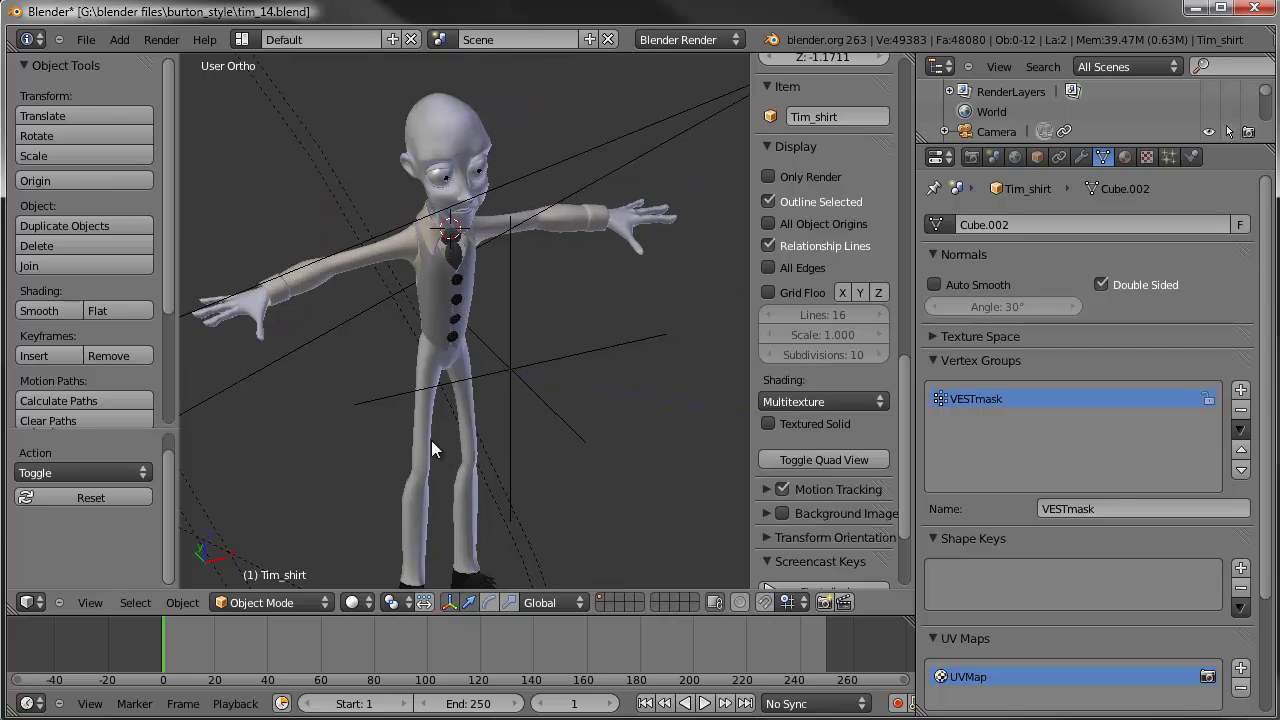
scroll(432, 150, down, 5)
right_click(432, 150)
key(g)
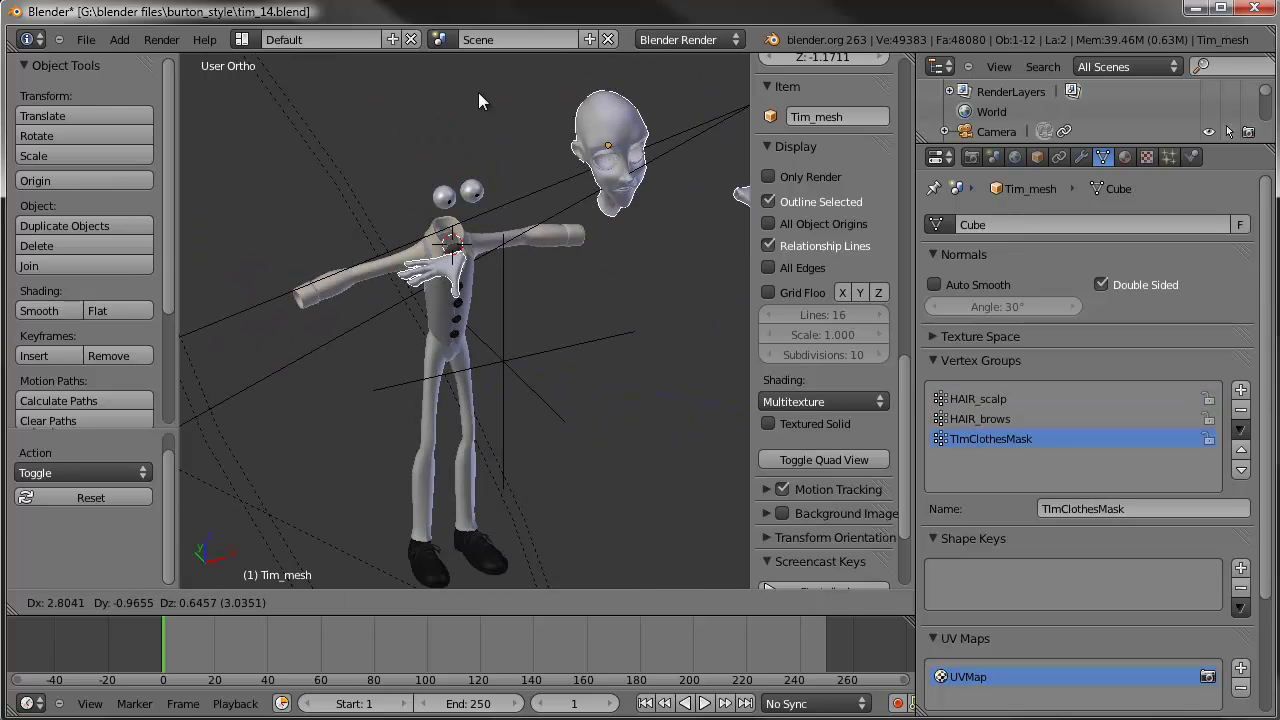
right_click(531, 301)
key(a)
Step: In front view, select all objects in the scene and move them up about 6.79 units along the global Z axis
scroll(531, 303, down, 2)
middle_drag(566, 326, 488, 274)
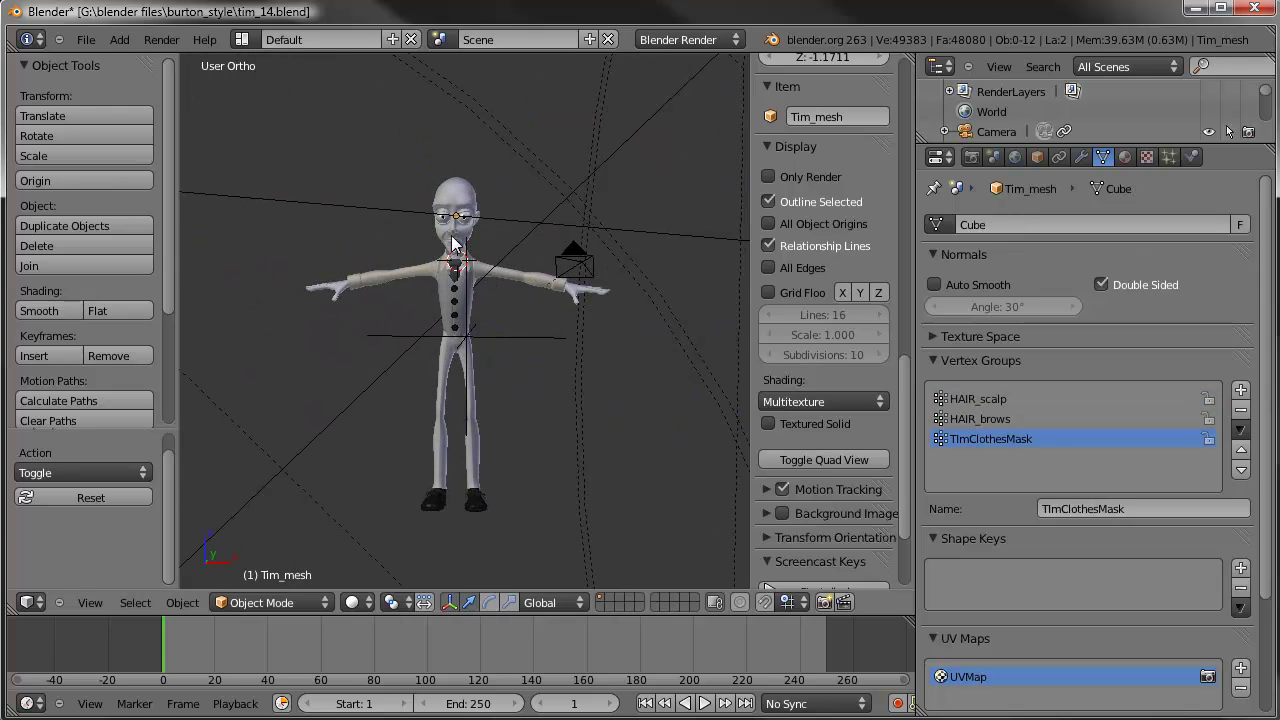
key(KP_1)
scroll(462, 265, up, 1)
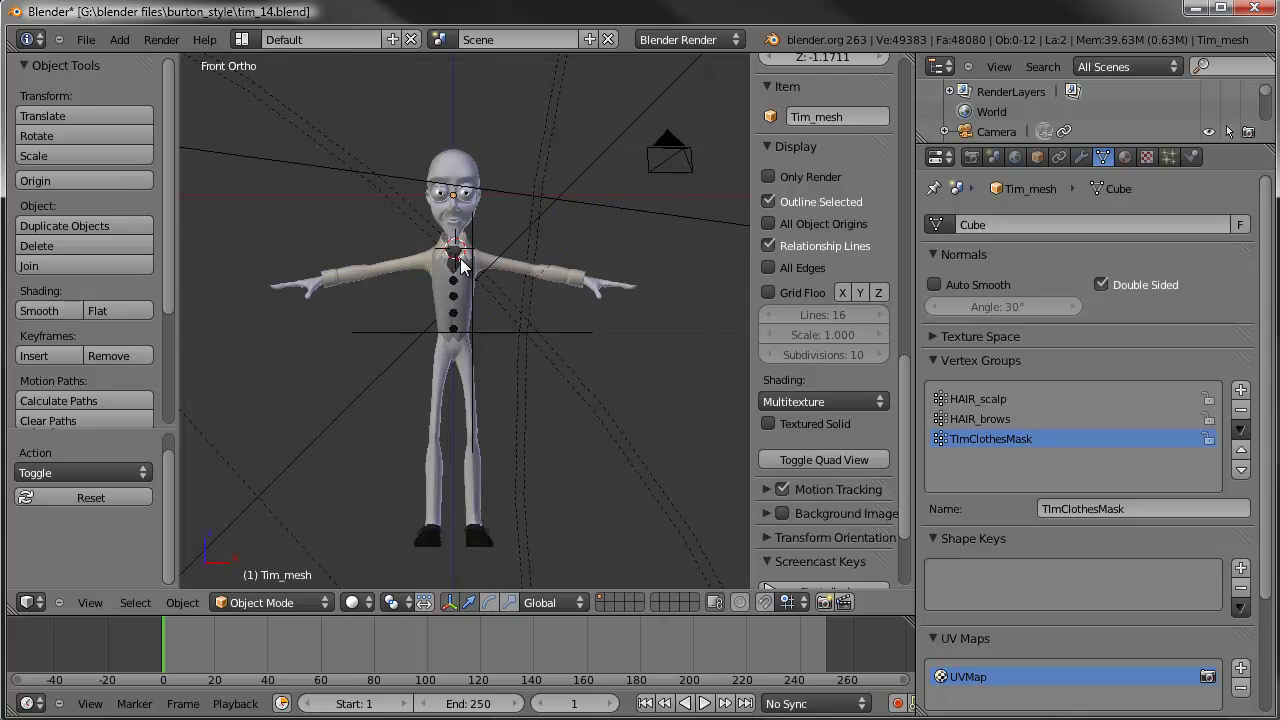
scroll(461, 260, down, 2)
shift+middle_drag(437, 271, 446, 323)
scroll(451, 333, down, 1)
key(a)
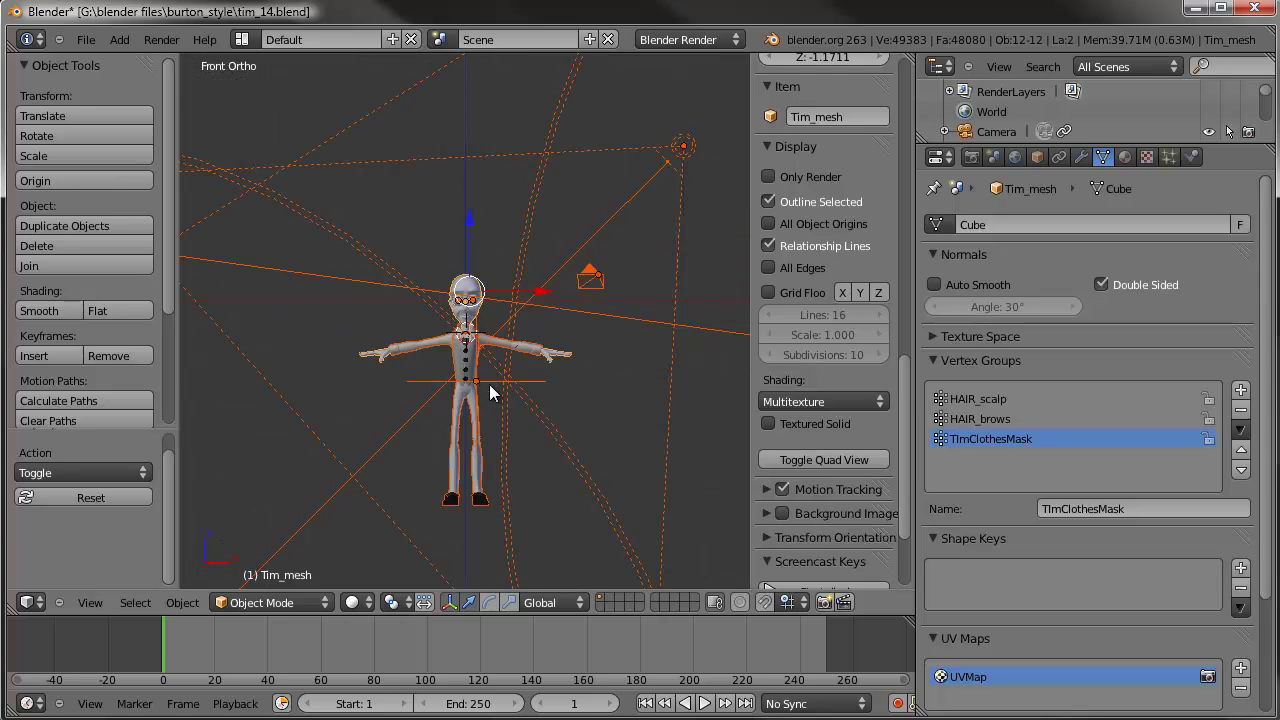
key(g)
key(z)
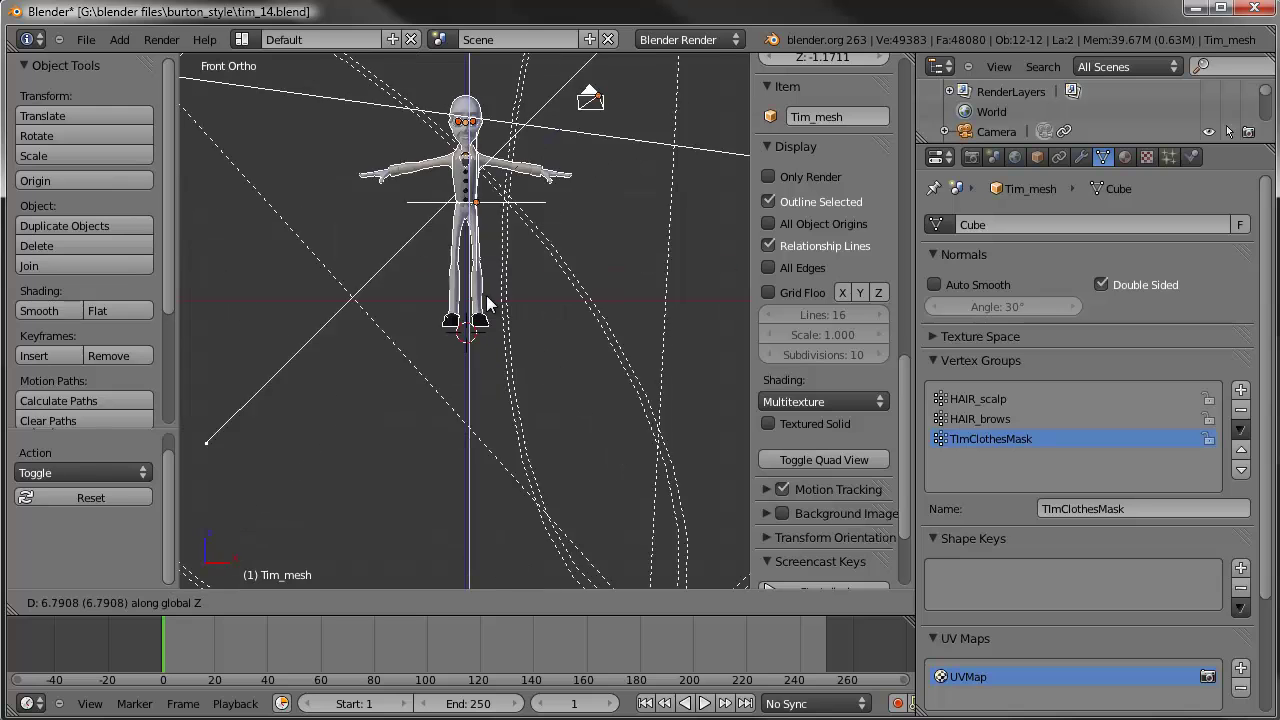
click(635, 320)
Step: Raise the whole selection about another 1.00 unit so the shoe soles meet the ground line
scroll(508, 294, up, 4)
shift+middle_drag(508, 294, 503, 391)
scroll(508, 391, up, 2)
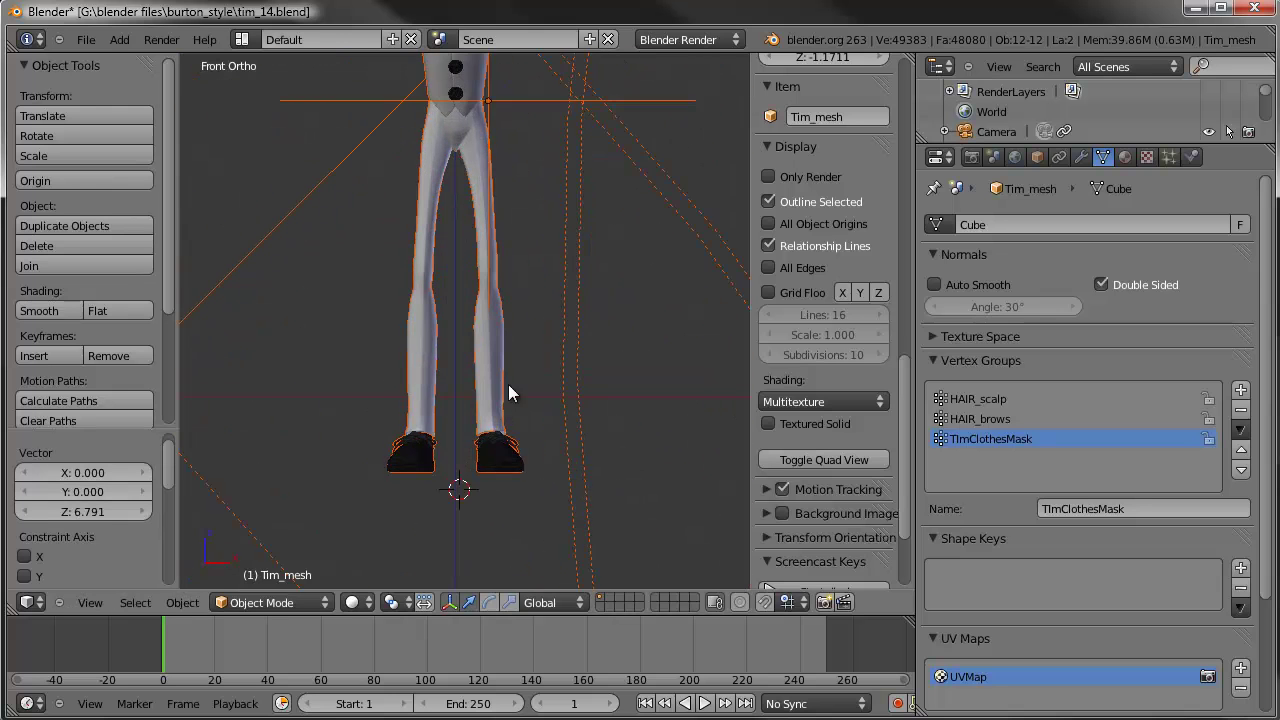
key(g)
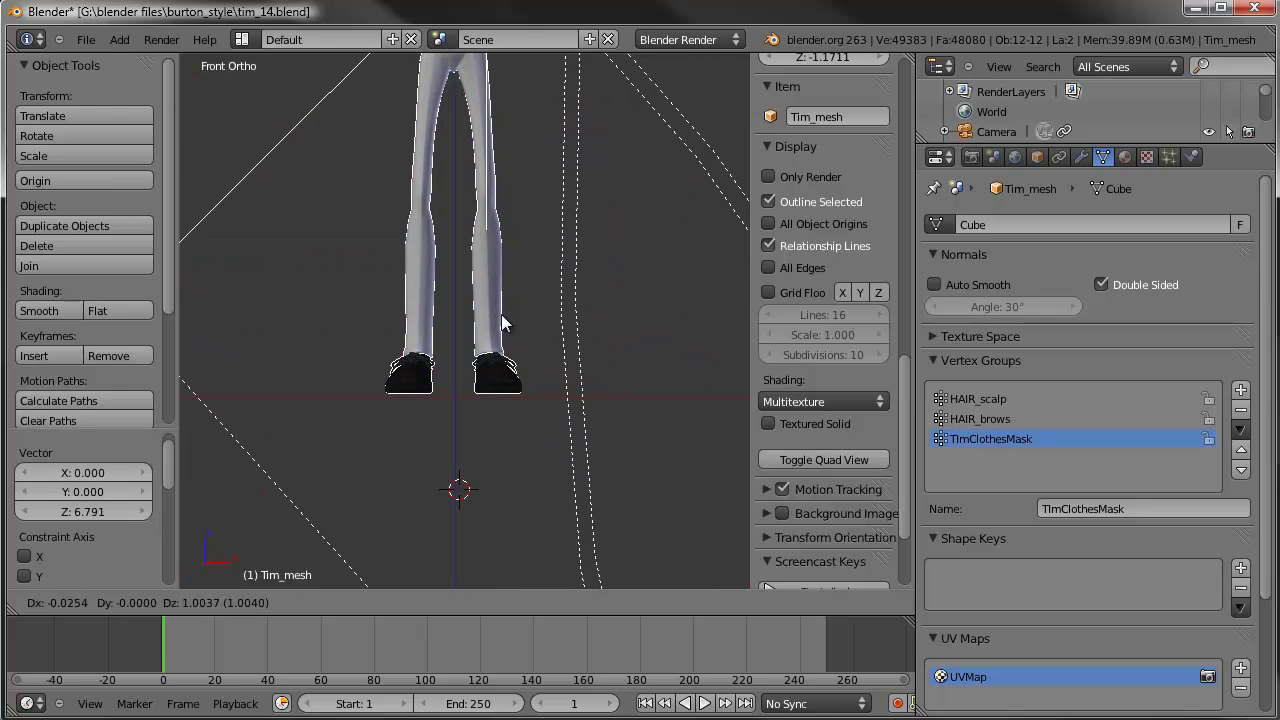
click(503, 322)
Step: Nudge the whole selection sideways by about 0.015 units to centre the legs on the vertical axis, and deselect everything
scroll(522, 395, up, 5)
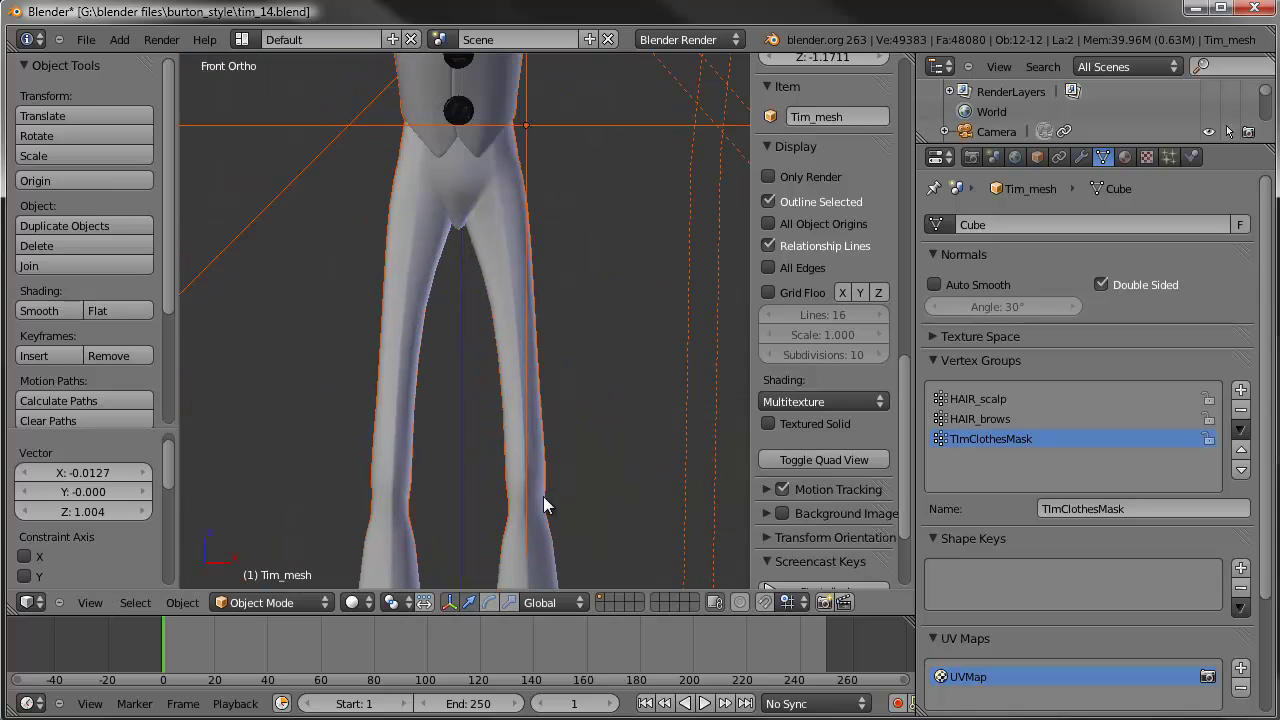
key(g)
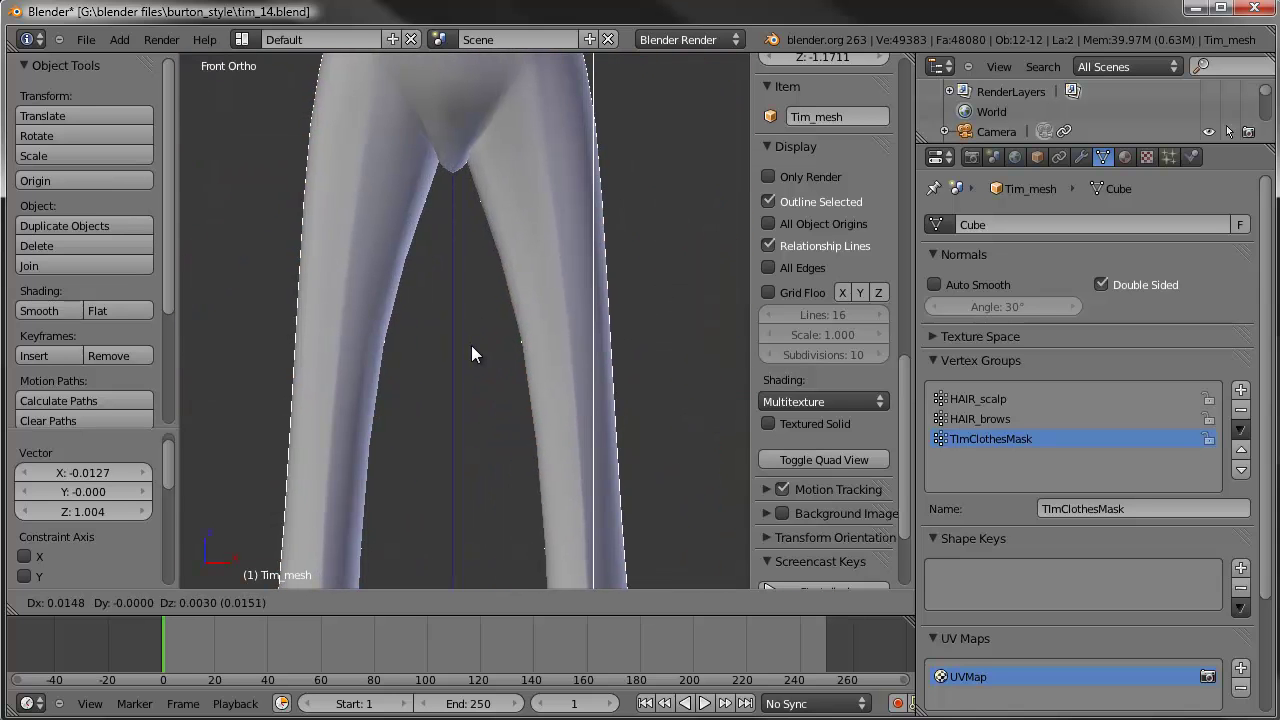
click(471, 345)
scroll(471, 345, down, 3)
scroll(471, 345, down, 6)
key(a)
middle_drag(465, 399, 477, 251)
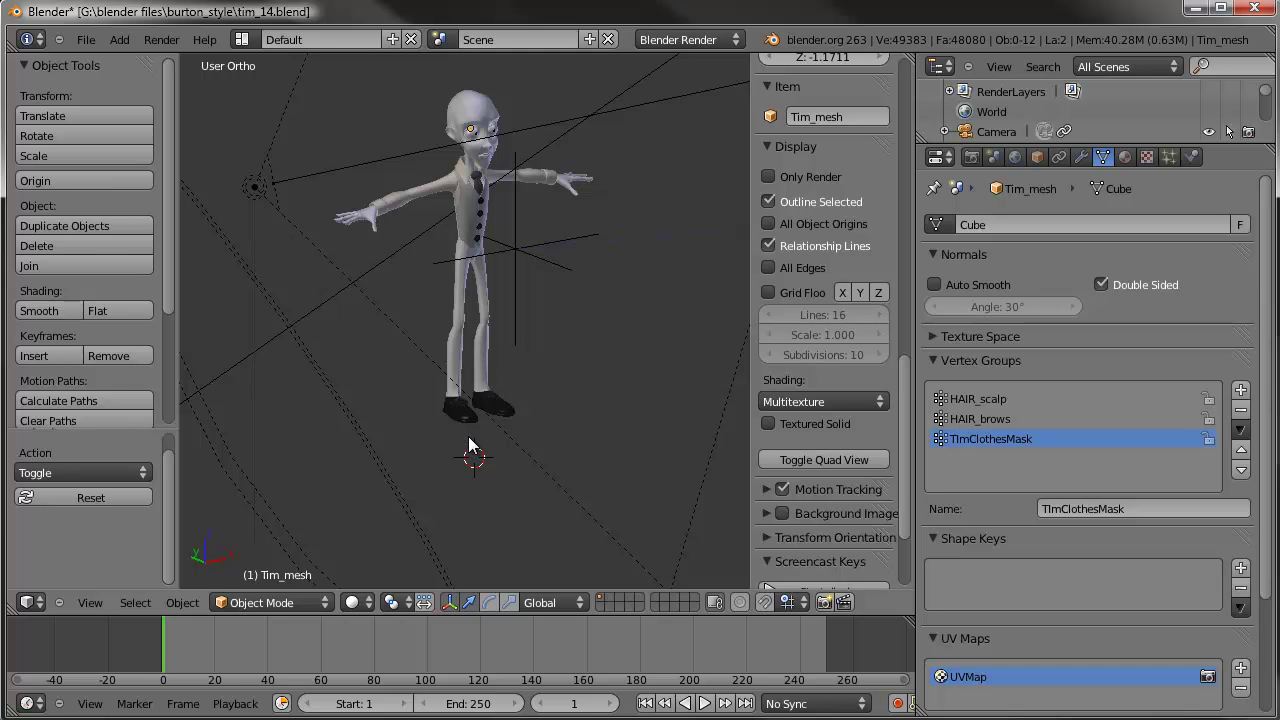
Step: Turn on the Screencast Keys display
middle_drag(472, 450, 450, 433)
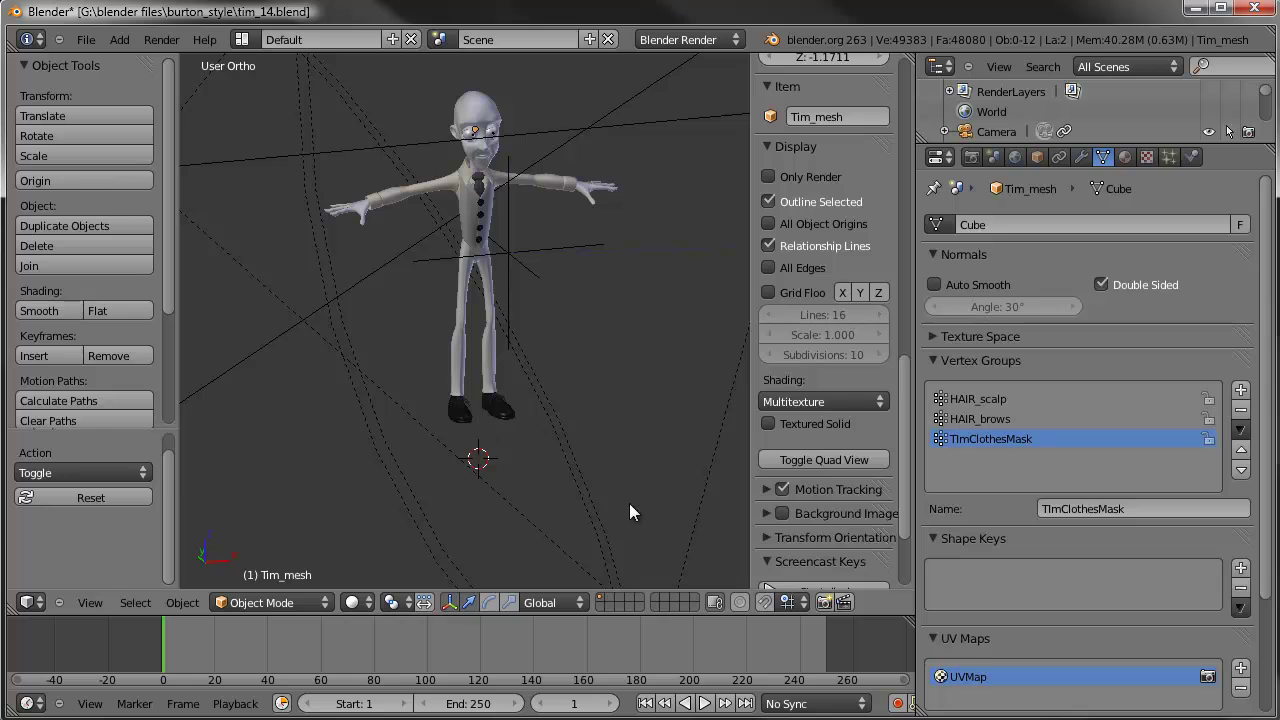
scroll(833, 463, down, 3)
click(833, 462)
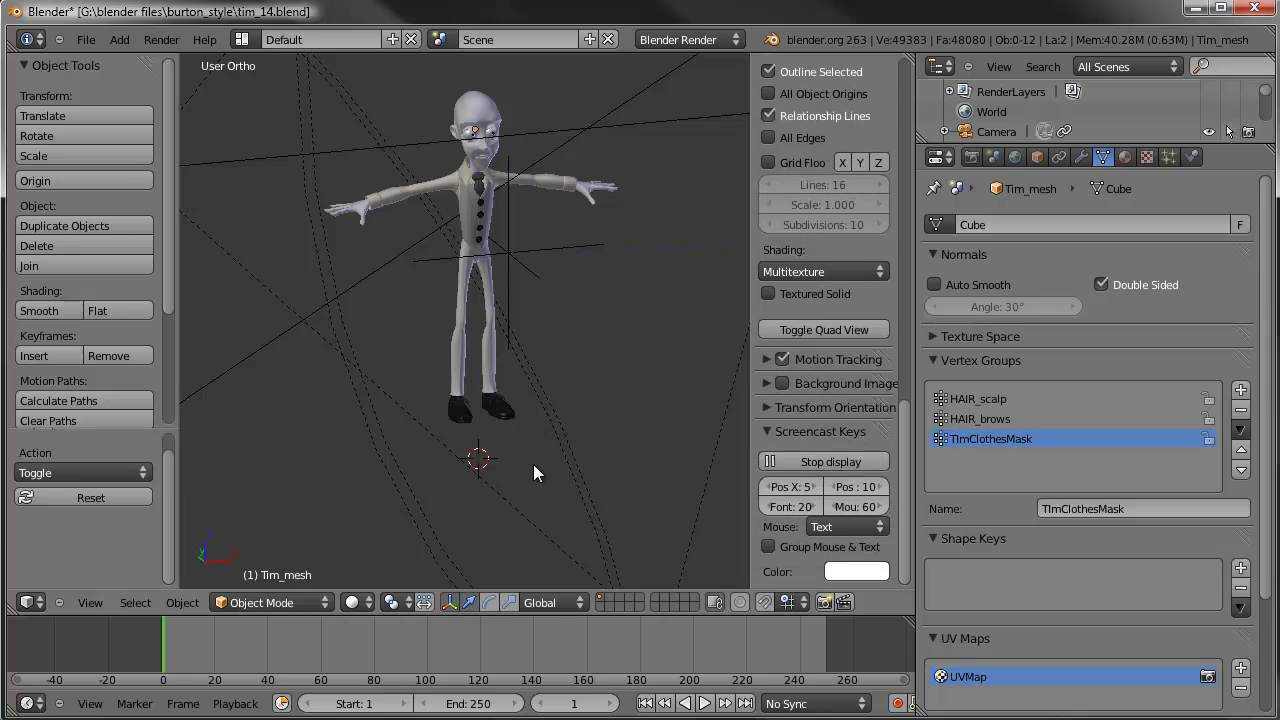
Step: Snap the 3D cursor to the centre of the scene
key(shift+a)
key(shift+s)
key(shift+s)
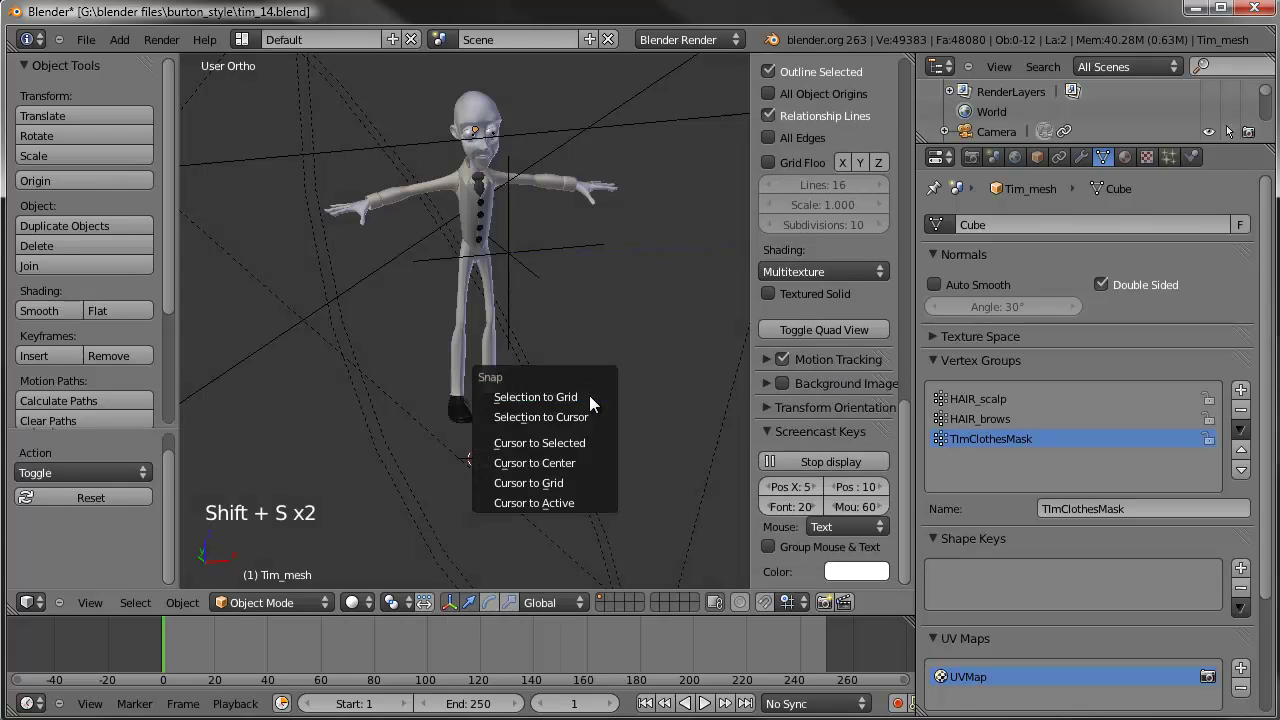
click(565, 461)
Step: In right side view, select all objects and lower them about 0.046 units along the global Z axis
middle_drag(523, 418, 607, 390)
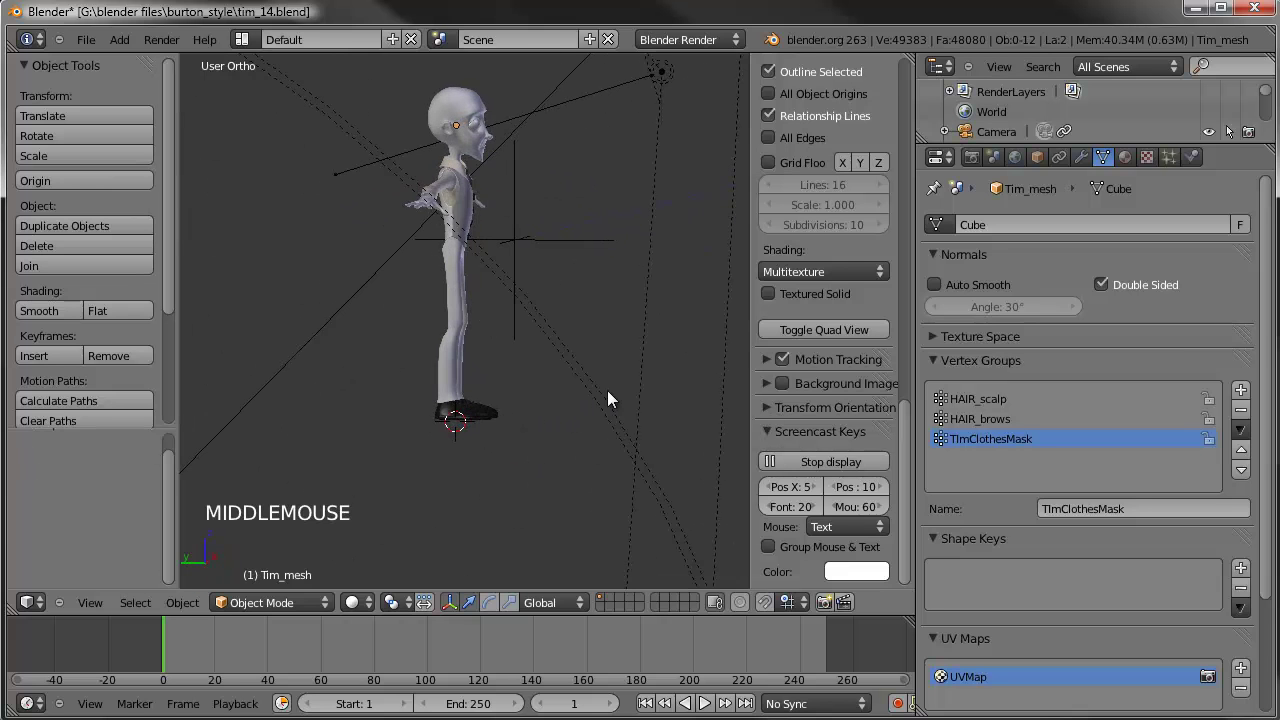
key(KP_3)
scroll(484, 267, up, 2)
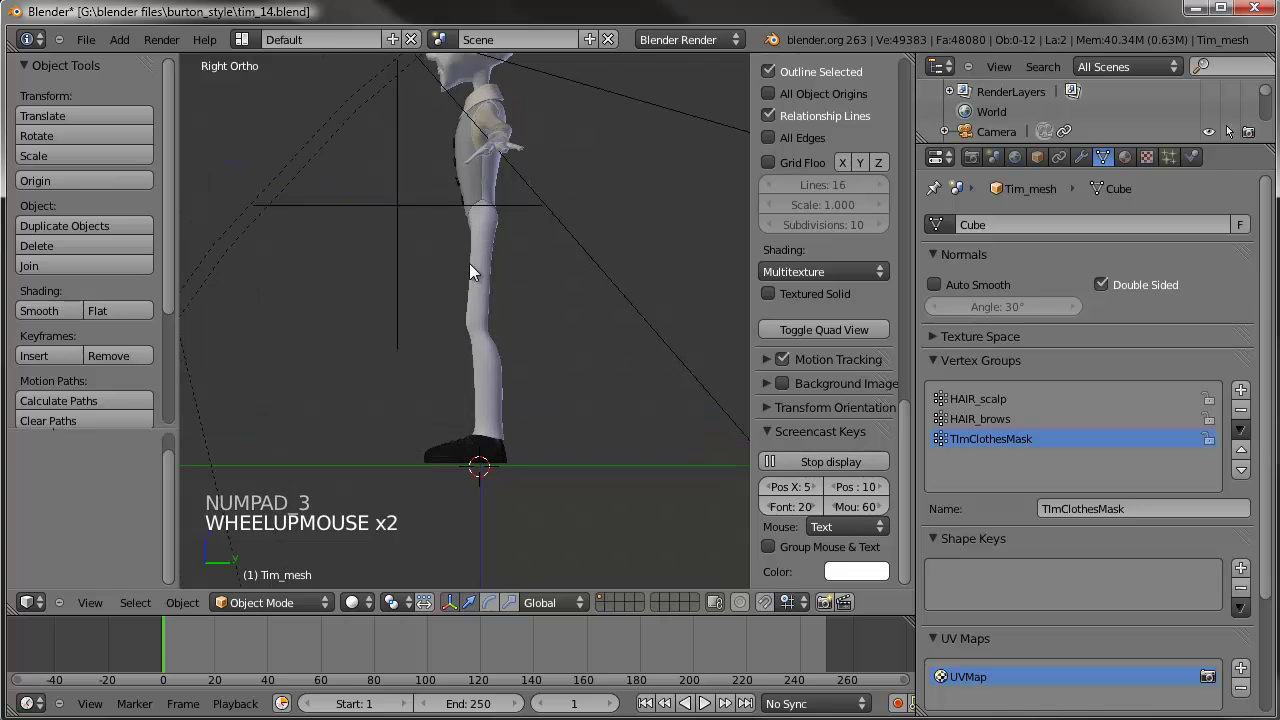
scroll(539, 324, up, 1)
key(a)
key(g)
key(z)
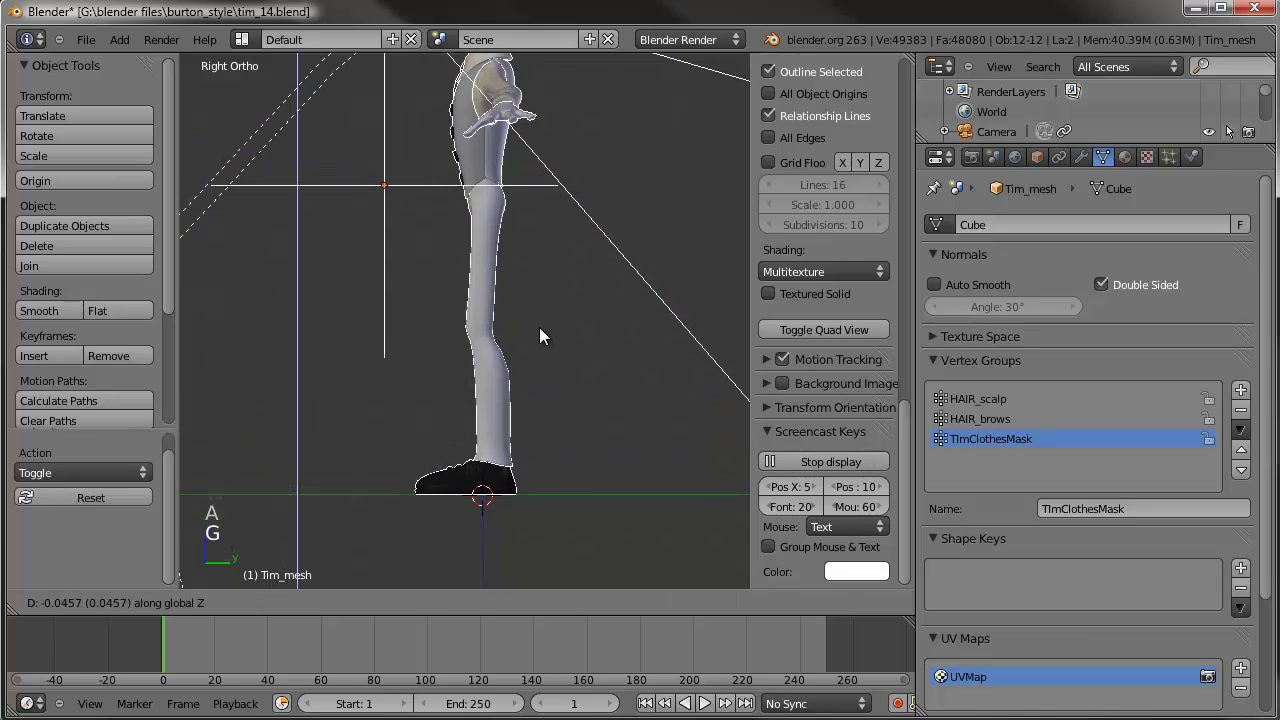
click(511, 465)
Step: Fine-tune the position of all objects so the shoe sole sits on the green ground axis
shift+middle_drag(511, 465, 481, 318)
scroll(481, 318, up, 4)
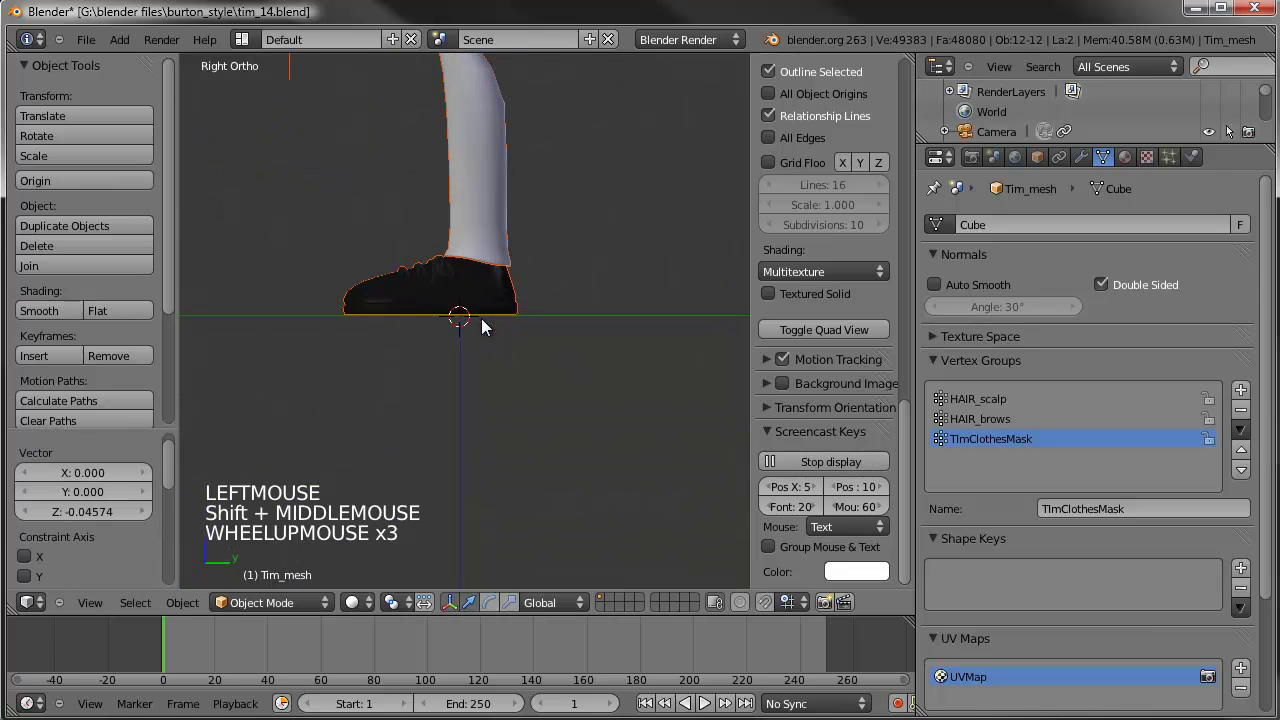
key(g)
click(526, 287)
Step: Select the camera, both lamps and the empty, move them to layer 10, and display only the first layer
scroll(526, 287, down, 6)
shift+middle_drag(481, 205, 509, 346)
scroll(541, 418, down, 2)
scroll(541, 418, down, 2)
shift+middle_drag(541, 418, 426, 366)
key(a)
right_click(286, 283)
shift+right_click(242, 234)
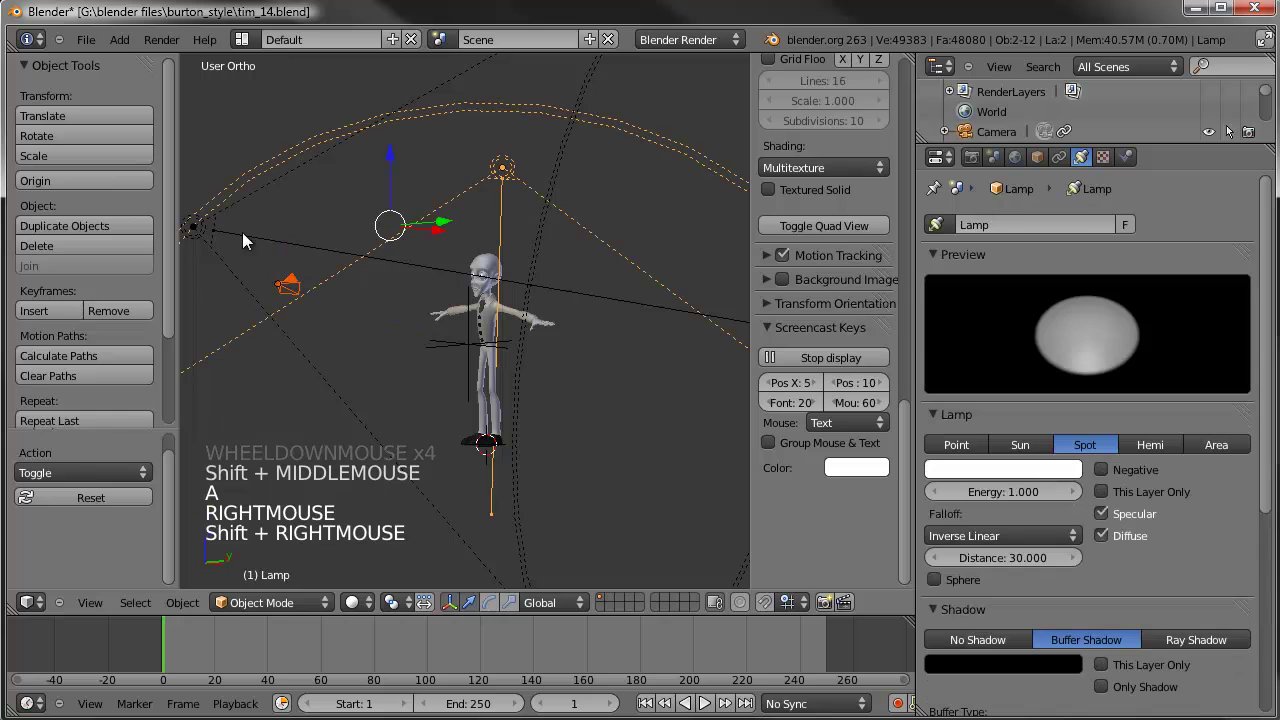
shift+right_click(234, 266)
shift+right_click(432, 355)
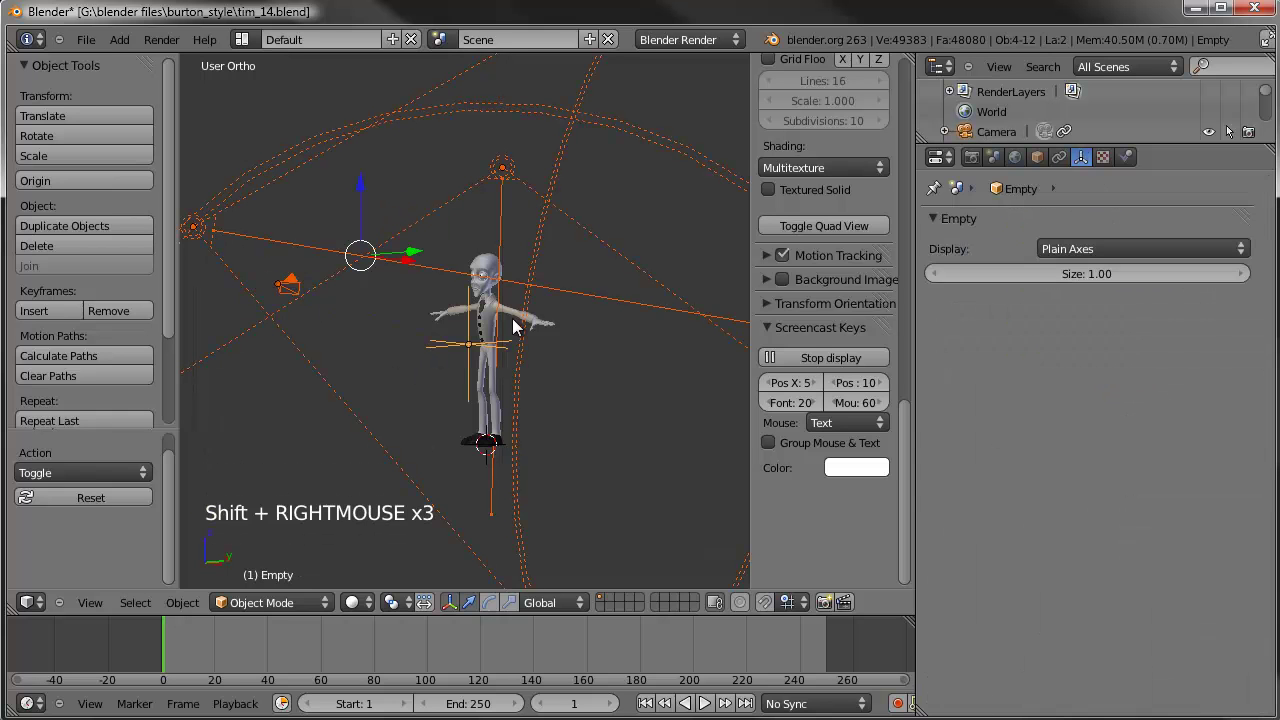
key(m)
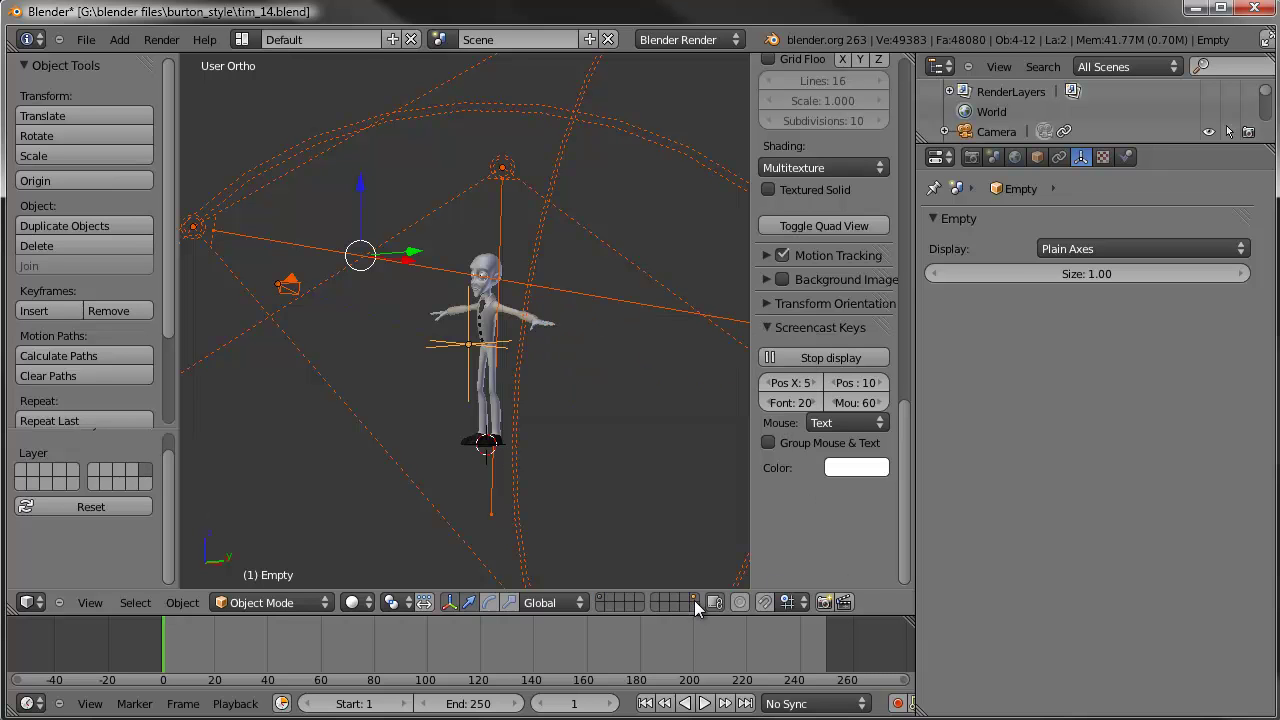
click(602, 598)
middle_drag(443, 405, 515, 369)
key(c)
click(473, 340)
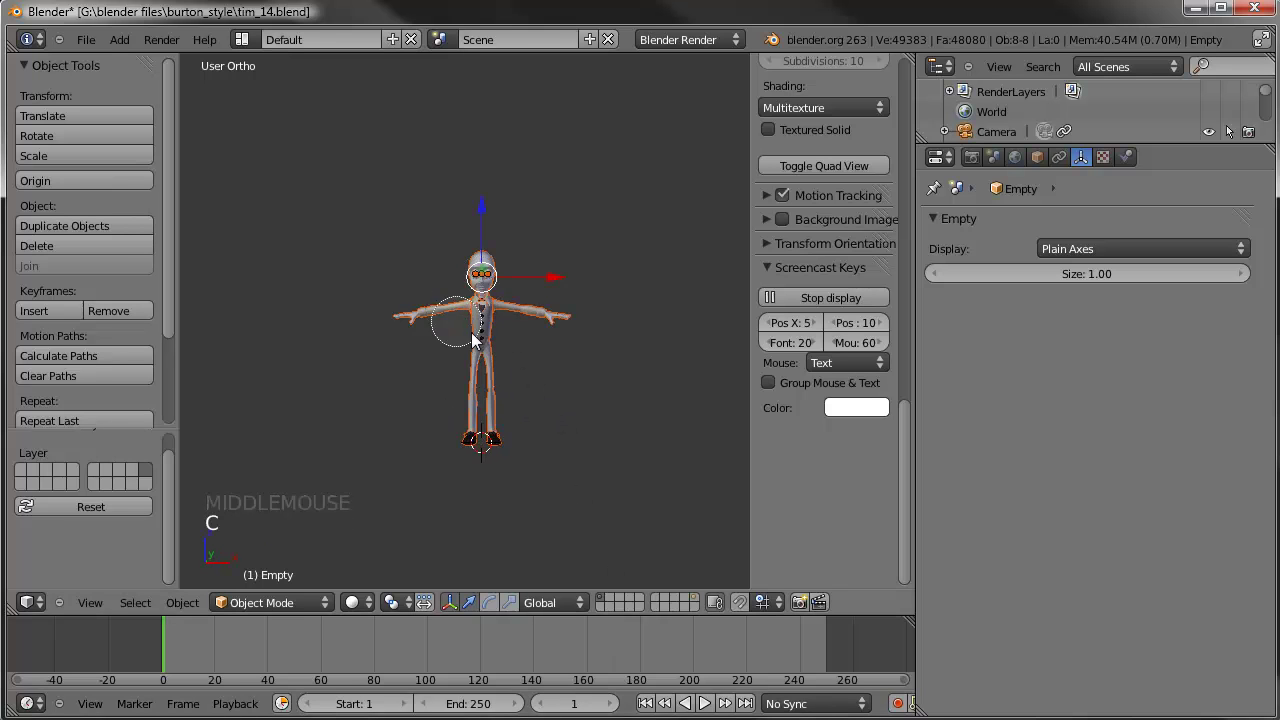
key(g)
right_click(480, 334)
Step: Select both eyeballs and invert the selection so every other character mesh is selected instead
scroll(477, 320, up, 4)
shift+middle_drag(477, 320, 490, 435)
scroll(500, 400, up, 4)
right_click(546, 355)
key(a)
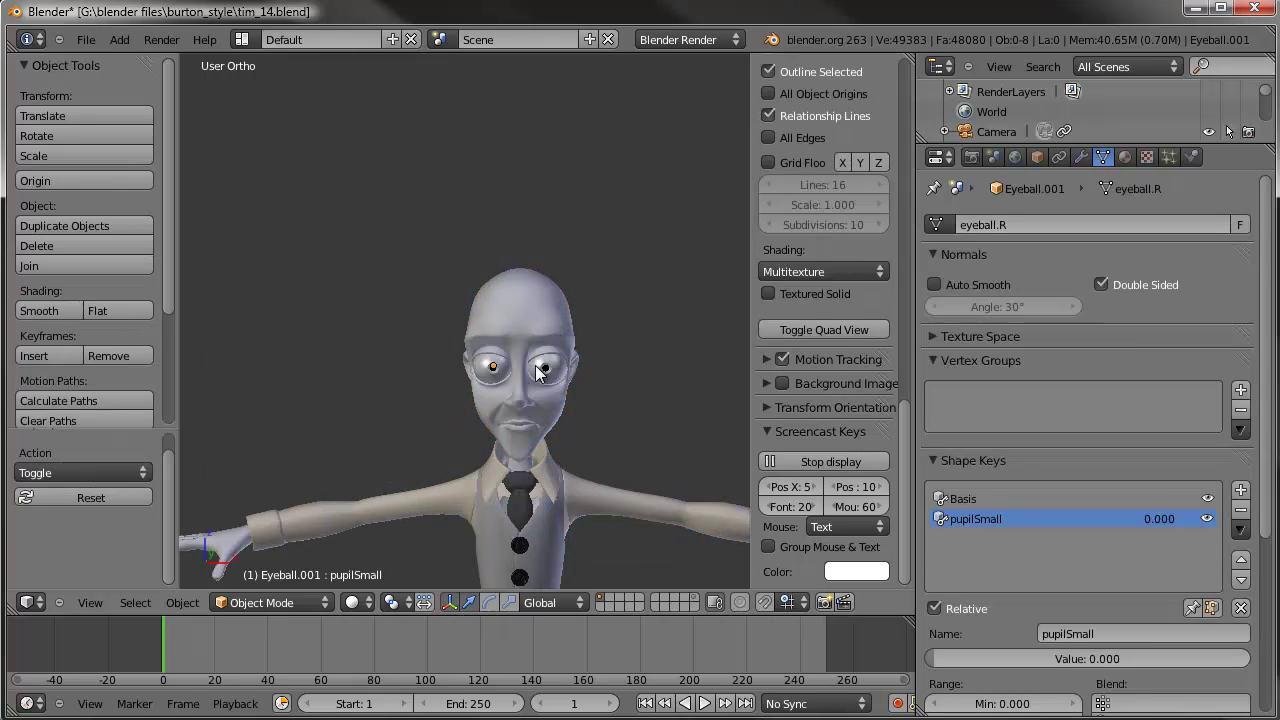
scroll(535, 365, up, 2)
right_click(505, 388)
shift+right_click(581, 388)
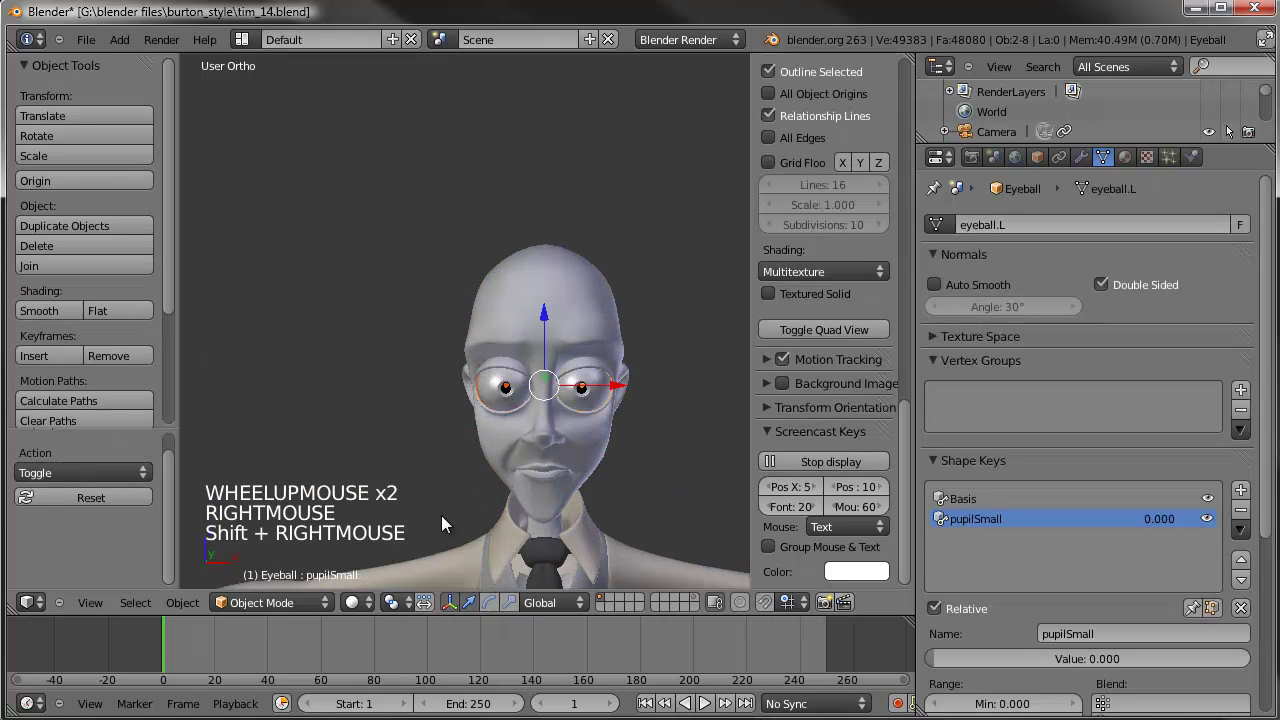
click(137, 603)
click(157, 515)
Step: Locate the Origin to 3D Cursor command for the selected character meshes
scroll(507, 485, down, 3)
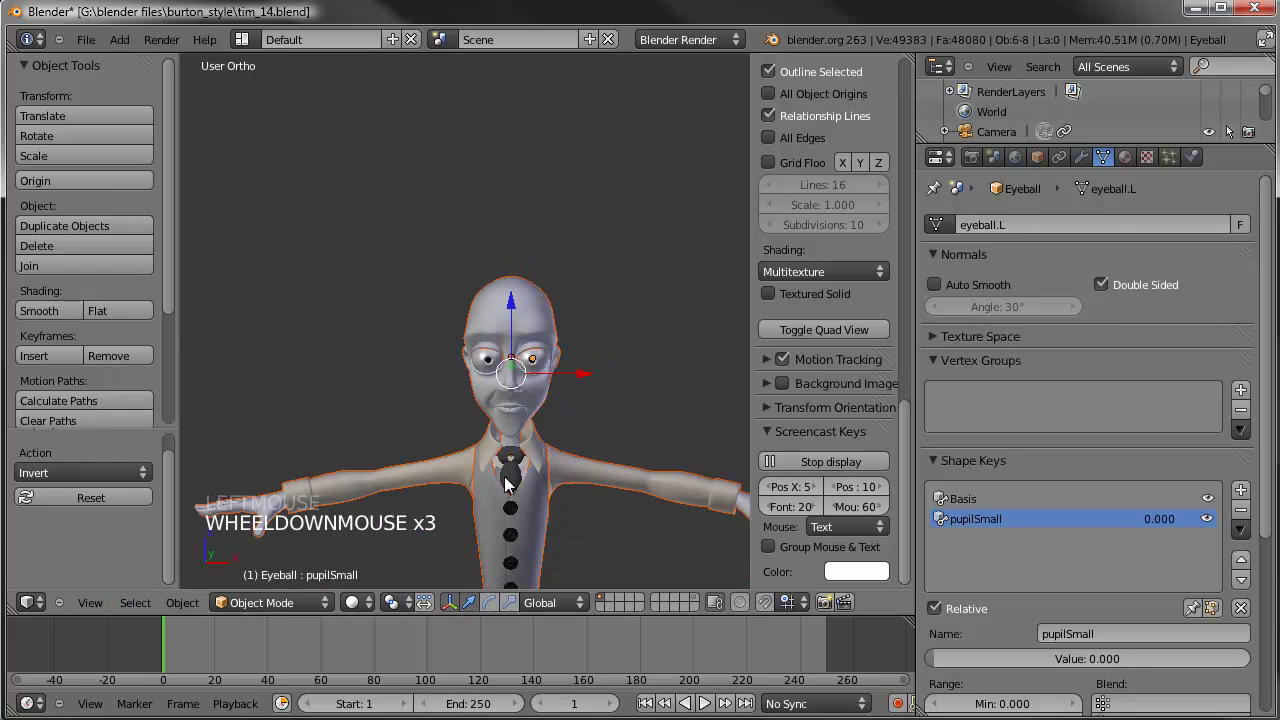
shift+middle_drag(507, 485, 485, 265)
scroll(490, 297, down, 4)
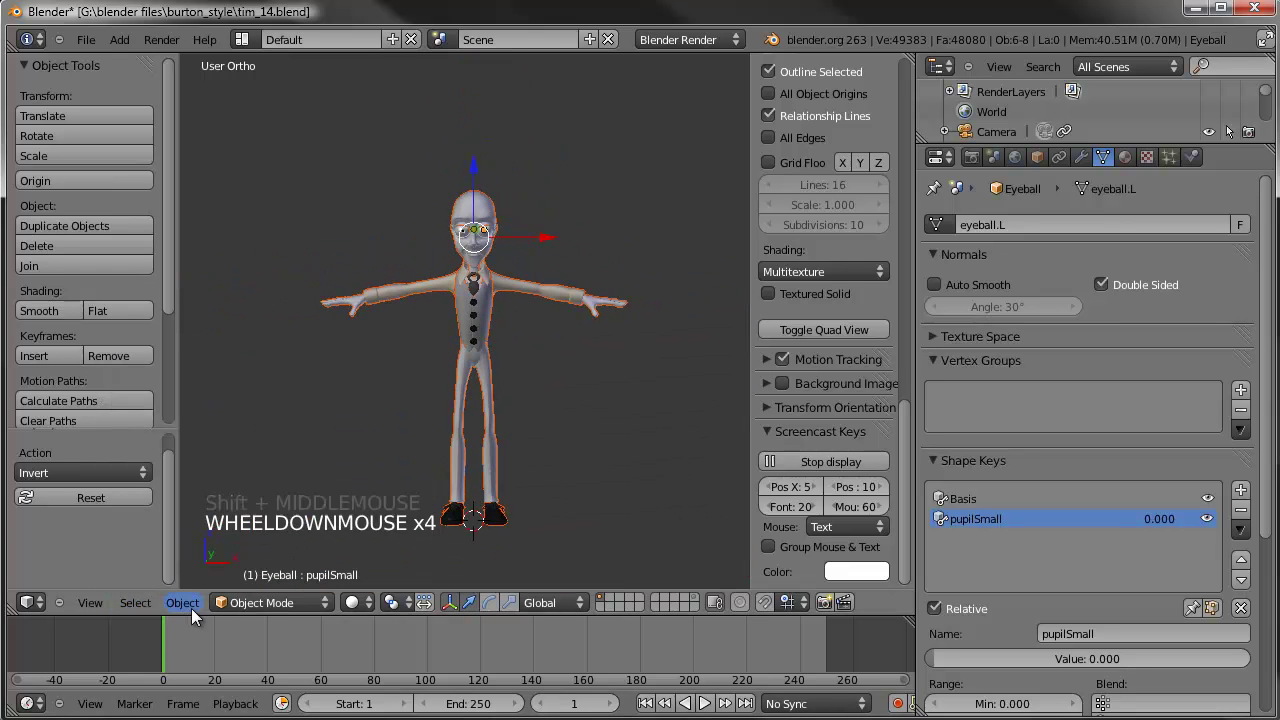
click(183, 603)
mouse_move(249, 516)
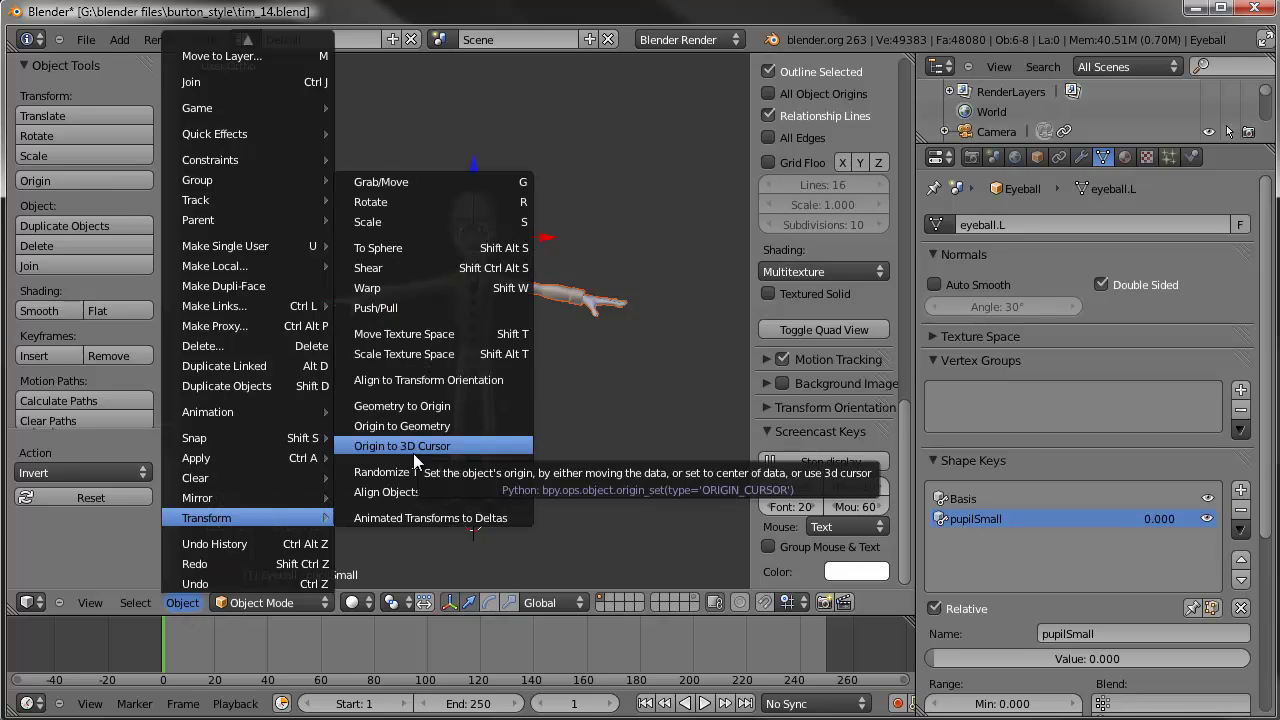
middle_drag(575, 265, 524, 270)
scroll(524, 270, up, 5)
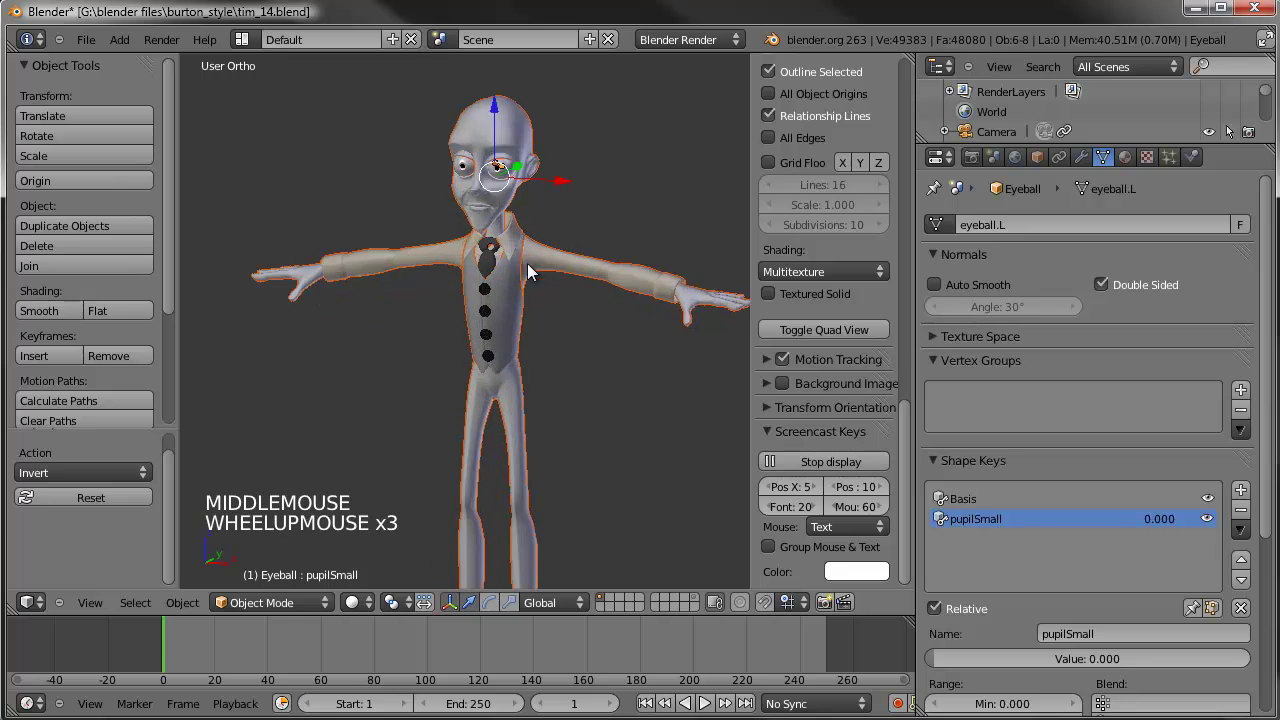
shift+middle_drag(513, 198, 490, 467)
scroll(490, 467, up, 3)
scroll(508, 445, down, 7)
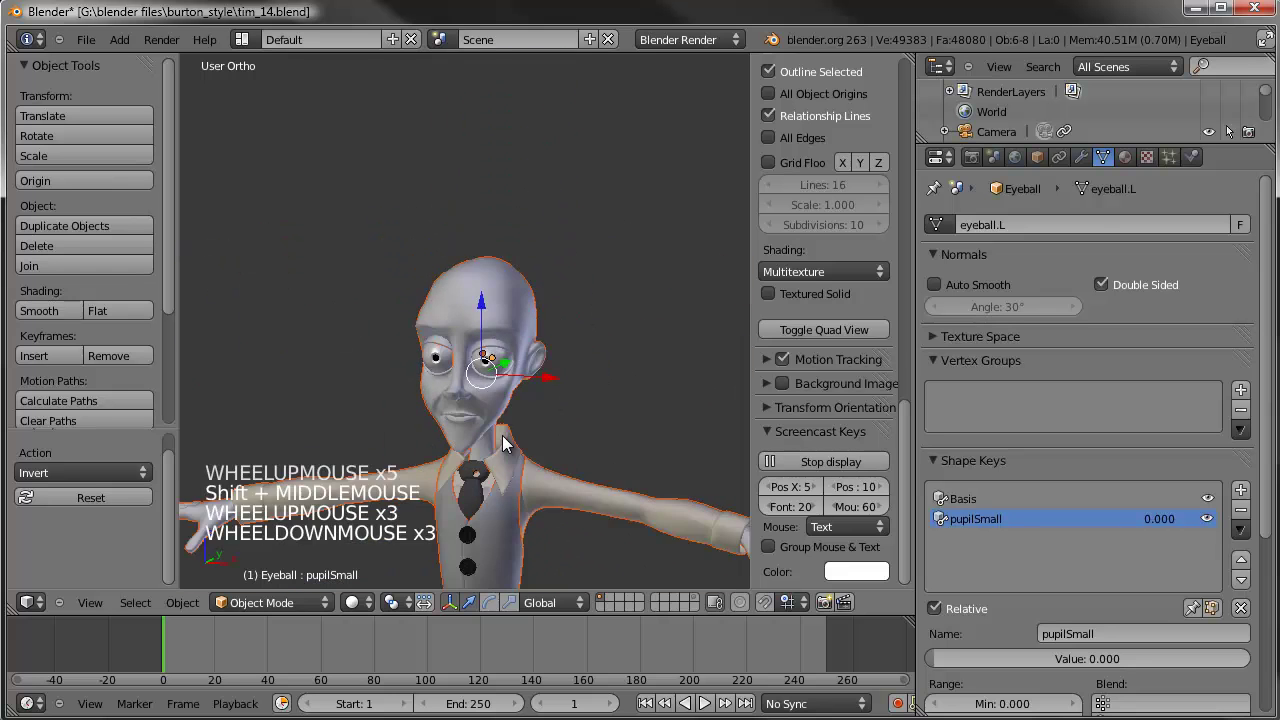
key(r)
key(r)
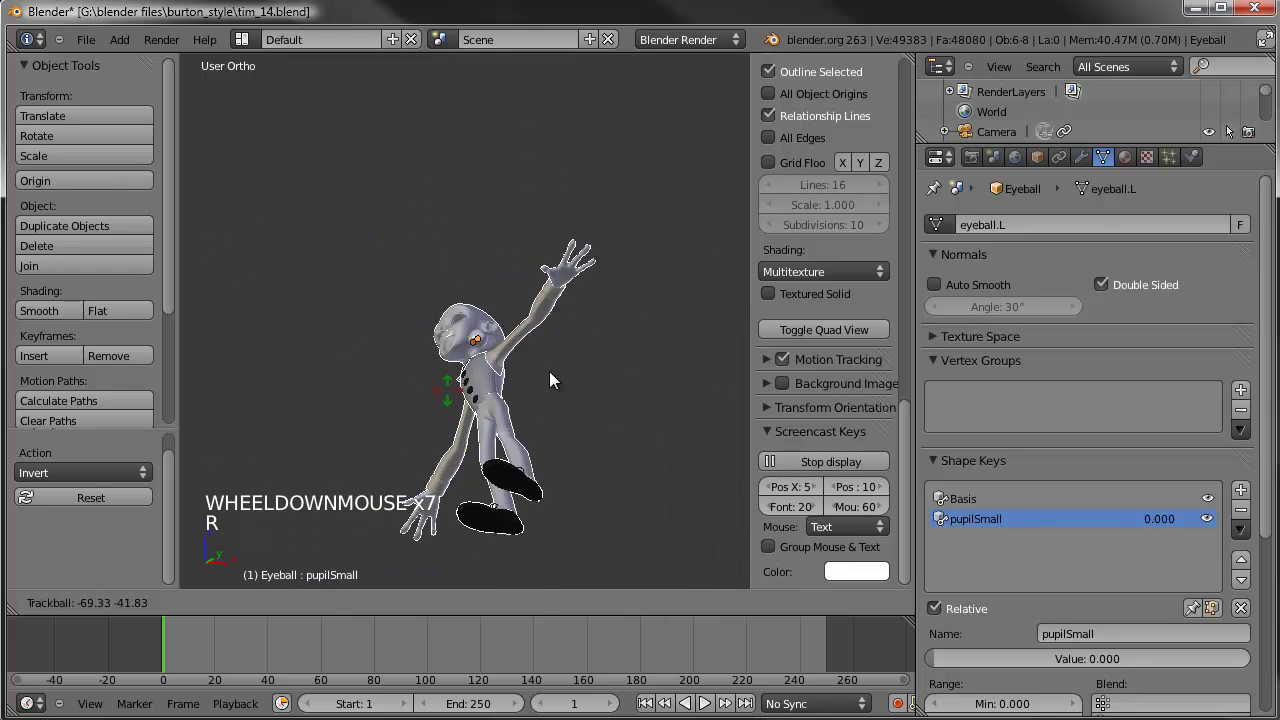
right_click(552, 467)
shift+middle_drag(552, 467, 485, 400)
key(KP_1)
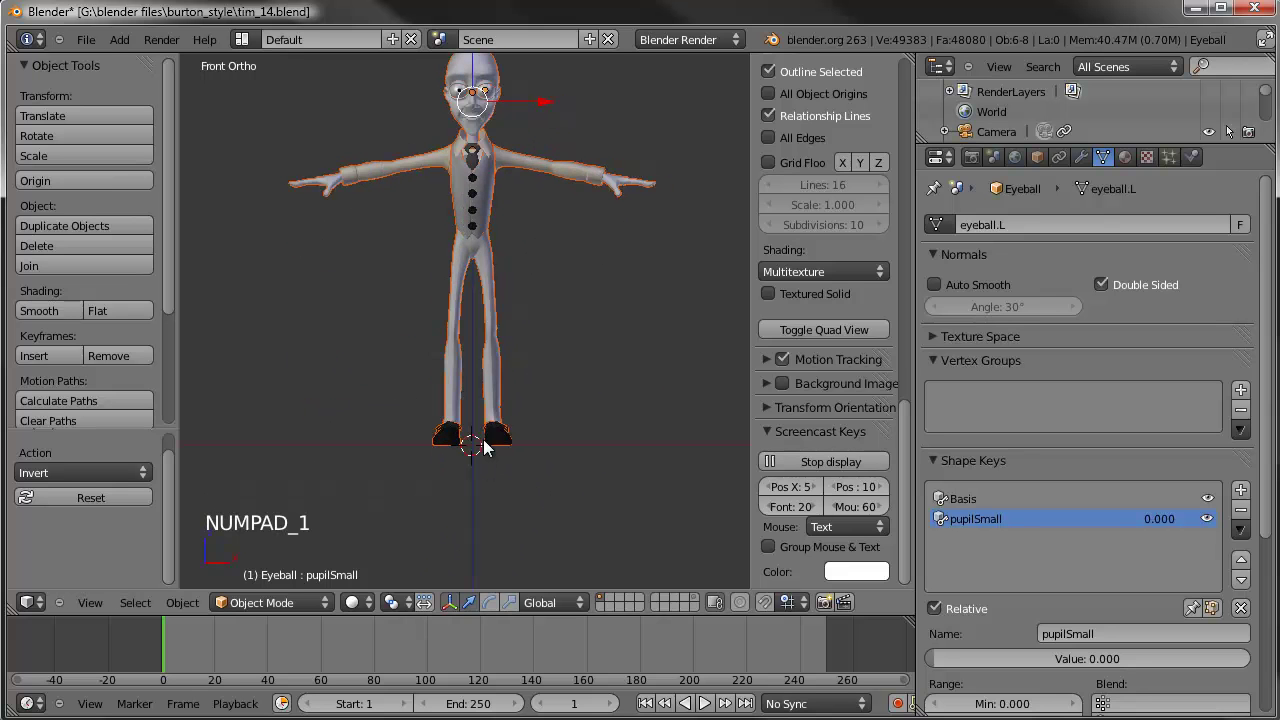
click(174, 604)
mouse_move(225, 518)
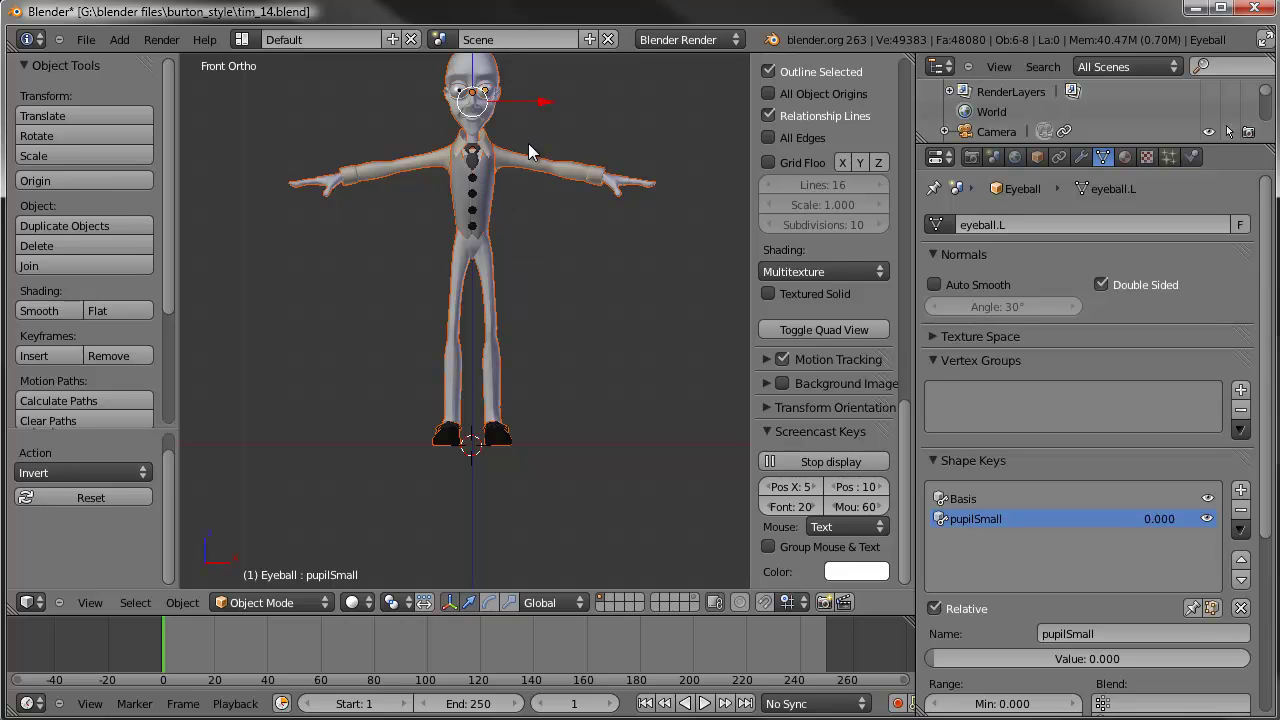
right_click(489, 199)
right_click(490, 193)
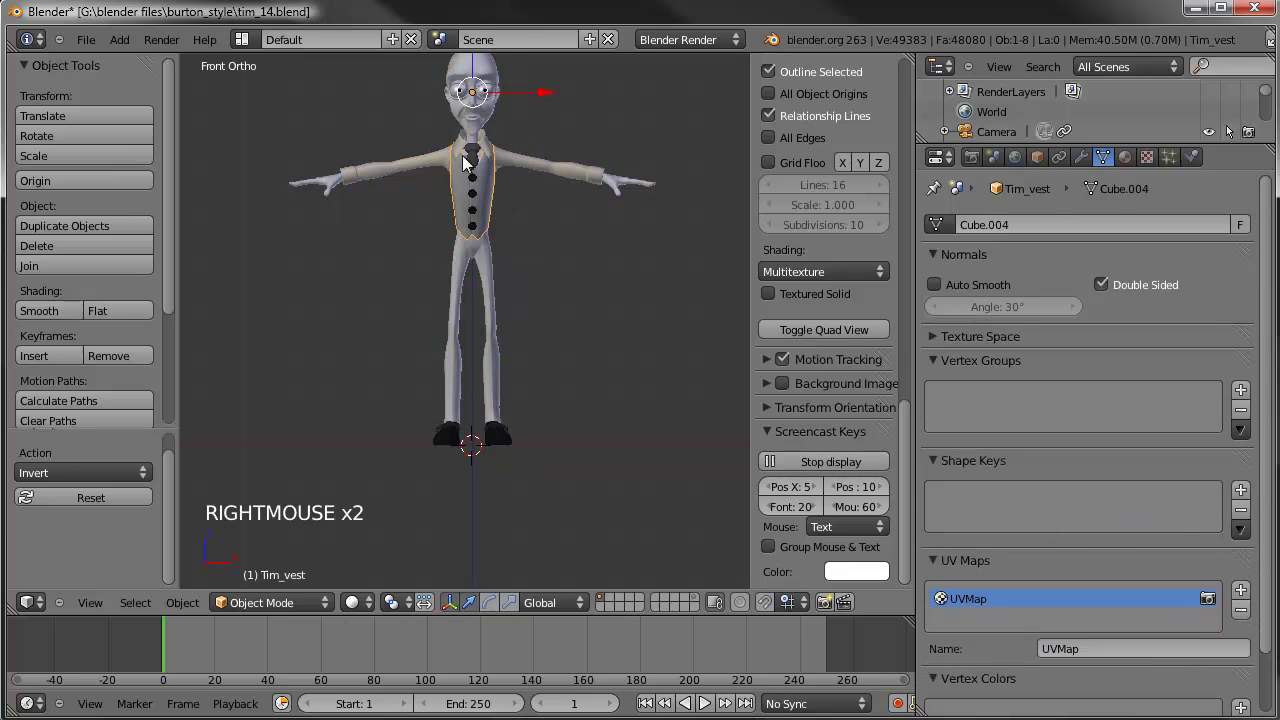
shift+right_click(470, 160)
key(a)
Step: Select the body mesh, trousers and shoes, and set their origins to the 3D cursor between the feet
right_click(480, 250)
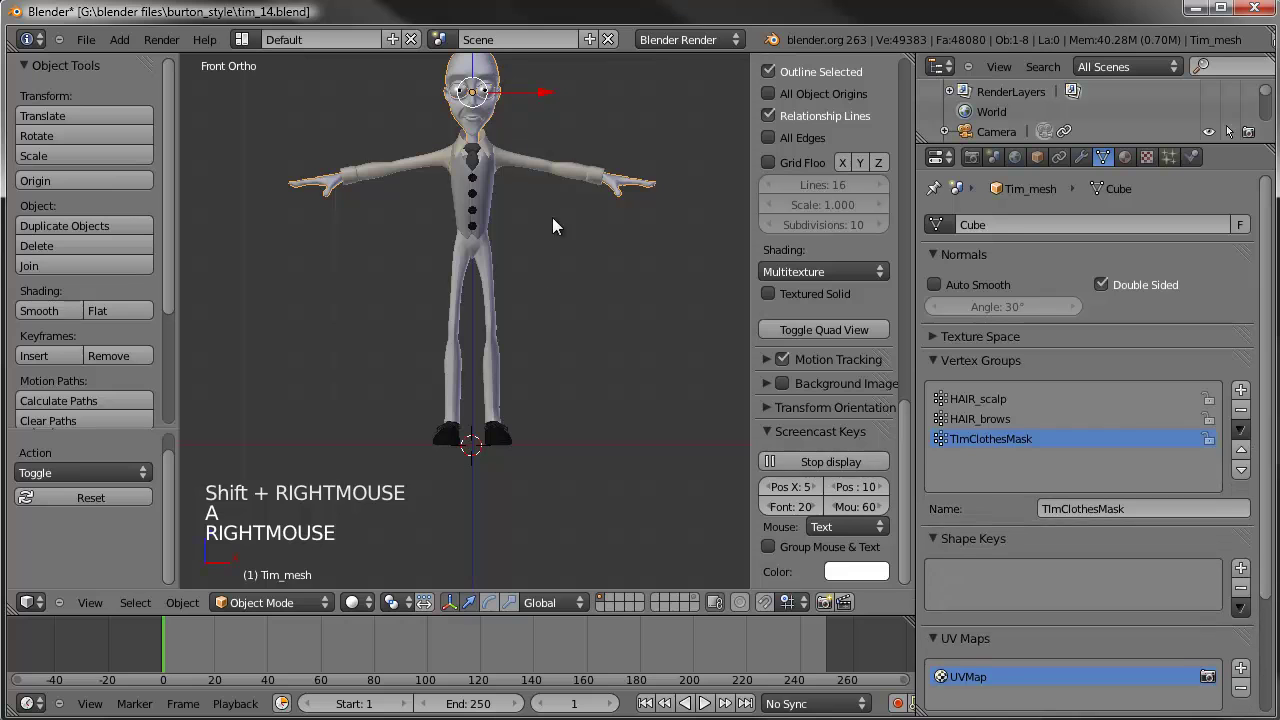
shift+right_click(506, 270)
shift+right_click(522, 442)
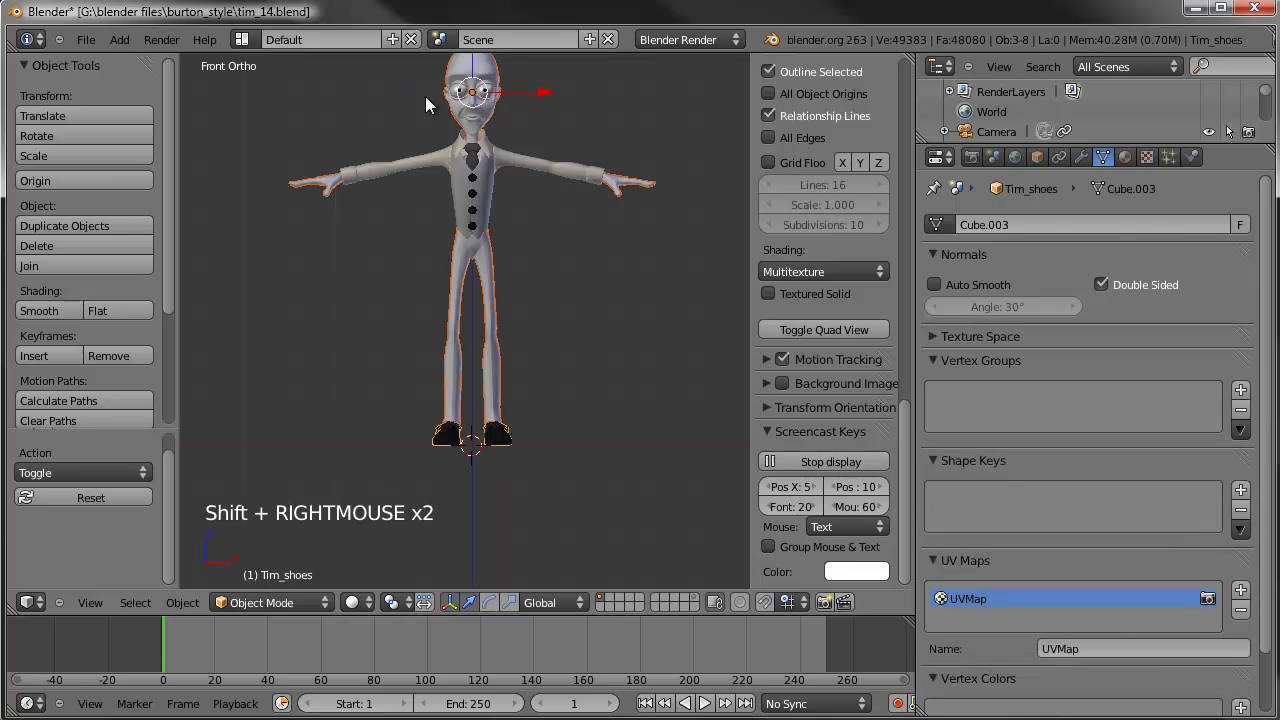
click(180, 602)
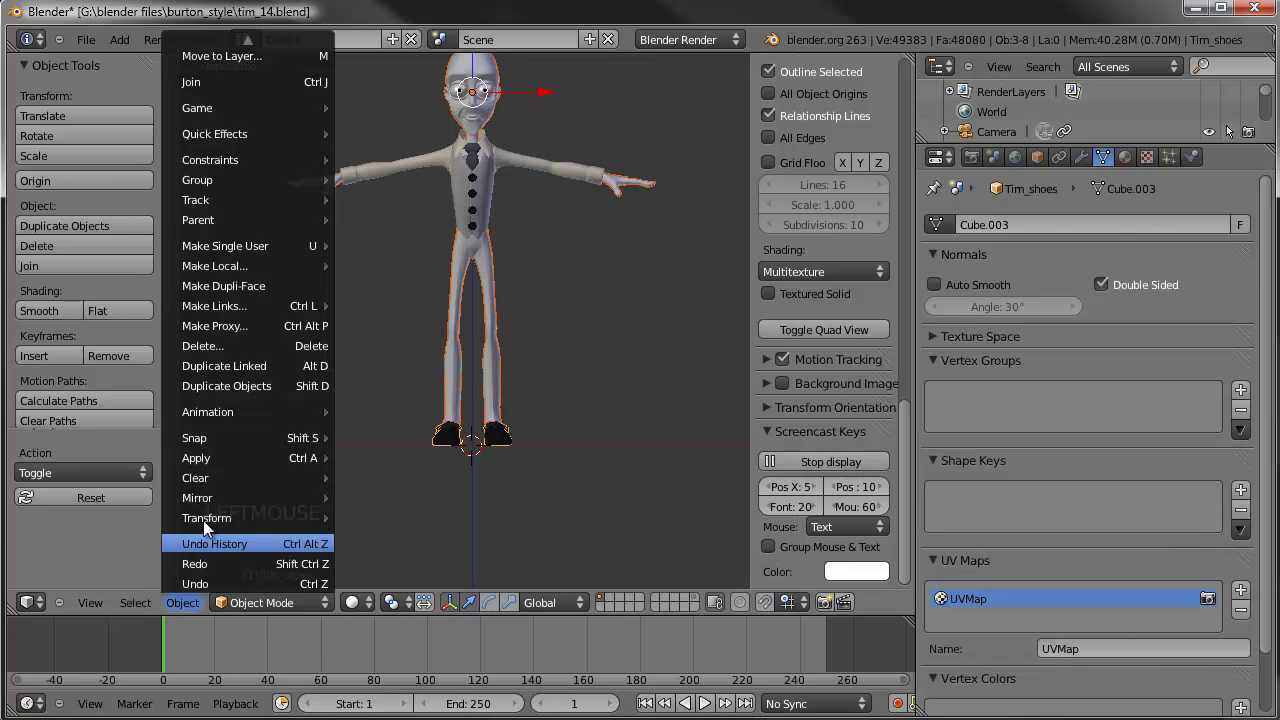
mouse_move(203, 515)
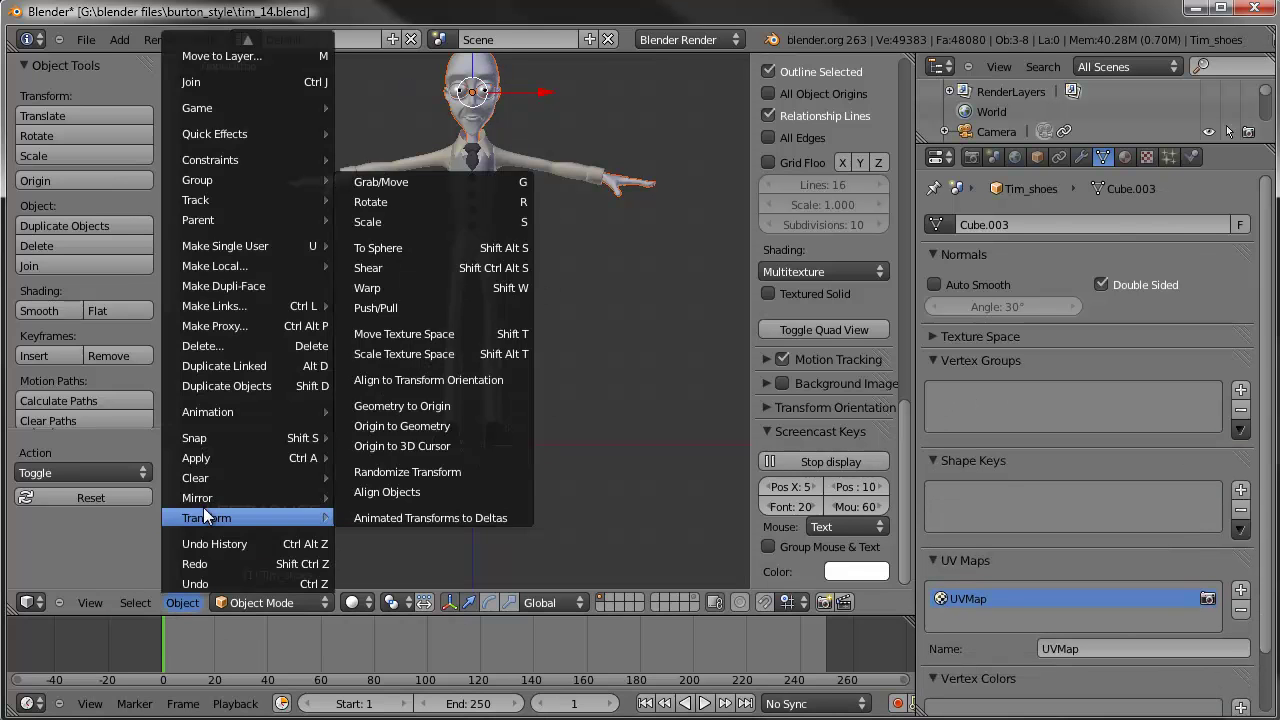
click(399, 448)
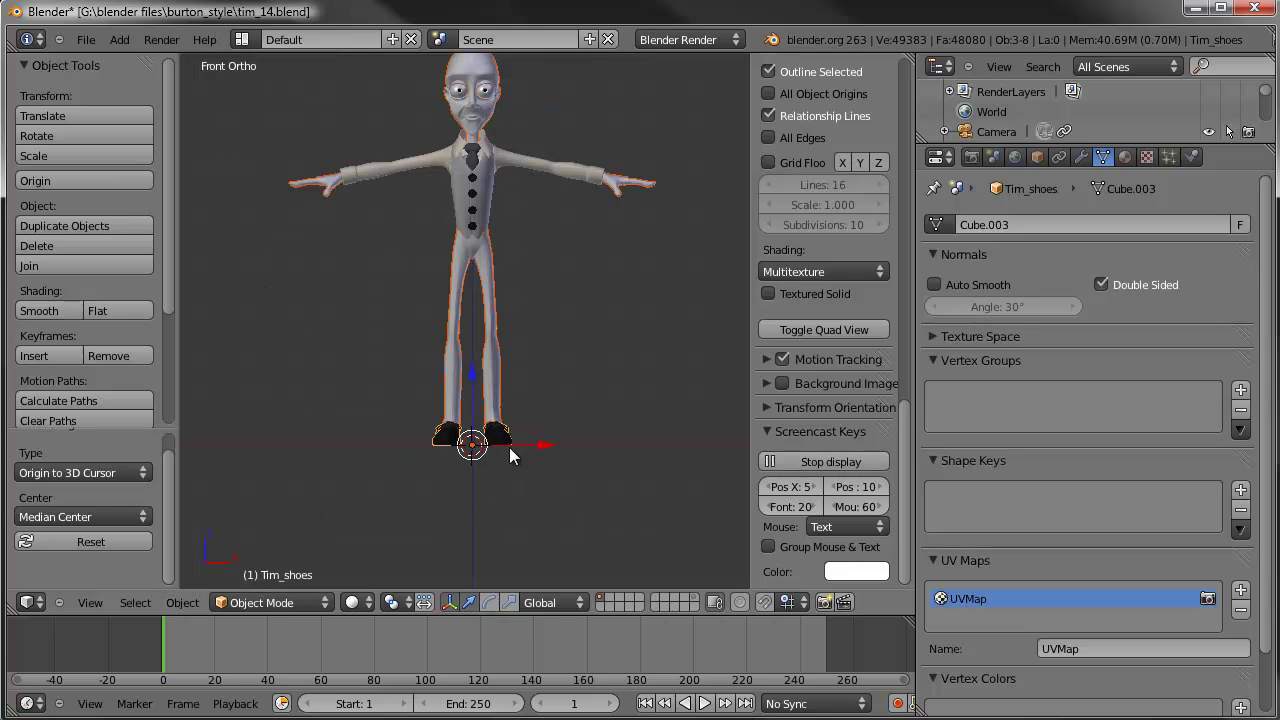
key(r)
right_click(463, 472)
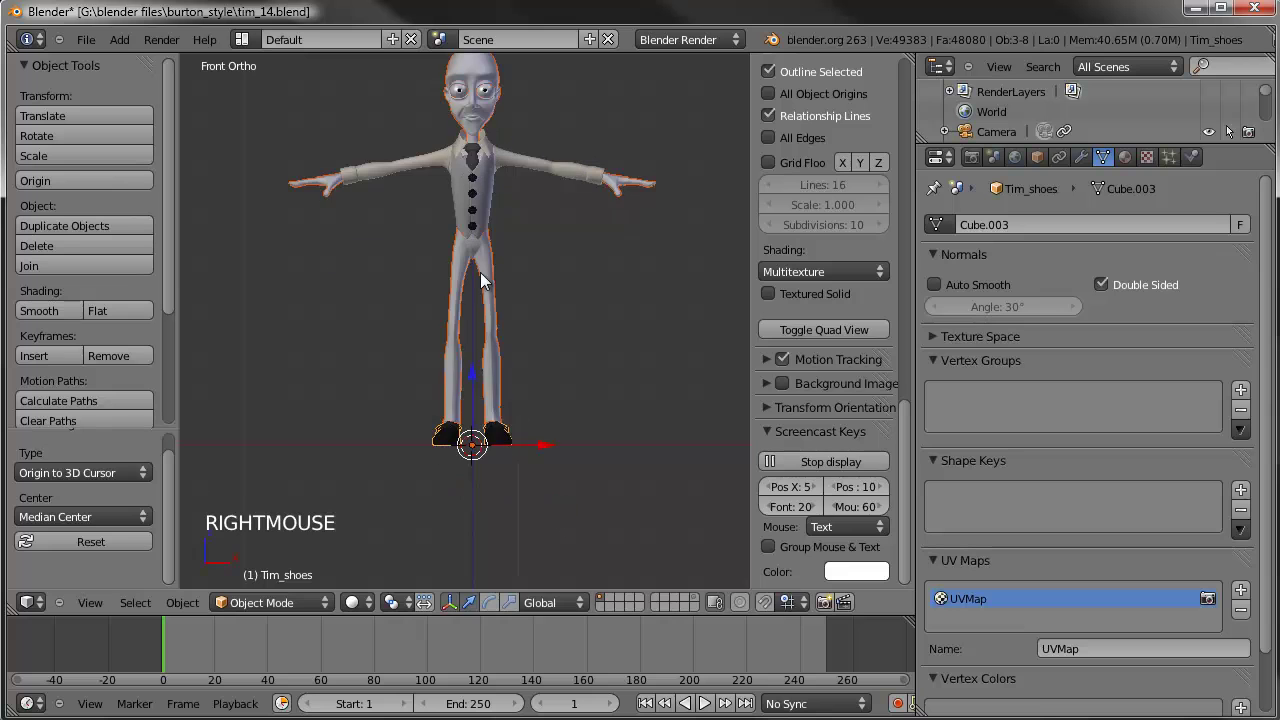
Step: Select the vest, enter Edit Mode with all its vertices selected, and snap the 3D cursor to the selection
shift+middle_drag(480, 272, 503, 450)
scroll(501, 369, up, 4)
right_click(502, 321)
shift+middle_drag(502, 321, 540, 477)
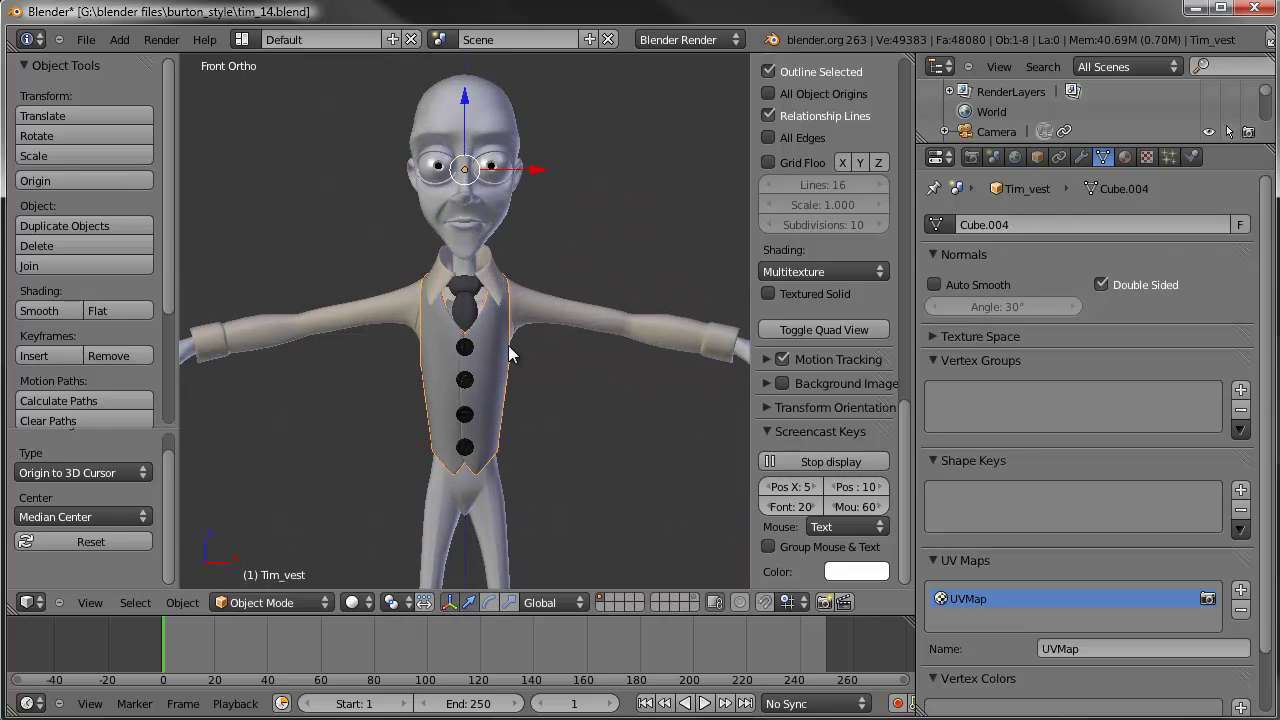
key(Tab)
key(a)
key(a)
key(a)
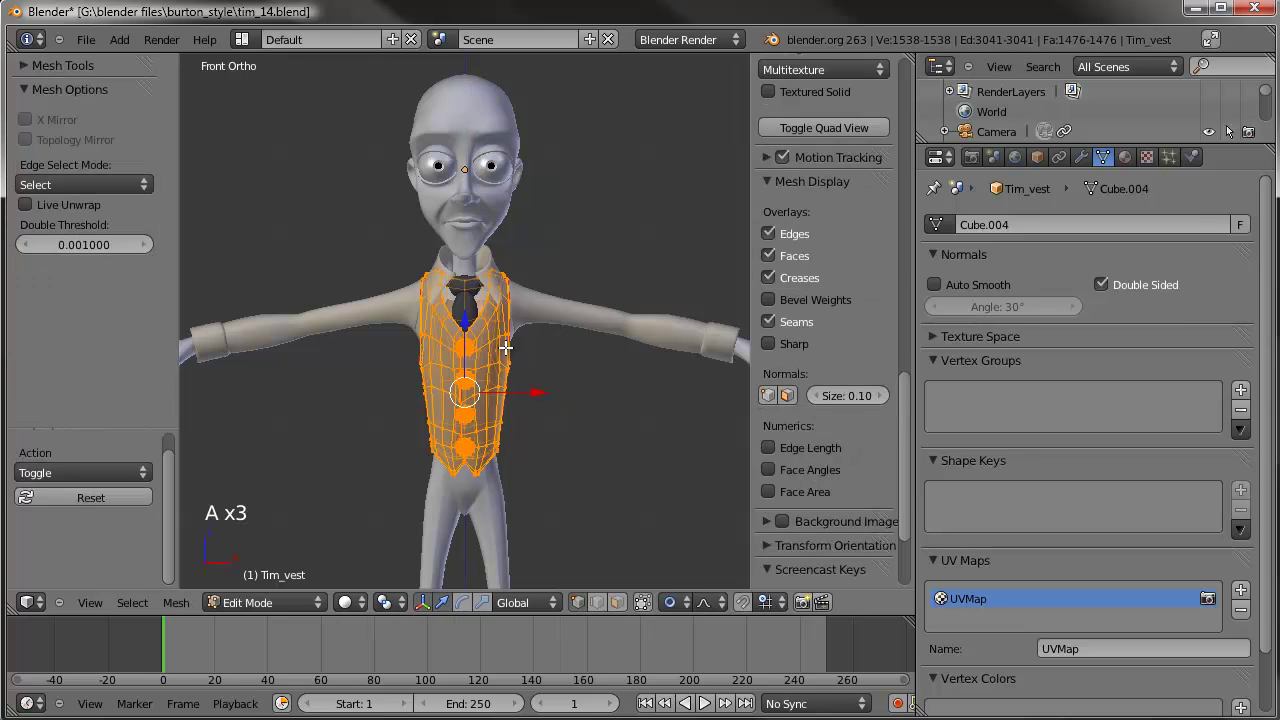
key(shift+s)
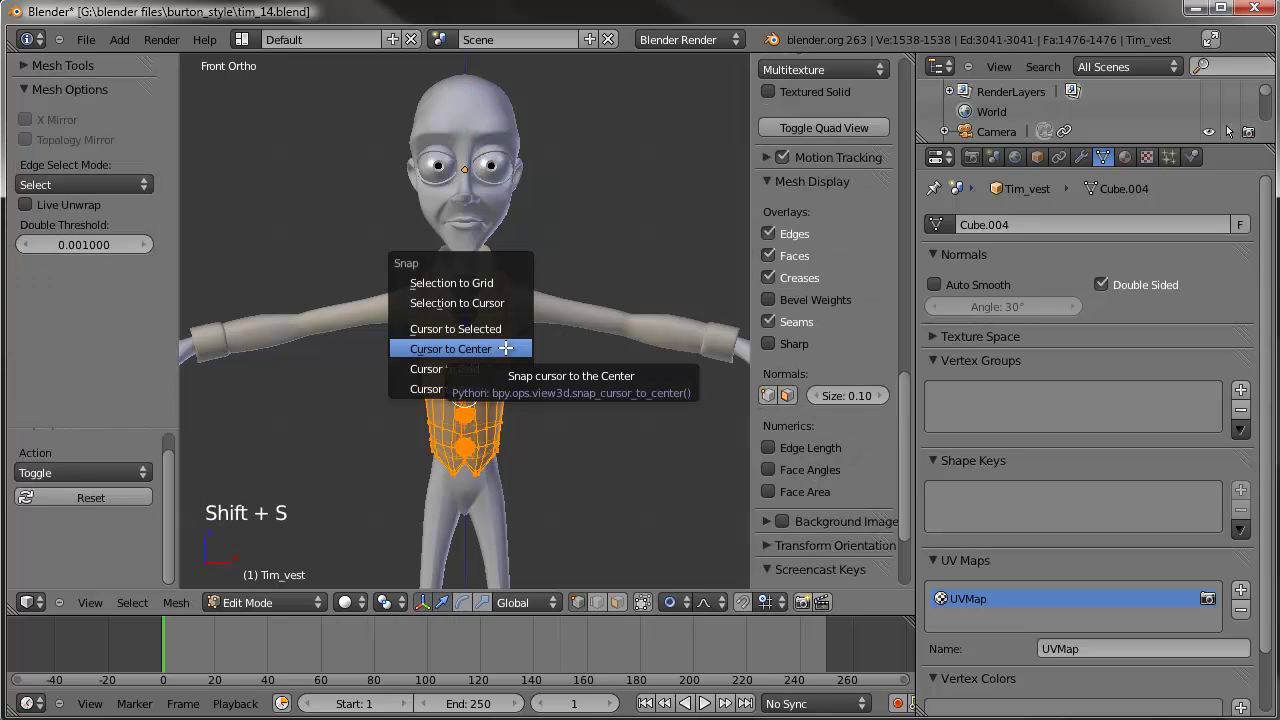
click(498, 330)
Step: In the right side view, reposition the 3D cursor inside the upper chest
mouse_move(566, 346)
middle_down()
mouse_move(457, 348)
mouse_move(557, 343)
middle_up()
key(KP_3)
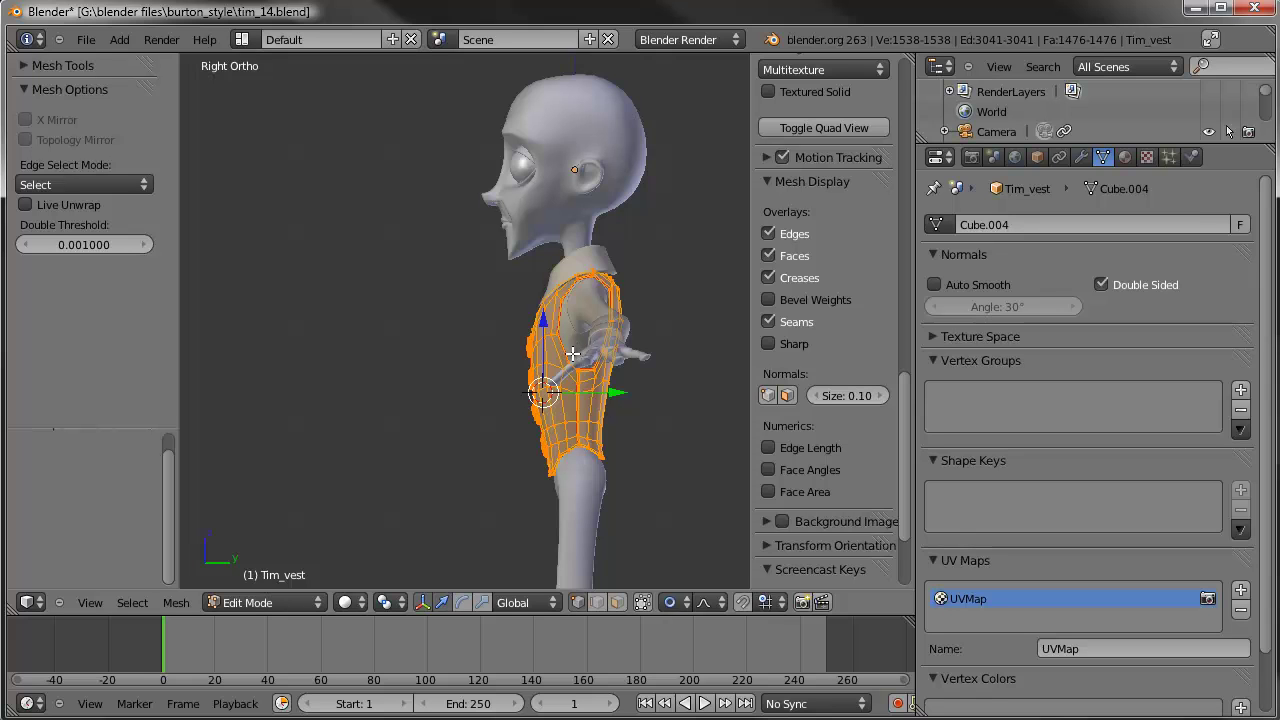
shift+middle_drag(585, 365, 517, 367)
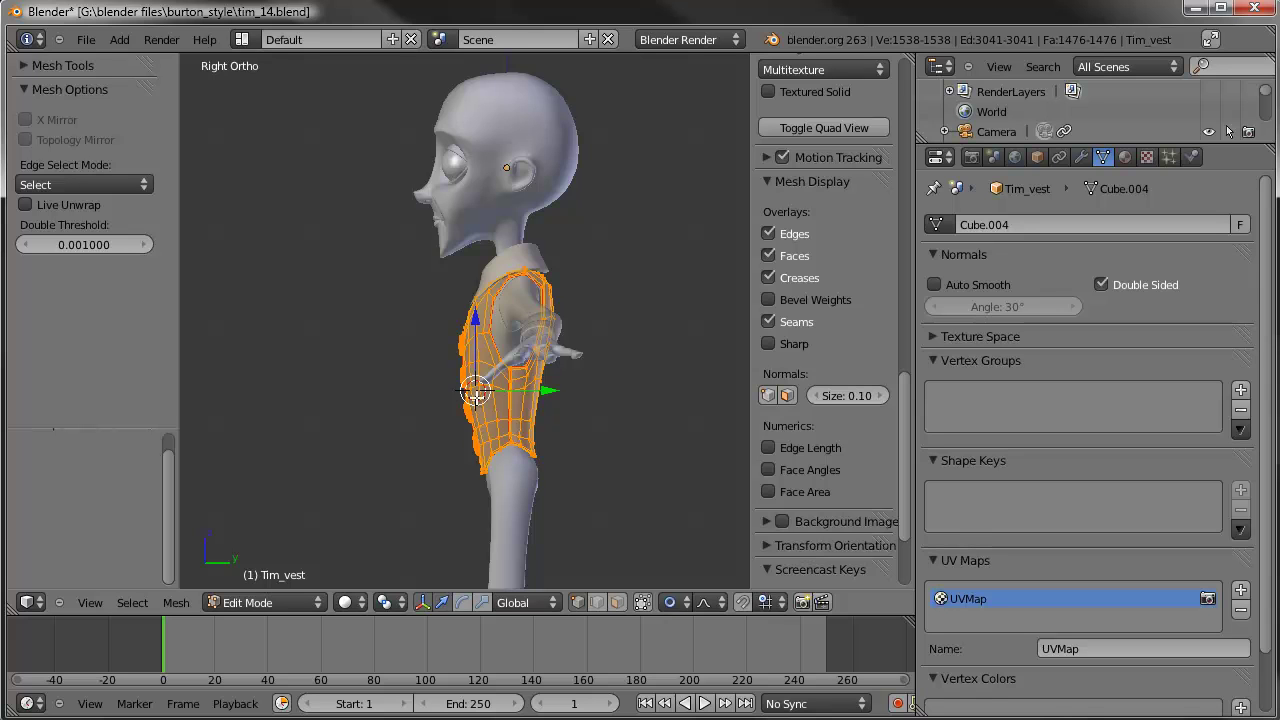
click(504, 353)
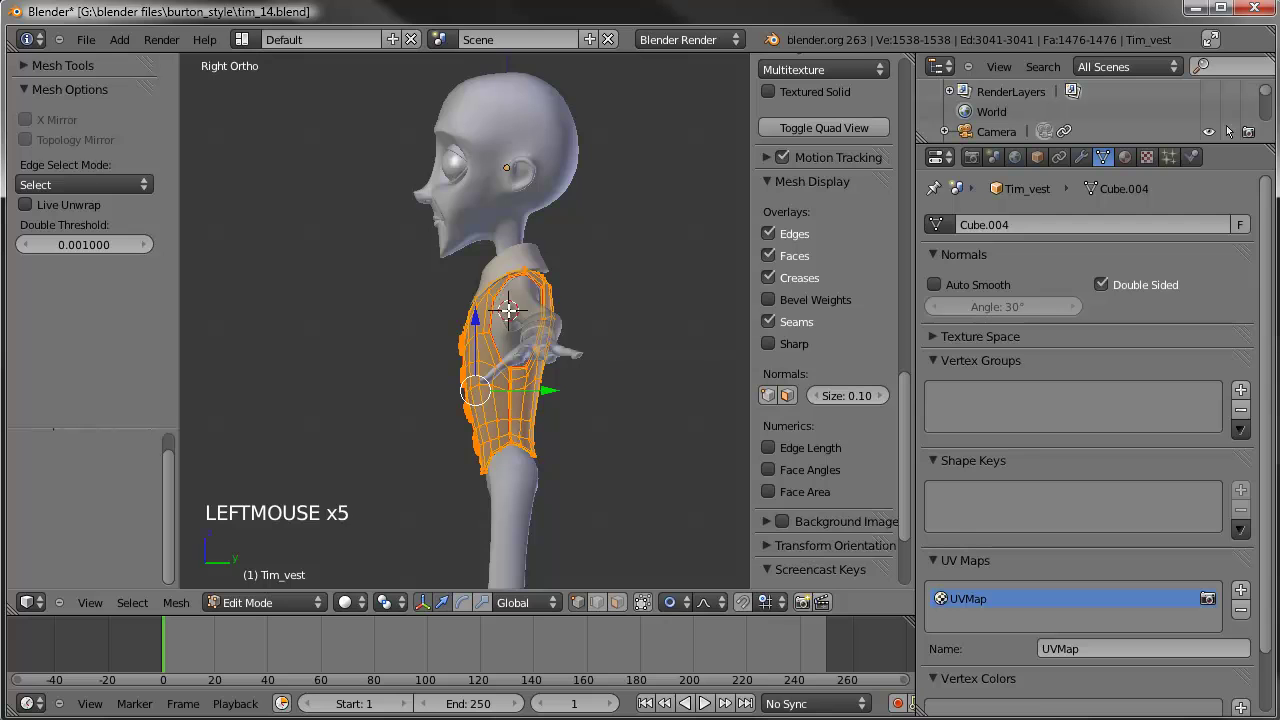
Step: Return to Object Mode and try to set the vest's origin to the 3D cursor
middle_drag(497, 331, 750, 332)
key(KP_1)
key(Tab)
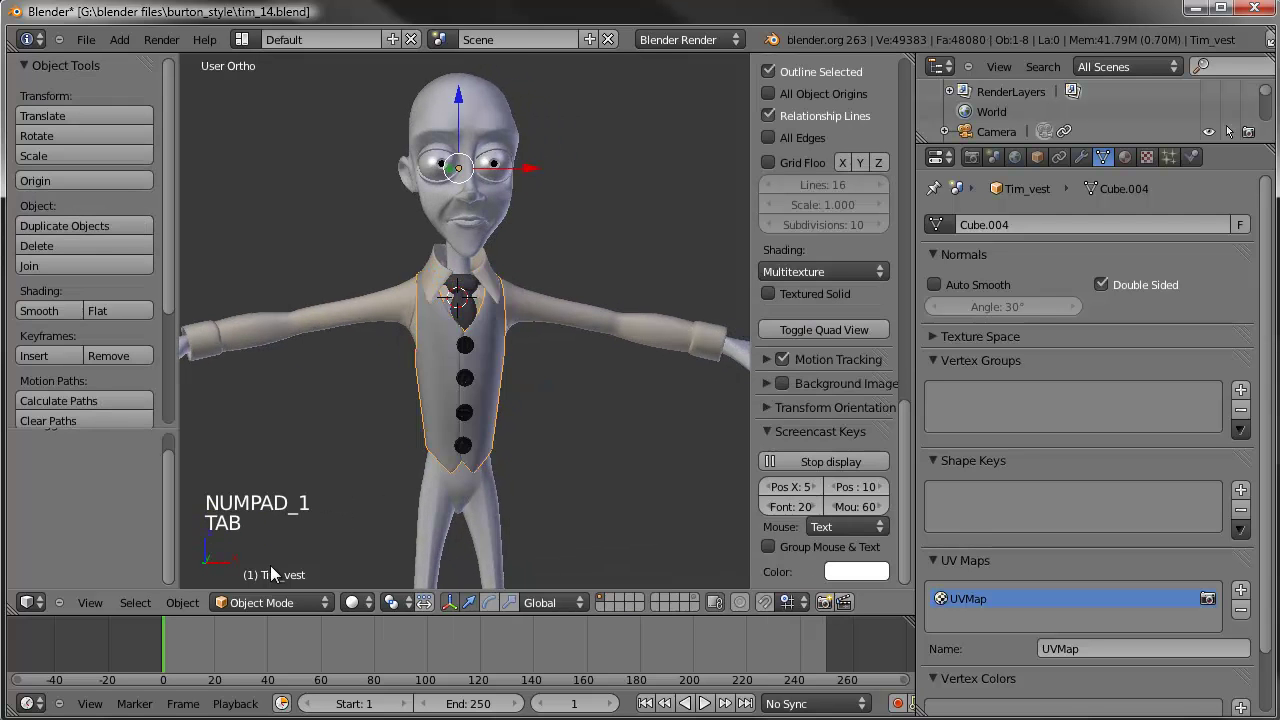
click(182, 602)
click(228, 522)
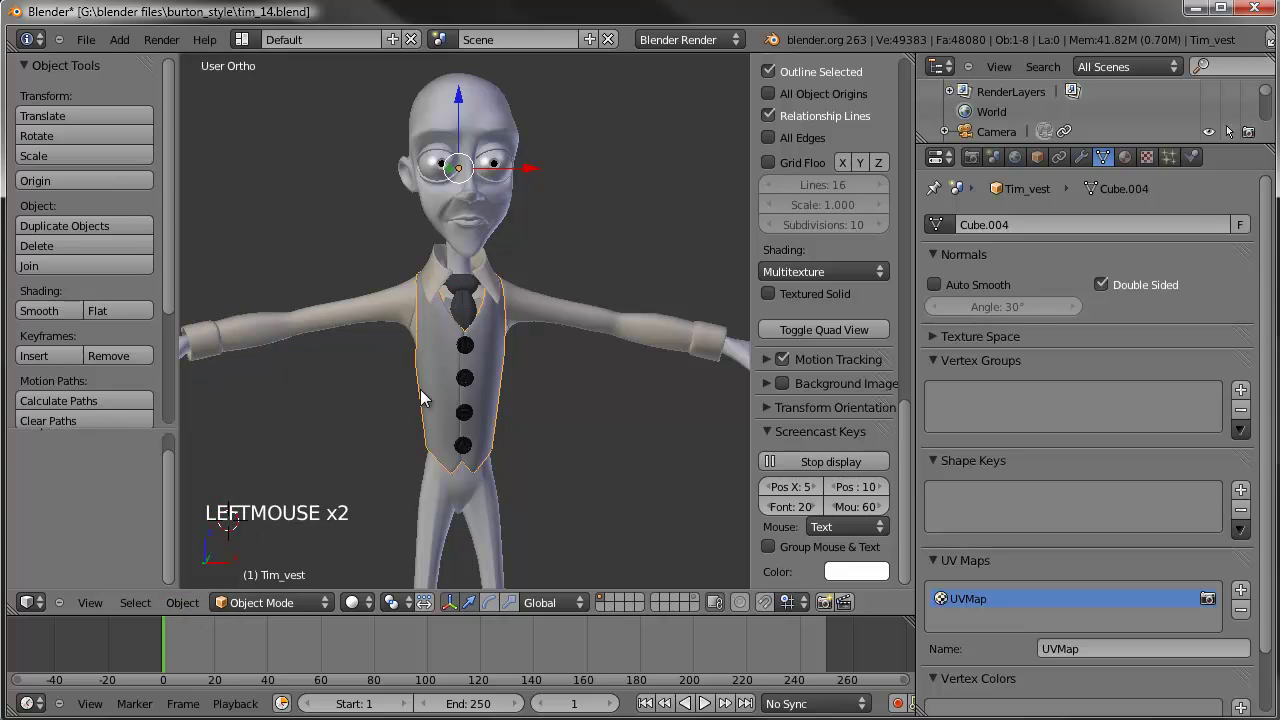
scroll(529, 440, down, 4)
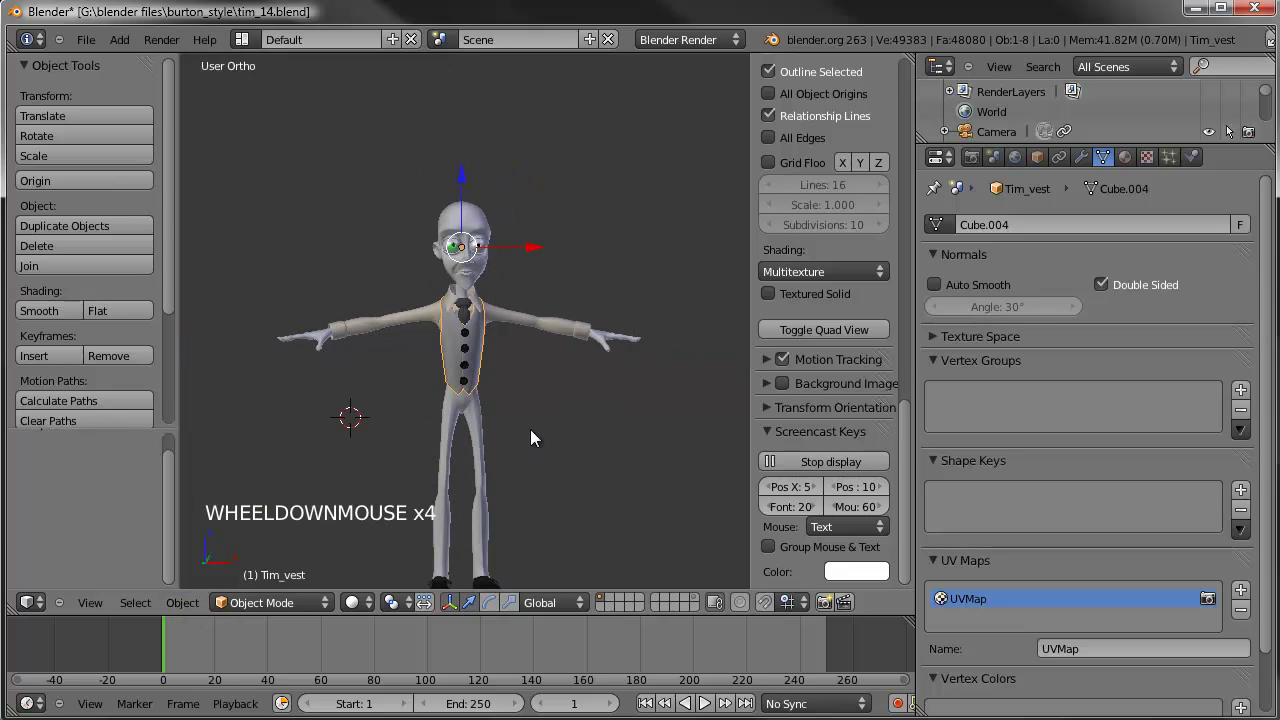
scroll(533, 403, up, 3)
Step: Select all of the vest's vertices in Edit Mode and snap the 3D cursor to them
key(Tab)
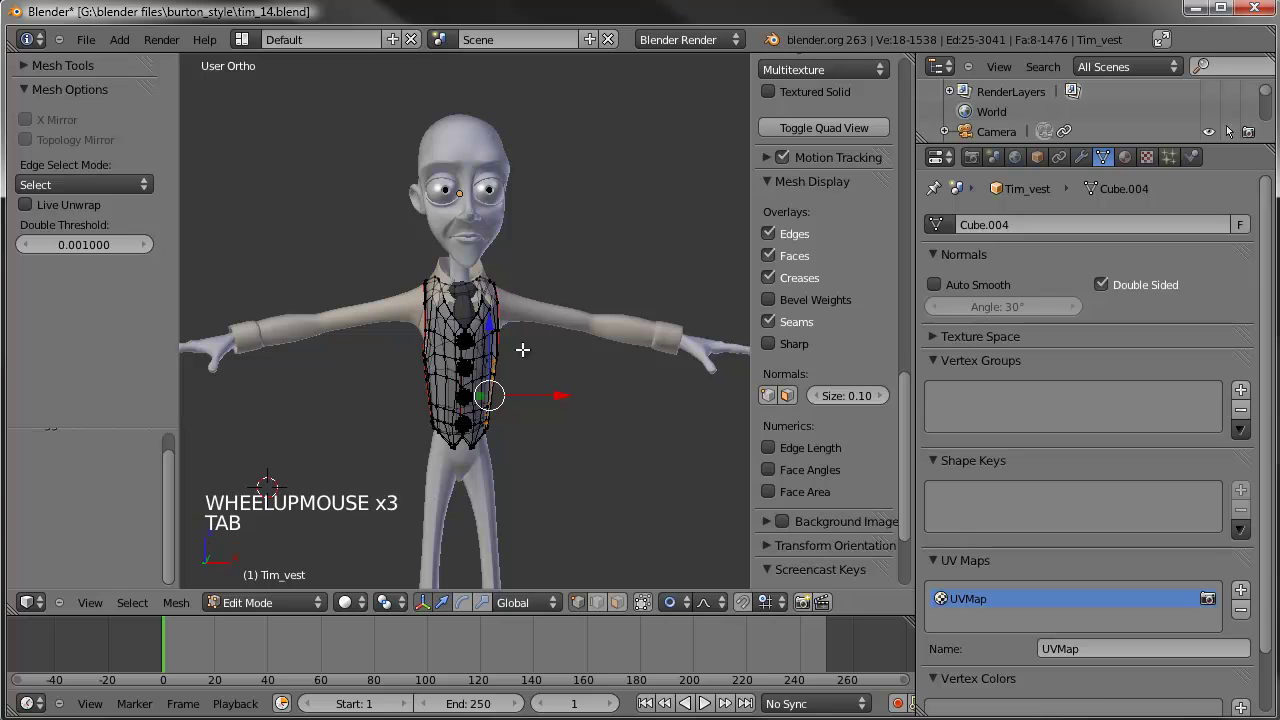
key(a)
key(a)
key(a)
key(shift+s)
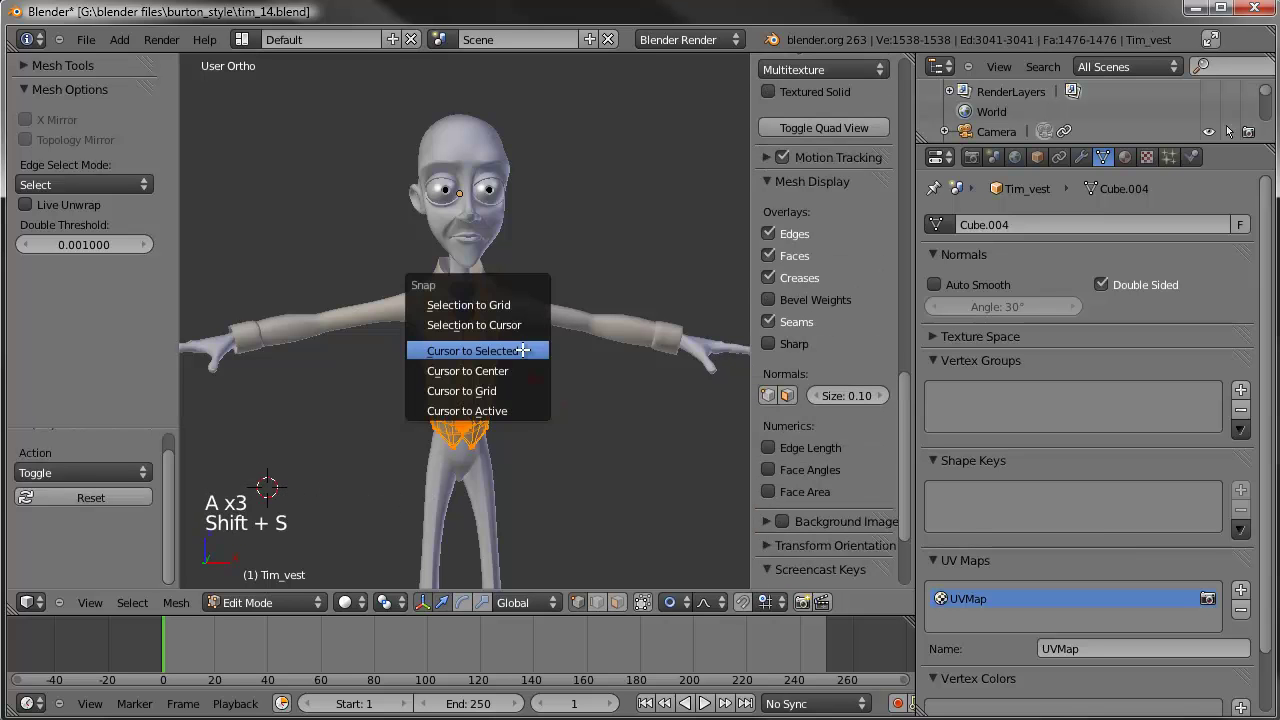
click(523, 349)
Step: In the right side view, place the 3D cursor midway through the upper chest, and return to Object Mode
key(KP_3)
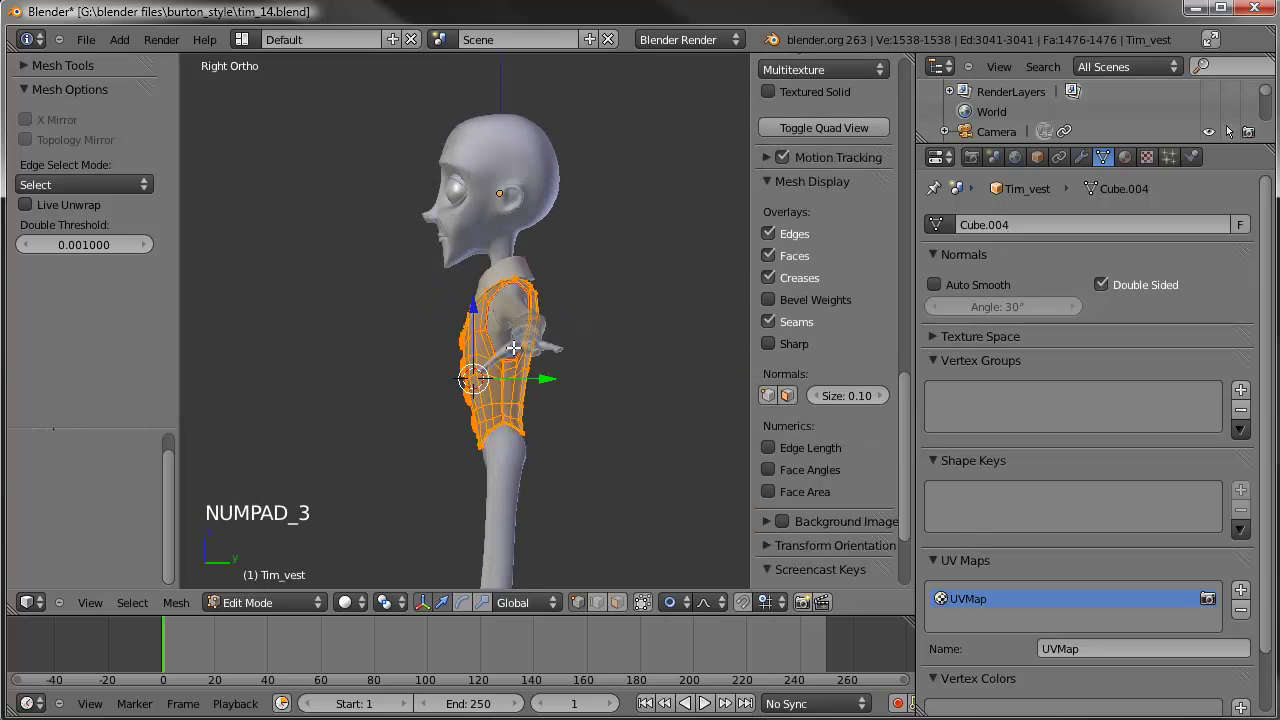
click(501, 329)
click(504, 306)
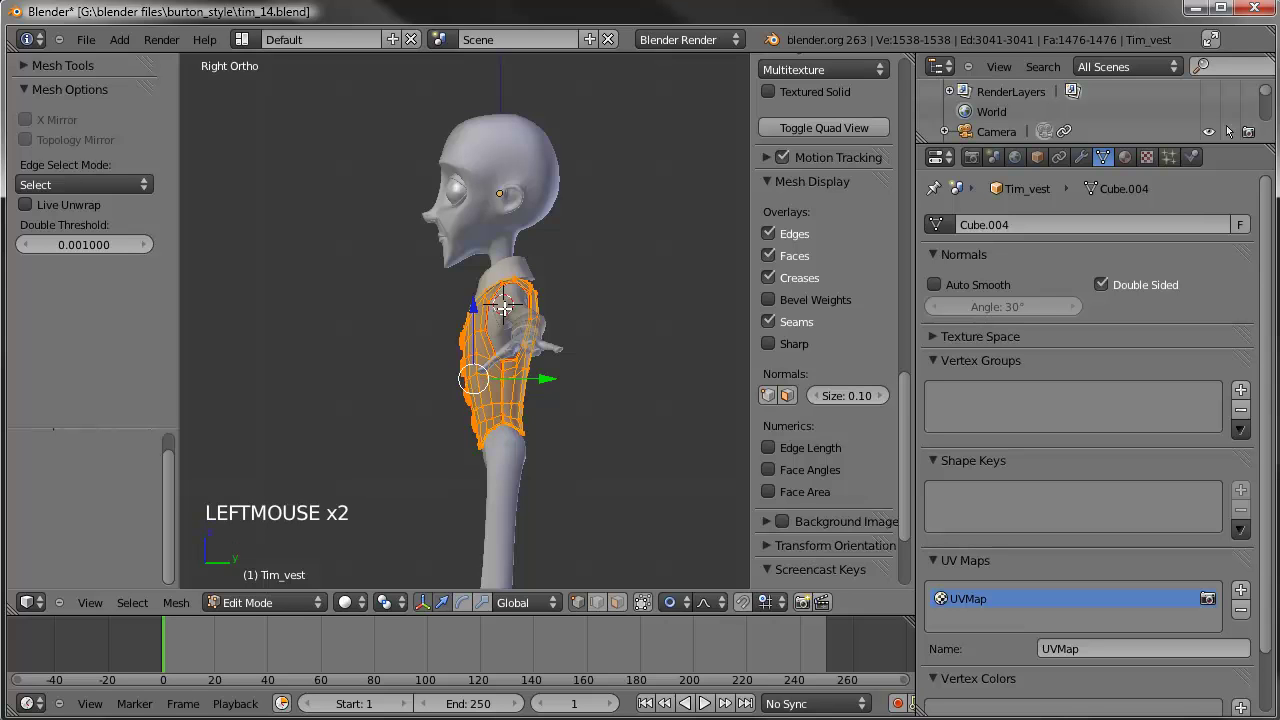
key(Tab)
middle_drag(308, 393, 500, 417)
scroll(494, 341, up, 2)
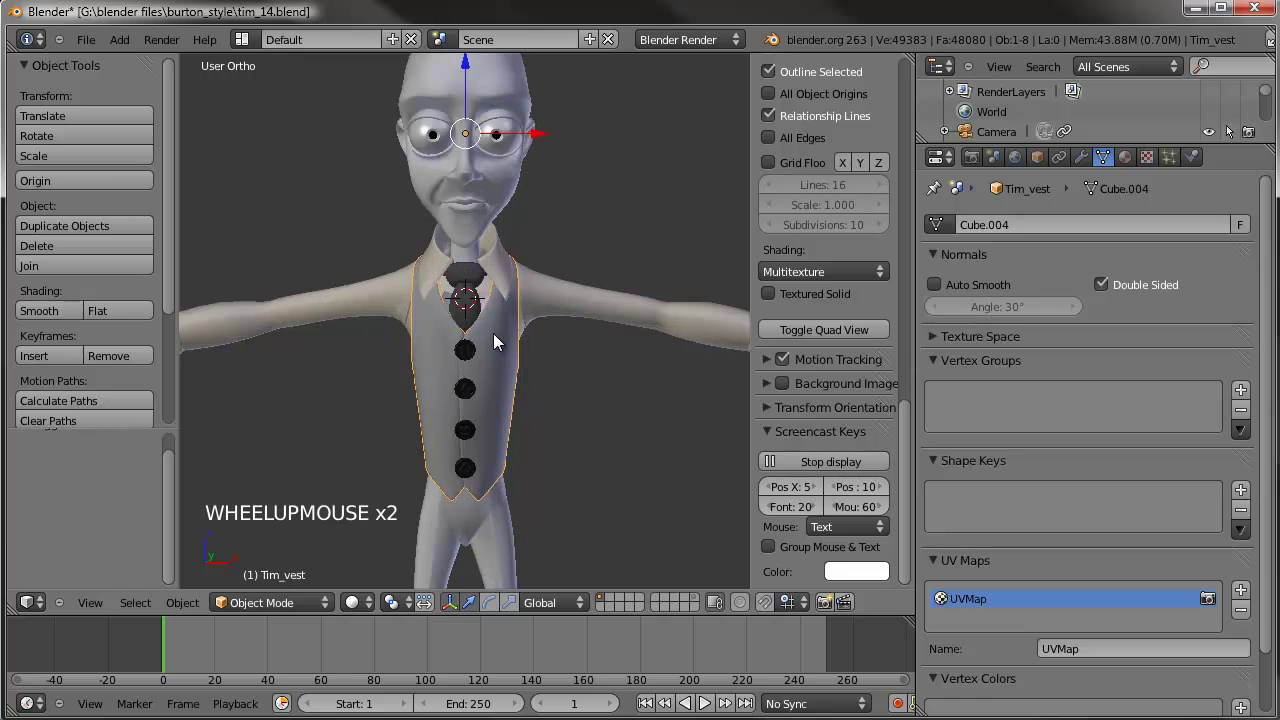
Step: Add the shirt and tie to the vest selection, set all three origins to the 3D cursor, and deselect everything
shift+right_click(556, 284)
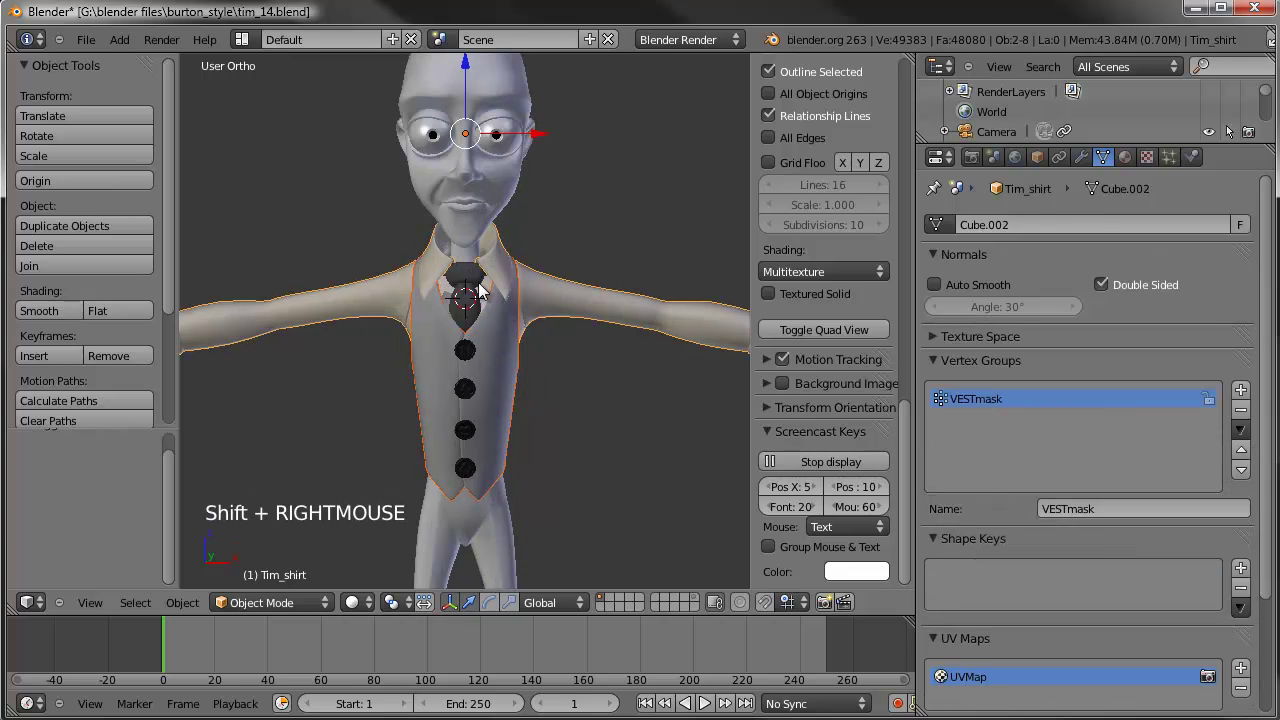
shift+right_click(482, 288)
click(183, 603)
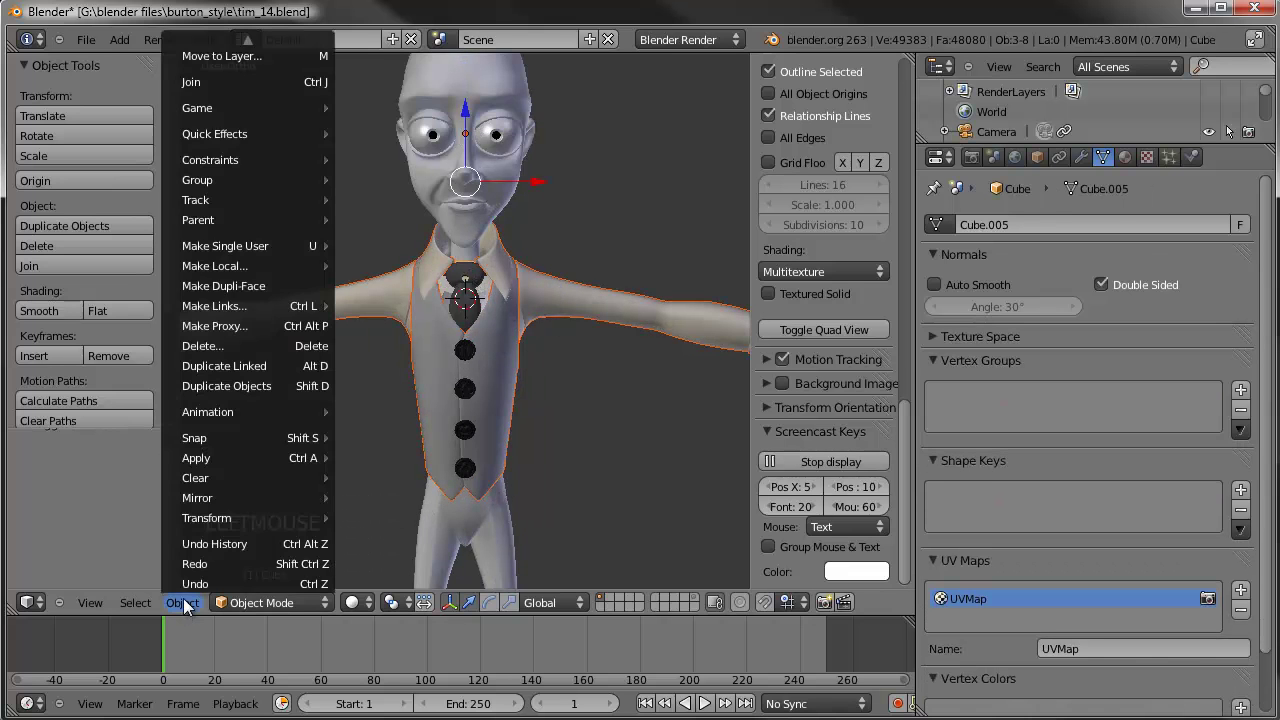
mouse_move(220, 521)
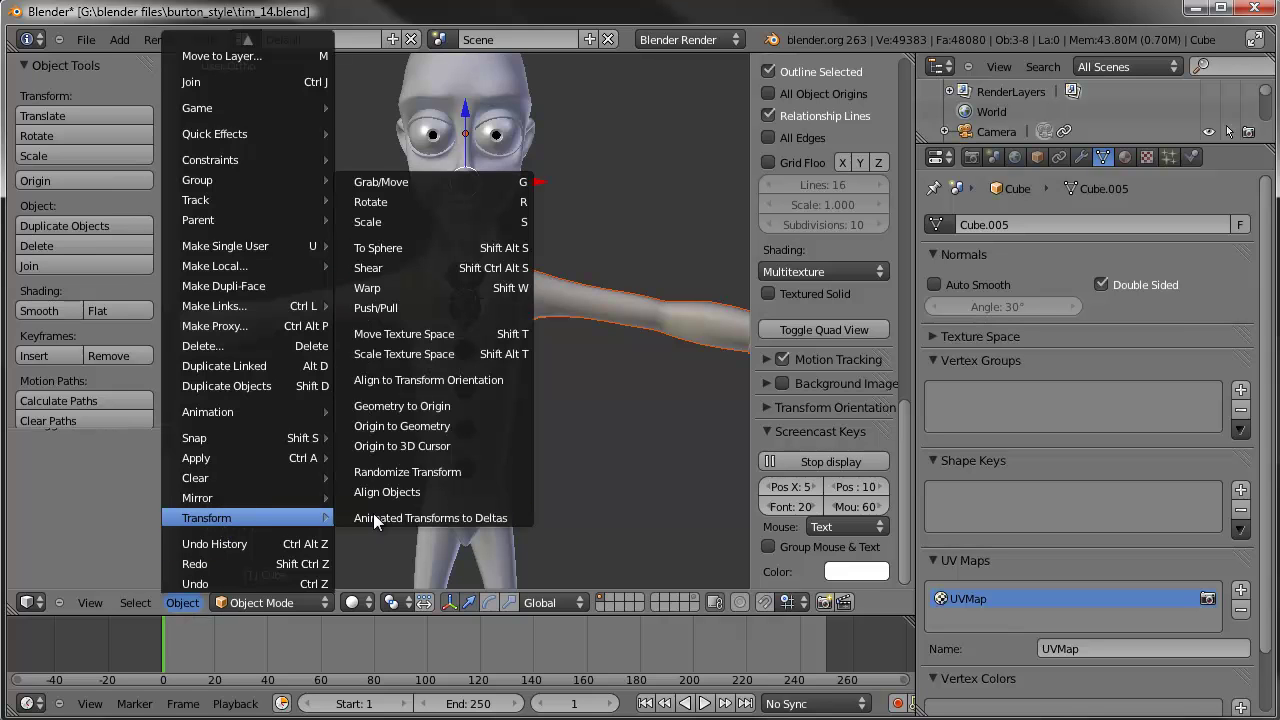
click(388, 446)
scroll(496, 432, down, 2)
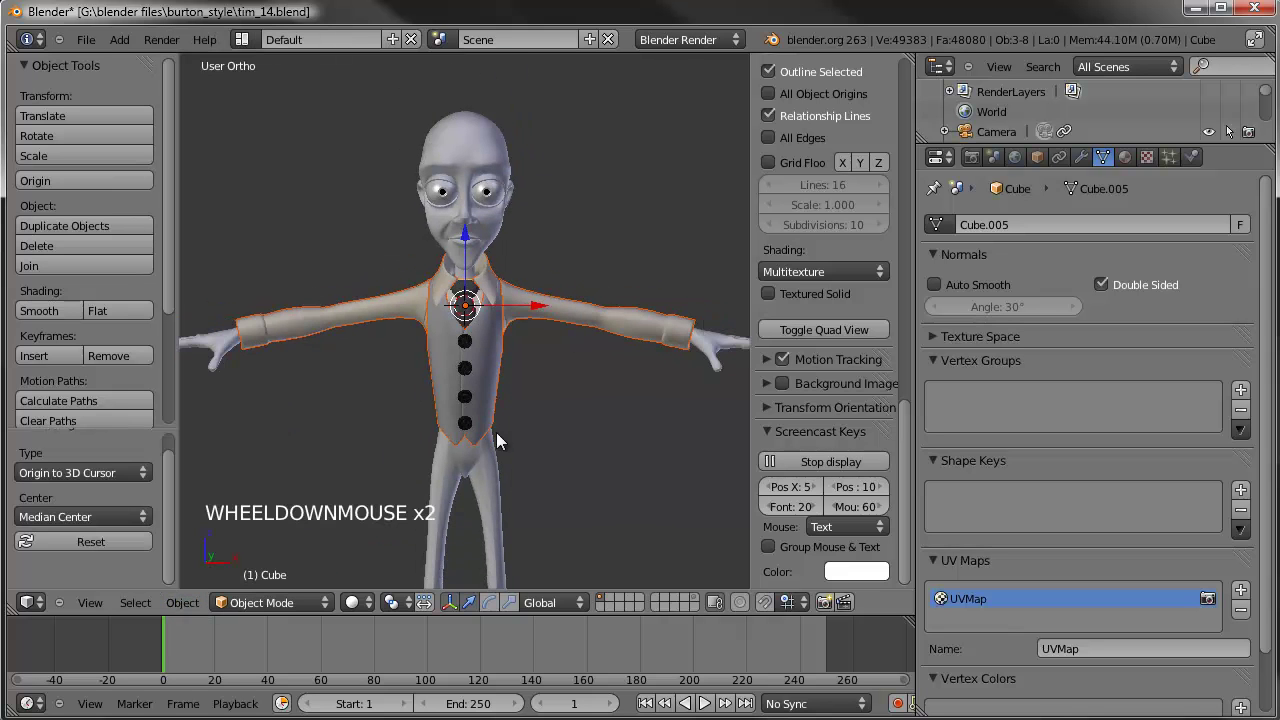
key(r)
right_click(471, 366)
key(a)
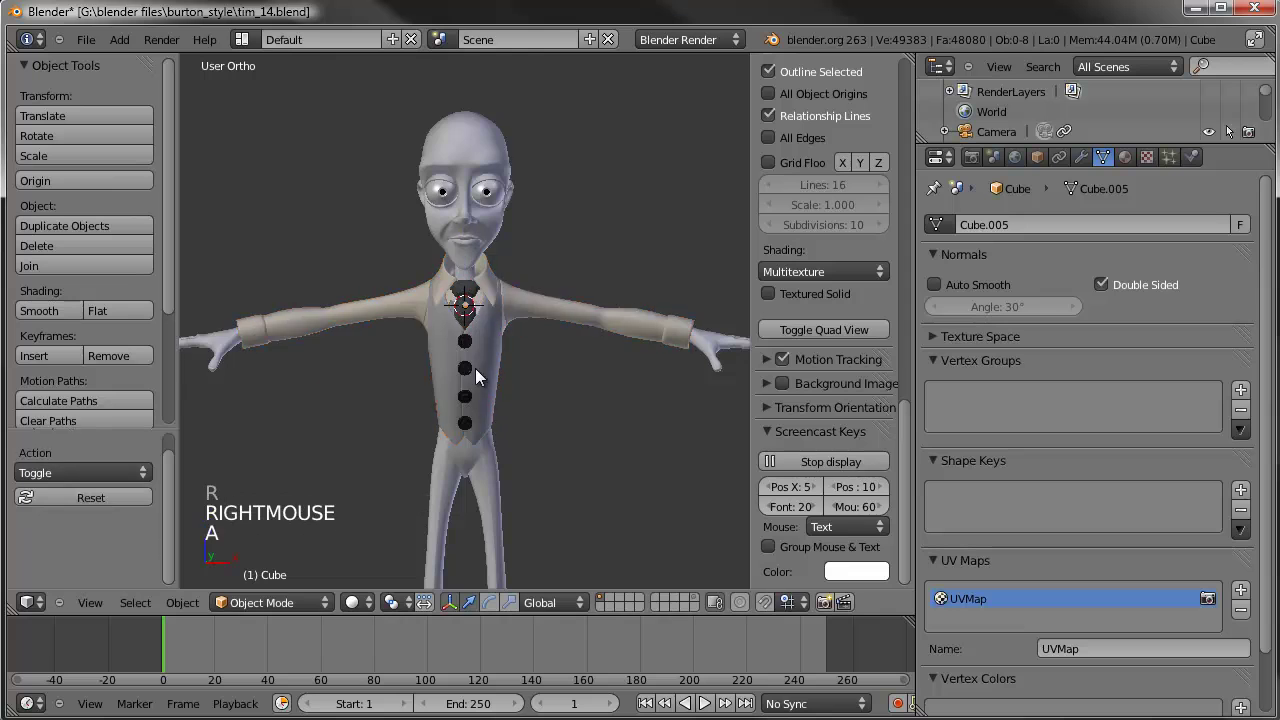
Step: In the front view, snap the 3D cursor back to the scene center
scroll(468, 400, down, 2)
shift+middle_drag(466, 411, 484, 370)
shift+scroll(484, 370, down, 1)
key(KP_1)
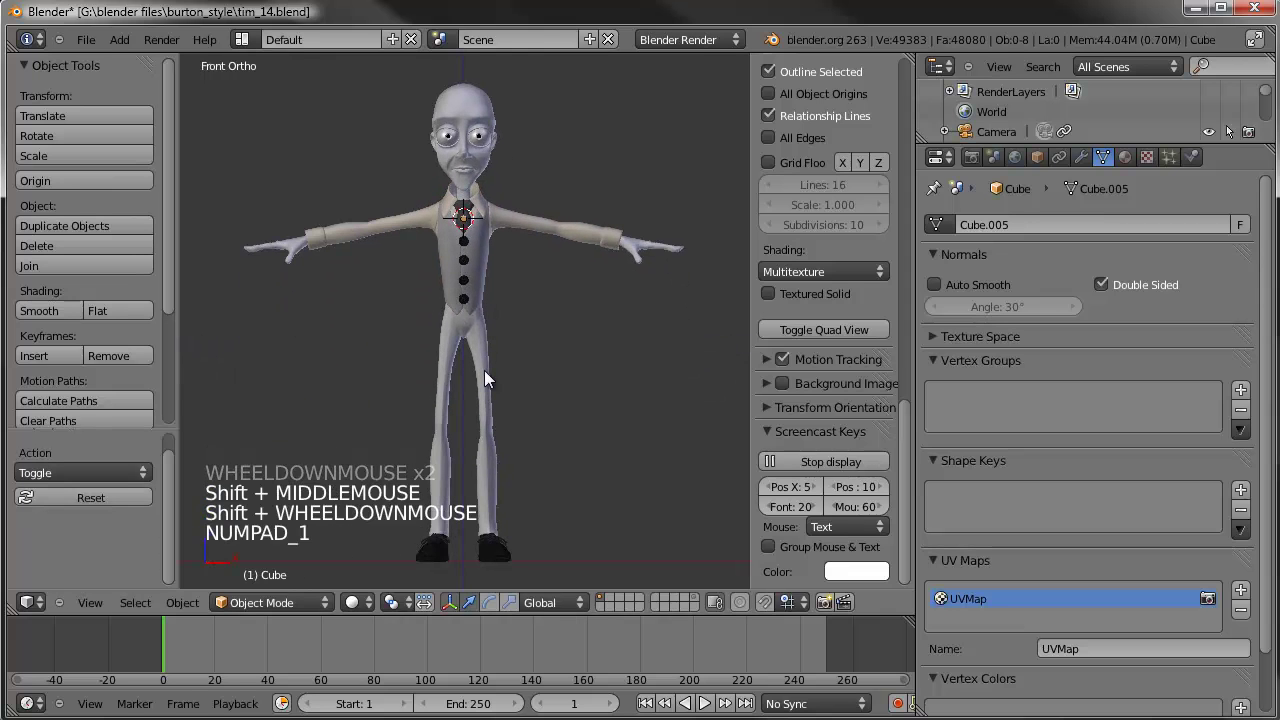
scroll(484, 370, down, 1)
shift+middle_click(484, 370)
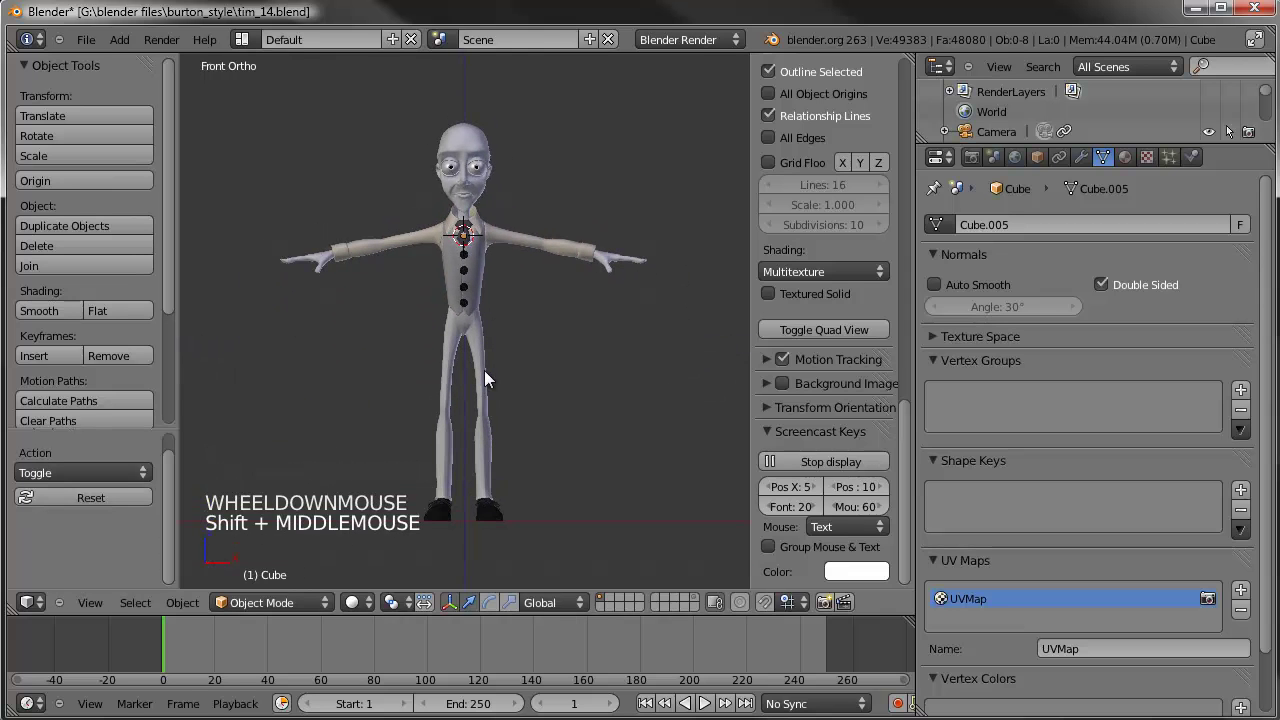
key(shift+s)
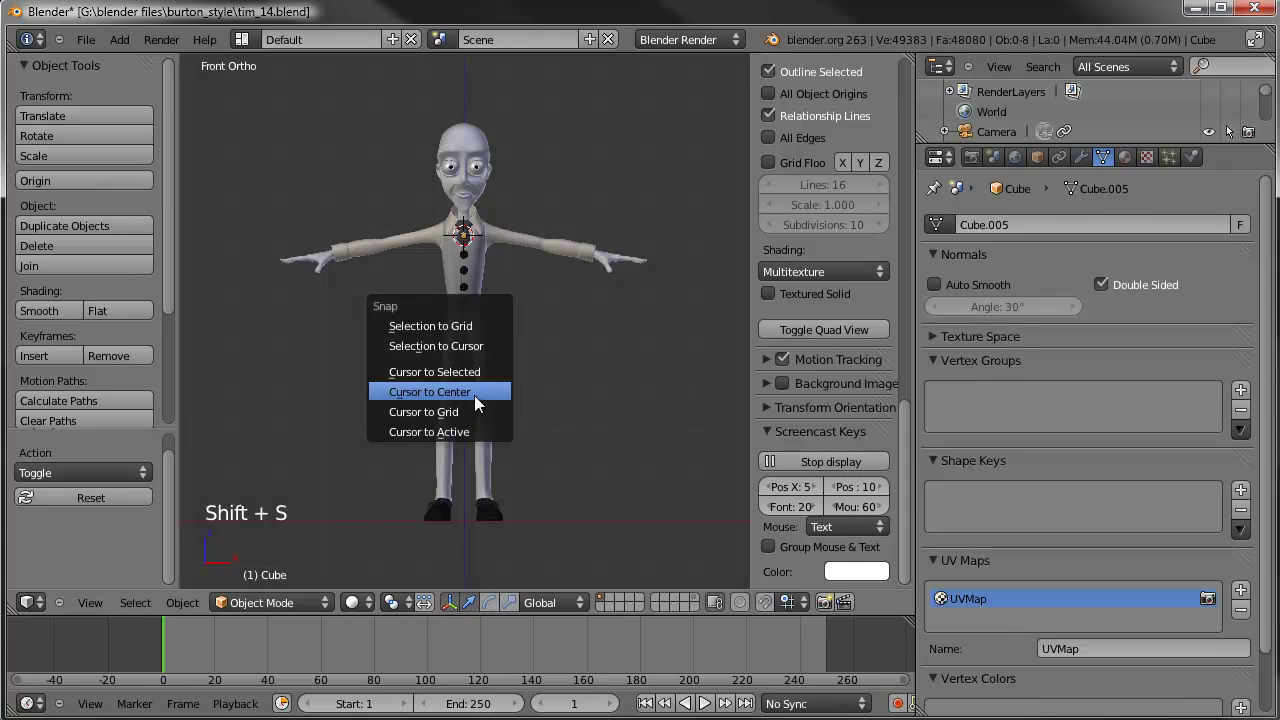
click(474, 395)
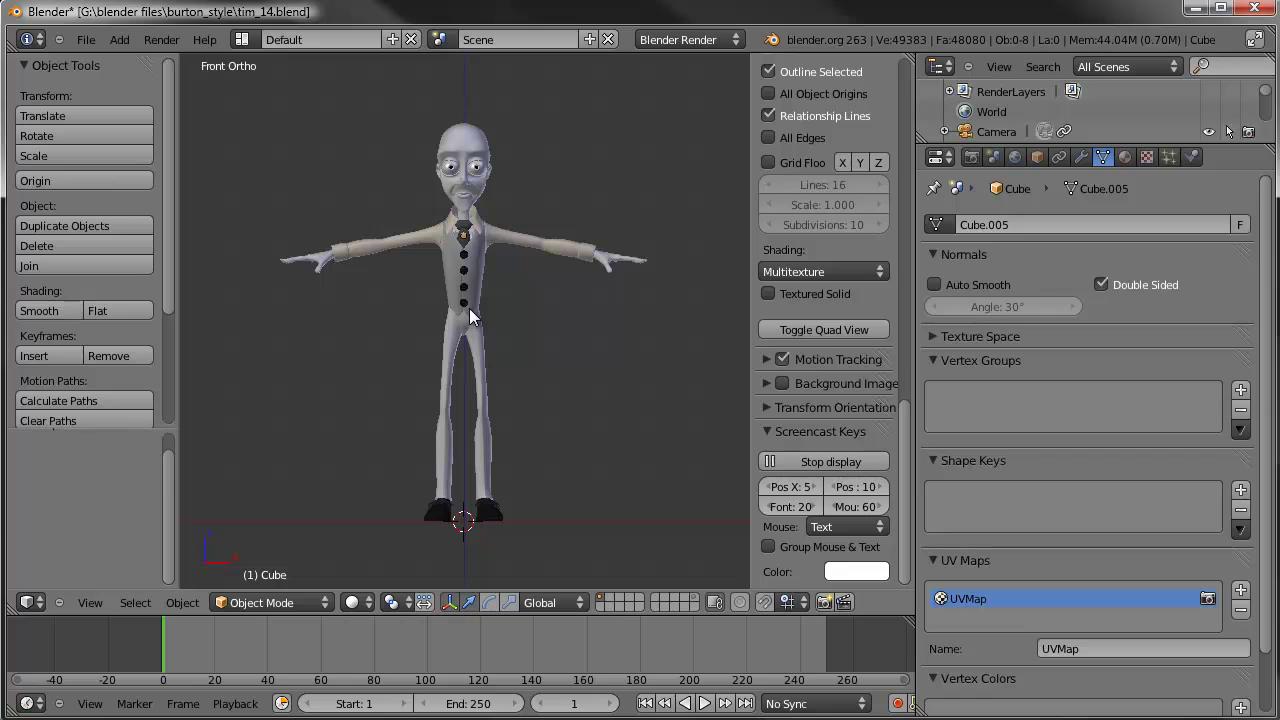
Step: Look up the Rigify add-on in the Rigging category of the user preferences, and close the preferences
scroll(468, 308, up, 1)
shift+middle_drag(472, 283, 466, 298)
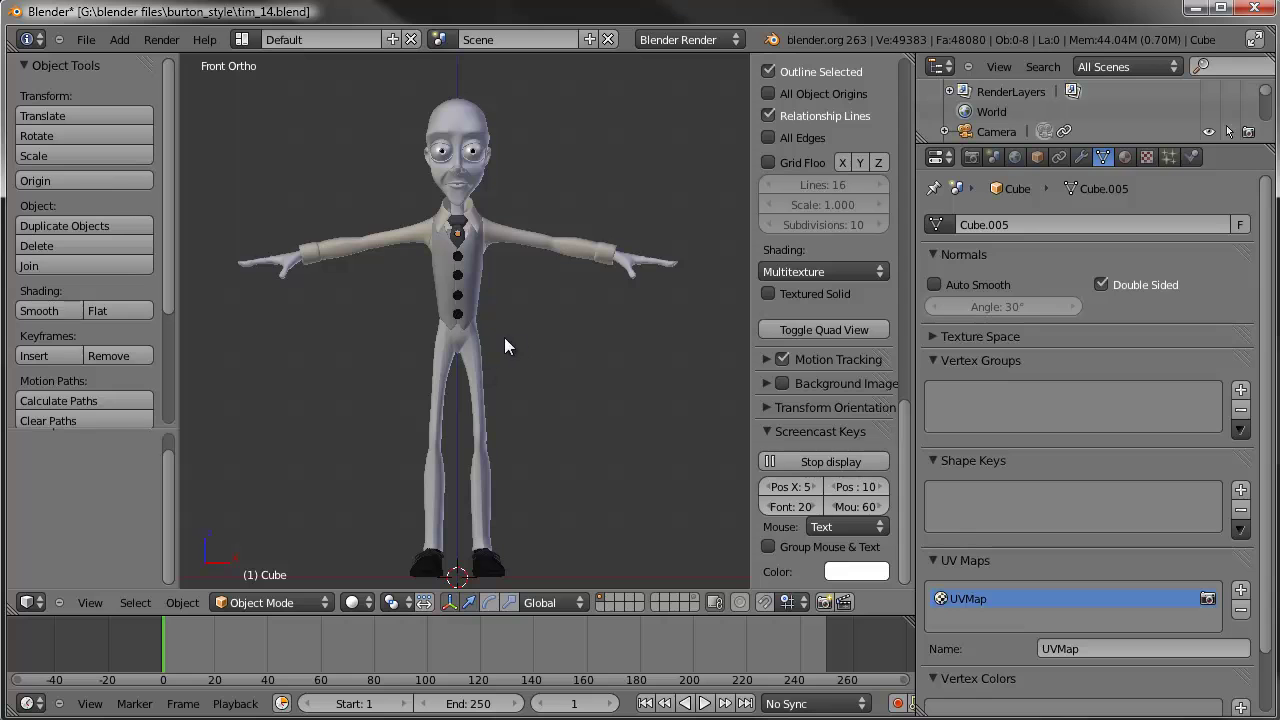
click(86, 42)
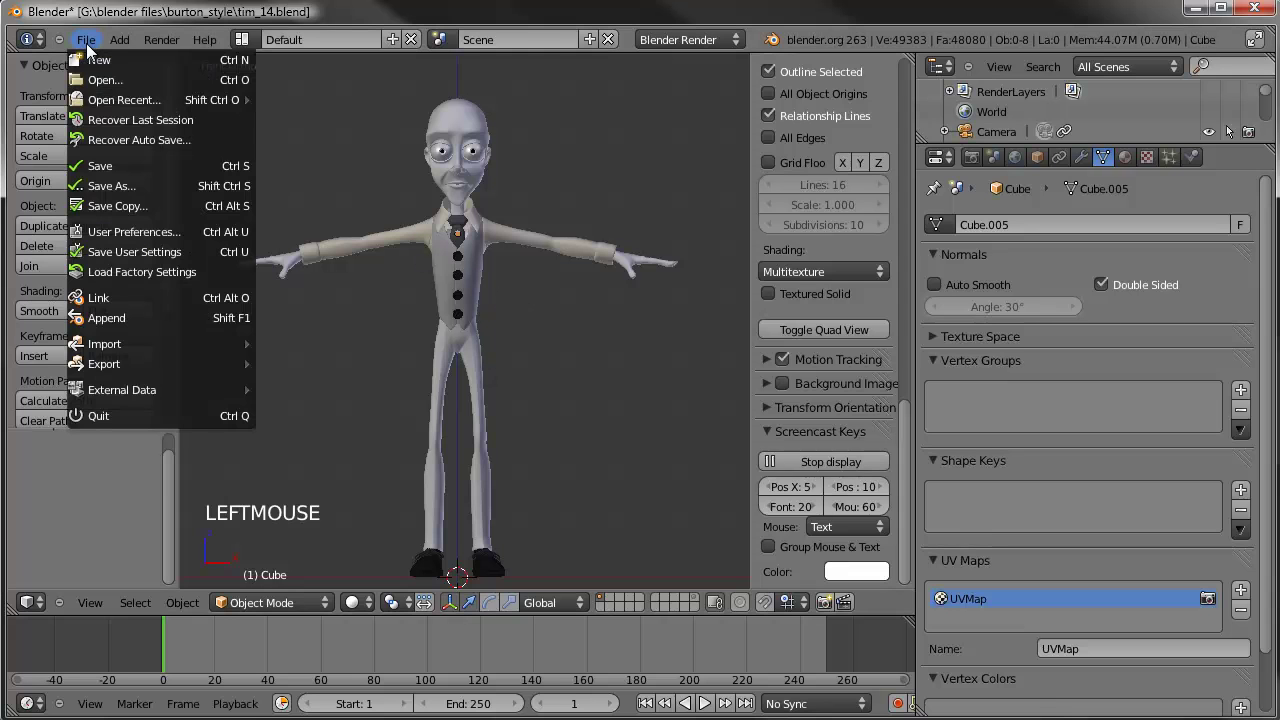
click(134, 231)
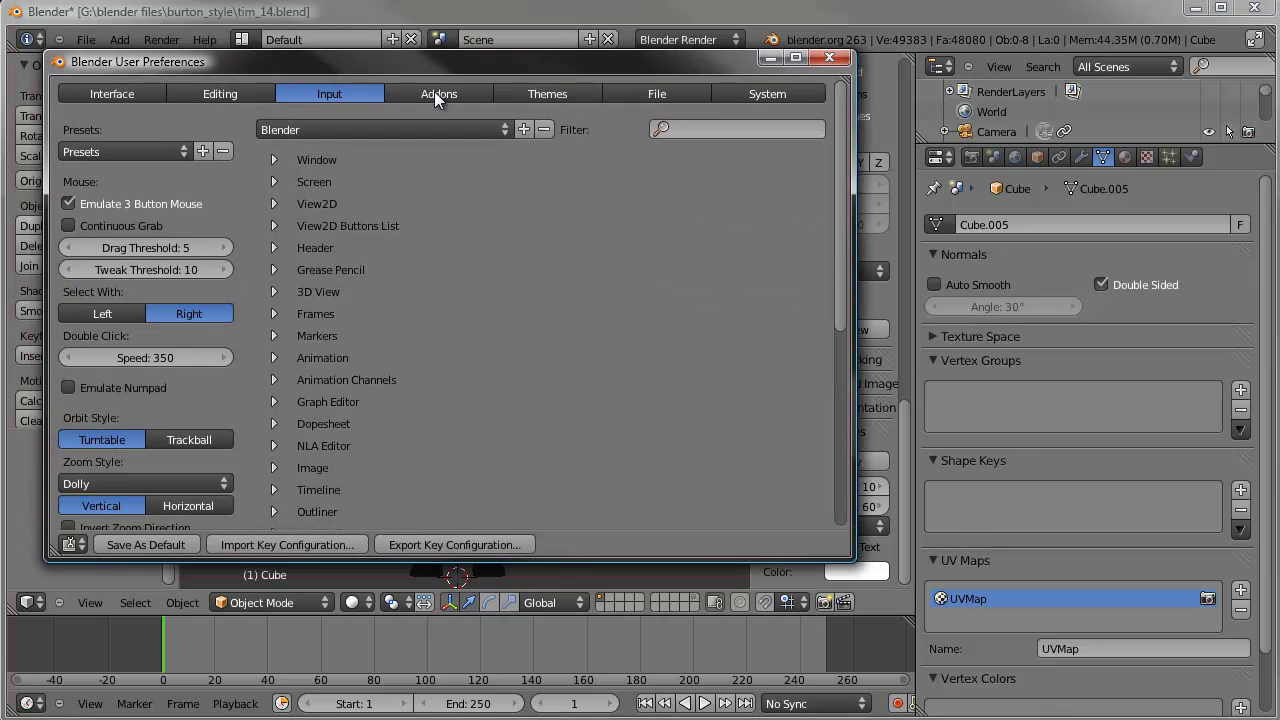
click(434, 93)
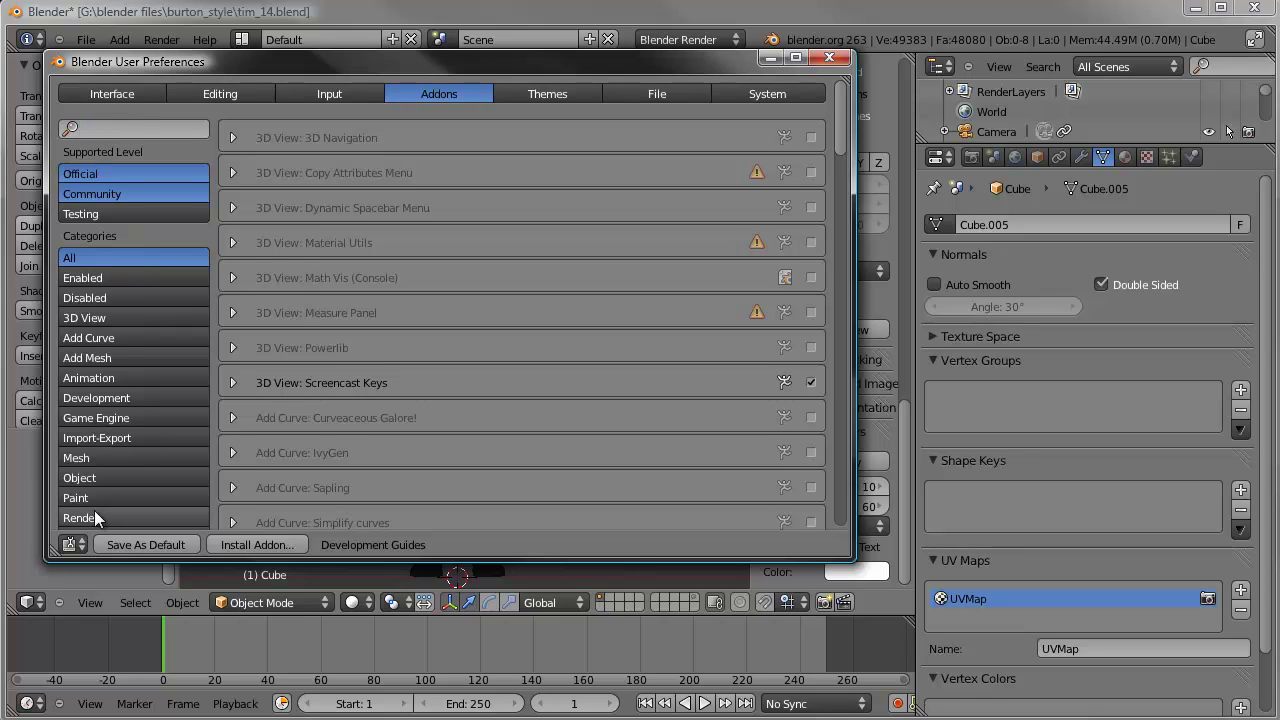
scroll(94, 510, down, 2)
click(85, 458)
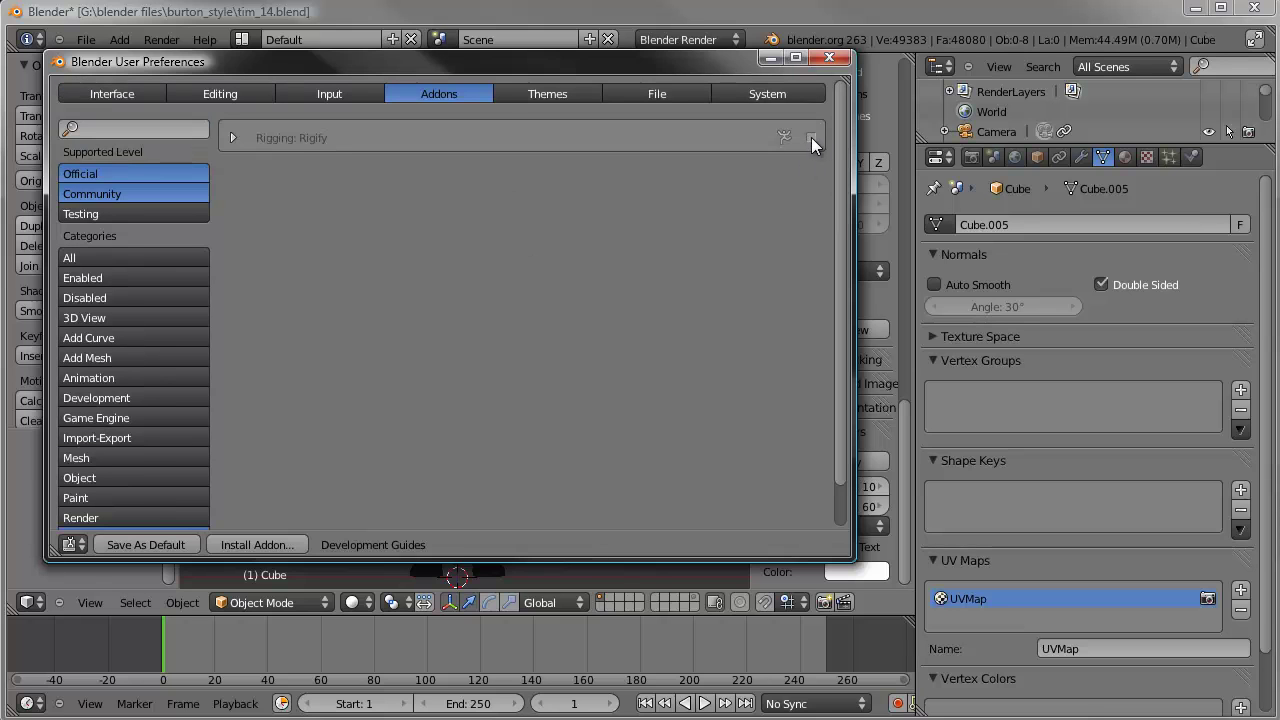
click(829, 58)
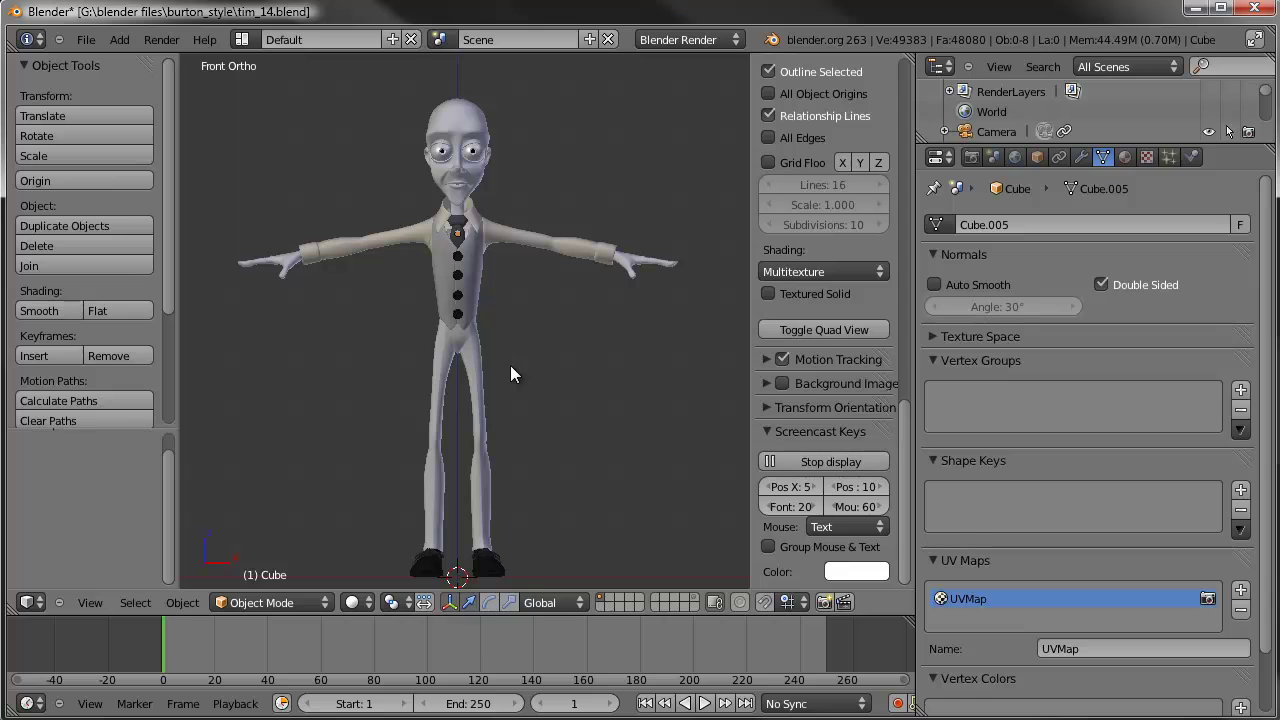
Step: Add a Human (Meta-Rig) armature at the scene center
key(shift+a)
mouse_move(468, 476)
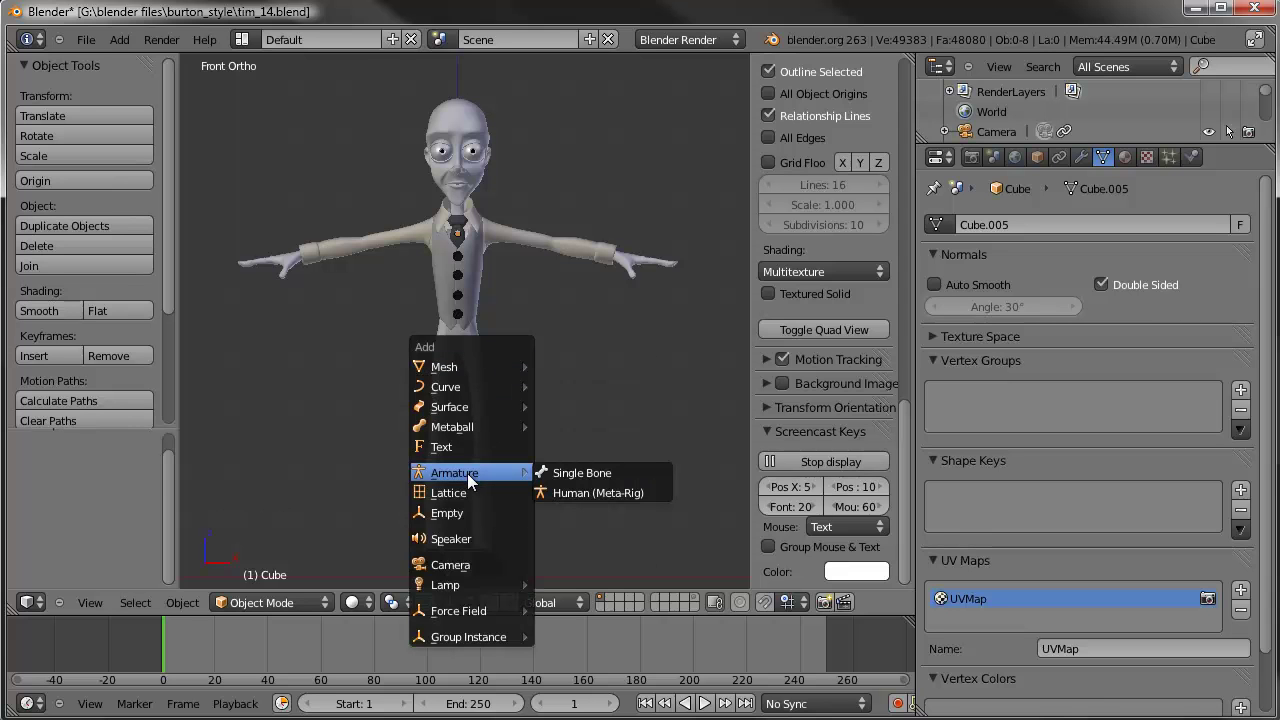
click(577, 494)
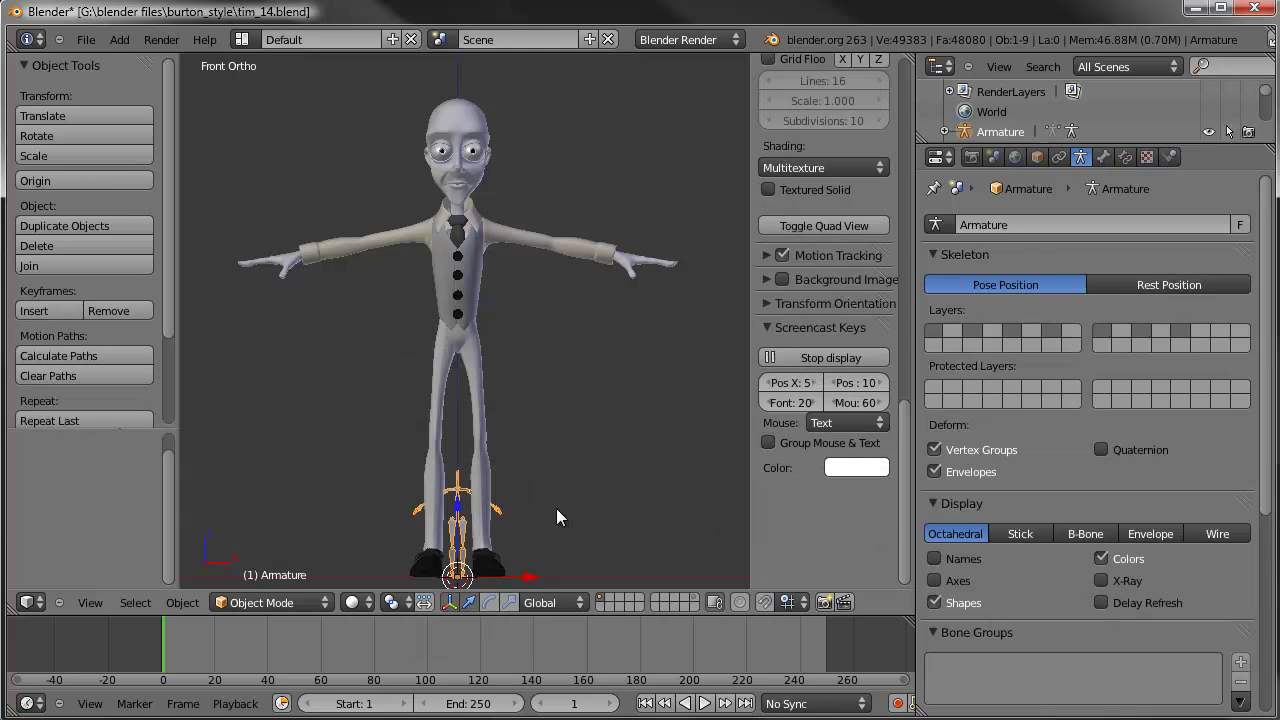
shift+middle_drag(478, 540, 467, 486)
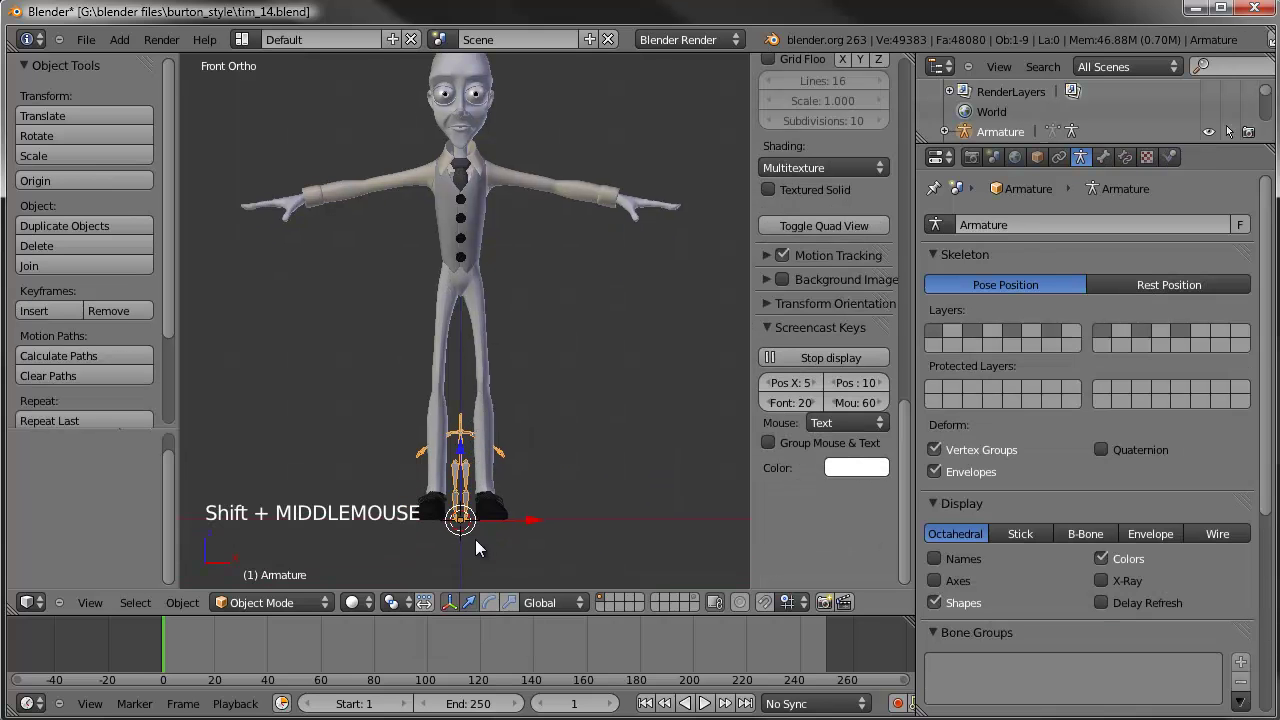
shift+middle_drag(508, 407, 506, 416)
Step: Edit the meta-rig with the 3D cursor as pivot and scale all its bones up by a factor of about 3.876
key(Tab)
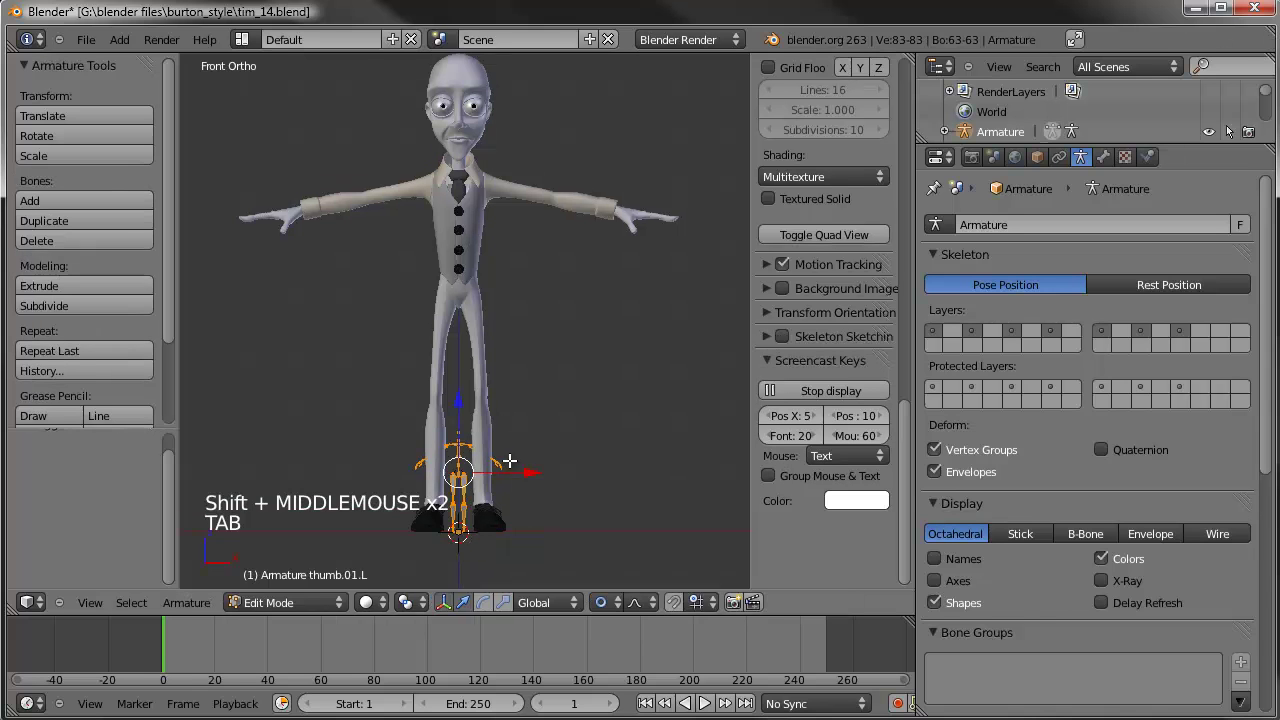
key(s)
right_click(464, 478)
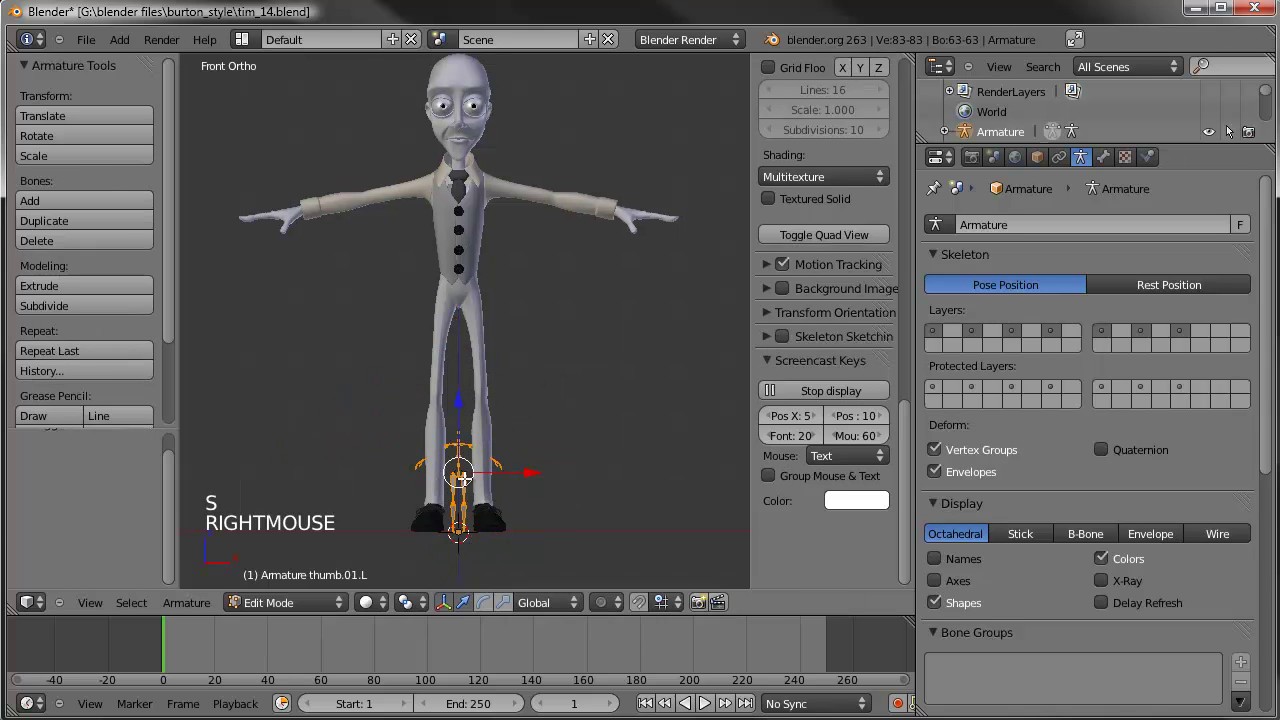
key(period)
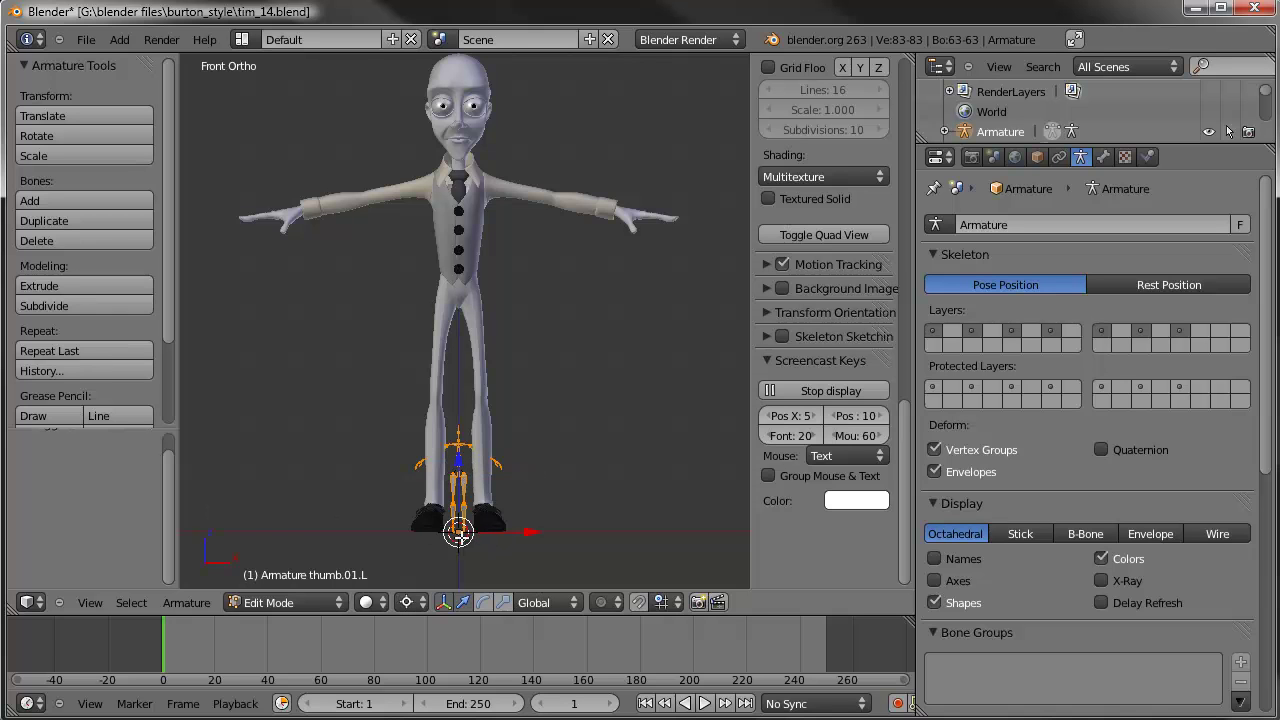
key(s)
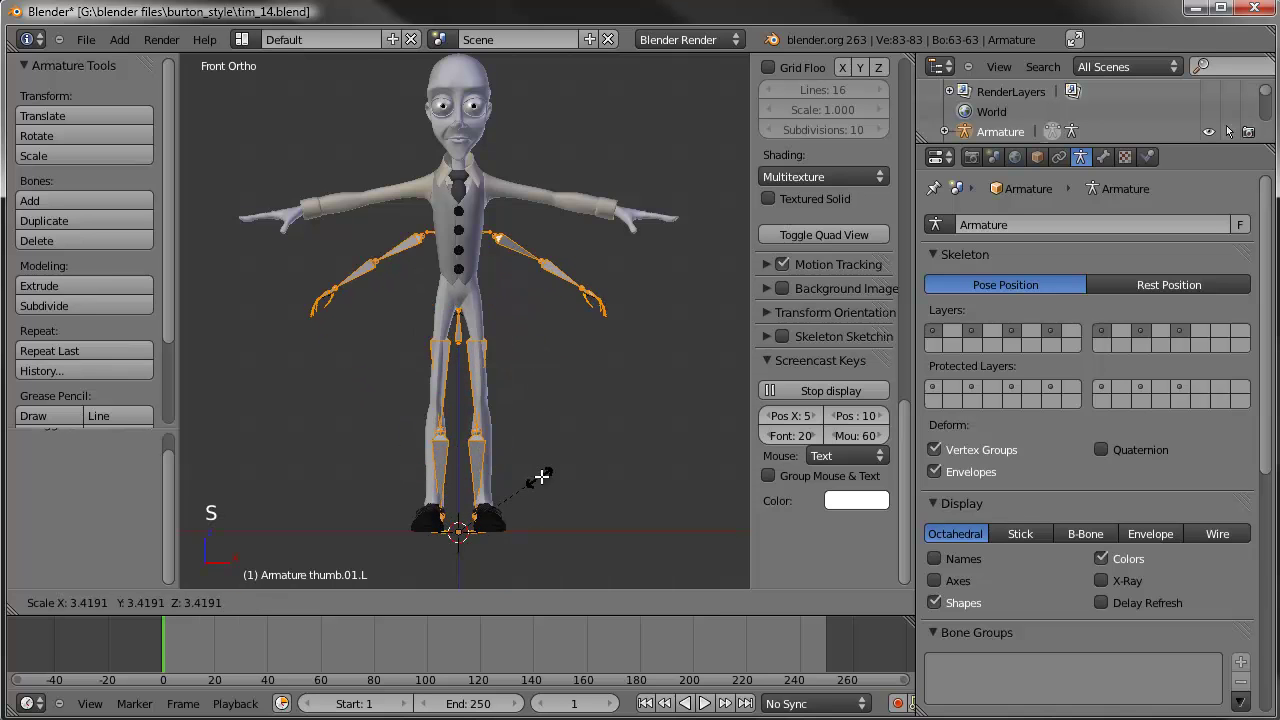
click(551, 471)
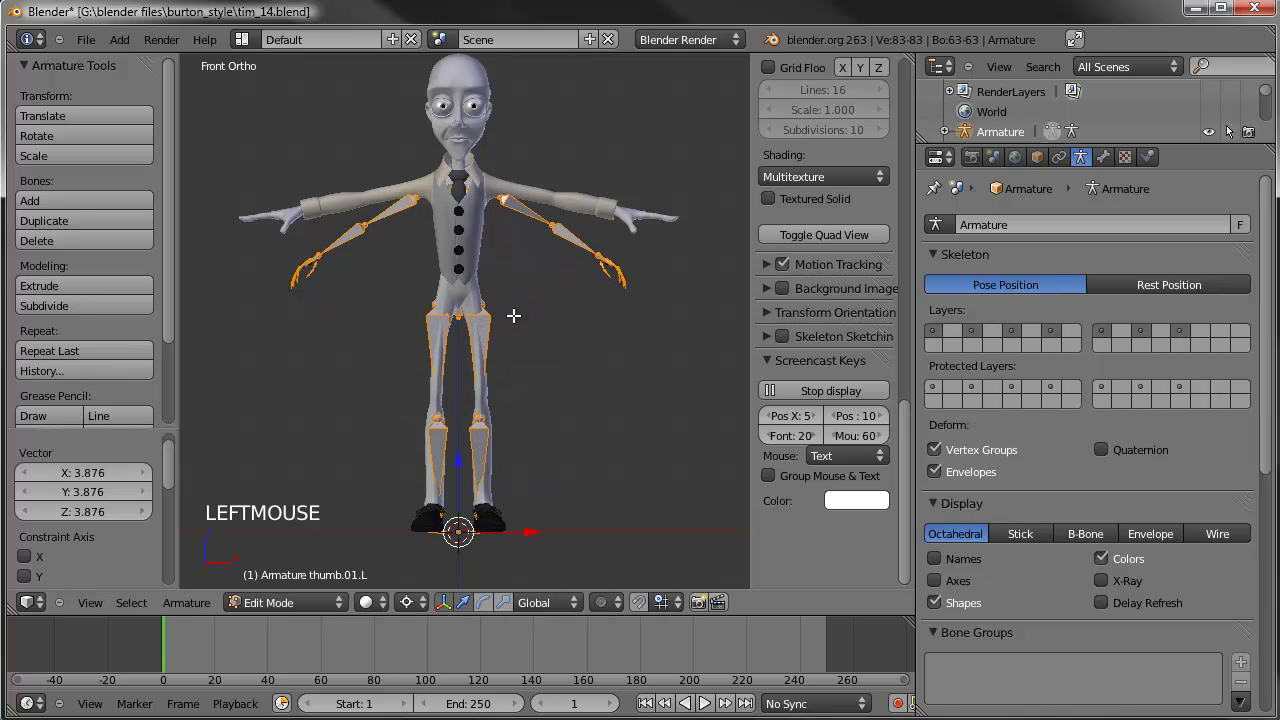
Step: In wireframe, scale the whole rig by about 1.026, check its fit from the right side, and return to solid shading
key(z)
key(s)
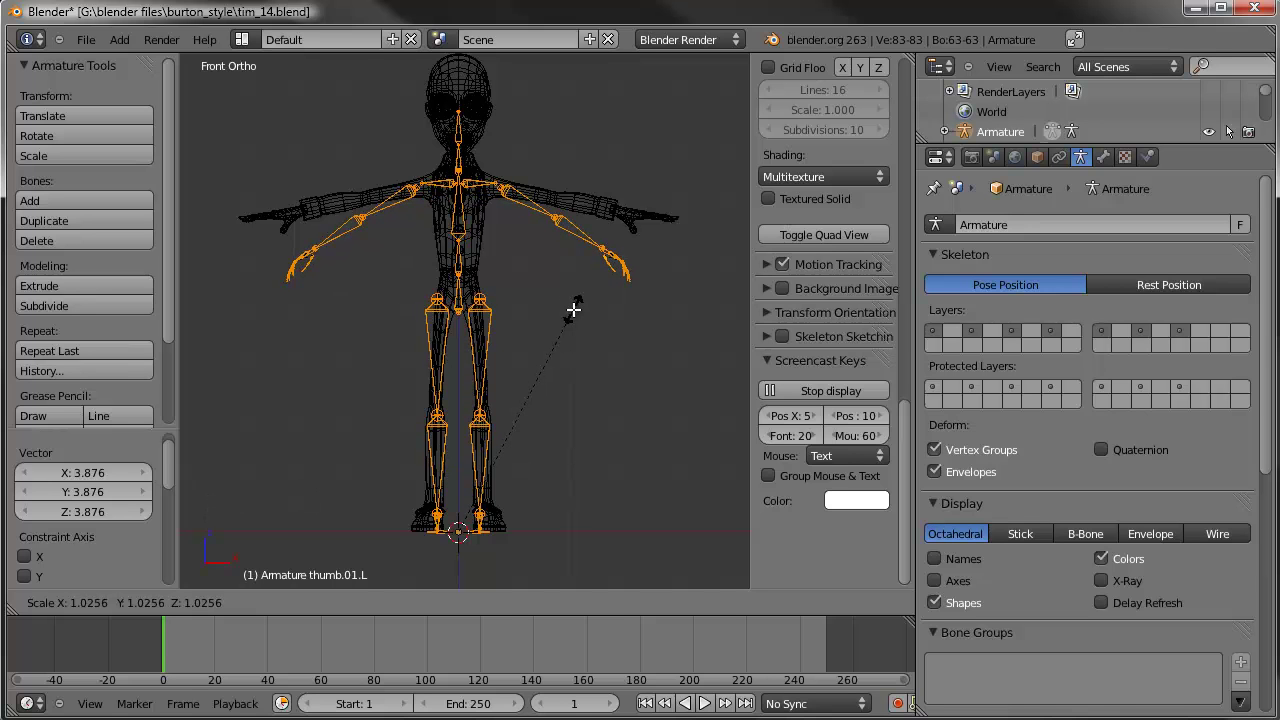
click(571, 307)
middle_drag(540, 409, 382, 415)
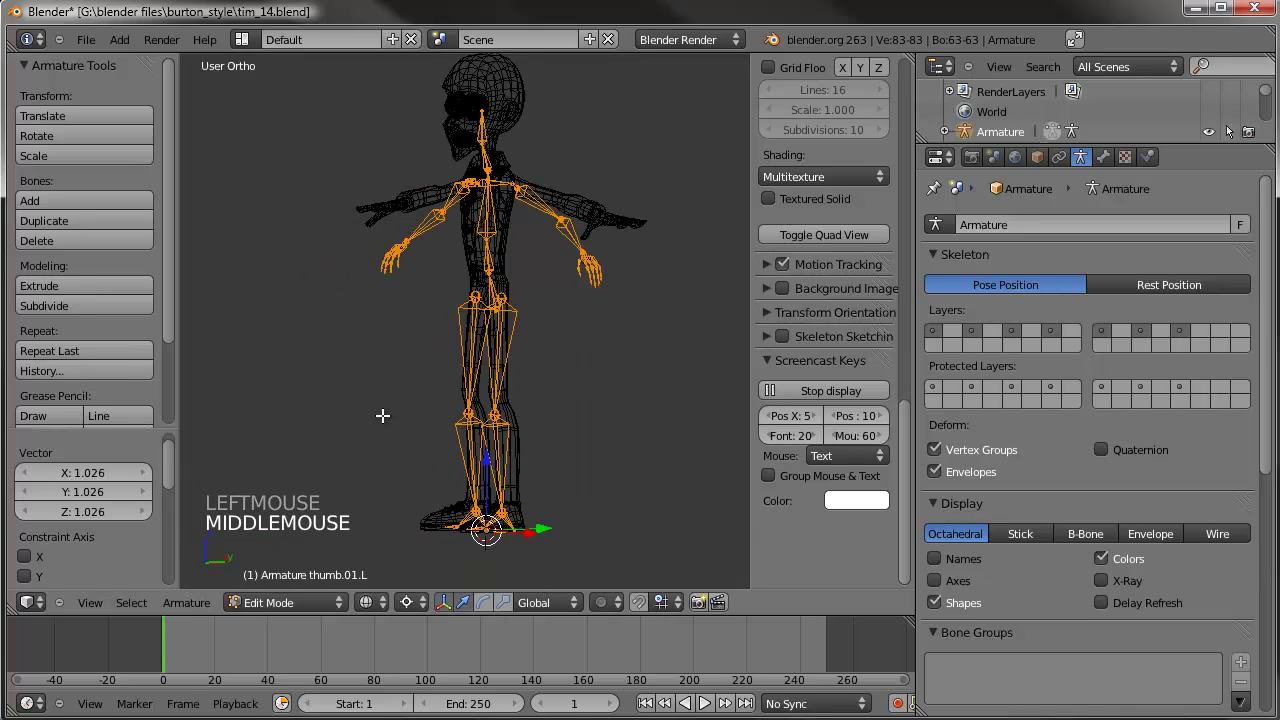
key(KP_3)
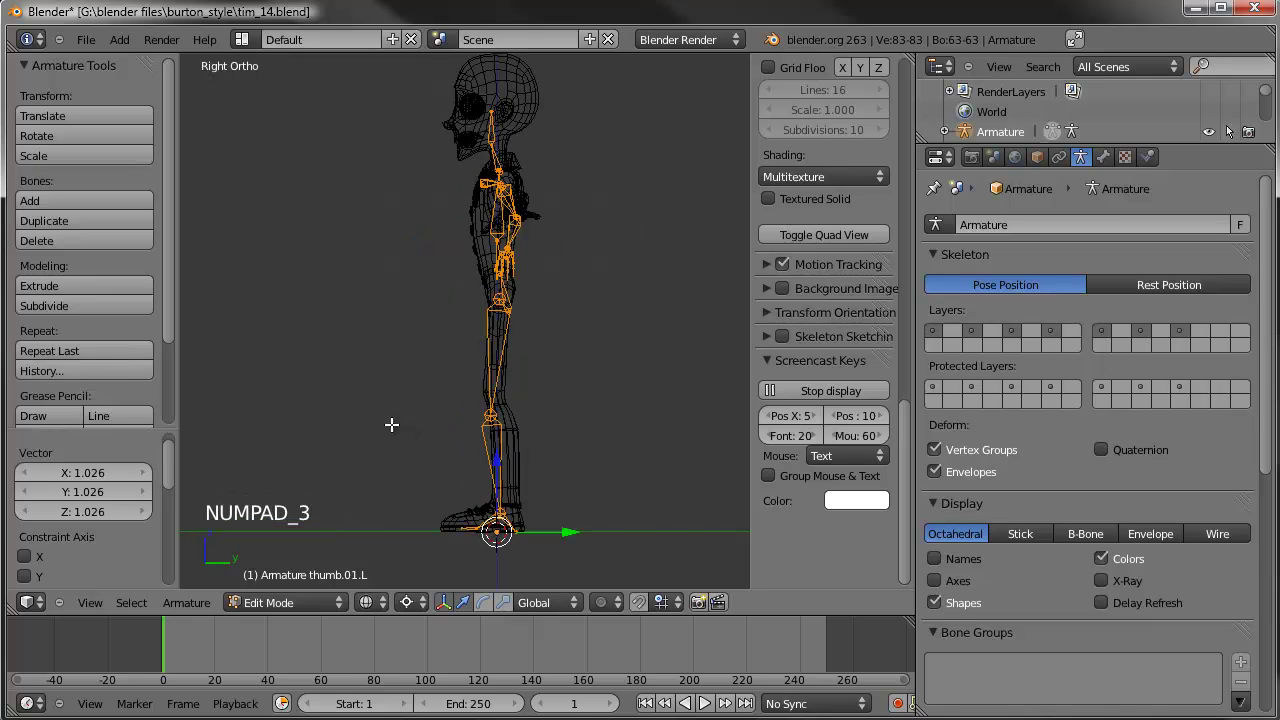
key(z)
mouse_move(391, 425)
middle_down()
mouse_move(551, 380)
mouse_move(558, 396)
middle_up()
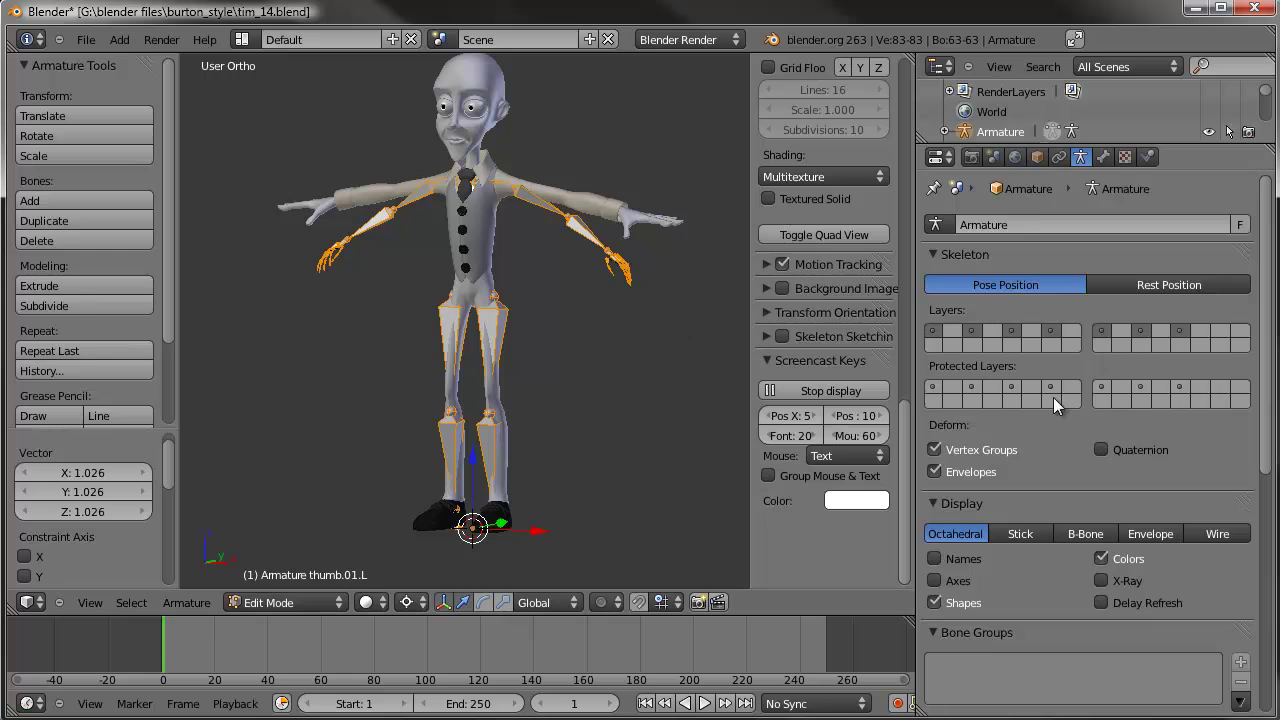
Step: Enable X-Ray for the armature, set its display type to Wire, and return to the front view
click(1103, 581)
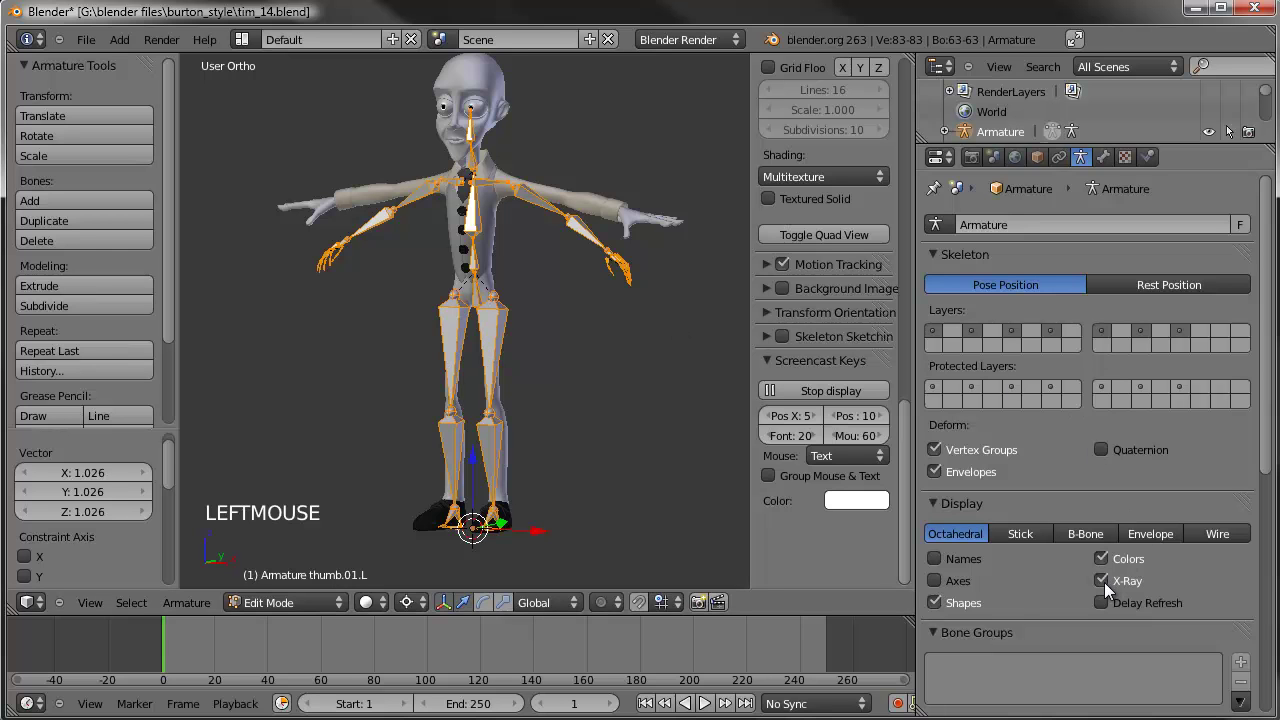
click(1040, 158)
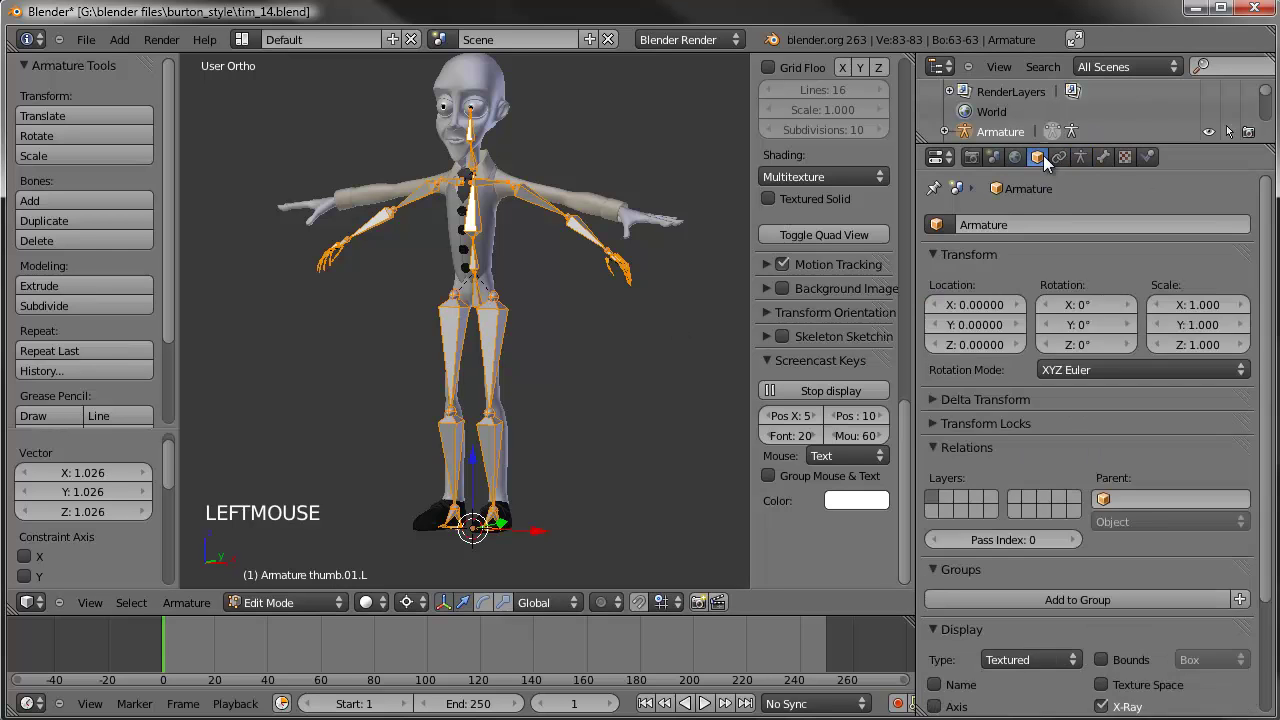
click(1001, 661)
click(1010, 620)
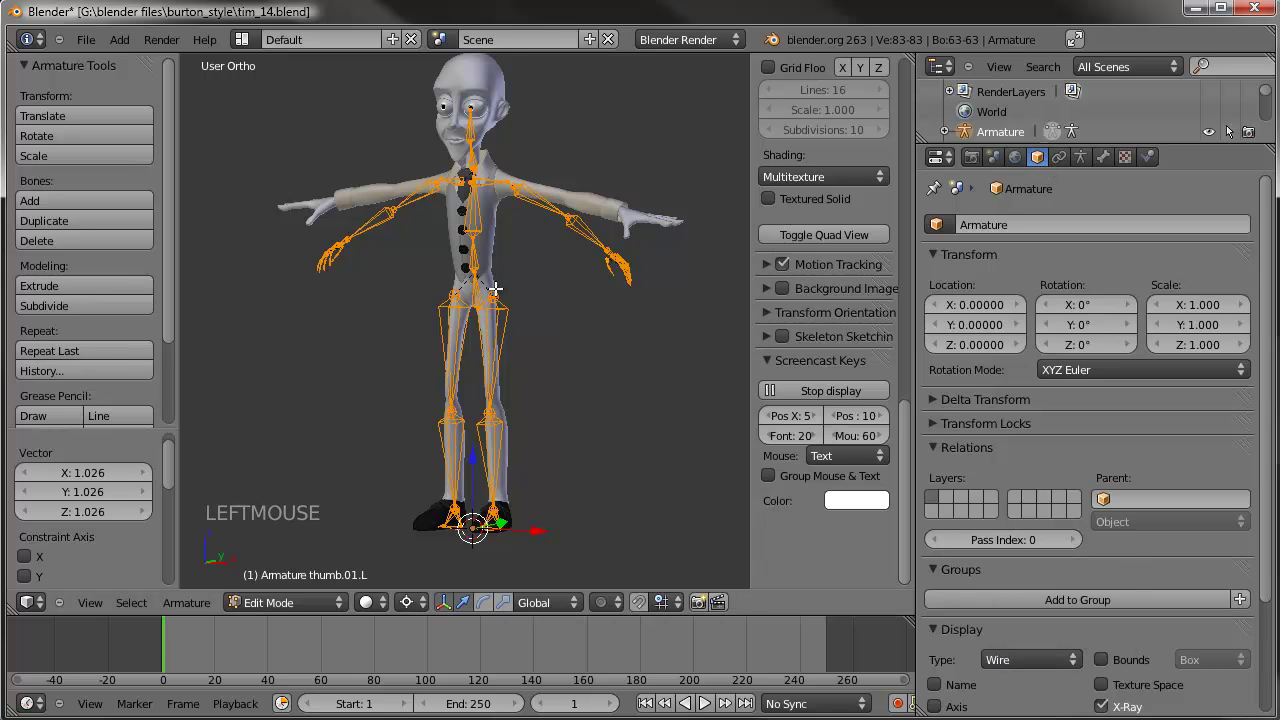
key(KP_1)
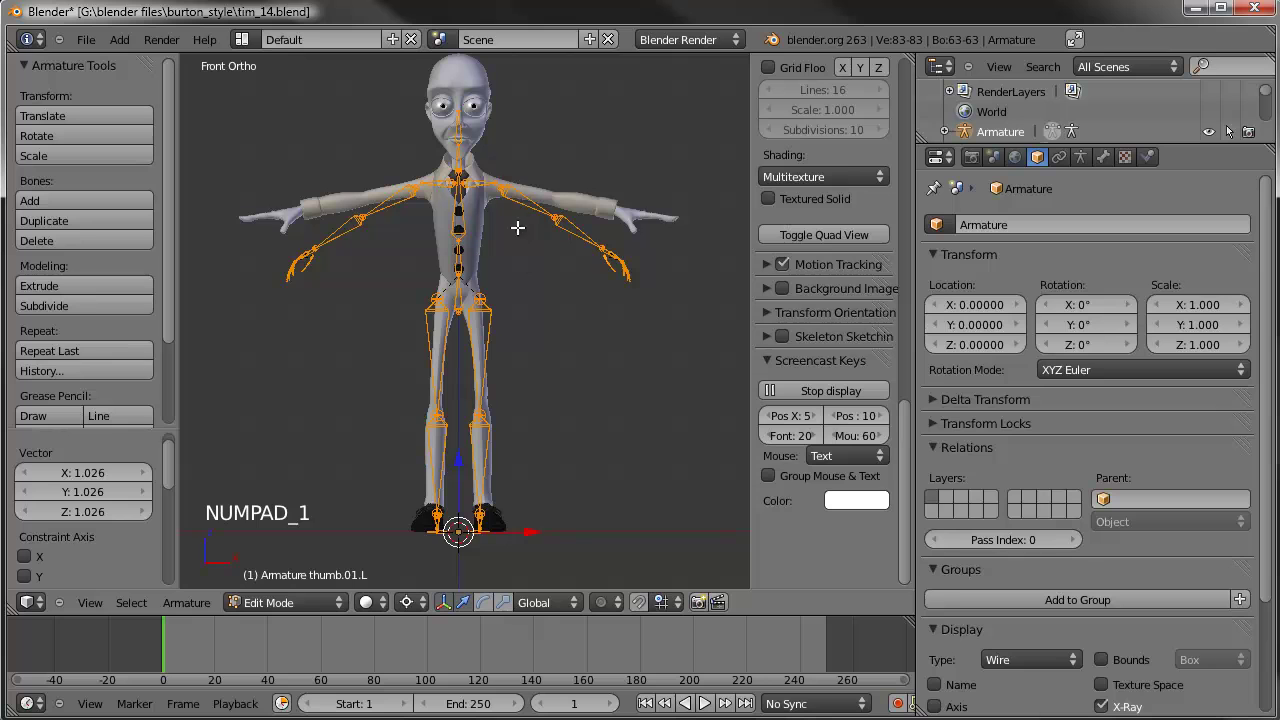
mouse_move(520, 226)
shift+middle_down()
mouse_move(526, 277)
mouse_move(520, 206)
shift+middle_up()
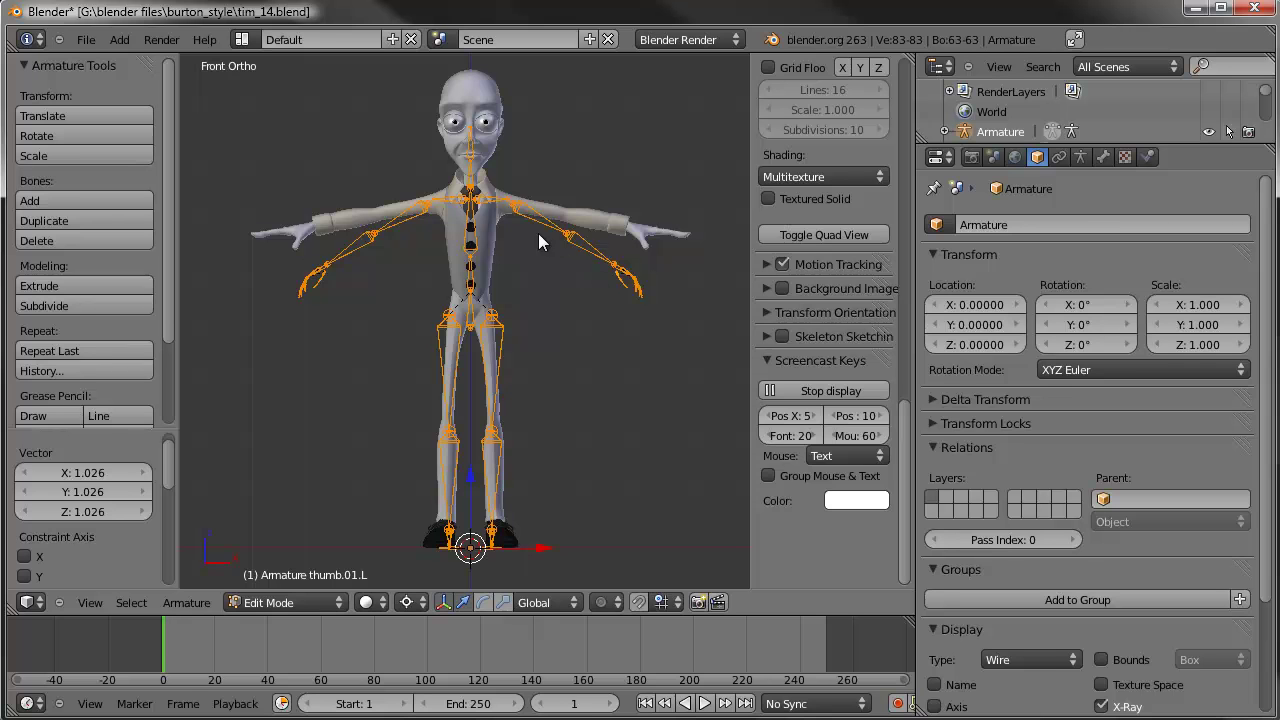
Step: Leave Edit Mode, select the armature again, and reopen it for editing with all bones deselected
key(Tab)
key(a)
key(a)
right_click(480, 229)
right_click(476, 226)
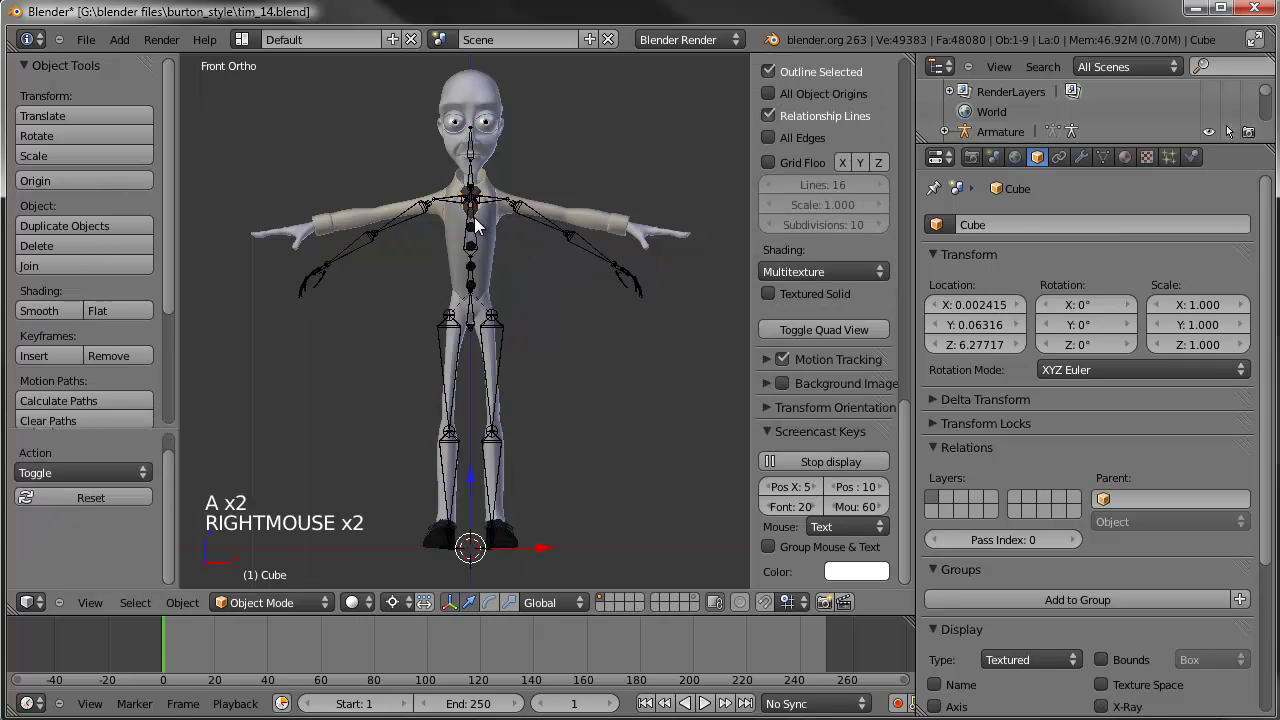
right_click(476, 226)
key(Tab)
key(a)
key(a)
key(b)
drag(248, 152, 462, 563)
shift+right_click(454, 199)
shift+middle_drag(500, 340, 508, 404)
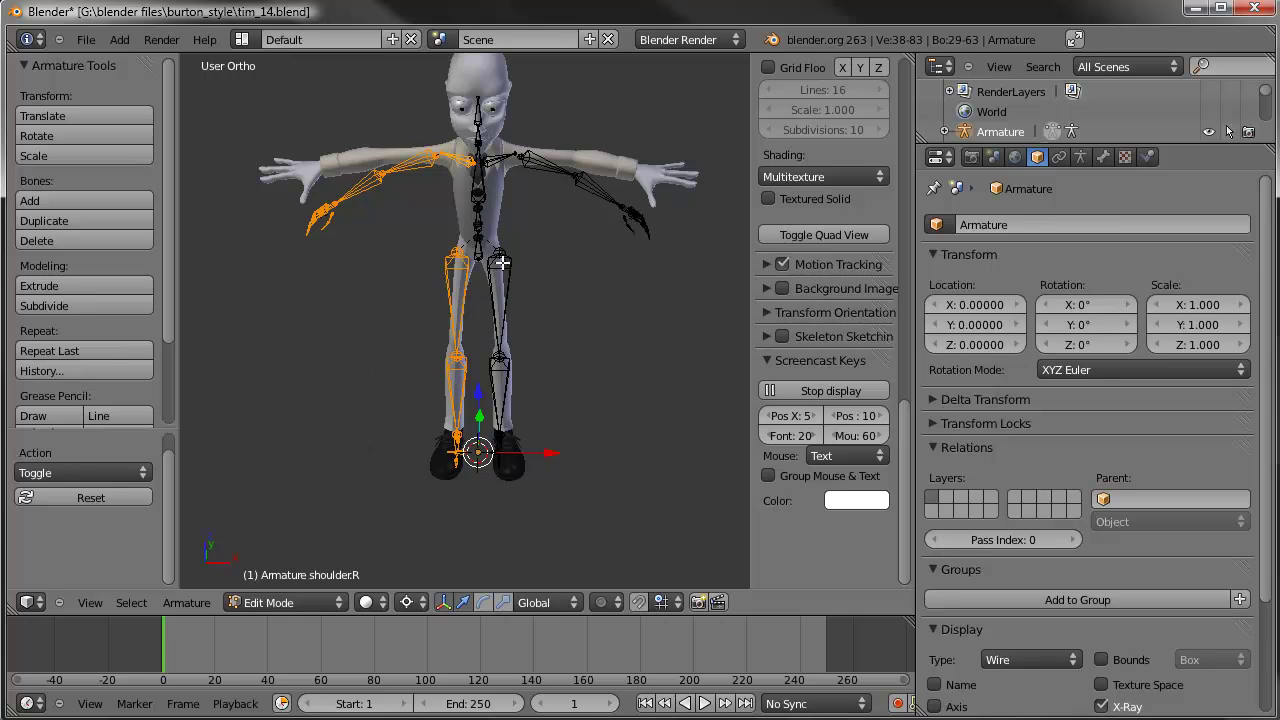
key(a)
key(c)
click(622, 214)
mouse_move(610, 206)
mouse_down()
mouse_move(586, 177)
mouse_move(525, 148)
mouse_up()
right_click(602, 199)
key(a)
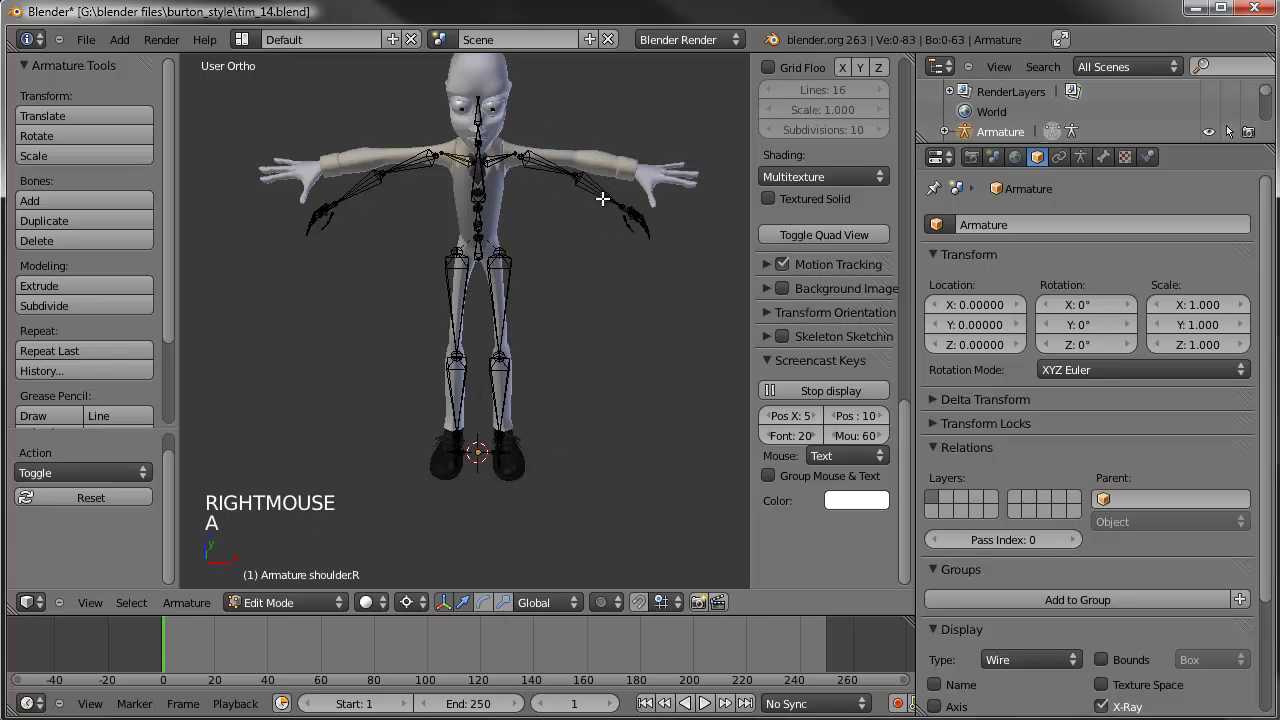
key(KP_1)
key(b)
drag(679, 115, 509, 283)
key(a)
key(b)
click(681, 101)
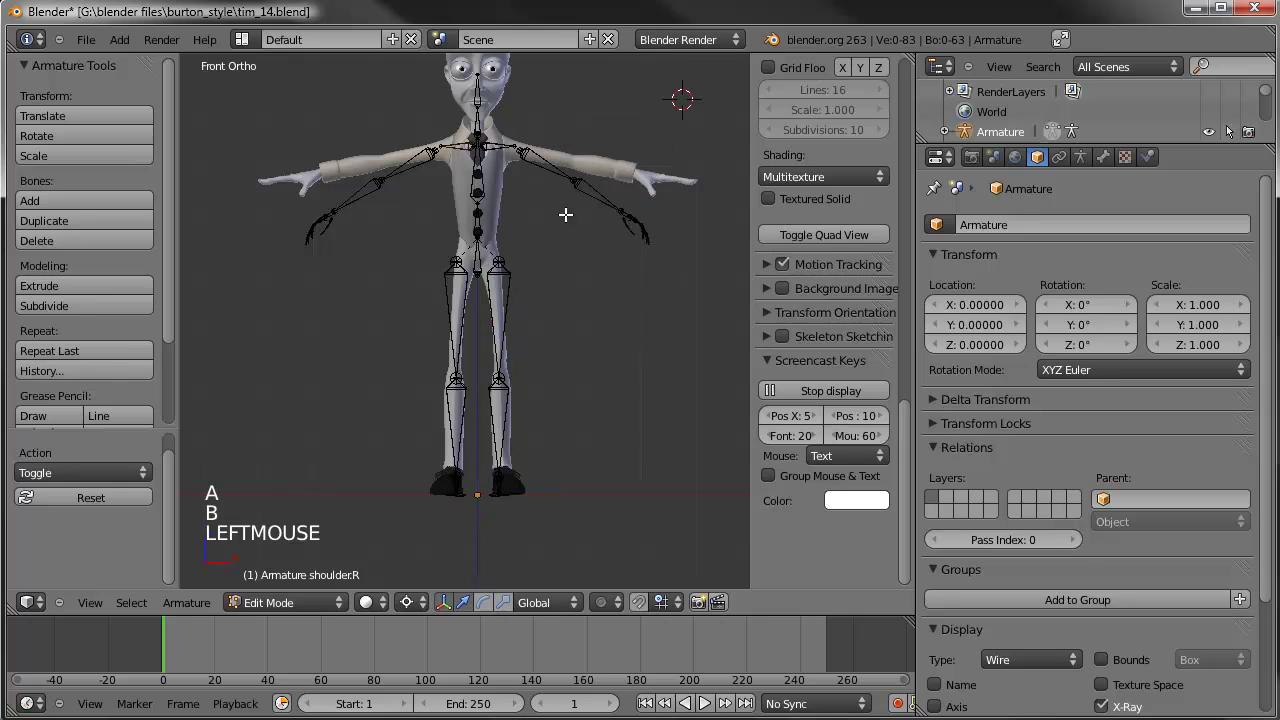
key(b)
drag(691, 97, 522, 236)
key(a)
right_click(622, 212)
key(r)
key(r)
right_click(649, 154)
key(a)
key(b)
right_click(346, 186)
key(a)
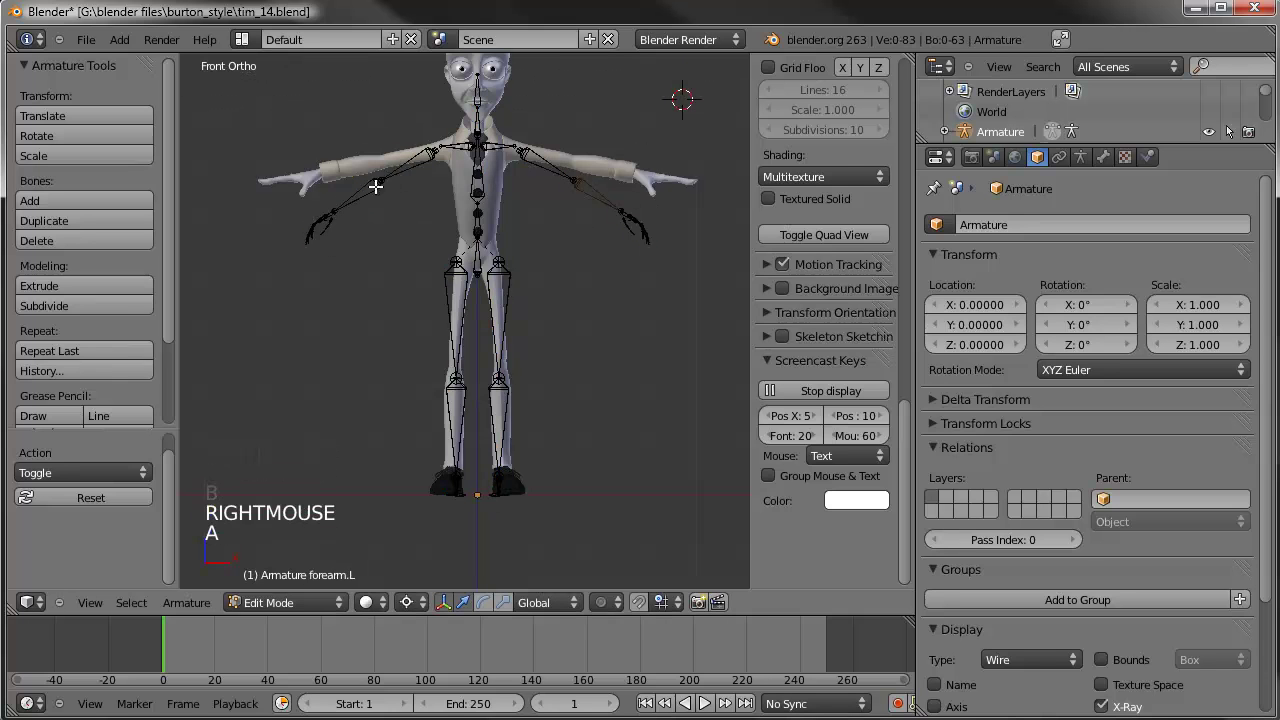
Step: Select the arm, shoulder, leg and foot bones on the character's right side and delete them
key(b)
drag(265, 117, 470, 390)
shift+right_click(461, 157)
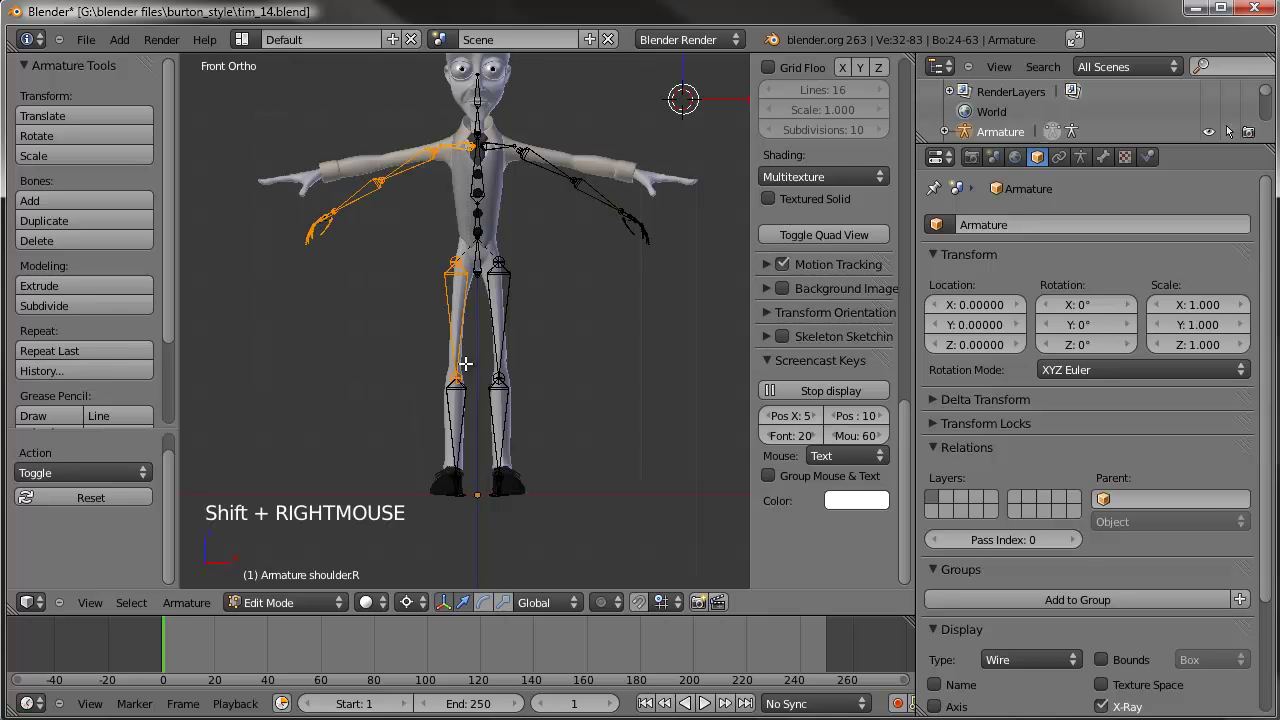
shift+right_click(455, 410)
key(b)
drag(406, 451, 486, 542)
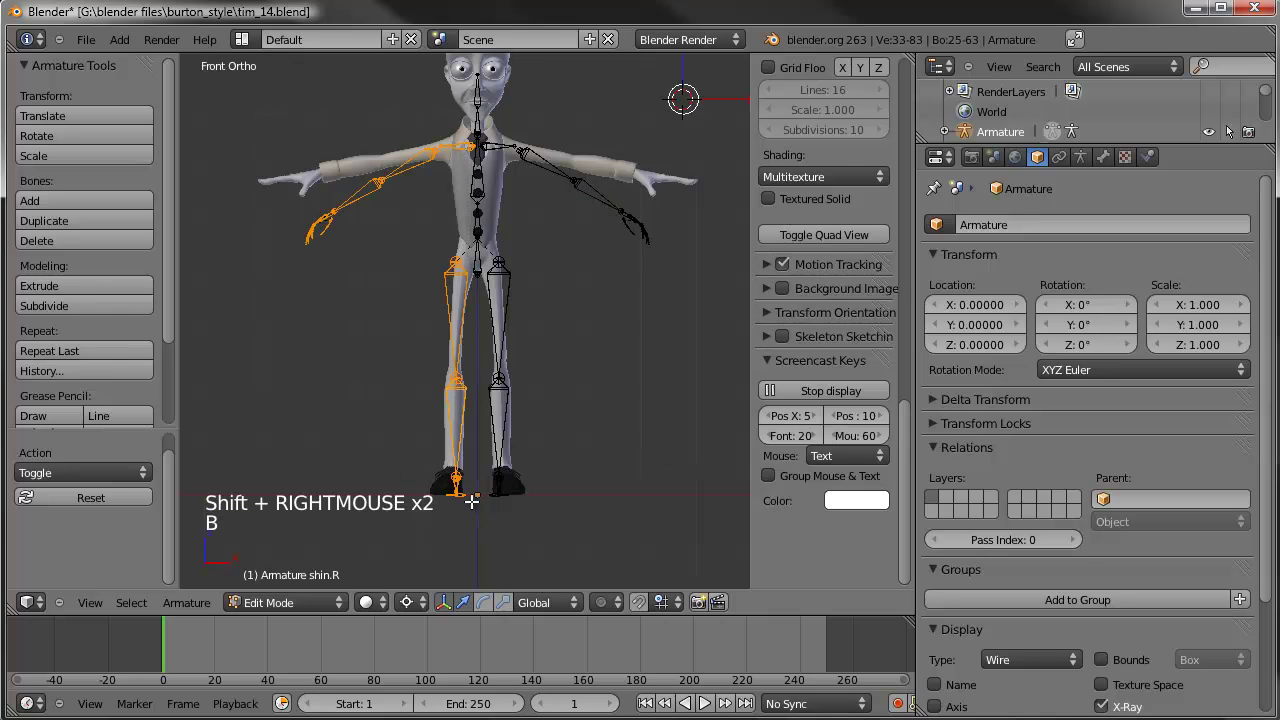
key(Delete)
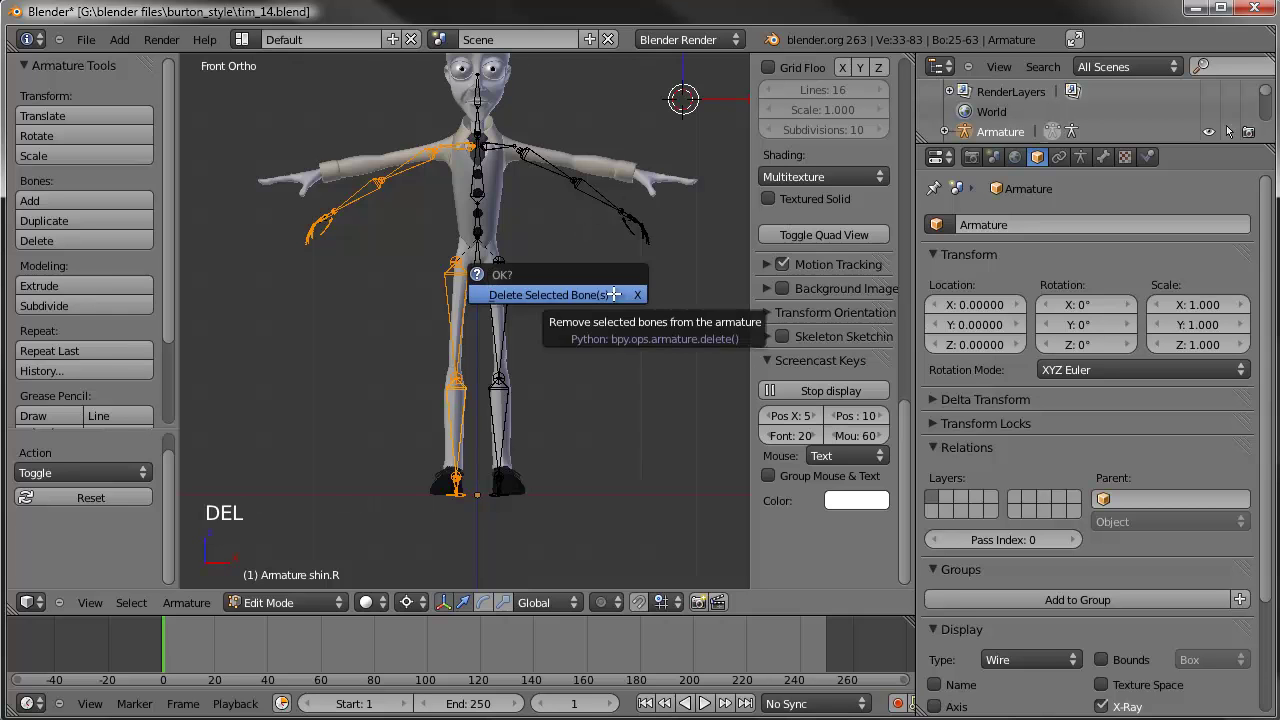
click(613, 291)
Step: Select all the bones of the remaining hand and move them about 0.247 in X and 0.715 in Z to the mesh's wrist
shift+middle_drag(559, 236, 580, 366)
scroll(534, 349, up, 3)
scroll(540, 361, up, 3)
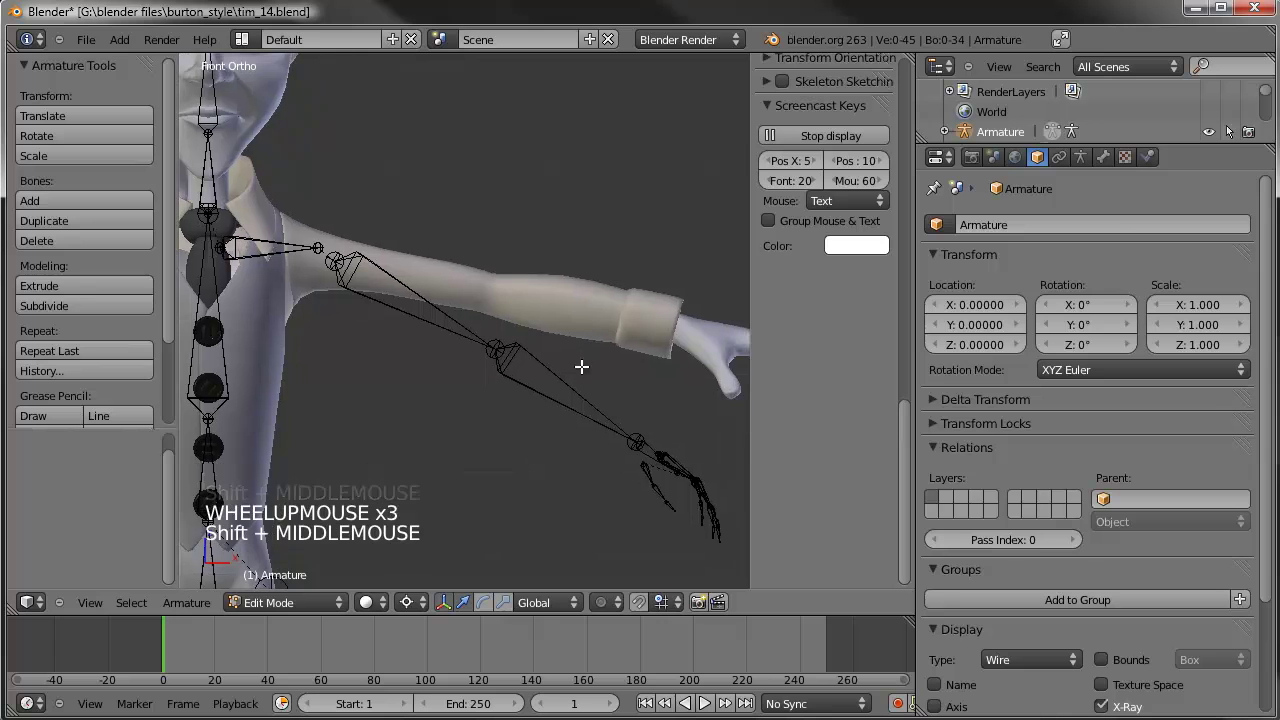
scroll(585, 385, down, 2)
key(a)
key(a)
key(b)
drag(680, 383, 575, 497)
key(g)
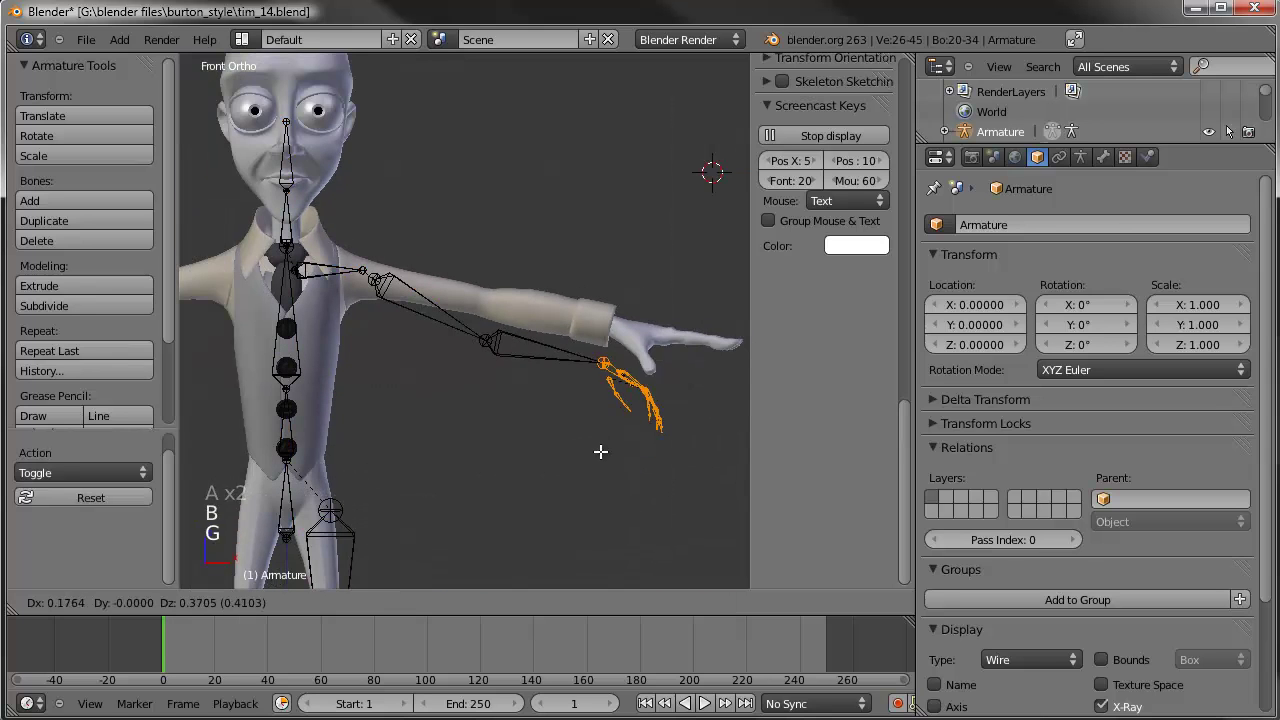
click(733, 405)
Step: Set the pivot to the median point, rotate the hand bones by about -26.3°, and move them into the mesh hand
key(r)
right_click(694, 368)
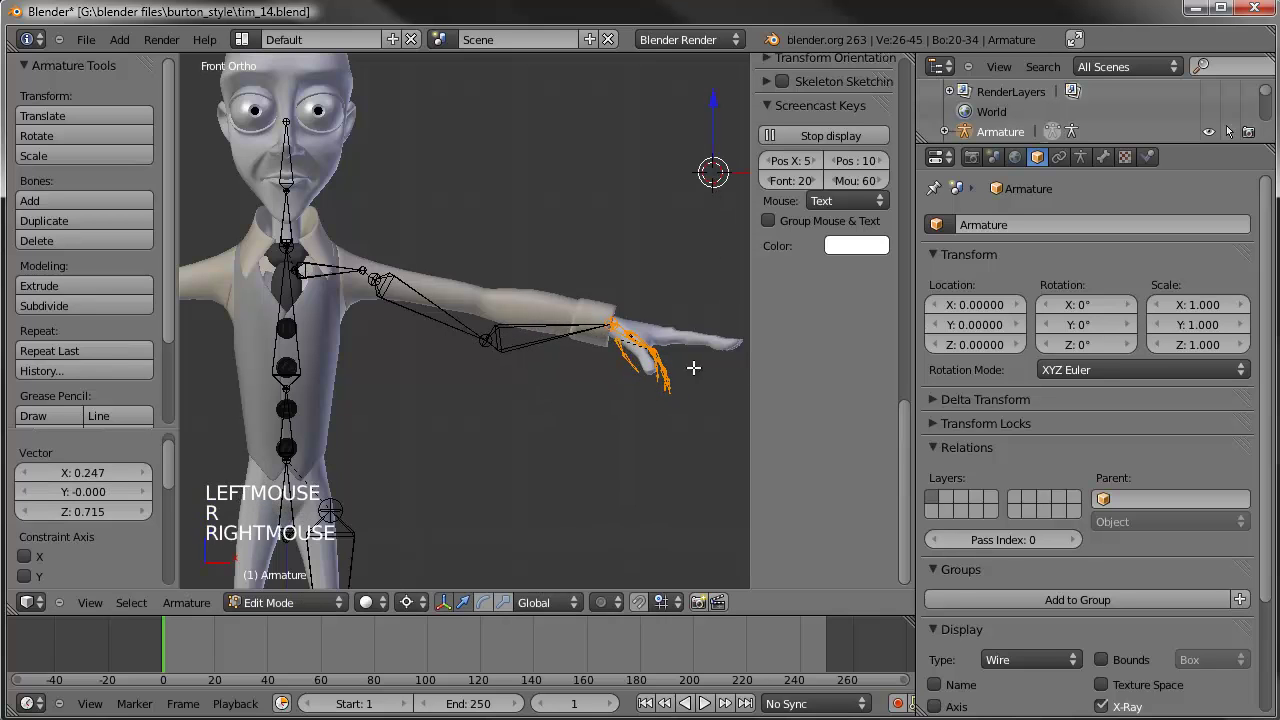
key(ctrl+comma)
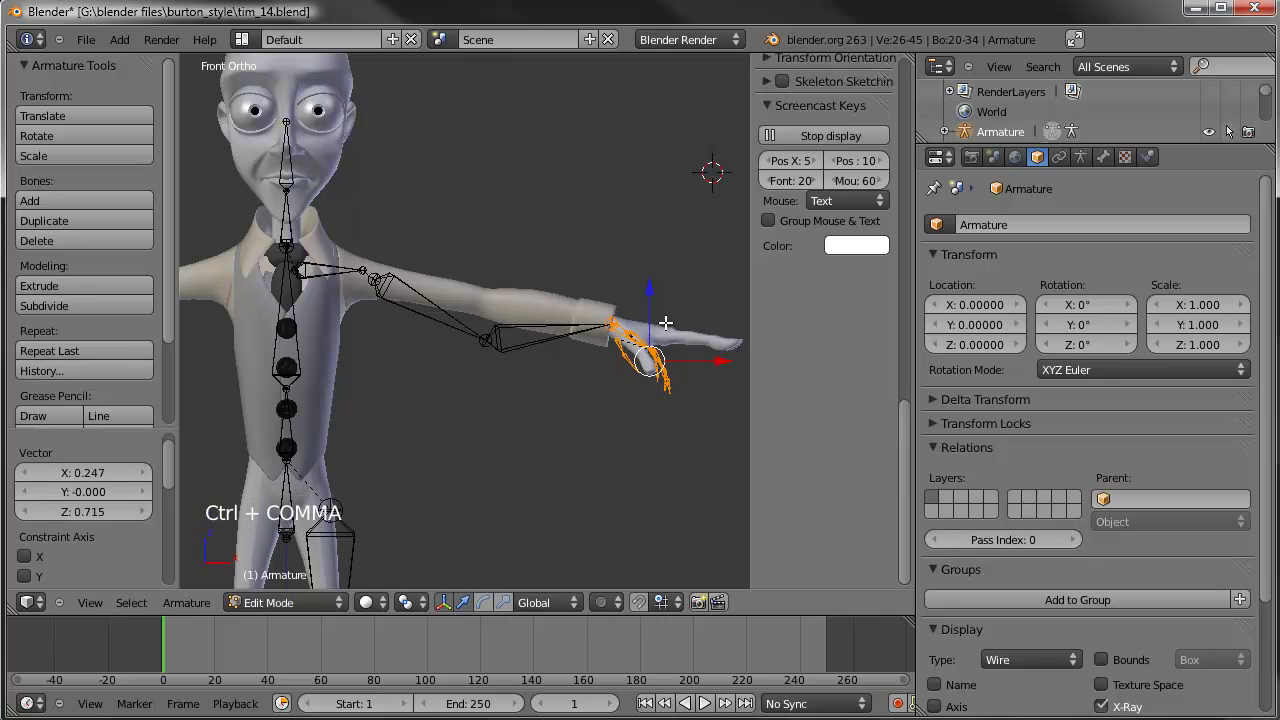
key(r)
right_click(705, 175)
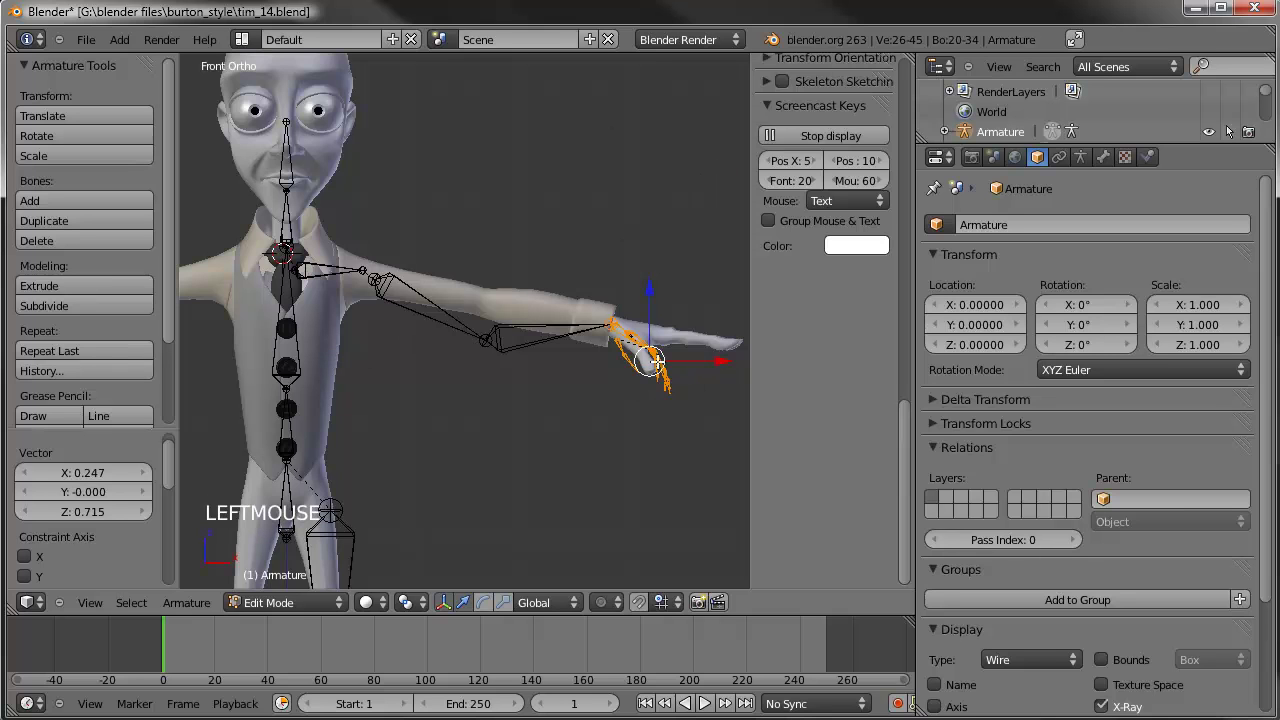
key(r)
click(718, 272)
key(g)
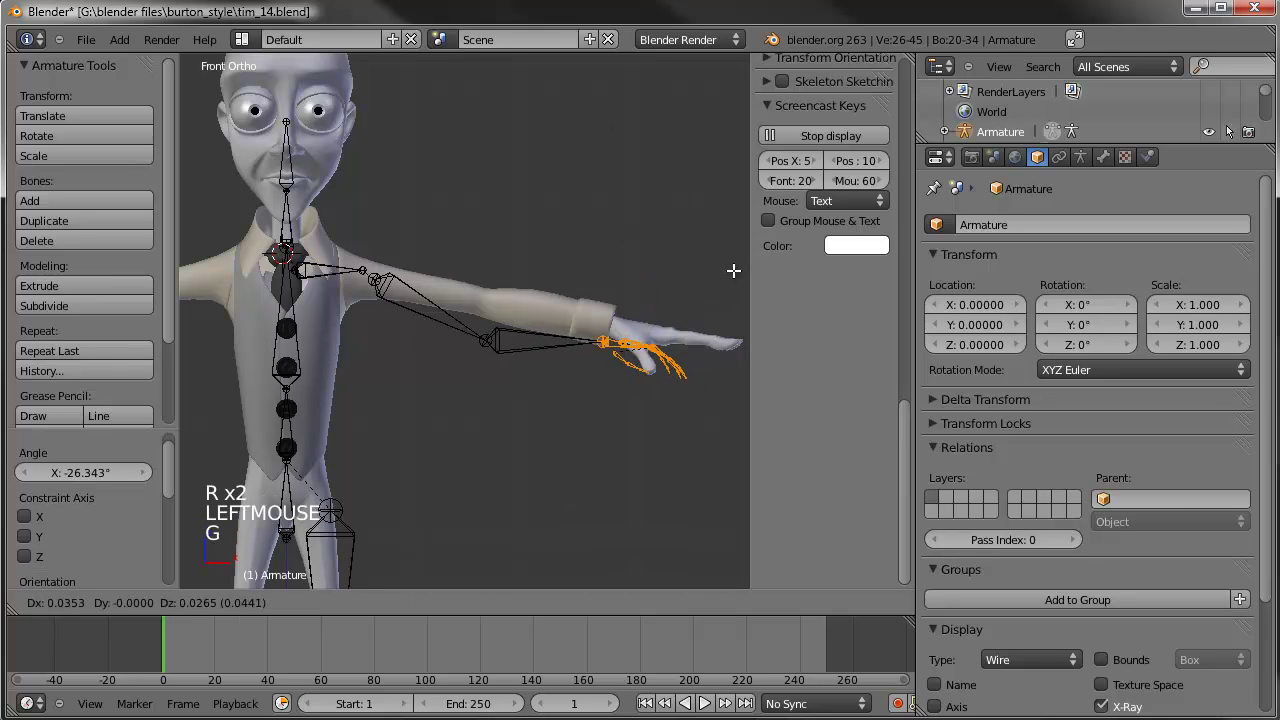
click(732, 260)
Step: Raise the elbow joint about 0.326 into the sleeve, and move the upper arm's shoulder end about -0.221 in X and 0.062 in Z
right_click(483, 346)
key(g)
click(472, 303)
right_click(375, 280)
key(g)
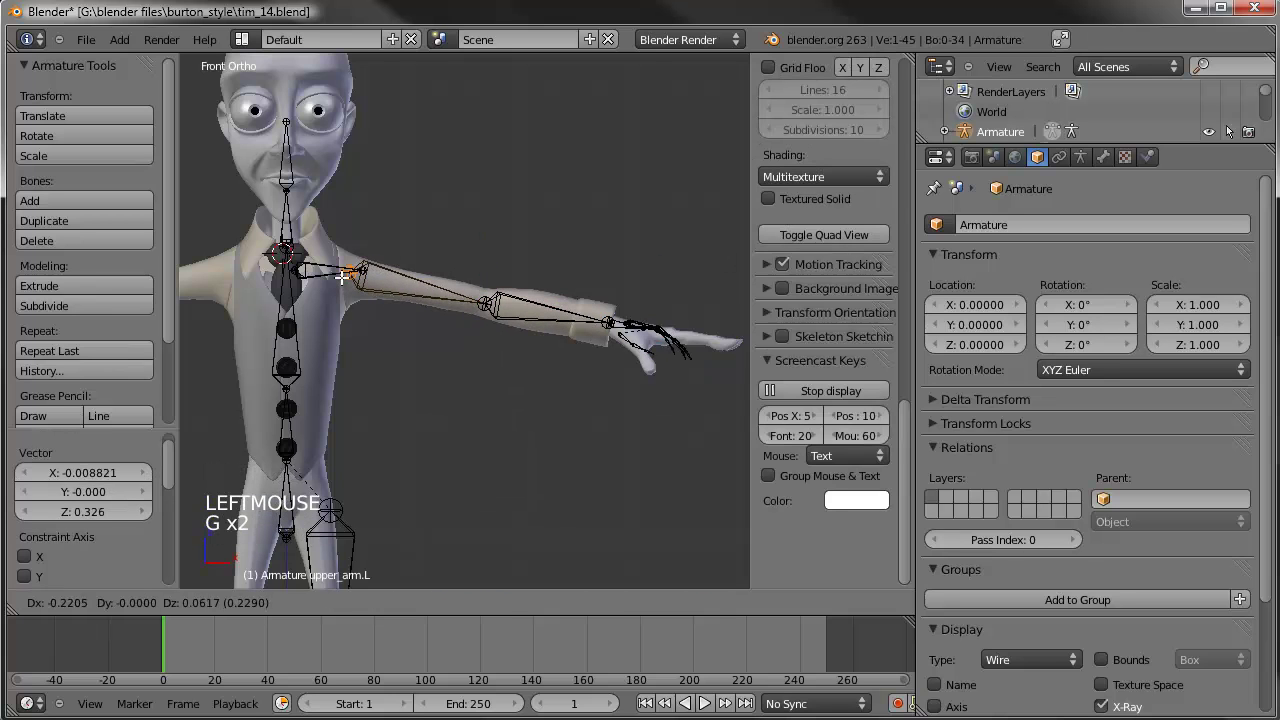
click(328, 268)
Step: Delete the left shoulder bone, and move the upper arm's root joint about -0.15 in X and 0.026 in Z
key(Delete)
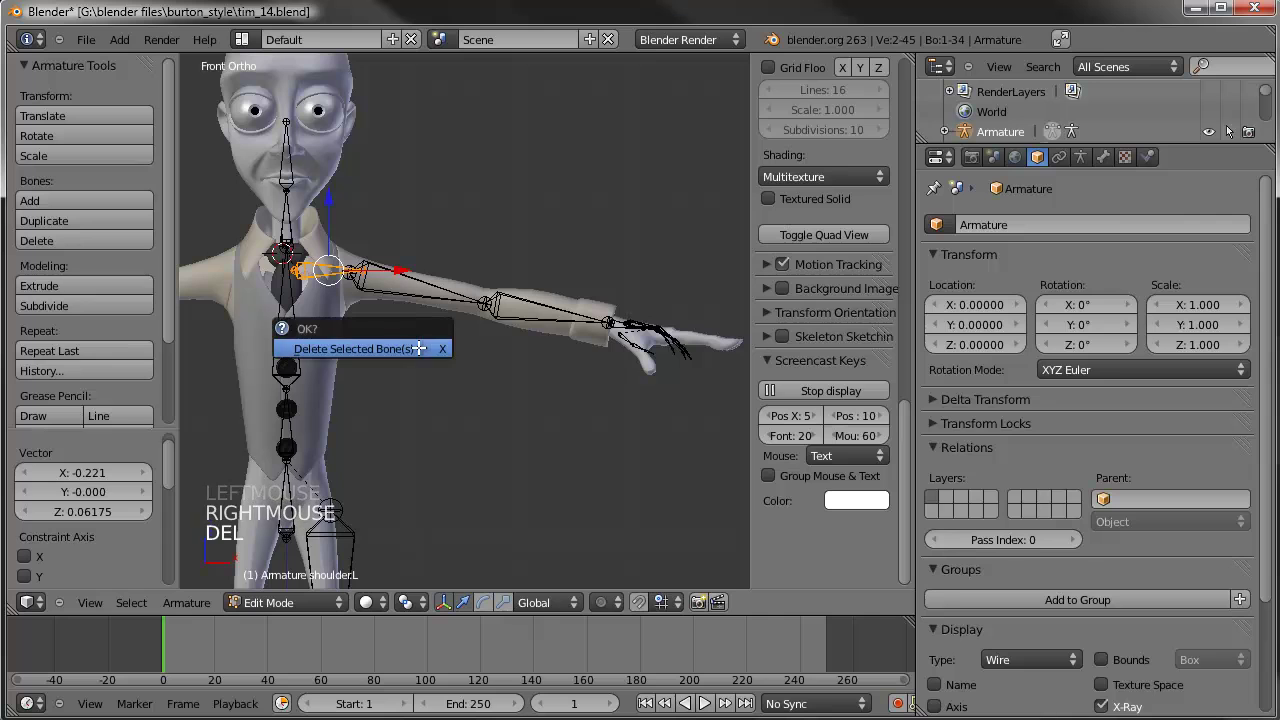
click(418, 348)
right_click(343, 272)
key(g)
key(g)
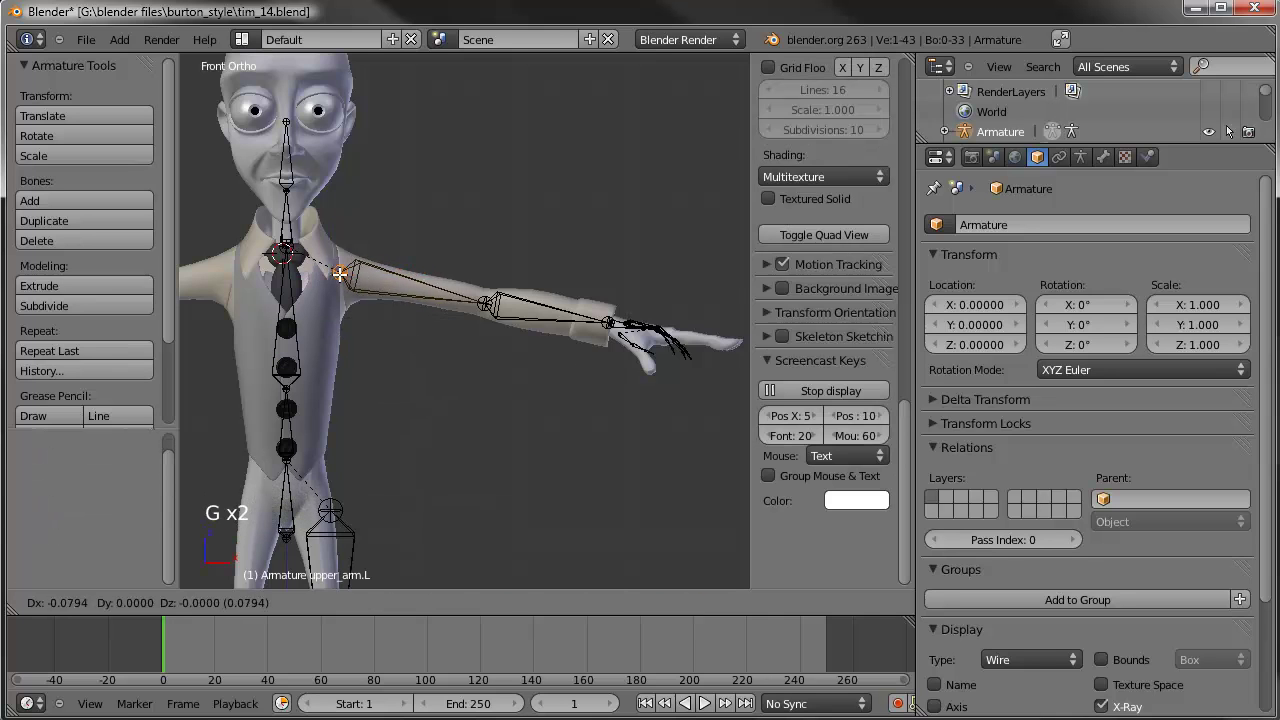
click(327, 268)
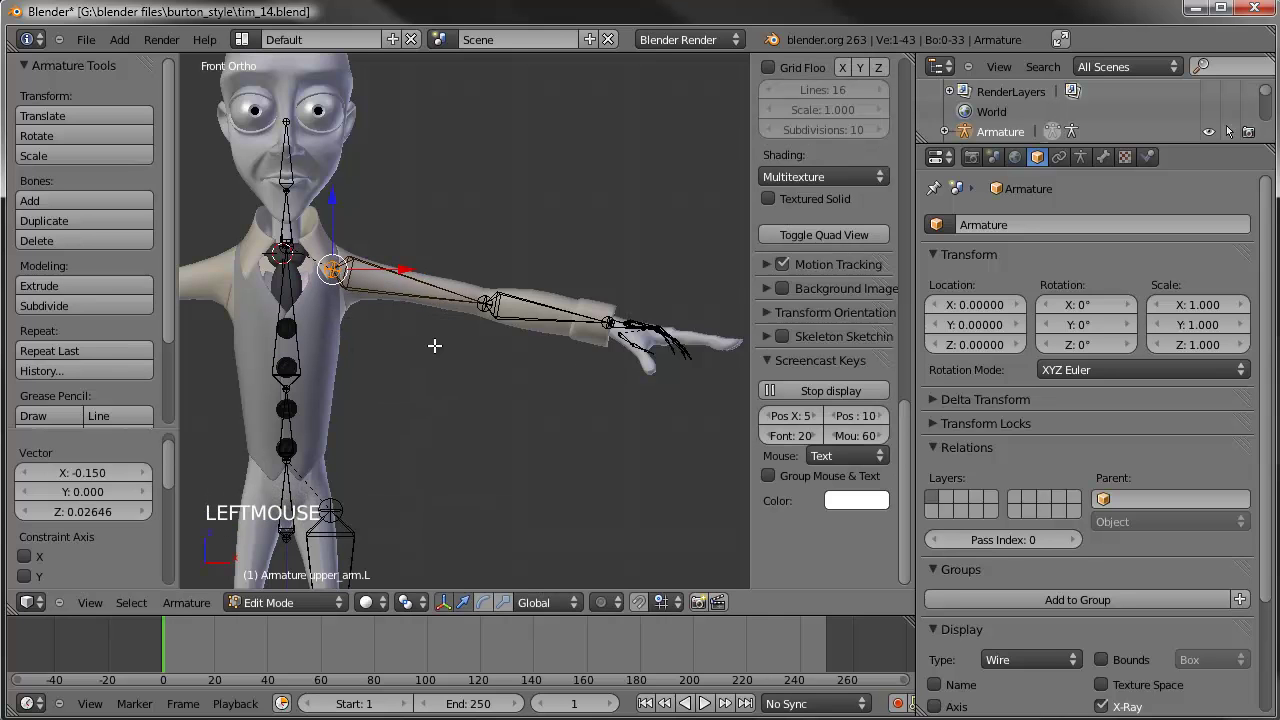
Step: Move the elbow joint about 0.026 in X and 0.062 in Y from the top view, into the mesh sleeve
right_click(486, 302)
key(KP_7)
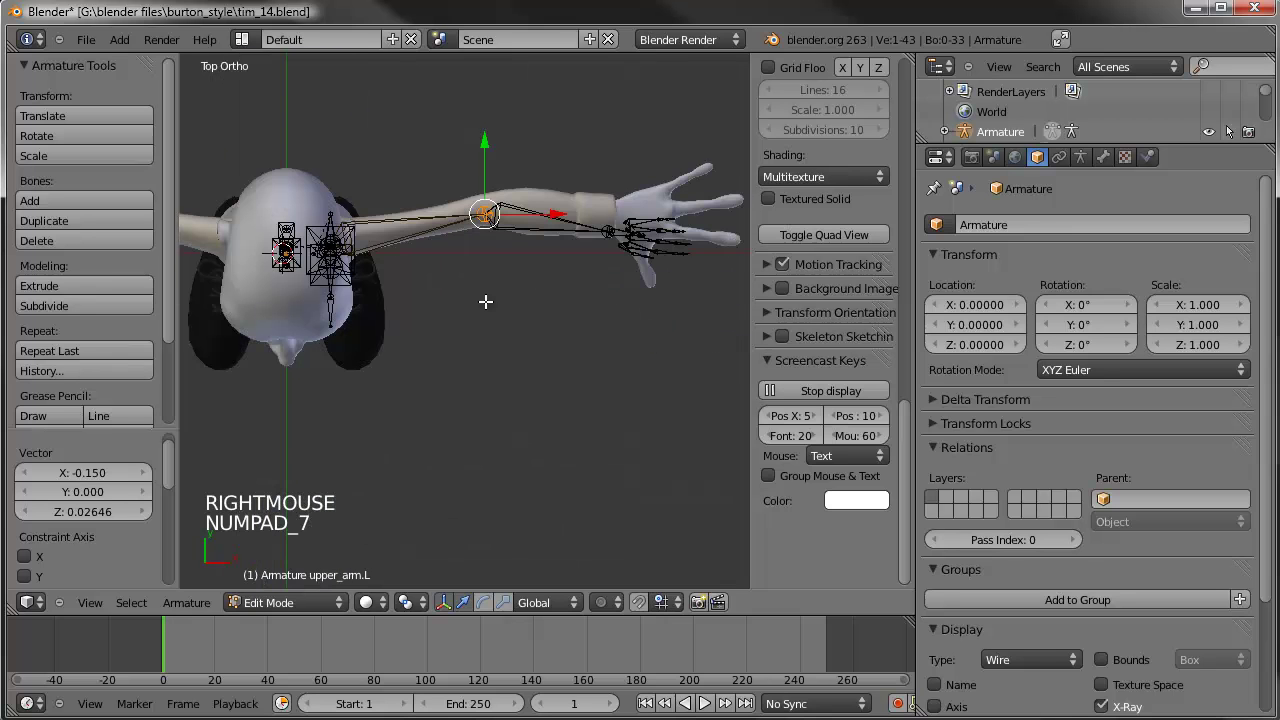
shift+middle_drag(546, 255, 560, 323)
key(g)
click(564, 304)
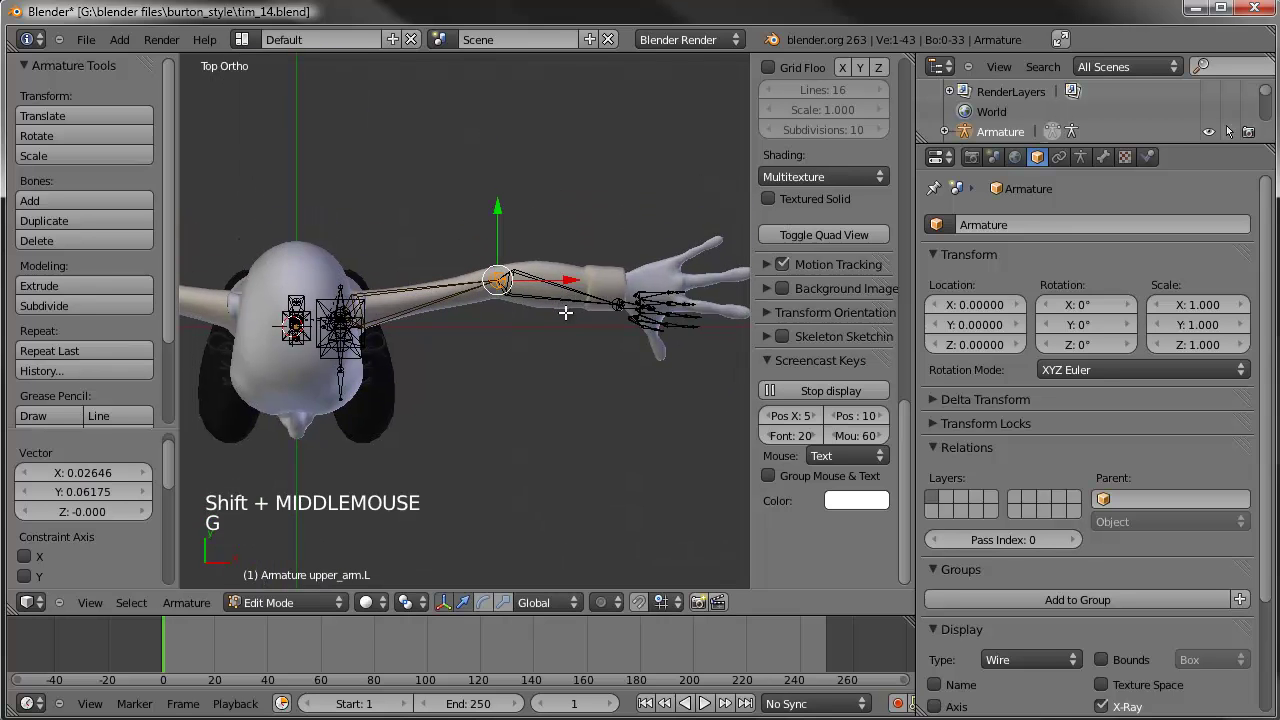
Step: Delete the pinky finger's bones together with its palm bone
shift+middle_drag(480, 333, 401, 354)
scroll(405, 351, up, 3)
shift+middle_drag(485, 332, 488, 322)
scroll(490, 325, up, 2)
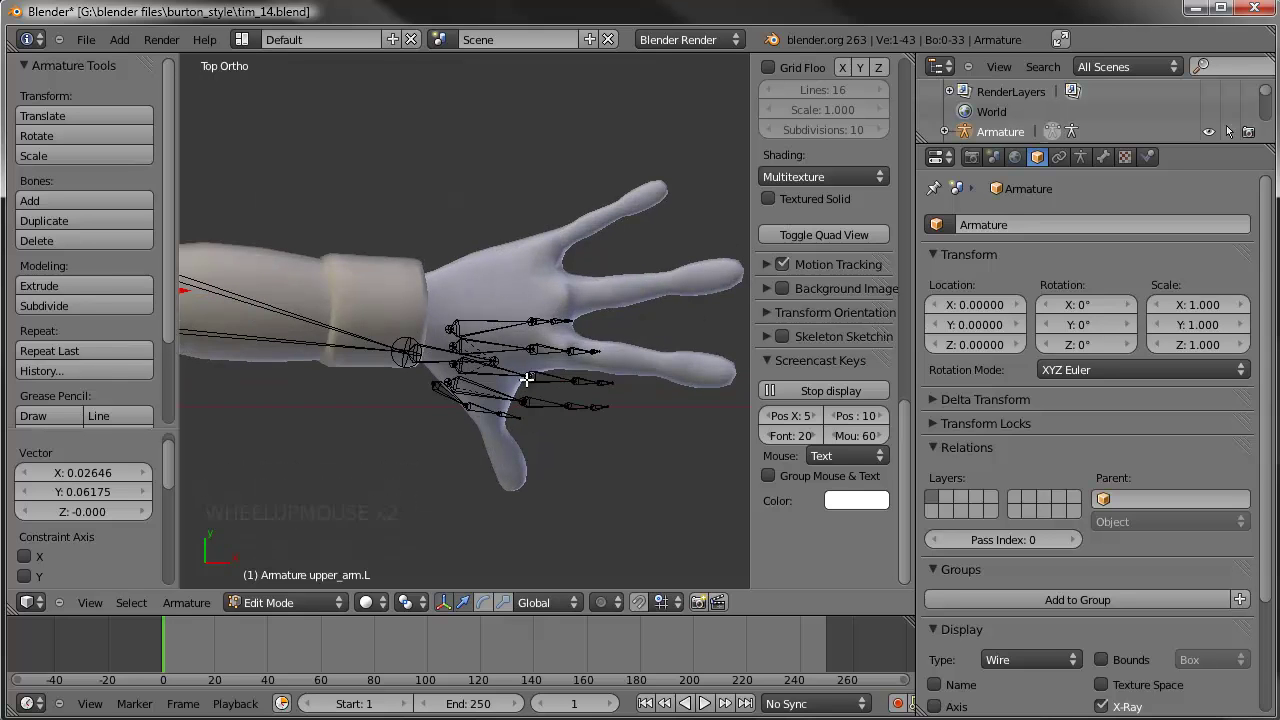
right_click(498, 317)
shift+right_click(550, 322)
shift+right_click(572, 321)
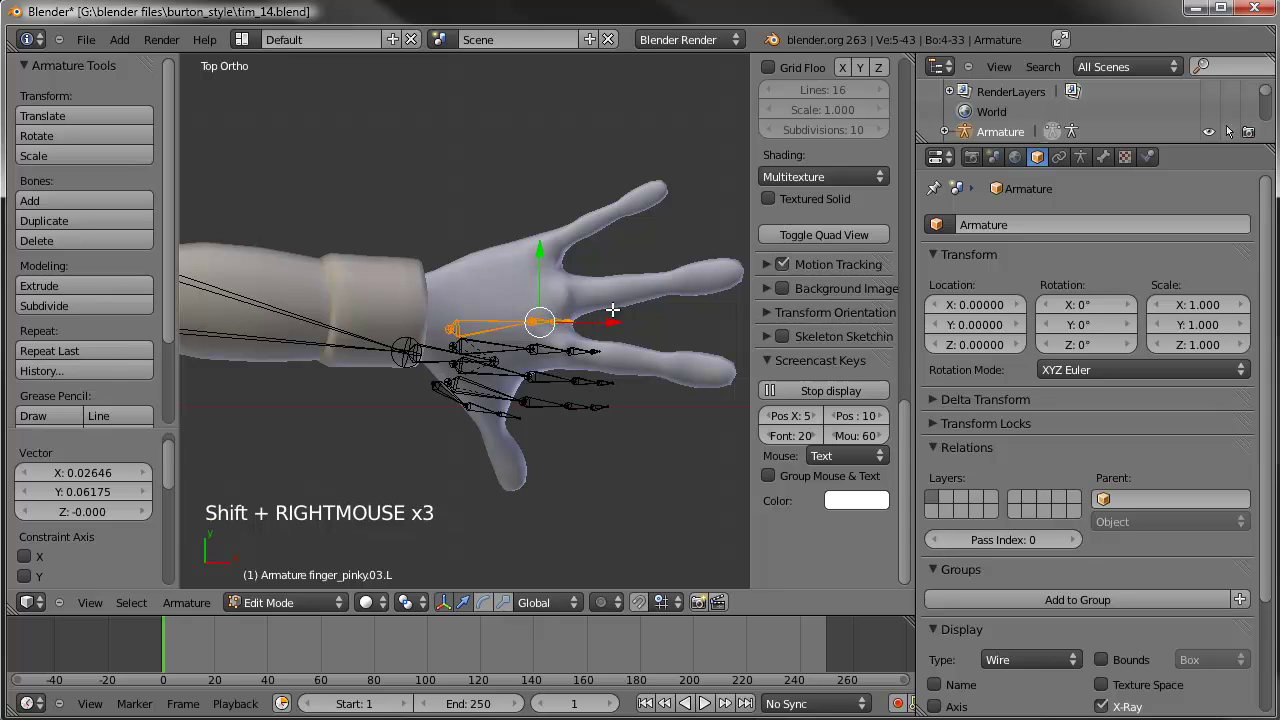
key(Delete)
click(612, 310)
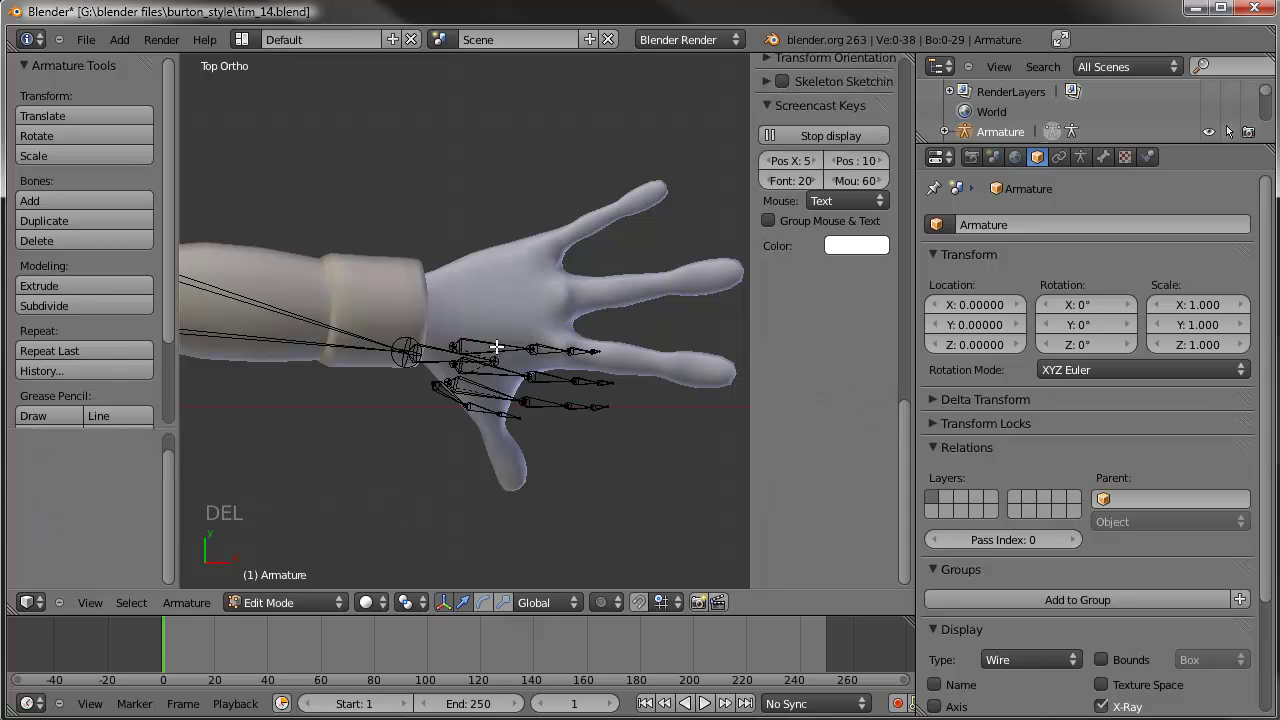
Step: Select all the remaining hand bones, move them about 0.067 in X and 0.096 in Y, and rotate them about -8°
key(a)
key(a)
key(b)
drag(657, 263, 425, 463)
shift+right_click(441, 363)
key(g)
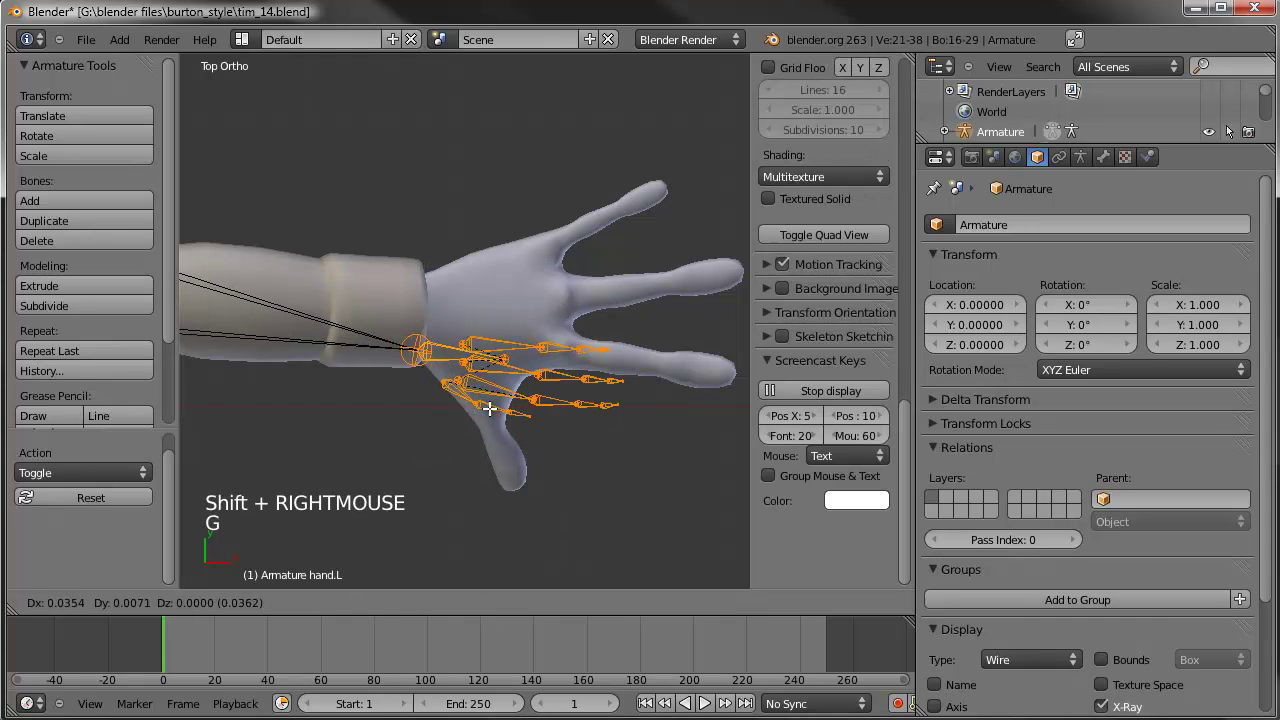
click(500, 378)
key(r)
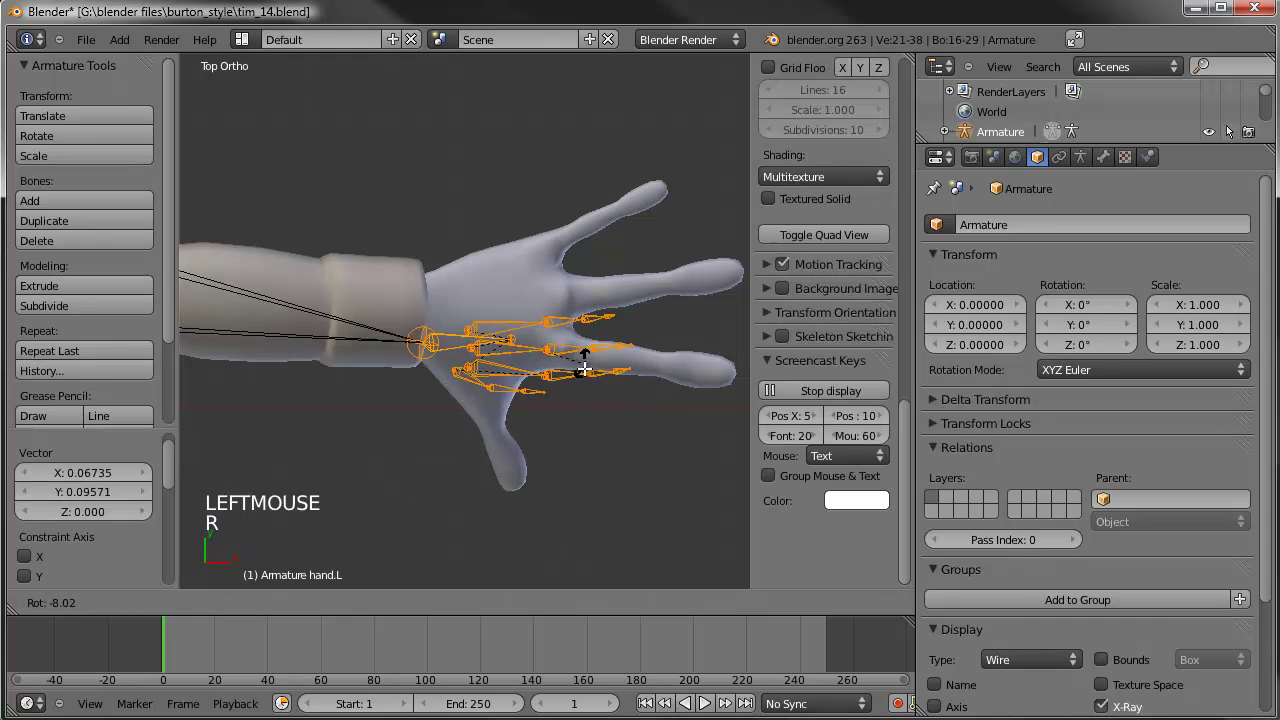
click(586, 362)
Step: Move the hand bones up into the palm, rotate them about -2.4°, and scale them up to about 1.6
key(g)
click(590, 320)
key(r)
key(s)
key(s)
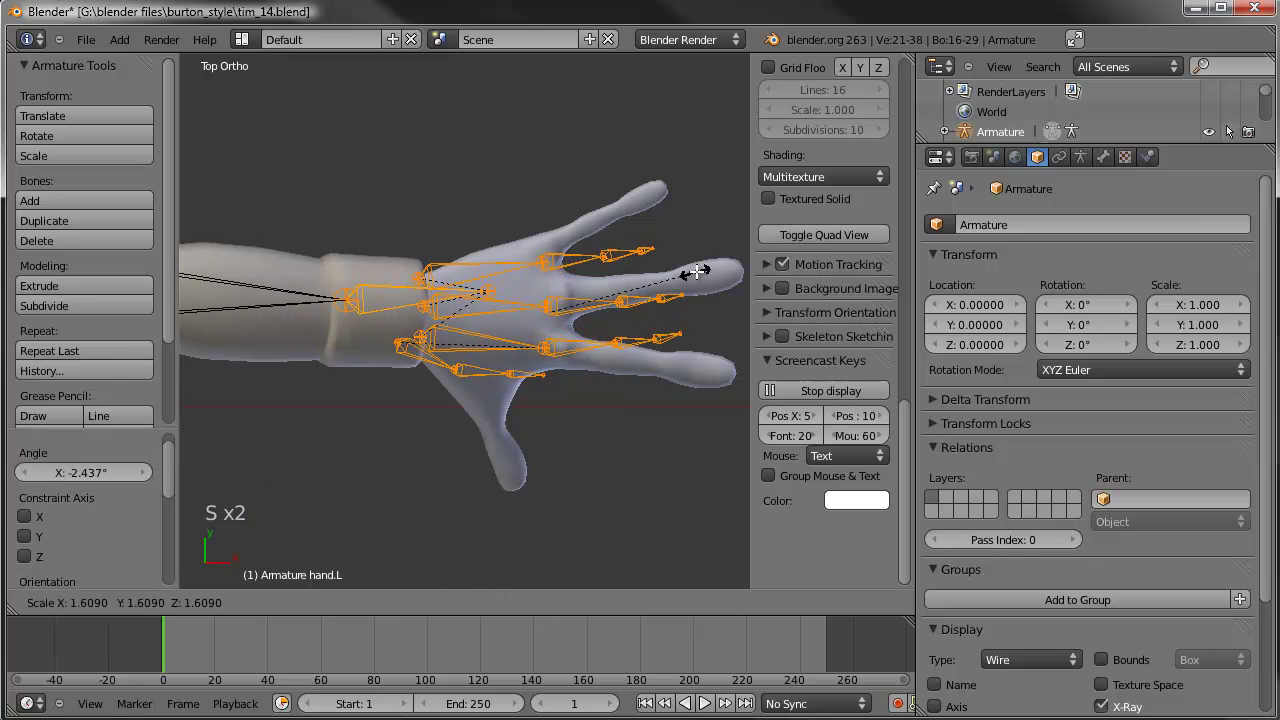
click(693, 276)
Step: Refine the hand bones' position, rotation and scale on the mesh hand, with a last move of about -0.018 in X and 0.011 in Y
key(g)
click(703, 262)
key(r)
click(711, 253)
key(s)
key(s)
click(706, 248)
key(g)
click(575, 310)
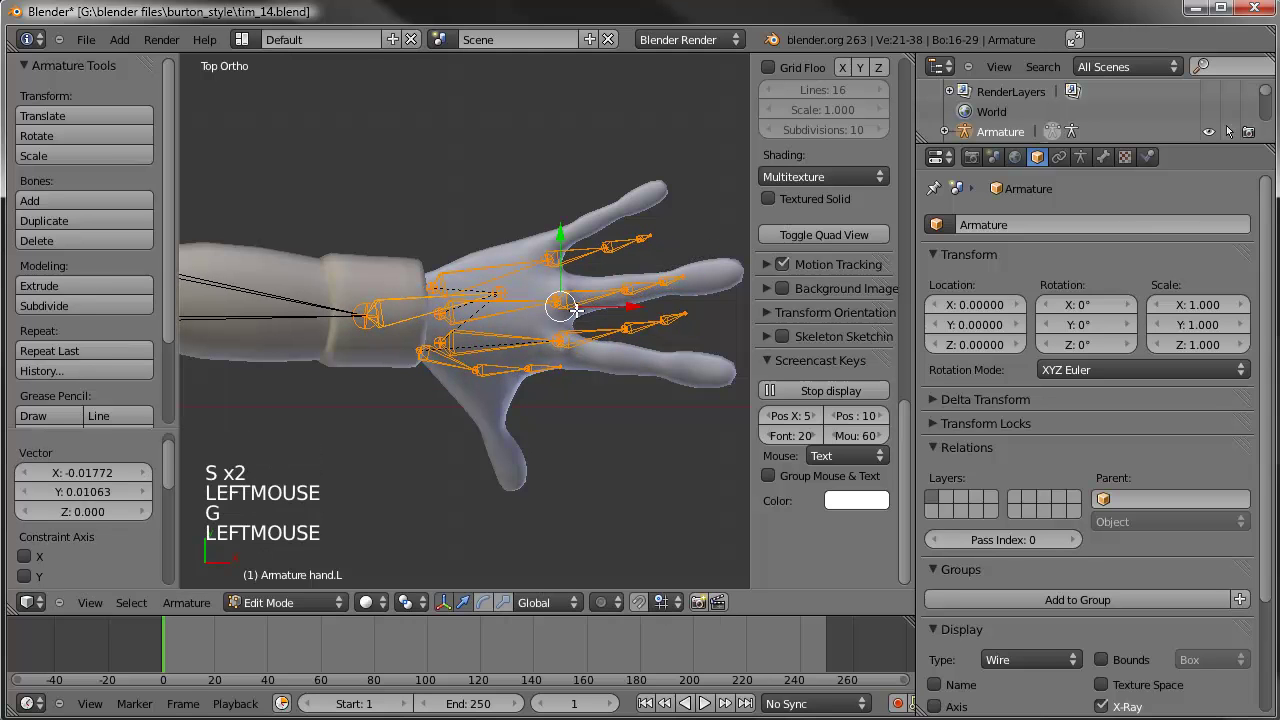
Step: Move the wrist joint about 0.174 in X and 0.011 in Y to the end of the cuff
right_click(368, 318)
key(g)
key(g)
click(497, 292)
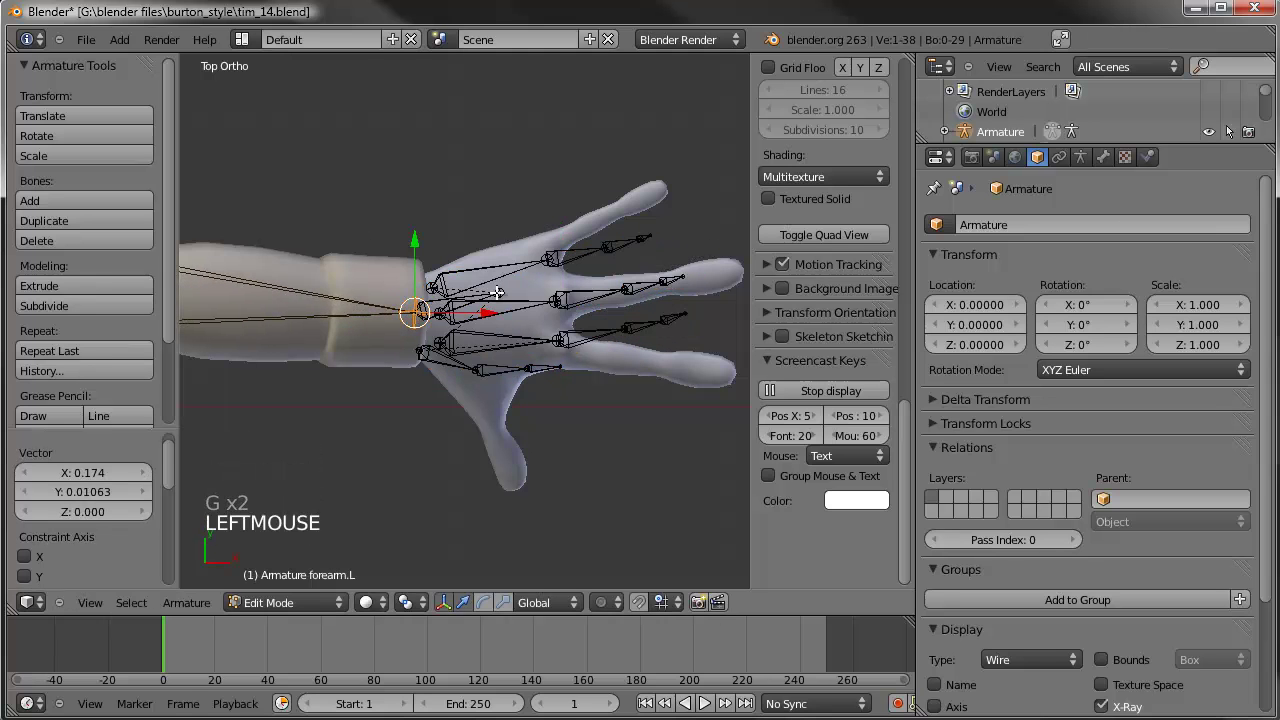
Step: Move the hand bone's tip about 0.191 in X and -0.064 in Y into the middle of the palm
right_click(527, 300)
key(g)
key(g)
click(551, 310)
shift+middle_drag(551, 310, 530, 312)
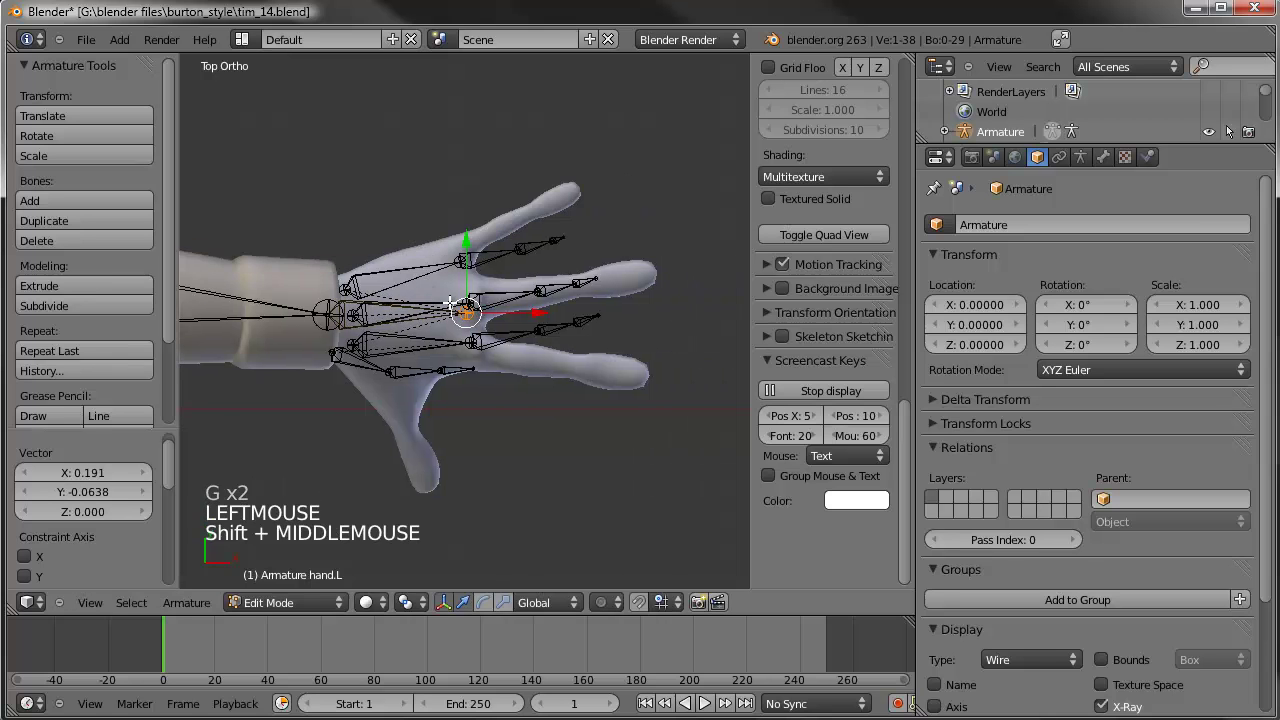
Step: Move the ring finger's base joint about 0.042 in Y to the base of the uppermost mesh finger
scroll(530, 312, up, 4)
shift+middle_drag(397, 207, 421, 284)
scroll(536, 282, down, 2)
shift+middle_drag(536, 282, 519, 341)
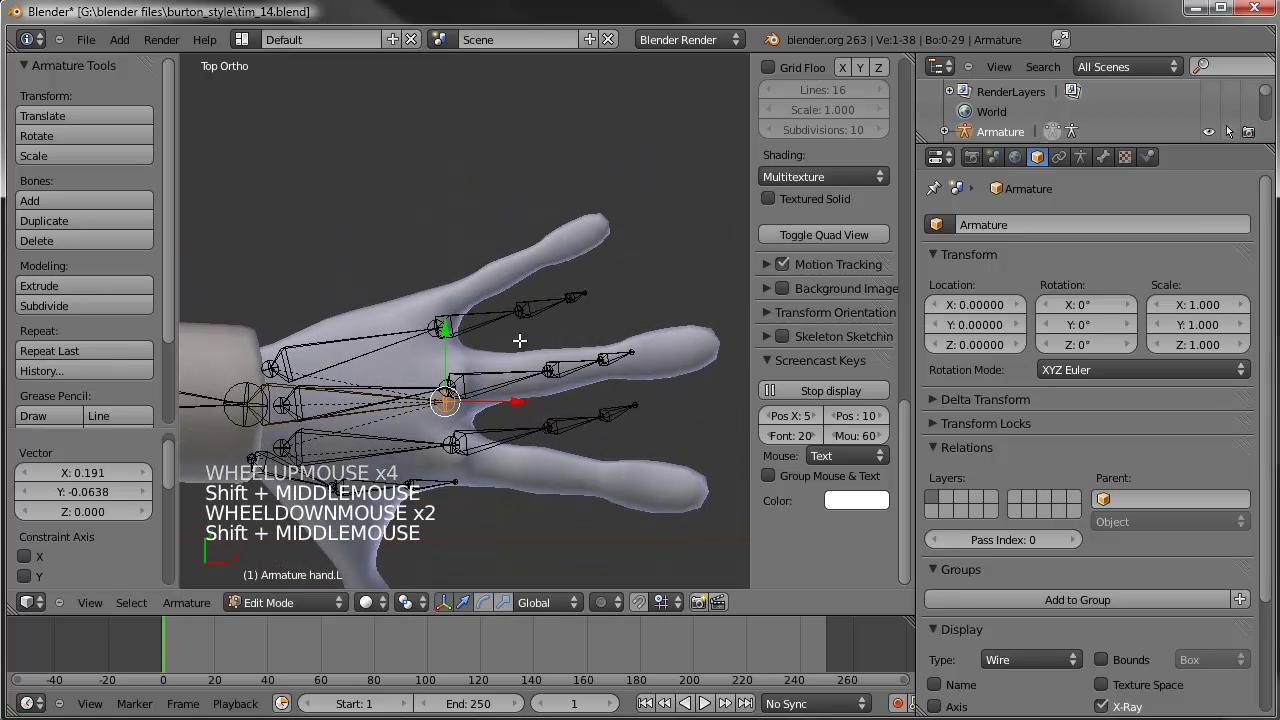
right_click(445, 333)
key(g)
key(g)
click(443, 309)
Step: Move the ring finger's first joint about -0.044 in X and 0.081 in Y, and its second about -0.039 and 0.121
right_click(520, 311)
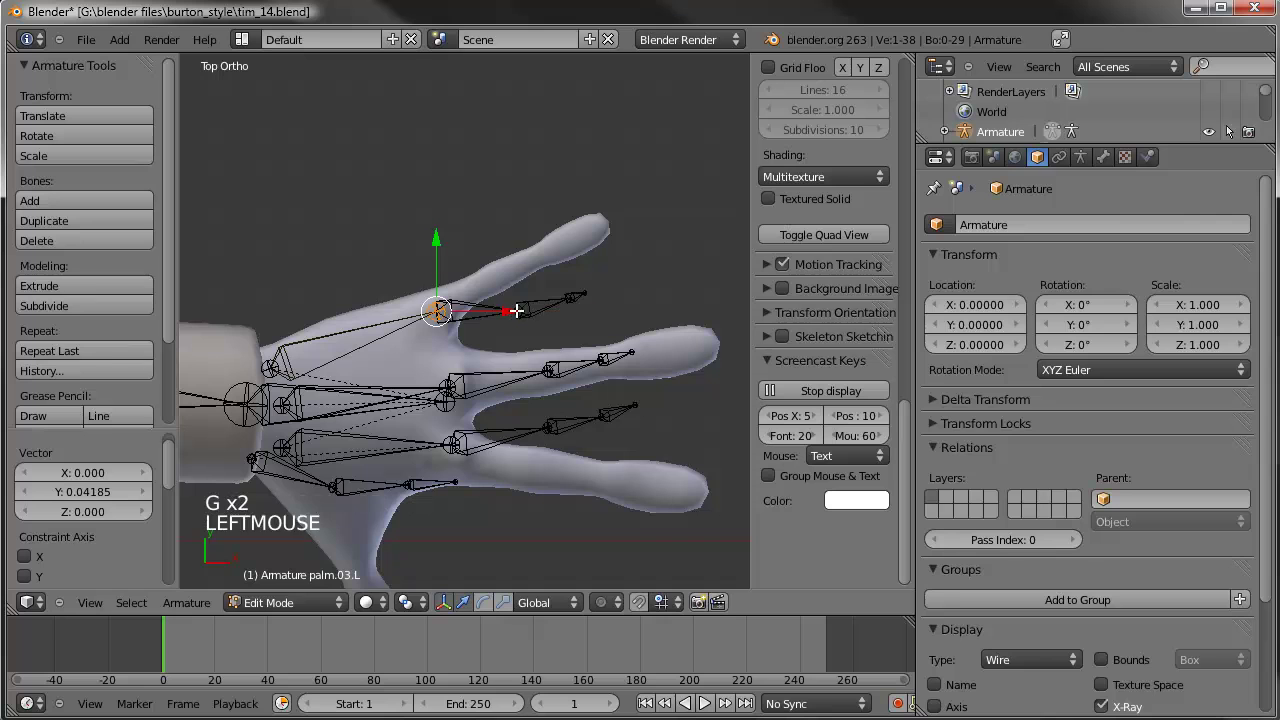
key(g)
key(g)
click(500, 278)
right_click(502, 279)
key(g)
key(g)
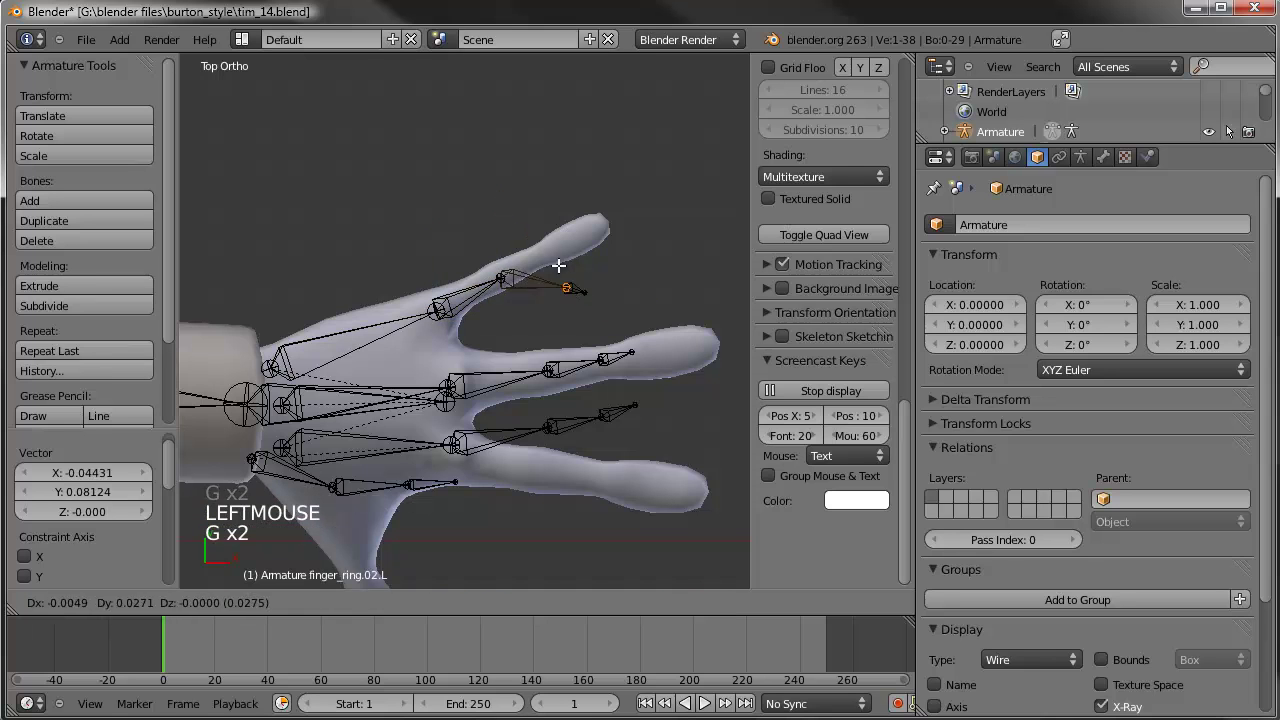
click(590, 279)
Step: Move the ring finger's tip about 0.042 in X and 0.167 in Y to the end of the mesh finger
right_click(585, 290)
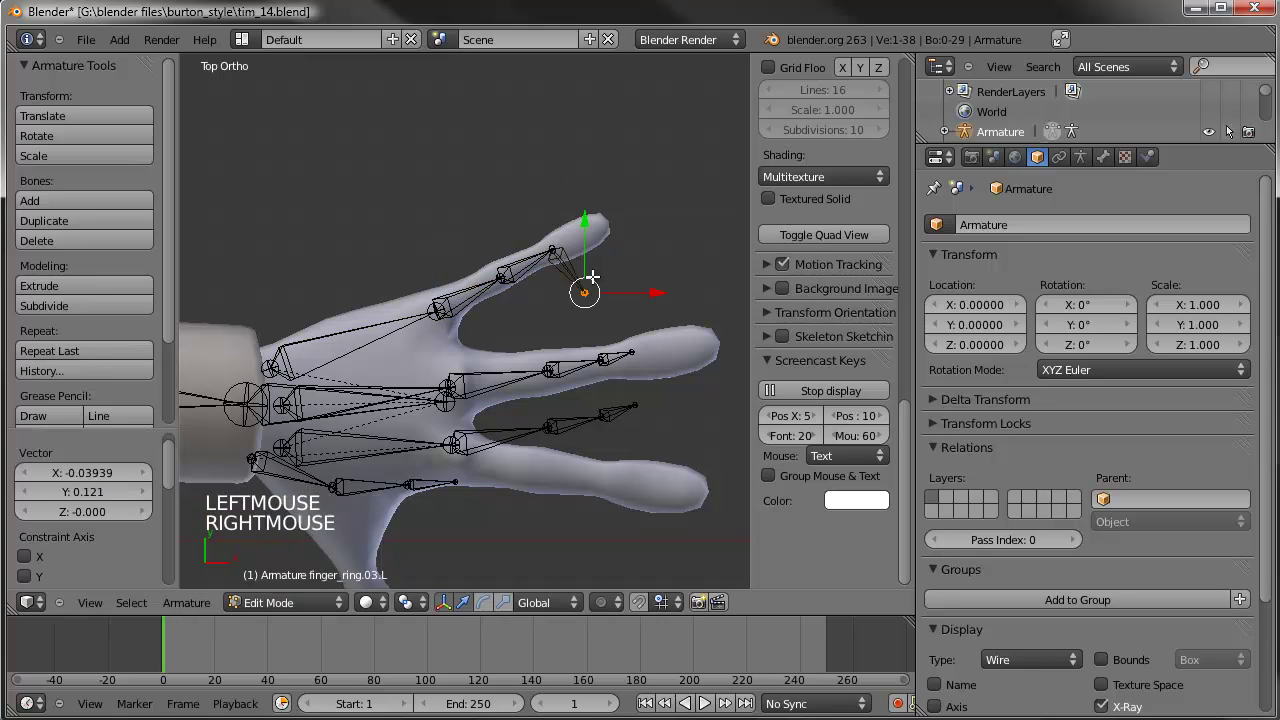
click(585, 289)
key(g)
key(g)
click(602, 229)
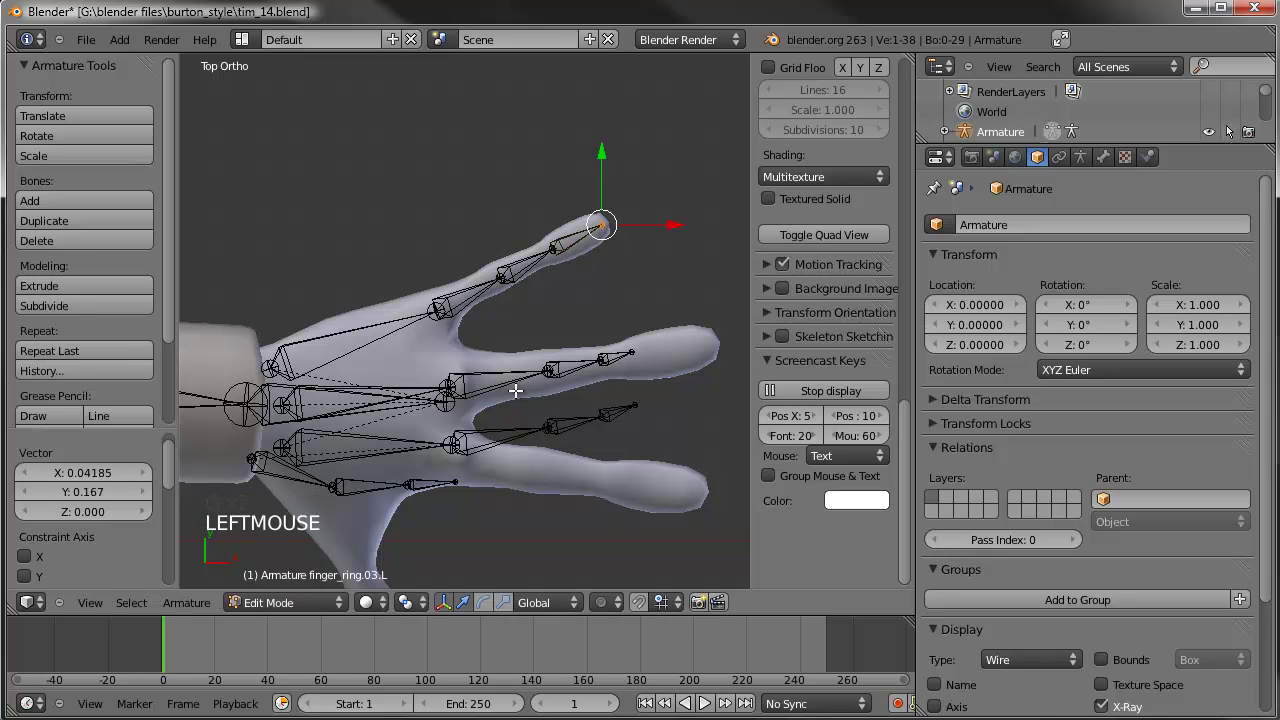
Step: Move the middle finger's first joint about -0.017 in X, and move its tip to the end of the middle mesh finger
right_click(540, 371)
key(g)
key(g)
click(541, 371)
right_click(630, 353)
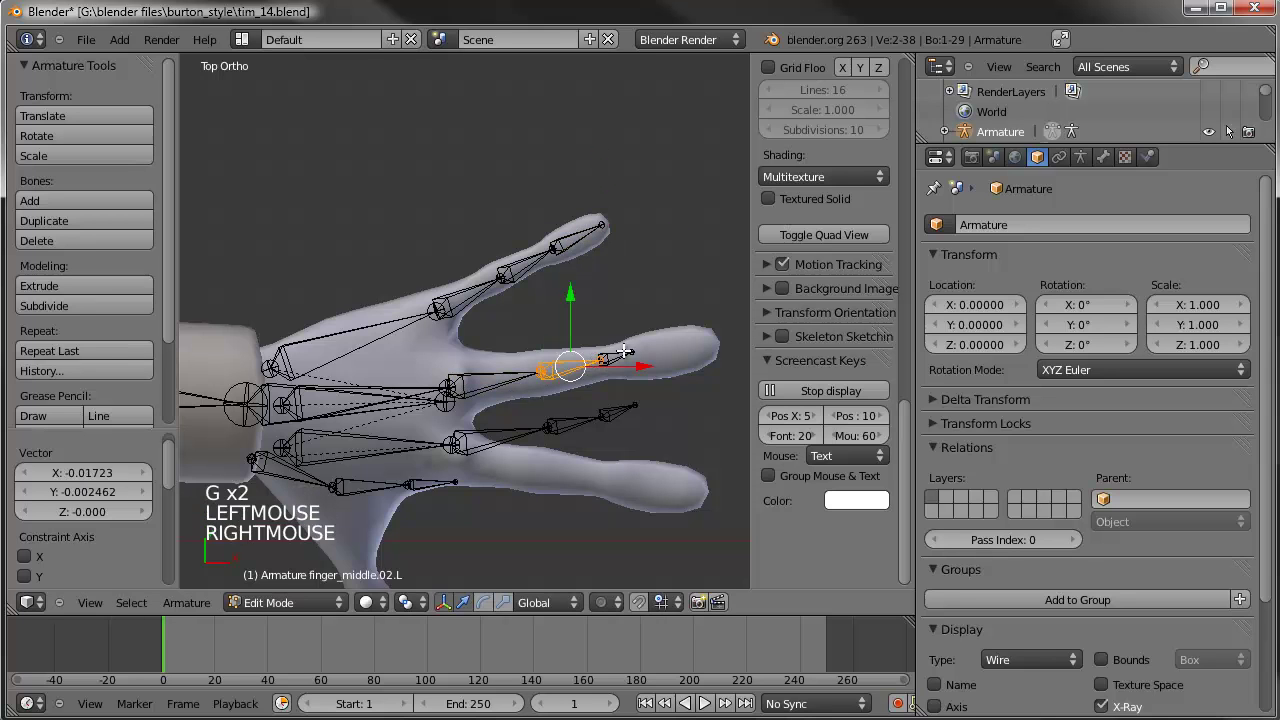
click(630, 353)
key(g)
key(g)
key(g)
click(718, 338)
Step: Adjust the middle finger's two inner joints so its bones follow the mesh finger
right_click(690, 350)
click(690, 350)
key(g)
key(g)
click(551, 370)
right_click(548, 371)
key(g)
click(539, 372)
Step: Move the middle finger's base joint about 0.012 in X
right_click(454, 389)
key(g)
right_click(452, 388)
key(g)
key(g)
key(g)
click(450, 378)
Step: Nudge the ring finger's base joint about 0.002 in X and 0.002 in Y
right_click(443, 308)
click(443, 308)
key(g)
key(g)
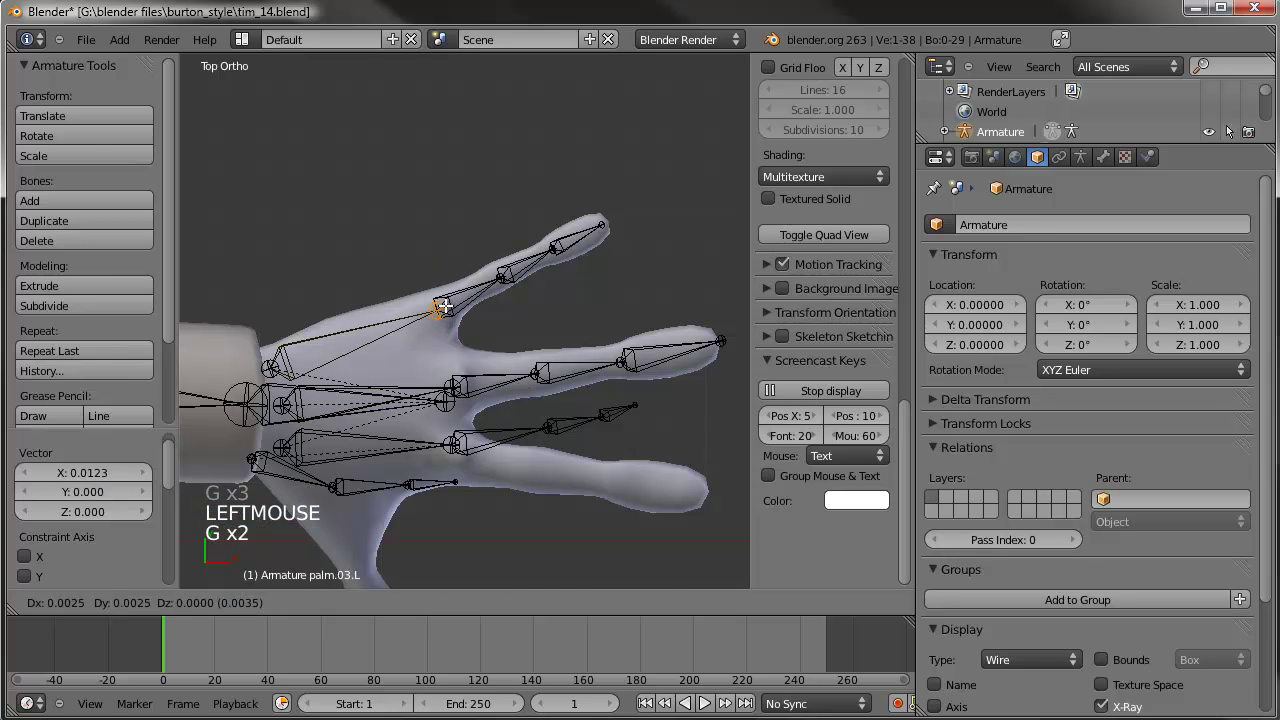
click(445, 310)
Step: Move the index finger's base joint about 0.017 in X and -0.037 in Y
shift+middle_drag(551, 497, 471, 417)
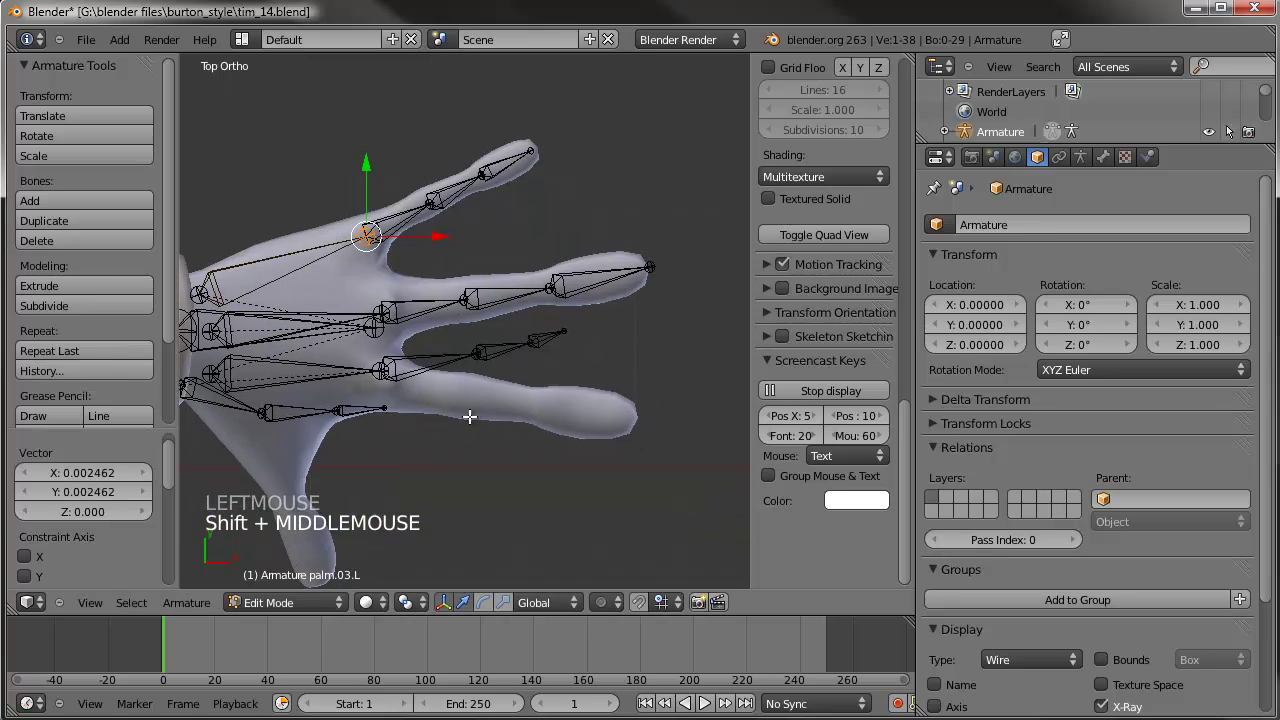
right_click(391, 380)
key(g)
key(g)
click(452, 383)
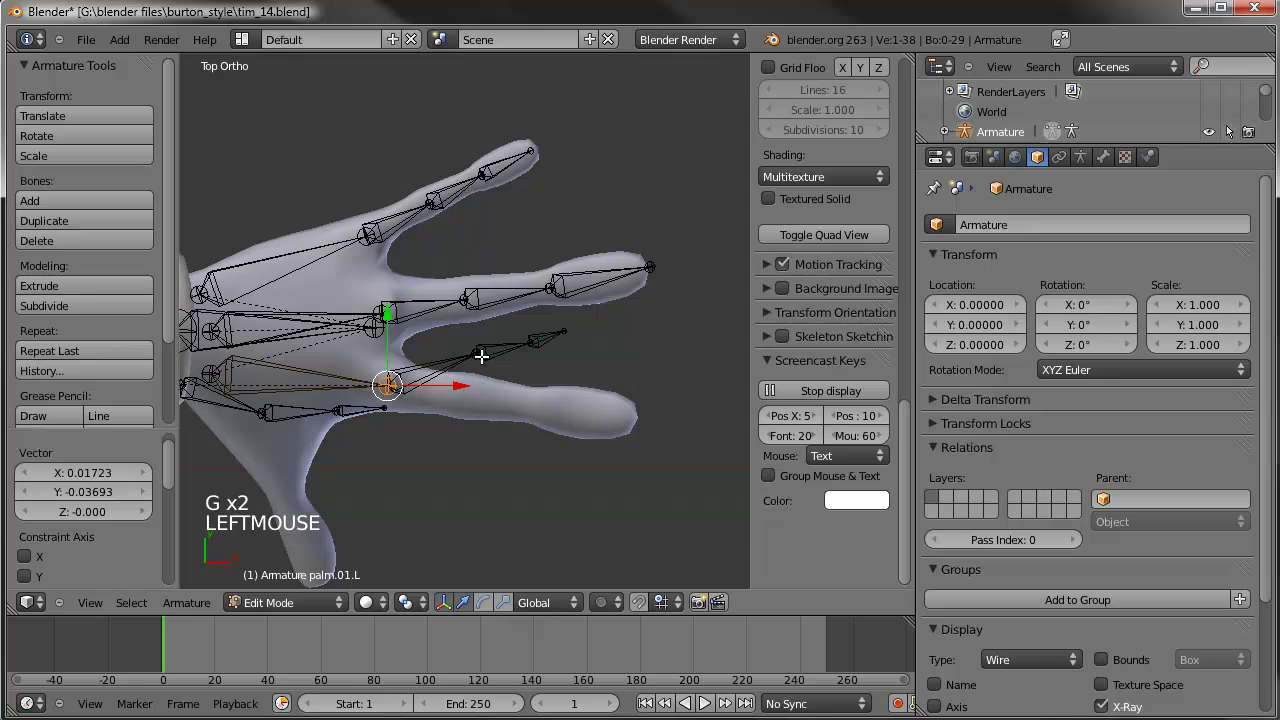
Step: Move the index finger's first joint into the mesh finger, and its second joint about 0.007 in X and -0.155 in Y
right_click(481, 356)
key(g)
key(g)
click(476, 388)
right_click(529, 343)
key(g)
key(g)
click(537, 404)
Step: Move the index finger's tip about 0.175 in X and -0.226 in Y to the end of the mesh finger
right_click(564, 333)
key(g)
key(g)
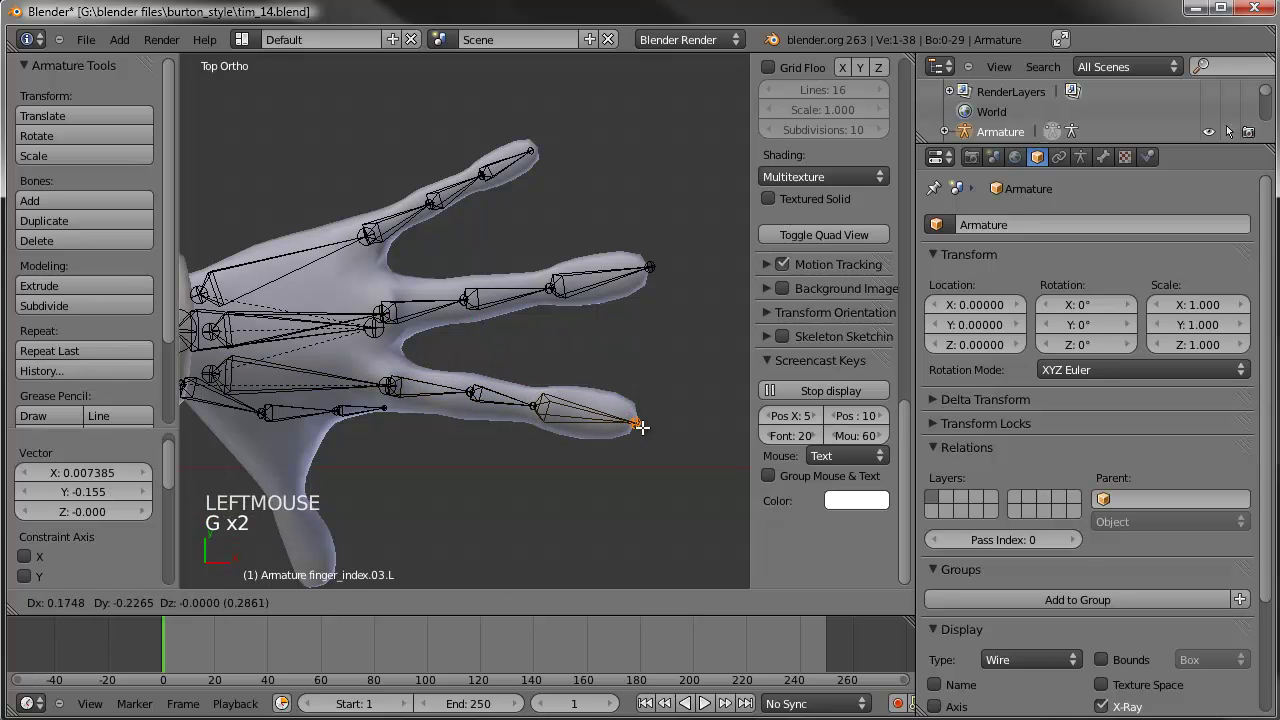
click(636, 424)
Step: Nudge the index finger's first joint about -0.007 in Y and its second joint about -0.002 in X
right_click(471, 394)
key(g)
key(g)
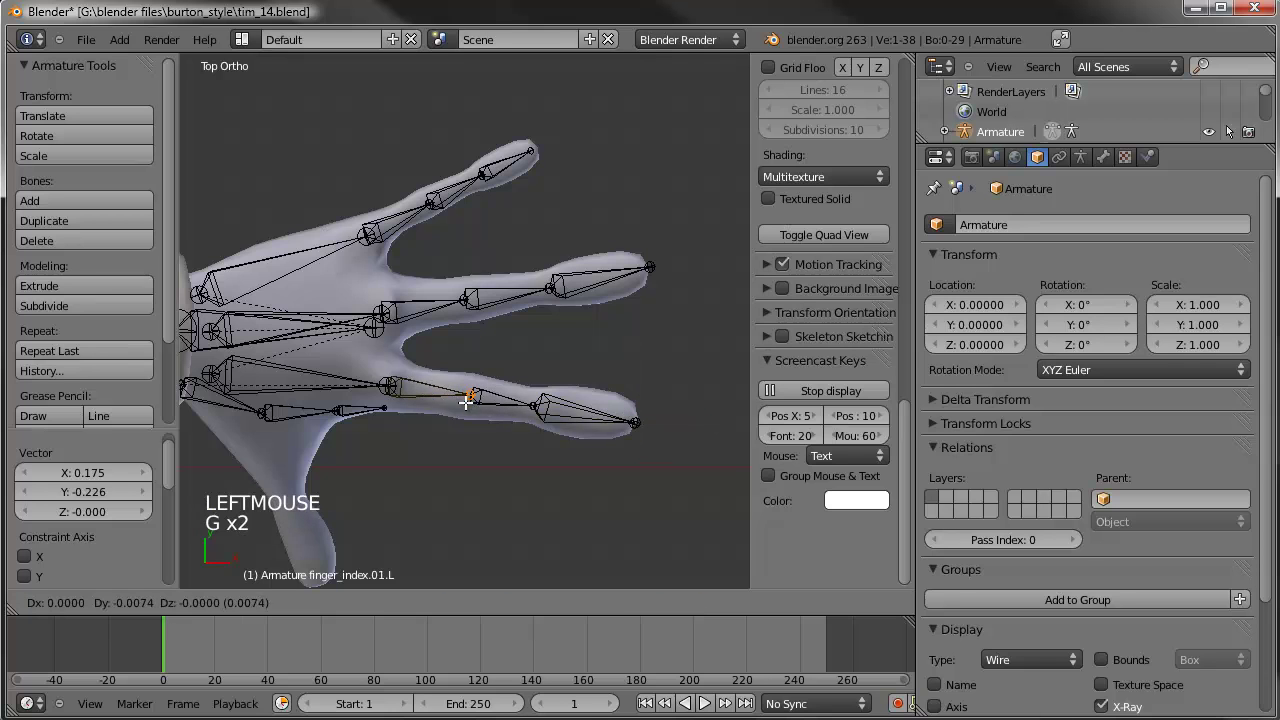
click(469, 397)
right_click(531, 406)
key(g)
key(g)
click(534, 406)
scroll(454, 434, down, 2)
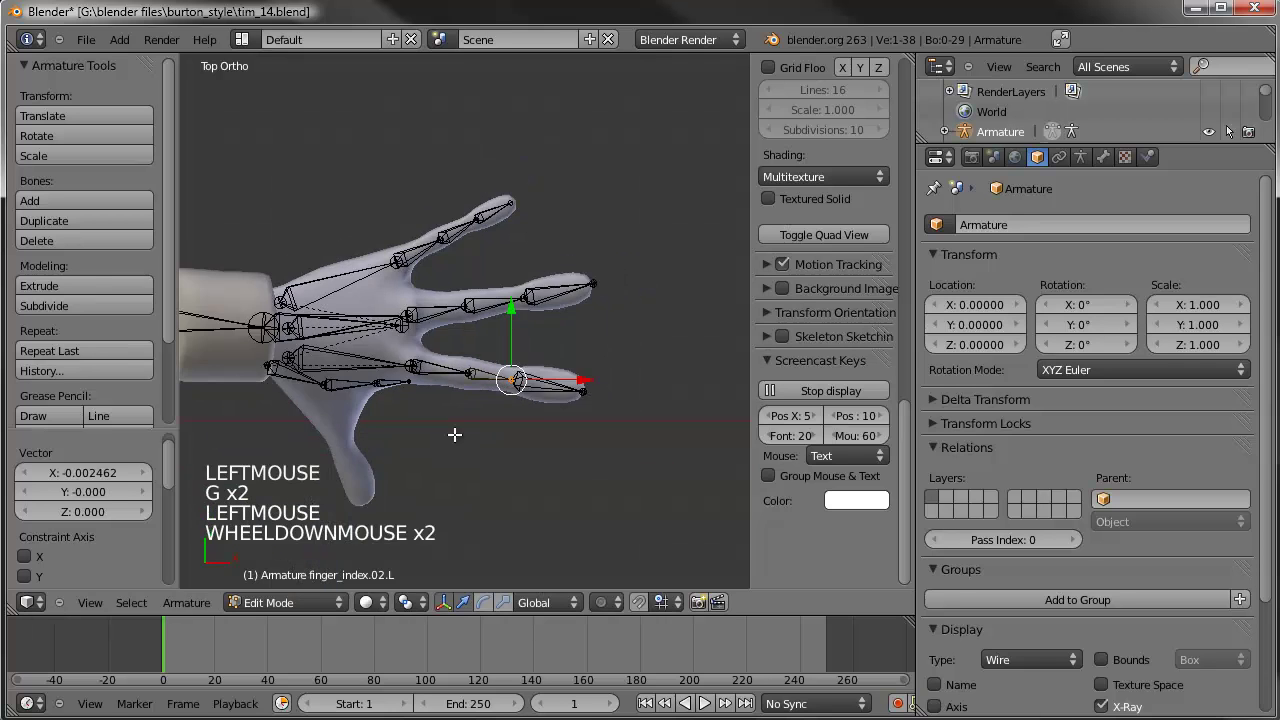
Step: Select the three thumb bones, rotate them about 49°, and move them about 0.004 in X and -0.188 in Y
shift+middle_drag(454, 434, 477, 385)
right_click(414, 341)
shift+right_click(455, 340)
shift+right_click(505, 338)
key(r)
click(535, 370)
key(g)
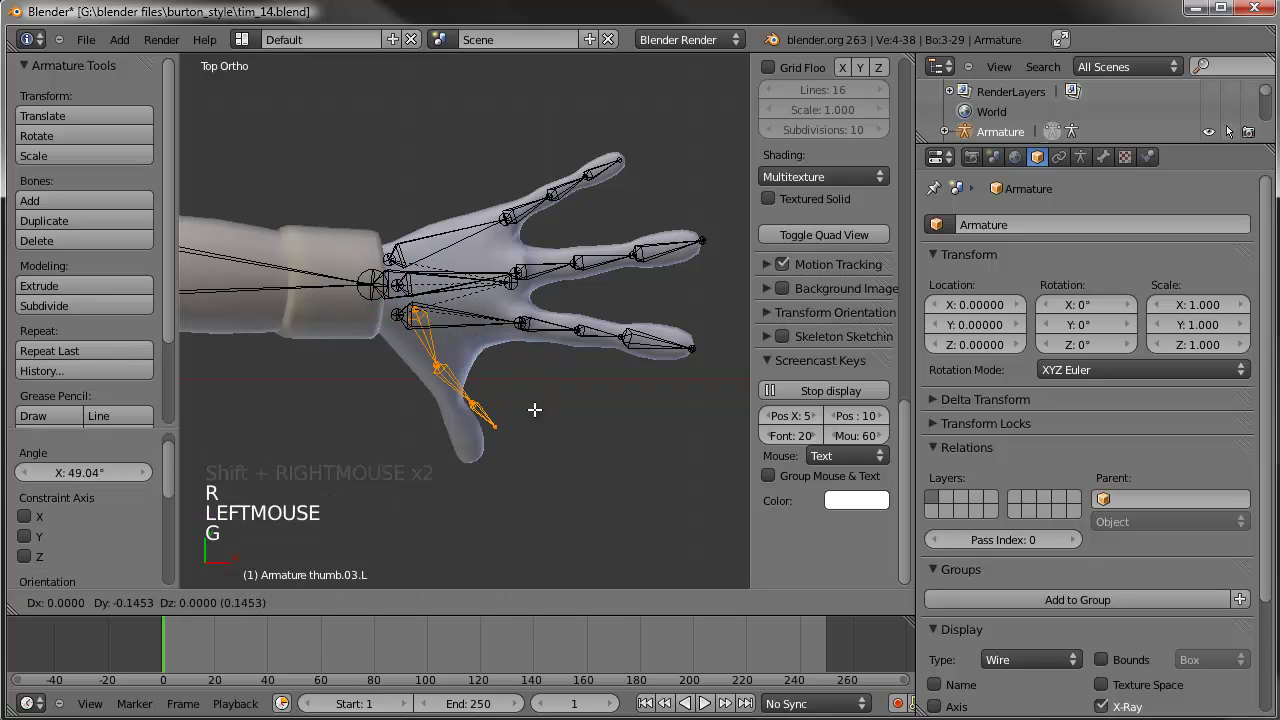
click(488, 427)
Step: Move the thumb's outer joint about -0.053 in X and -0.007 in Y, and its tip about -0.074 and -0.089
key(g)
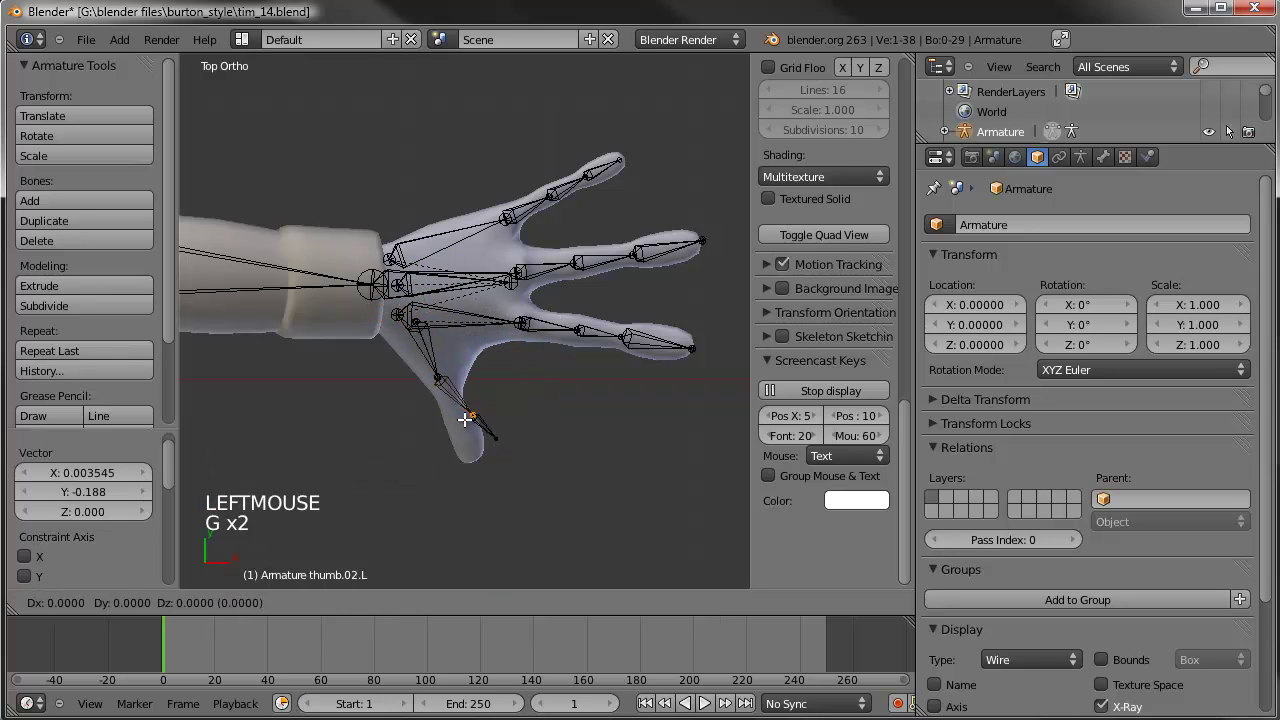
click(490, 433)
right_click(494, 441)
key(g)
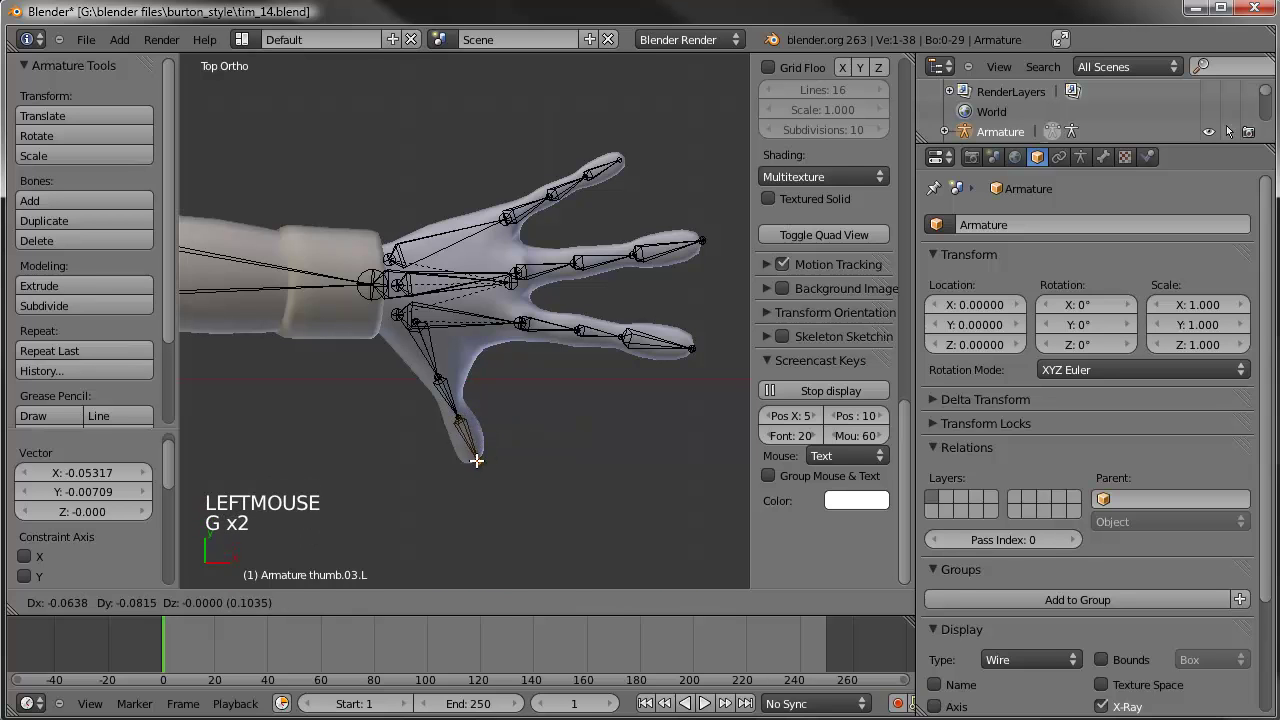
click(474, 461)
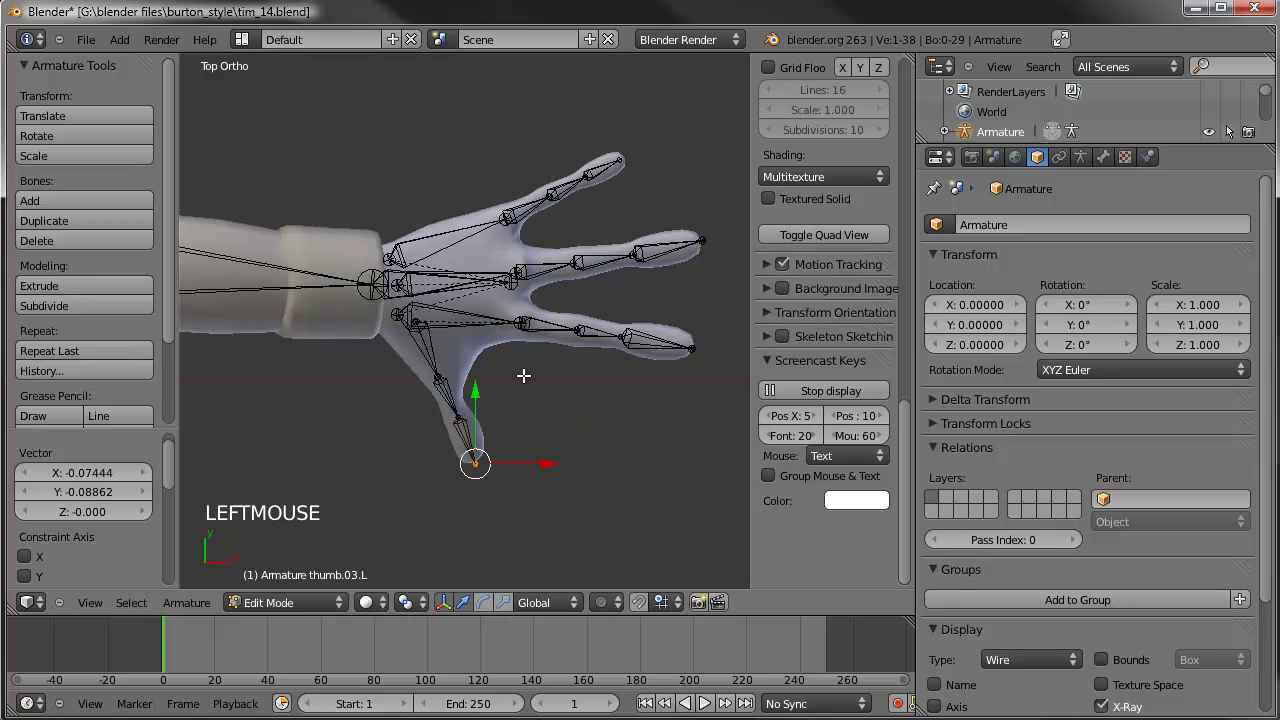
Step: Select the hand and palm bones from the front view and move them about -0.012 in X and -0.101 in Z
key(KP_1)
shift+middle_drag(559, 371, 560, 286)
scroll(557, 289, up, 2)
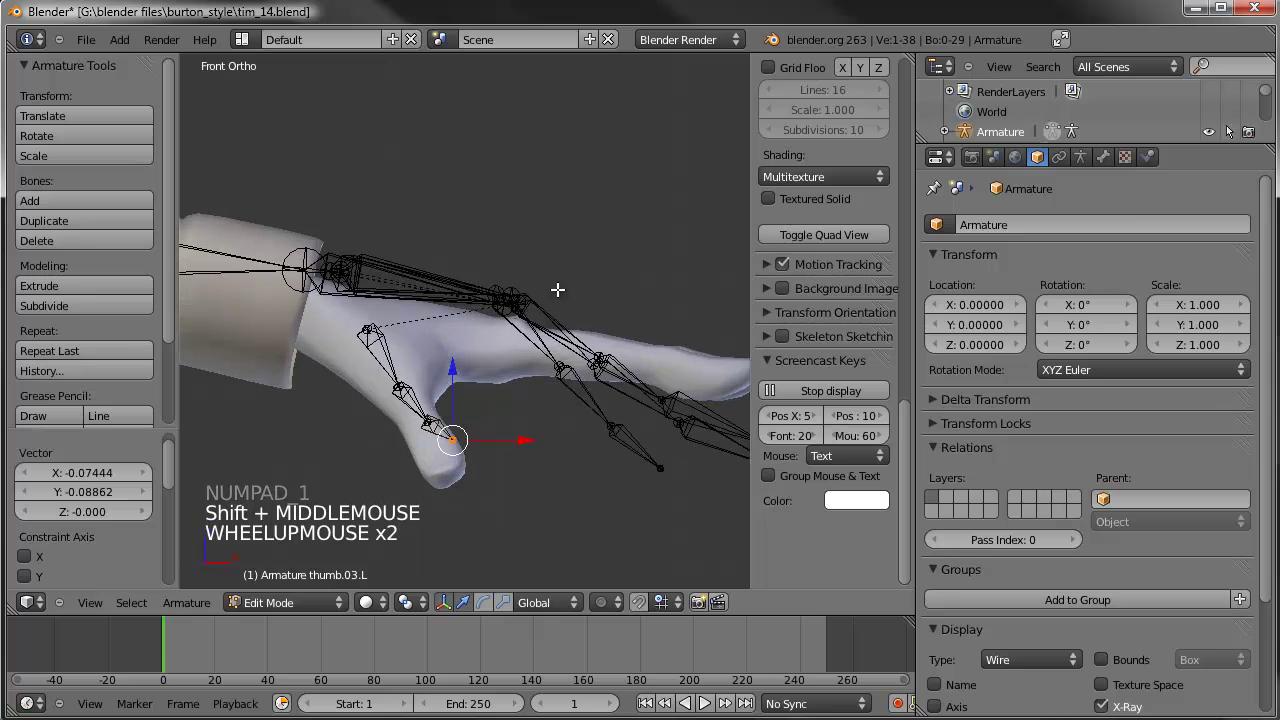
key(a)
key(a)
key(b)
drag(582, 152, 282, 324)
key(g)
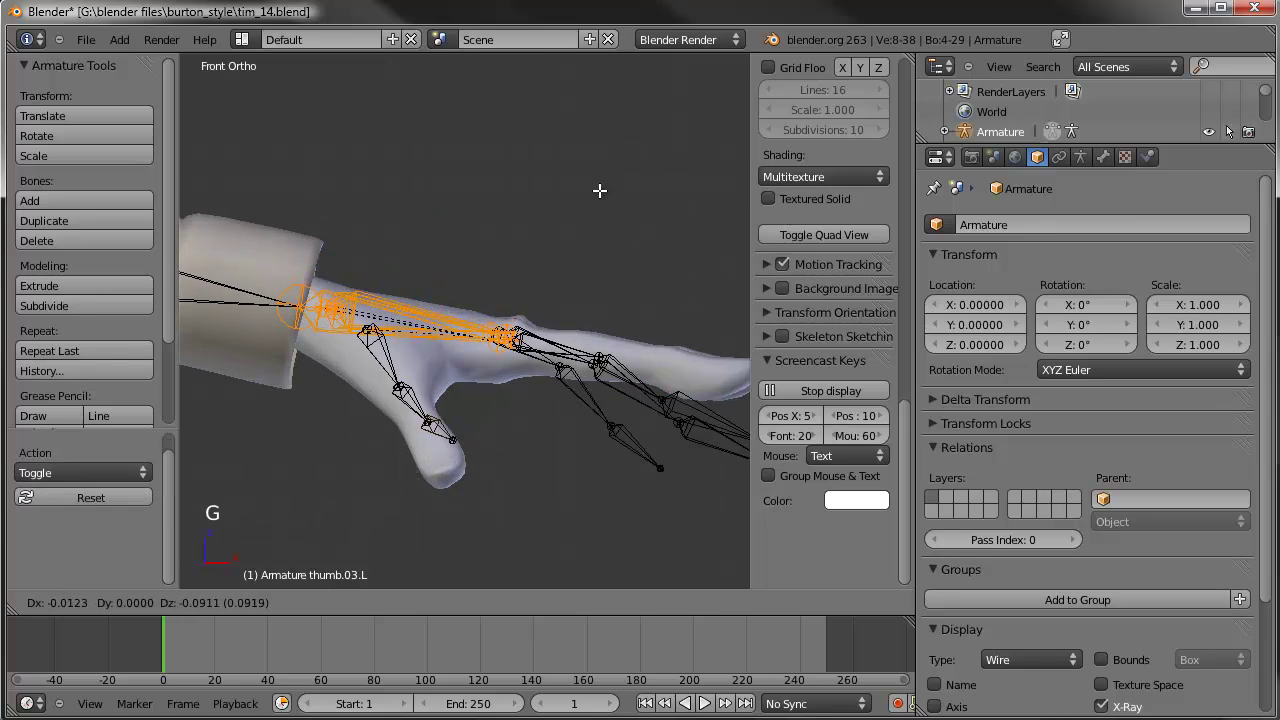
click(594, 220)
Step: Select the tip of the middle finger from the front view and move it 0.232 in Z
shift+middle_drag(594, 220, 429, 200)
scroll(471, 286, up, 2)
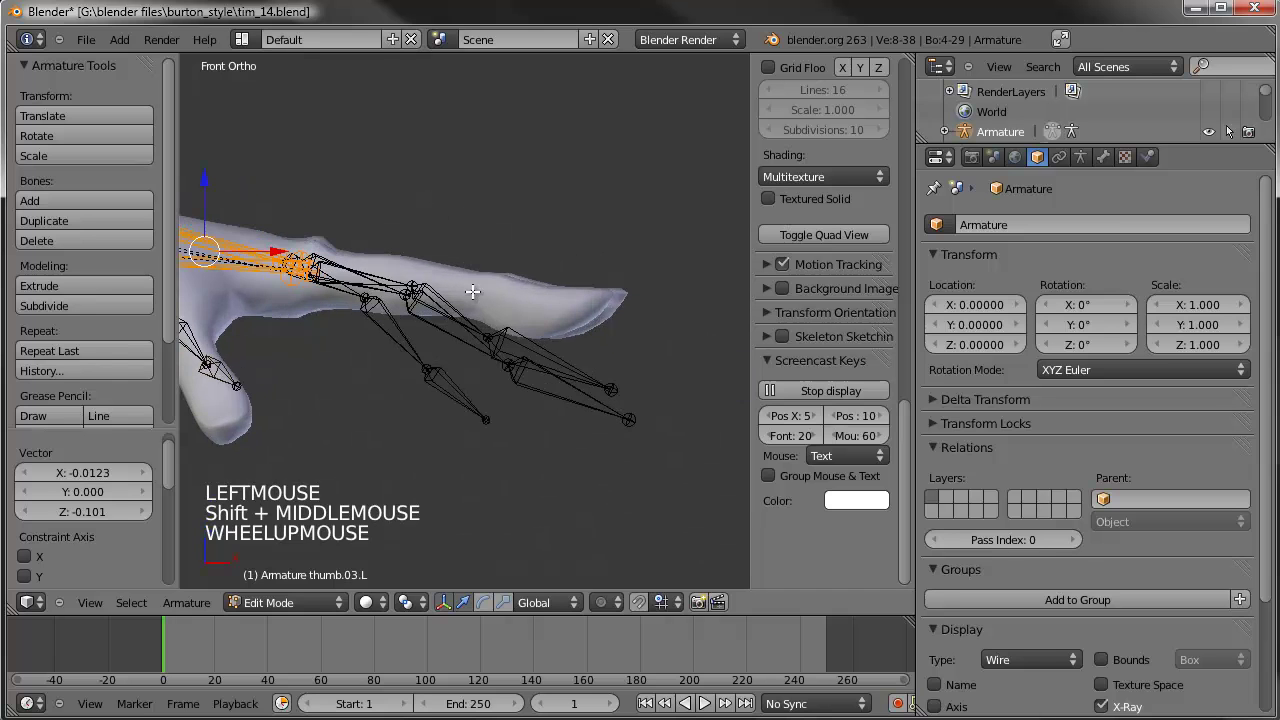
middle_drag(471, 286, 473, 469)
middle_drag(457, 243, 449, 229)
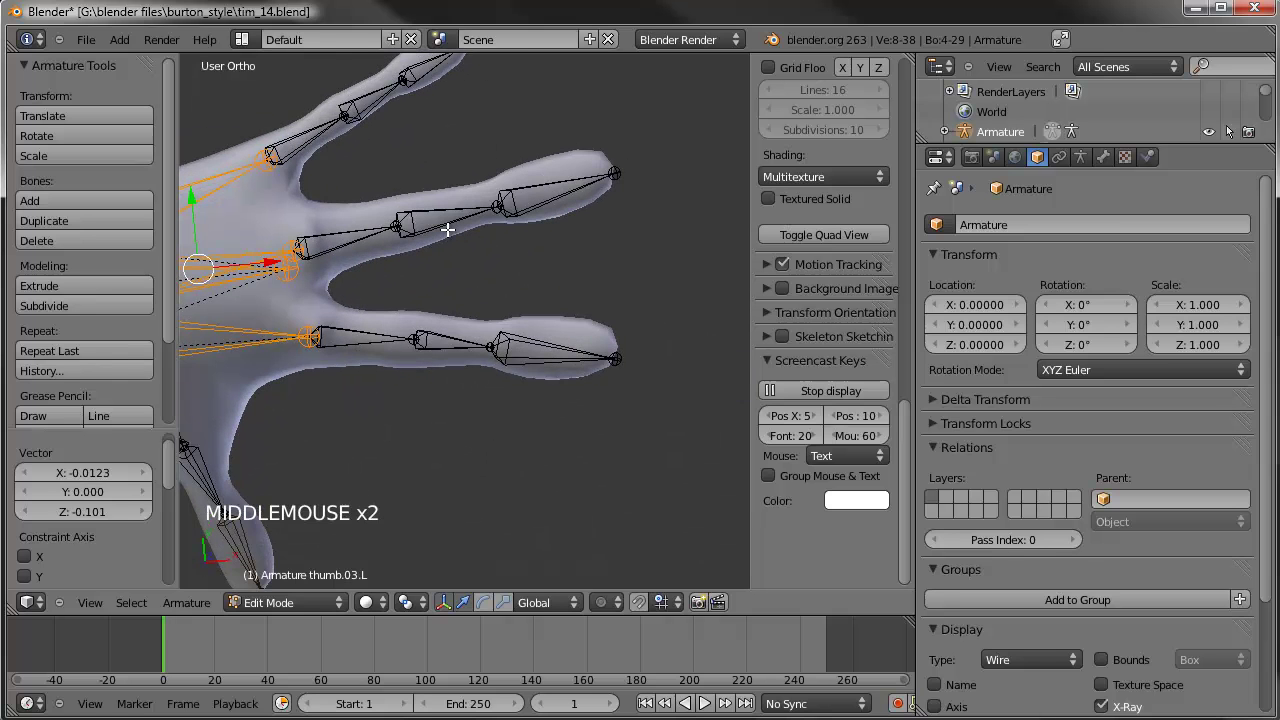
key(KP_7)
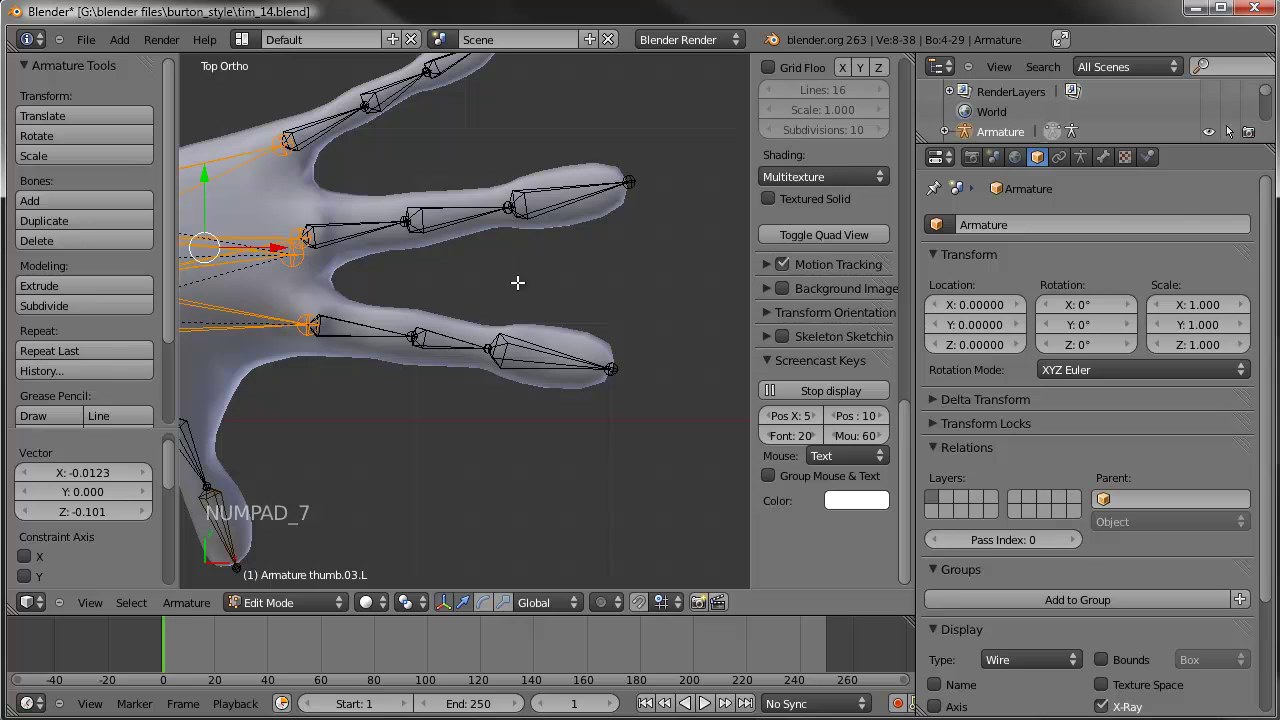
key(KP_1)
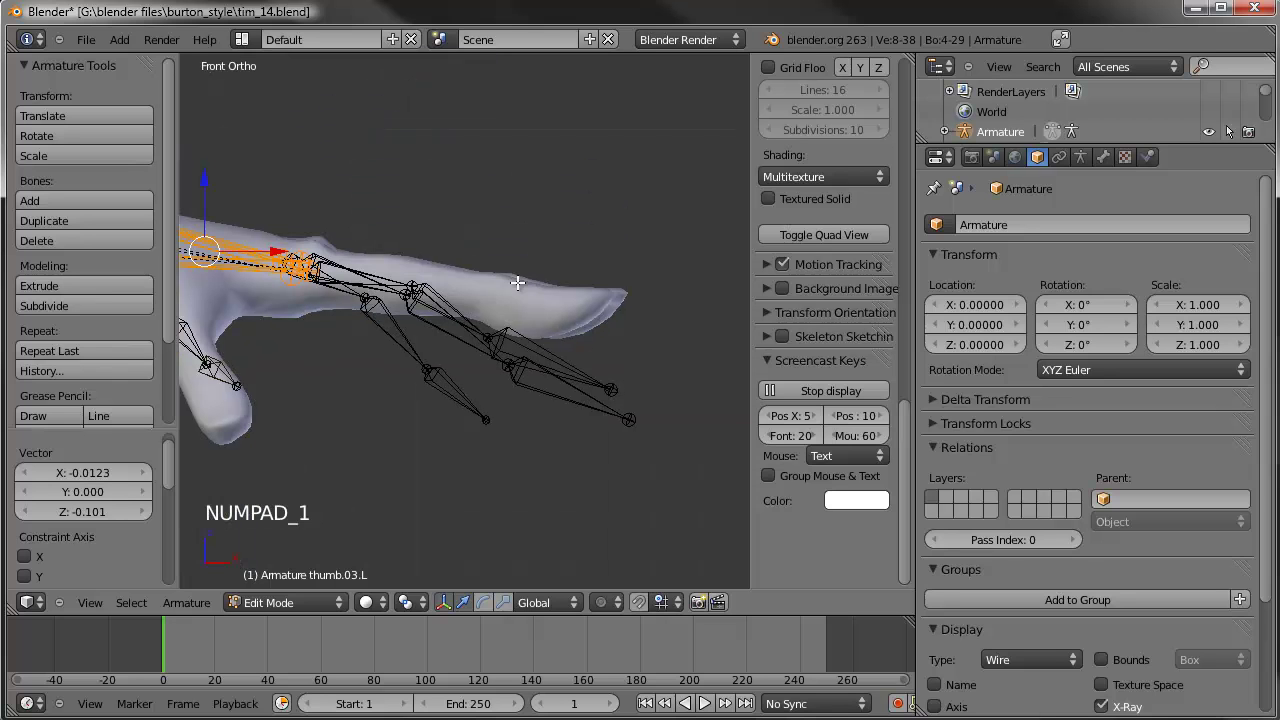
right_click(630, 416)
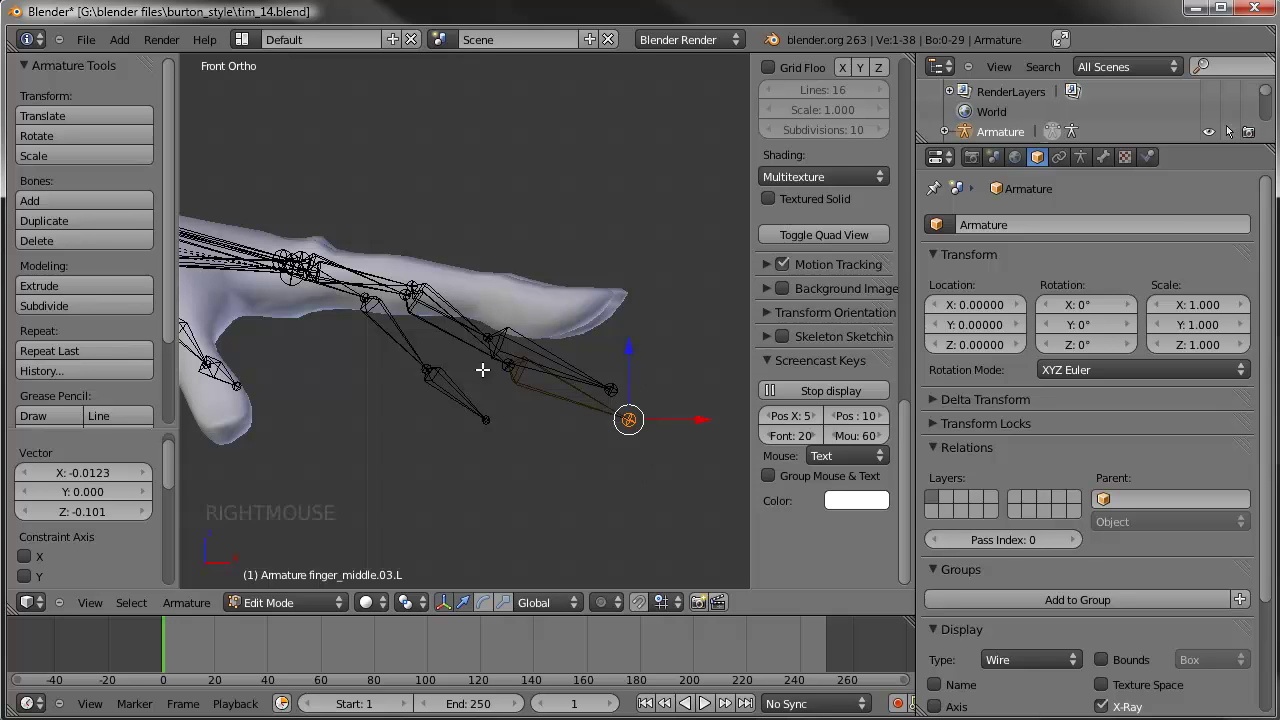
key(g)
key(z)
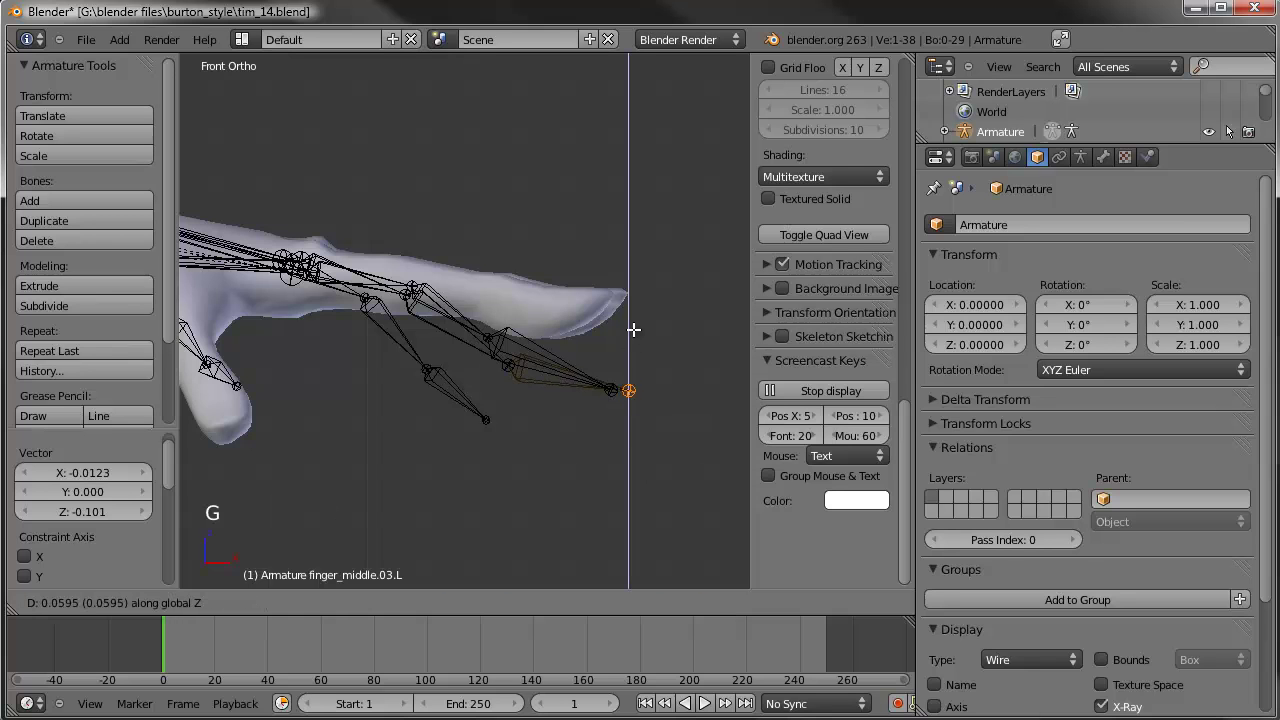
click(632, 254)
Step: Move the middle finger's second joint 0.144 and its first joint about 0.029 in Z
right_click(508, 366)
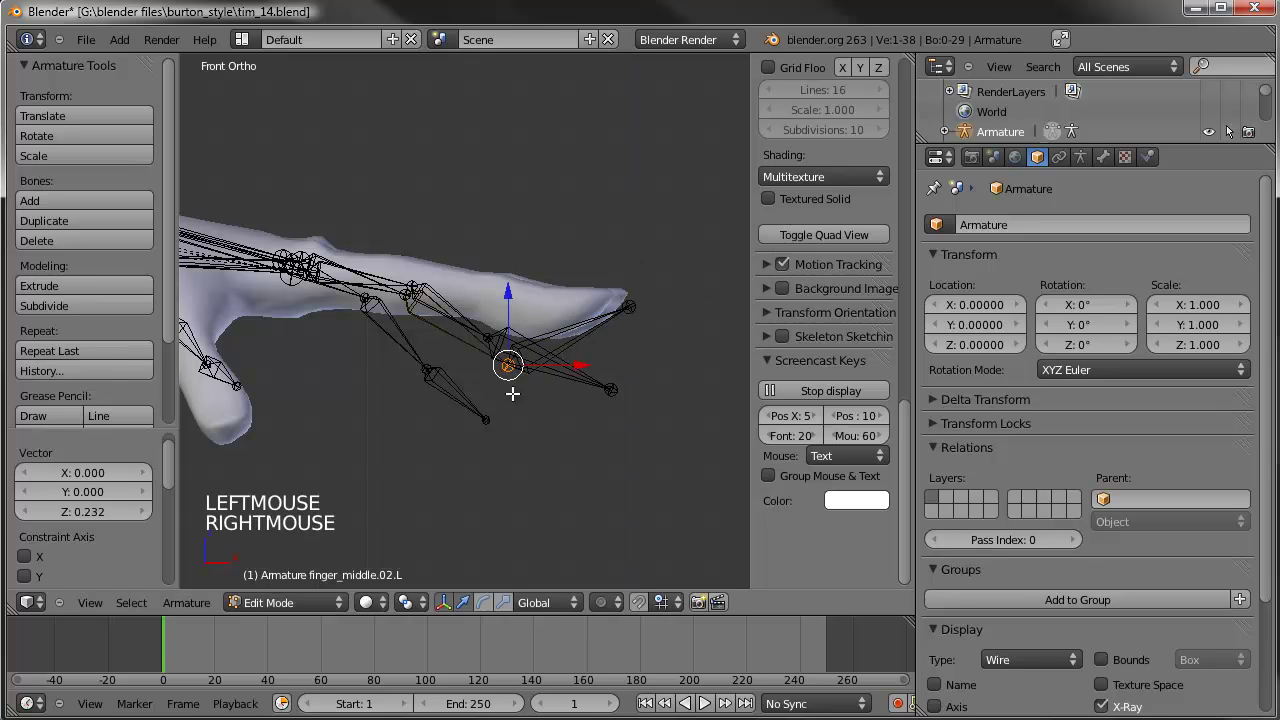
key(g)
key(z)
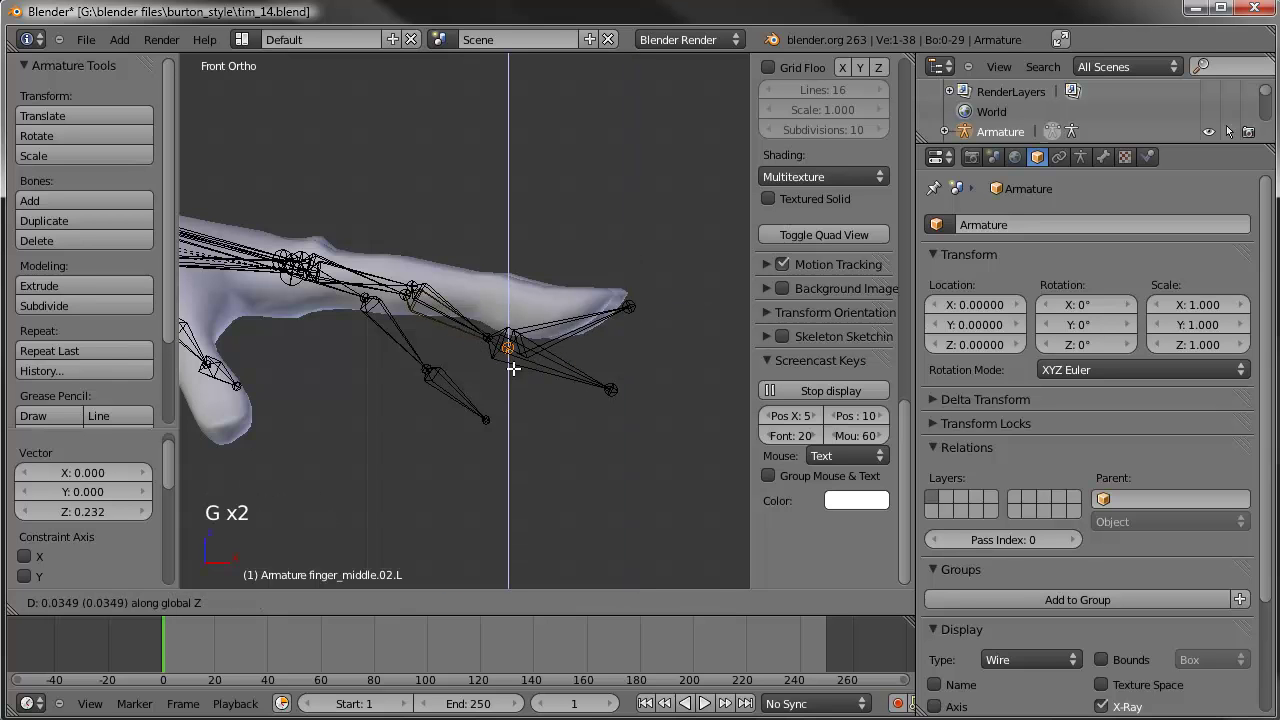
click(514, 322)
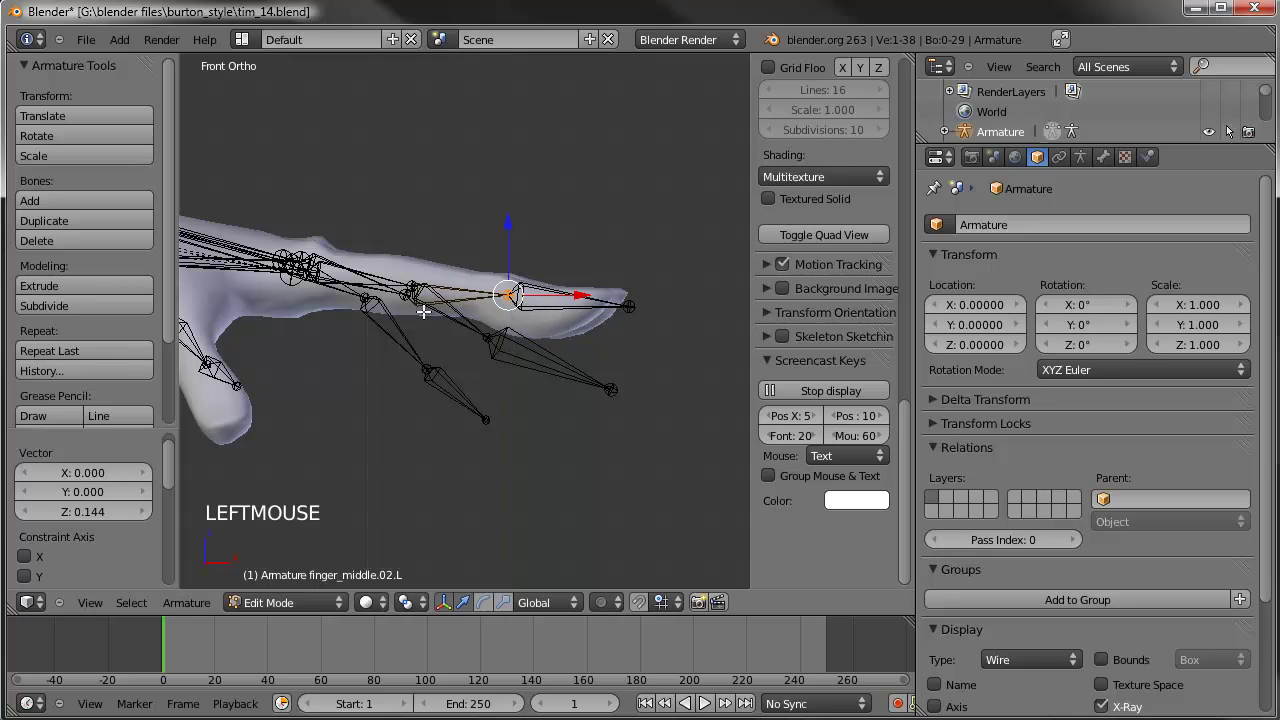
right_click(398, 295)
key(g)
key(z)
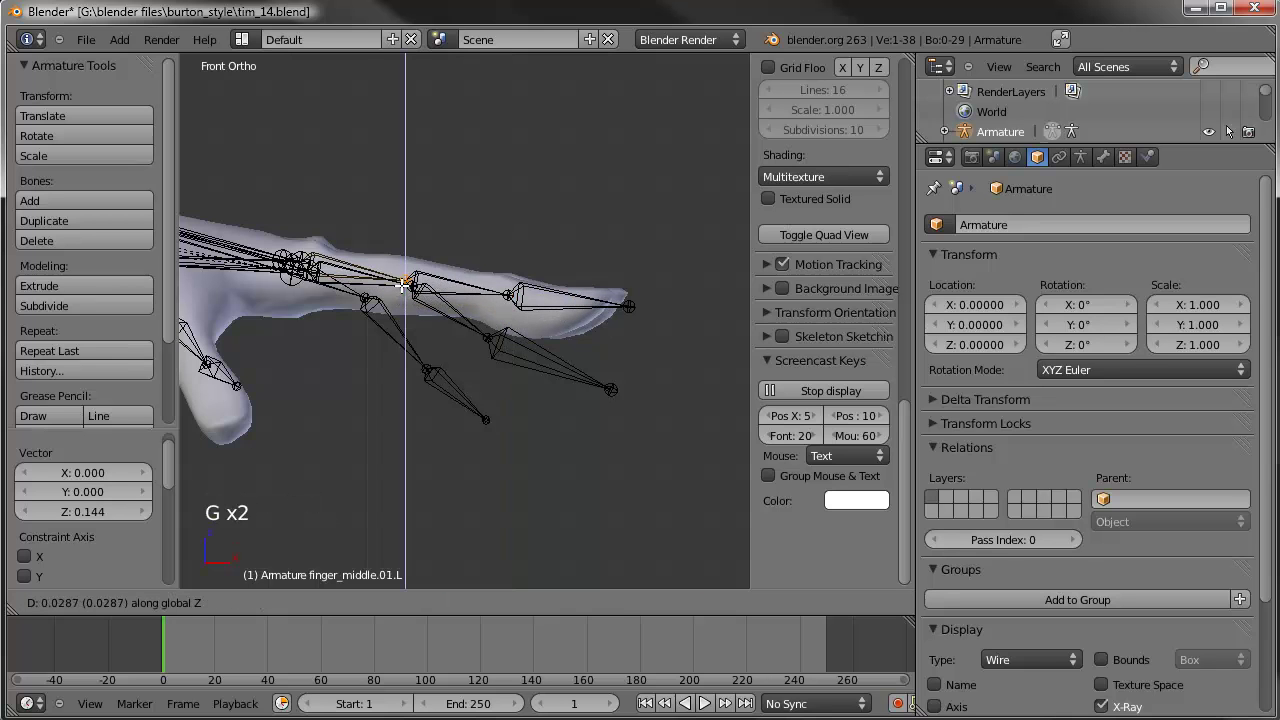
click(481, 333)
Step: Move the index finger's second joint about -0.002 in X and 0.080 in Z, and its tip 0.164 in Z
right_click(481, 333)
key(g)
click(598, 384)
right_click(607, 392)
key(g)
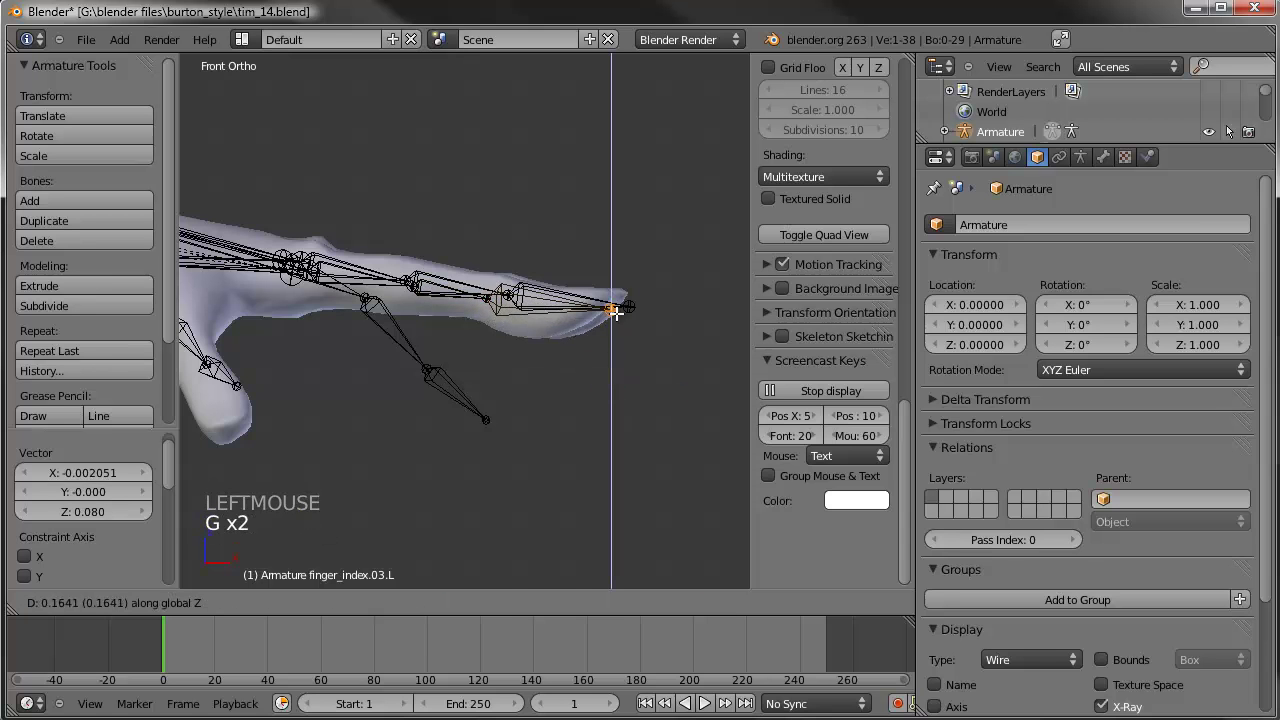
click(611, 310)
Step: From the back view, move the ring finger's first joint about 0.053 and its second joint 0.174 in Z
middle_drag(460, 291, 501, 346)
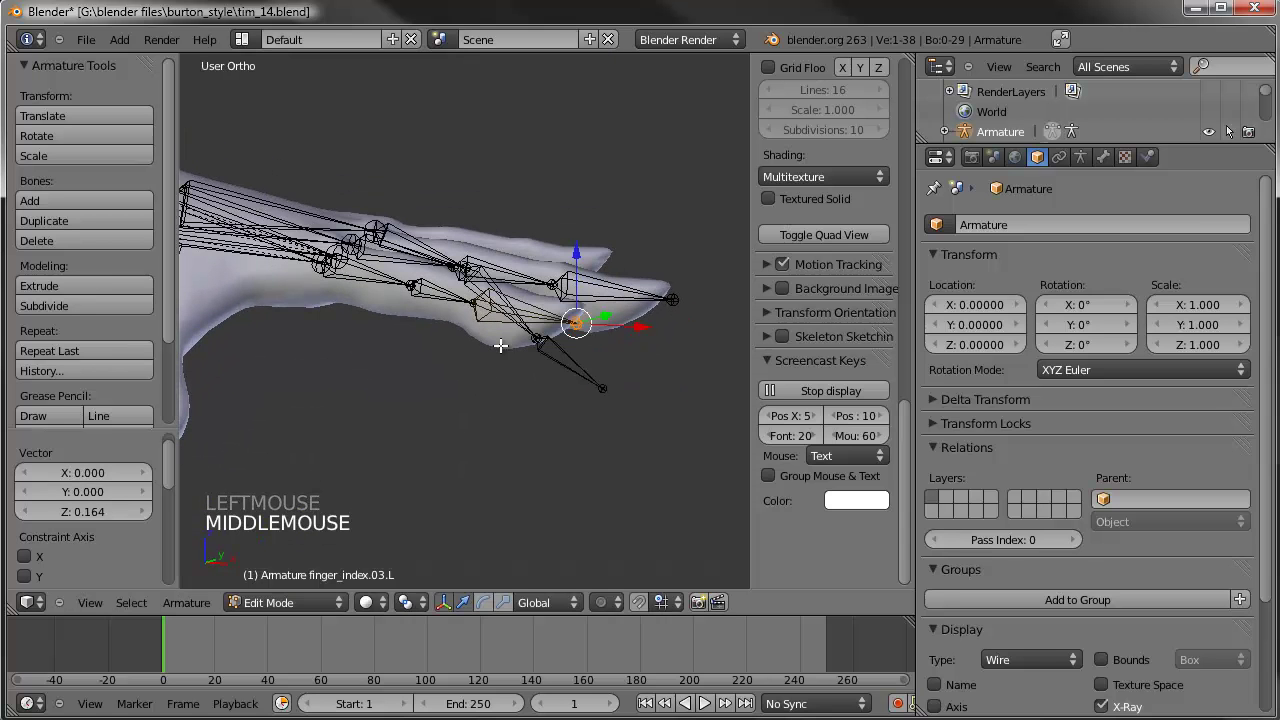
key(KP_1)
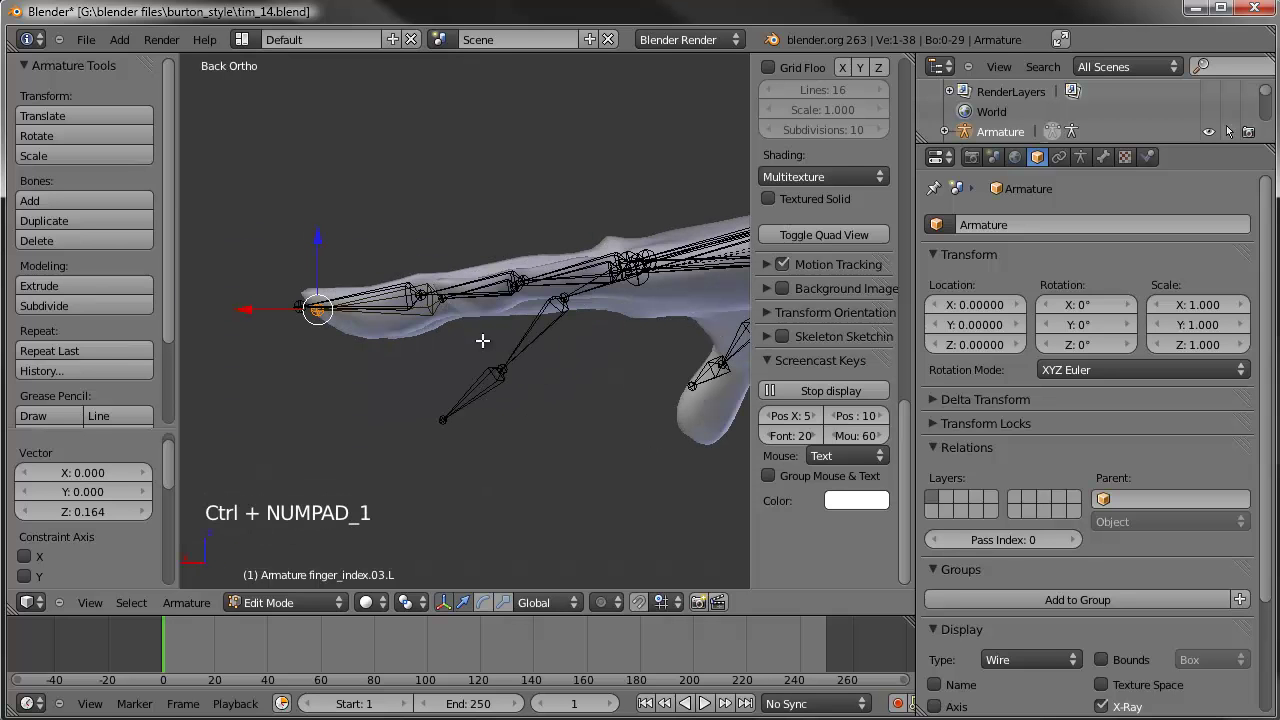
shift+middle_drag(483, 341, 406, 377)
right_click(484, 335)
key(g)
key(g)
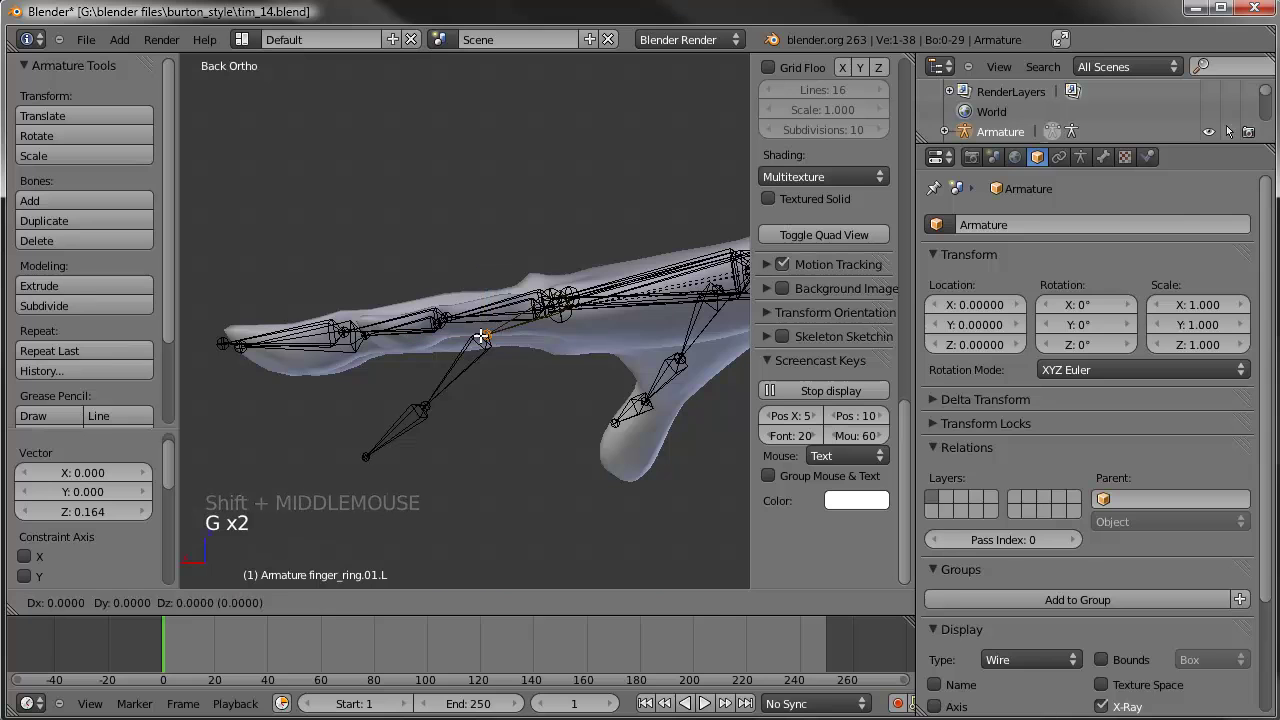
click(484, 311)
right_click(426, 406)
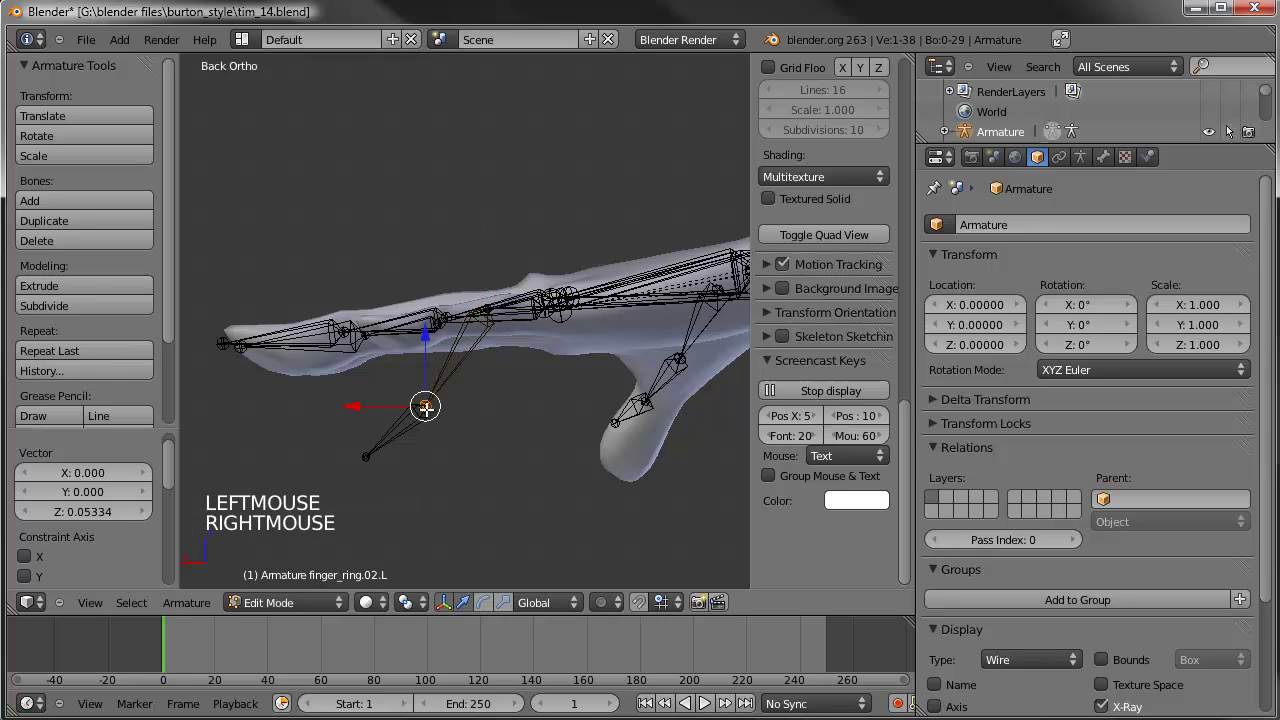
key(g)
key(g)
click(394, 436)
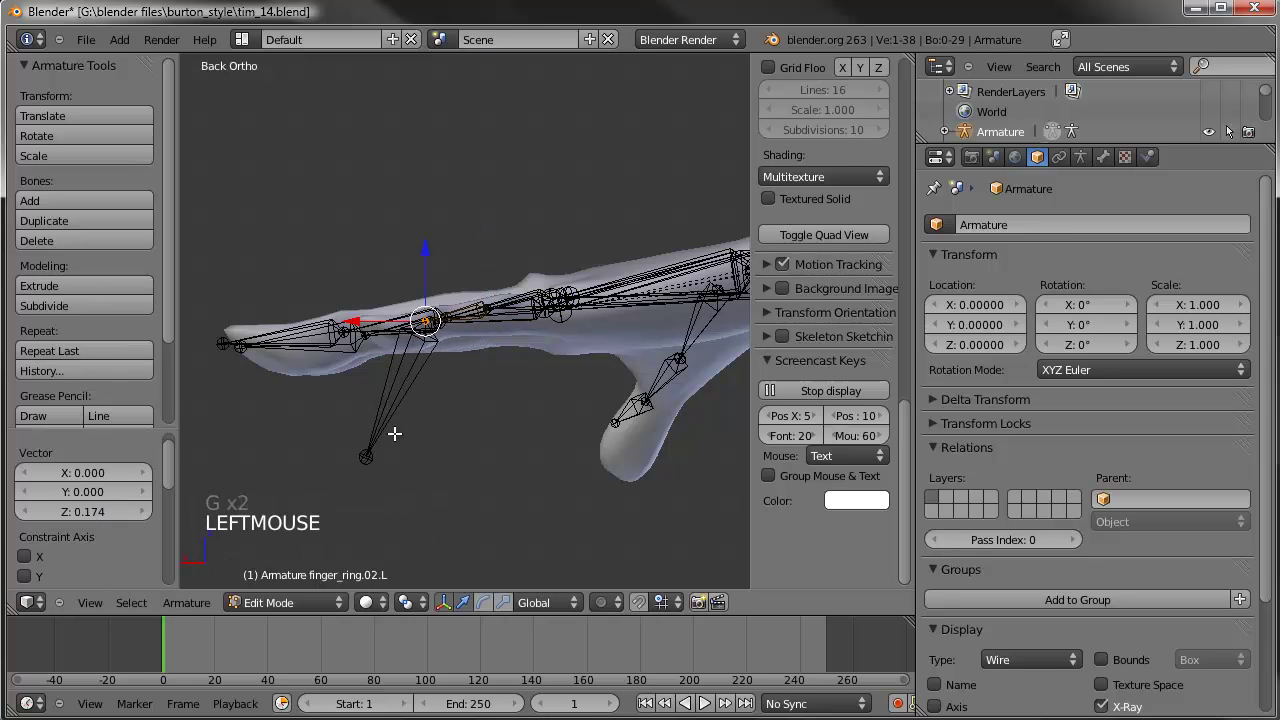
Step: Move the ring finger's tip 0.248 in Z
right_click(368, 450)
key(g)
key(g)
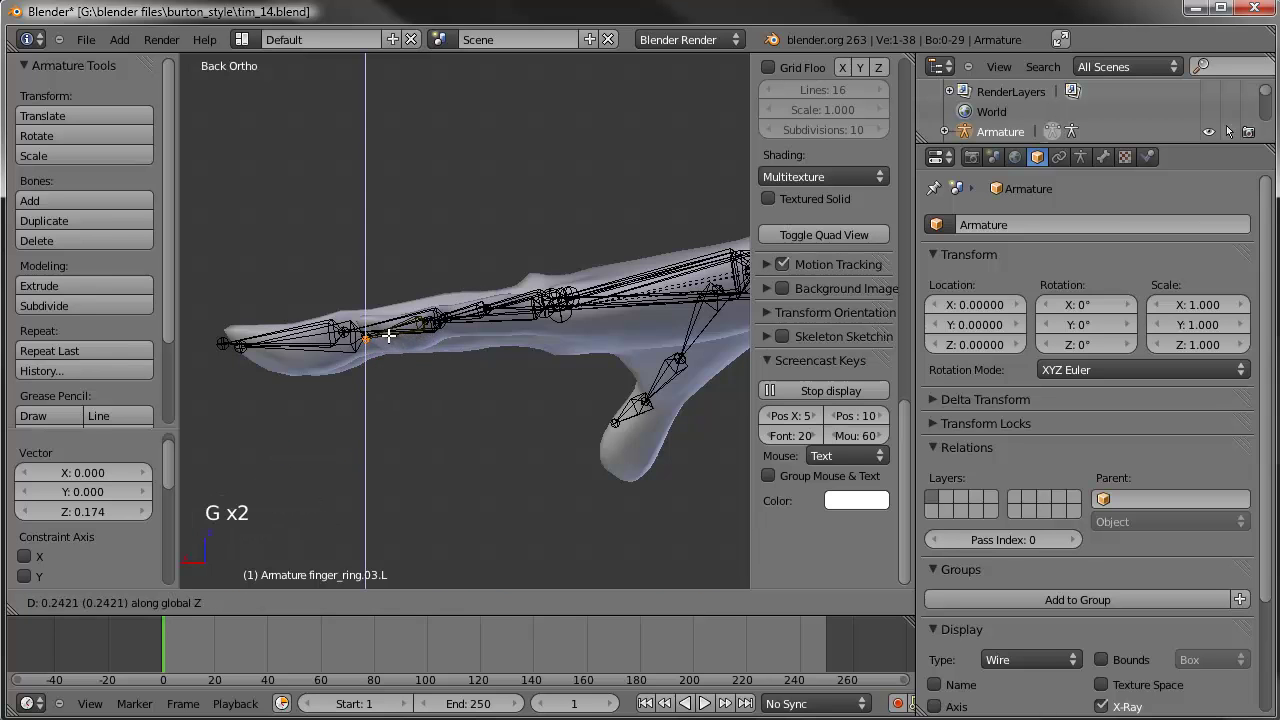
click(389, 333)
Step: From the top view, move the ring finger's second joint about -0.023 in X and -0.012 in Y, and its first joint about -0.014 and -0.002
middle_drag(389, 333, 507, 405)
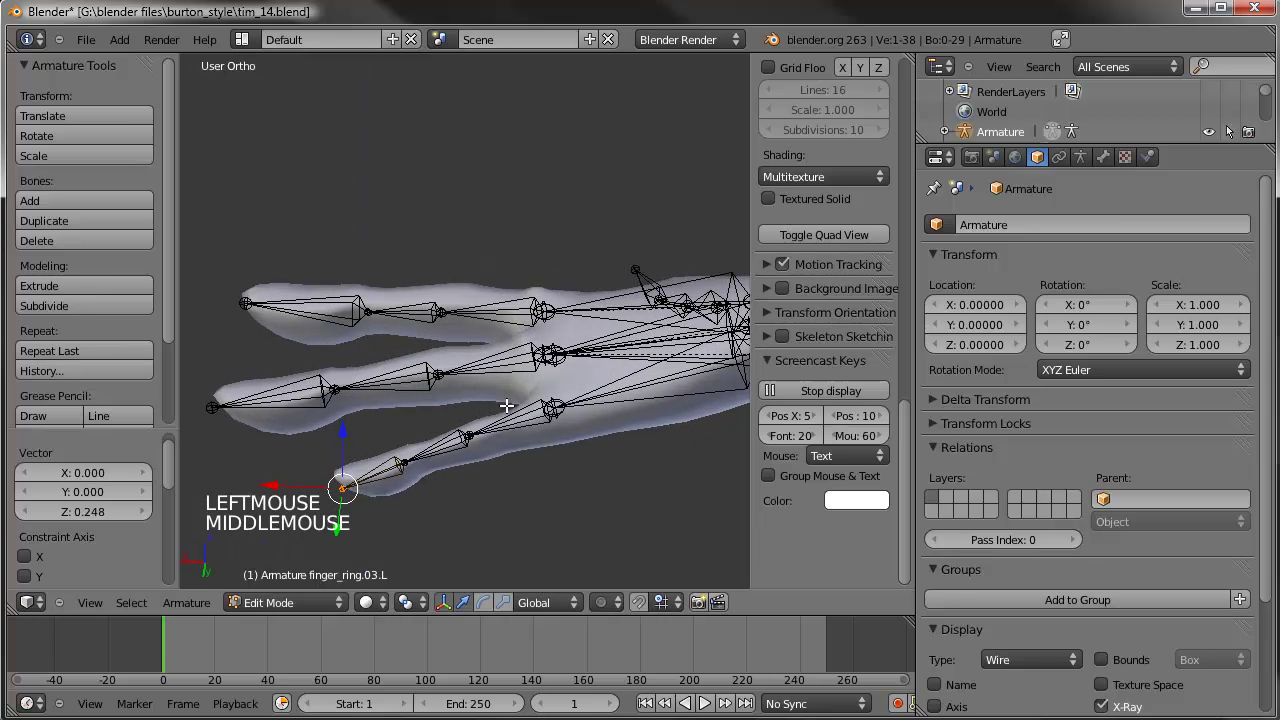
right_click(412, 465)
key(KP_7)
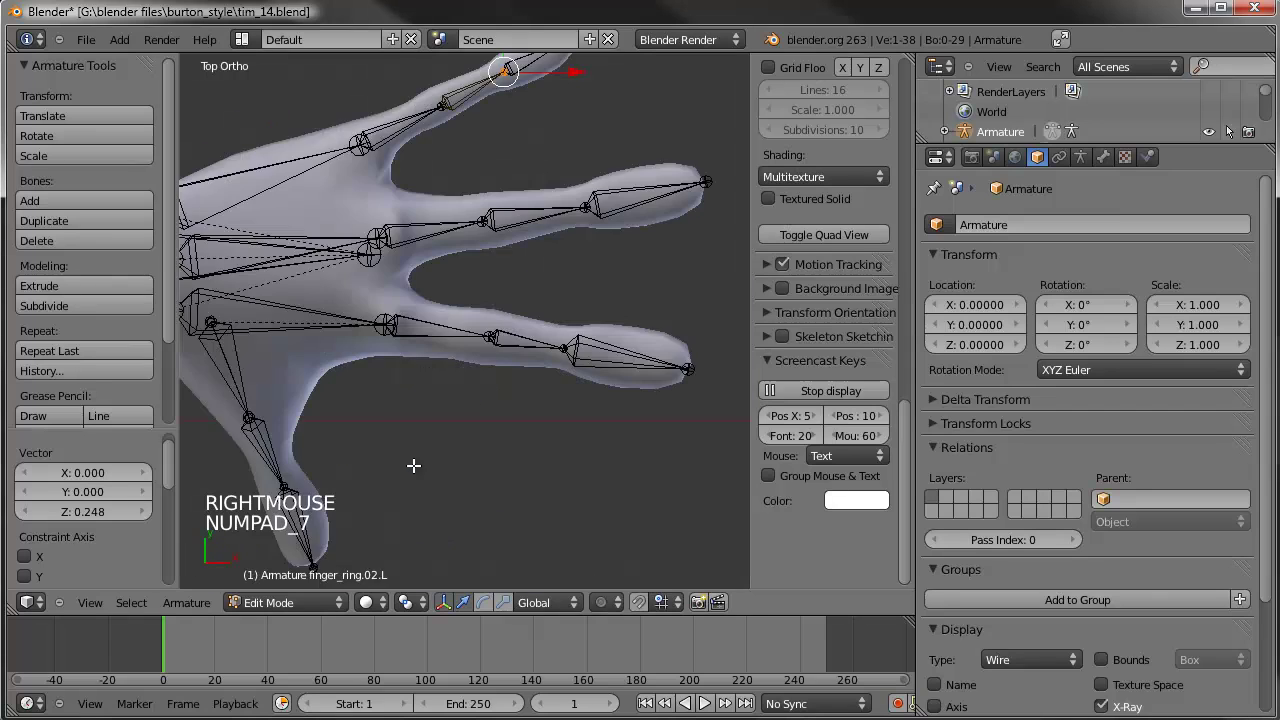
shift+middle_drag(454, 384, 511, 283)
scroll(511, 283, up, 2)
scroll(540, 194, up, 1)
key(g)
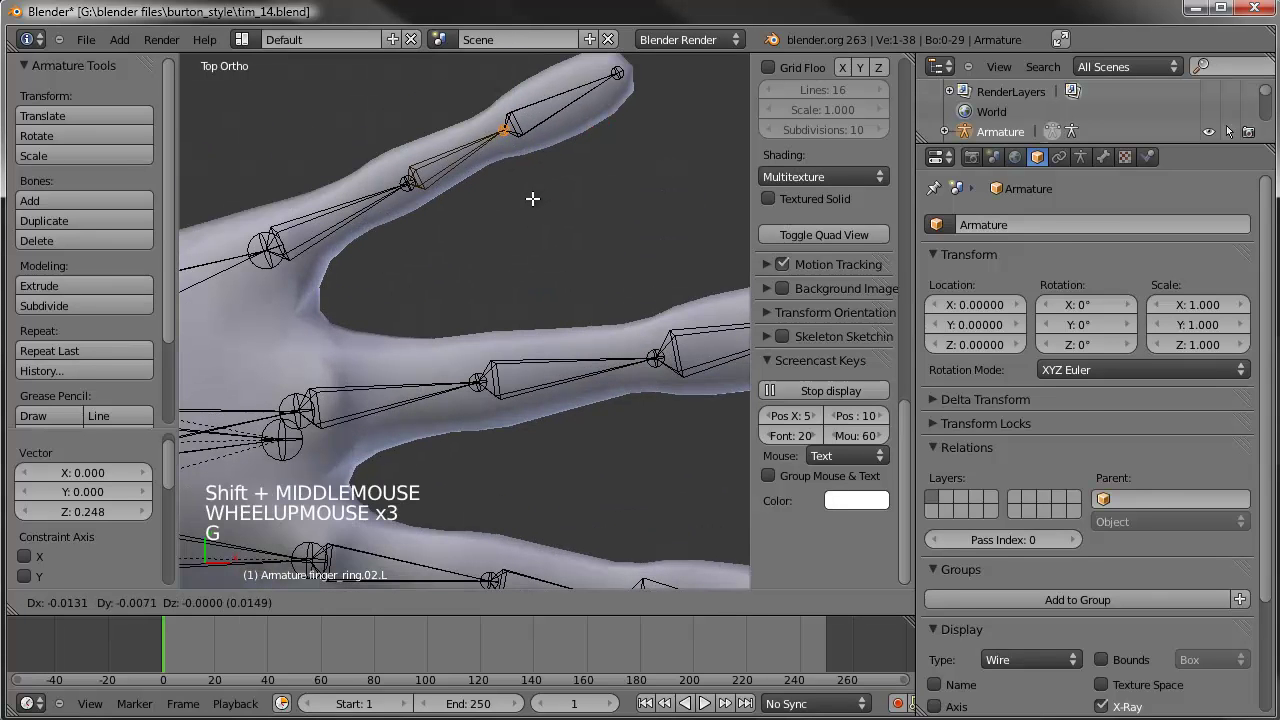
click(525, 201)
right_click(408, 177)
key(g)
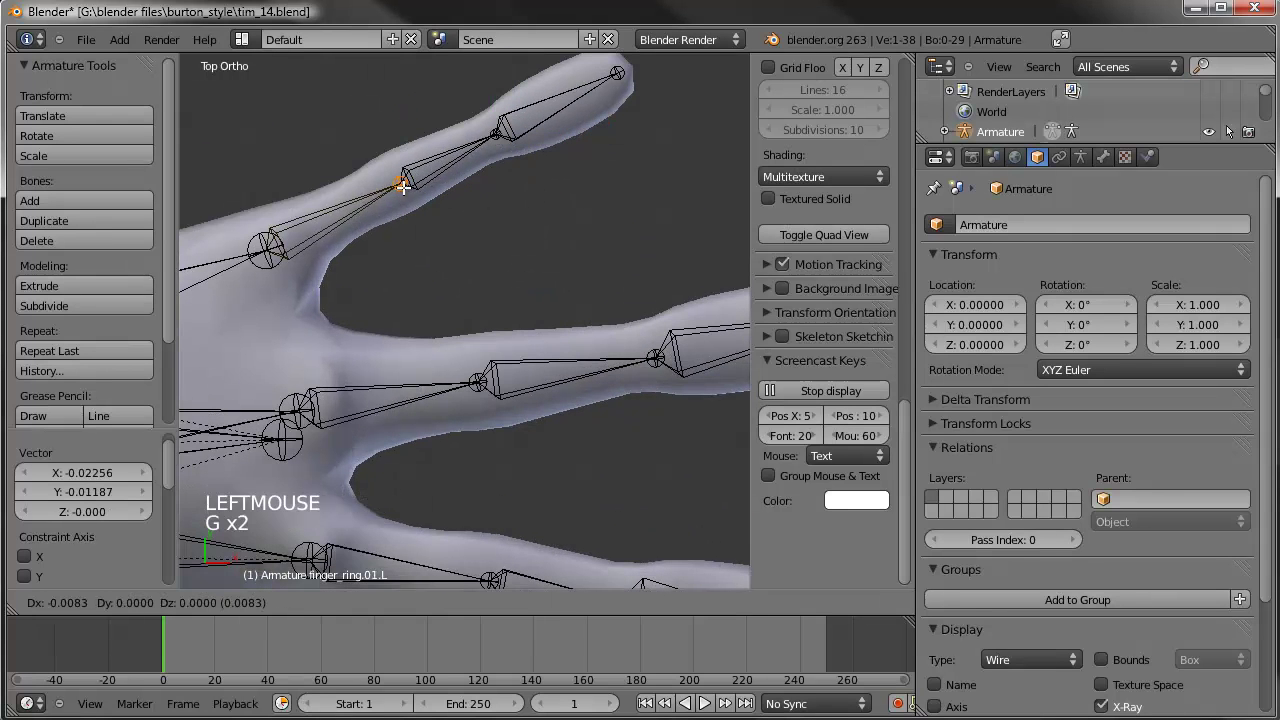
click(400, 187)
Step: From the front view, move the thumb bone's tip down toward the end of the thumb mesh
scroll(469, 271, down, 5)
shift+middle_drag(443, 429, 400, 185)
middle_drag(402, 276, 506, 386)
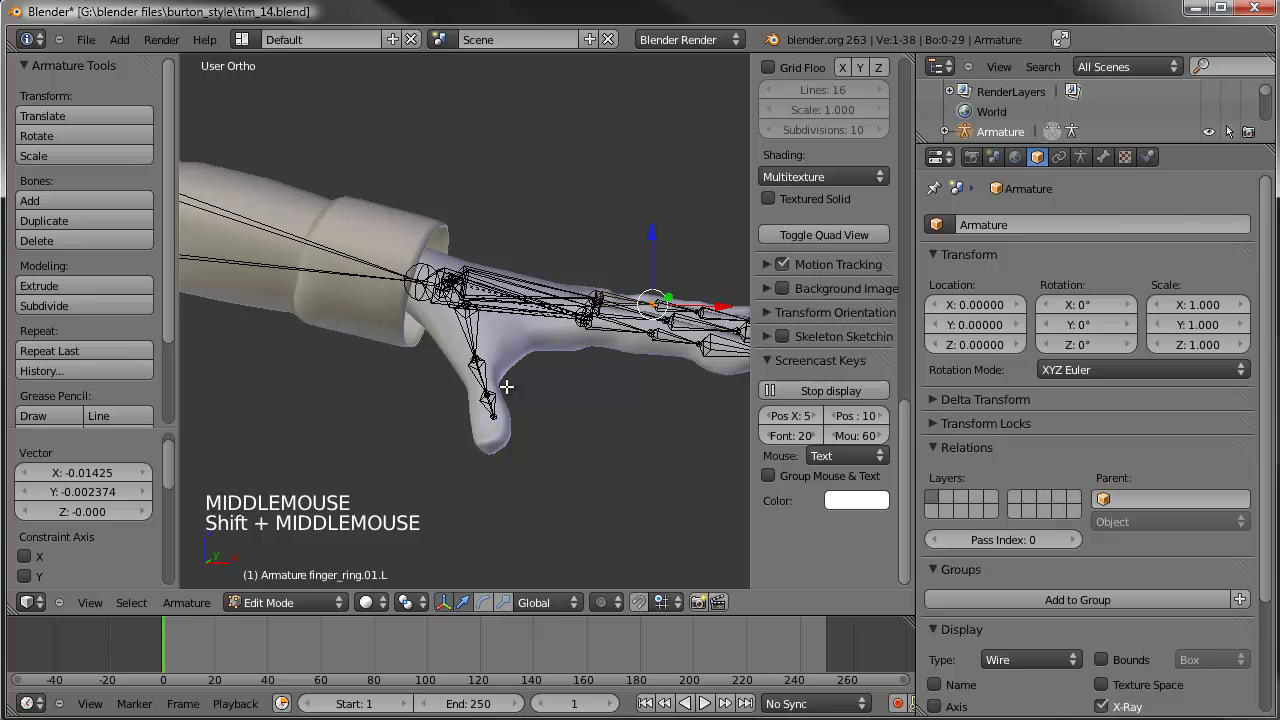
key(KP_1)
scroll(506, 386, up, 2)
right_click(558, 452)
key(g)
key(g)
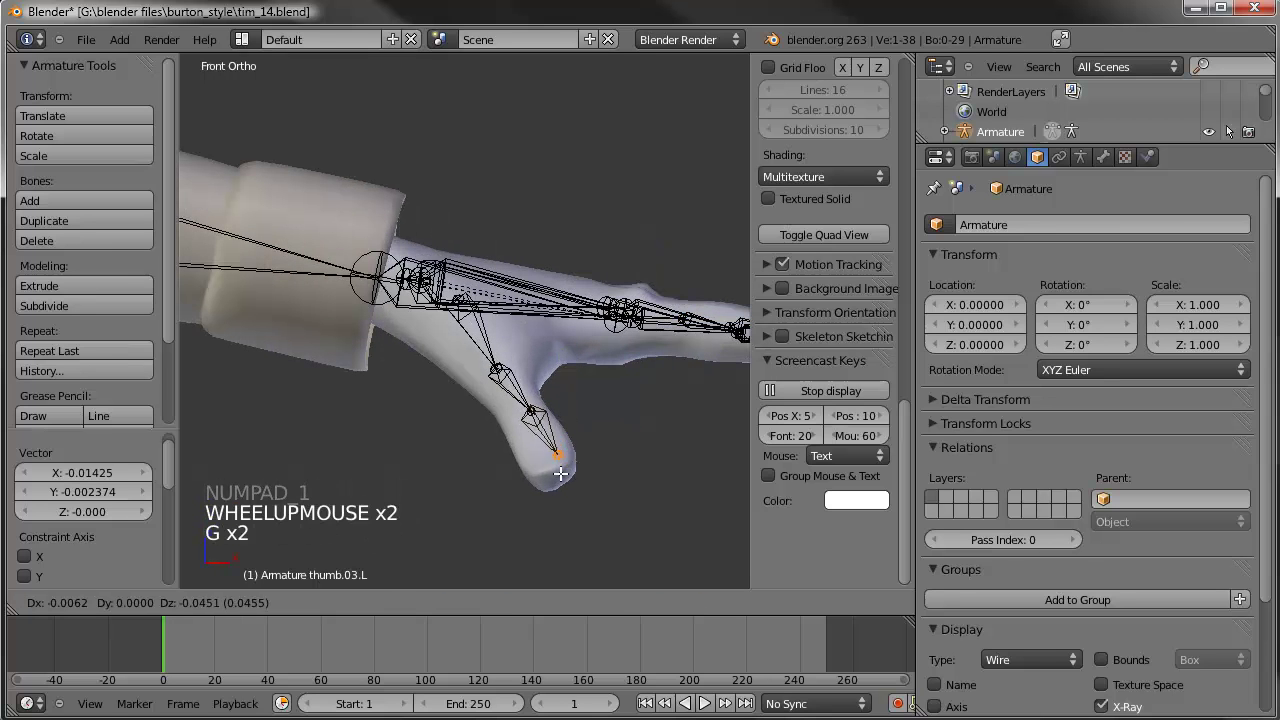
click(560, 490)
Step: Adjust the thumb's outer joint to the mesh and move its inner joint about -0.004 in X and -0.002 in Z
right_click(524, 418)
key(g)
key(g)
click(522, 422)
right_click(500, 367)
key(g)
key(g)
click(498, 369)
middle_drag(610, 400, 599, 364)
middle_drag(561, 420, 609, 528)
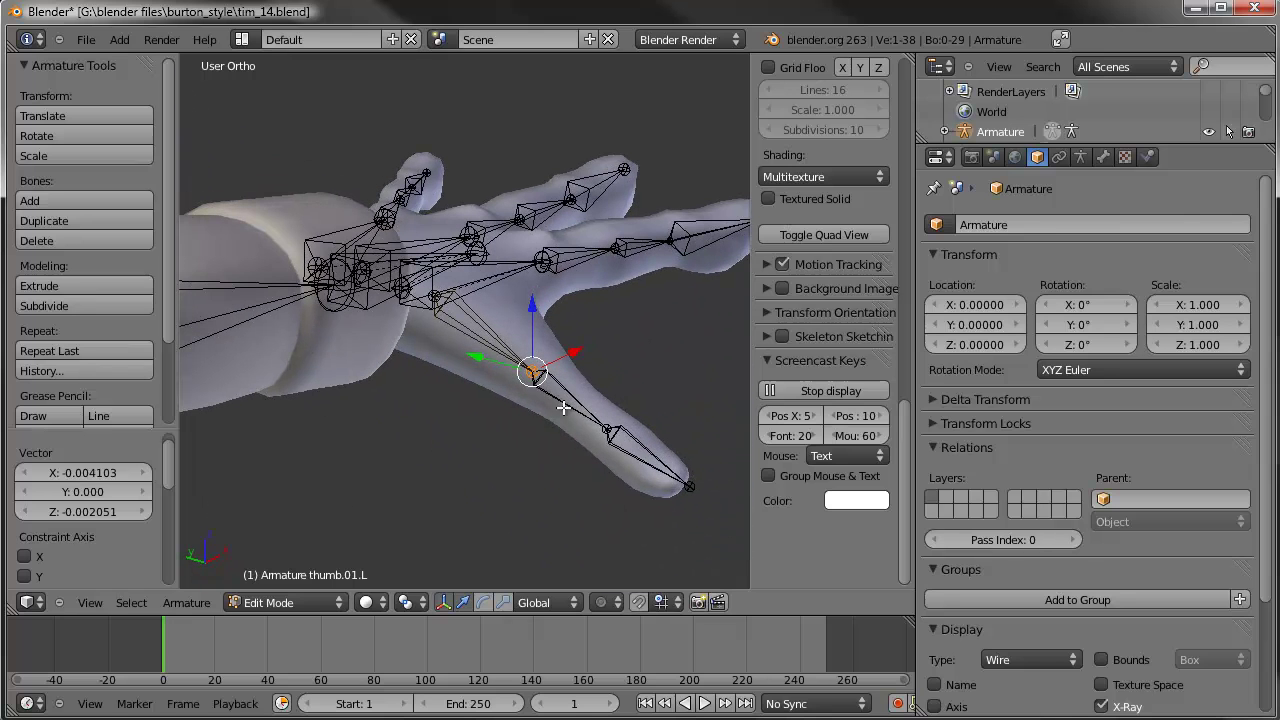
scroll(639, 468, down, 2)
middle_drag(646, 437, 700, 425)
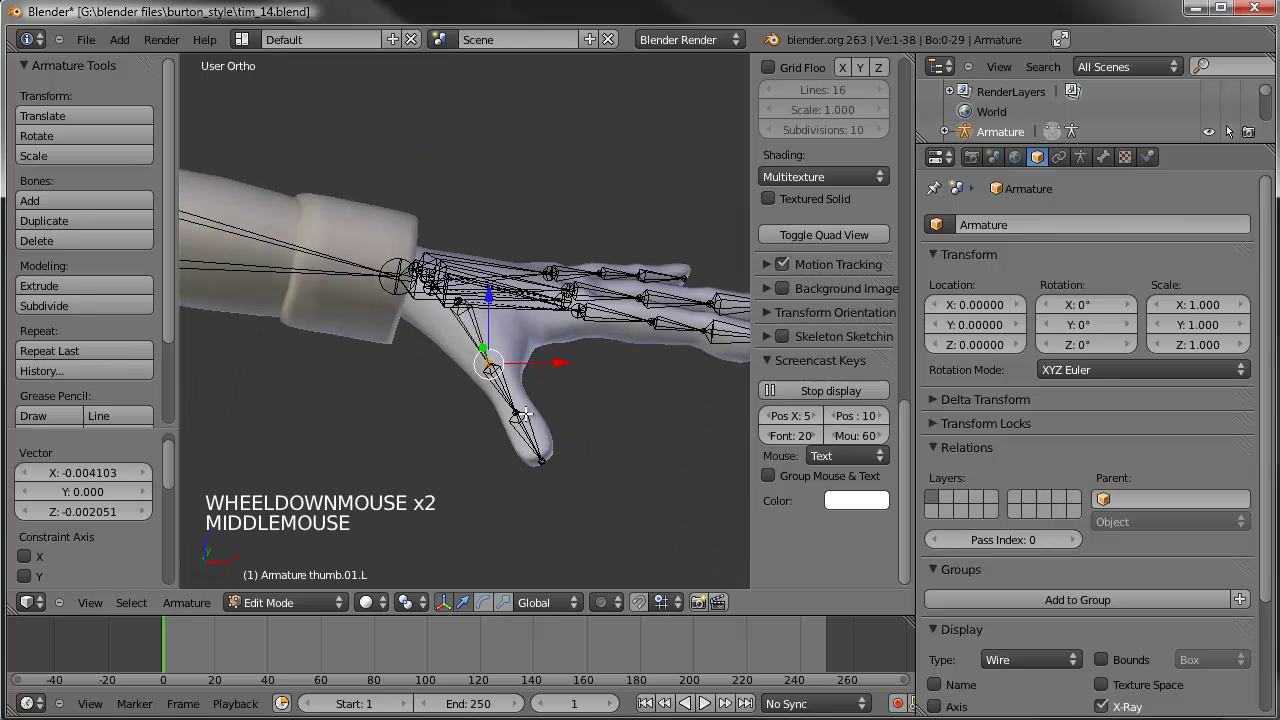
Step: Set the armature's bone display type to B-Bone
click(1077, 157)
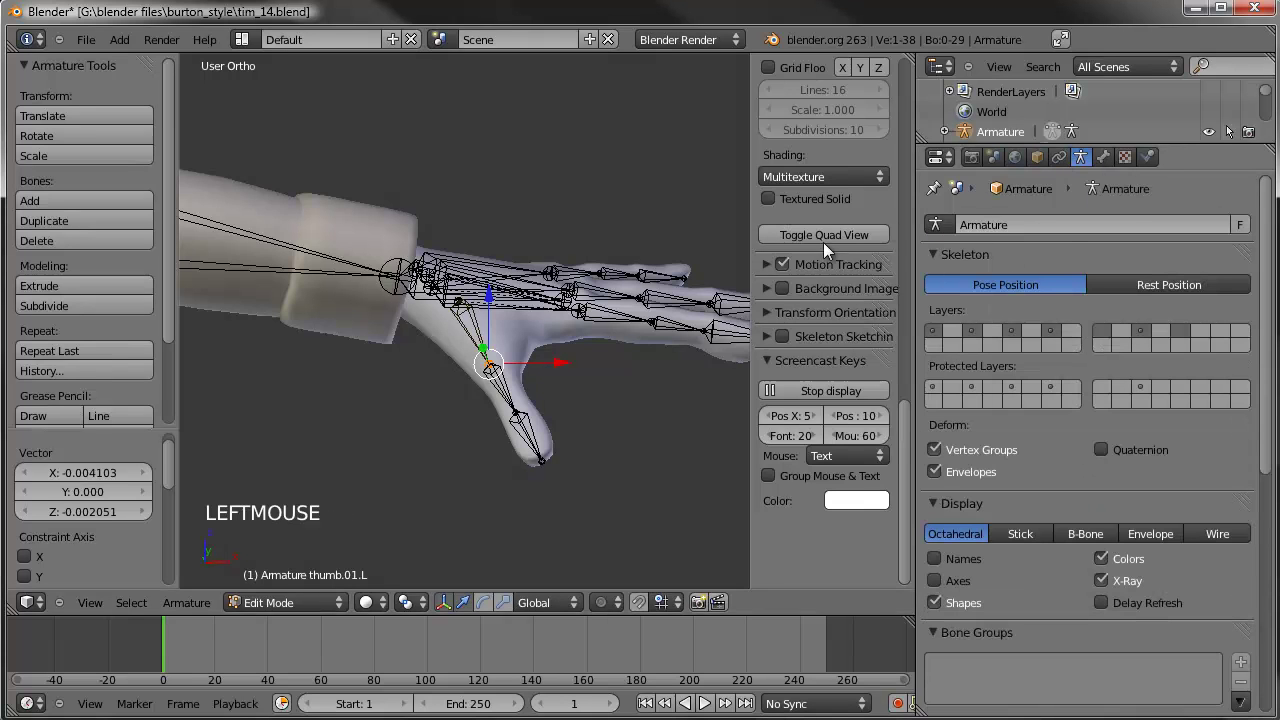
click(1081, 537)
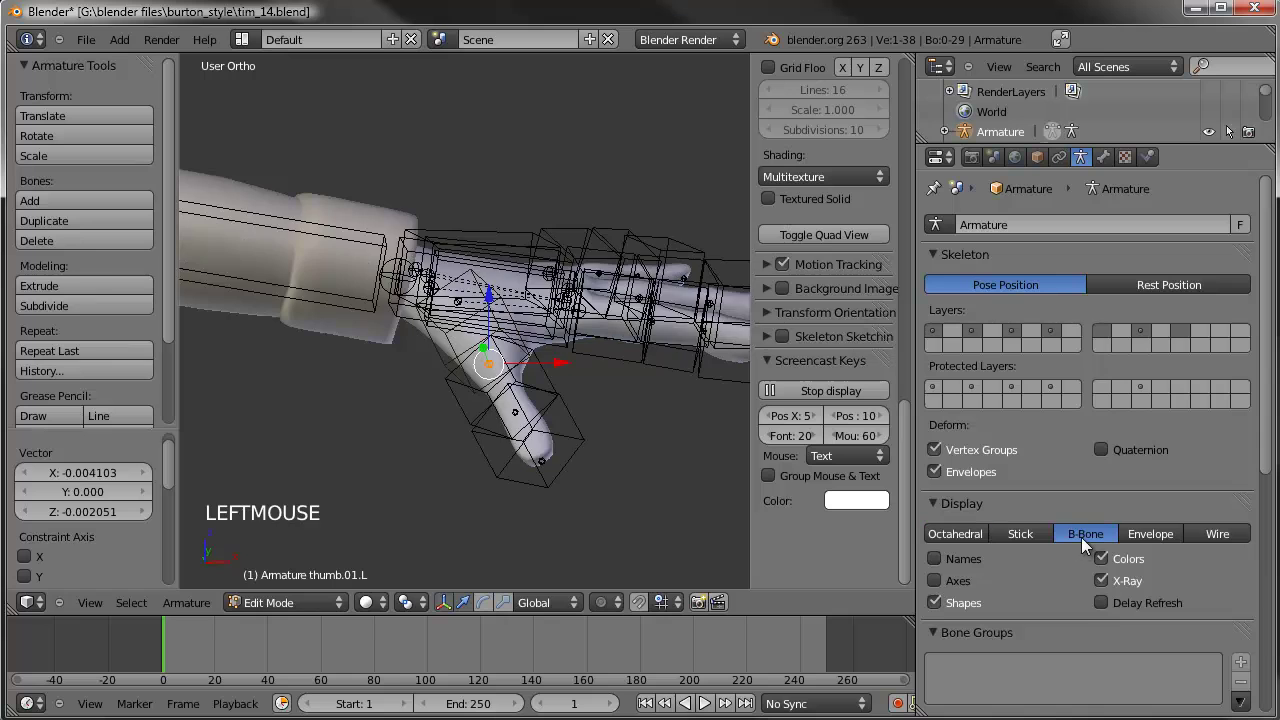
scroll(383, 322, down, 2)
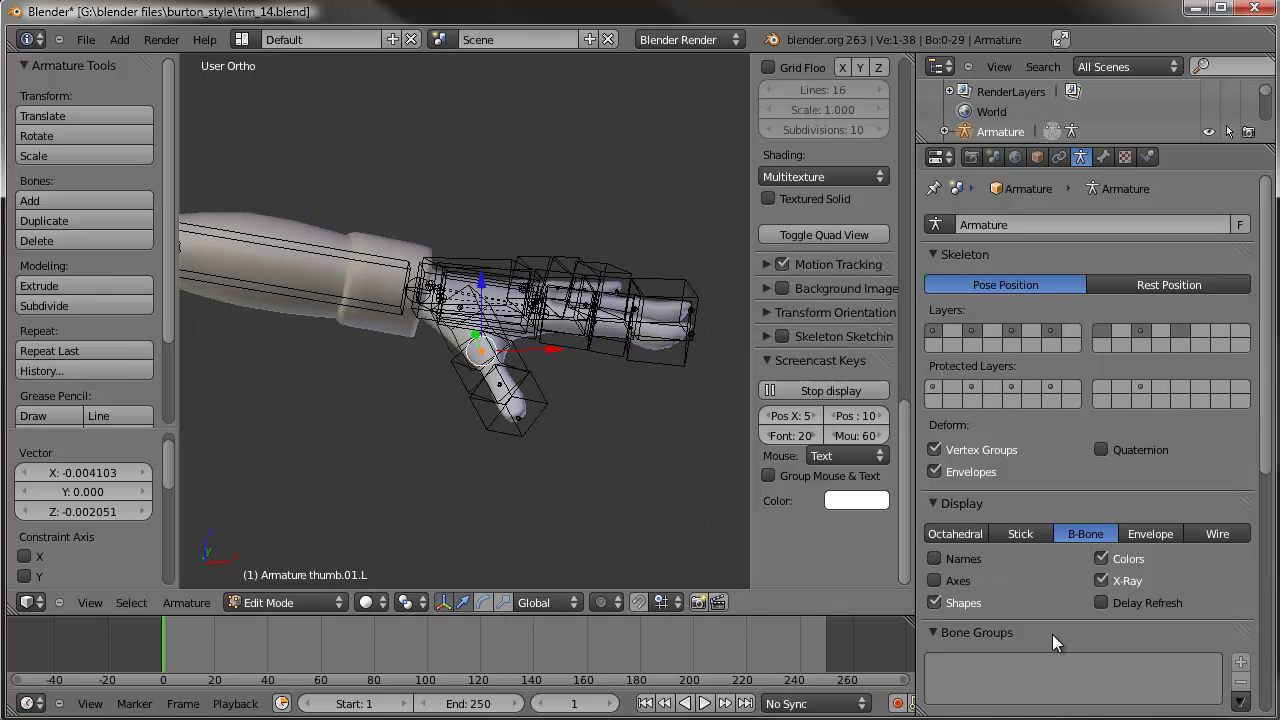
Step: Select all bones and scale their B-Bone display size to about 0.454
key(a)
key(a)
key(a)
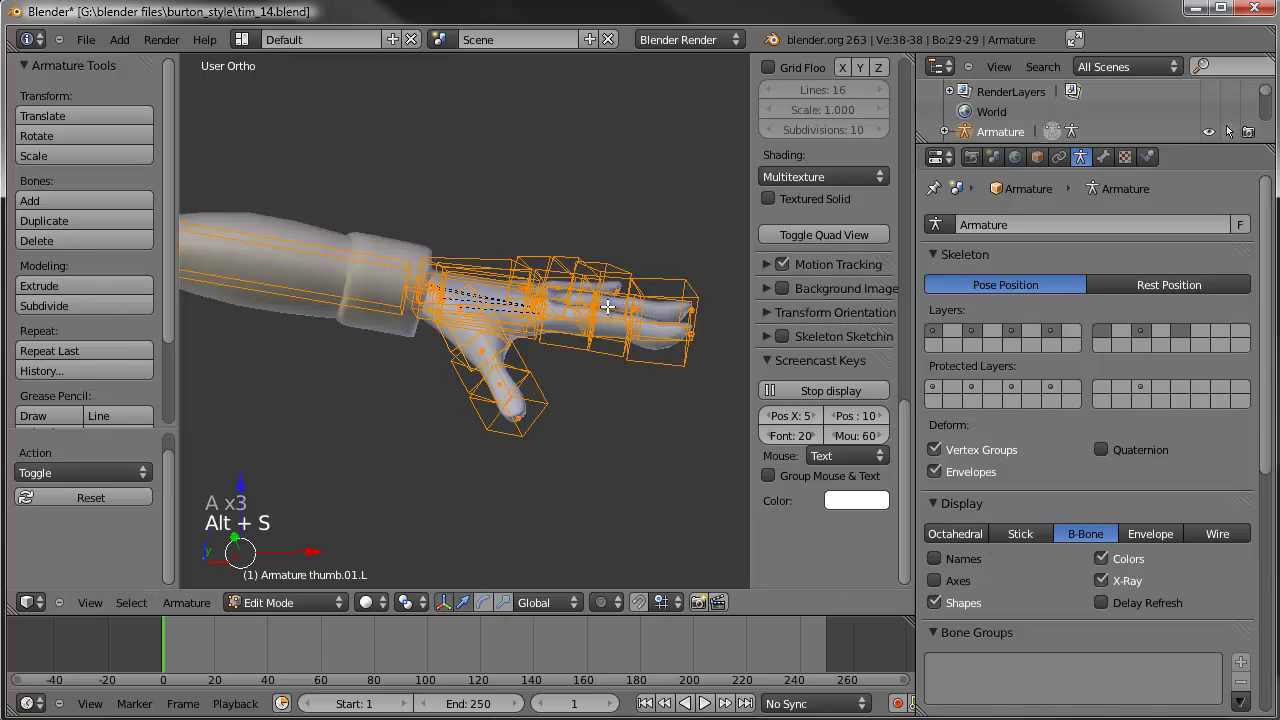
key(ctrl+alt+s)
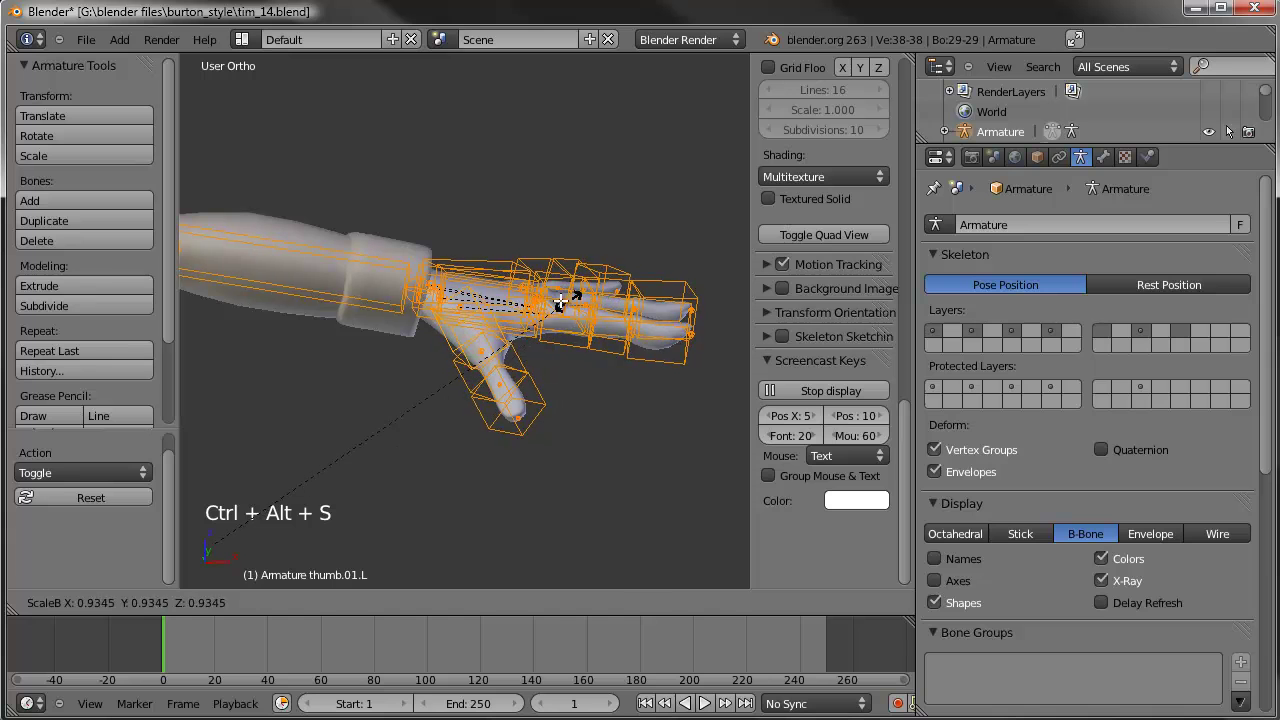
click(290, 350)
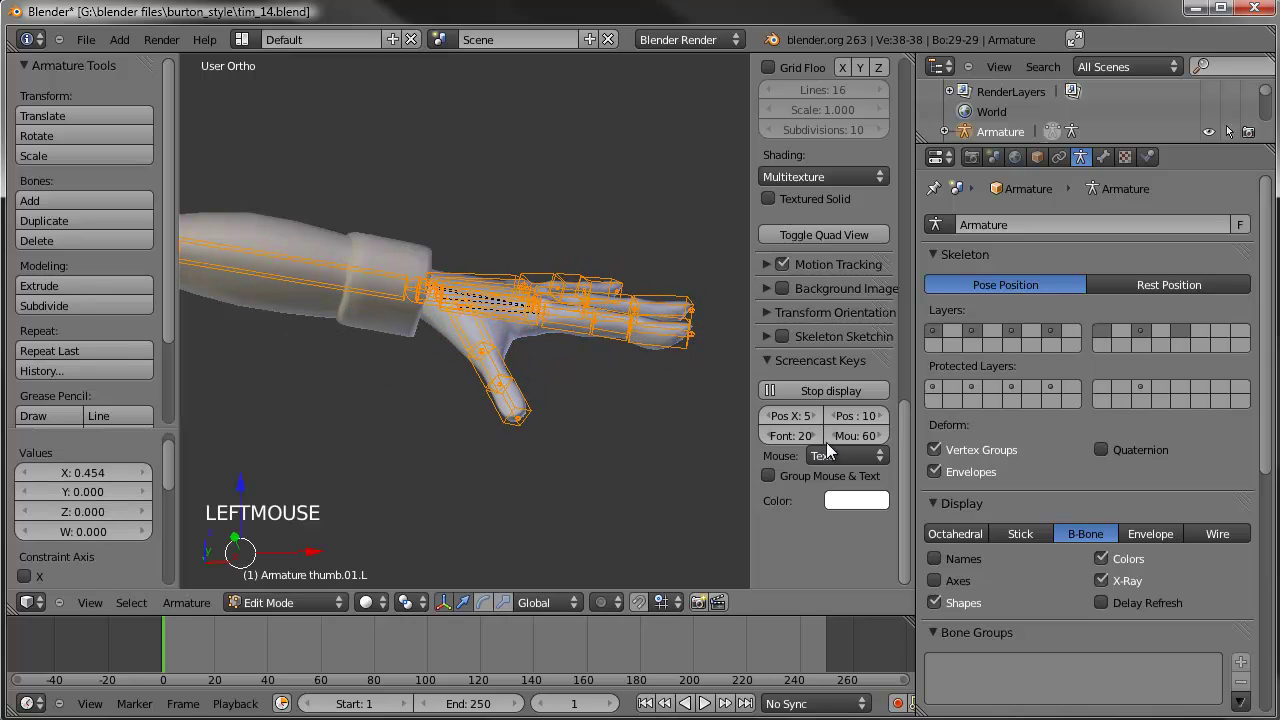
Step: Turn on the display of bone axes for the armature and view the hand up close
click(936, 581)
scroll(490, 380, down, 1)
scroll(502, 388, up, 5)
shift+middle_drag(502, 388, 435, 334)
scroll(497, 385, down, 2)
scroll(424, 385, up, 3)
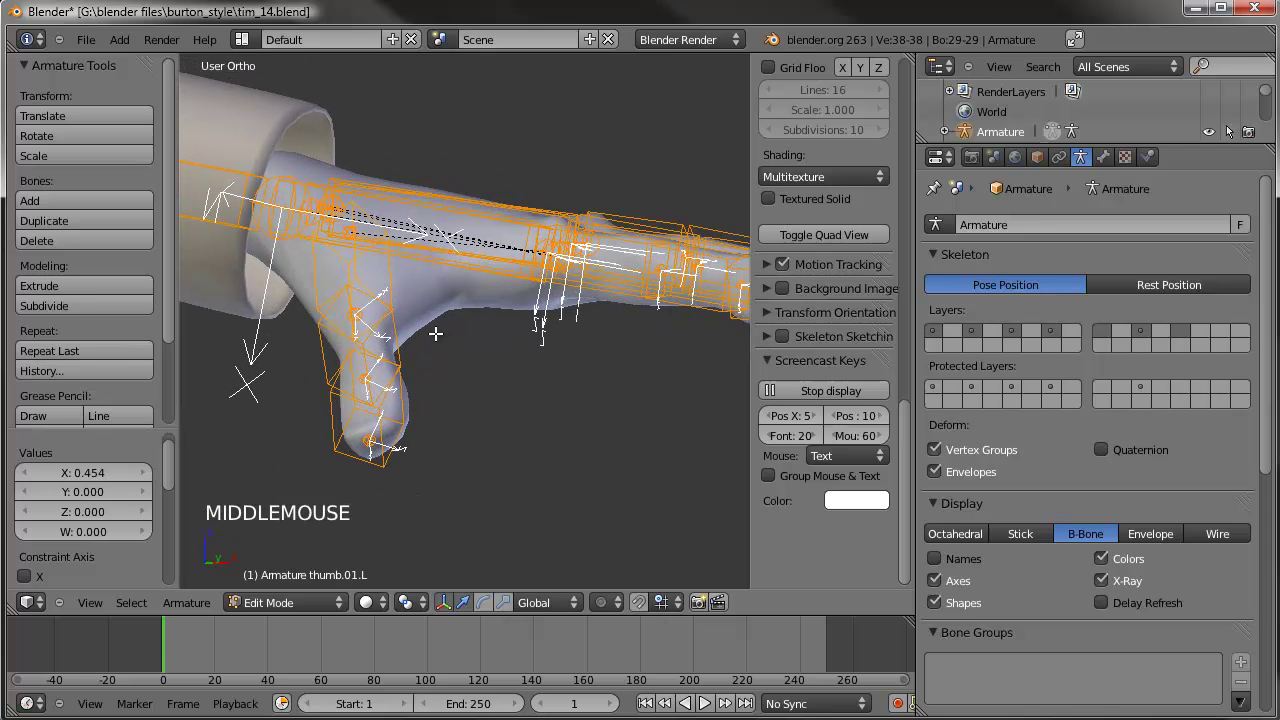
Step: Correct the roll of the thumb's two outer bones, rolling the middle bone about 0.265 and the tip bone about 0.434
right_click(402, 336)
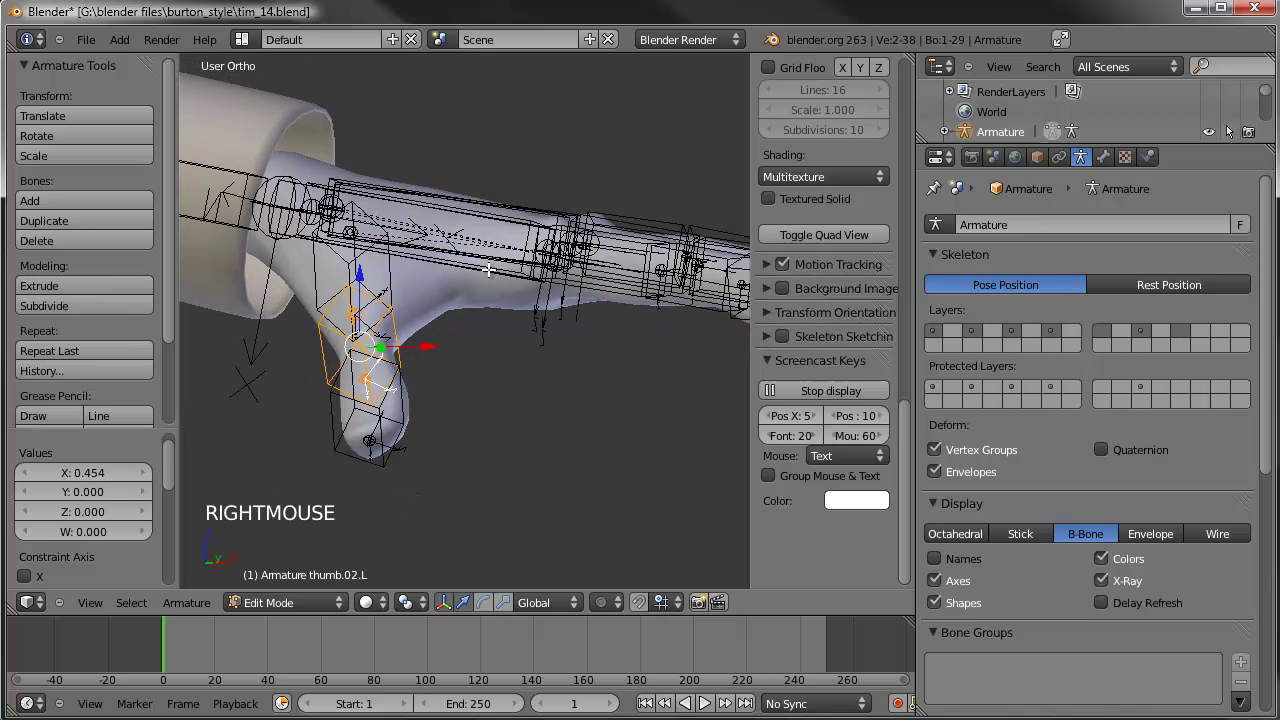
key(ctrl+r)
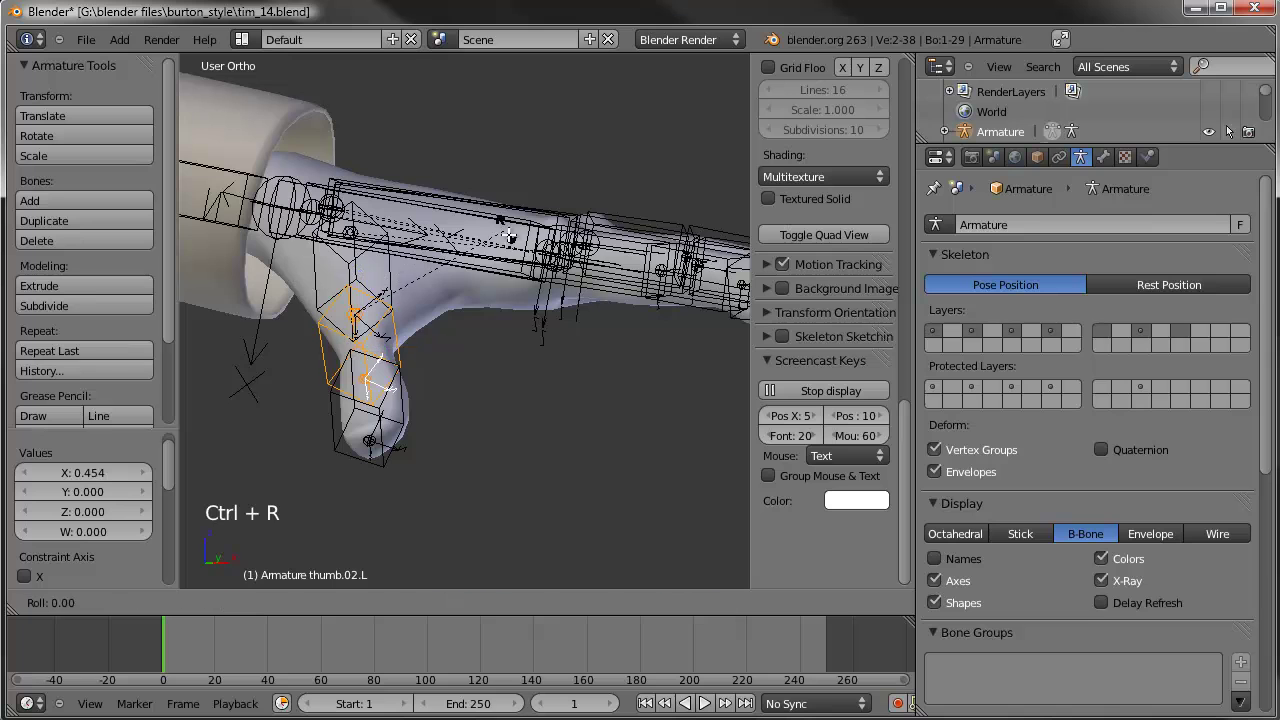
click(520, 268)
right_click(400, 400)
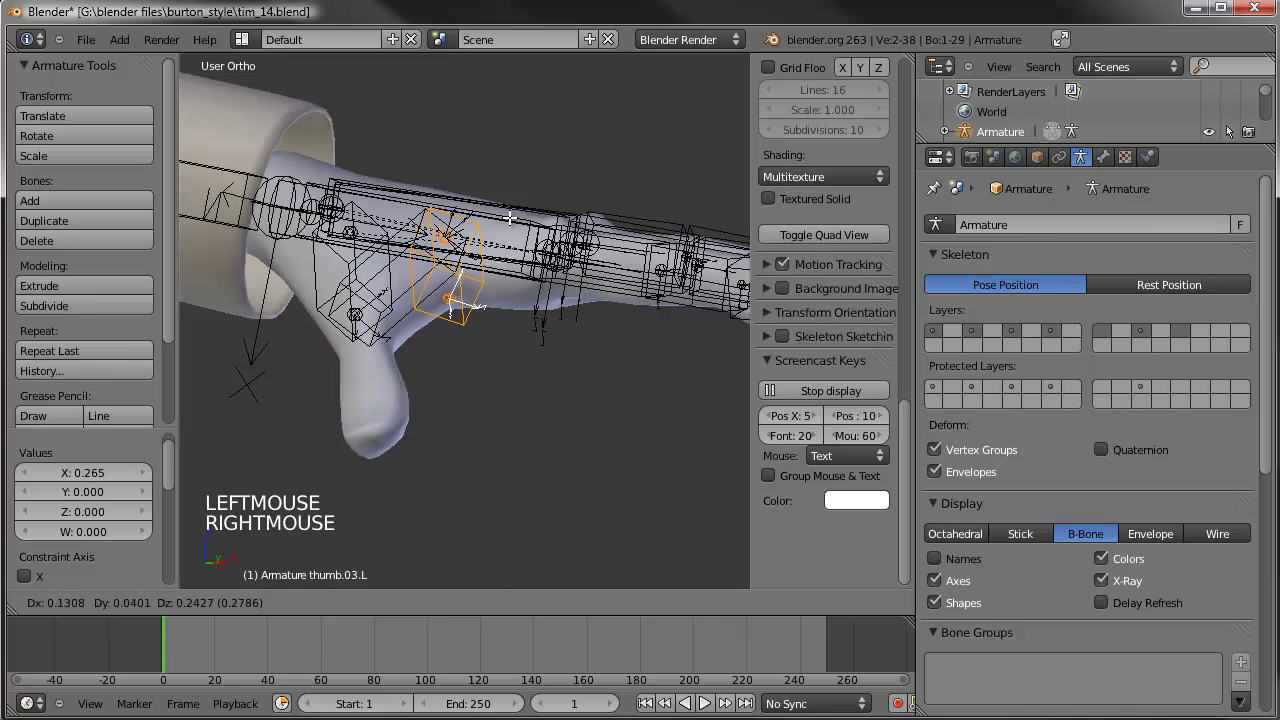
key(ctrl+r)
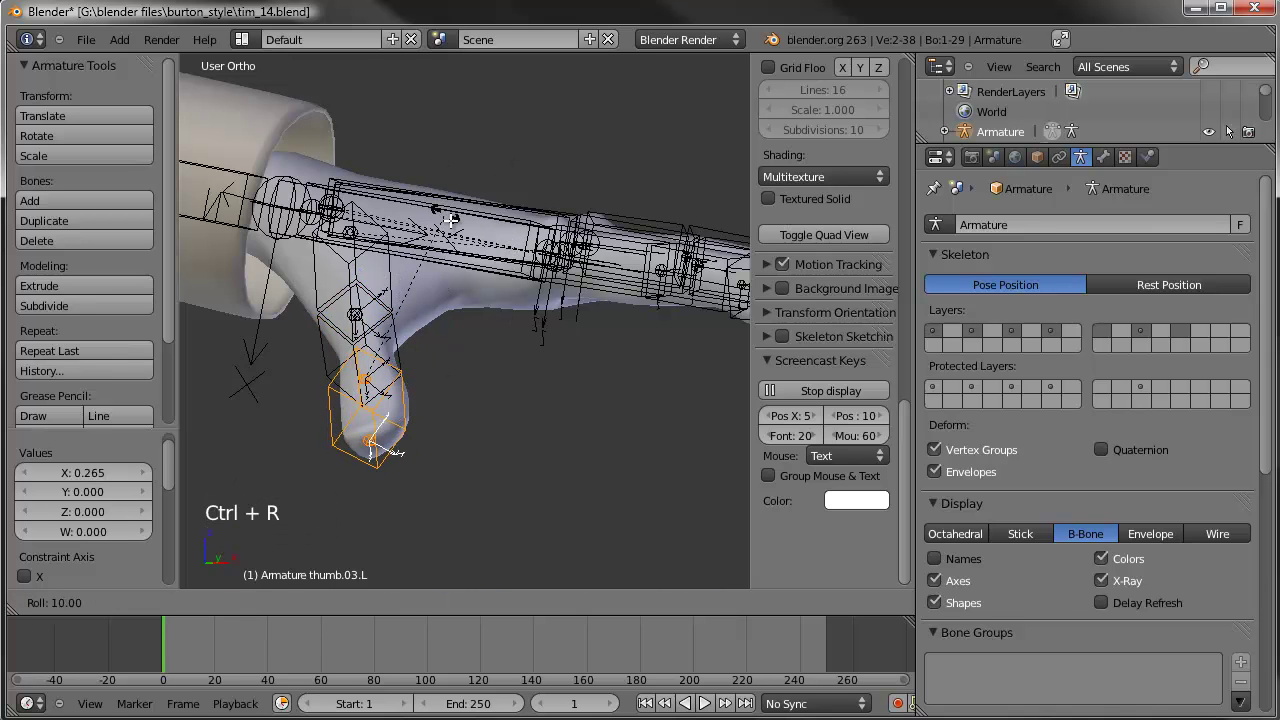
click(468, 250)
scroll(438, 281, down, 1)
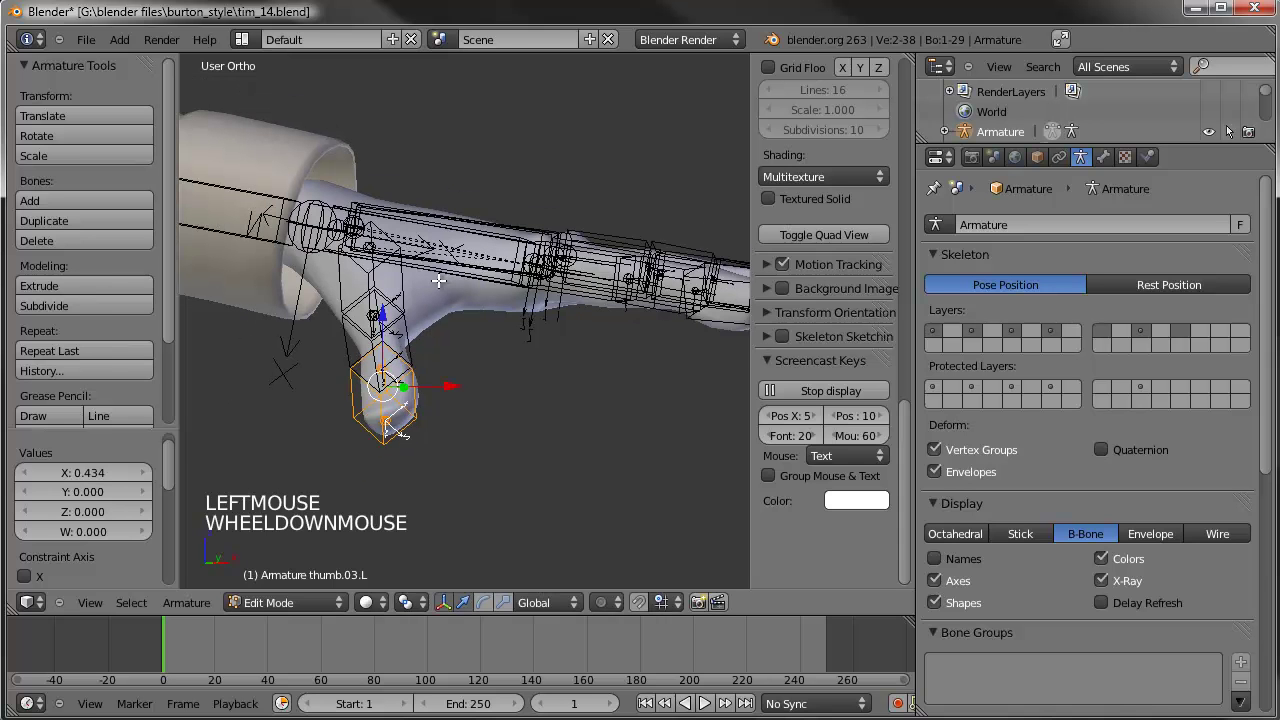
Step: Deselect the bones, set the armature's bone display type to Octahedral and turn off the display of bone axes
key(a)
scroll(510, 274, down, 1)
middle_drag(510, 274, 429, 414)
scroll(531, 343, down, 3)
middle_drag(531, 343, 690, 275)
click(955, 533)
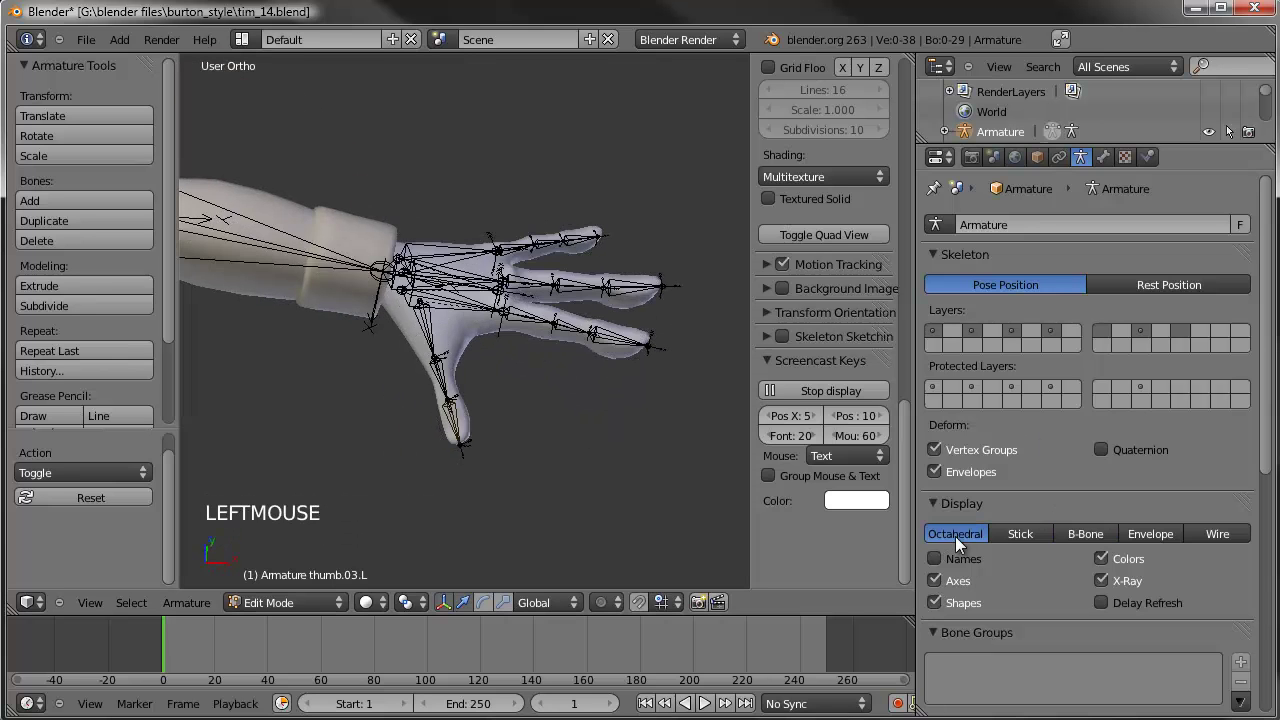
scroll(409, 363, down, 3)
shift+middle_drag(409, 363, 434, 417)
click(956, 582)
Step: In the right side view, move the upper joint of the ribs bone about 0.061 in Y and 0.066 in Z
key(KP_3)
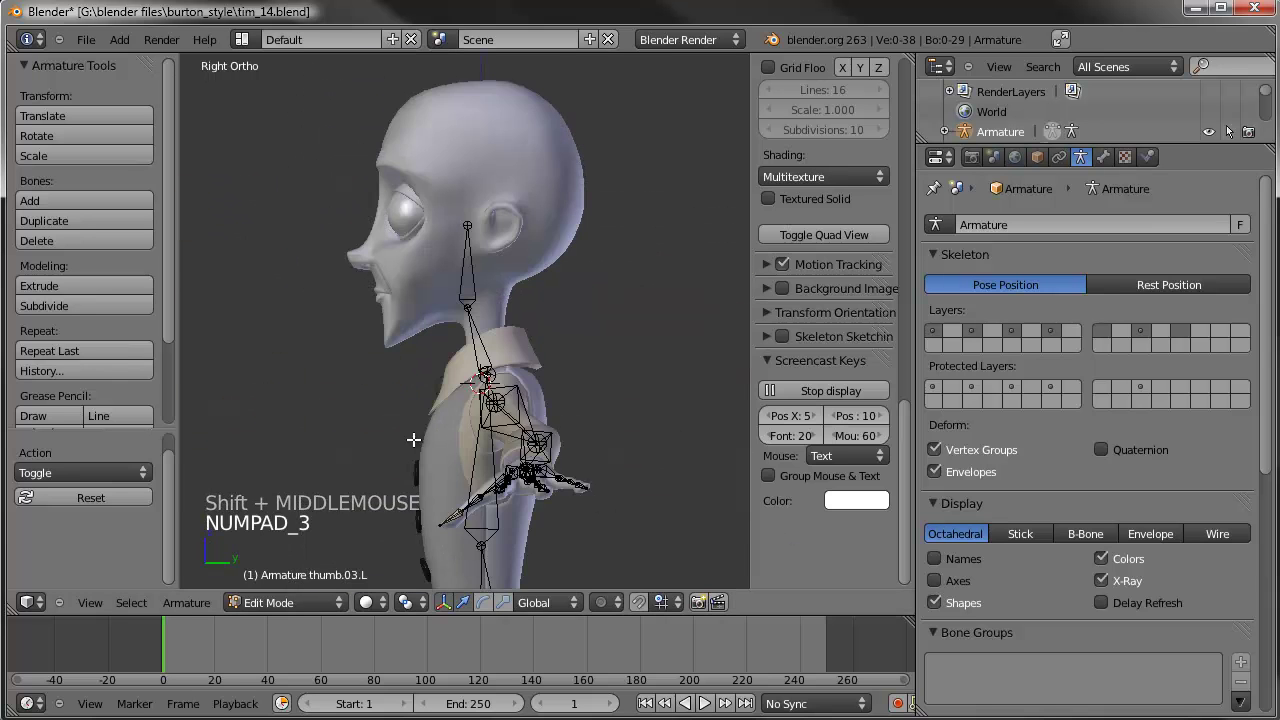
scroll(469, 387, up, 2)
right_click(497, 398)
key(g)
key(g)
right_click(505, 396)
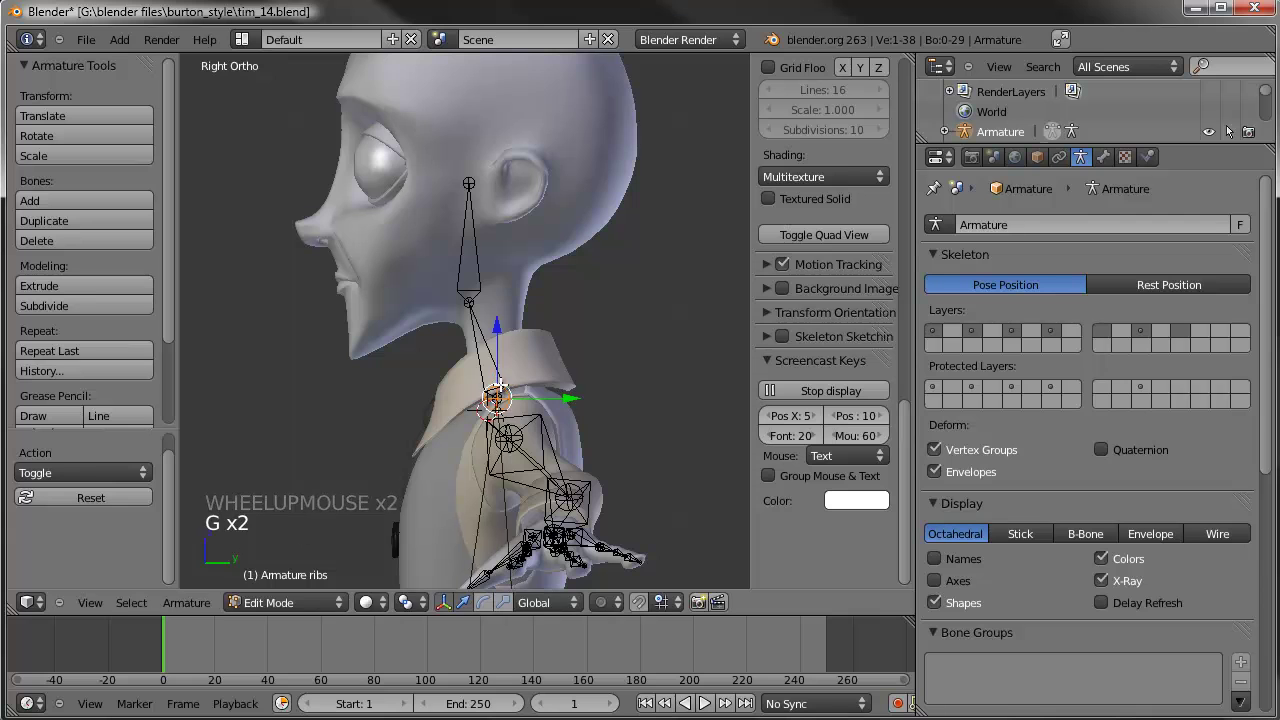
key(g)
key(g)
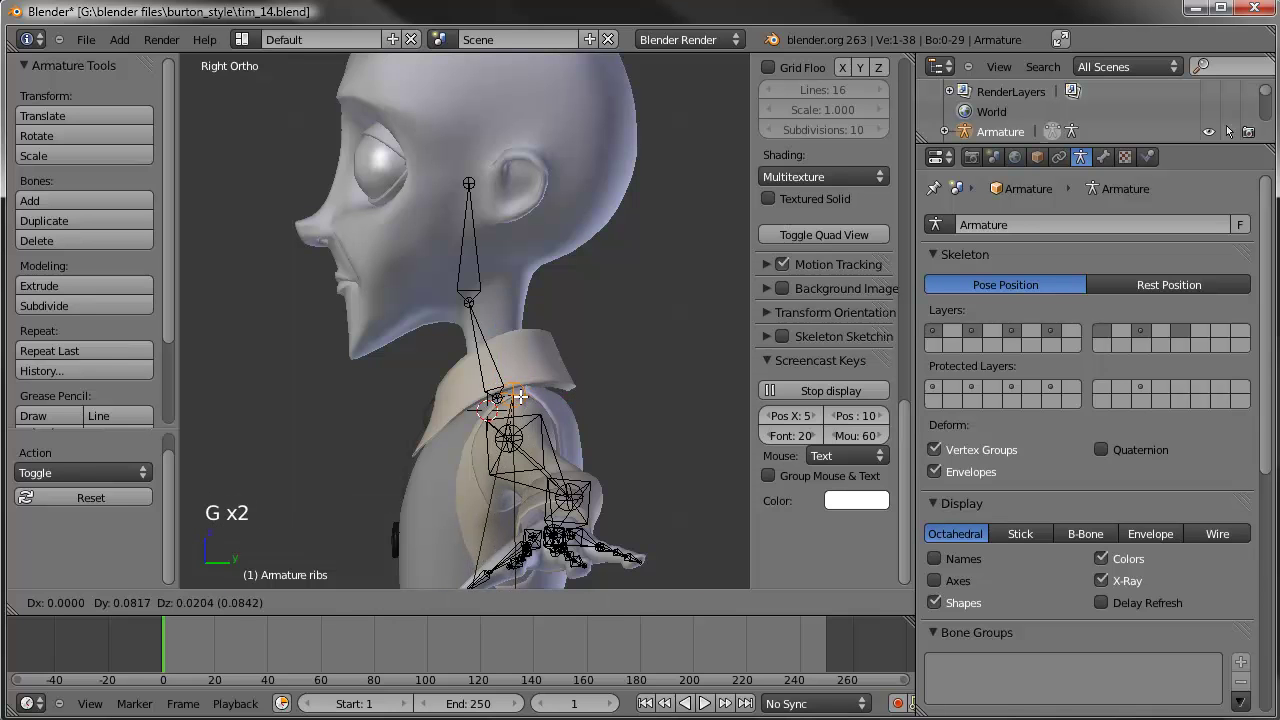
click(513, 391)
Step: Move the lower joint of the neck bone about 0.056 in Y and 0.071 in Z to meet the ribs bone
right_click(508, 388)
key(g)
key(g)
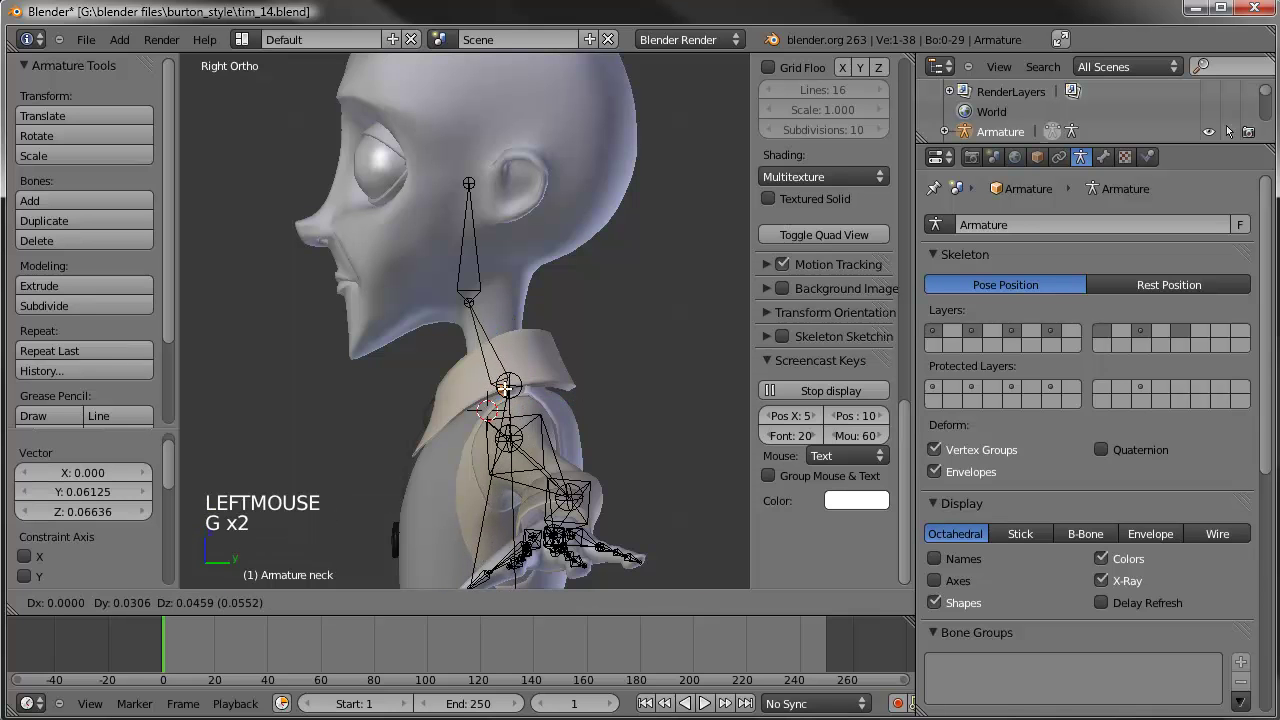
click(508, 385)
Step: Move the whole head bone about 0.087 in Y and 0.077 in Z, and shift its base joint about 0.010 in Y and -0.010 in Z
right_click(471, 297)
key(g)
key(g)
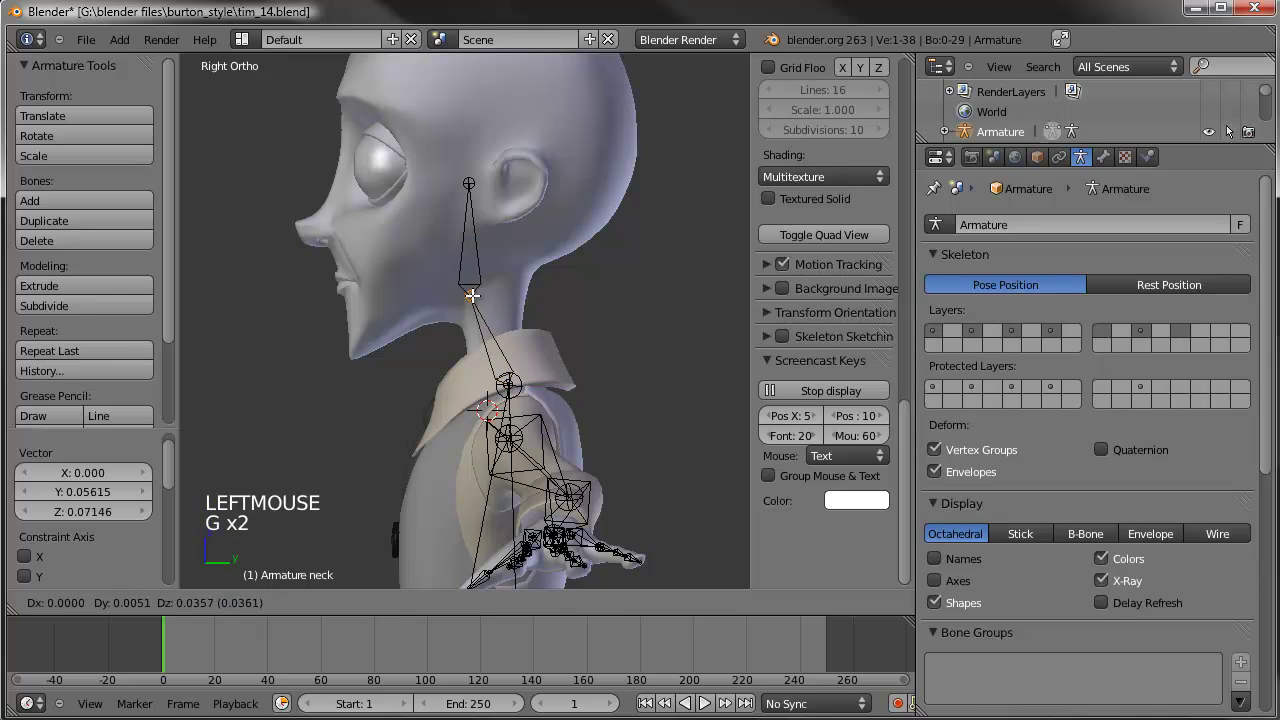
right_click(472, 295)
right_click(477, 261)
key(g)
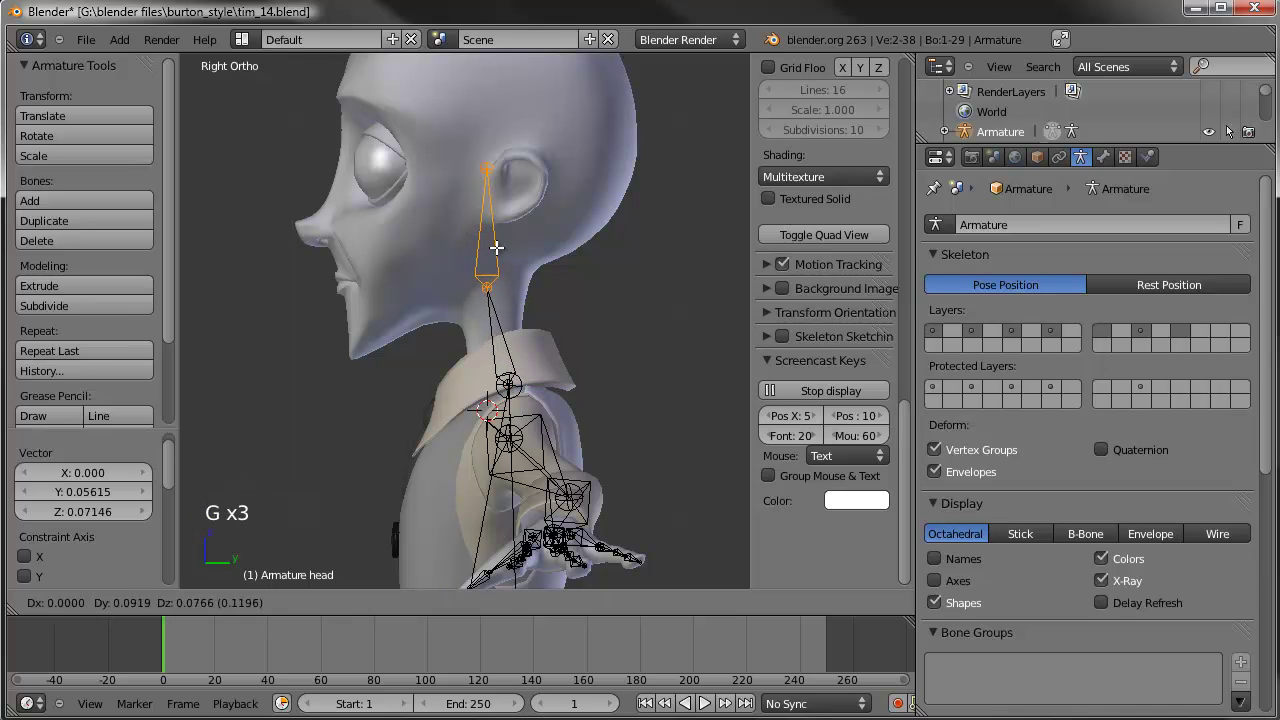
click(493, 247)
right_click(487, 288)
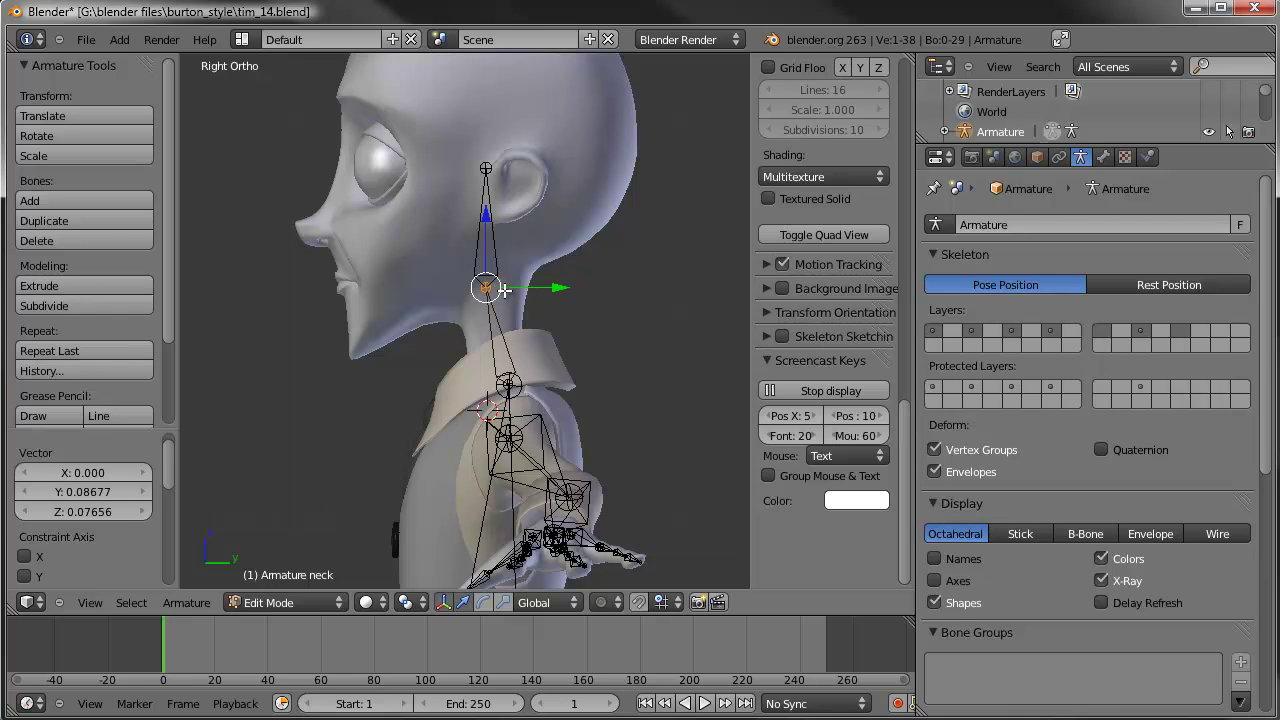
key(g)
click(488, 292)
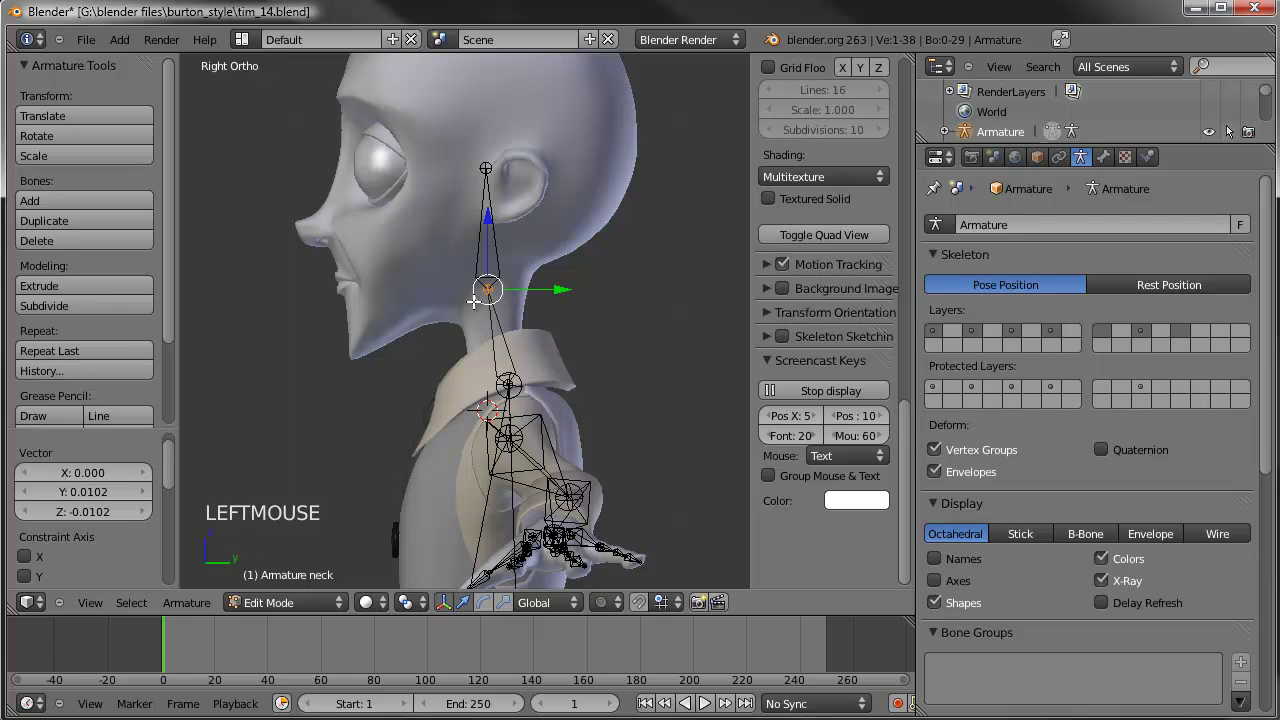
Step: Raise the whole head bone so that its base sits just below ear level
right_click(478, 215)
right_click(490, 268)
key(g)
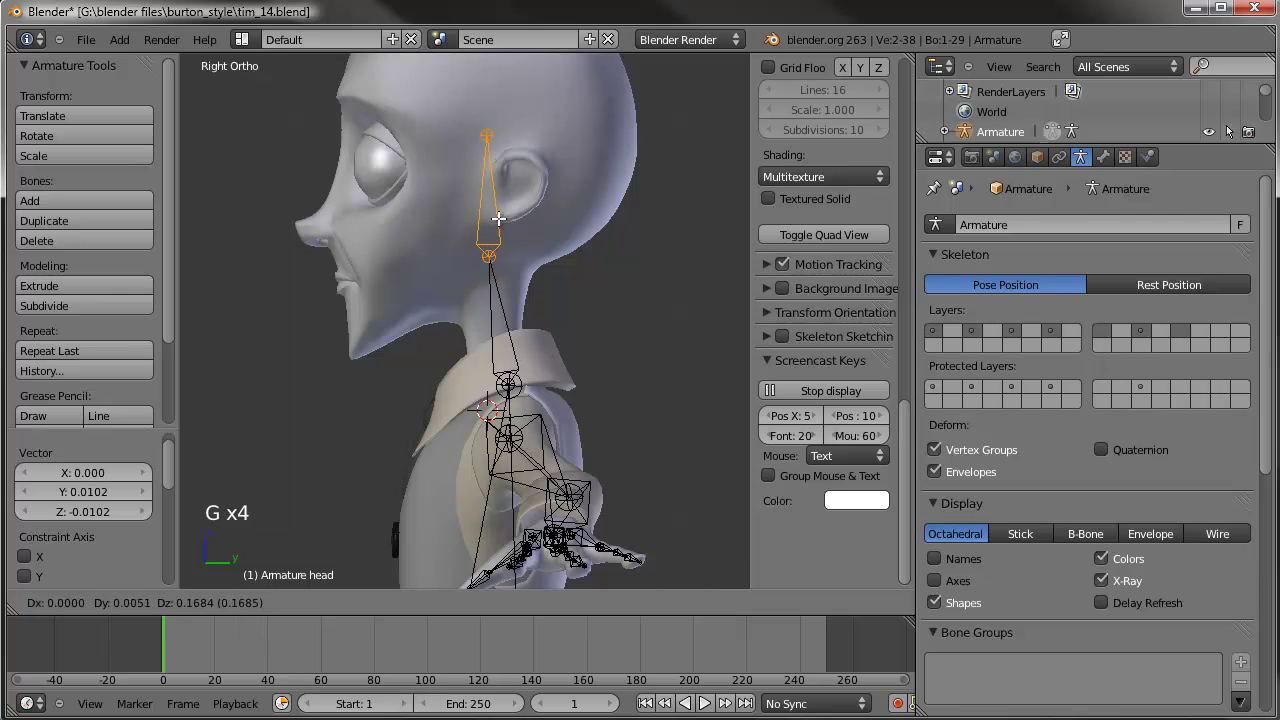
click(497, 209)
Step: Fine-tune the joint between the neck and head bones, ending with a move of about -0.020 in Y and -0.020 in Z
right_click(492, 247)
key(g)
click(492, 251)
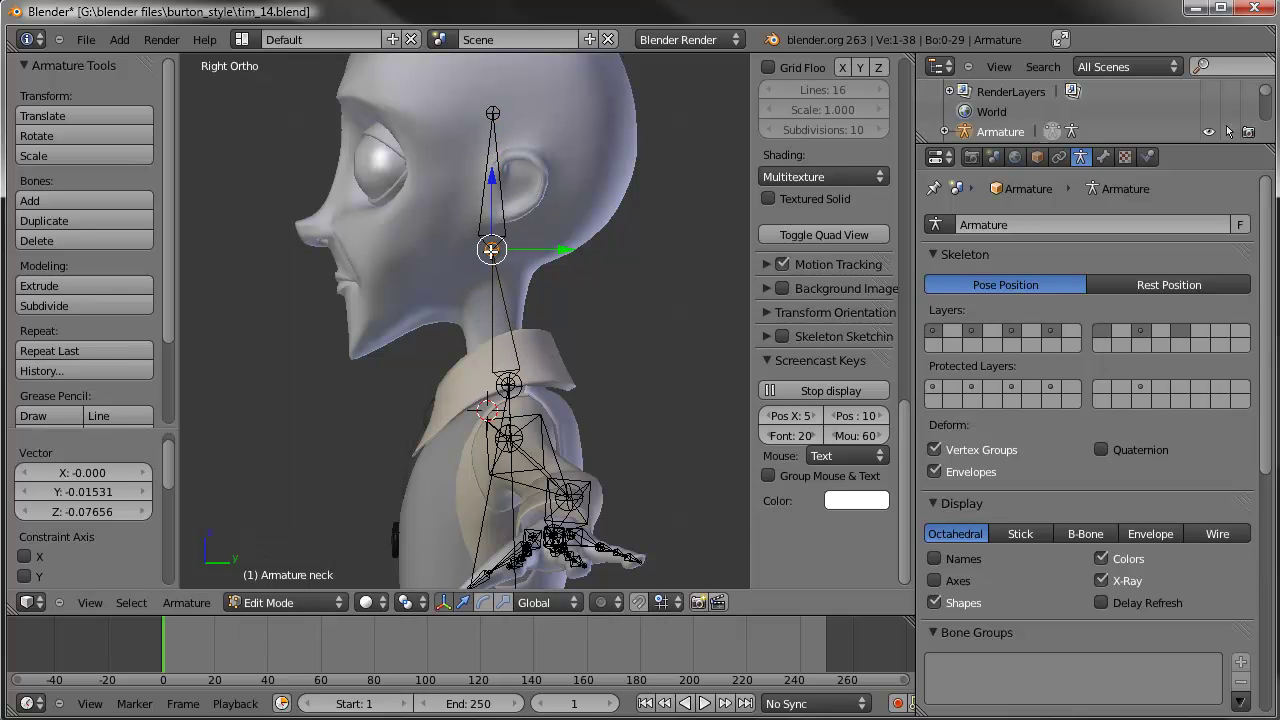
key(g)
key(g)
click(489, 248)
key(g)
click(487, 251)
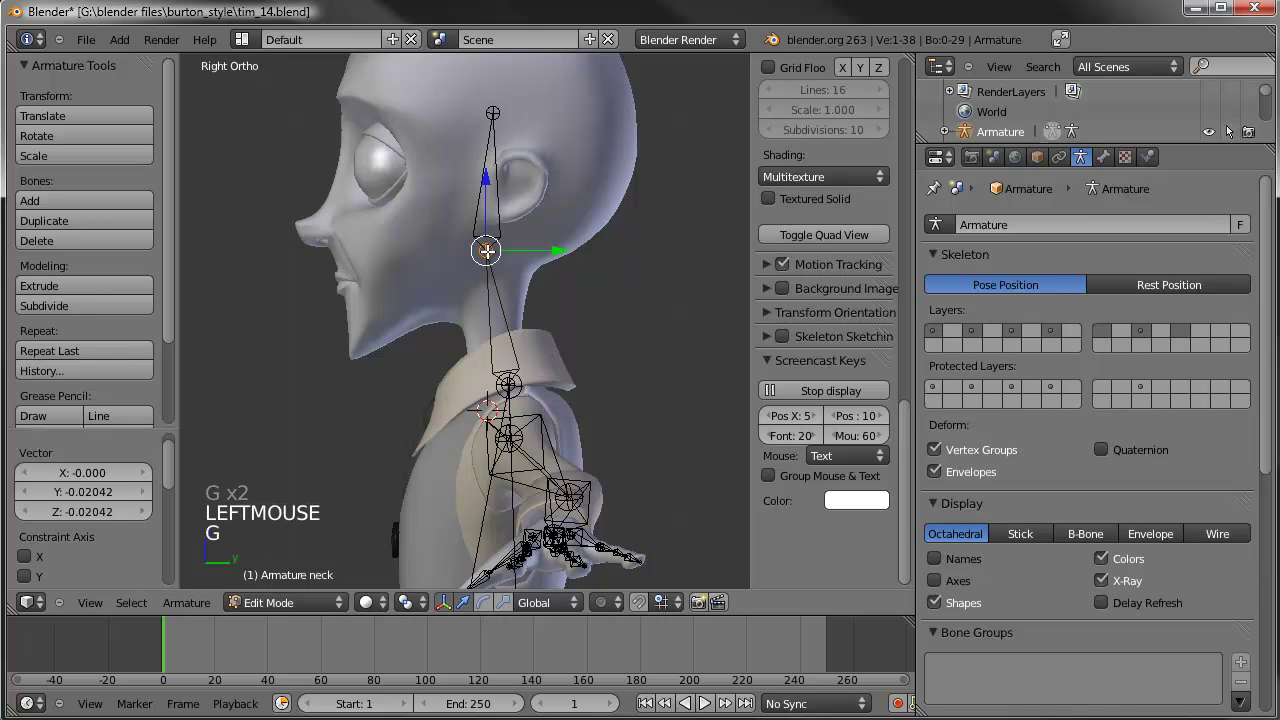
Step: Reposition the upper joint of the head bone inside the upper part of the skull
click(487, 251)
scroll(509, 271, down, 3)
key(g)
key(g)
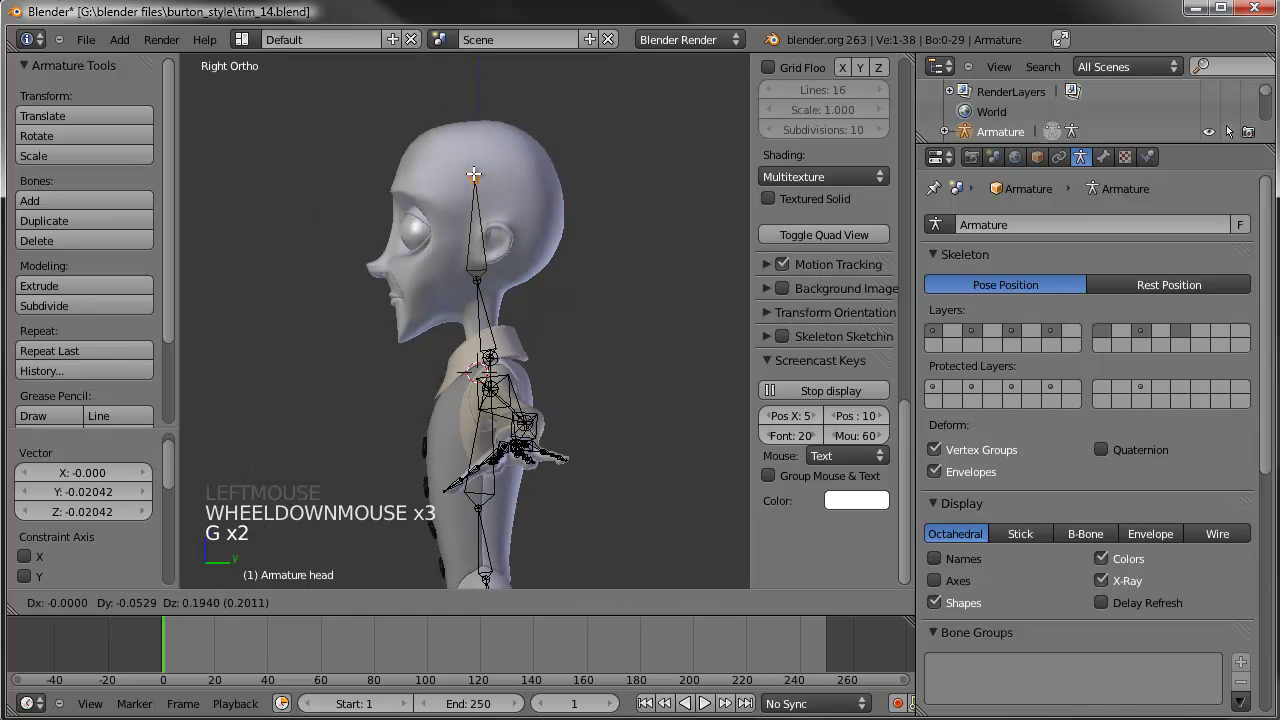
click(484, 200)
key(a)
Step: Delete the spine bone between the ribs and the hips
scroll(339, 327, down, 3)
scroll(339, 327, up, 1)
middle_drag(339, 327, 523, 323)
scroll(515, 327, up, 3)
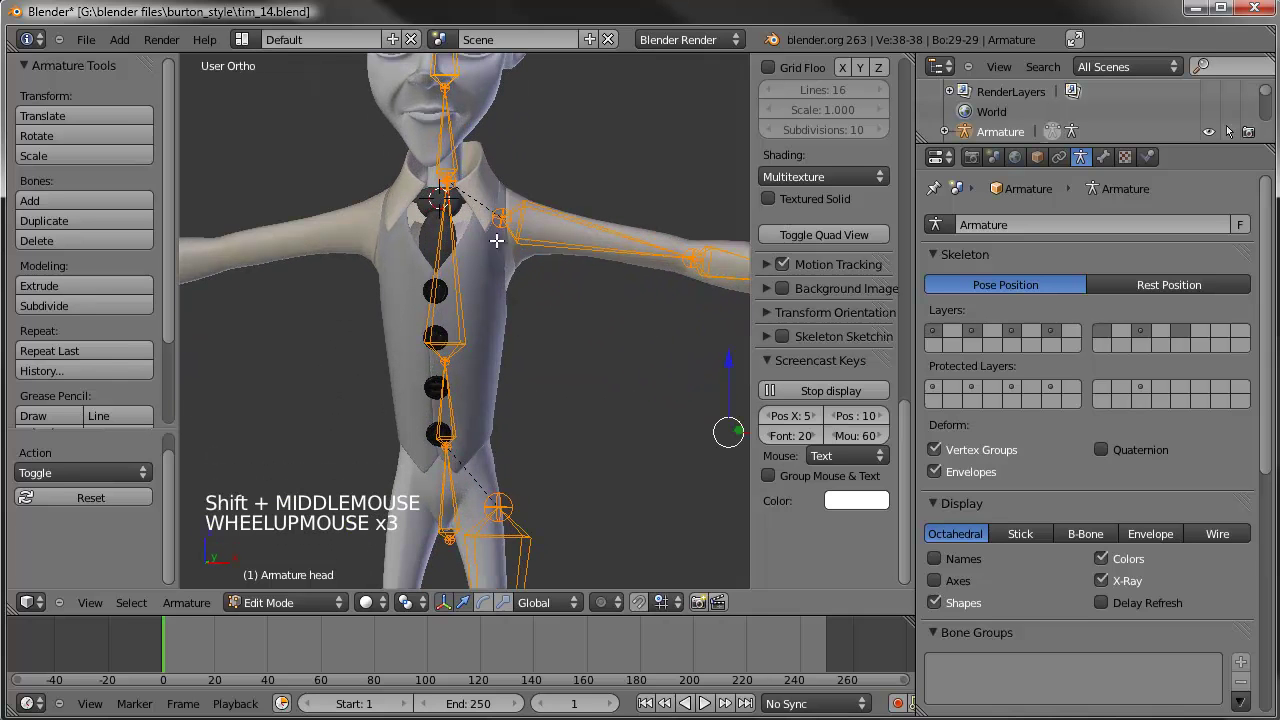
middle_drag(536, 307, 444, 289)
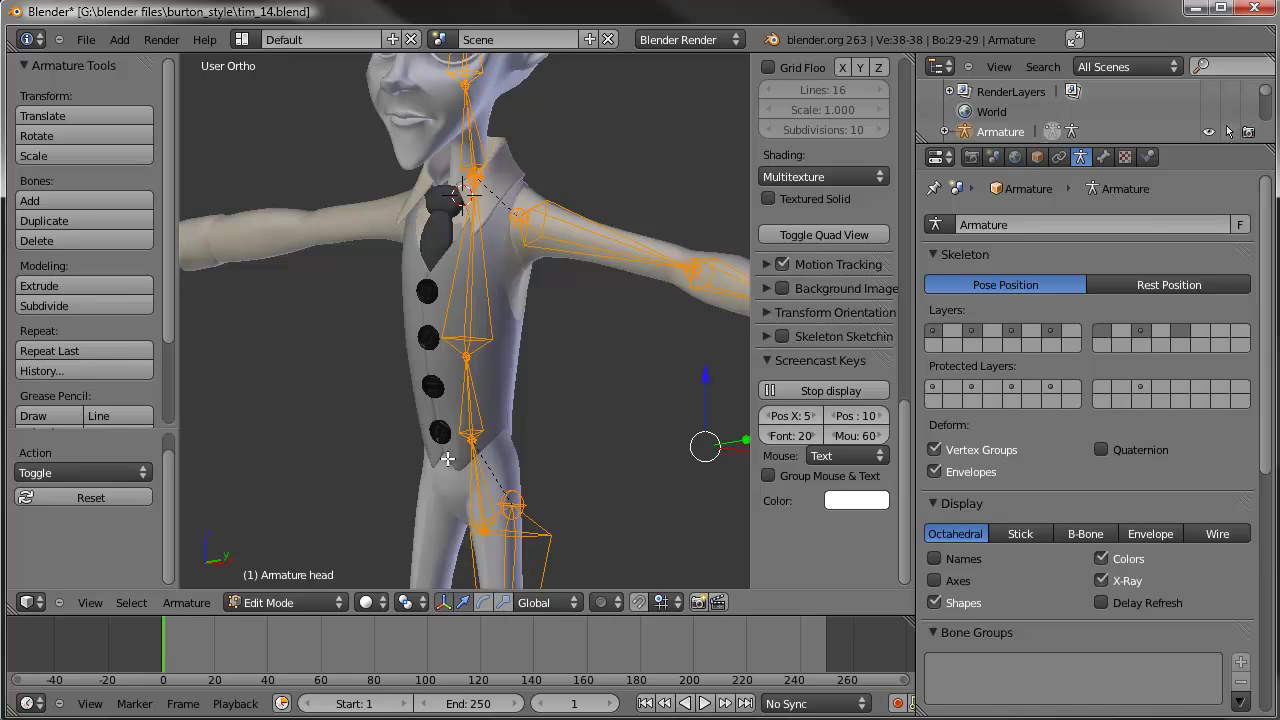
right_click(473, 399)
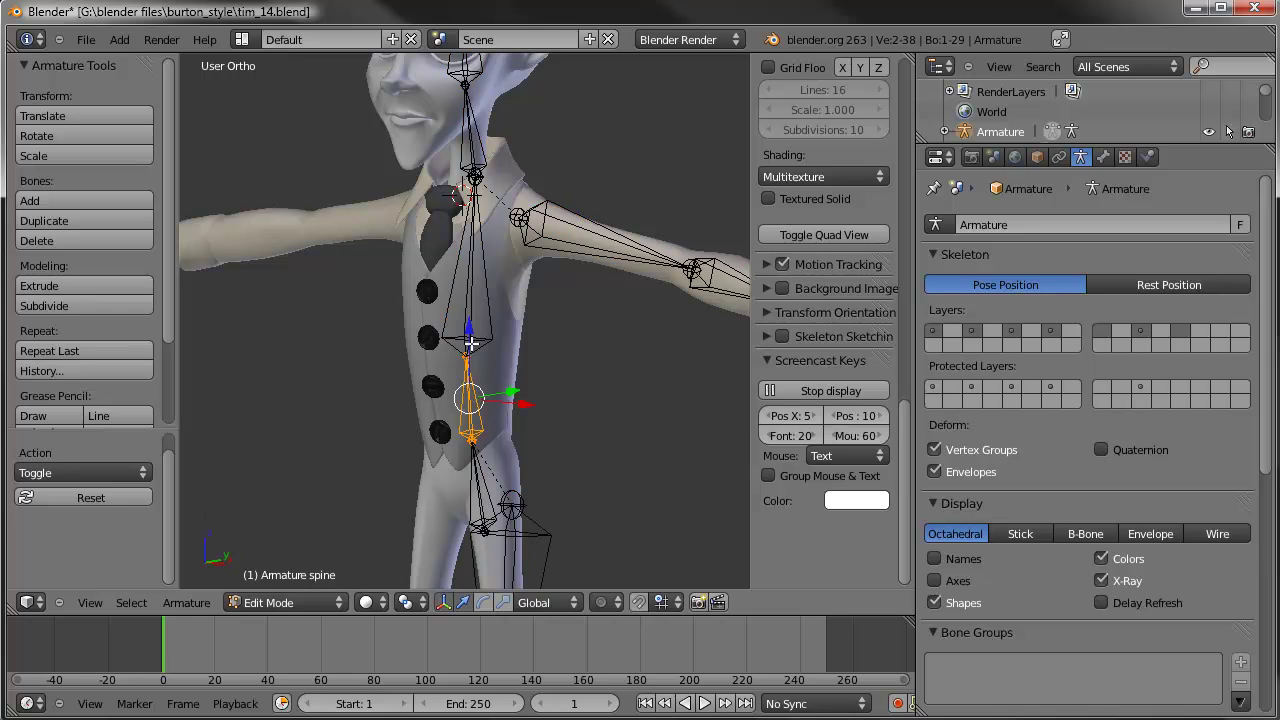
key(Delete)
click(484, 366)
Step: Try to snap the lower joint of the ribs bone onto the hips bone's upper joint using the 3D cursor
right_click(470, 357)
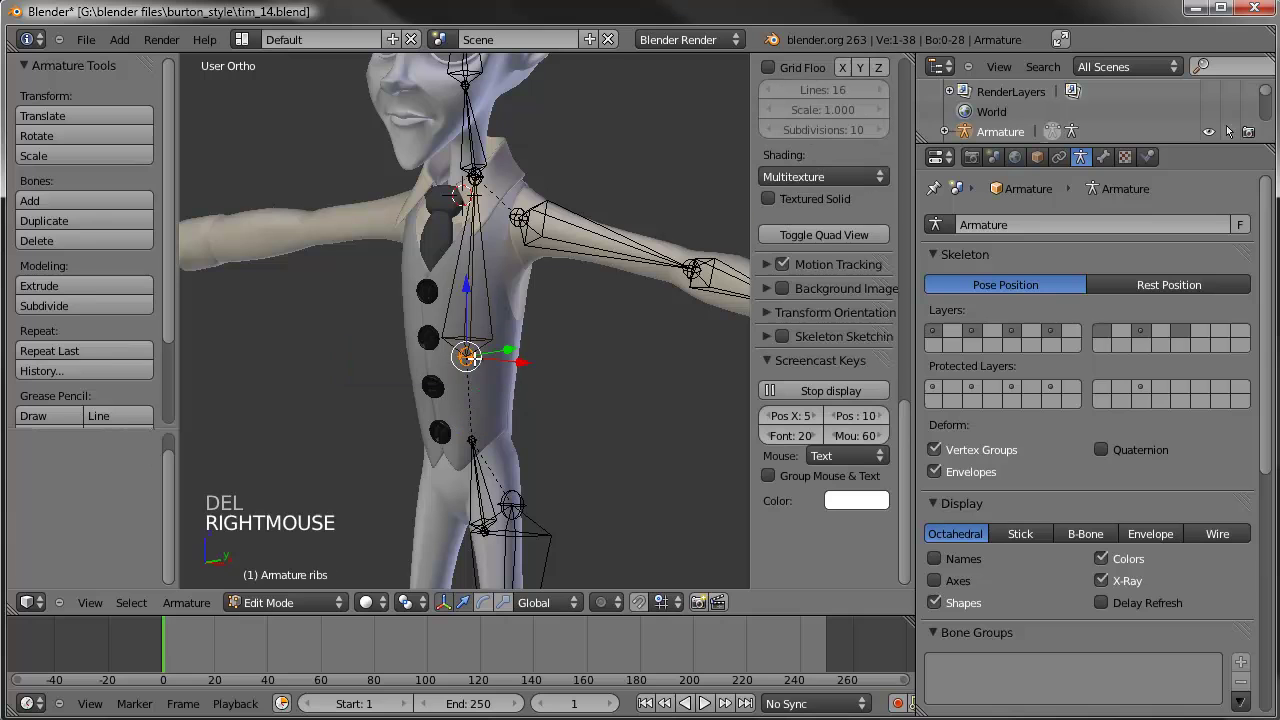
right_click(472, 438)
key(shift+s)
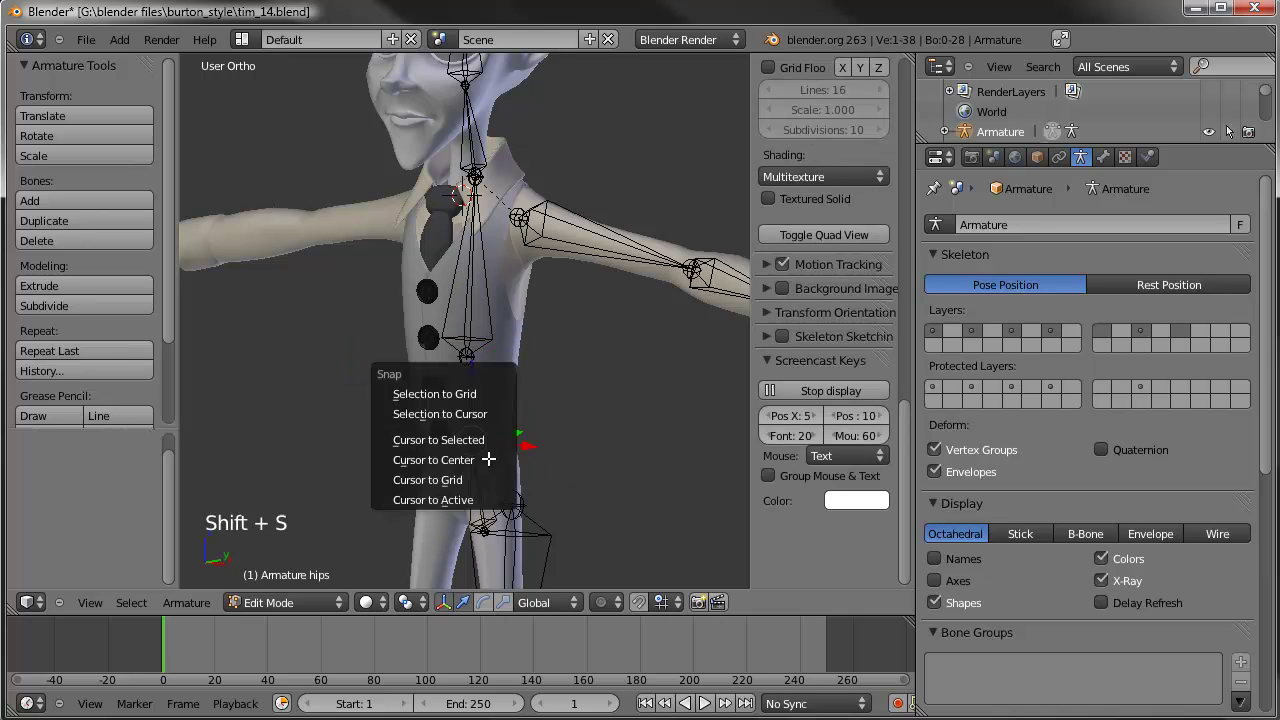
click(486, 440)
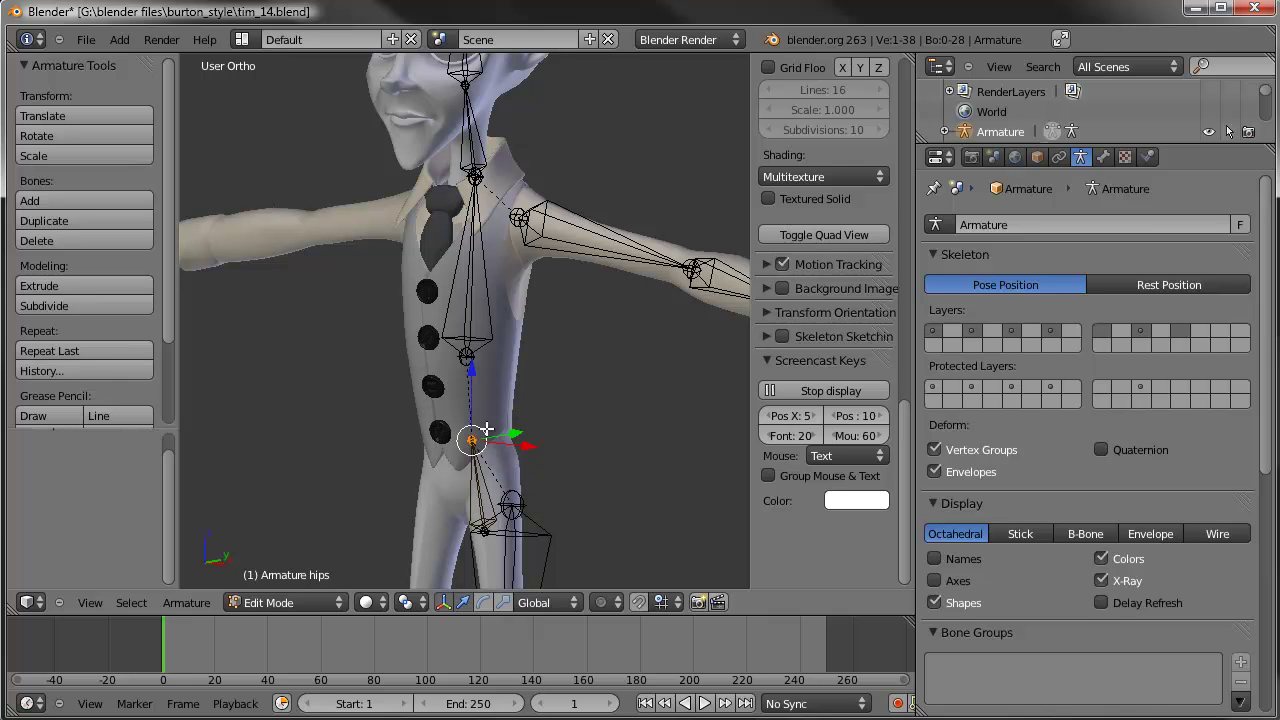
right_click(470, 357)
key(shift+s)
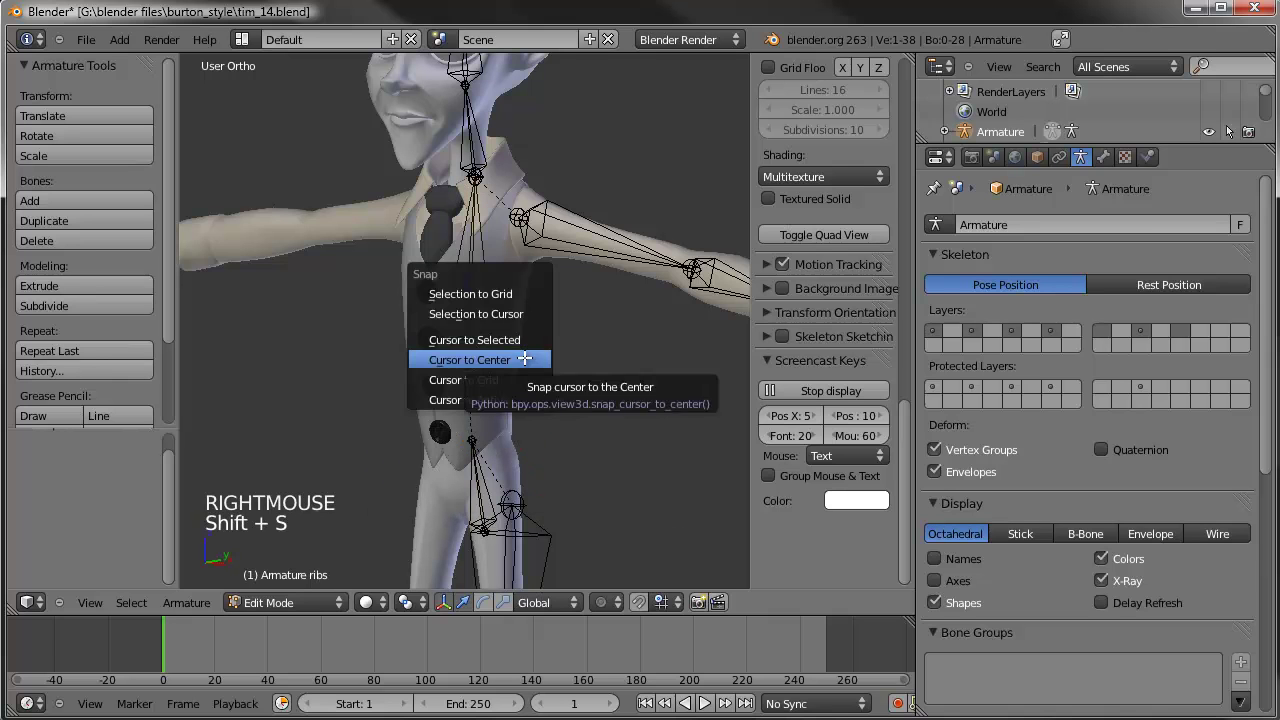
click(516, 315)
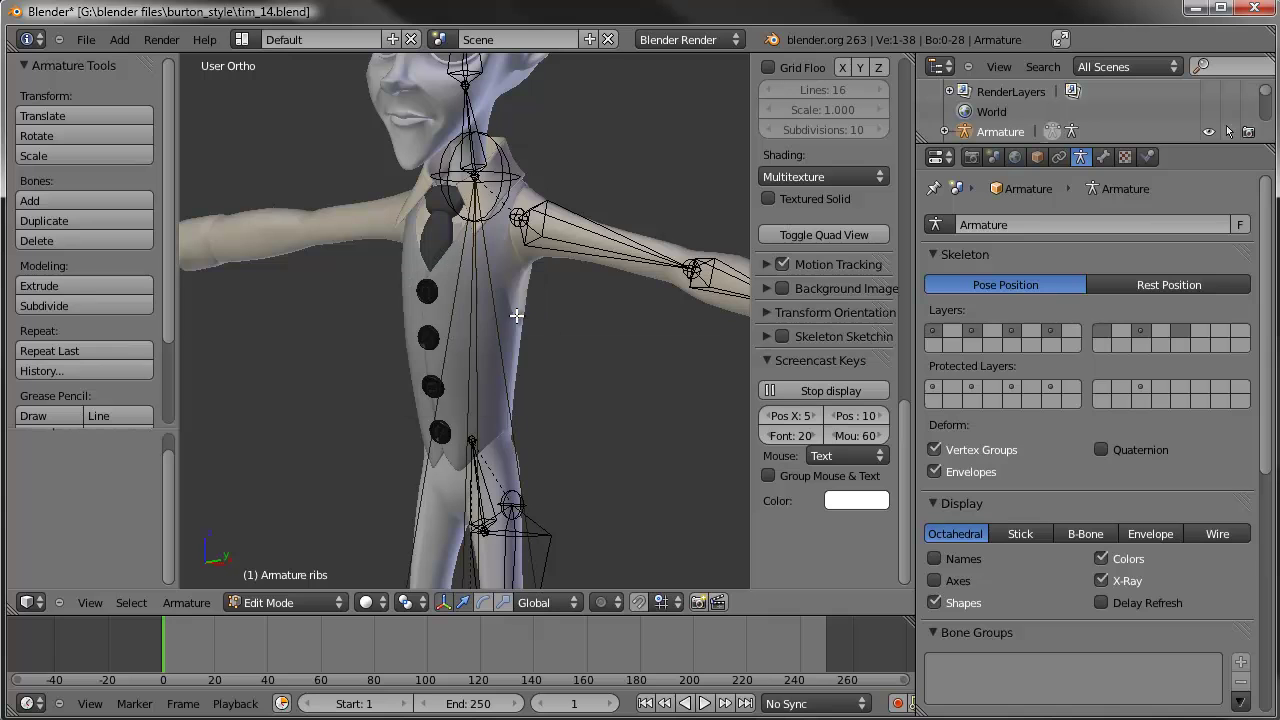
key(ctrl+z)
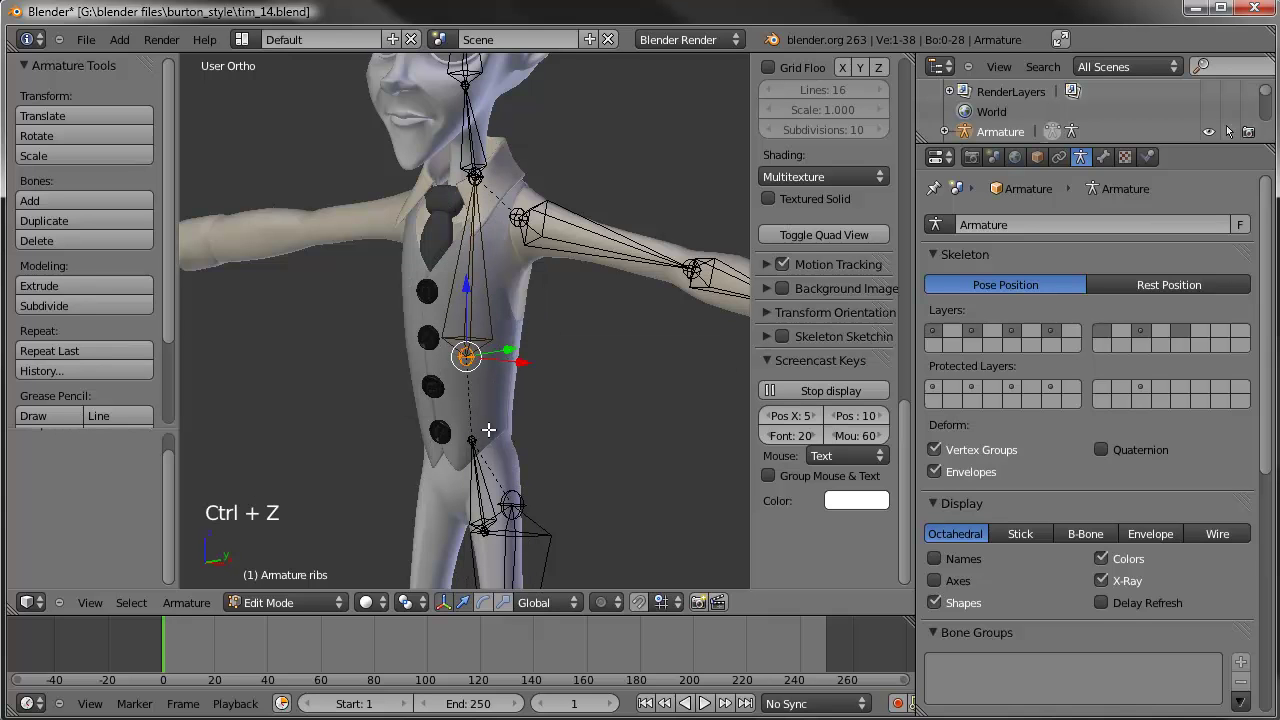
Step: Snap the 3D cursor to the hips bone's upper joint and snap the lower joint of the ribs bone to the cursor
scroll(500, 405, down, 3)
shift+middle_drag(503, 400, 531, 177)
scroll(515, 400, up, 2)
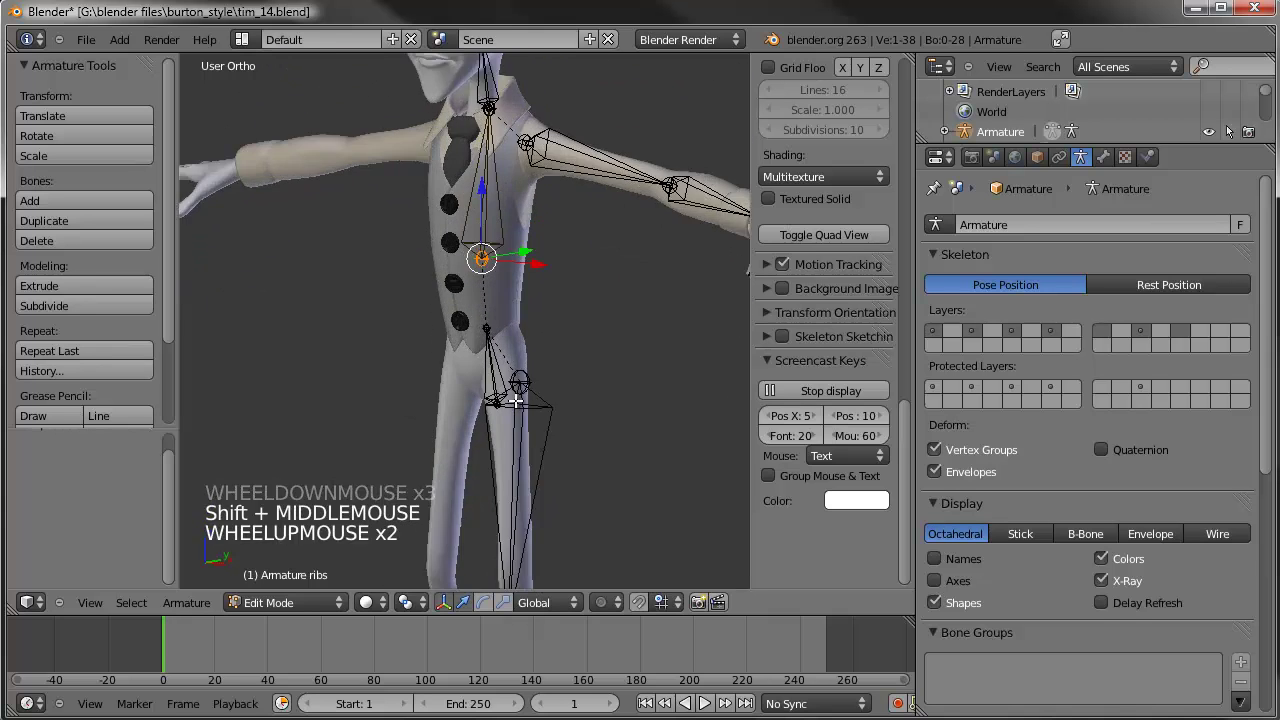
scroll(515, 400, up, 1)
right_click(509, 340)
key(shift+s)
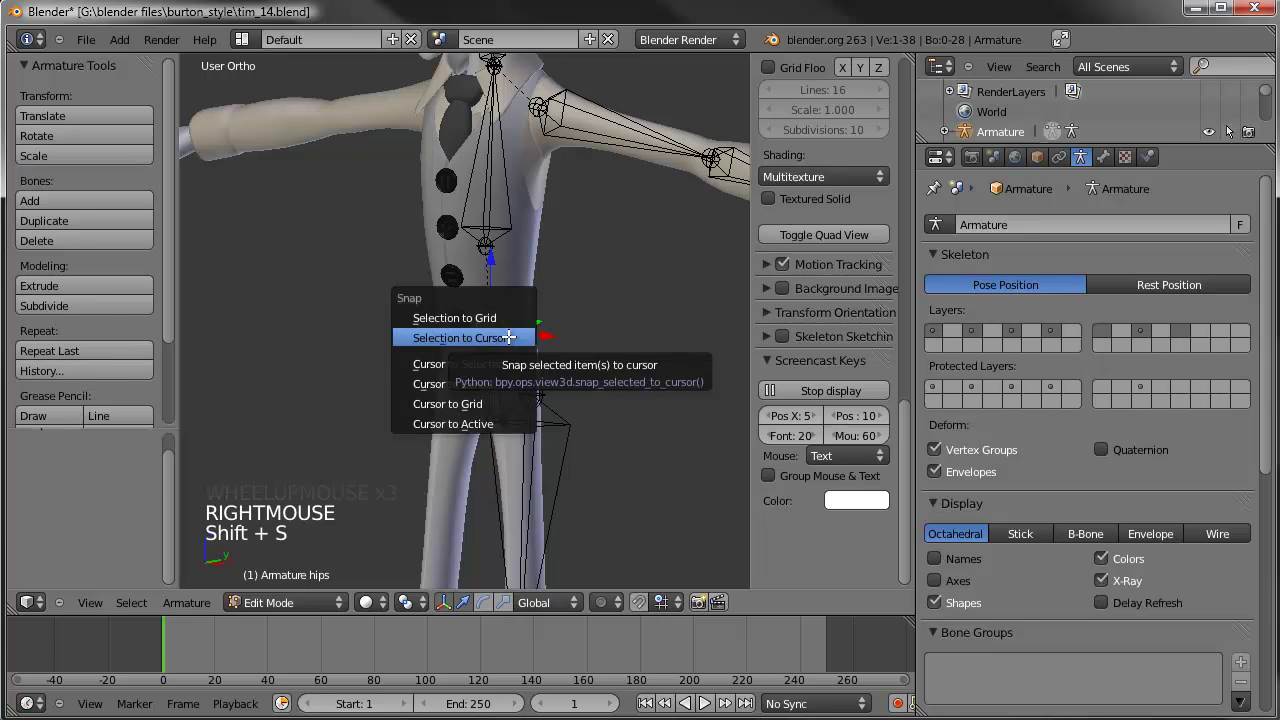
click(490, 364)
right_click(489, 245)
key(shift+s)
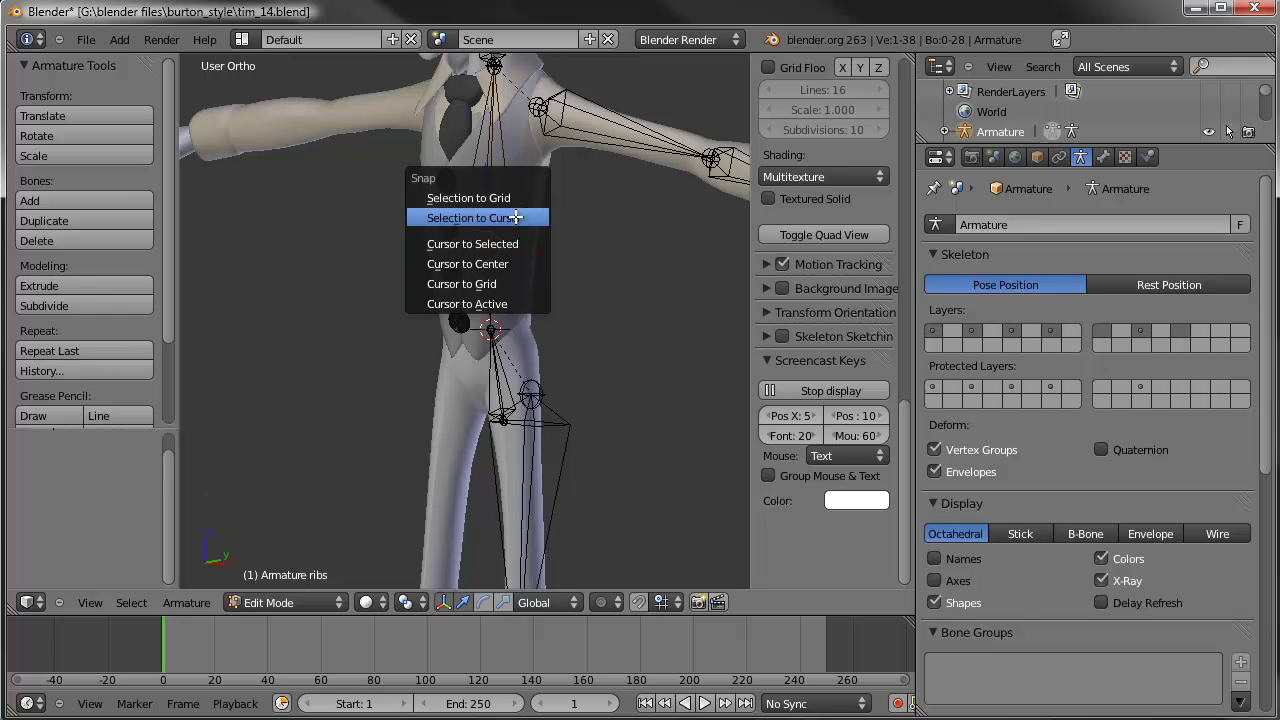
click(509, 217)
Step: Parent the ribs bone to the hips bone as Connected and deselect all bones
scroll(517, 318, up, 3)
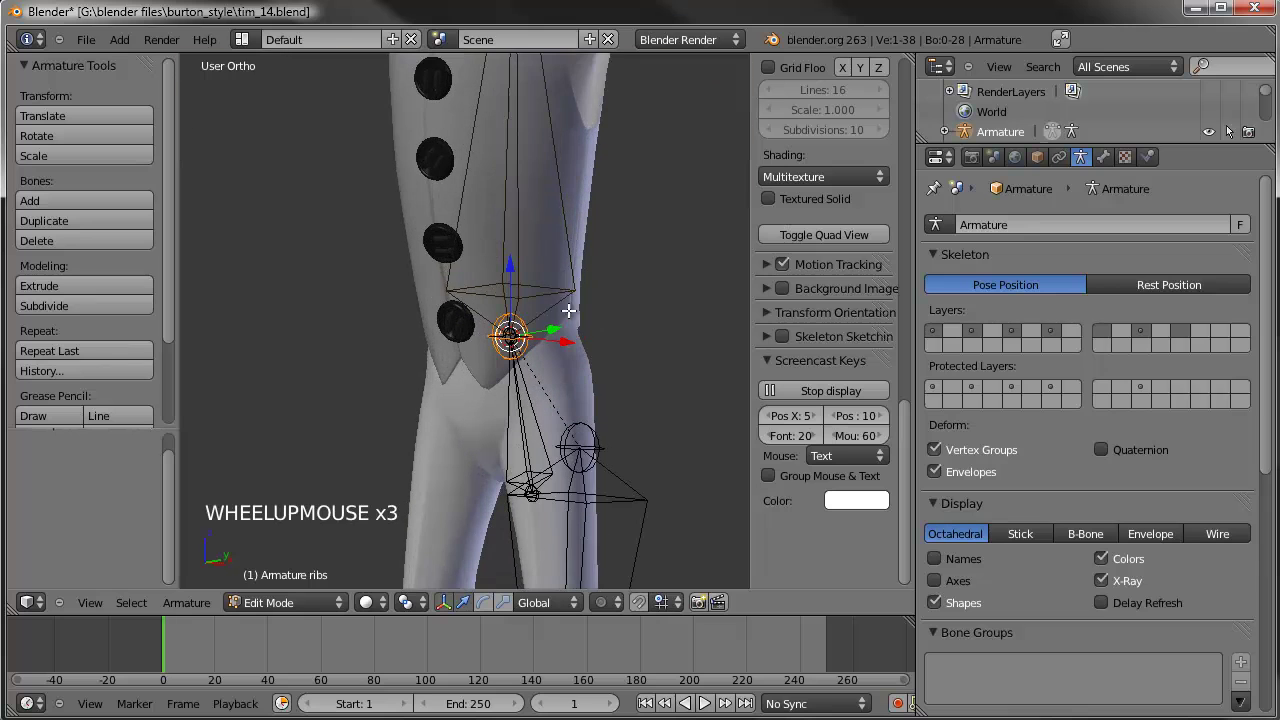
right_click(546, 378)
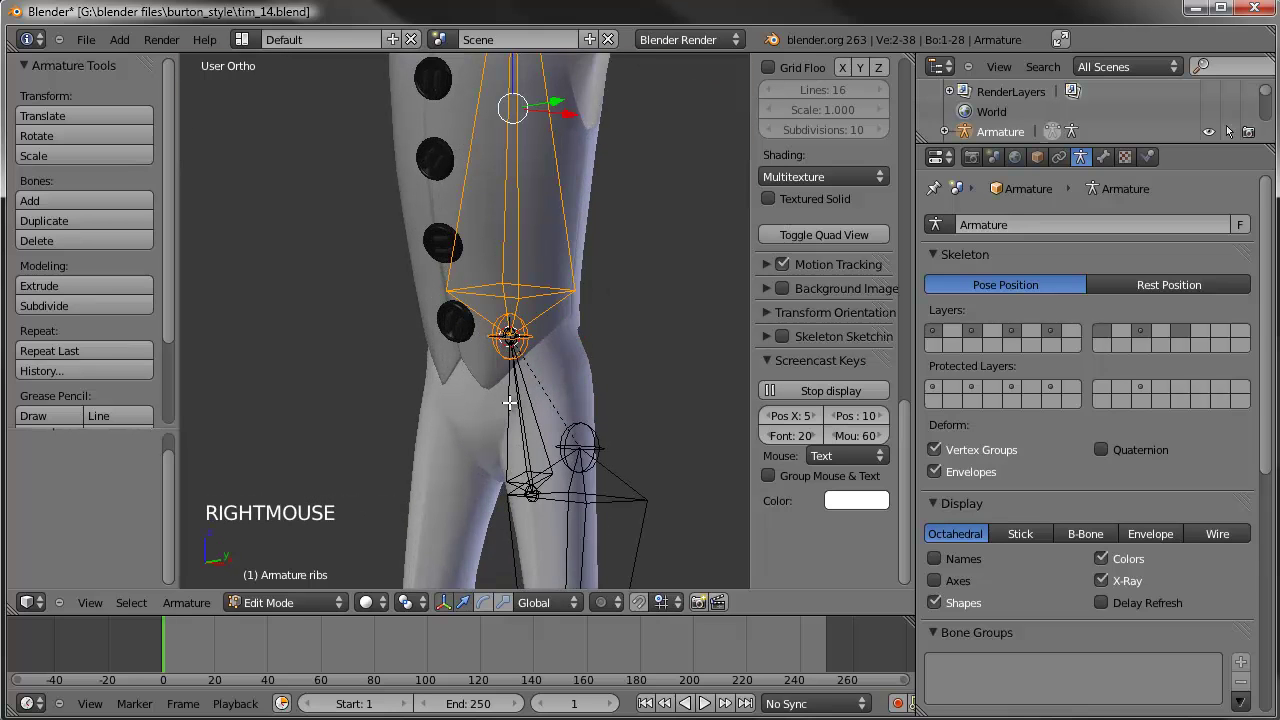
shift+right_click(510, 404)
key(ctrl+p)
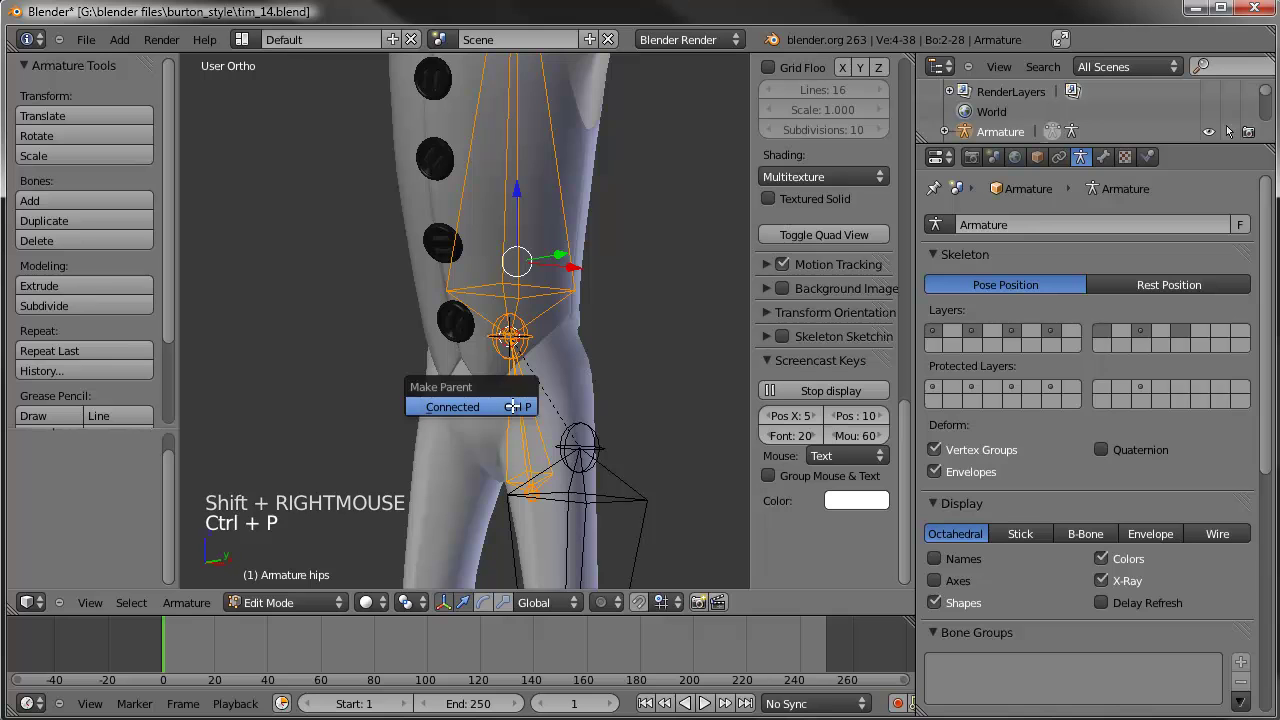
click(512, 406)
scroll(510, 406, down, 4)
key(a)
Step: Move the left thigh bone's upper joint up and inward into the hip, by about -0.133 in X and 0.255 in Z
mouse_move(508, 408)
middle_down()
mouse_move(503, 397)
mouse_move(566, 386)
mouse_move(583, 366)
mouse_move(546, 374)
mouse_move(528, 396)
middle_up()
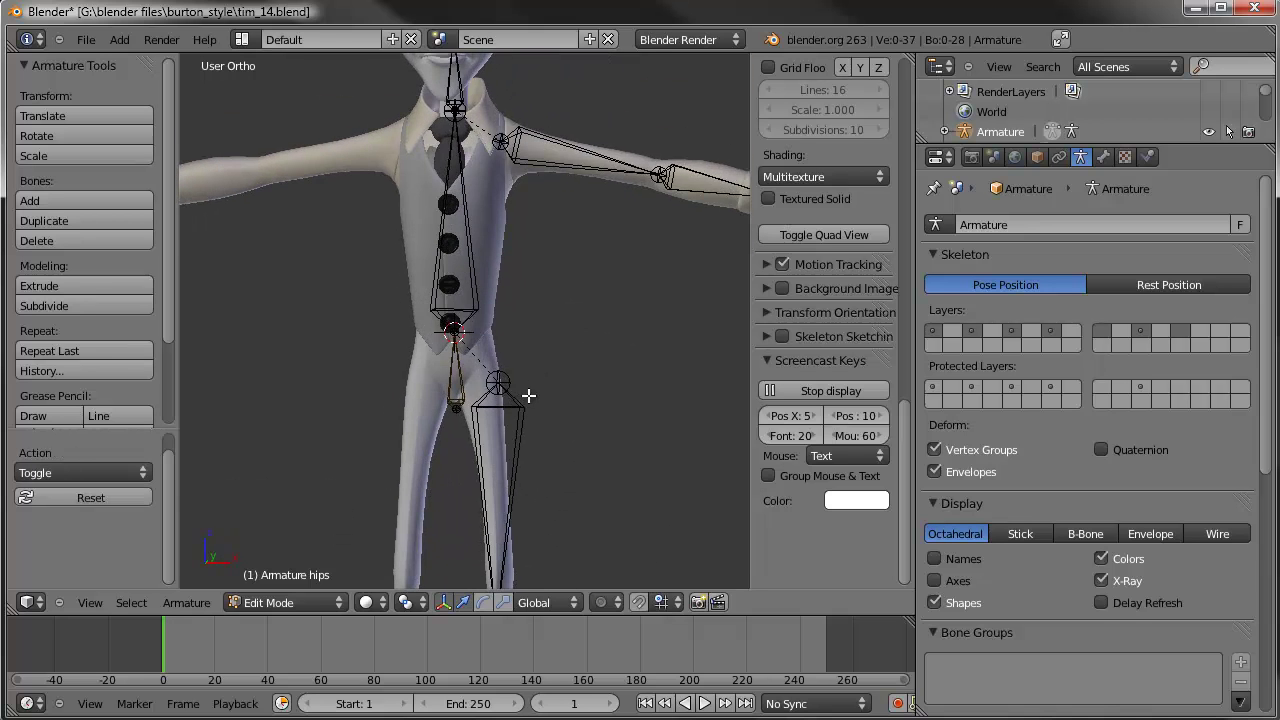
right_click(507, 377)
key(g)
key(g)
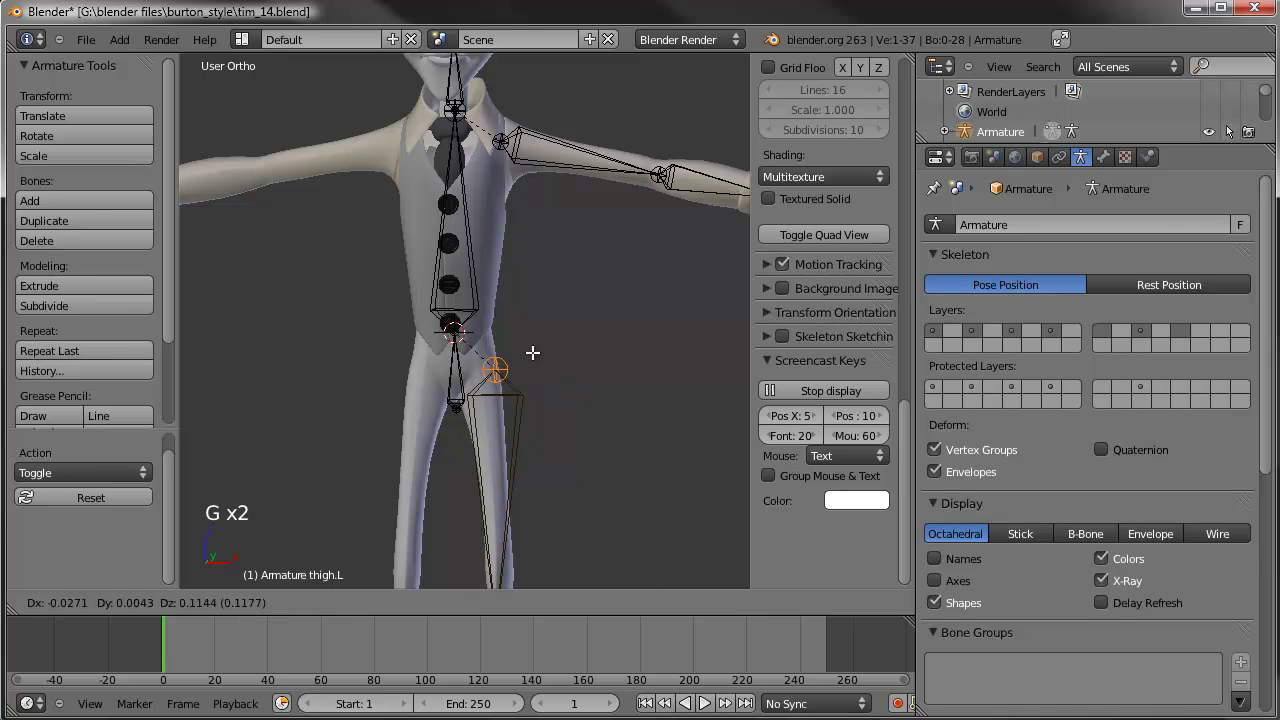
right_click(523, 354)
key(g)
key(g)
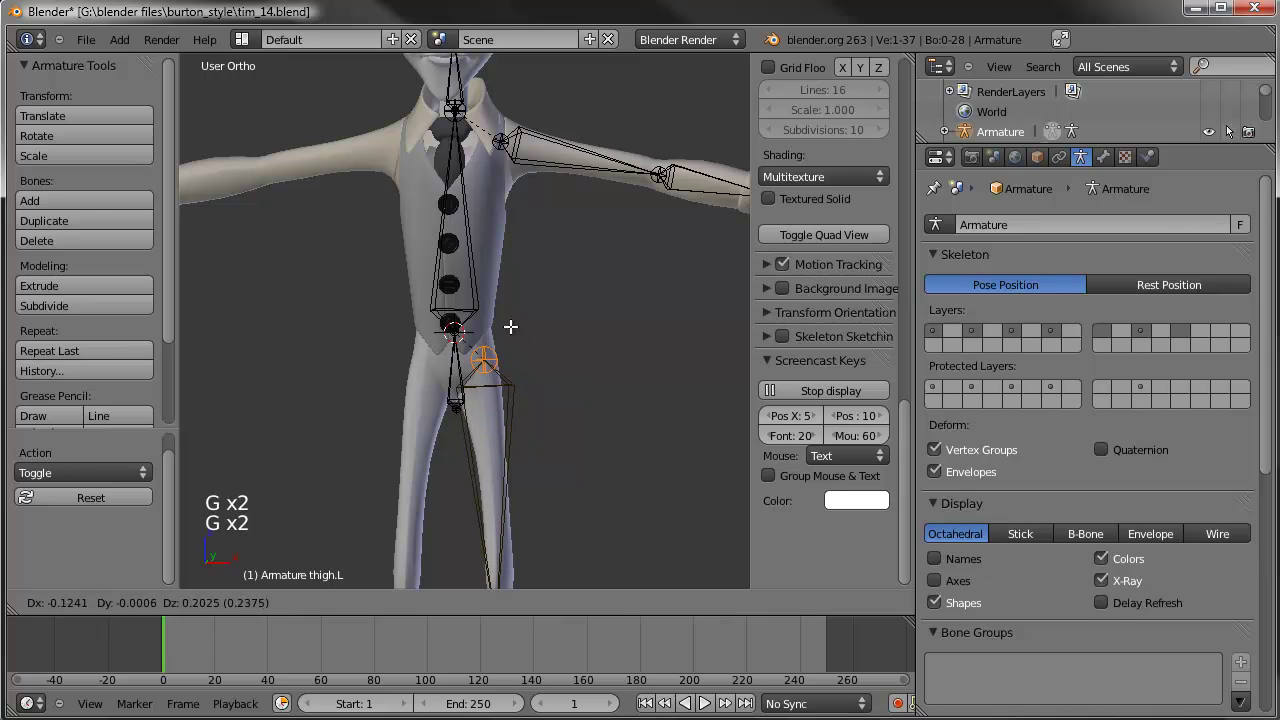
click(506, 342)
Step: Move the left knee joint up to the mesh's knee in front view, by about 0.044 in X and 0.362 in Z
key(KP_1)
shift+middle_drag(514, 363, 551, 320)
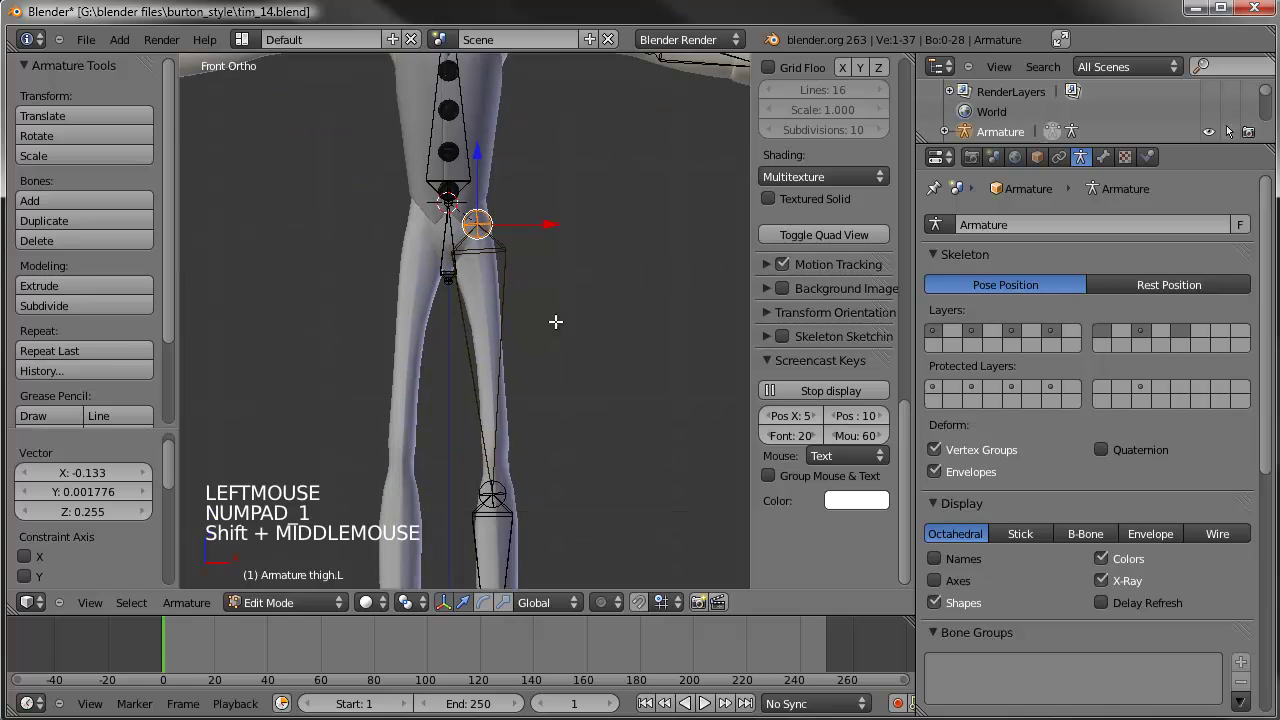
shift+scroll(509, 357, down, 5)
right_click(478, 364)
key(g)
key(g)
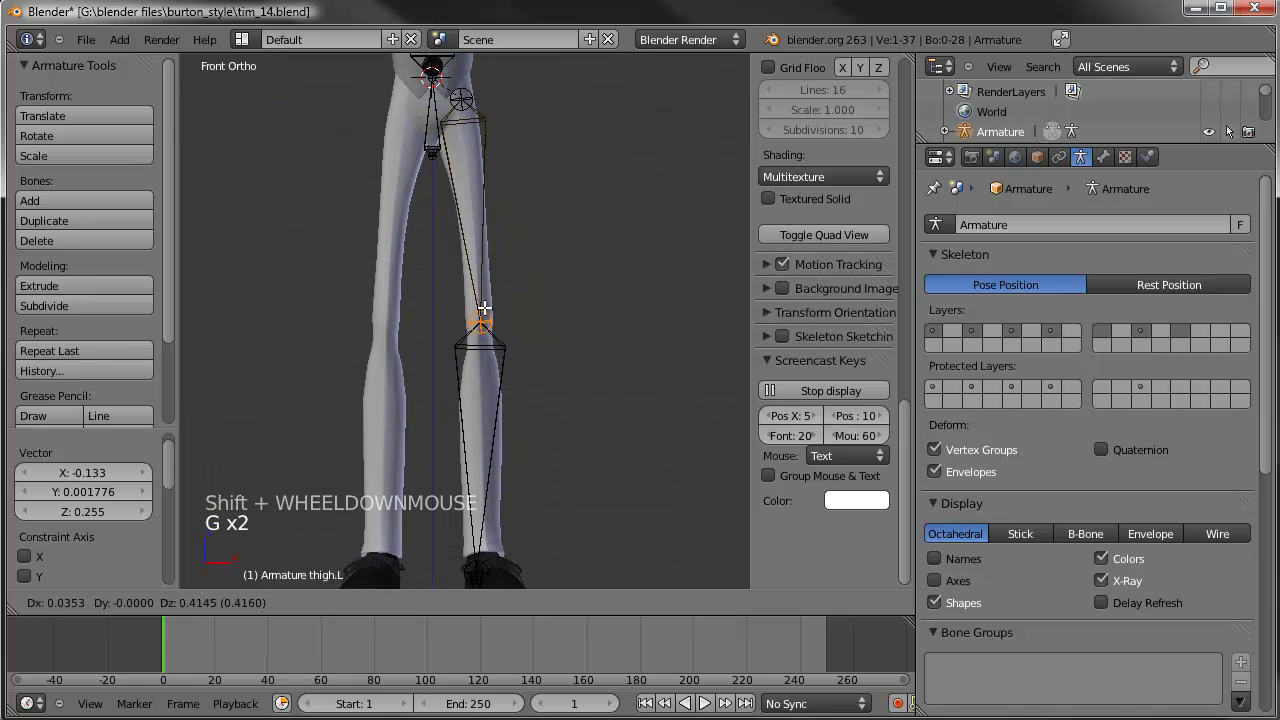
click(484, 322)
Step: Box-select the left foot bones and shift them about 0.092 along X toward the middle of the shoe
shift+middle_drag(509, 449, 466, 306)
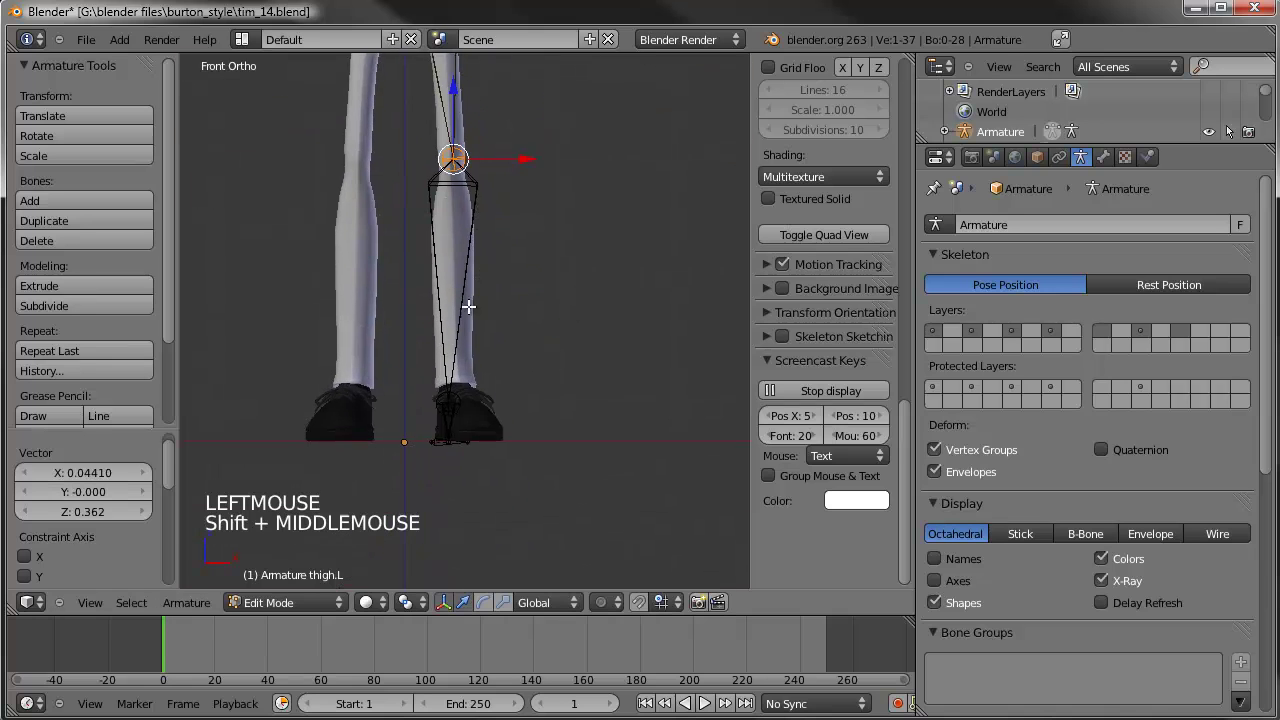
scroll(483, 412, up, 2)
key(a)
key(b)
right_click(523, 394)
key(a)
key(b)
drag(522, 396, 406, 517)
drag(510, 474, 523, 477)
Step: Rotate the selected foot bones around global Z by about 9° and then -2.4° to align them with the shoe
middle_drag(523, 380, 503, 514)
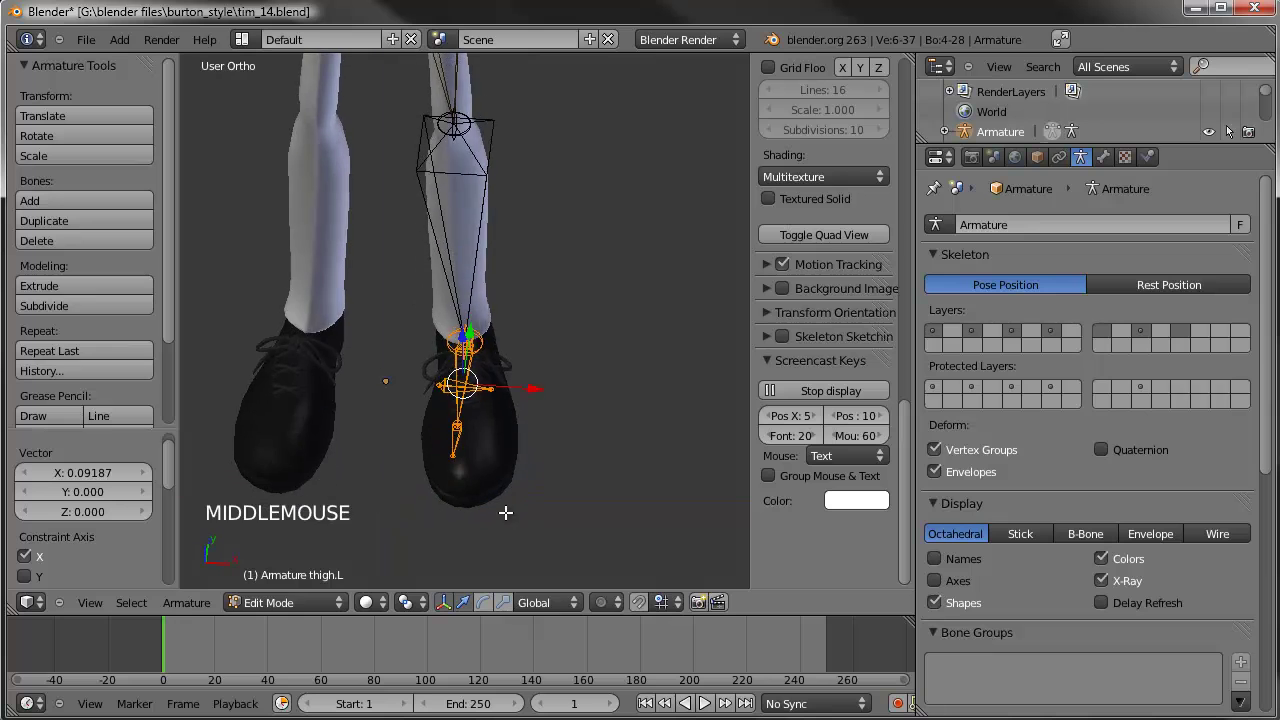
key(r)
click(622, 415)
key(r)
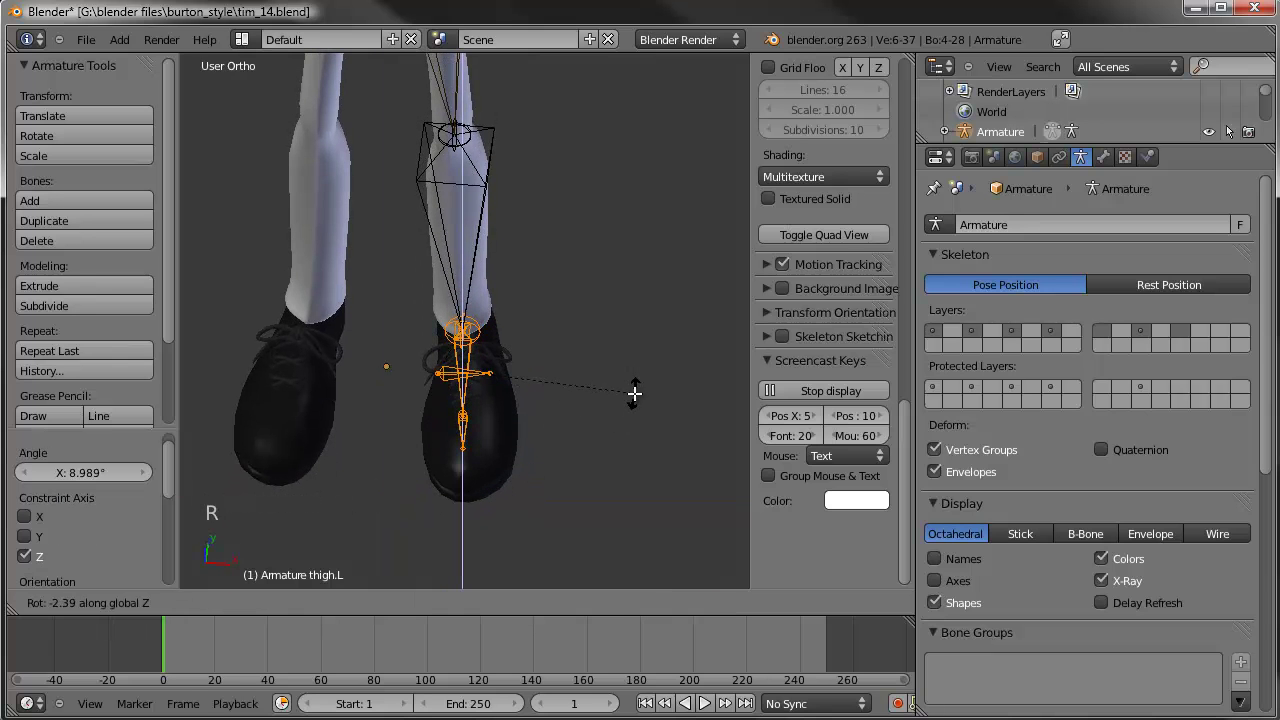
click(634, 393)
Step: Scale the foot bones by about 1.5 and move them about -0.067 in Y and 0.092 in Z inside the shoe
key(KP_3)
key(s)
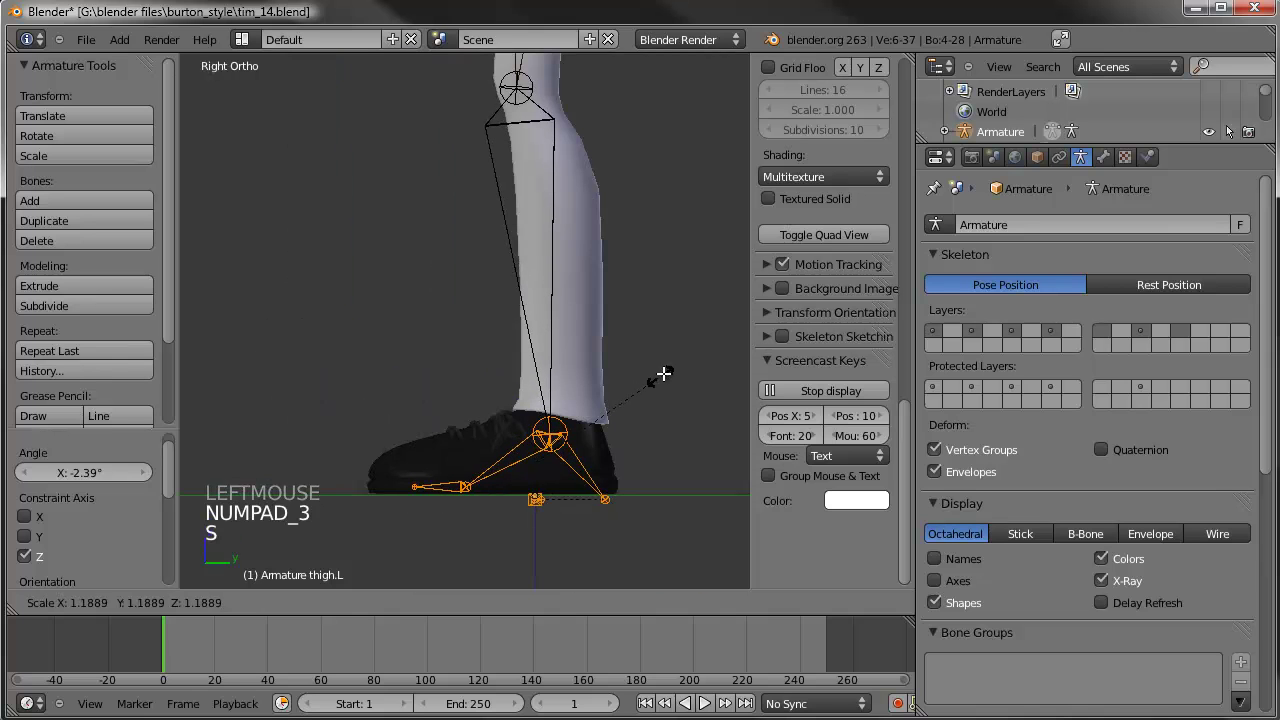
click(690, 347)
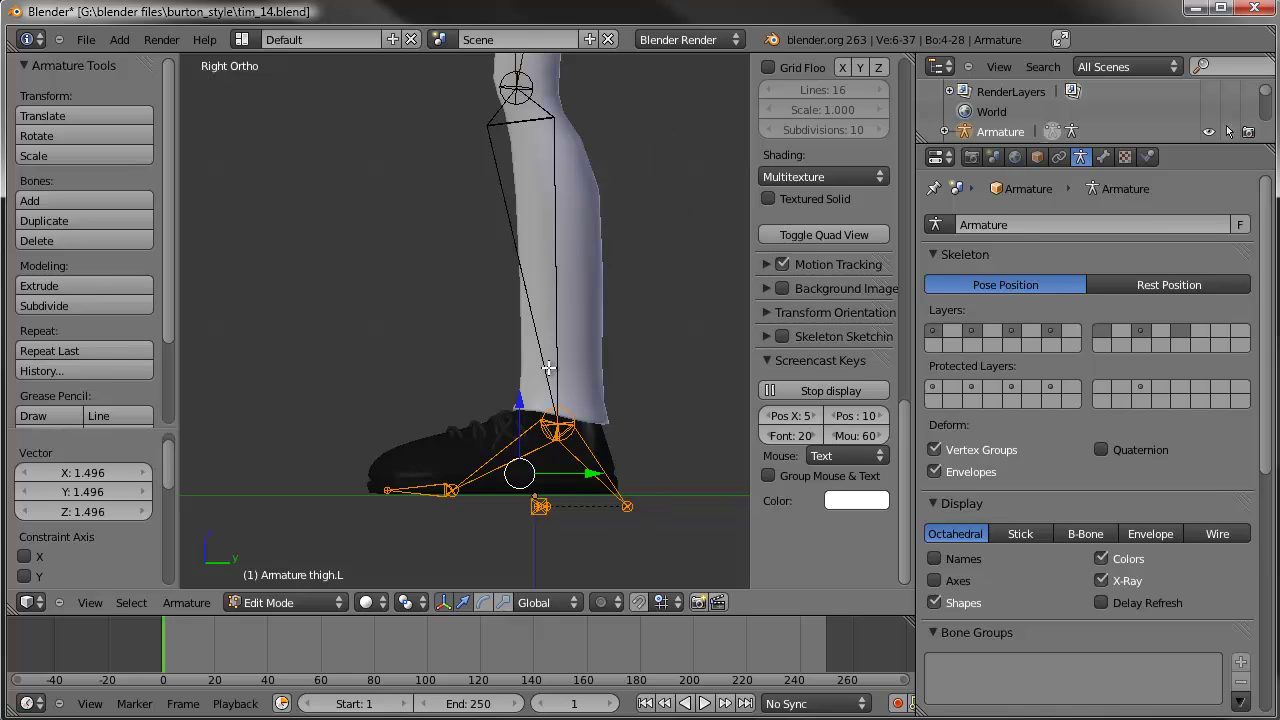
key(g)
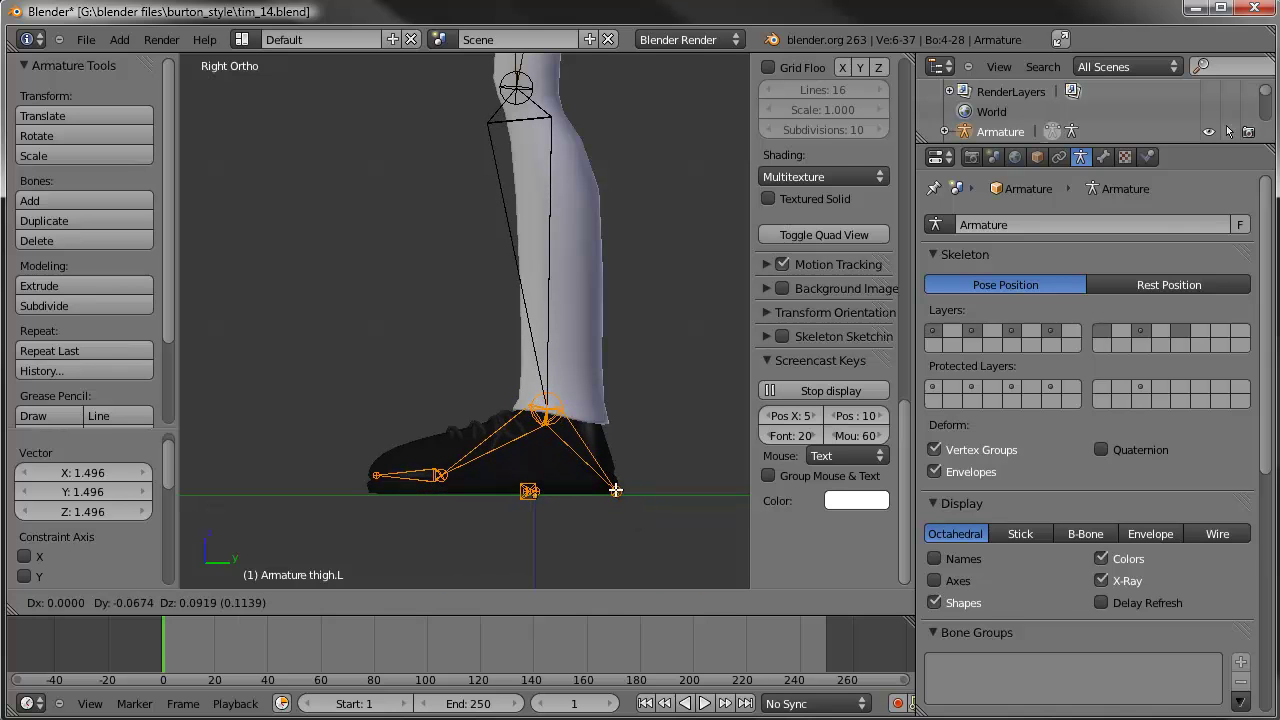
click(615, 490)
Step: In side view, move the left knee joint about 0.074 in Y and -0.064 in Z, and the ankle joint about 0.085 in Y
scroll(563, 449, down, 3)
right_click(497, 184)
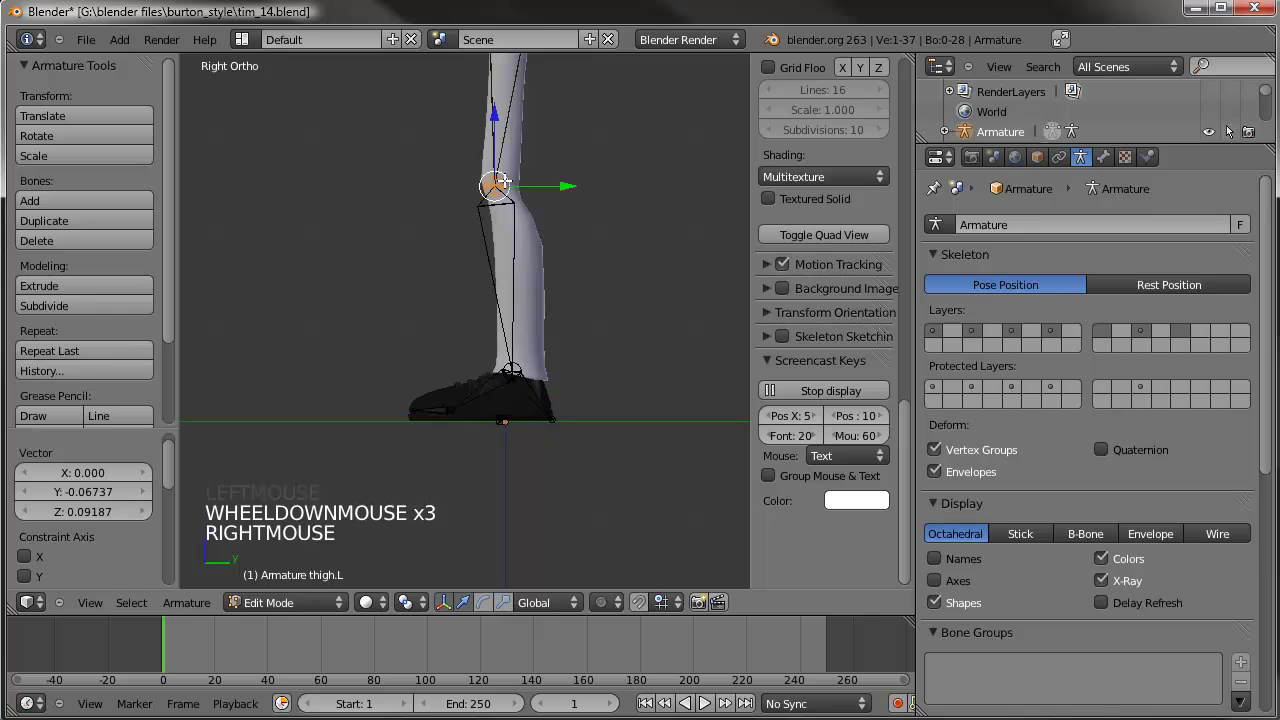
key(g)
key(g)
click(502, 192)
right_click(518, 368)
key(g)
key(g)
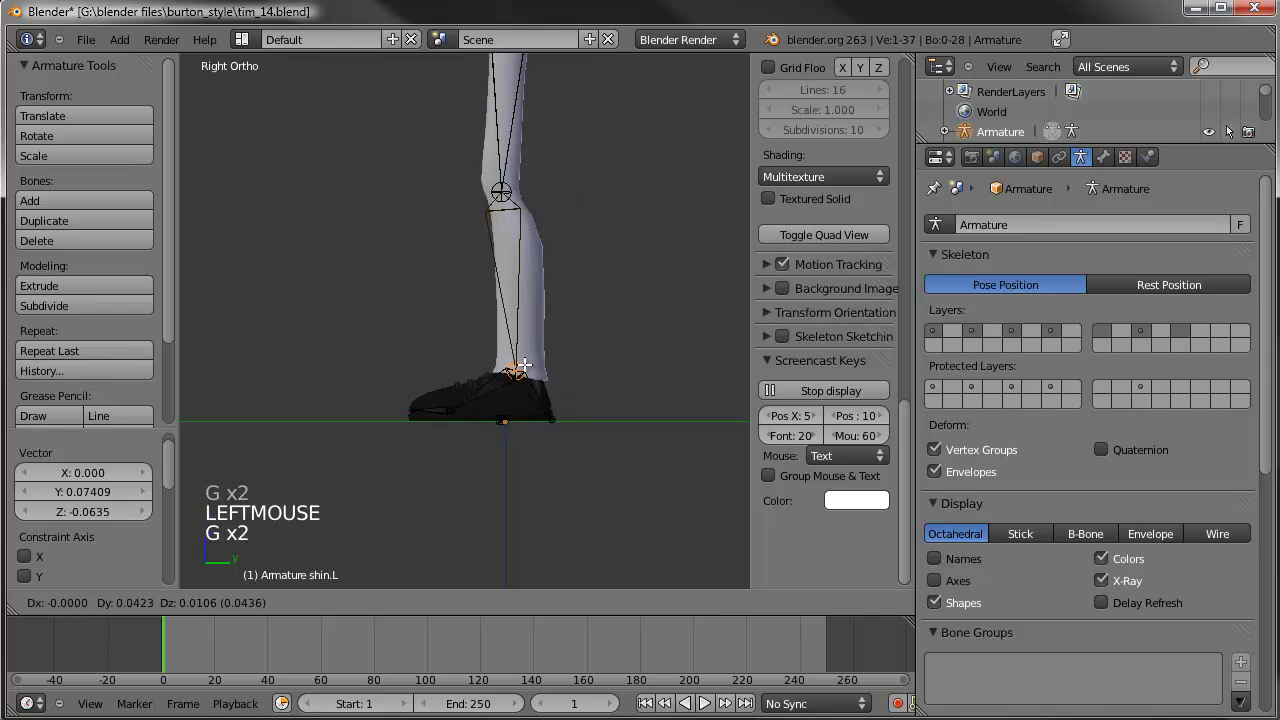
click(521, 368)
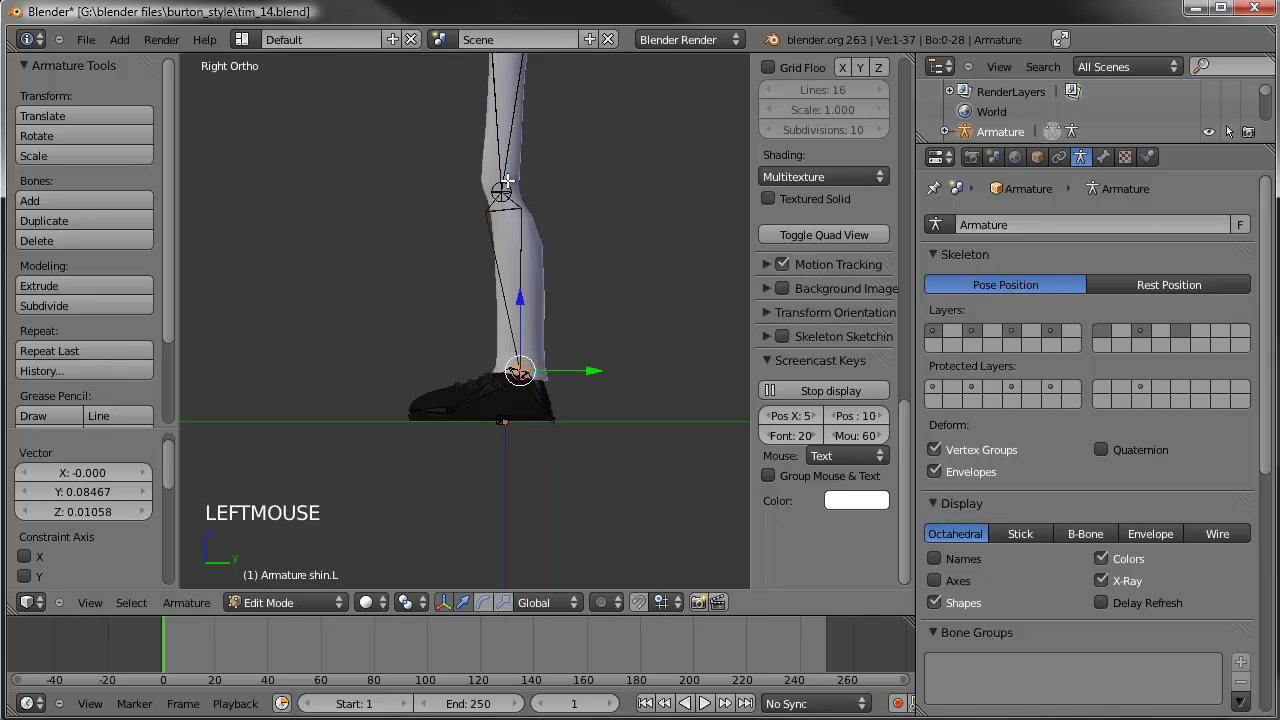
Step: Raise the left knee joint in side view and nudge the joint at hip level about 0.042 in Y and 0.032 in Z
right_click(507, 181)
key(g)
key(g)
click(508, 164)
shift+middle_drag(542, 270, 540, 514)
key(g)
key(g)
click(530, 253)
Step: Move the hips bone up and slightly forward in side view, and fine-tune the position of its upper joint
shift+middle_drag(531, 257, 517, 380)
right_click(519, 383)
key(g)
key(g)
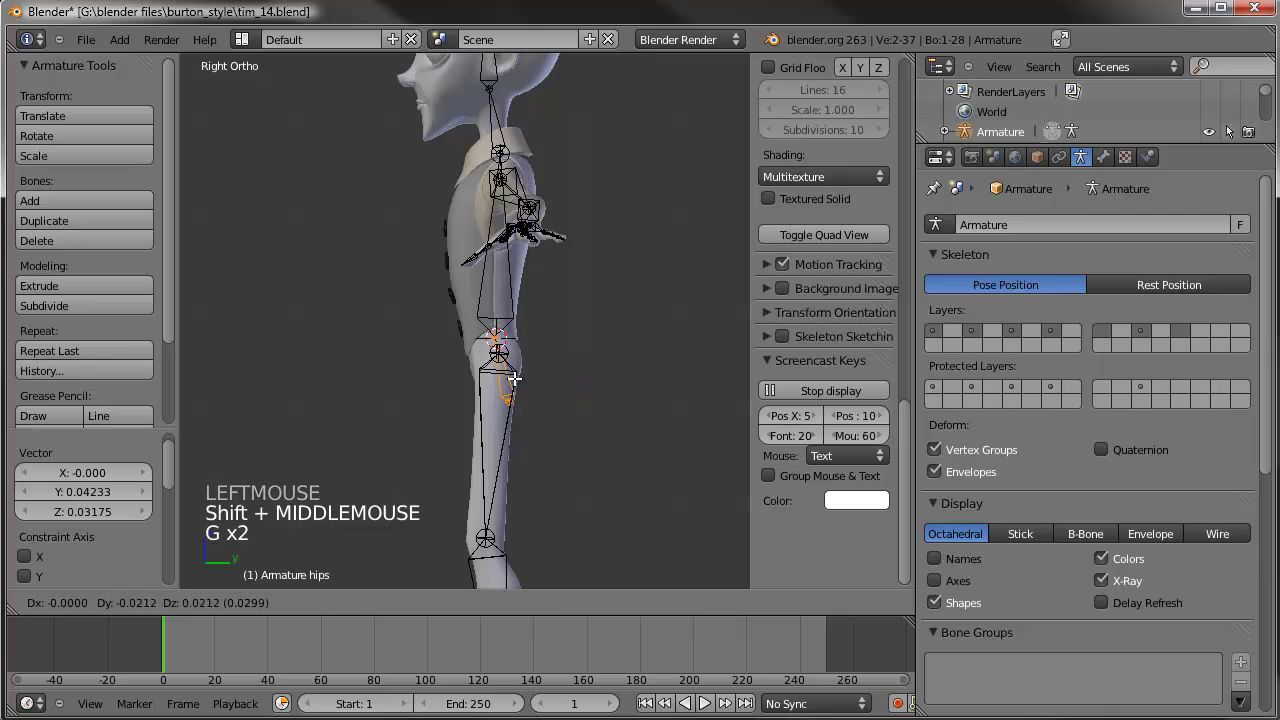
click(493, 322)
key(g)
key(g)
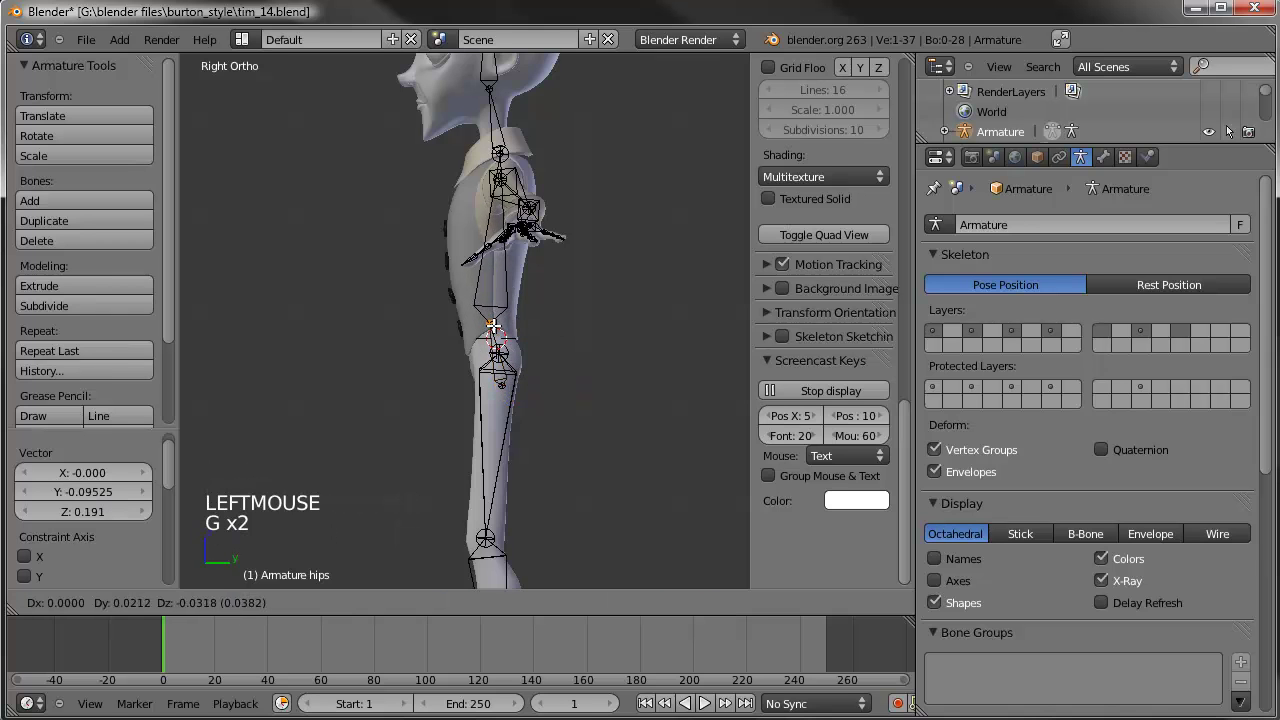
click(493, 331)
Step: Review the fit of the whole armature against the character from the front and deselect all bones
right_click(494, 165)
key(a)
middle_drag(434, 394, 601, 397)
scroll(590, 394, down, 5)
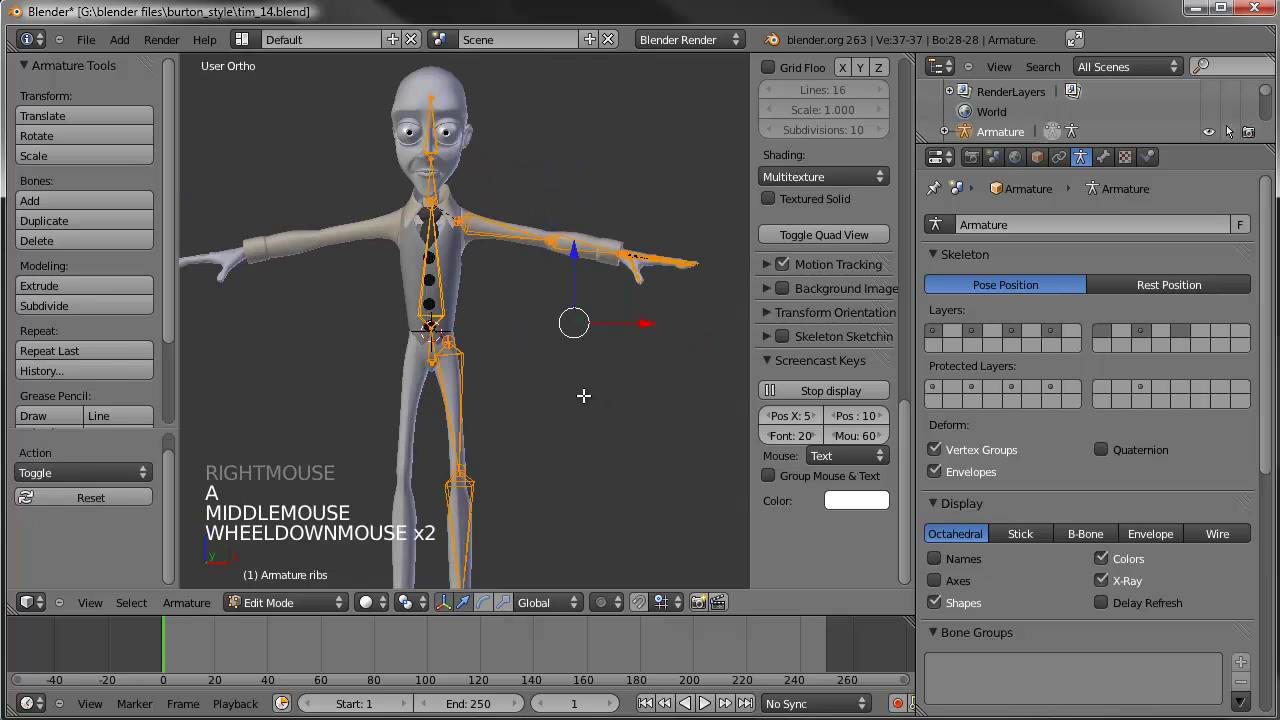
key(KP_1)
key(a)
key(a)
scroll(577, 389, up, 1)
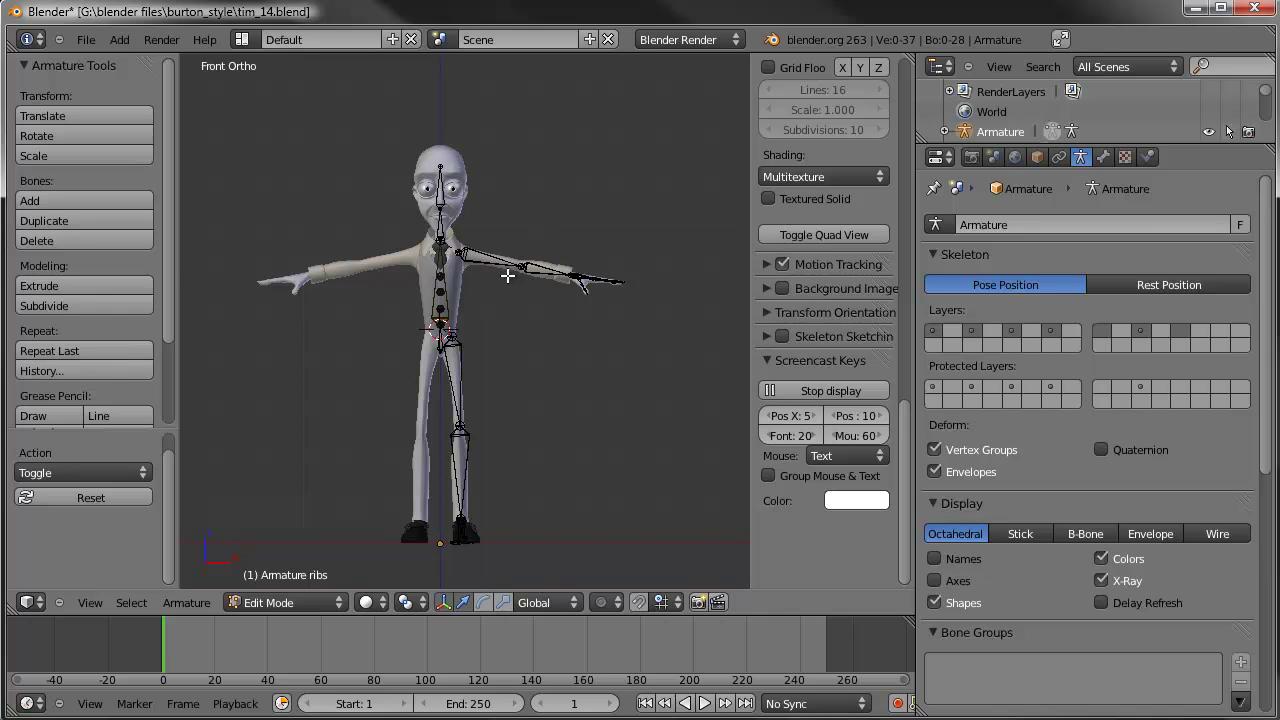
scroll(508, 275, up, 2)
Step: Check the bone names and their side suffixes on the left upper arm, forearm, thumb and thigh
right_click(526, 234)
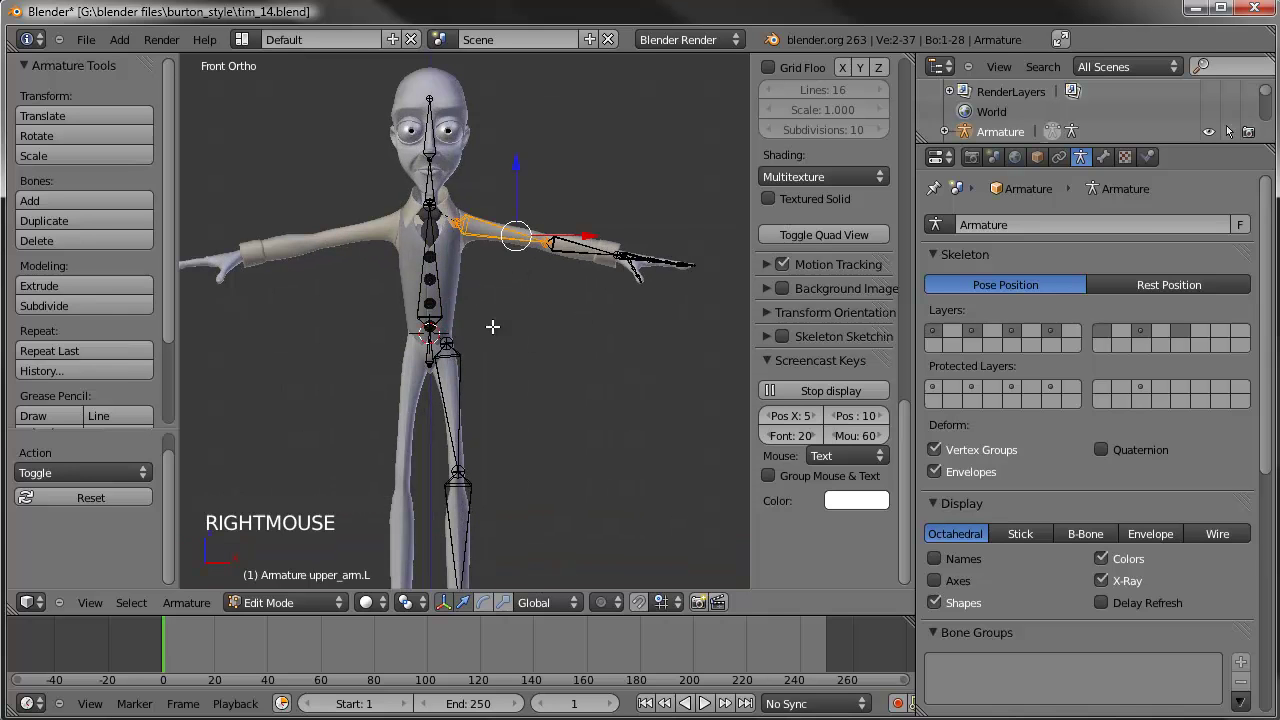
scroll(790, 330, up, 1)
scroll(745, 265, up, 5)
scroll(748, 268, down, 4)
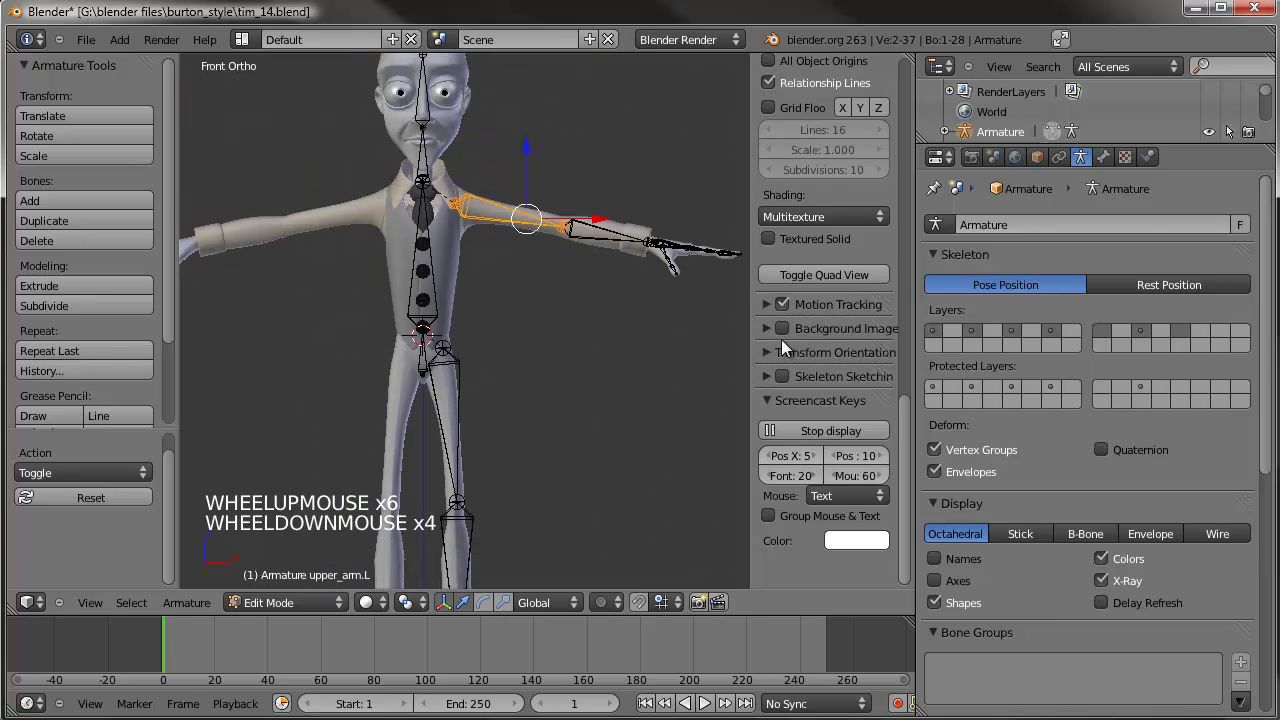
scroll(840, 492, up, 8)
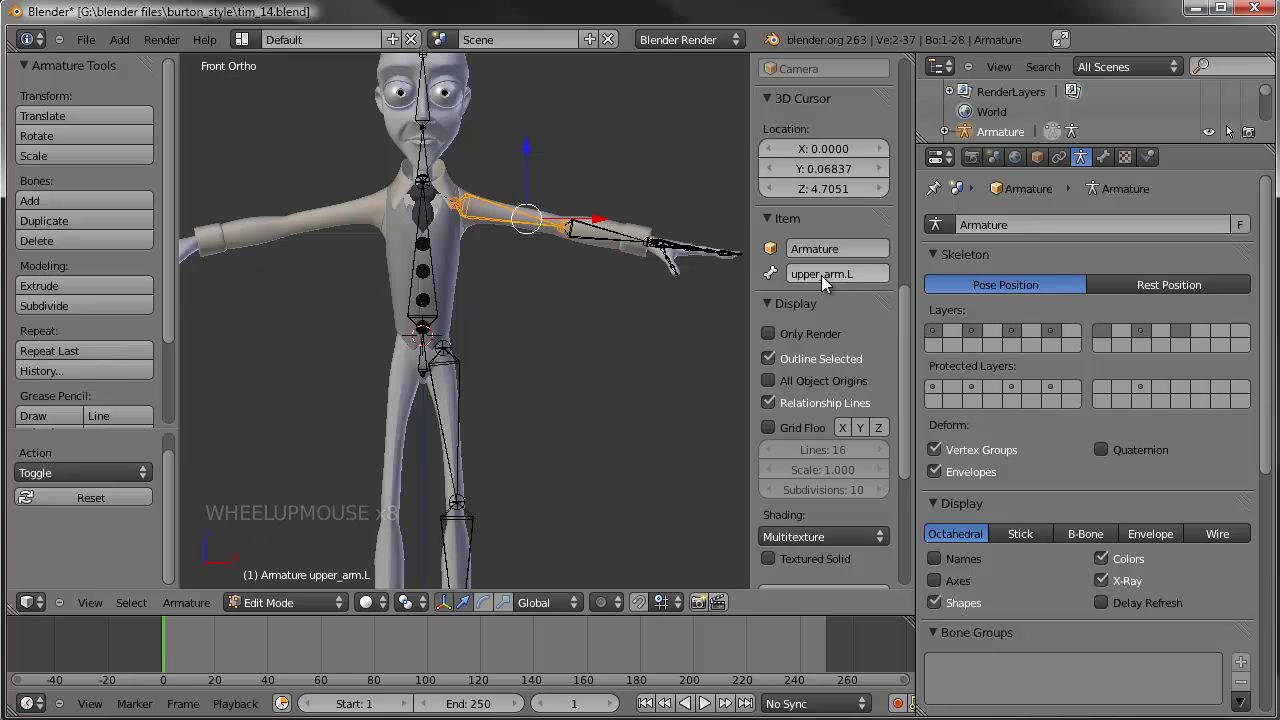
right_click(608, 242)
right_click(667, 256)
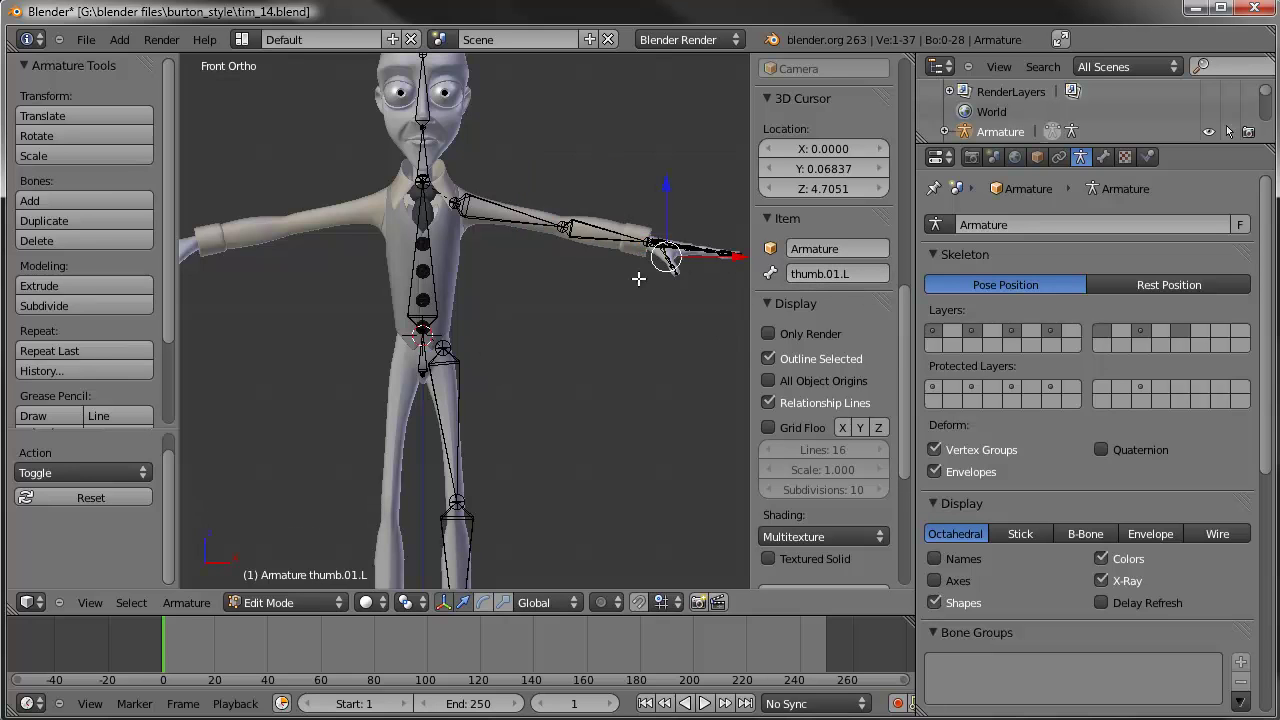
right_click(455, 393)
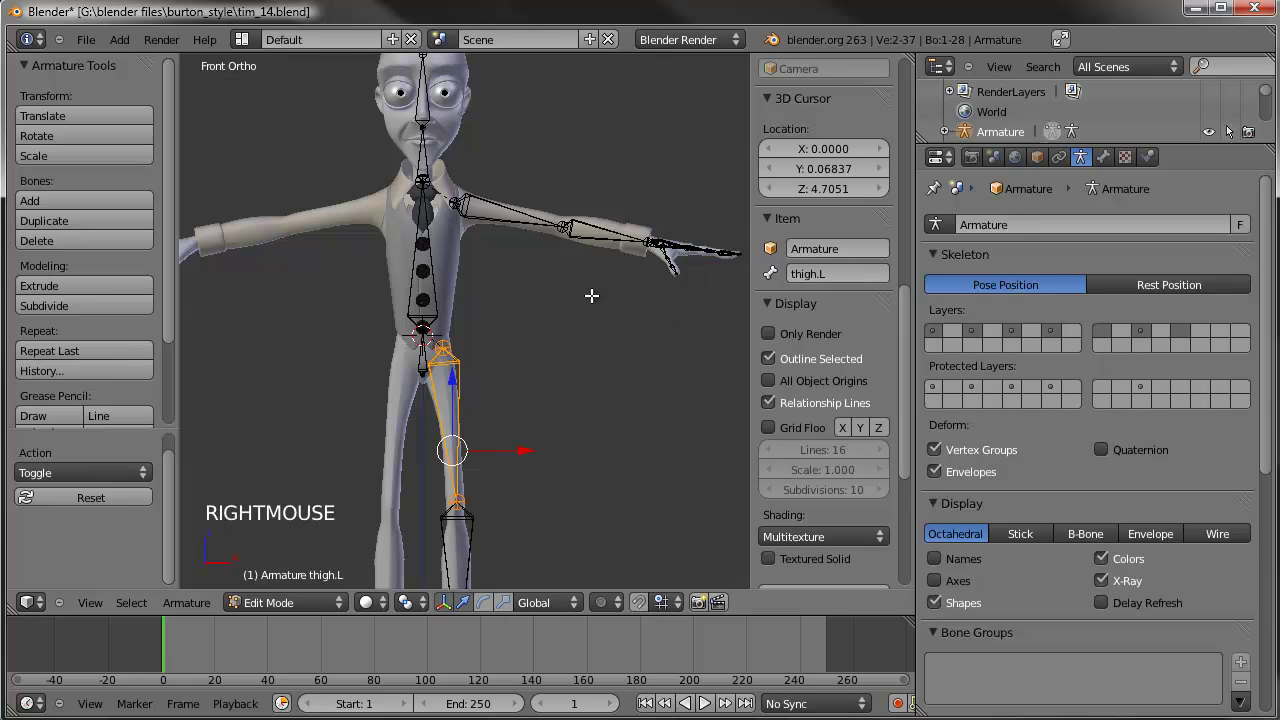
Step: Select all bones of the left arm, hand, leg and foot, leaving the central spine and head bones unselected
key(a)
scroll(591, 294, down, 1)
key(b)
drag(722, 163, 451, 294)
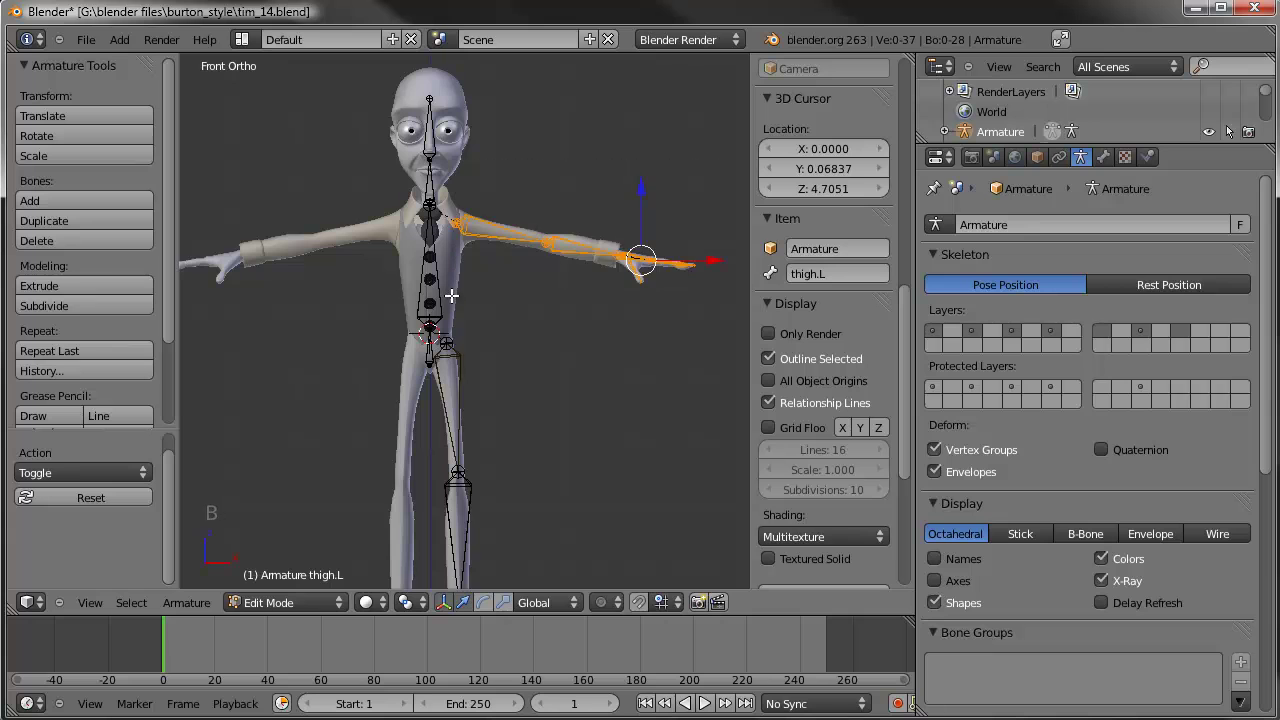
shift+middle_drag(480, 340, 461, 281)
shift+right_click(461, 281)
shift+right_click(457, 353)
key(b)
drag(524, 416, 440, 530)
mouse_move(478, 290)
shift+middle_down()
mouse_move(483, 260)
mouse_move(491, 309)
shift+middle_up()
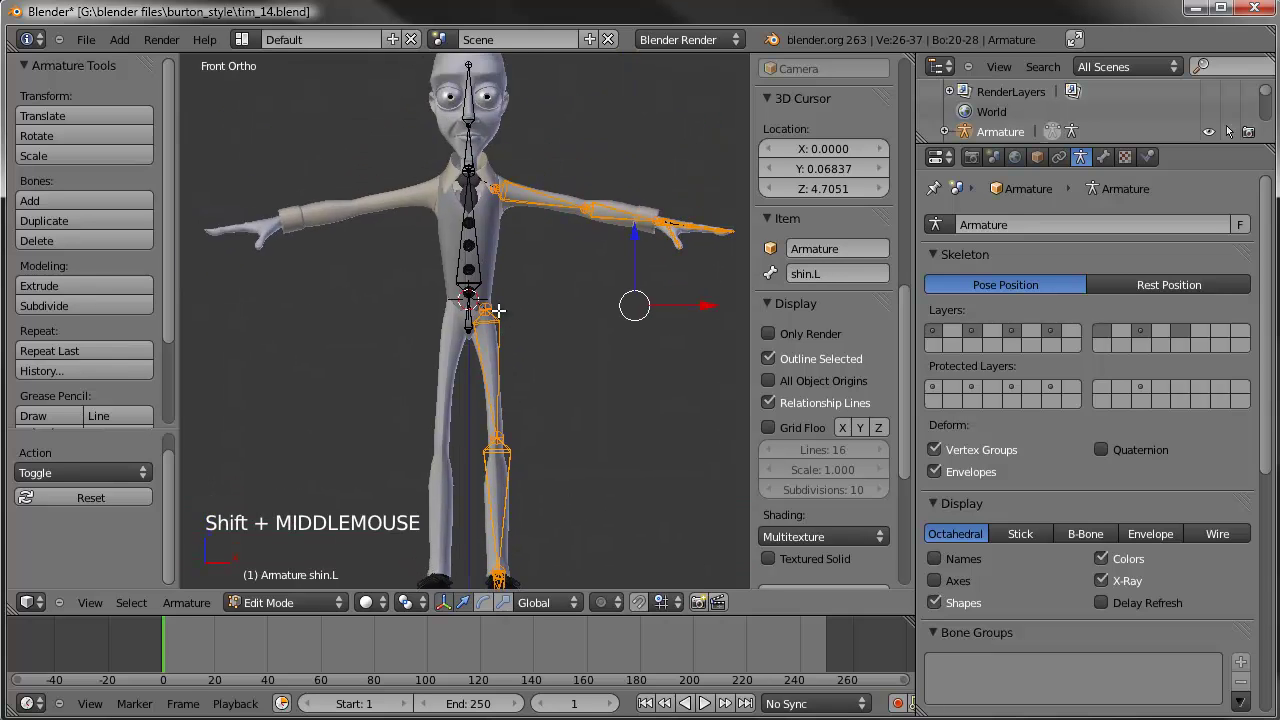
Step: Duplicate the selected limb bones in place and scale the copies by -1 along X with the 3D cursor as pivot
scroll(497, 305, up, 8)
scroll(486, 222, up, 3)
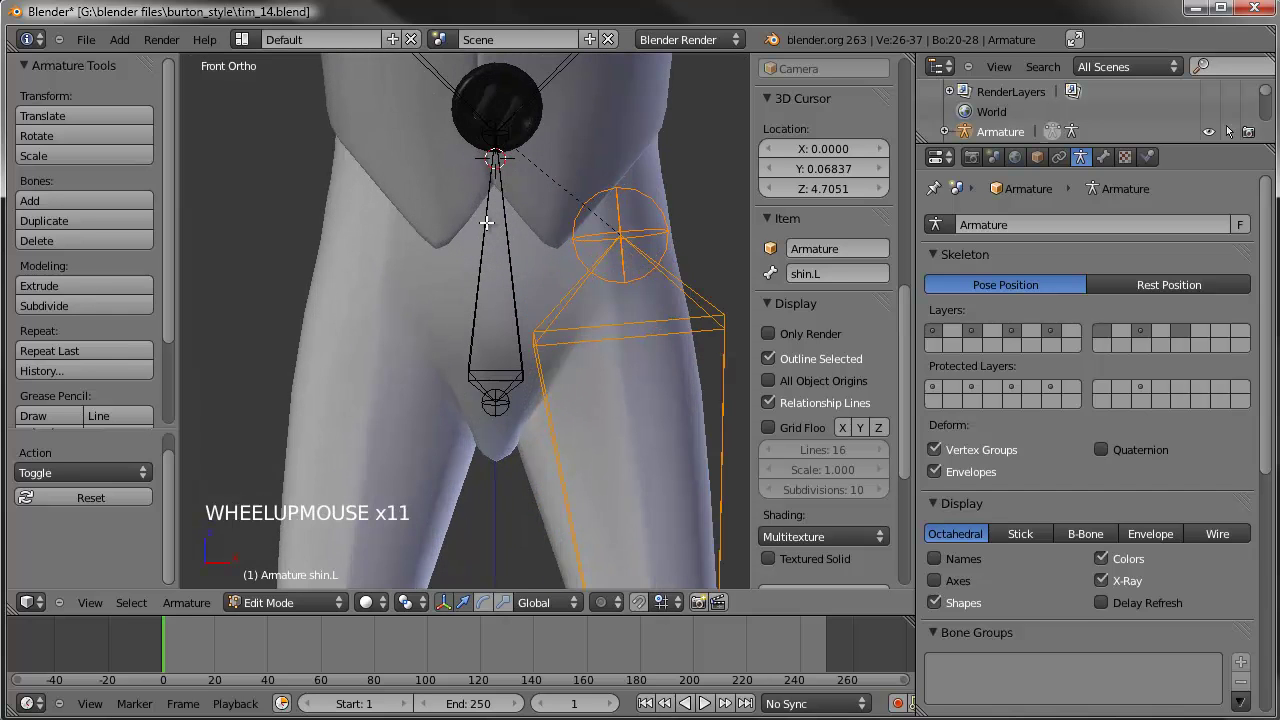
scroll(486, 222, down, 11)
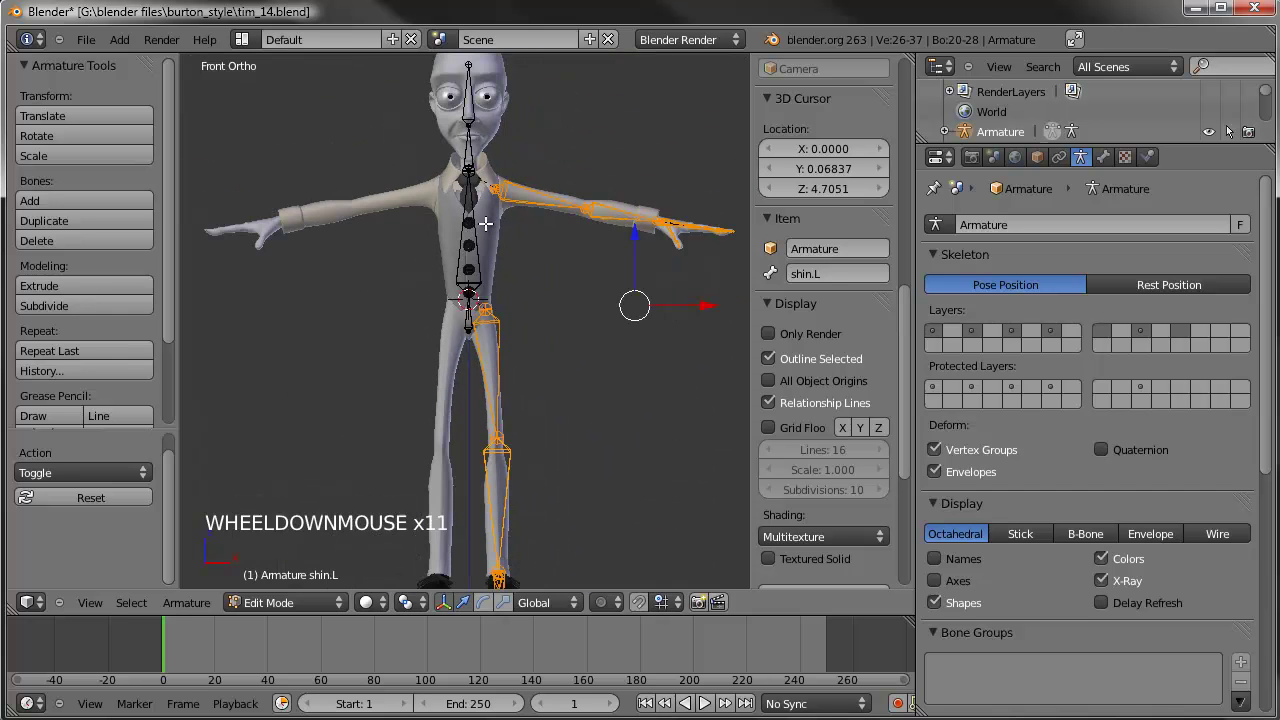
key(period)
scroll(486, 222, down, 2)
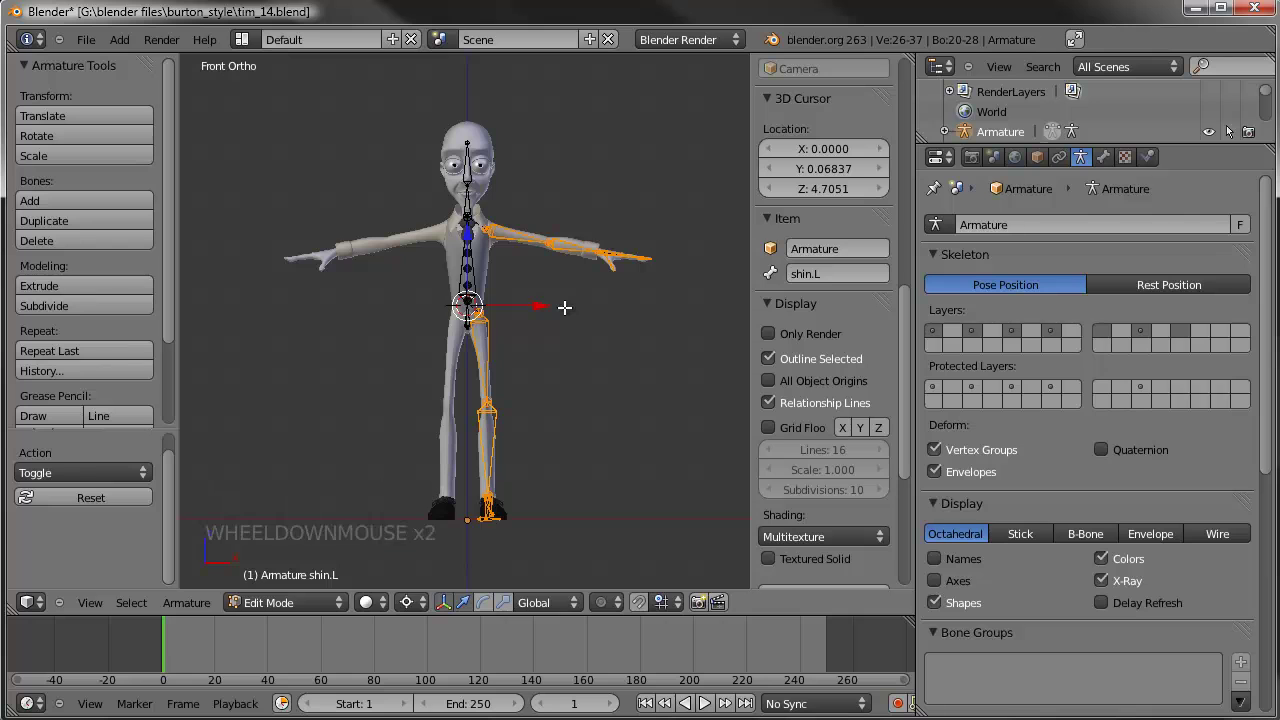
key(shift+d)
click(564, 307)
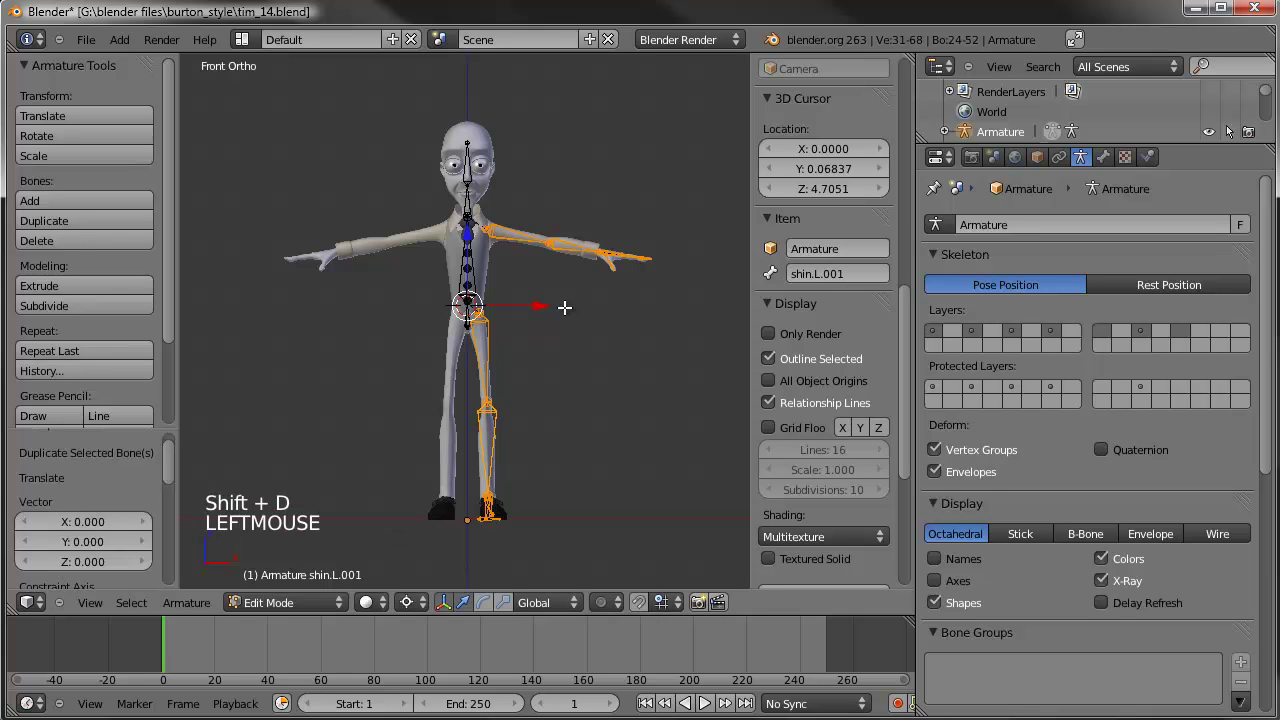
key(s)
text(x-1)
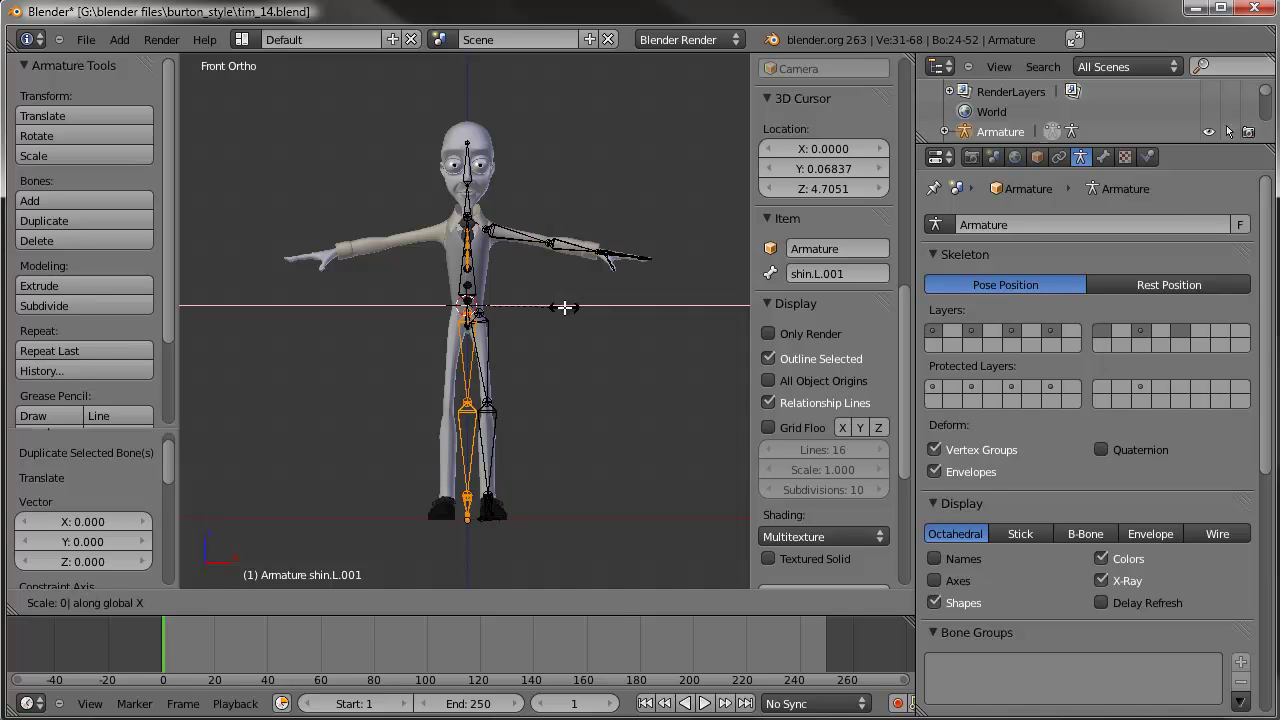
key(Return)
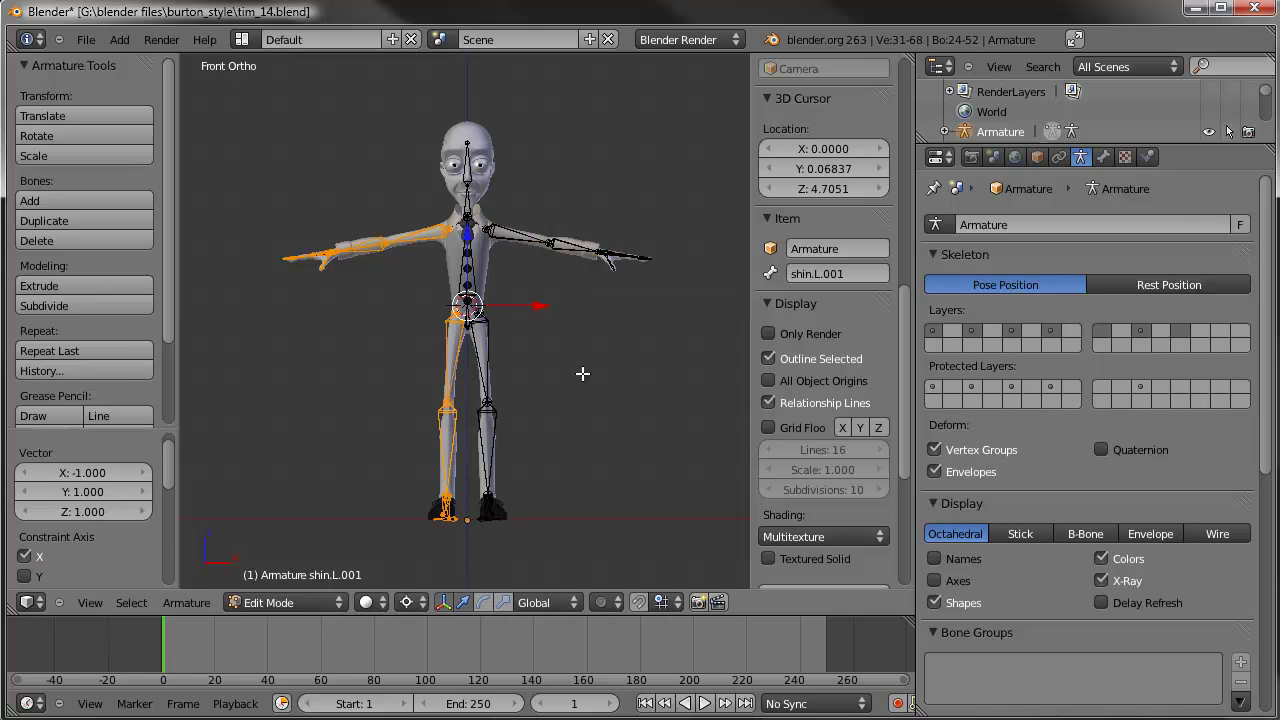
Step: Try the X Global mirror on the duplicated limb bones
click(180, 602)
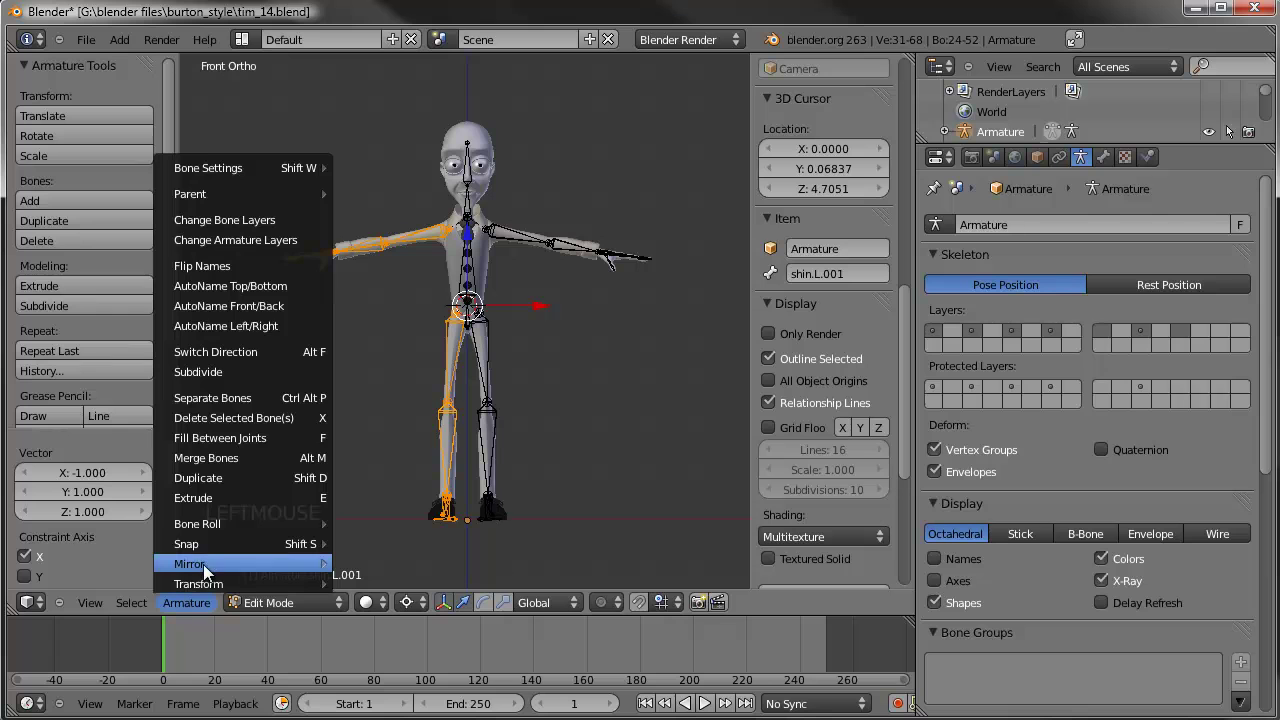
mouse_move(205, 568)
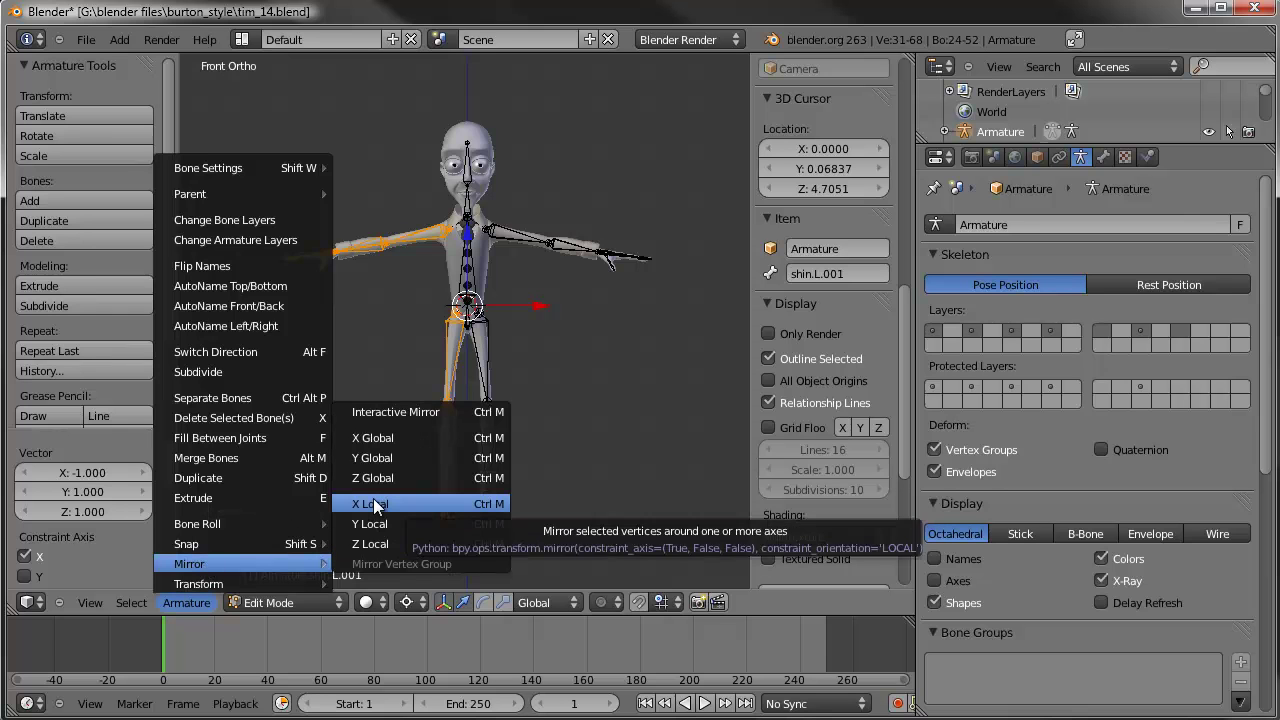
click(377, 437)
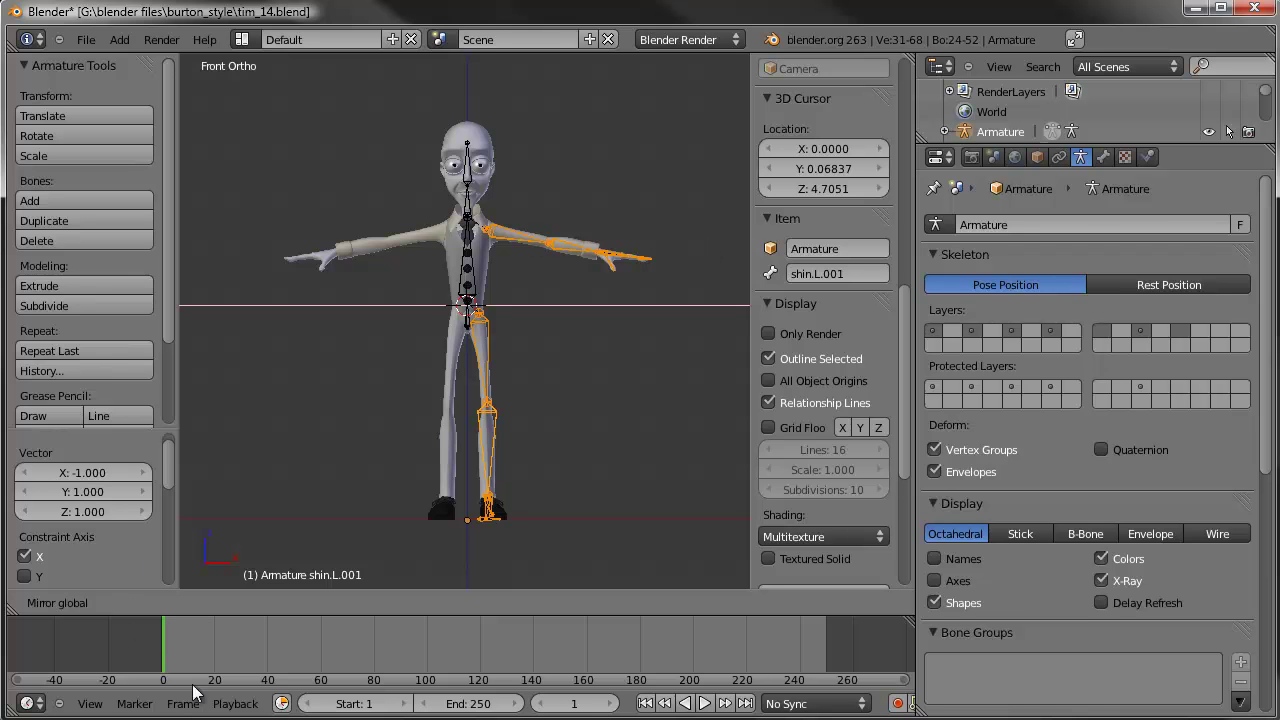
click(370, 469)
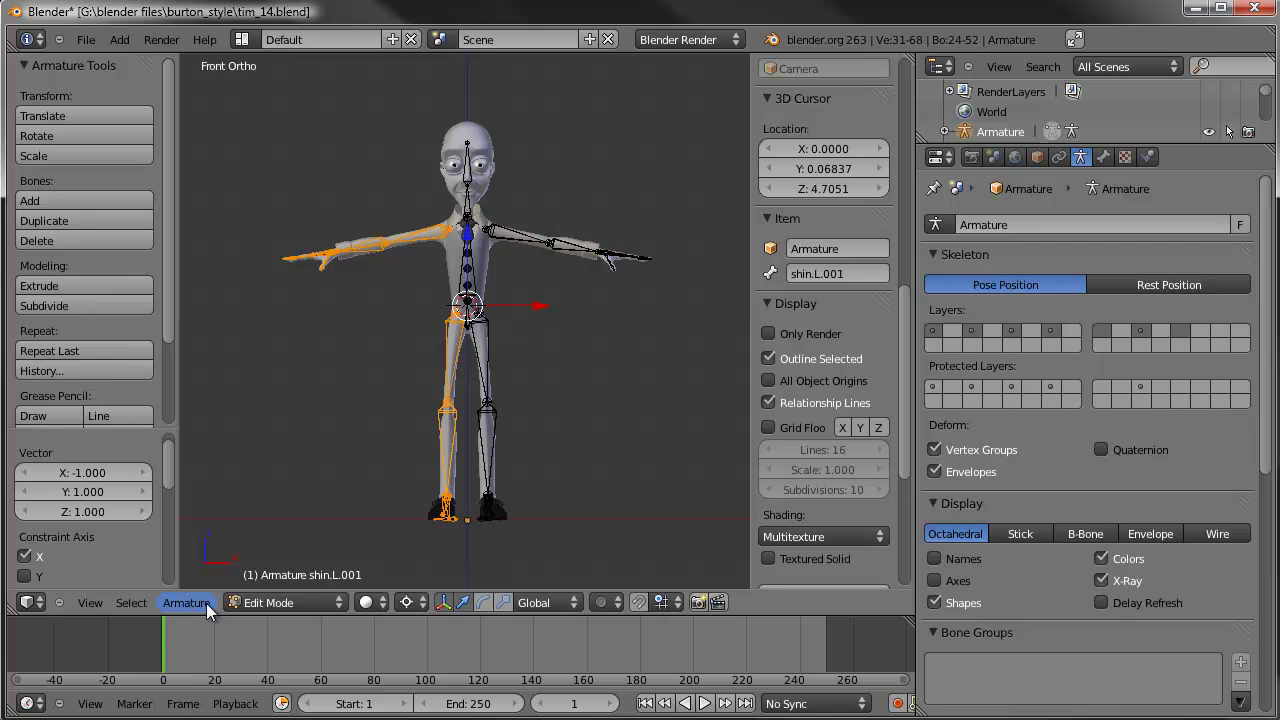
Step: Mirror the duplicated limb bones along global X once more, and undo the mirroring
click(155, 602)
click(377, 326)
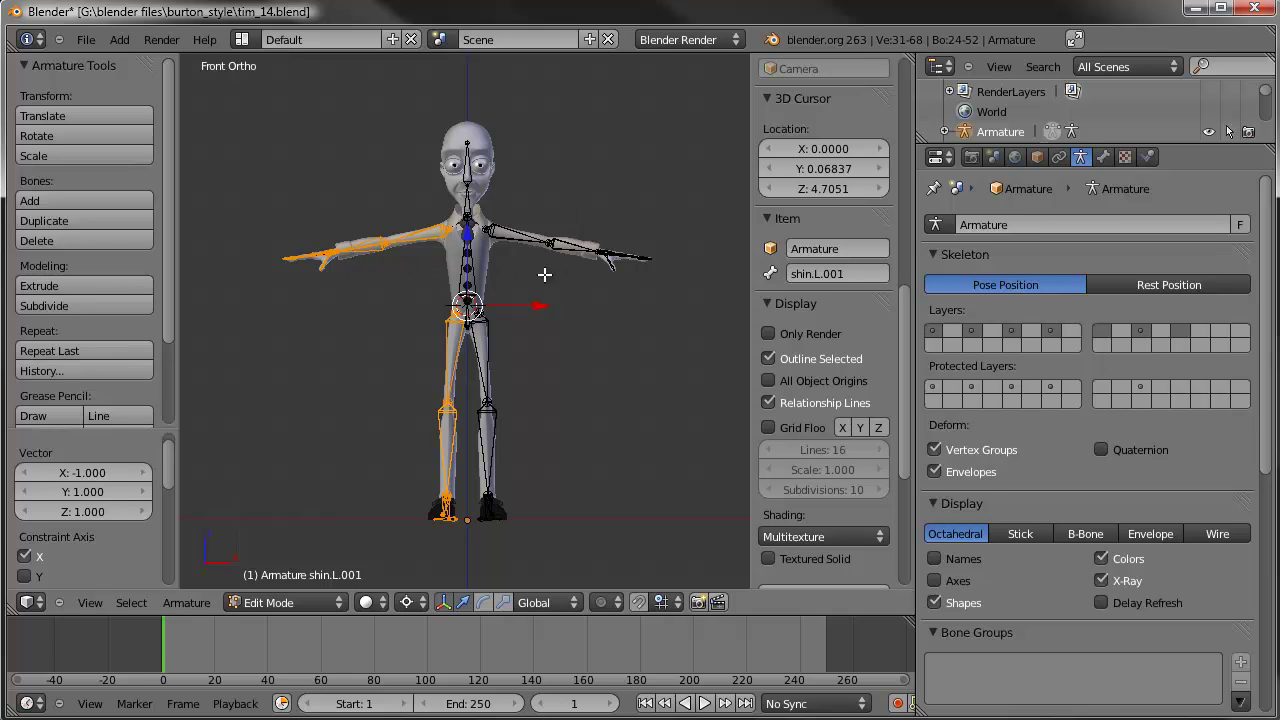
click(185, 602)
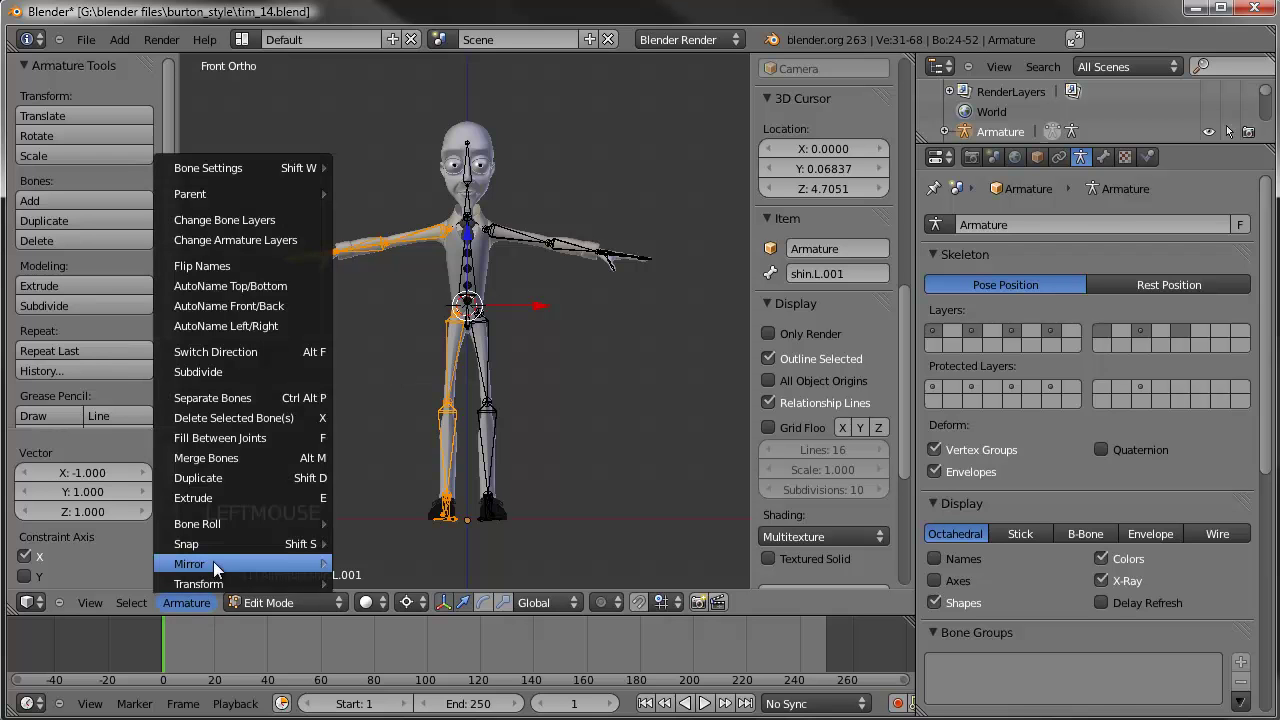
mouse_move(213, 561)
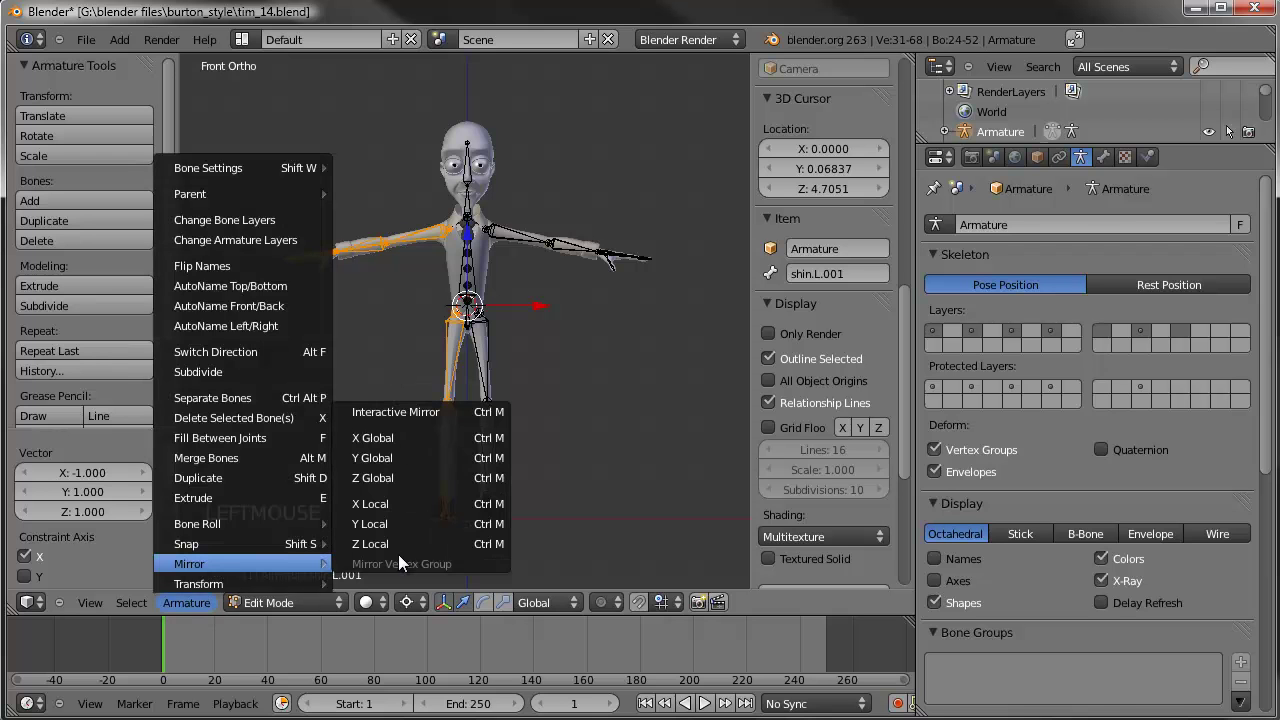
click(391, 438)
click(391, 438)
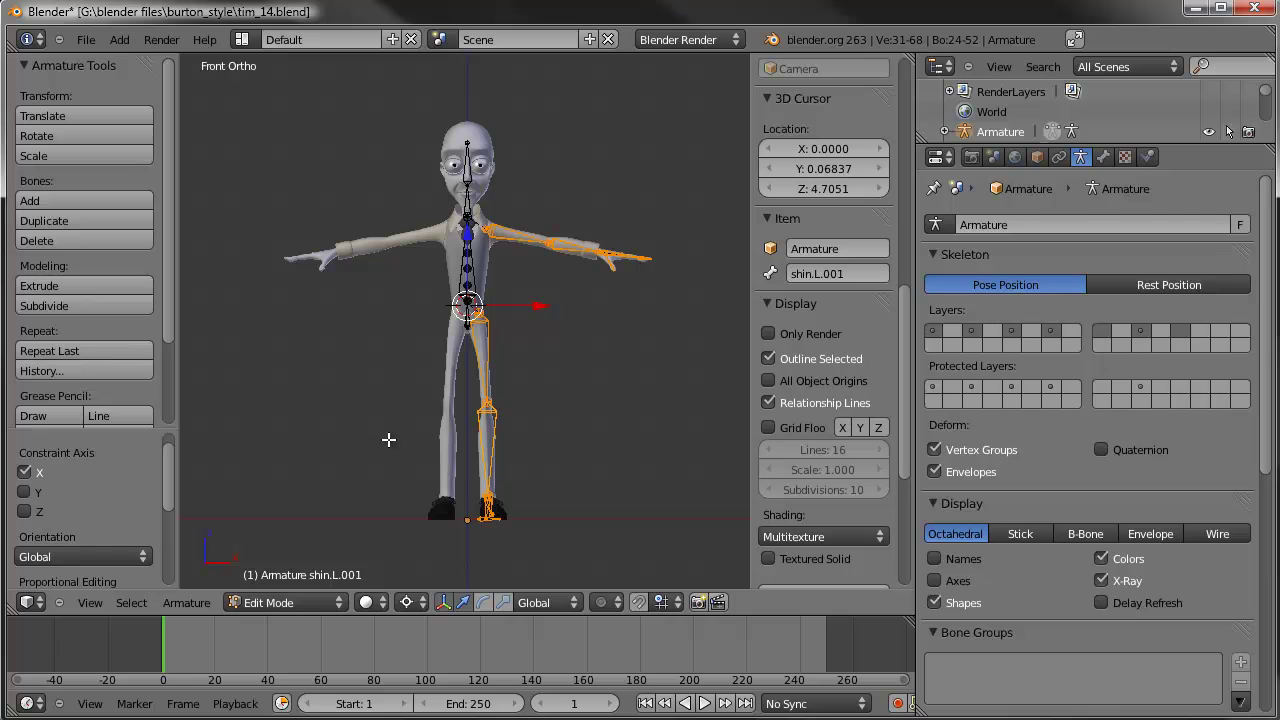
key(ctrl+z)
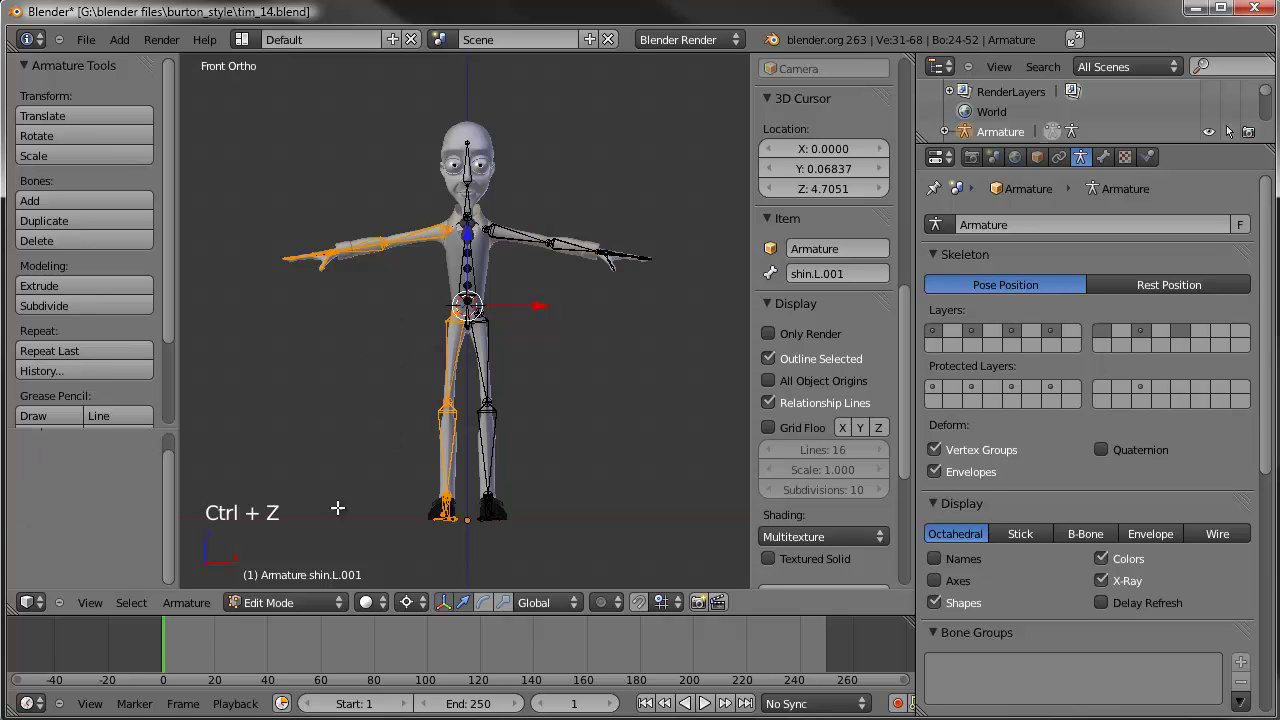
Step: Try flipping the names of the duplicated limb bones, and undo the renaming
click(188, 602)
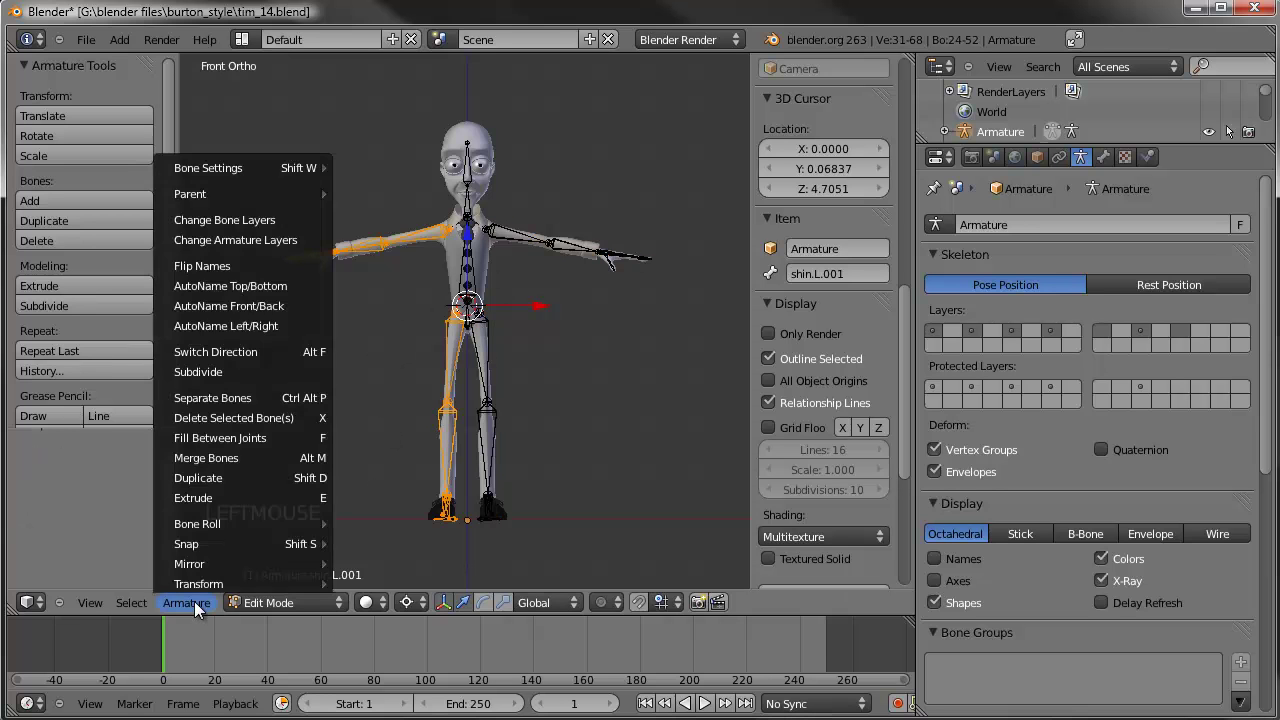
click(229, 265)
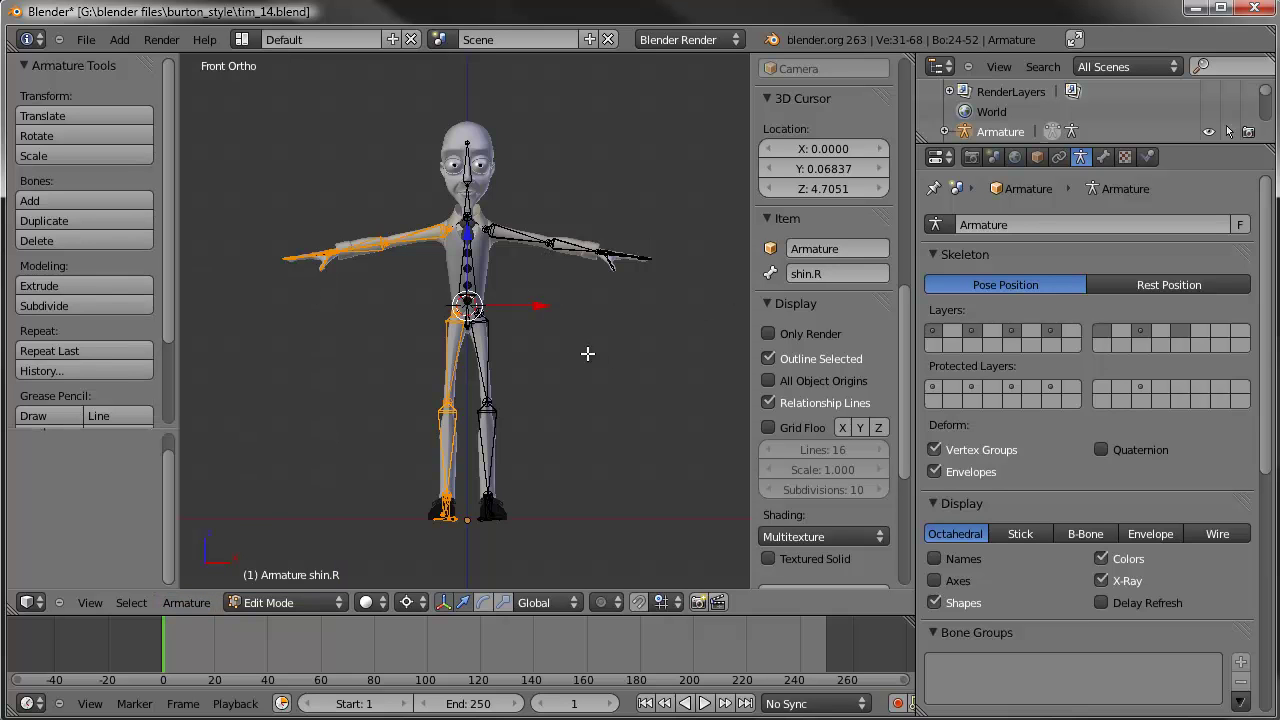
key(ctrl+z)
Step: Flip the names of the duplicated limb bones so they carry the right-side suffix
click(204, 603)
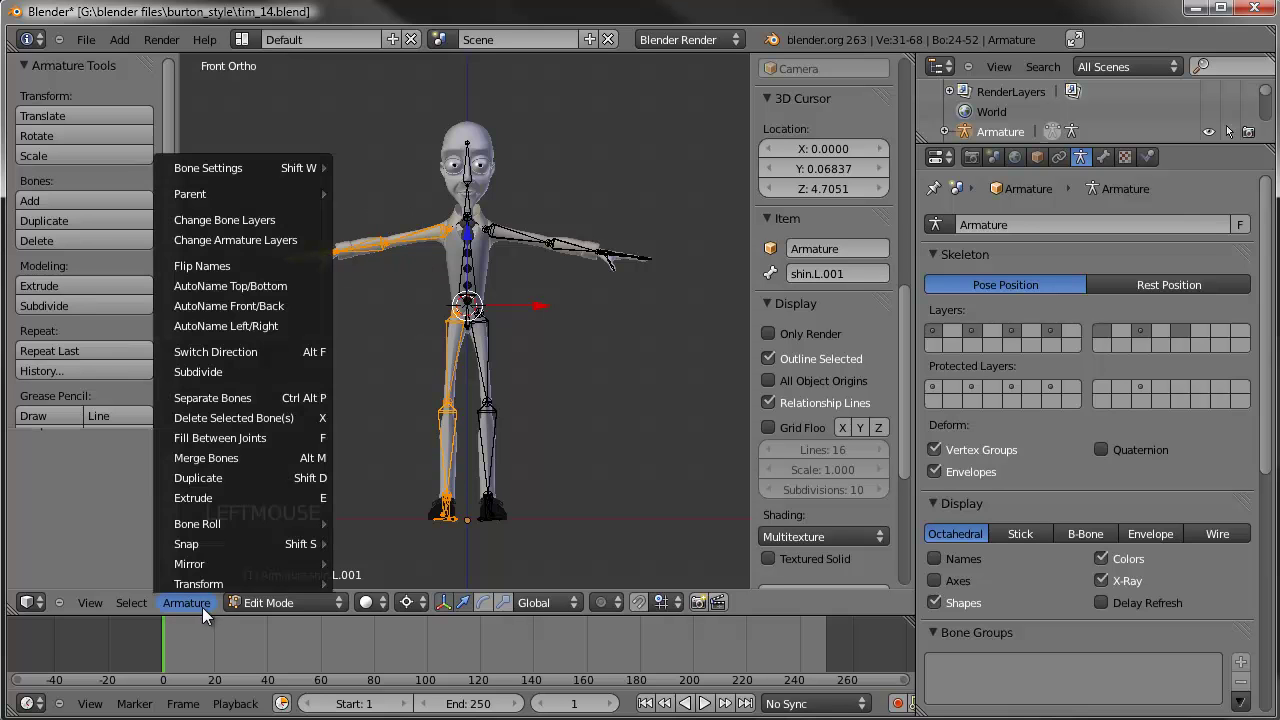
click(246, 265)
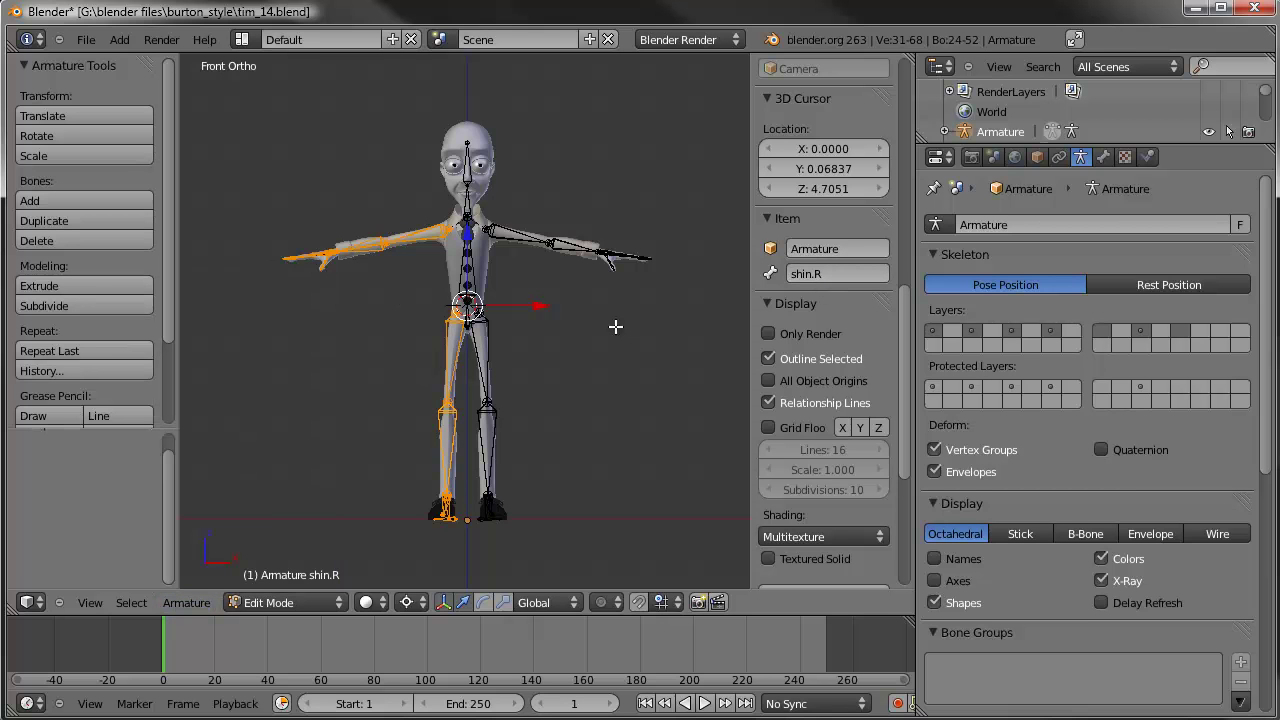
scroll(610, 326, up, 1)
shift+middle_drag(532, 385, 521, 364)
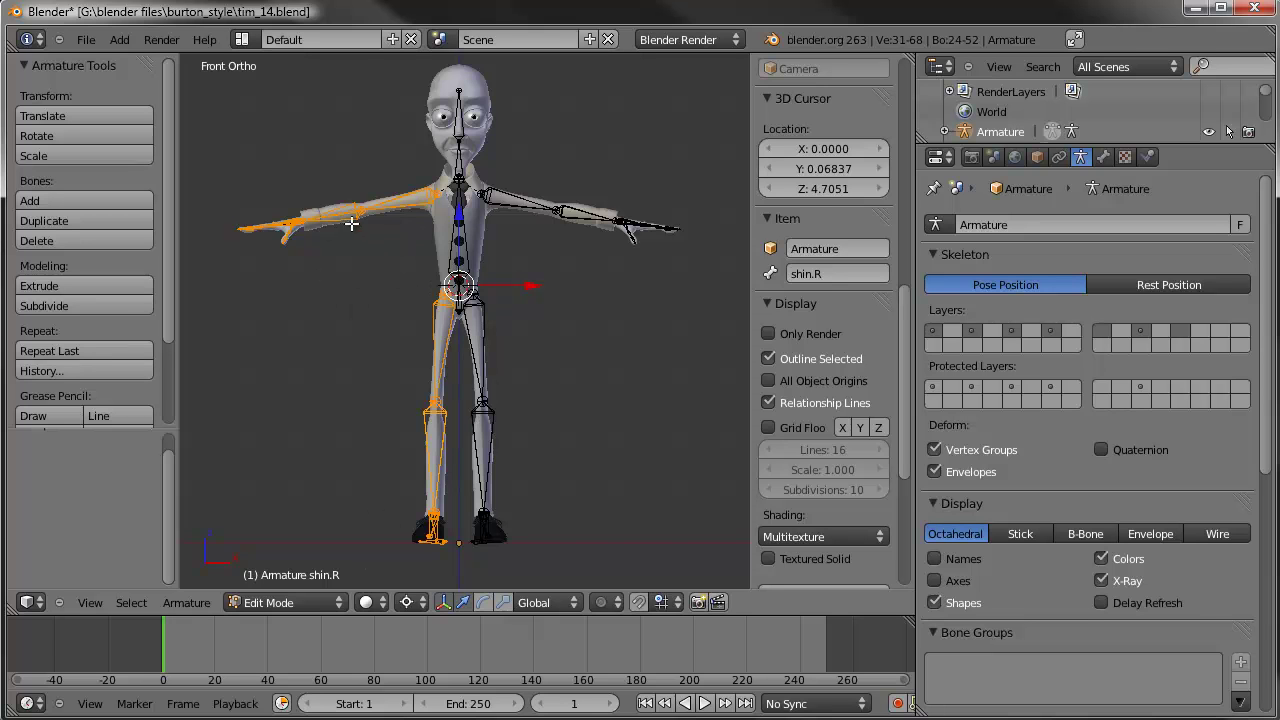
scroll(344, 214, up, 3)
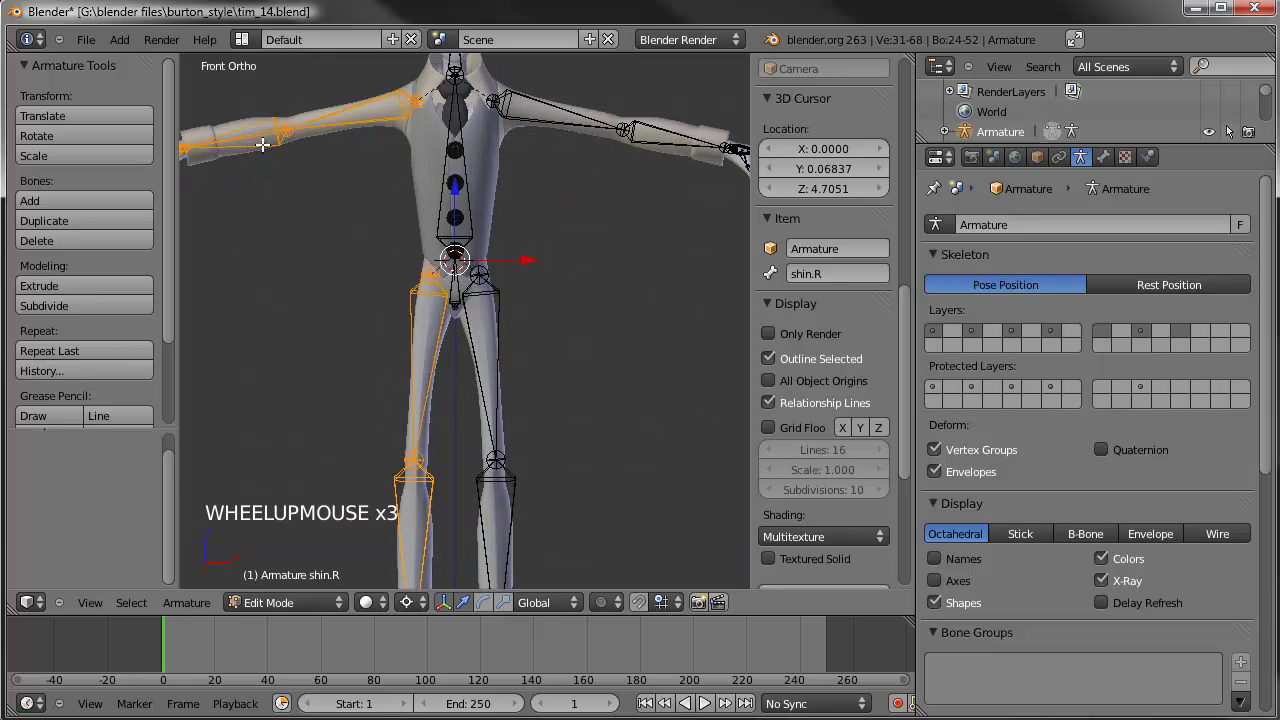
scroll(262, 138, down, 2)
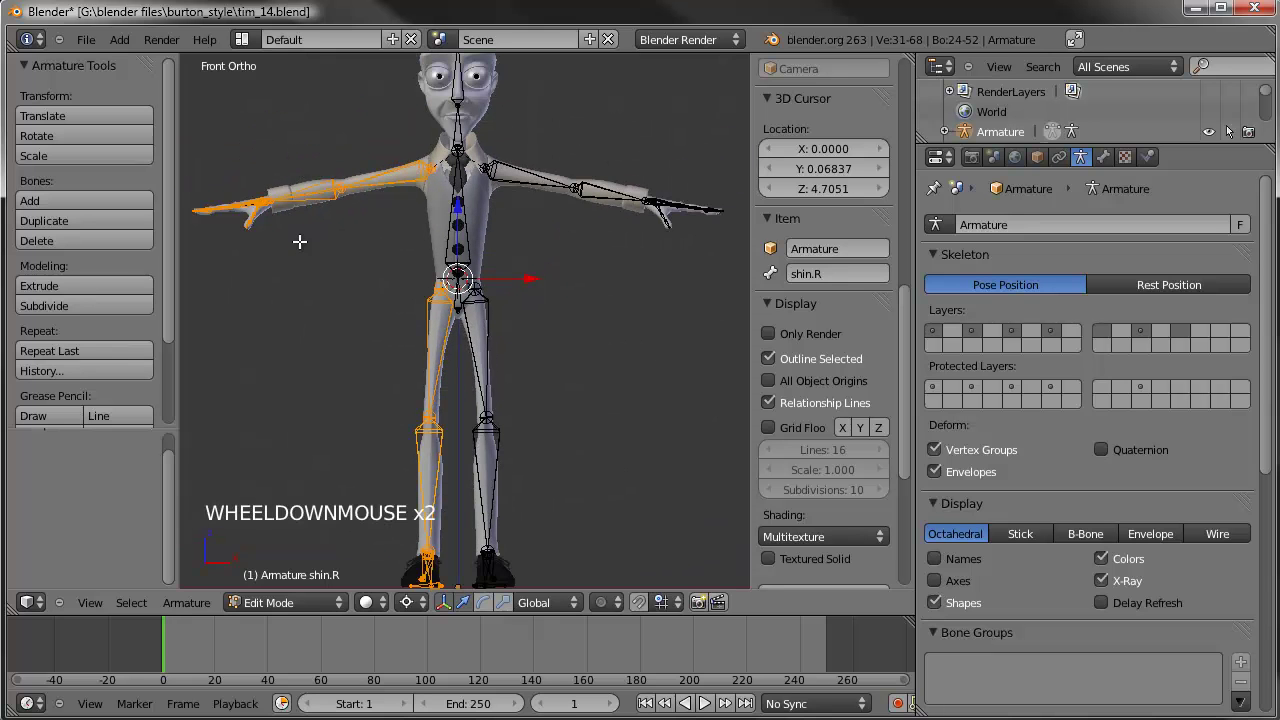
Step: Invert the bone selection and apply a bone roll of 0 with X-Axis Mirror enabled
click(135, 602)
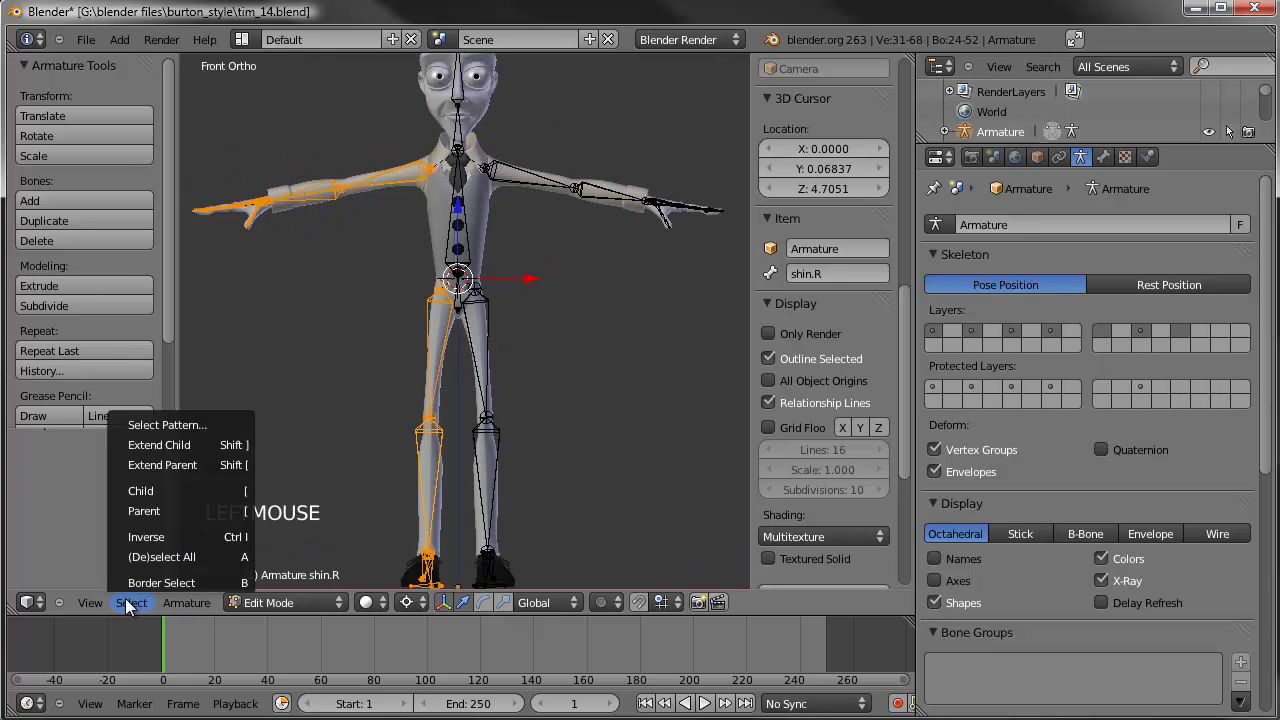
click(140, 537)
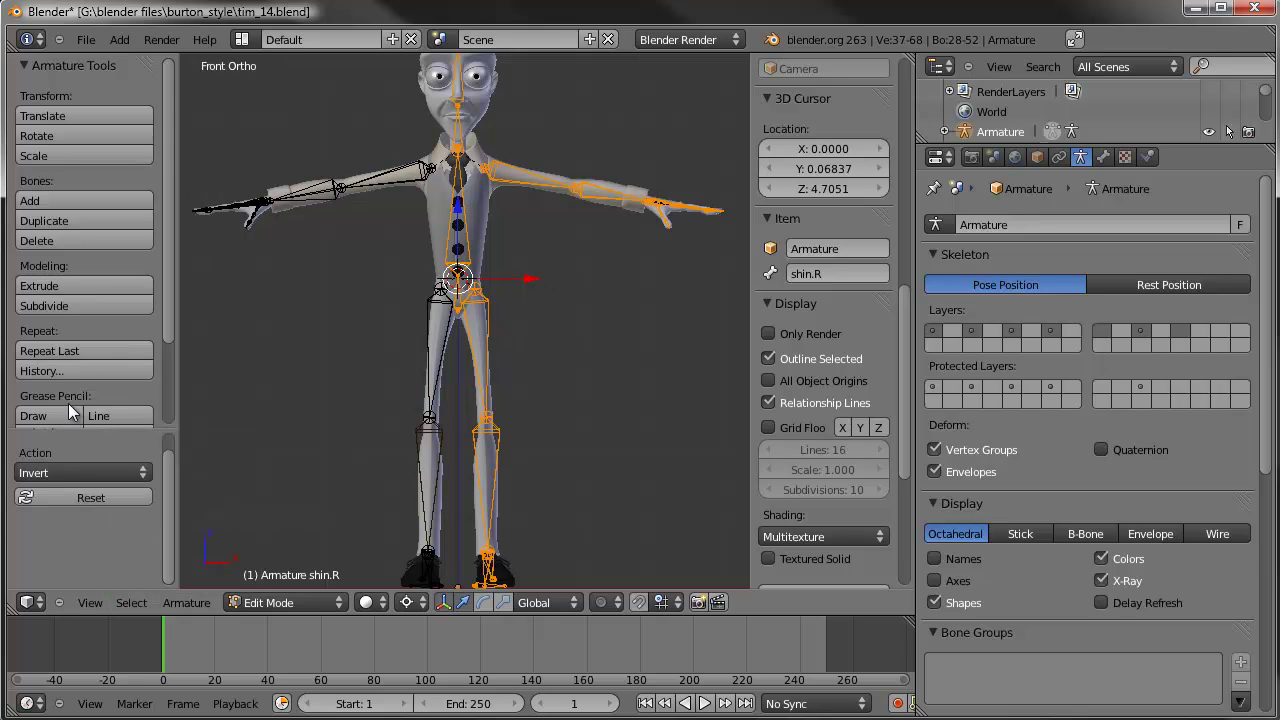
scroll(68, 403, down, 5)
click(26, 412)
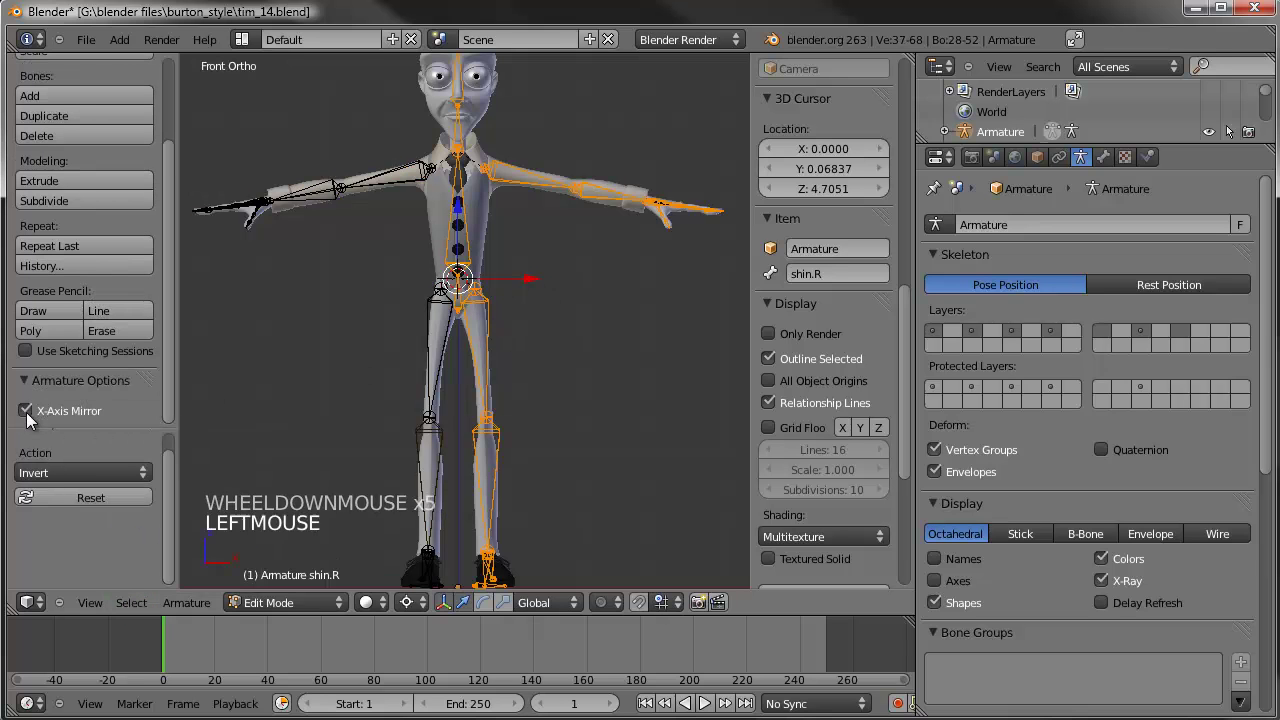
key(ctrl+r)
click(612, 221)
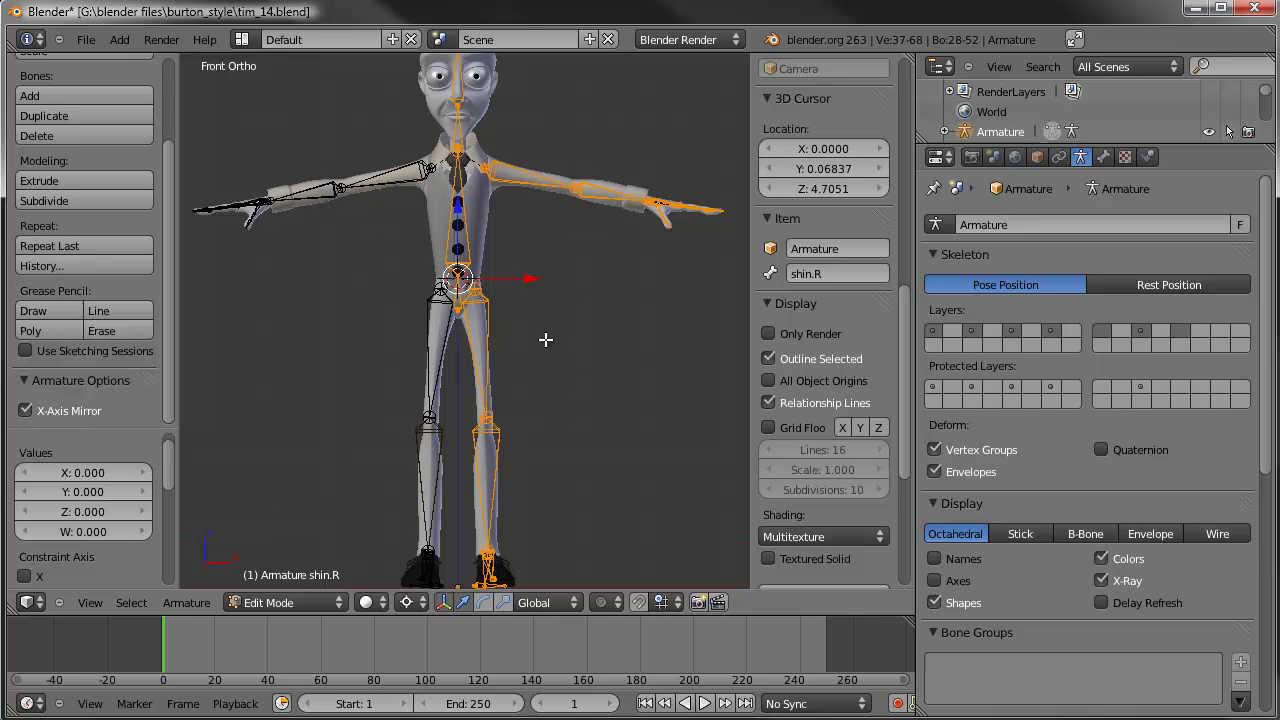
Step: Return the armature to Object Mode and check the mirrored bones against the character mesh
scroll(545, 340, down, 3)
key(Tab)
middle_drag(545, 340, 396, 365)
scroll(457, 357, up, 1)
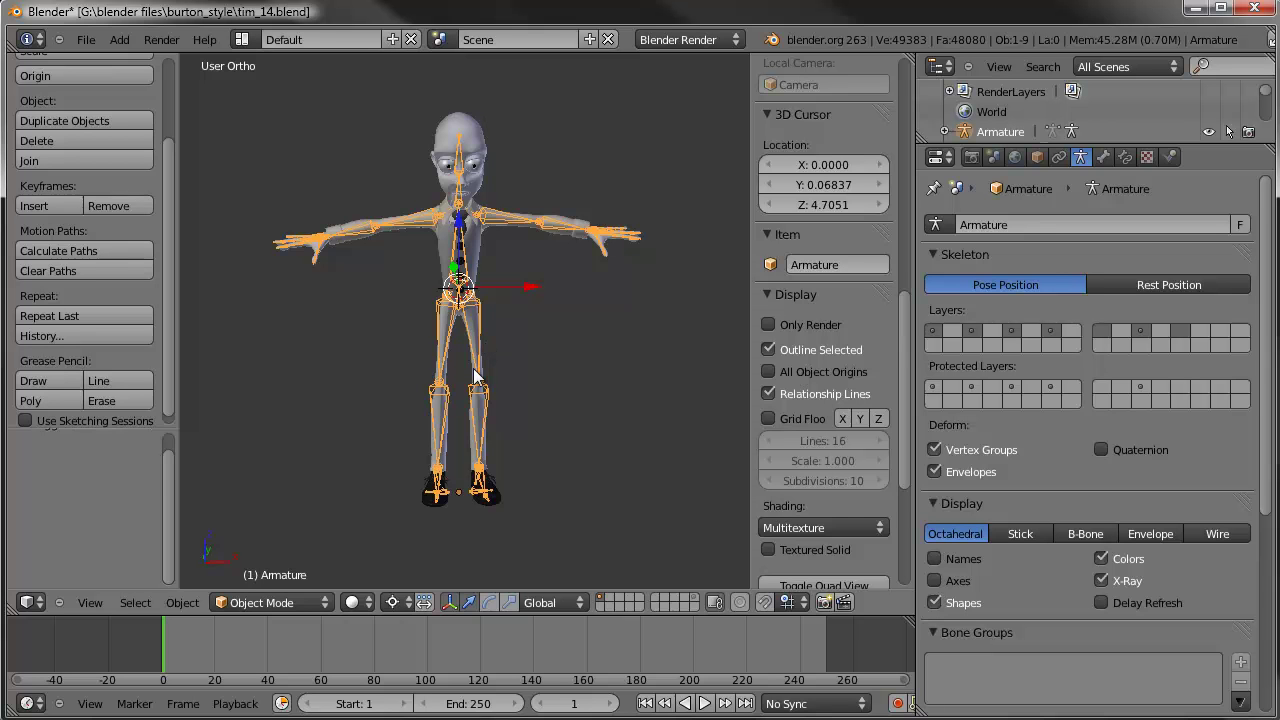
middle_drag(535, 393, 542, 394)
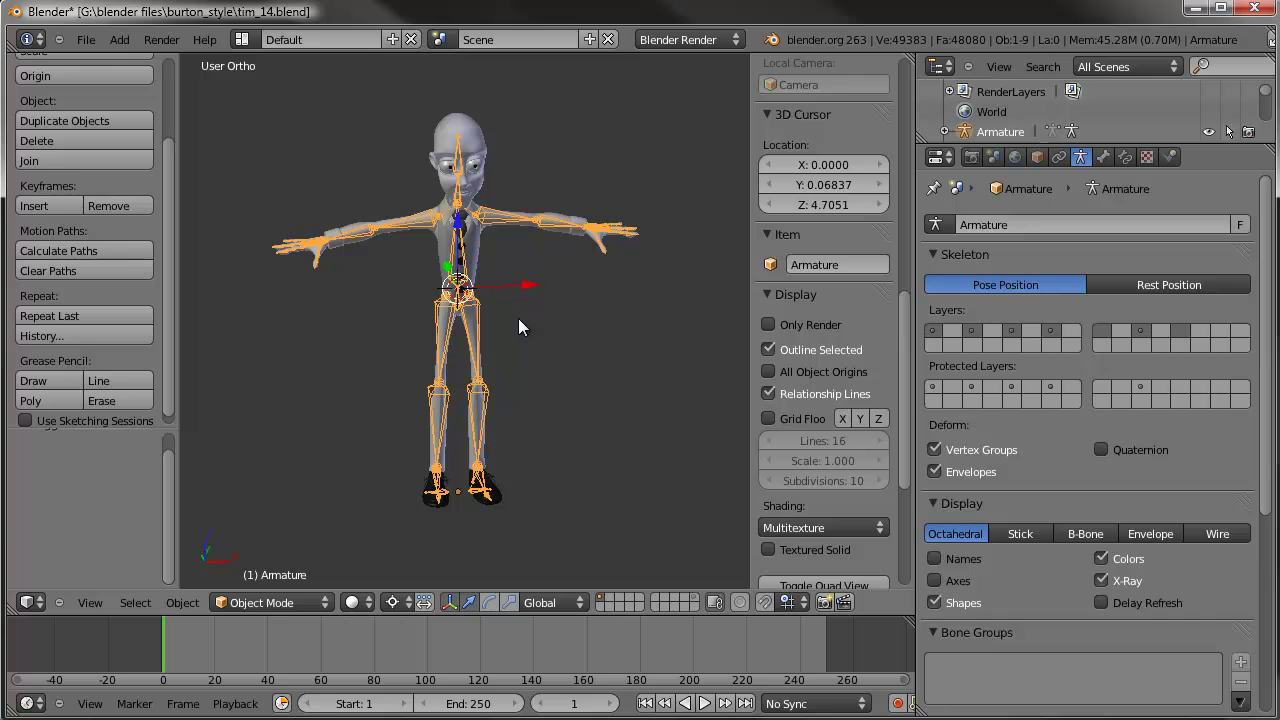
Step: Move the meta-rig armature to layer 15, and show that layer along with the character's layer
key(m)
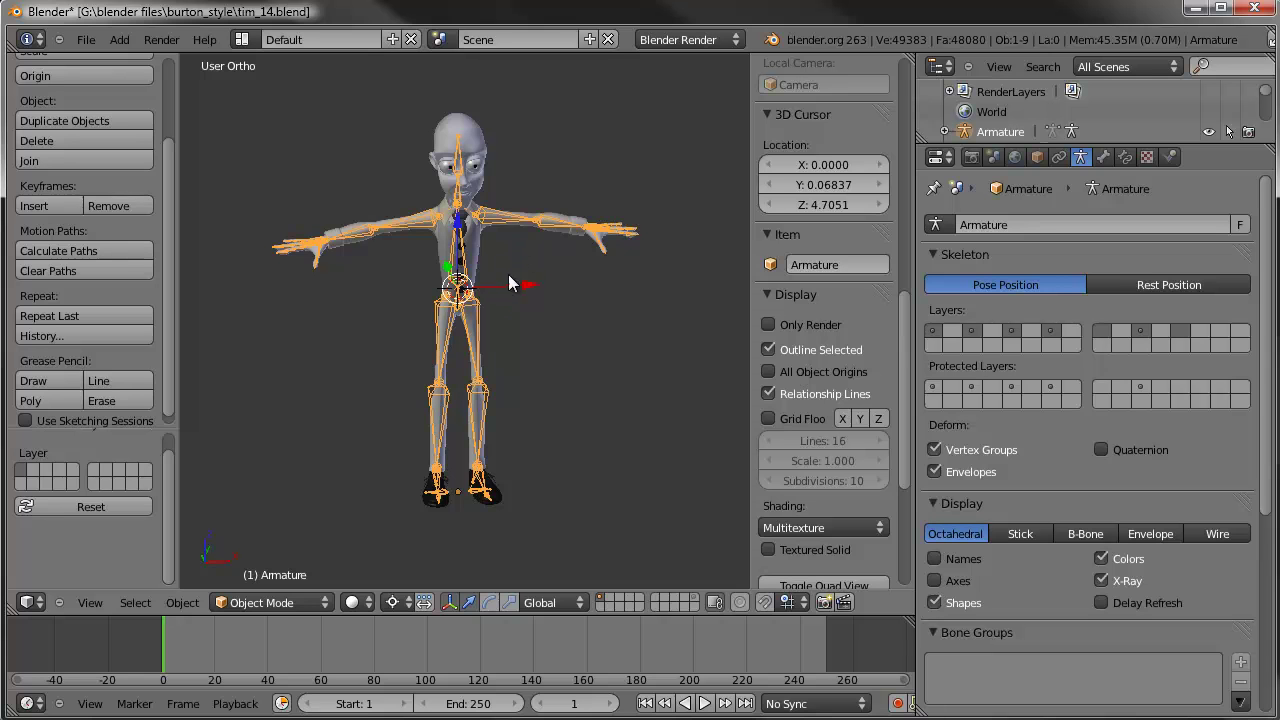
key(m)
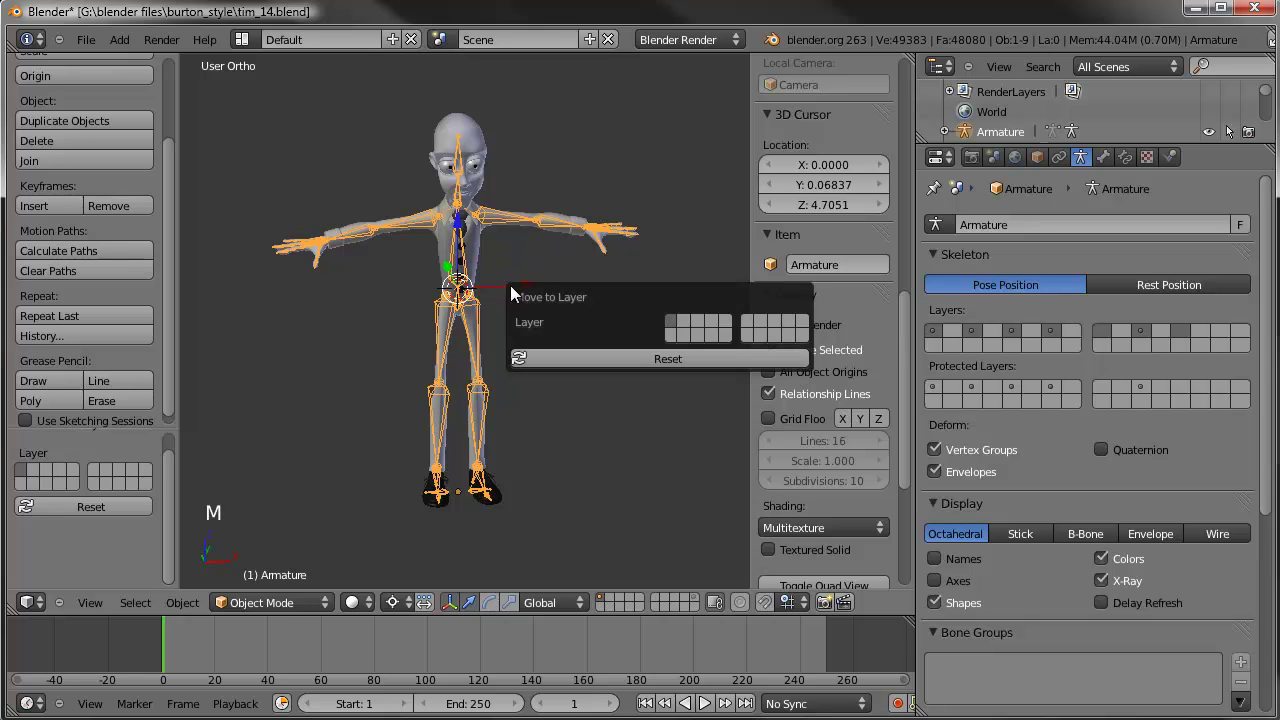
click(728, 334)
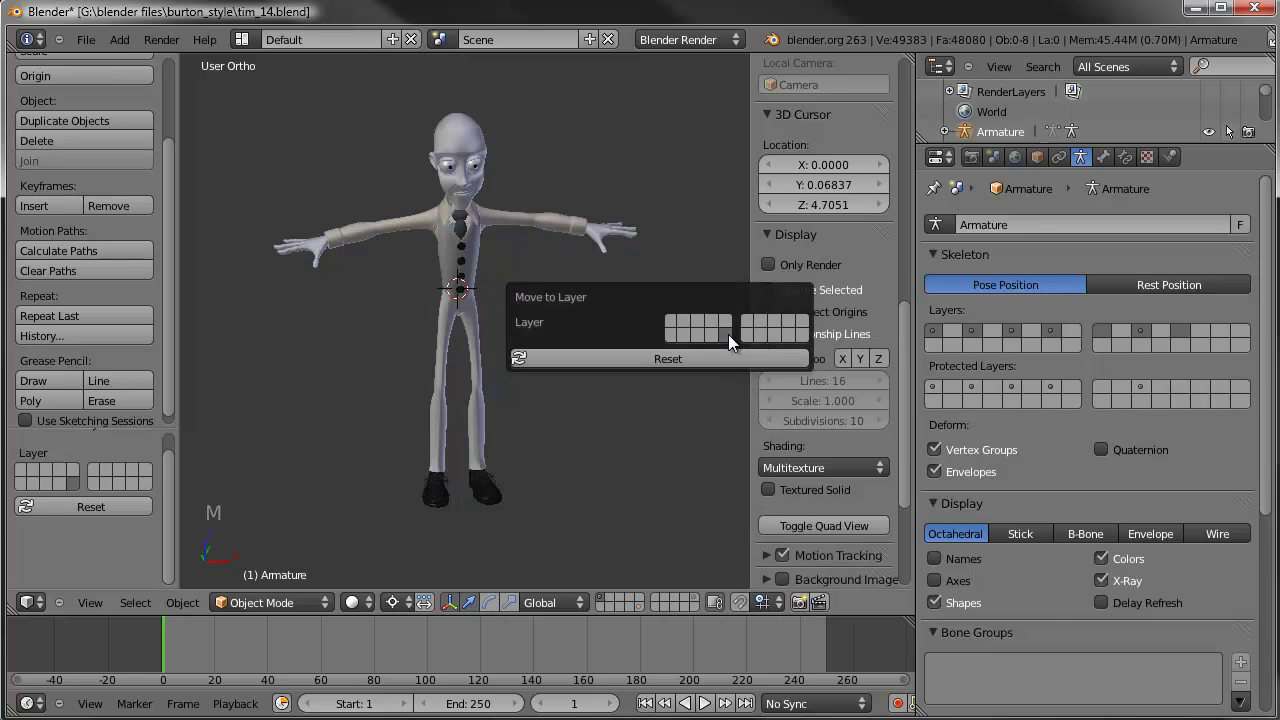
shift+click(640, 607)
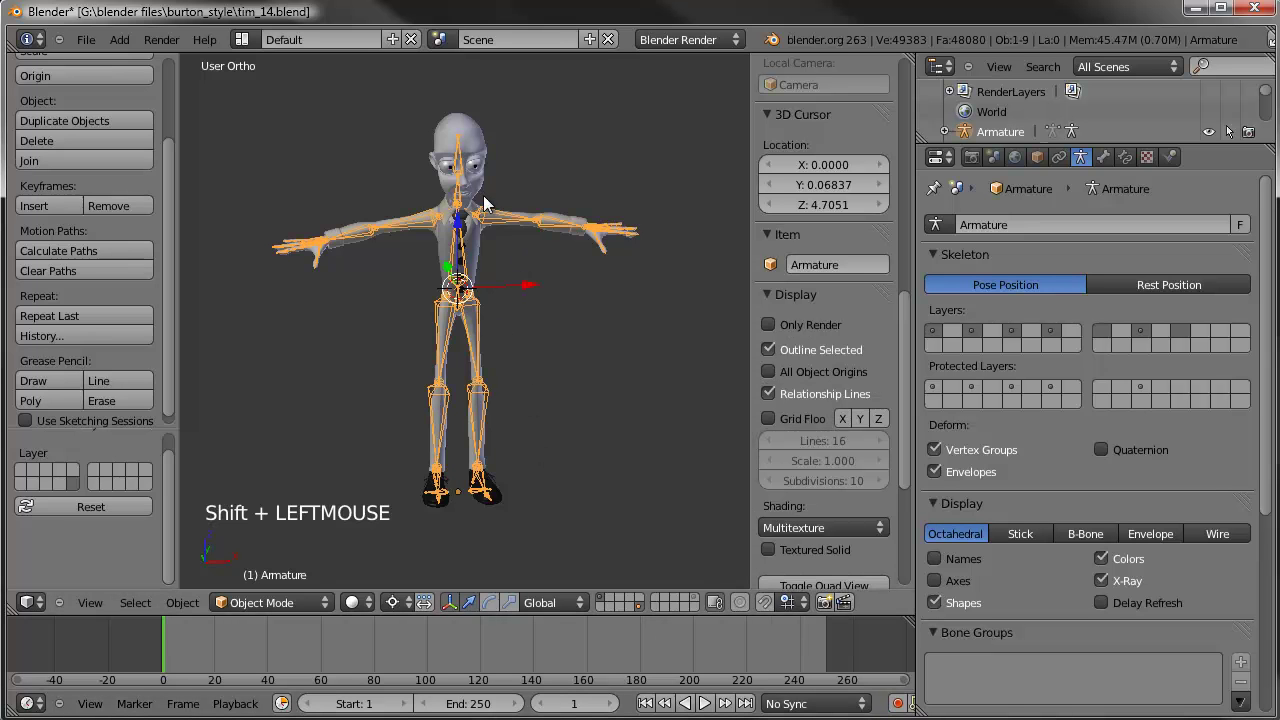
Step: Generate the Rigify rig from the selected meta-rig and review its controls and Rig Layers
key(space)
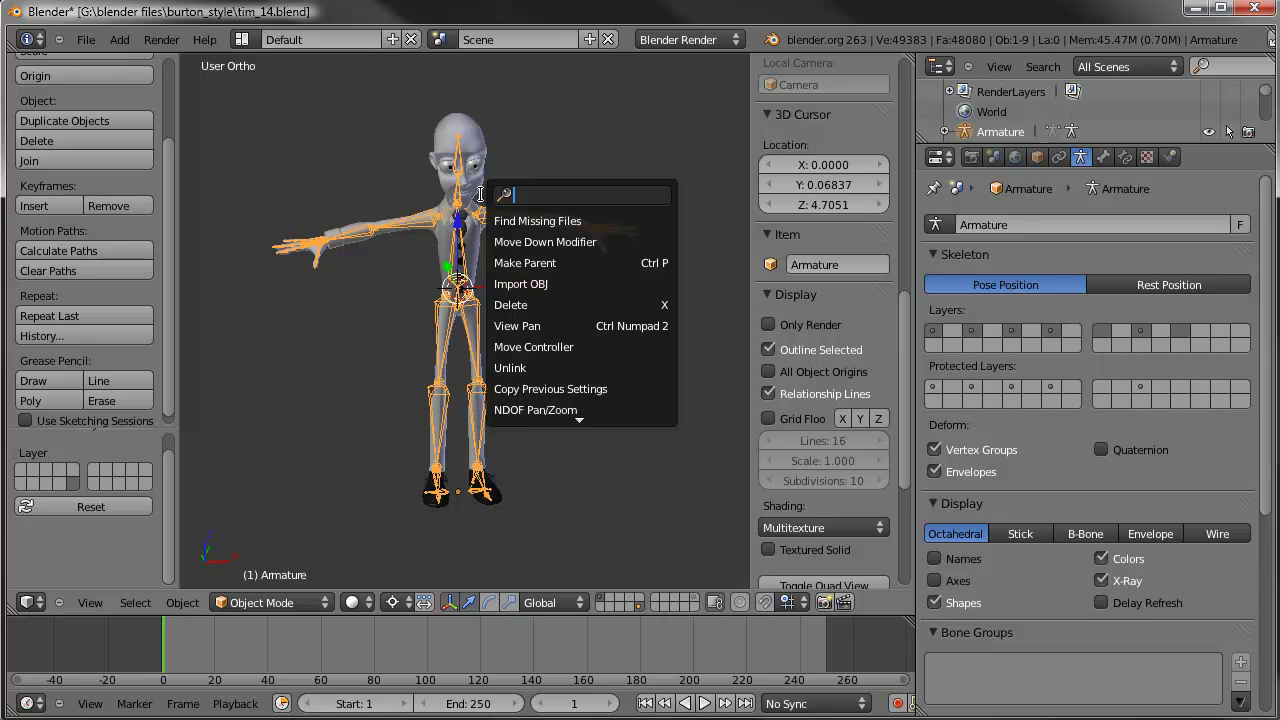
text(ri)
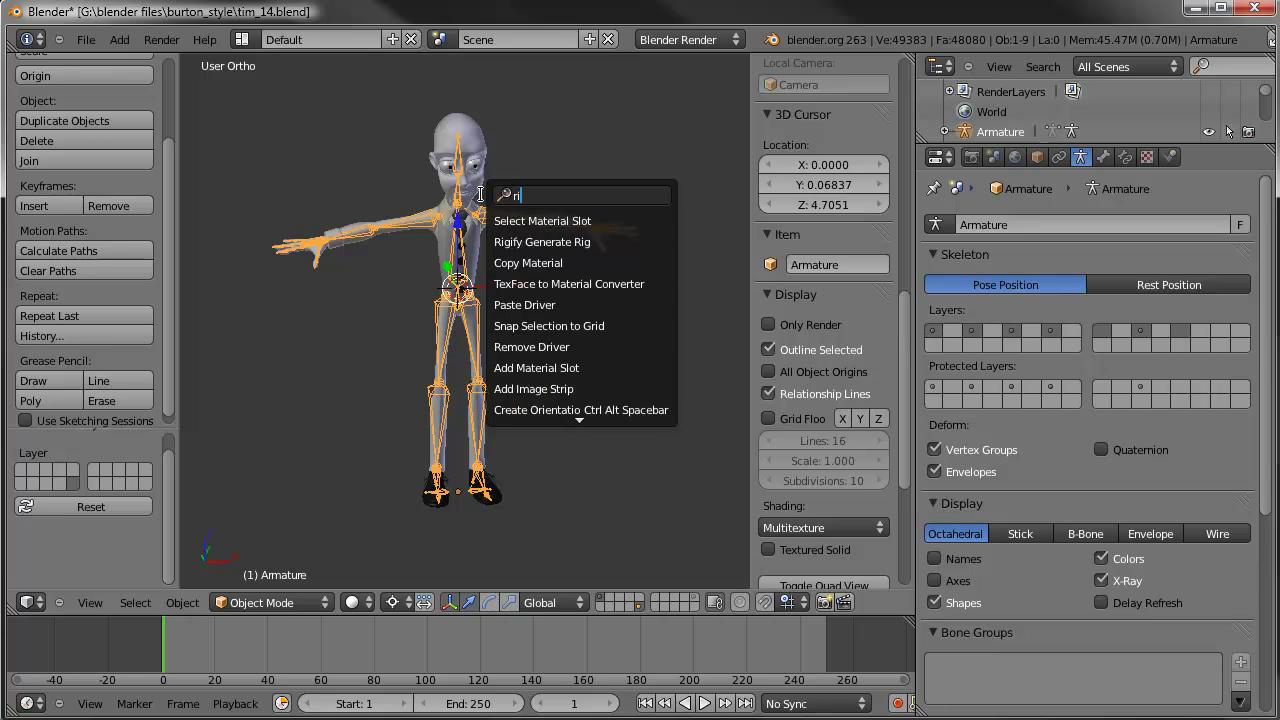
text(gi)
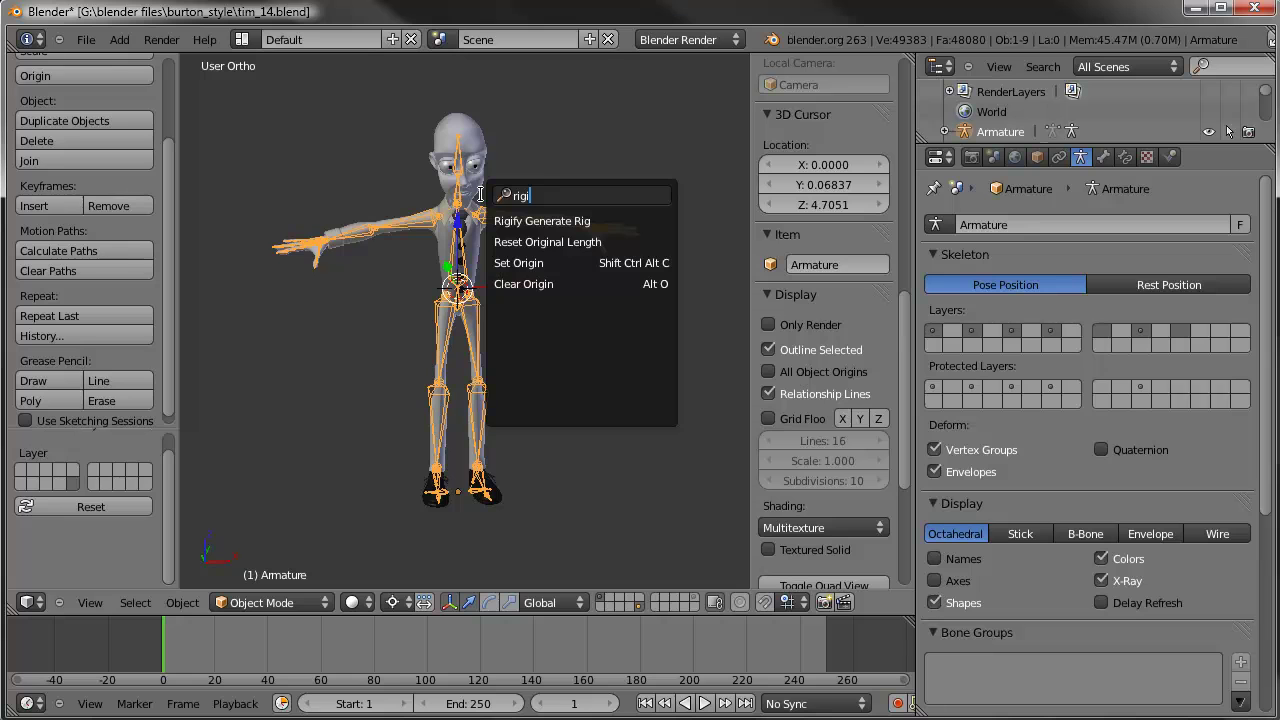
key(space)
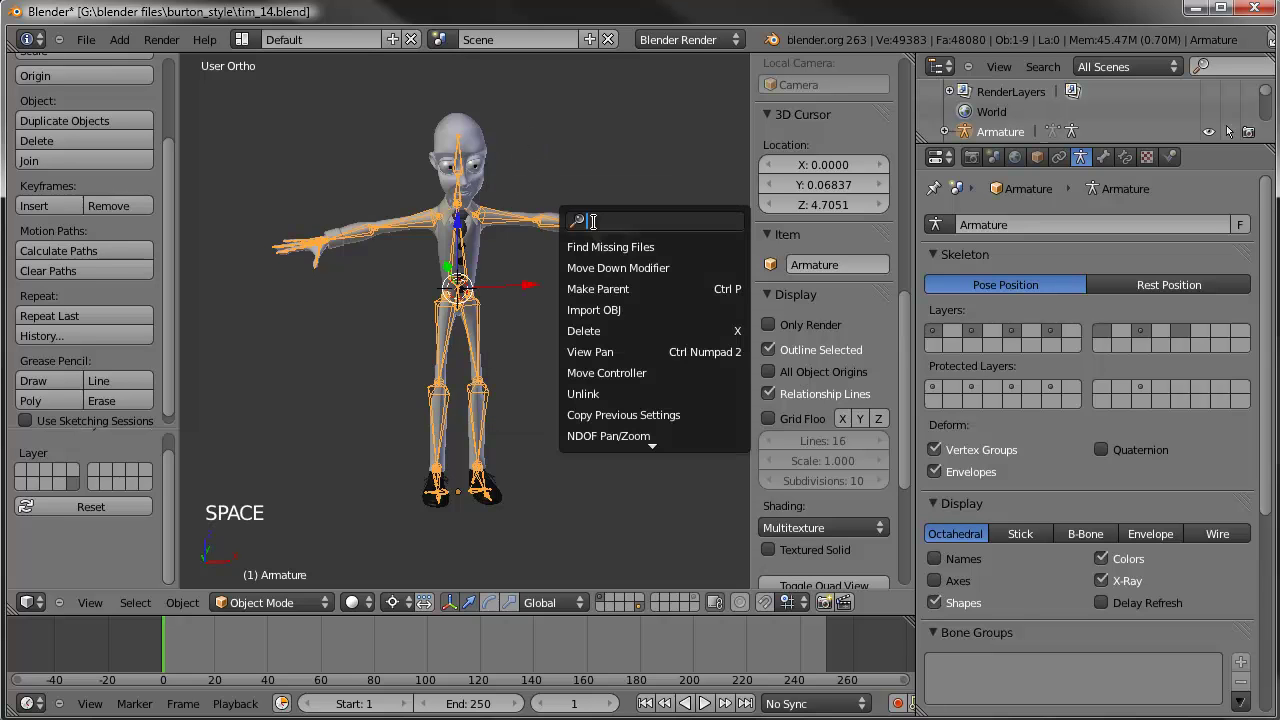
text(ri)
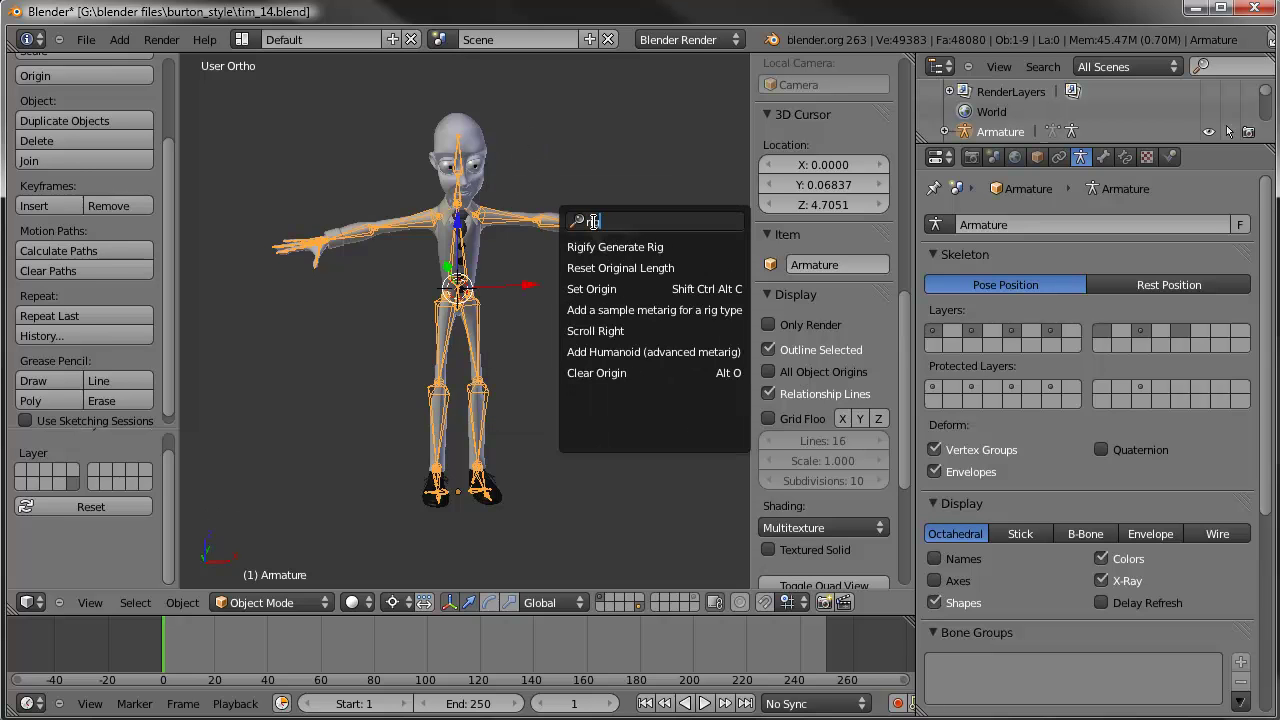
text(g)
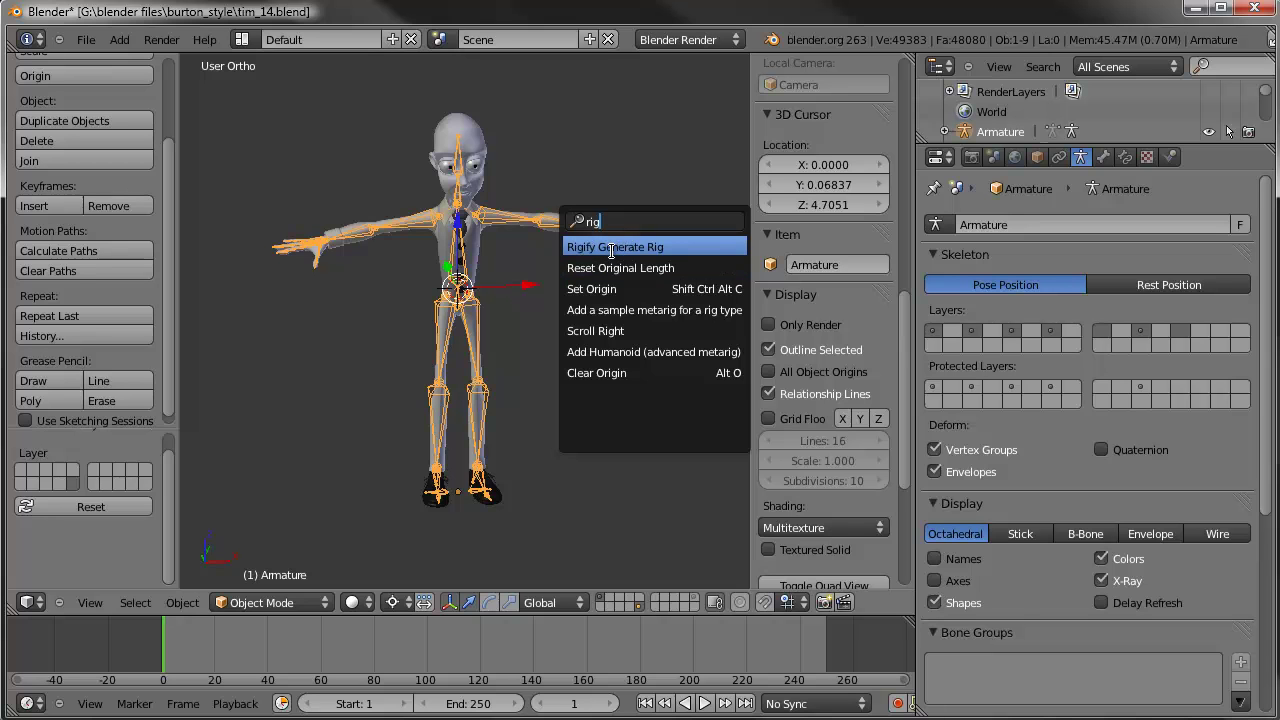
click(613, 251)
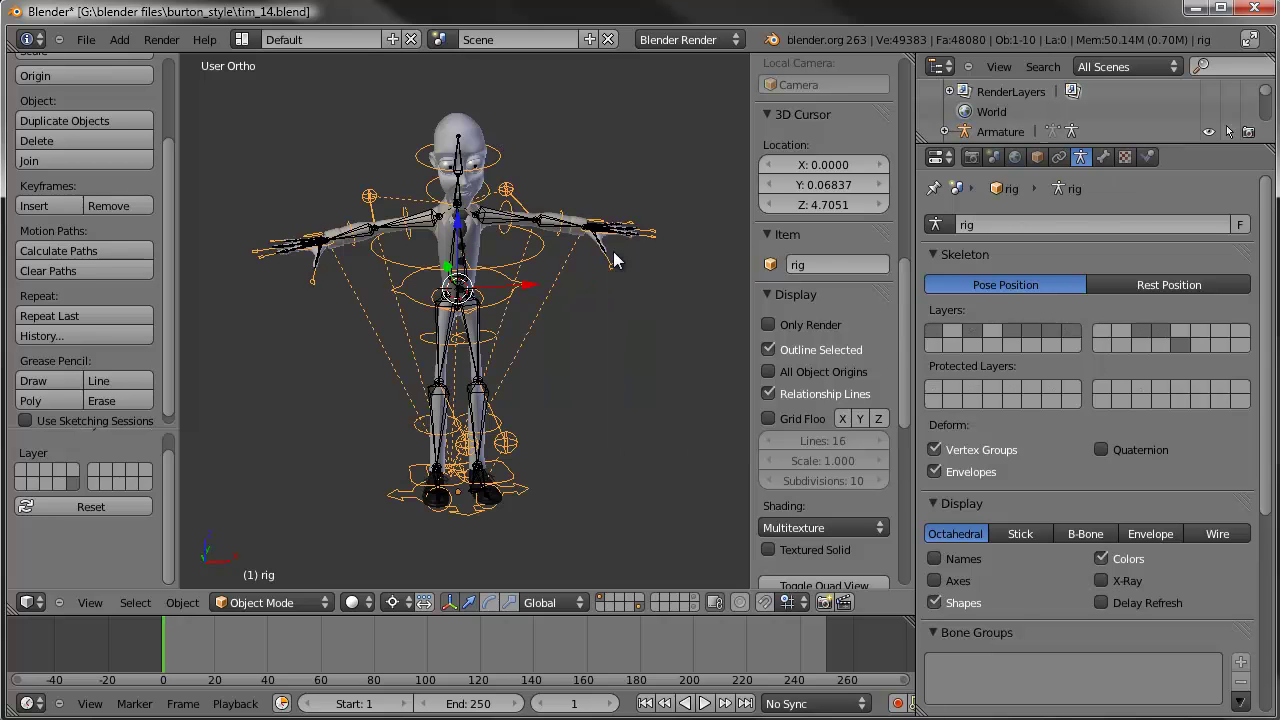
middle_drag(397, 347, 551, 317)
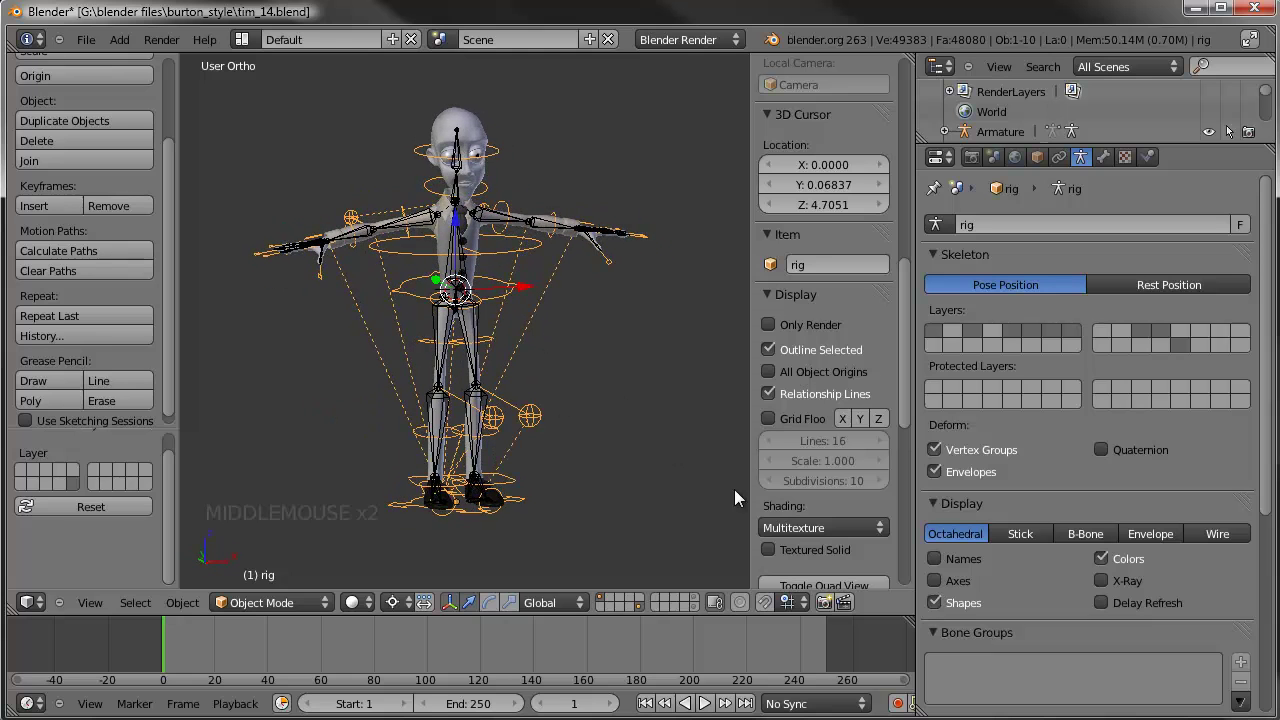
scroll(791, 442, down, 12)
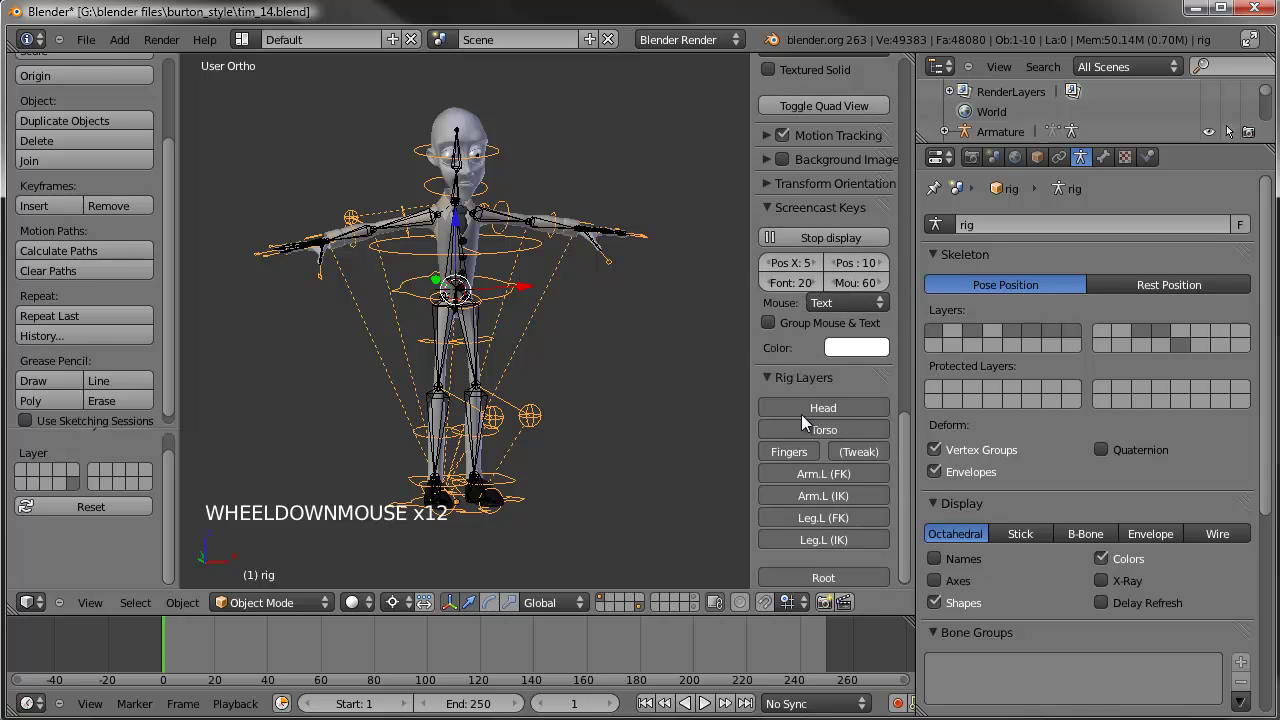
scroll(818, 455, down, 4)
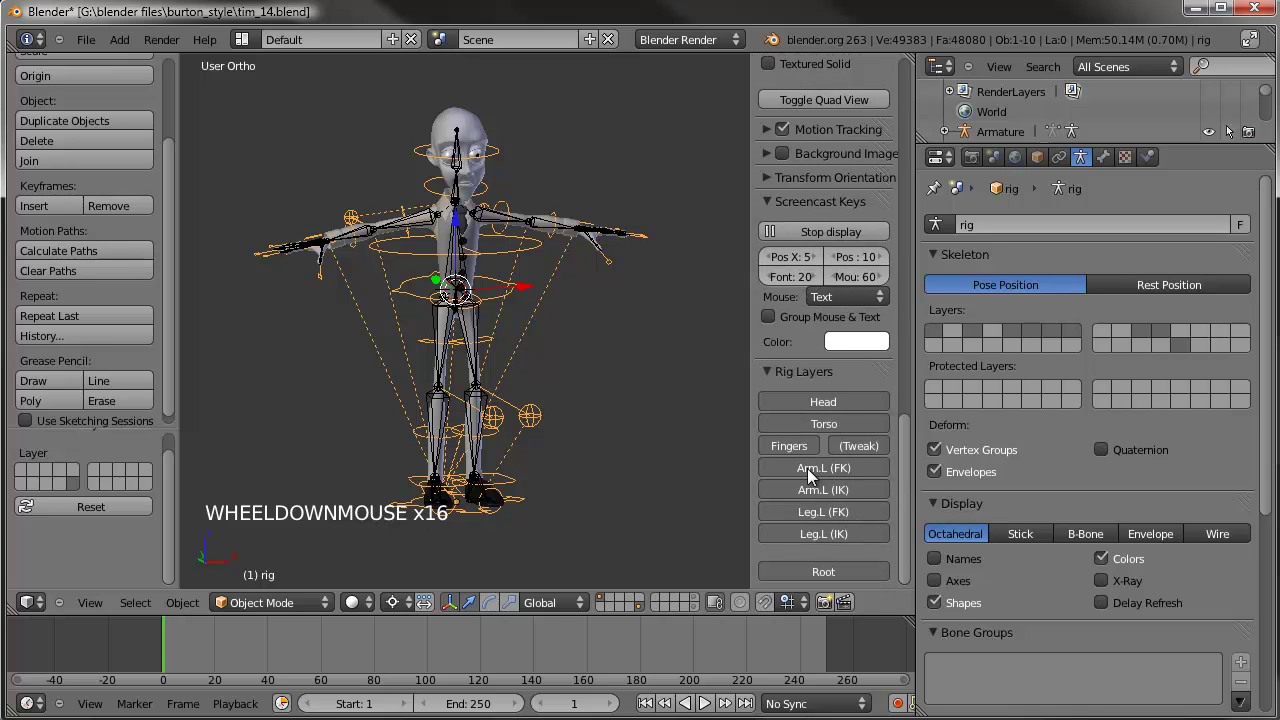
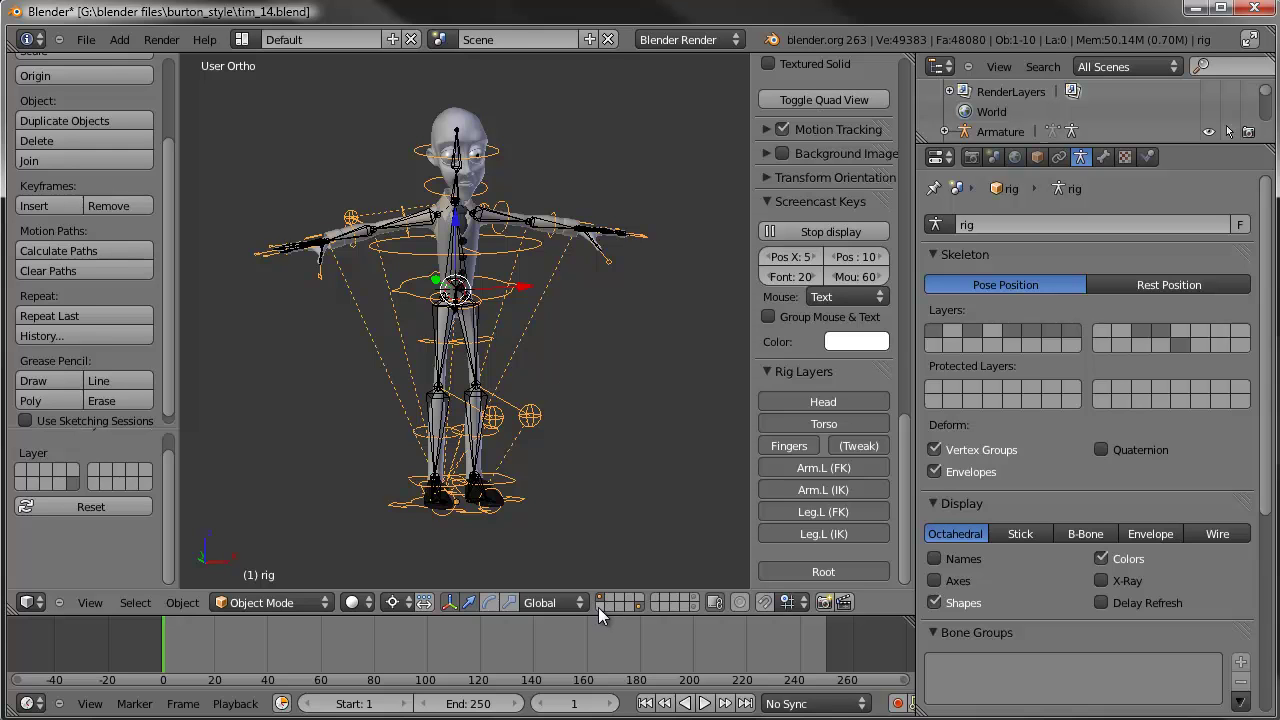
Step: Move the generated rig to layer 11
key(m)
key(m)
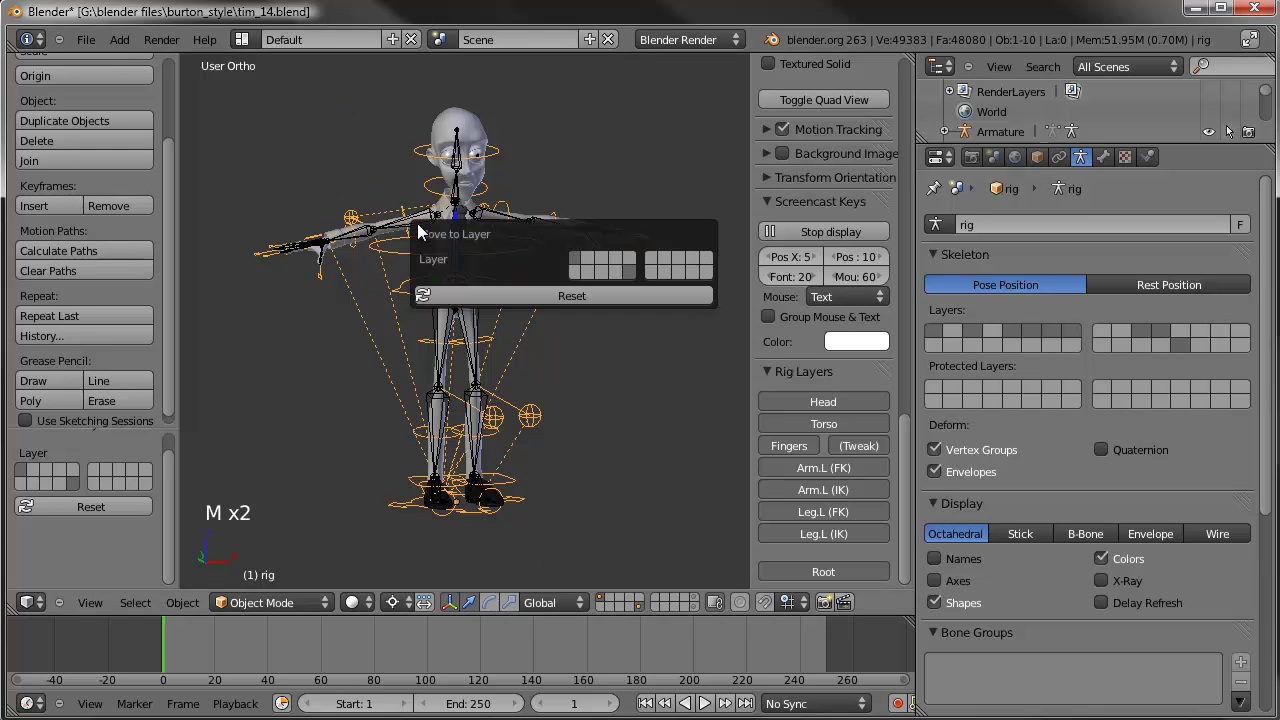
click(575, 272)
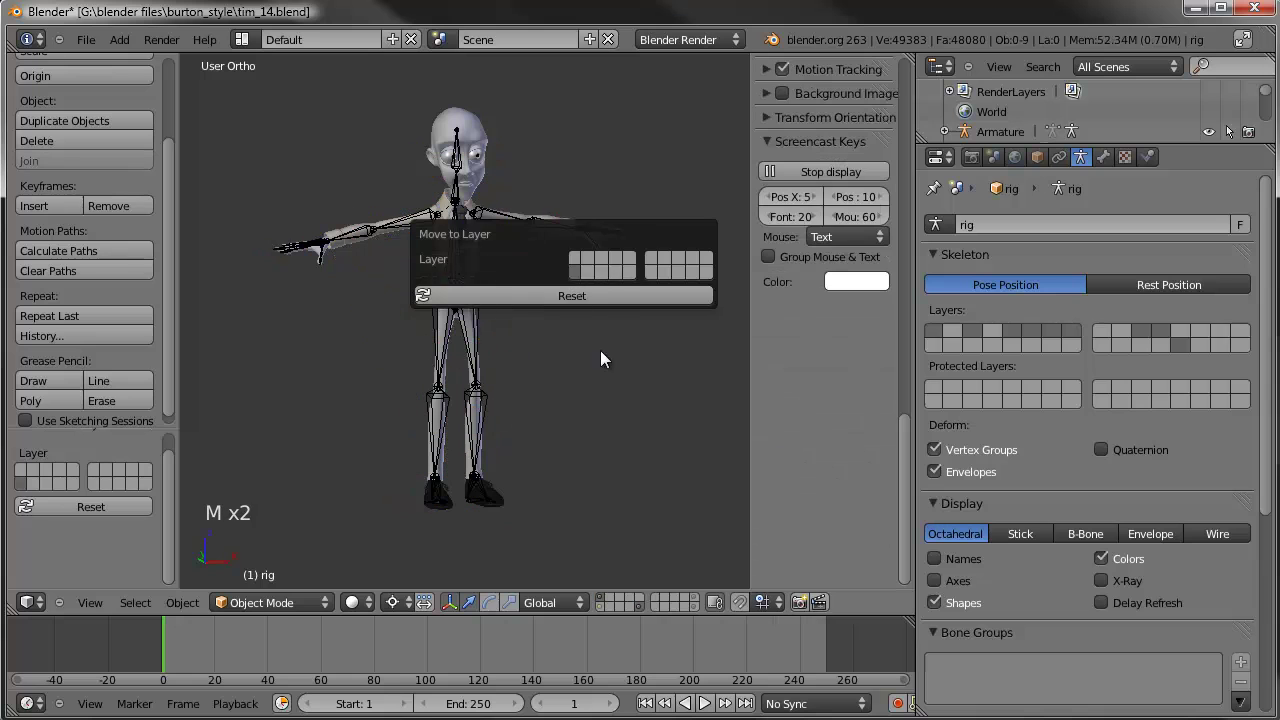
Step: Hide the meta-rig's layer 15 and show the generated rig's layer 11 together with the character's layer 1
shift+click(638, 607)
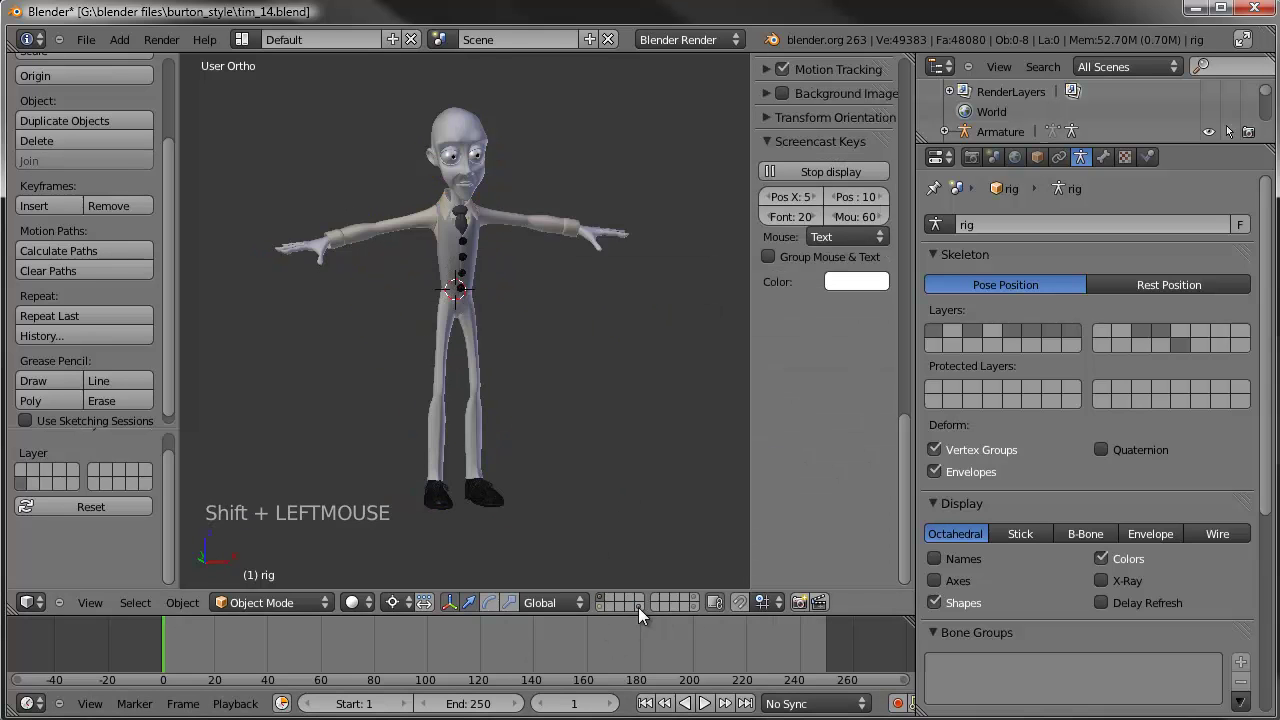
click(601, 607)
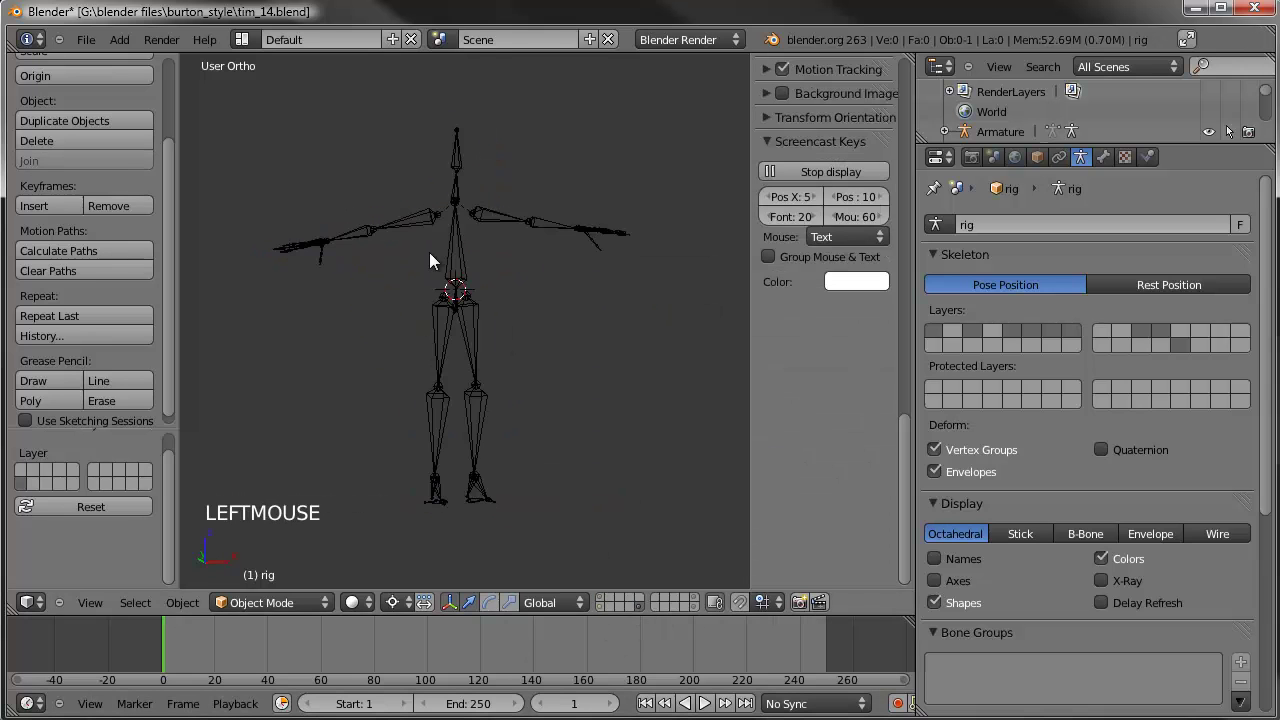
click(599, 606)
shift+click(599, 597)
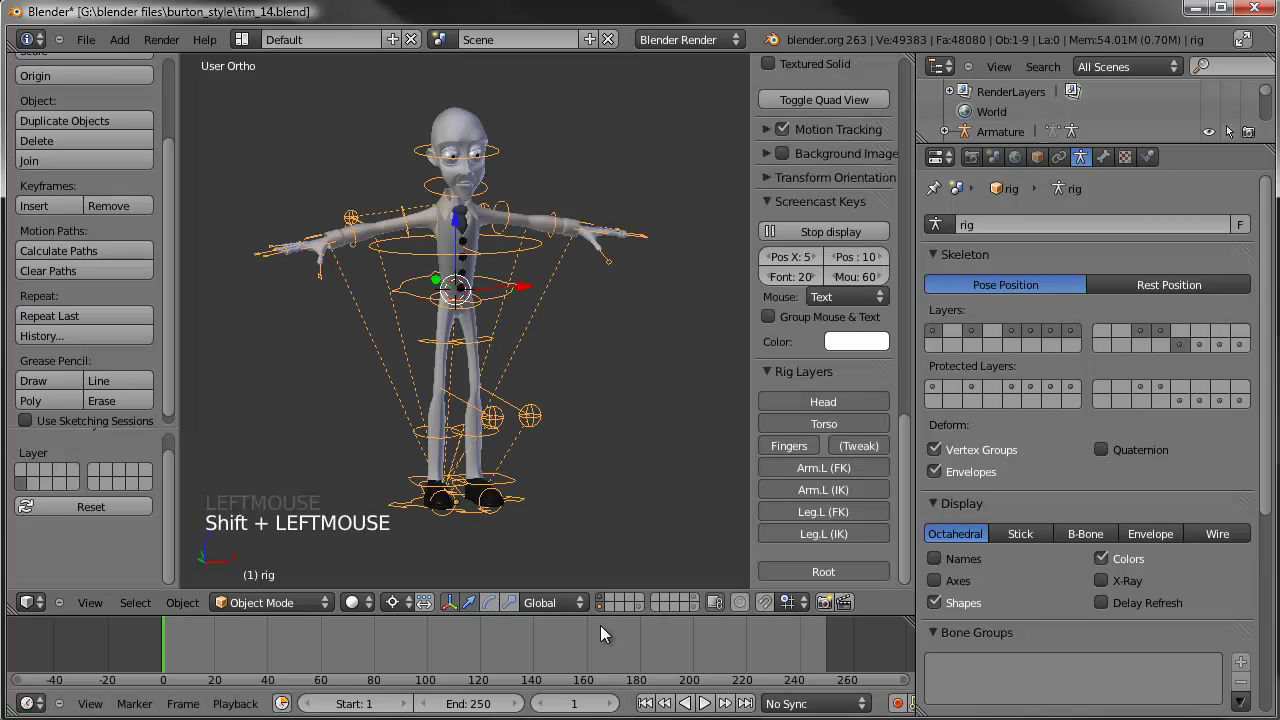
Step: Switch the generated rig to Pose Mode and try rotating the torso control freely
right_click(501, 254)
click(275, 603)
click(266, 596)
click(282, 602)
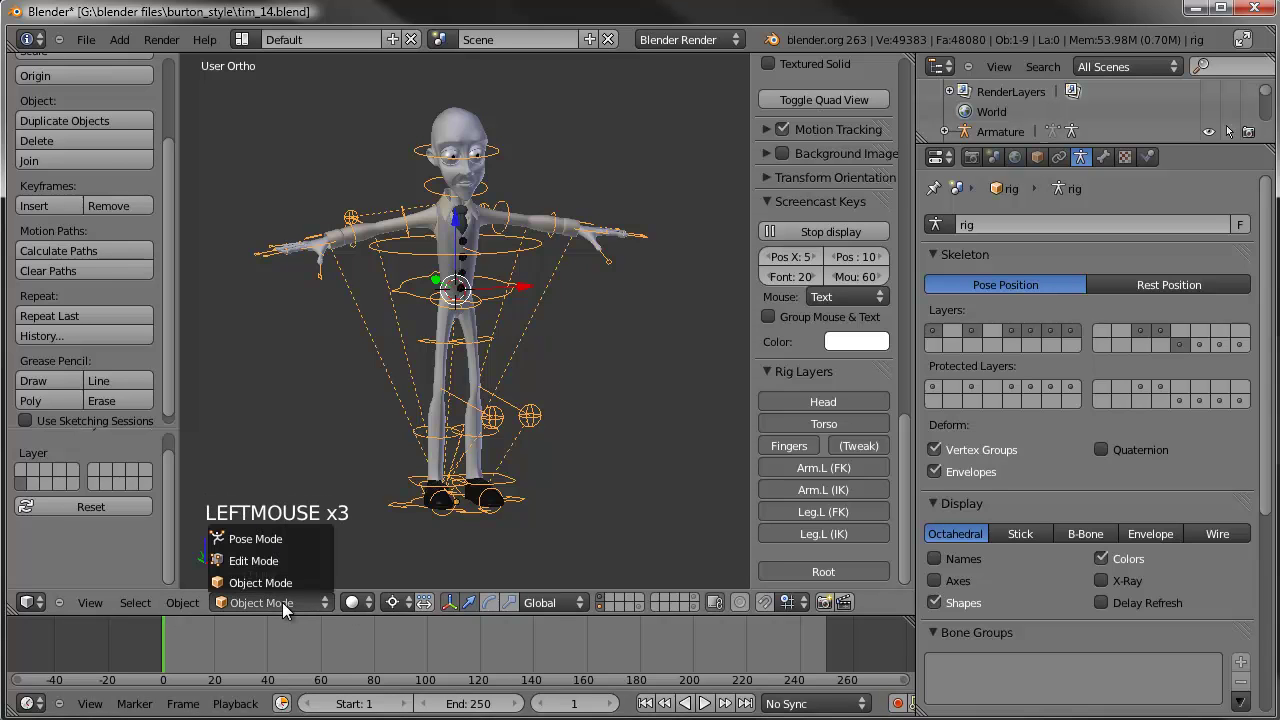
click(277, 538)
scroll(505, 339, up, 1)
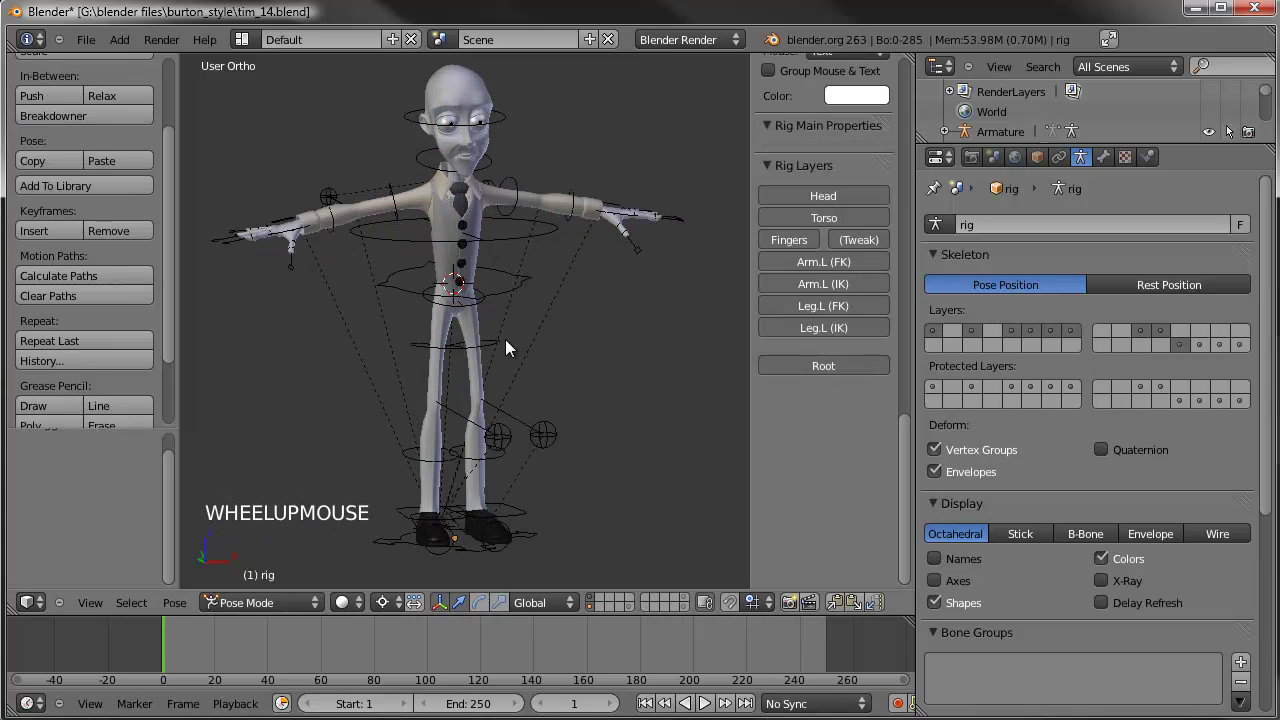
key(r)
key(r)
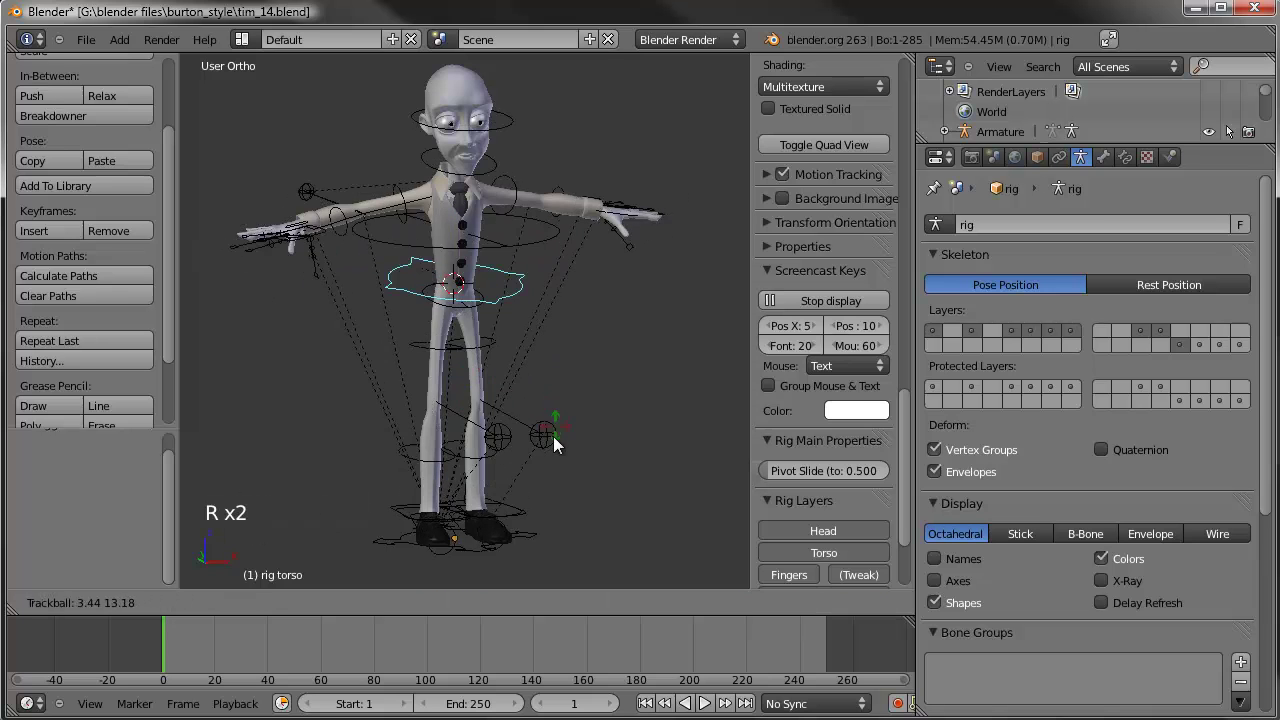
right_click(508, 373)
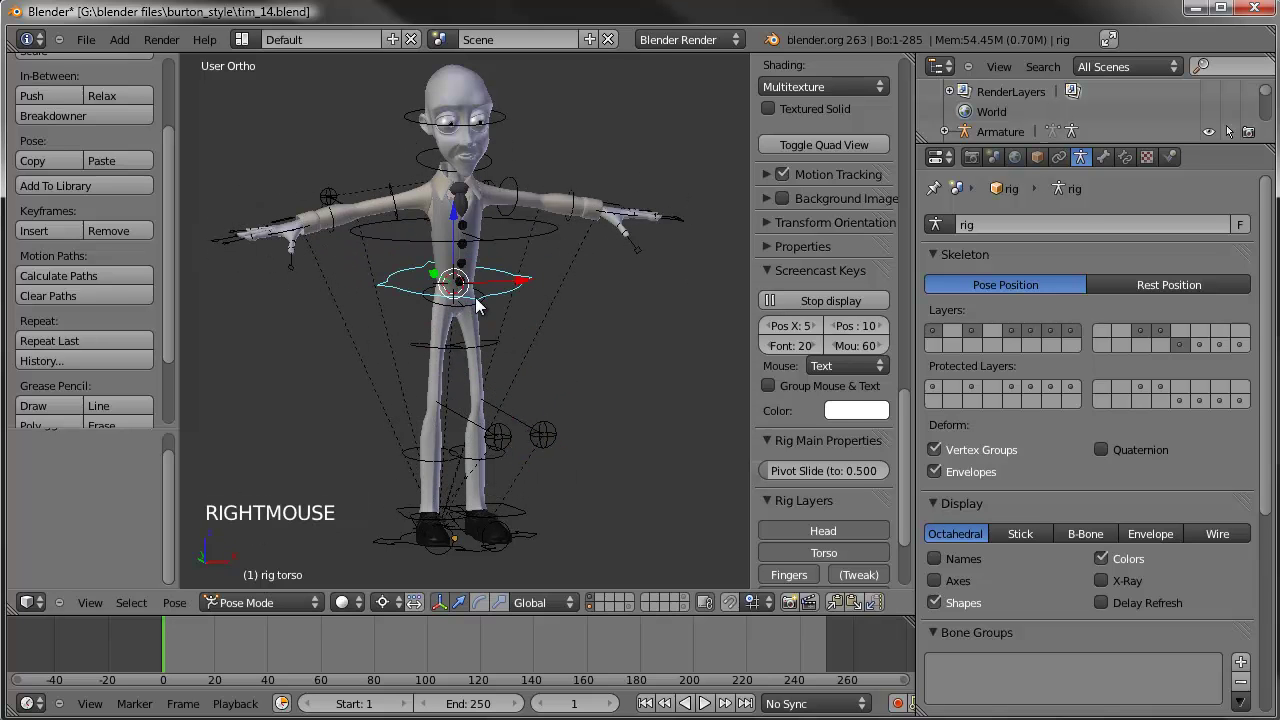
Step: Try freely rotating the hips control and the ribs control of the rig
right_click(475, 297)
key(r)
key(r)
key(r)
right_click(476, 351)
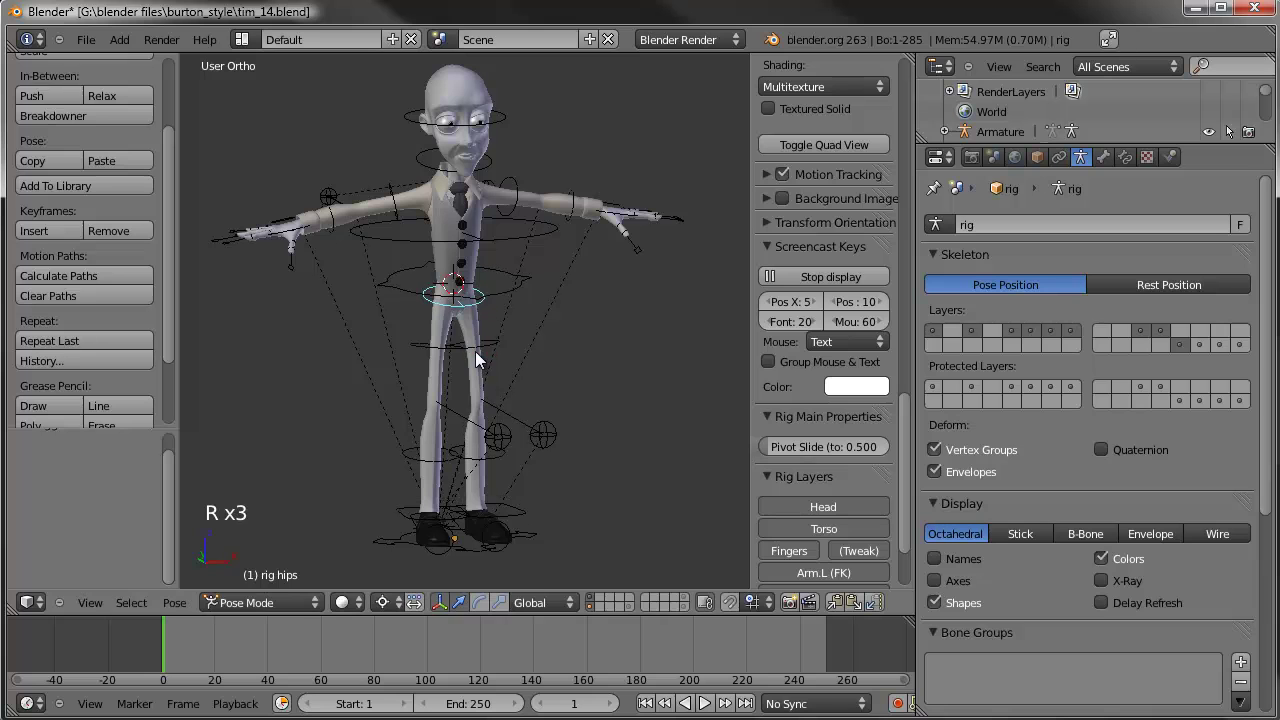
right_click(466, 268)
key(r)
key(r)
key(r)
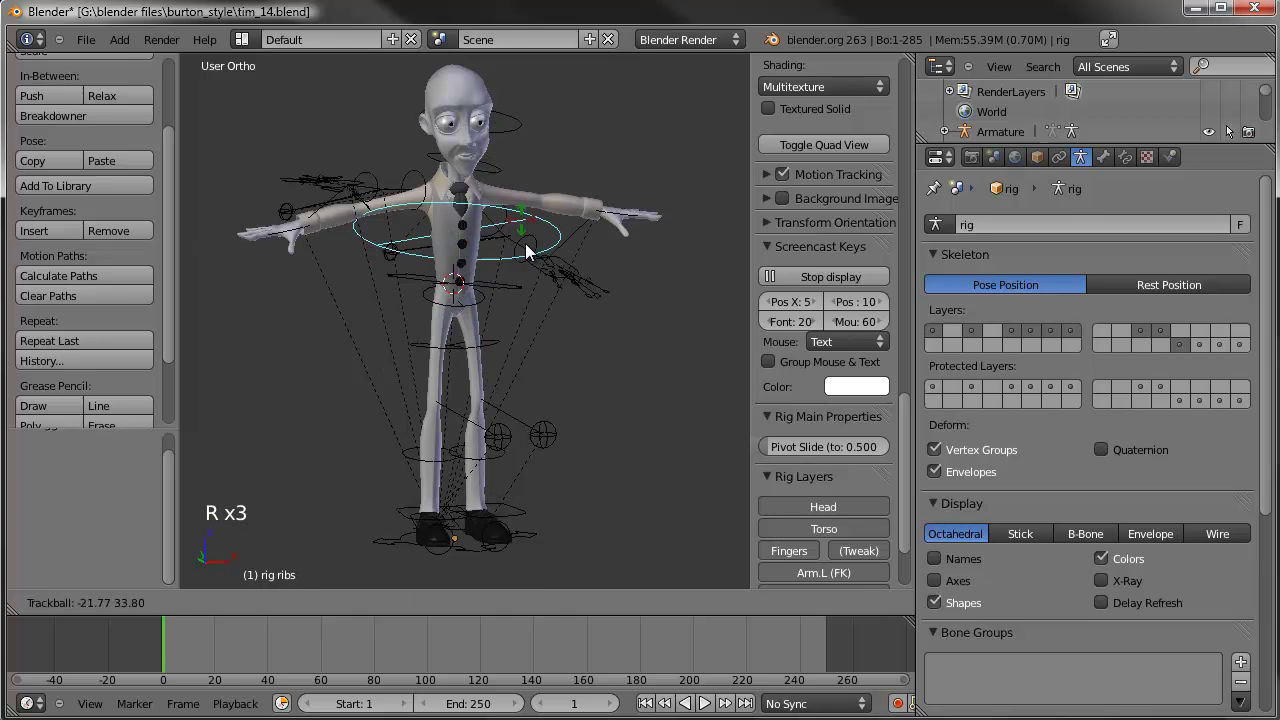
right_click(487, 261)
Step: Select the upper_arm.L control and return the rig to Object Mode
shift+middle_drag(488, 300, 537, 249)
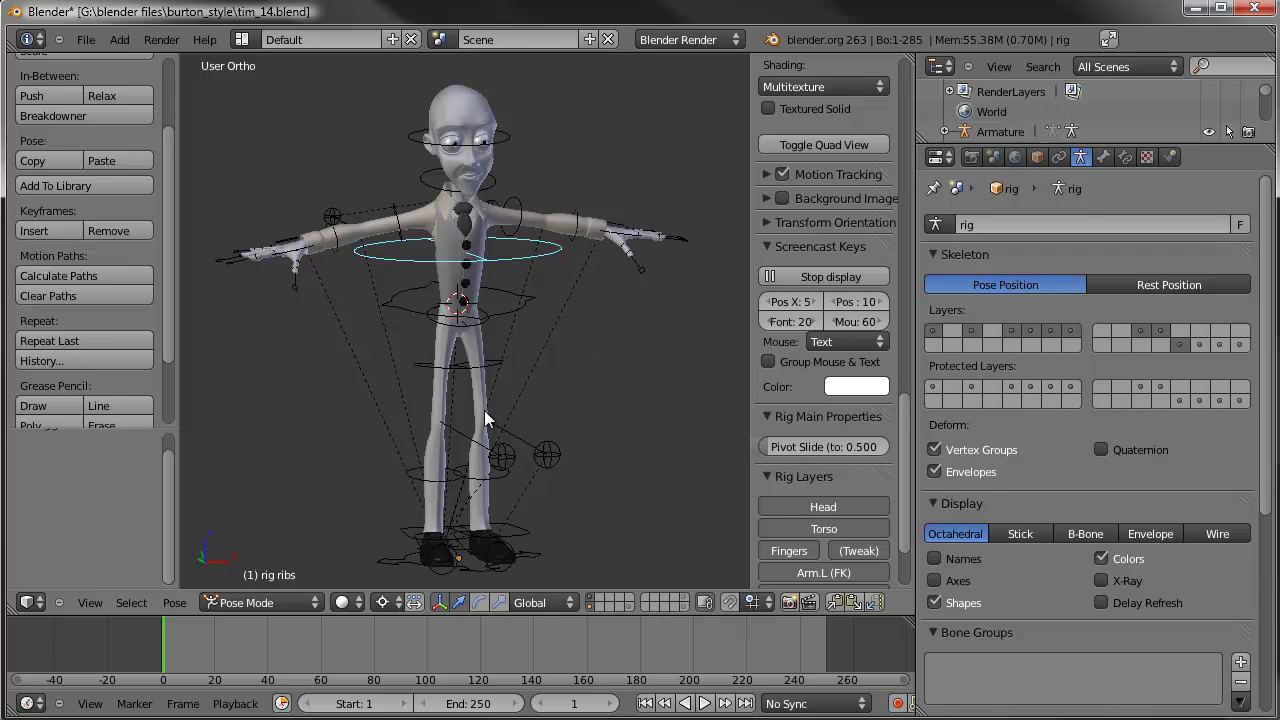
mouse_move(500, 340)
middle_down()
mouse_move(522, 360)
mouse_move(480, 354)
middle_up()
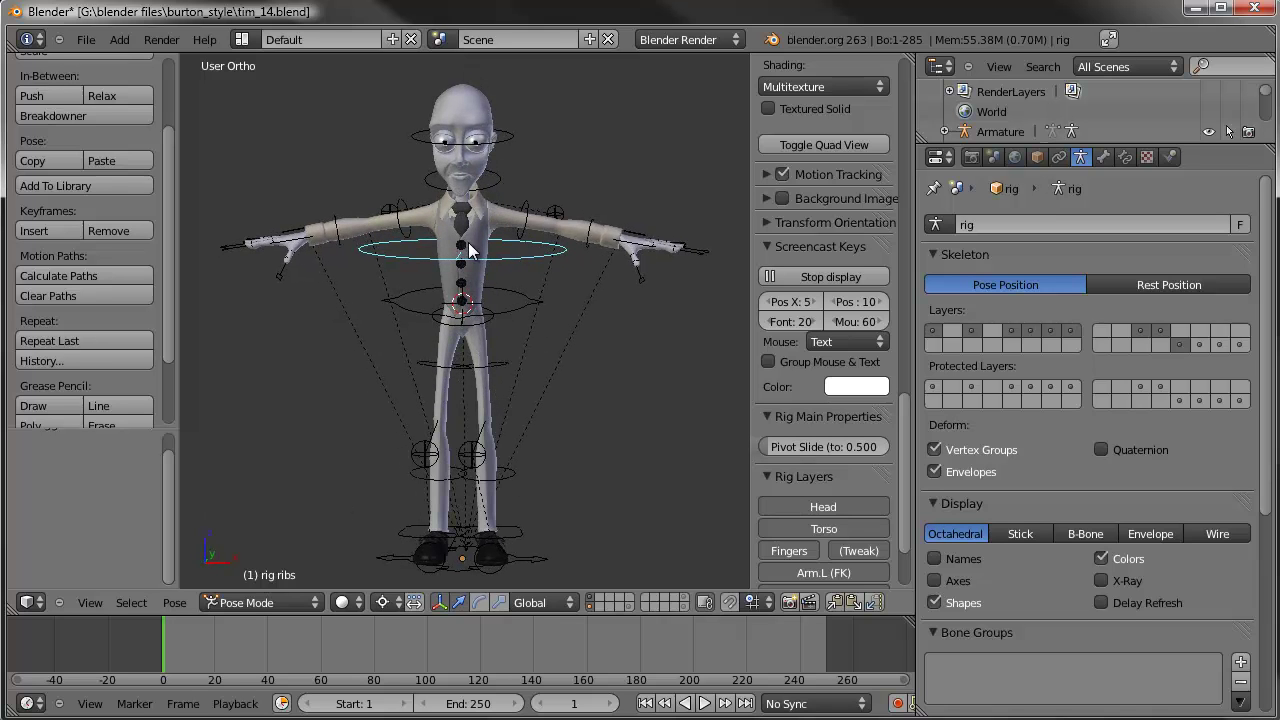
right_click(495, 214)
right_click(490, 215)
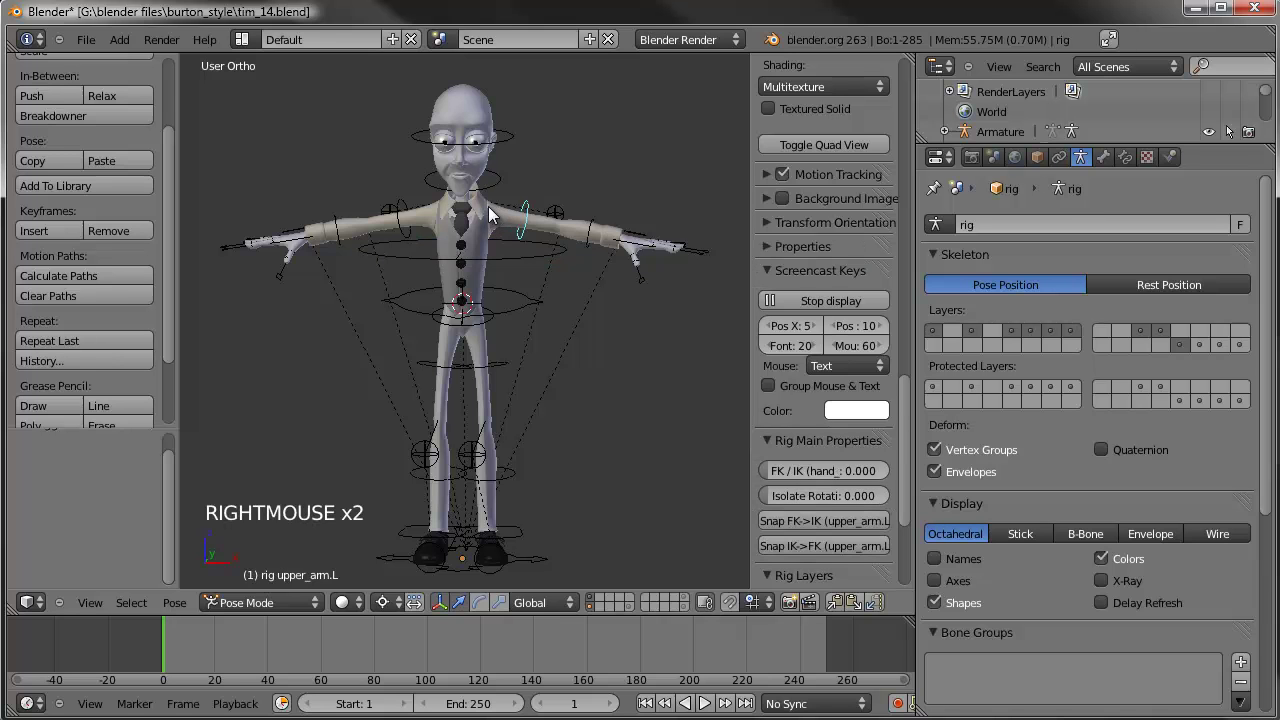
click(267, 603)
click(255, 574)
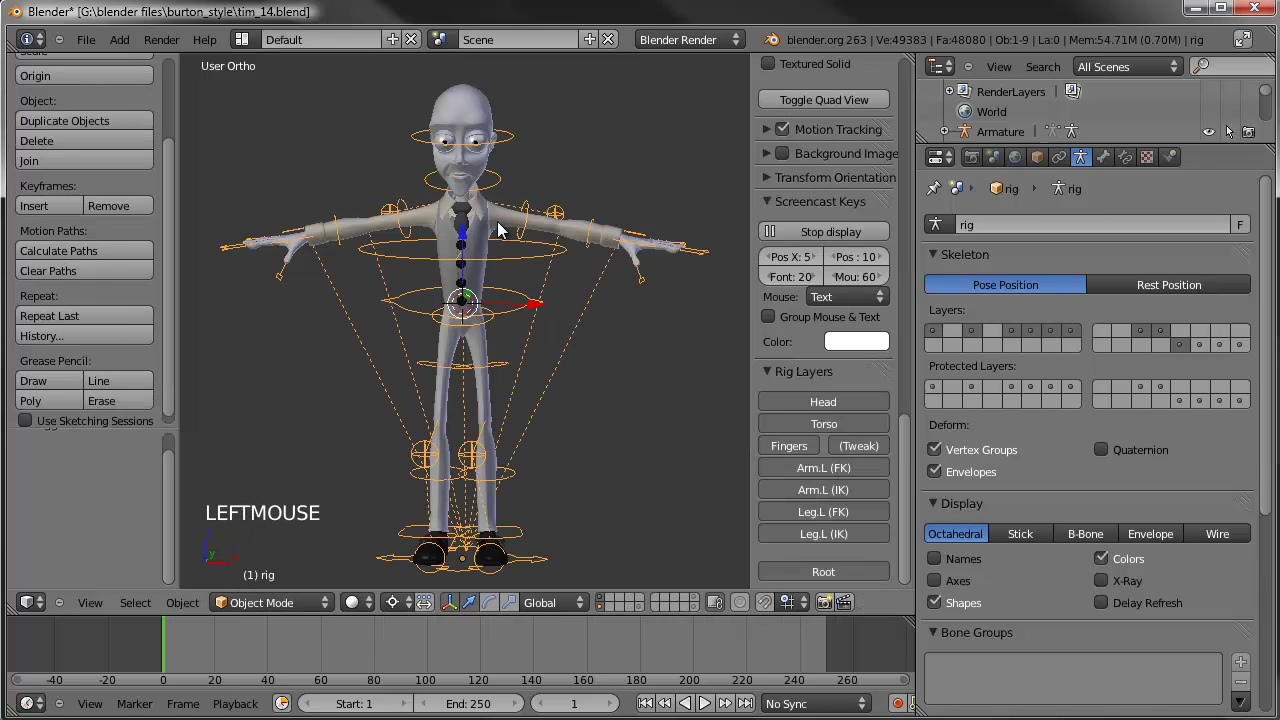
Step: Hide the character's collar, tie and Tim_vest
right_click(497, 221)
mouse_move(490, 266)
shift+middle_down()
mouse_move(482, 348)
mouse_move(509, 277)
mouse_move(486, 286)
shift+middle_up()
scroll(481, 344, up, 3)
shift+right_click(498, 322)
shift+right_click(511, 334)
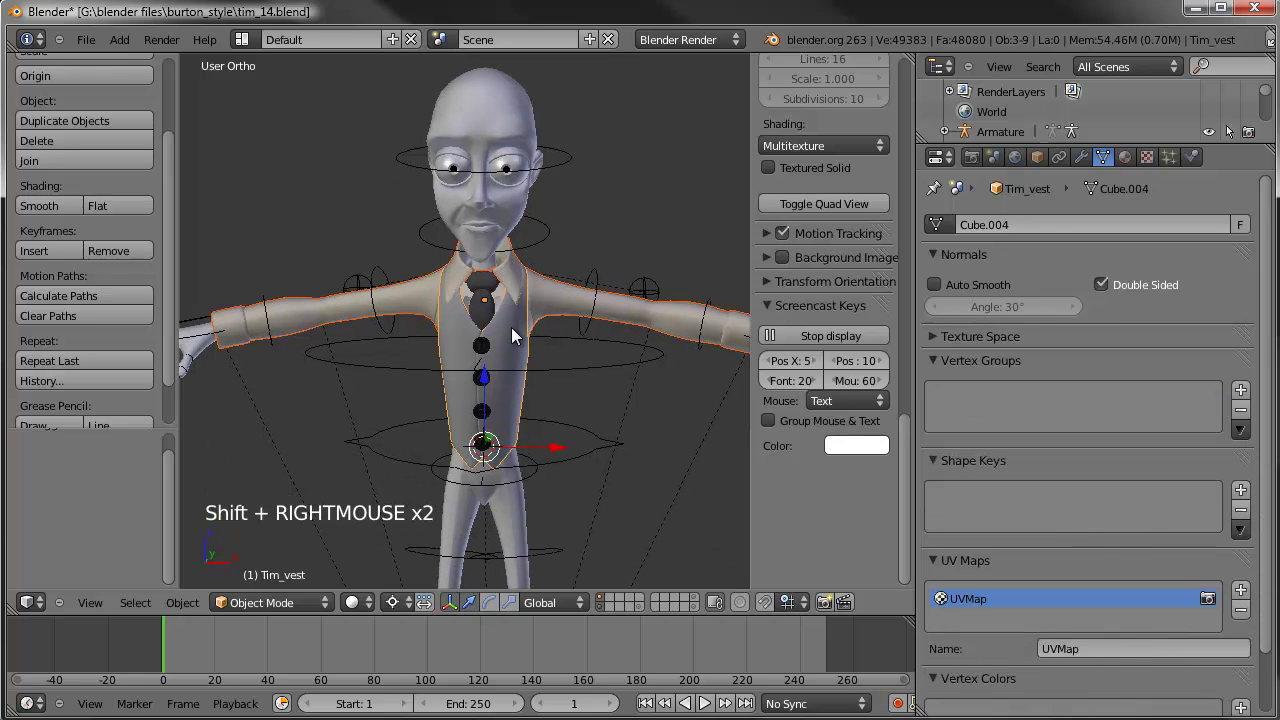
key(h)
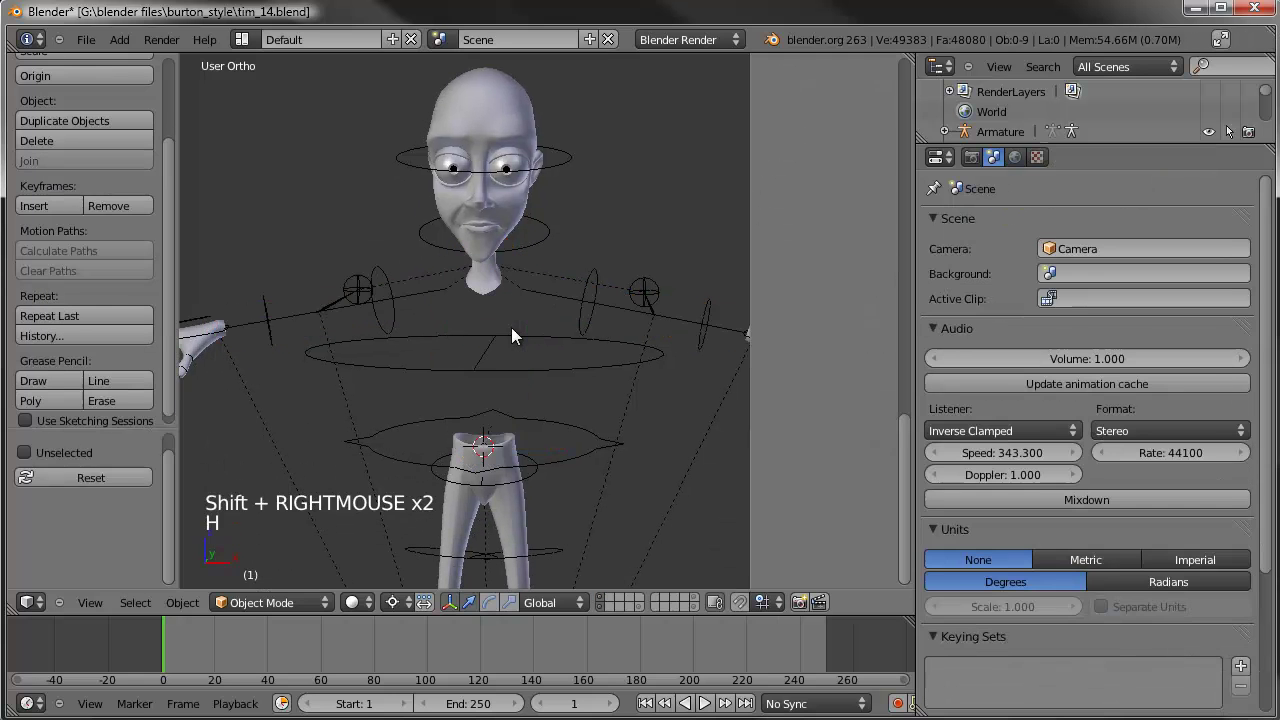
Step: Hide the character's trousers and shoes
right_click(520, 541)
key(h)
scroll(515, 500, down, 1)
shift+middle_drag(513, 480, 526, 277)
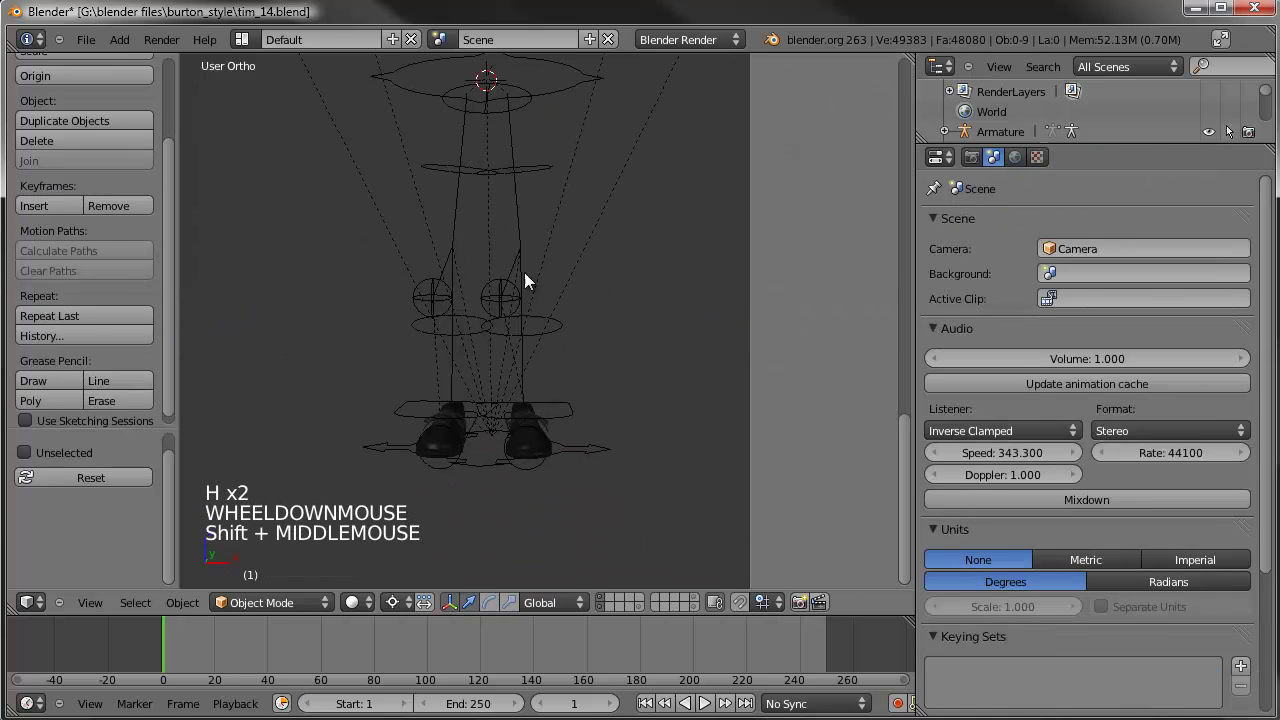
right_click(438, 448)
key(h)
key(h)
Step: Turn off the Mask modifier on Tim_mesh for both the viewport and rendering
scroll(460, 450, down, 3)
shift+middle_drag(483, 451, 521, 424)
right_click(512, 112)
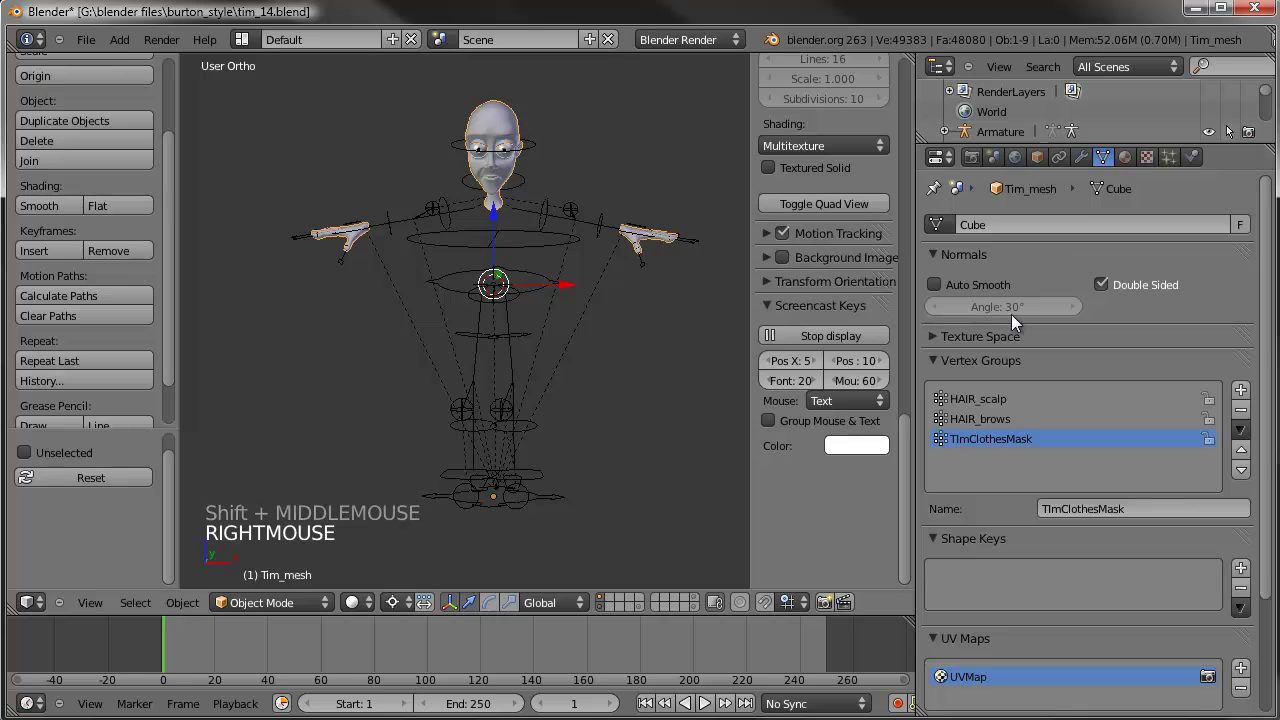
click(1084, 157)
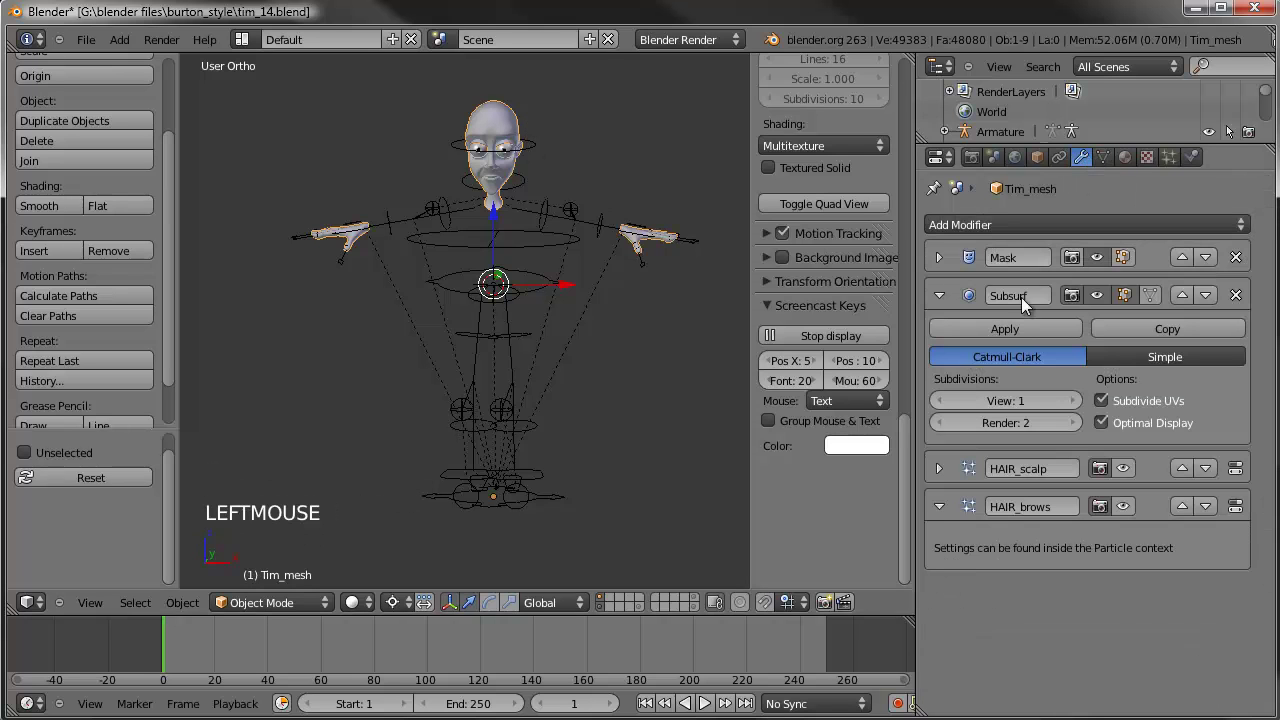
click(1097, 257)
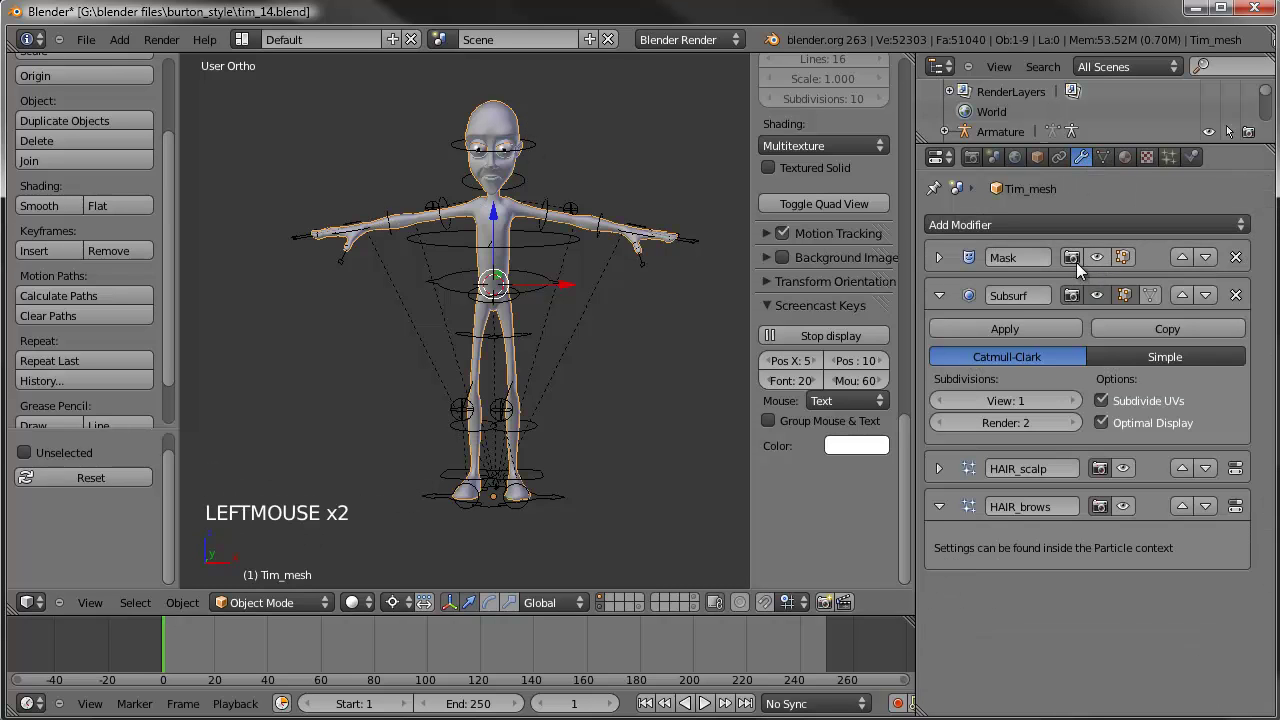
click(1071, 257)
Step: Parent Tim_mesh to the generated rig using Armature Deform With Automatic Weights
middle_drag(448, 339, 499, 355)
scroll(487, 315, up, 1)
shift+middle_drag(515, 262, 515, 239)
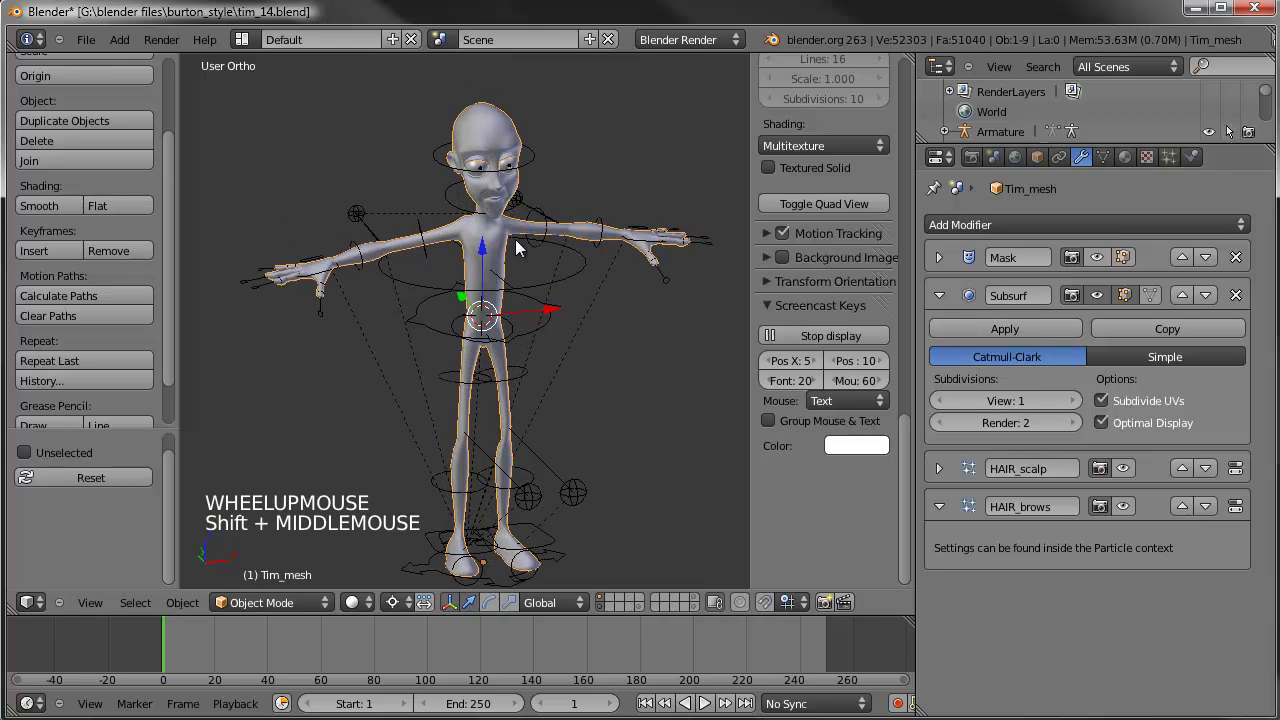
shift+right_click(579, 325)
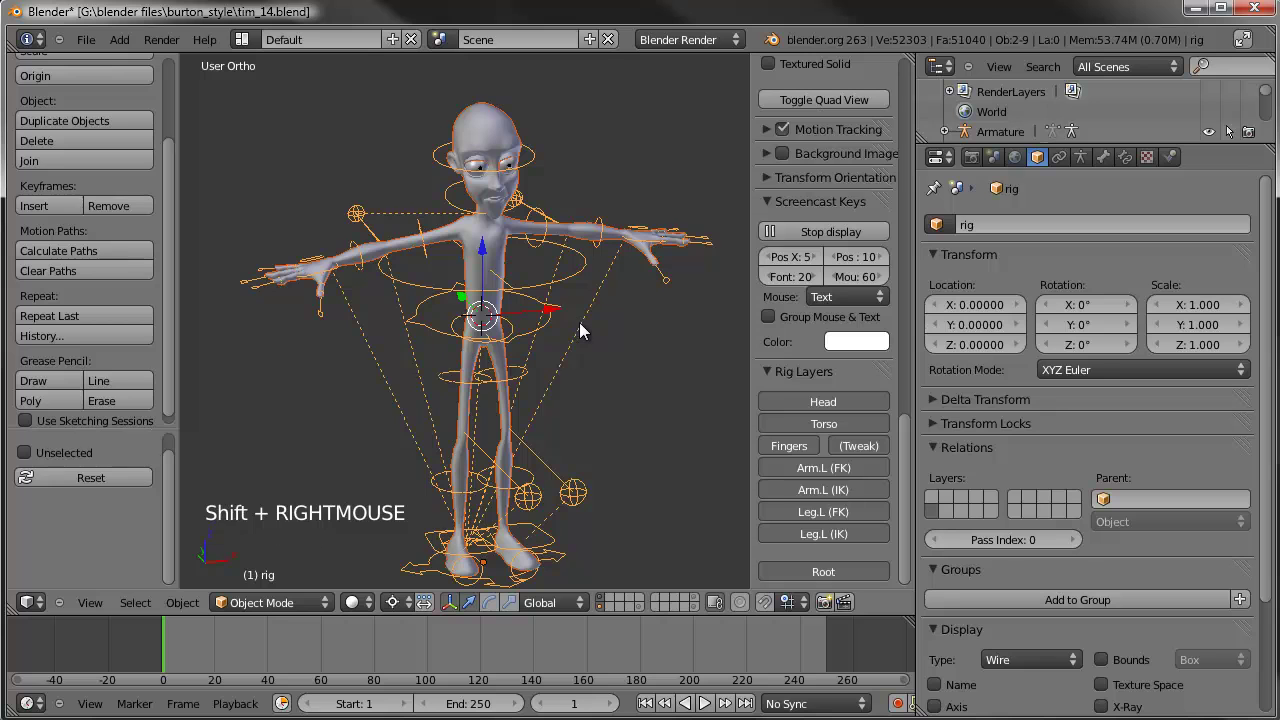
key(ctrl+p)
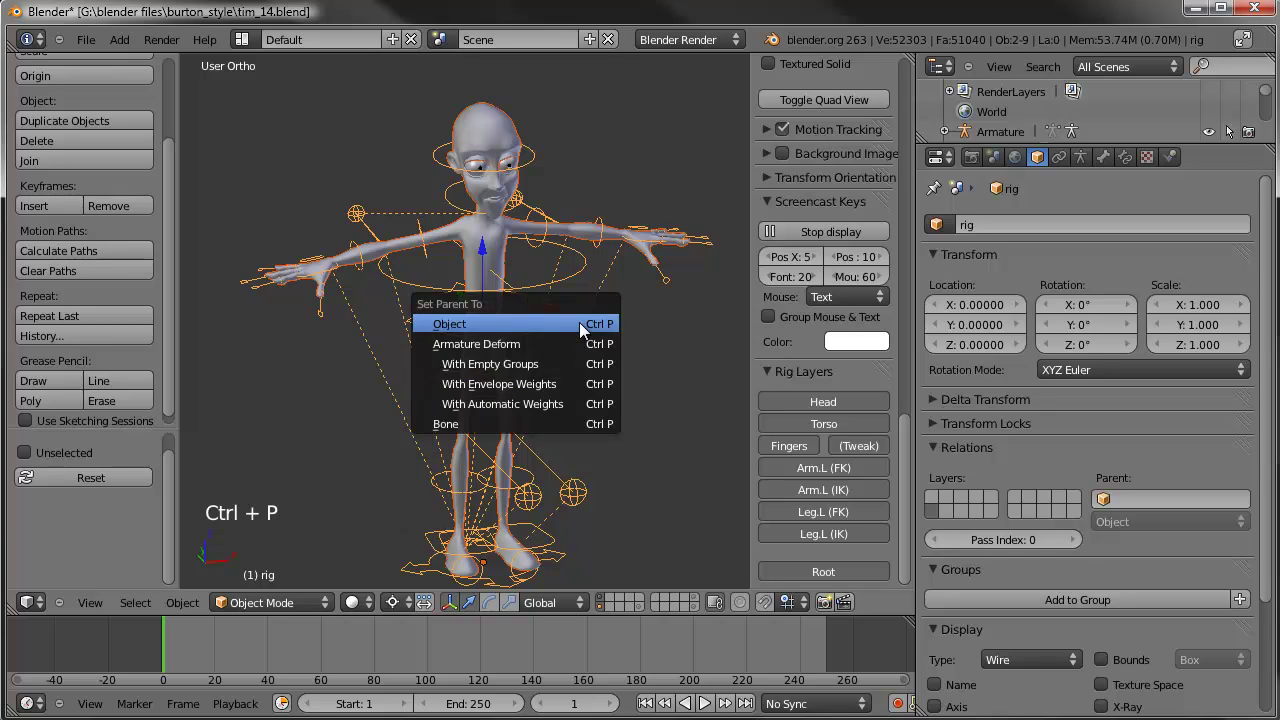
click(499, 403)
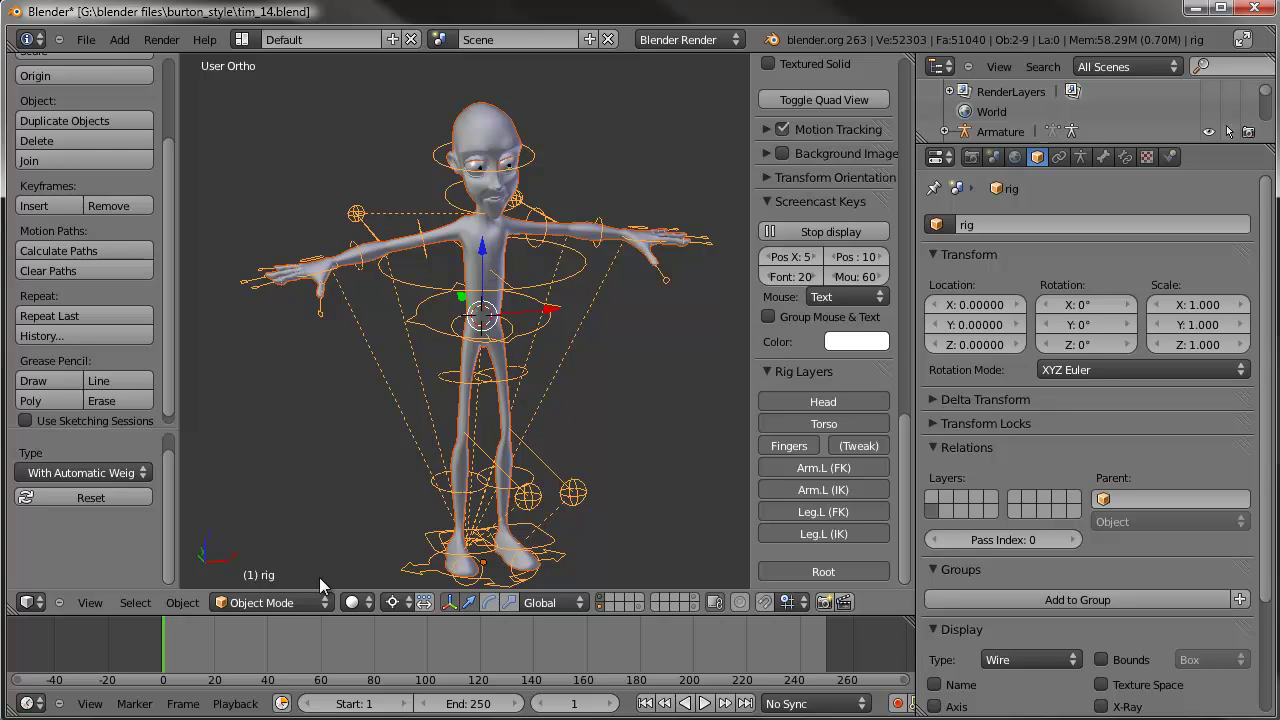
Step: Put the rig in Pose Mode and deselect all of its bones
click(304, 602)
click(285, 602)
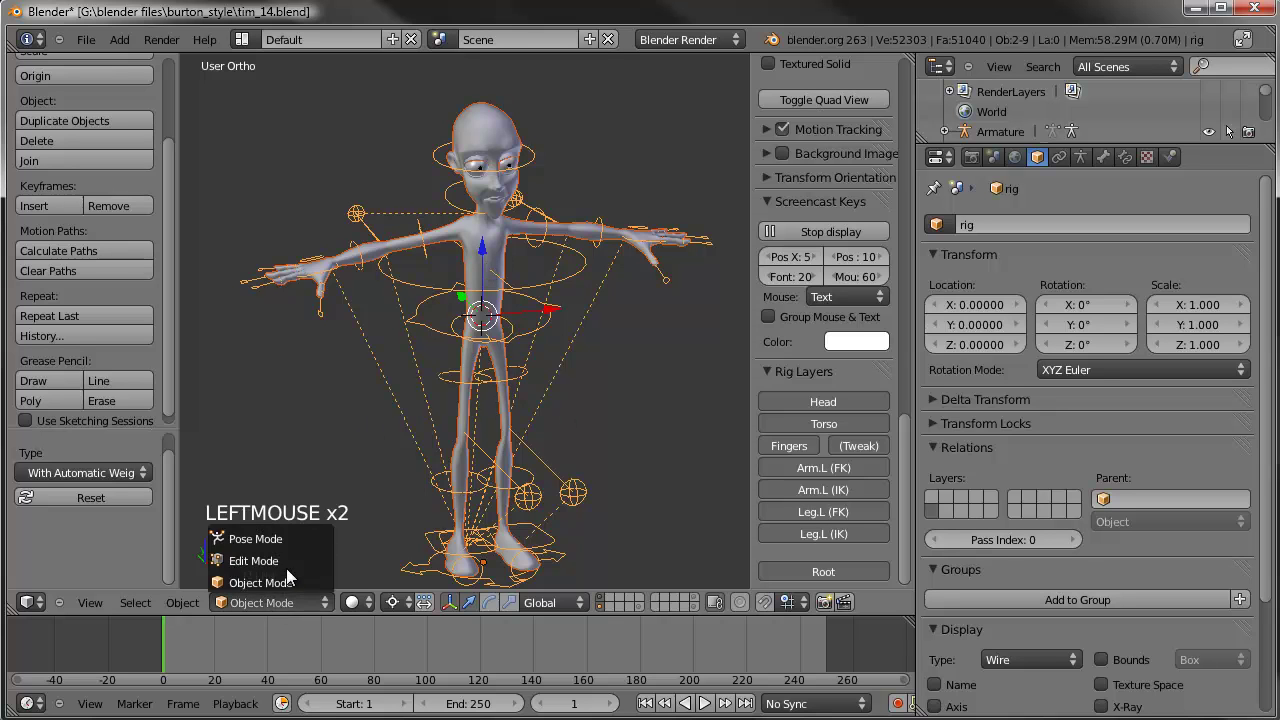
click(275, 601)
click(271, 540)
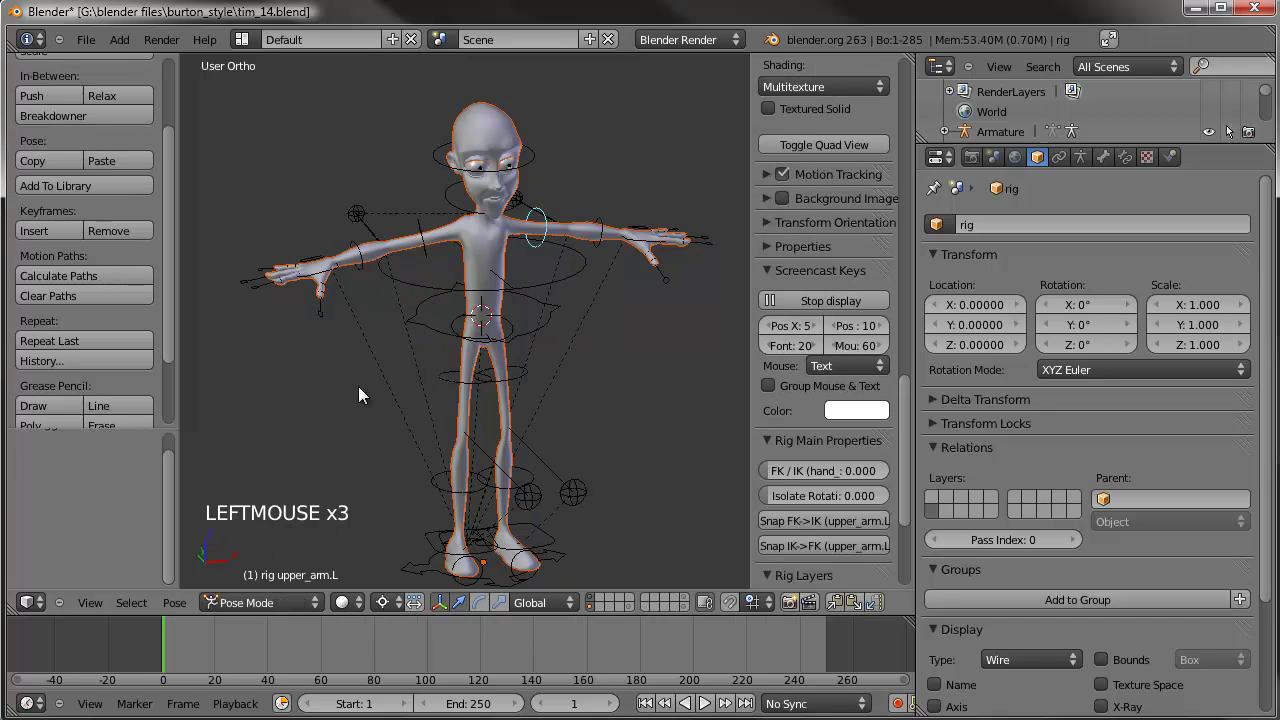
key(a)
Step: Try freely rotating the head control to test how the mesh deforms
right_click(537, 152)
shift+middle_drag(551, 214, 552, 360)
scroll(548, 365, up, 3)
key(r)
key(r)
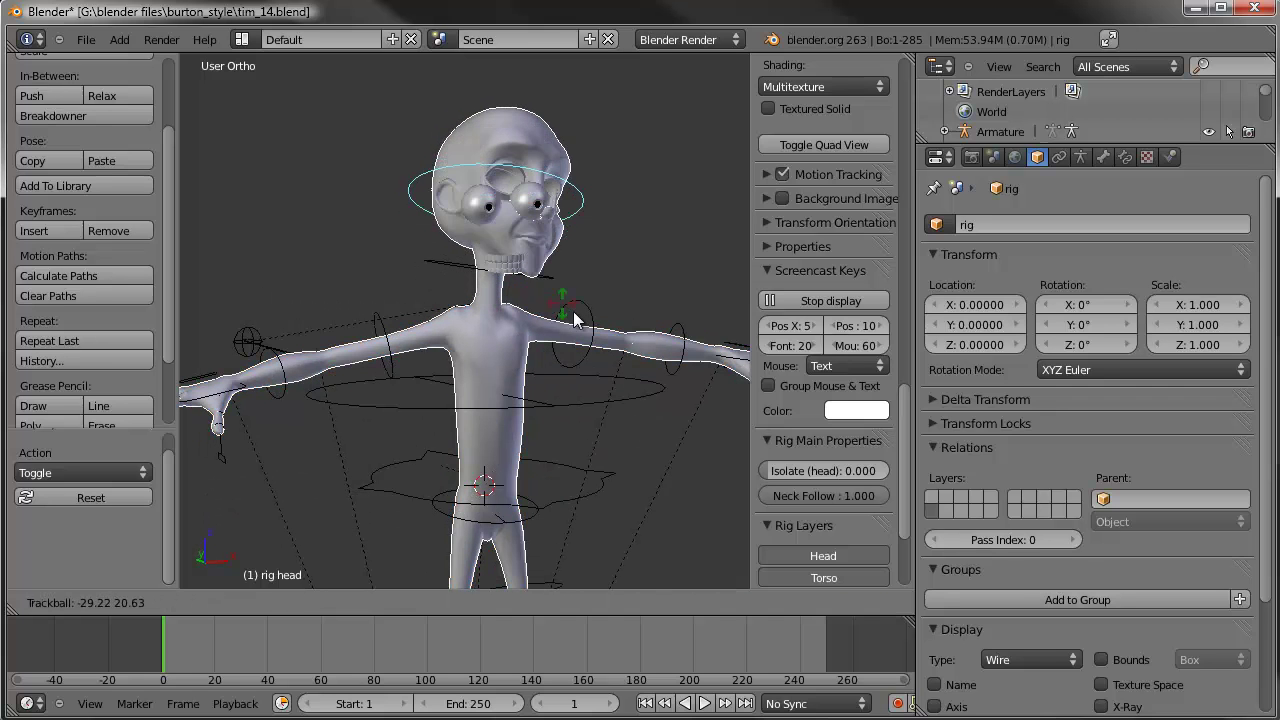
right_click(641, 354)
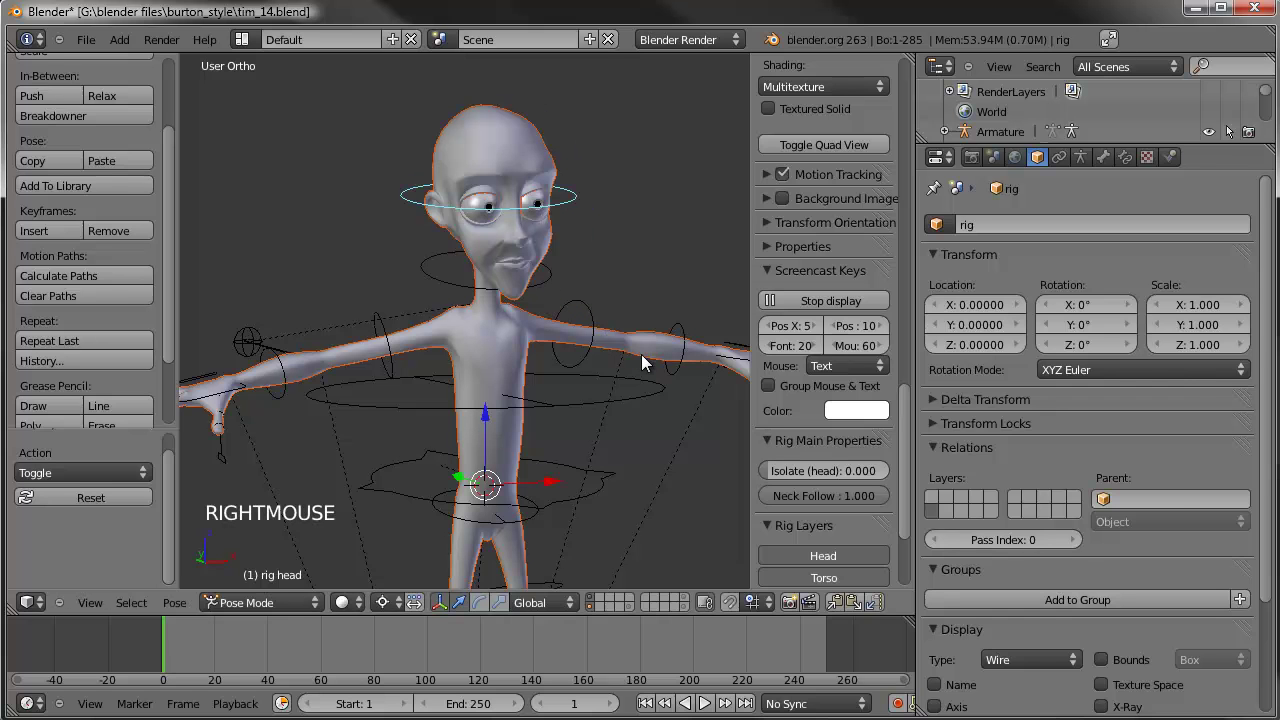
Step: Select Tim_mesh and collapse its Subsurf and HAIR_brows modifier settings
right_click(525, 112)
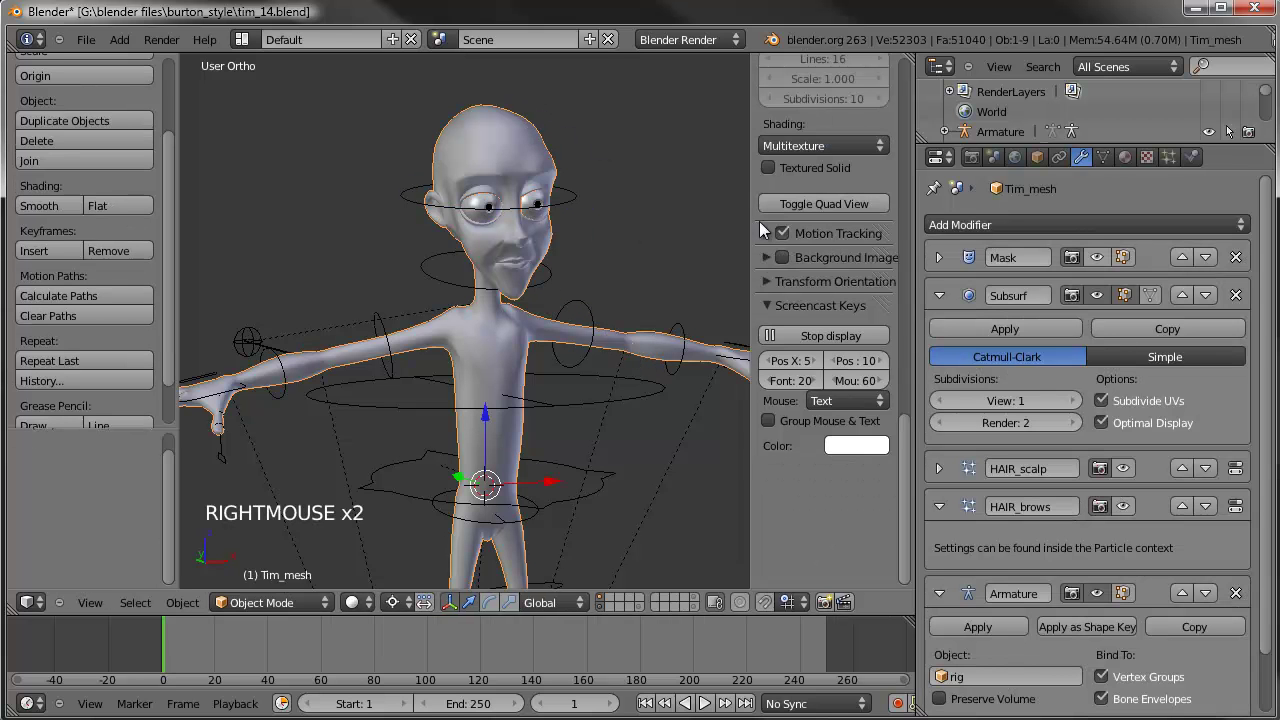
click(939, 295)
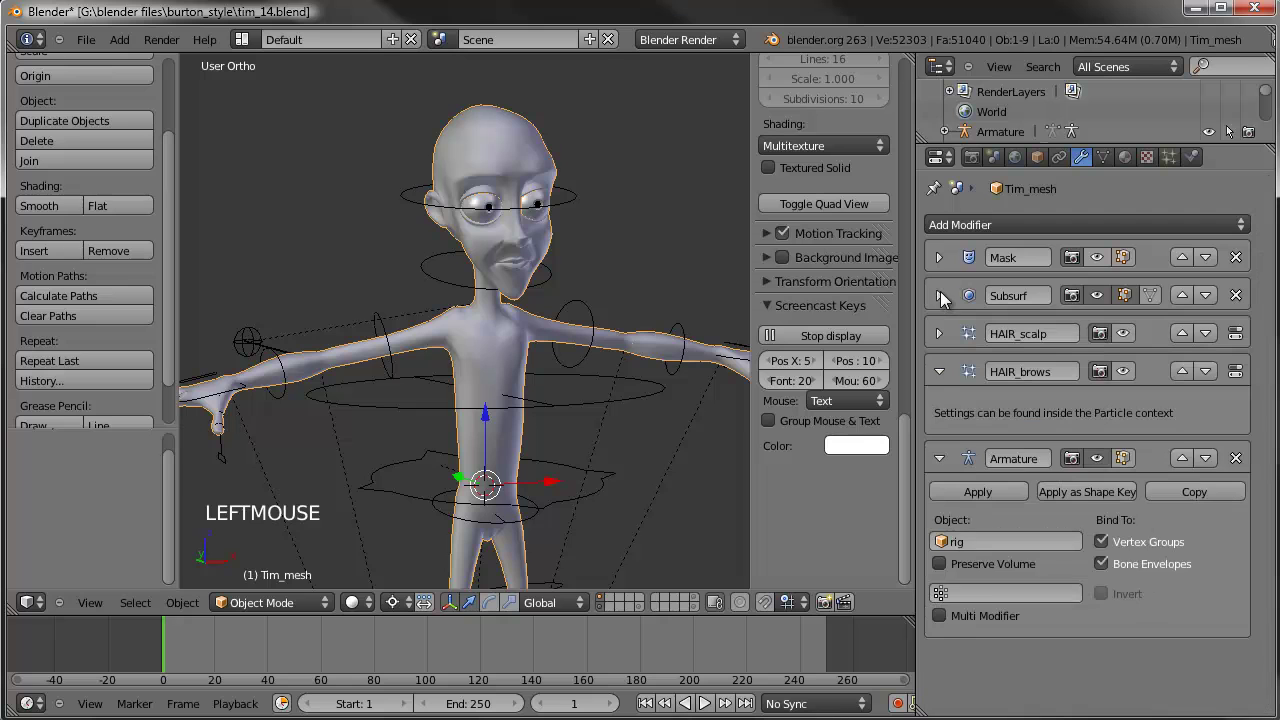
click(939, 373)
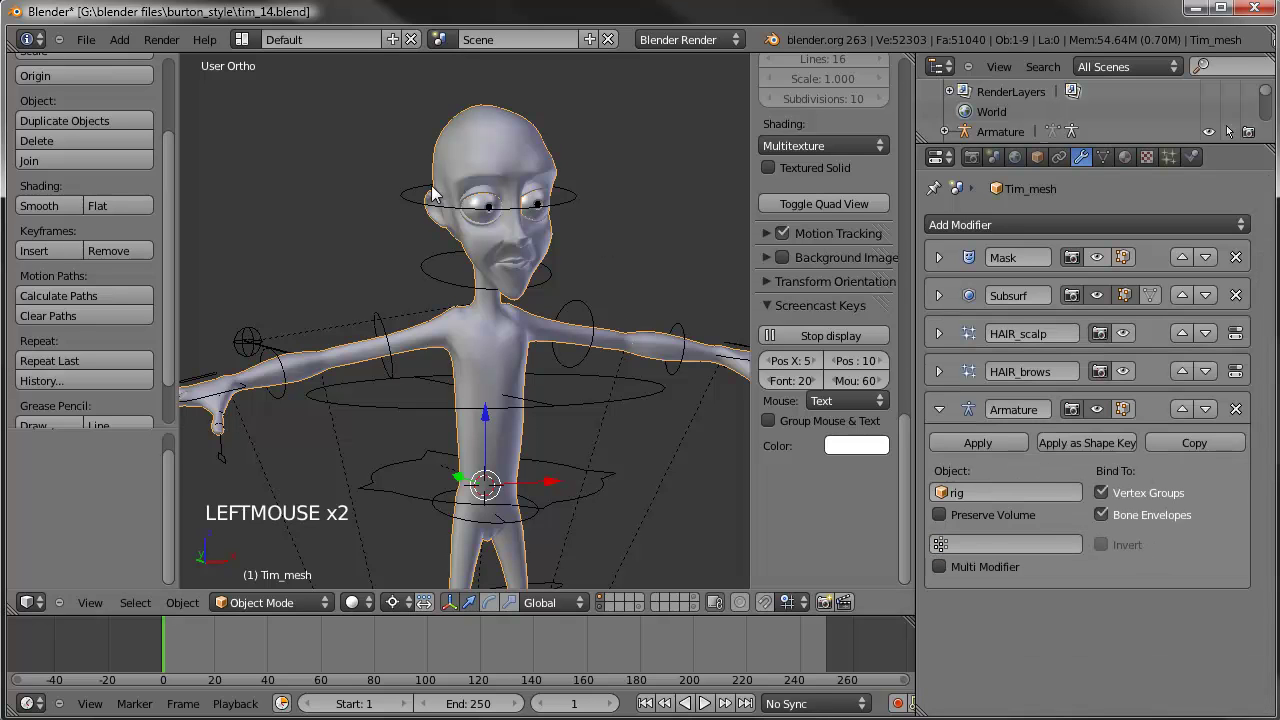
Step: Move the Armature modifier of Tim_mesh to the top of the stack, above Mask
click(1180, 410)
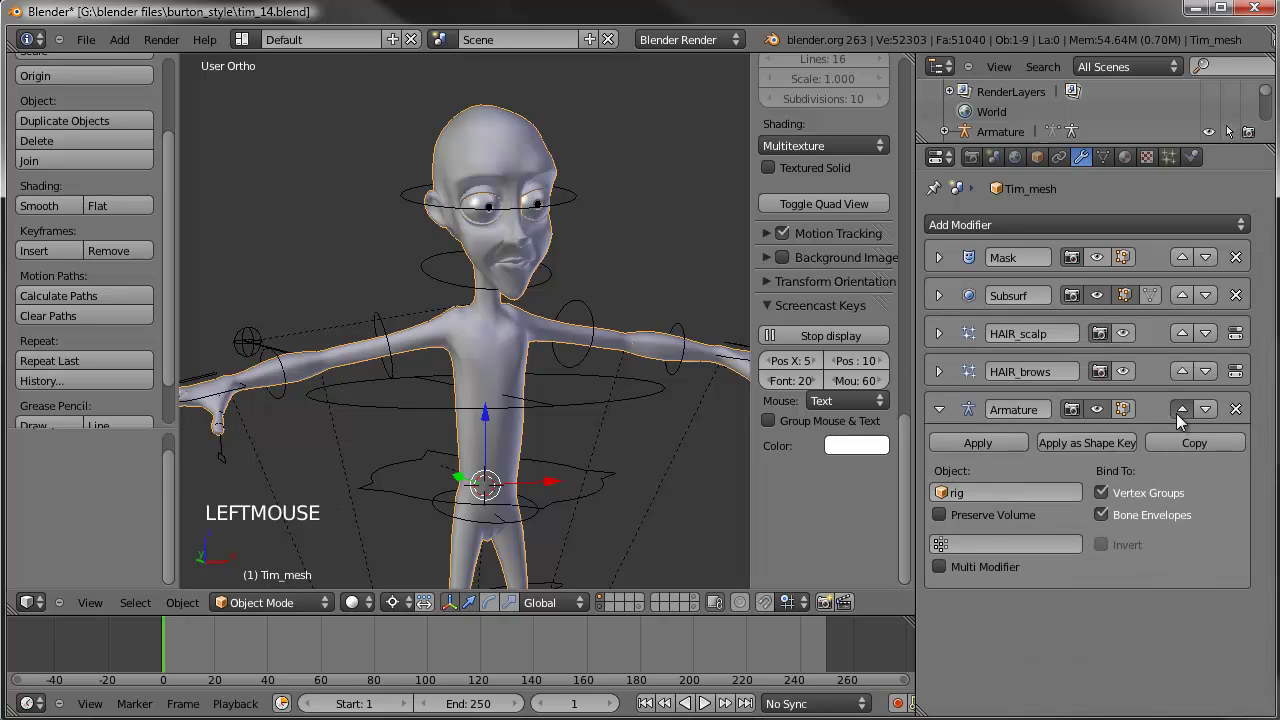
click(1182, 370)
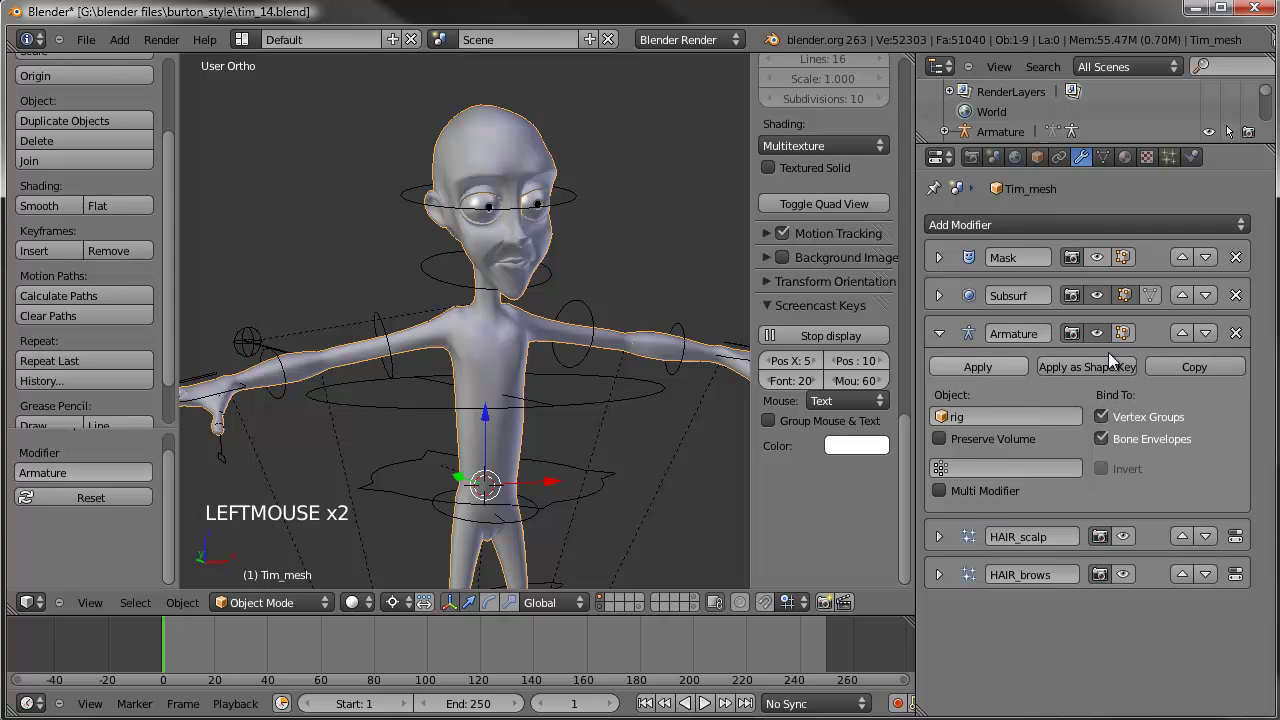
click(1180, 334)
click(1182, 295)
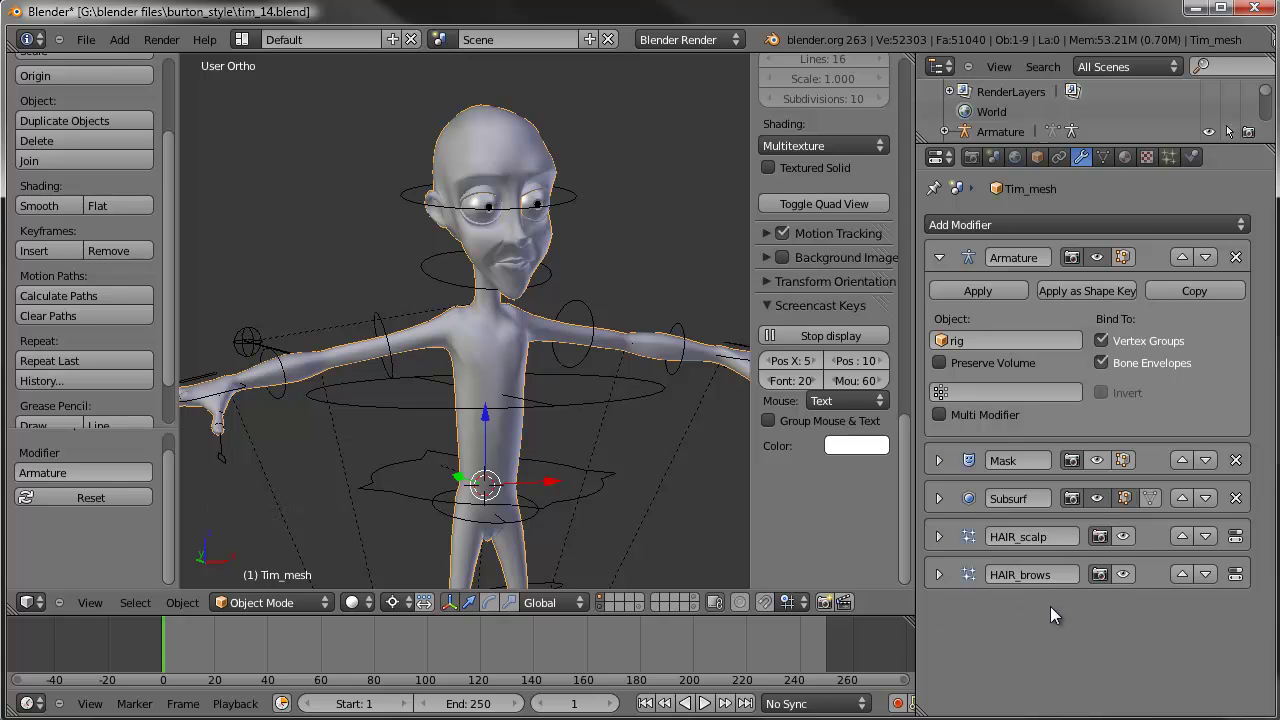
Step: Move the Armature modifier back to the end of the stack, below HAIR_brows
click(1201, 257)
click(1206, 295)
click(1204, 333)
click(1205, 371)
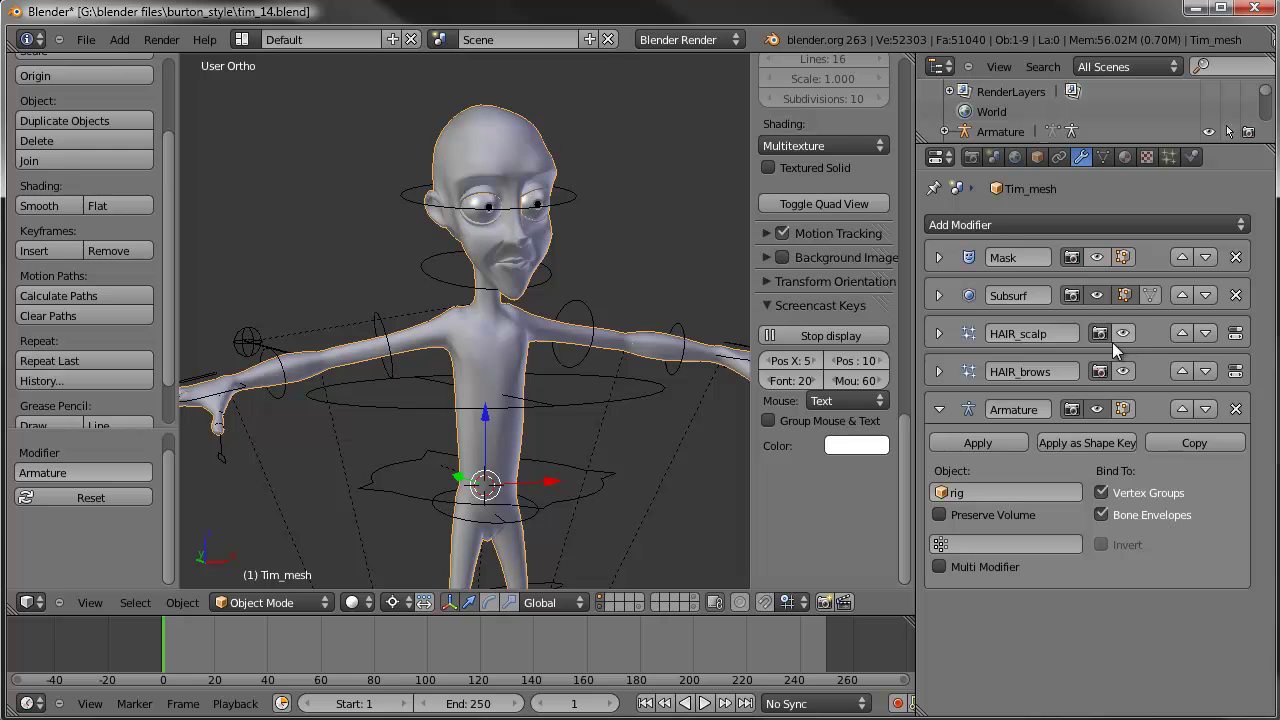
Step: Enable the HAIR_scalp particles in the viewport and try rotating the head control to test the hair
click(1122, 371)
right_click(585, 205)
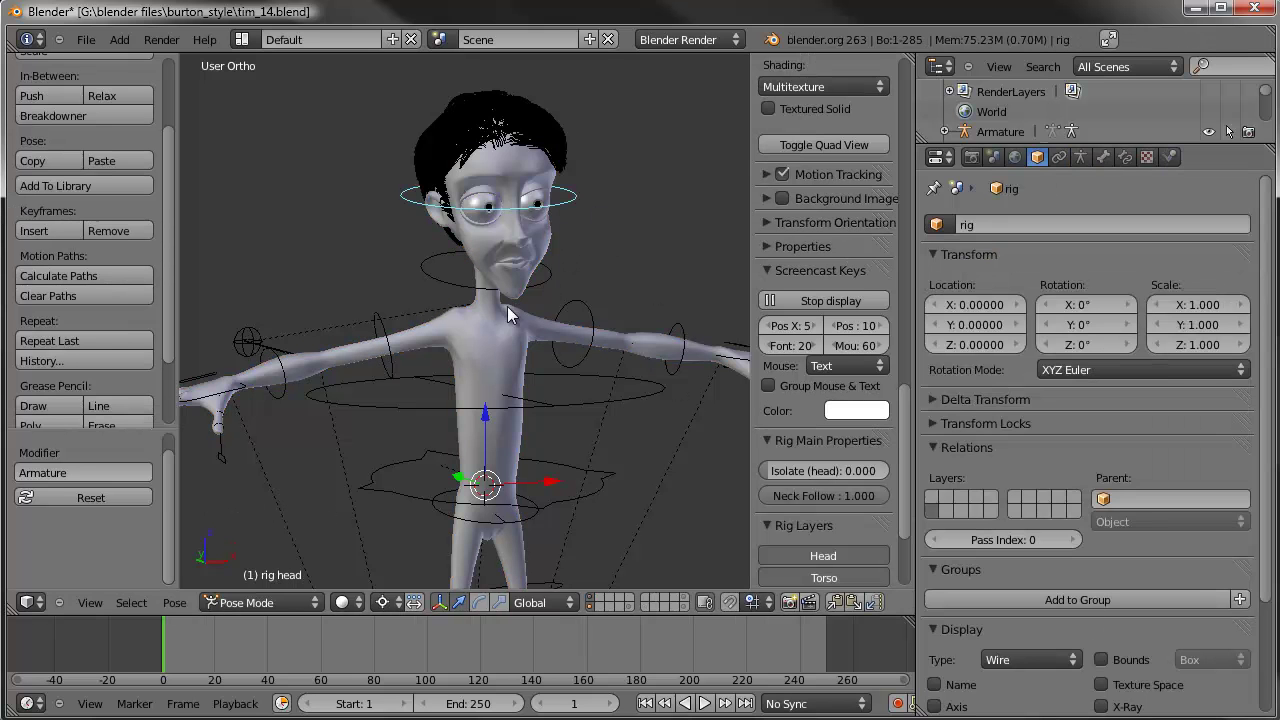
key(r)
key(r)
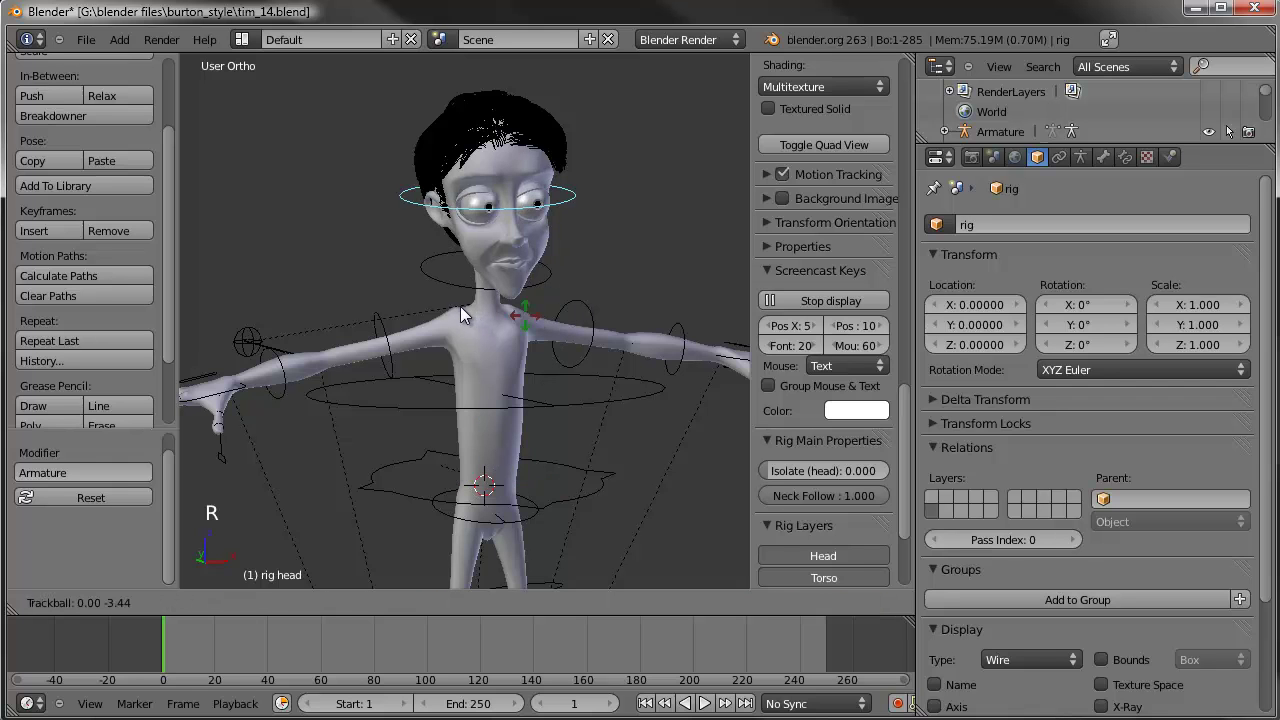
right_click(514, 364)
Step: Select Tim_mesh and move its Armature modifier up the stack, above HAIR_scalp and HAIR_brows
right_click(512, 357)
click(1188, 408)
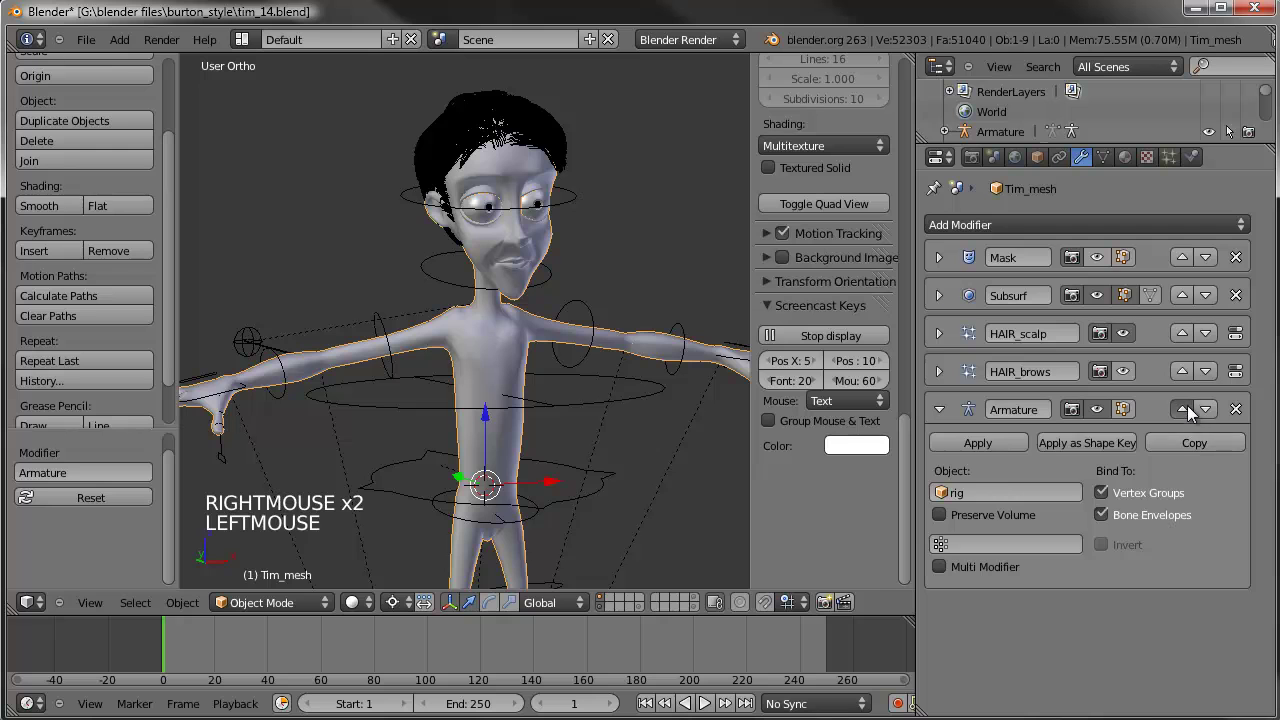
click(1185, 368)
click(1184, 335)
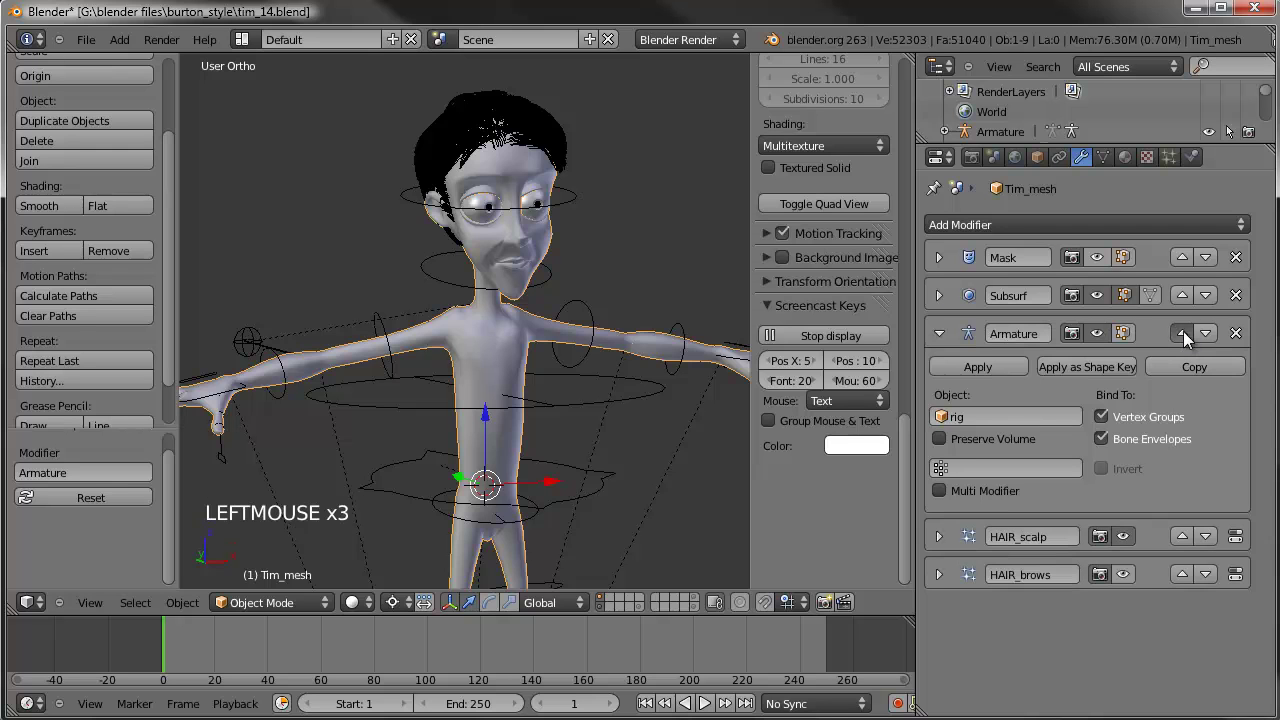
Step: Move Tim_mesh's Armature modifier above Mask and Subsurf in the modifier stack and collapse its settings
click(1183, 330)
click(1182, 297)
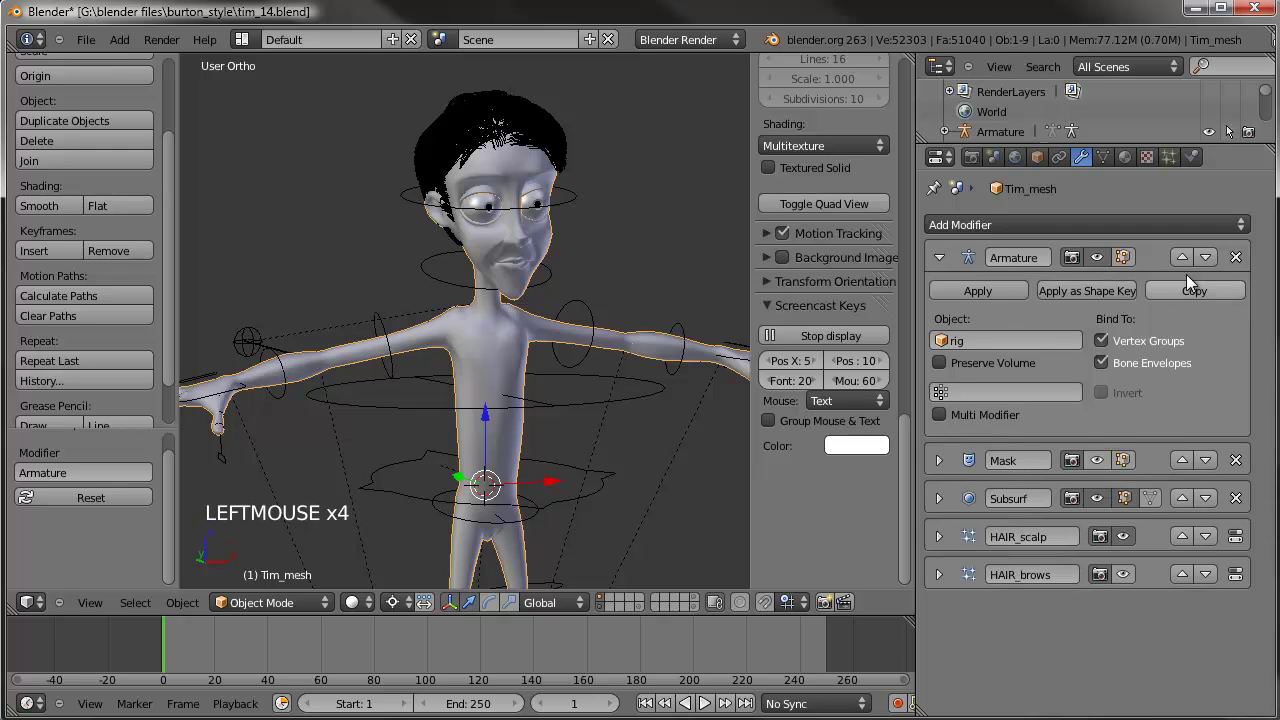
click(938, 257)
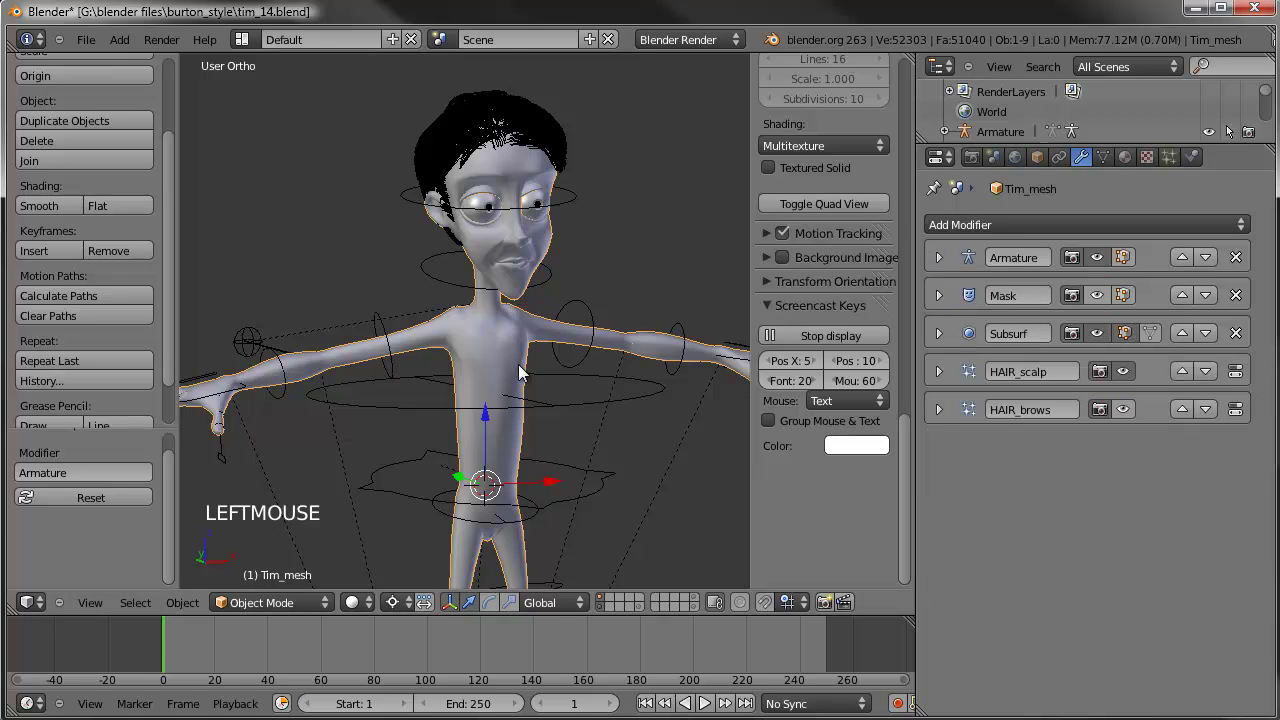
Step: Turn off the viewport display of the HAIR_scalp and Subsurf modifiers on Tim_mesh
scroll(518, 364, down, 2)
middle_drag(558, 349, 503, 365)
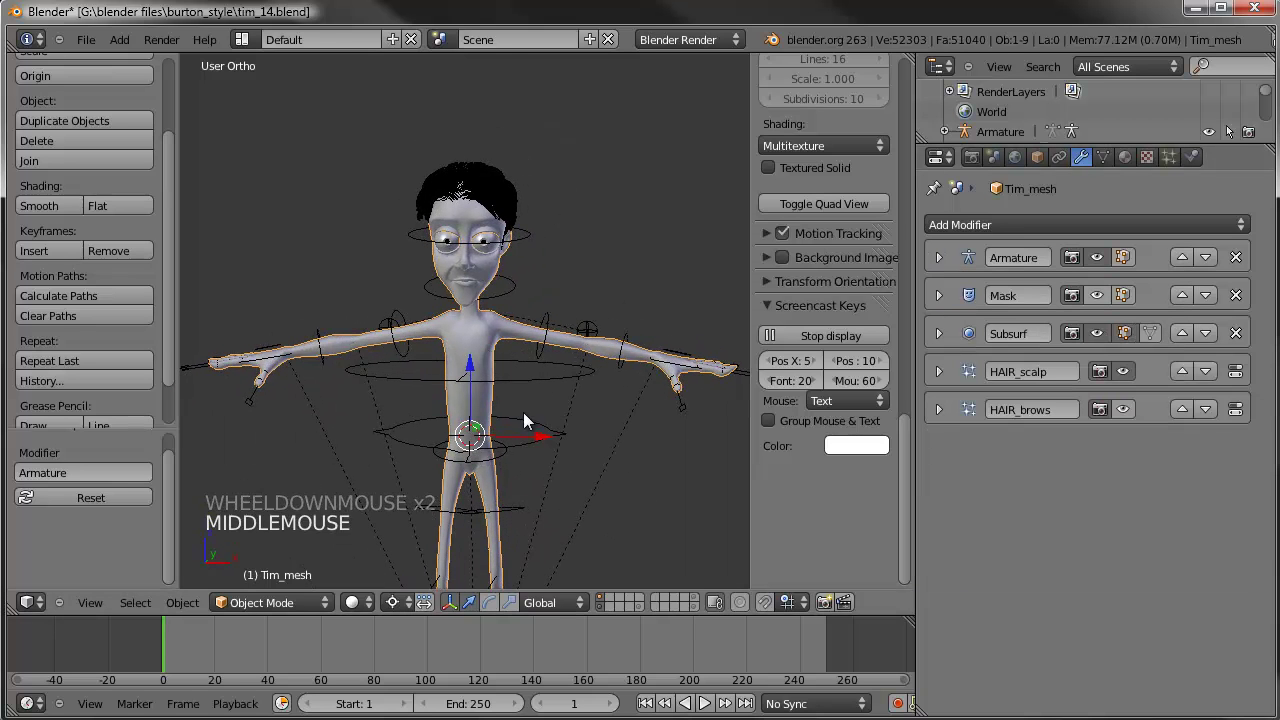
shift+middle_drag(523, 412, 531, 376)
click(1123, 372)
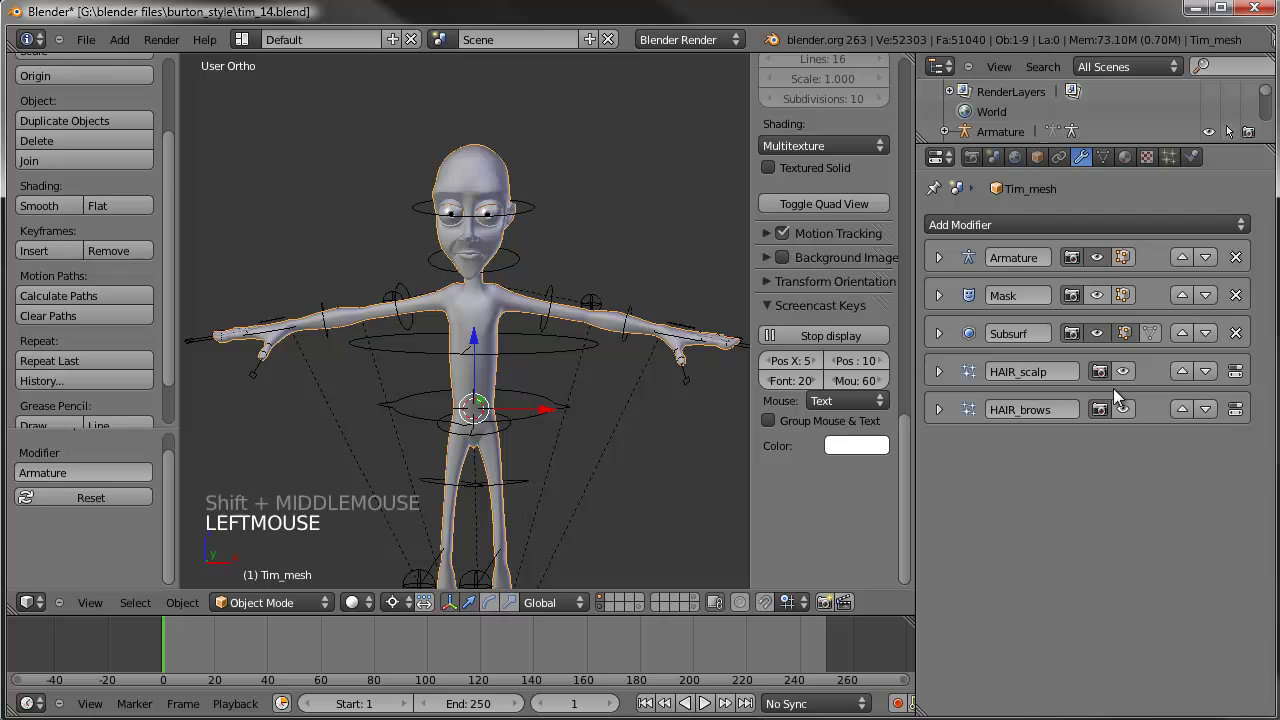
click(1097, 333)
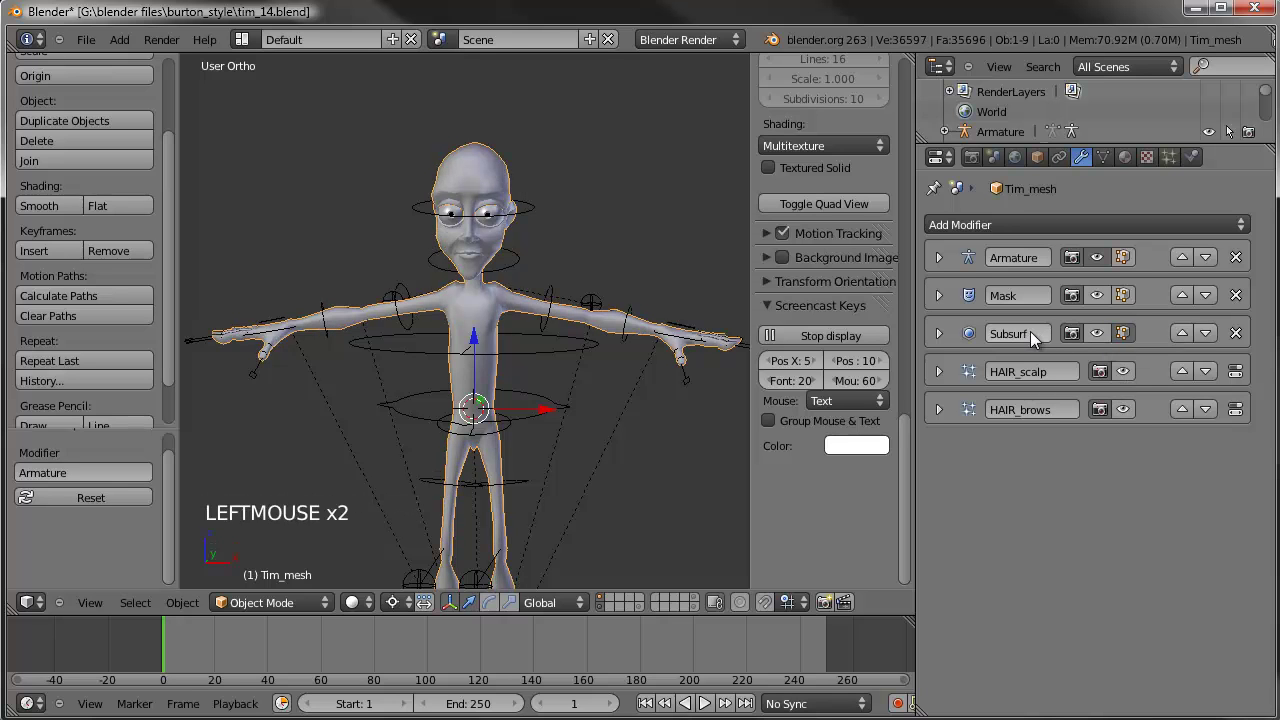
Step: Test-rotate the rig's head control freely to check how the head mesh deforms, and cancel the rotation
shift+middle_drag(580, 382, 531, 409)
scroll(522, 372, down, 2)
scroll(531, 409, up, 1)
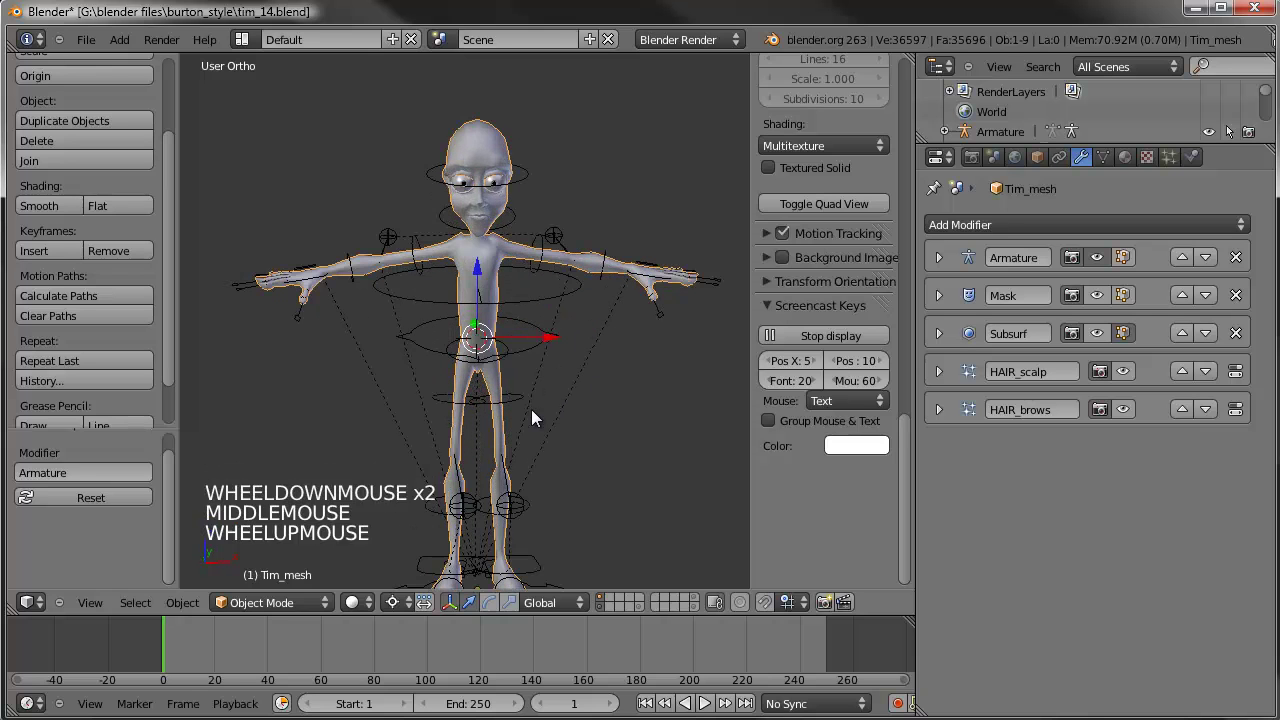
shift+middle_drag(549, 222, 568, 331)
scroll(574, 313, up, 3)
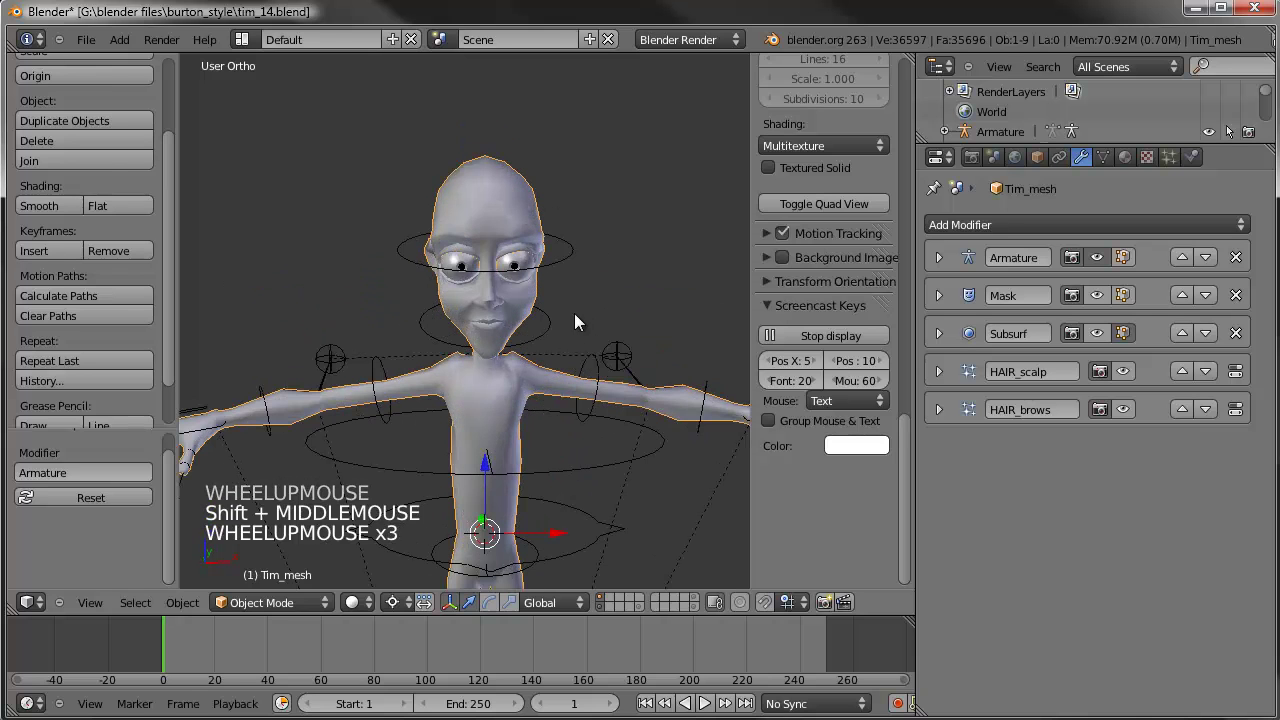
right_click(576, 252)
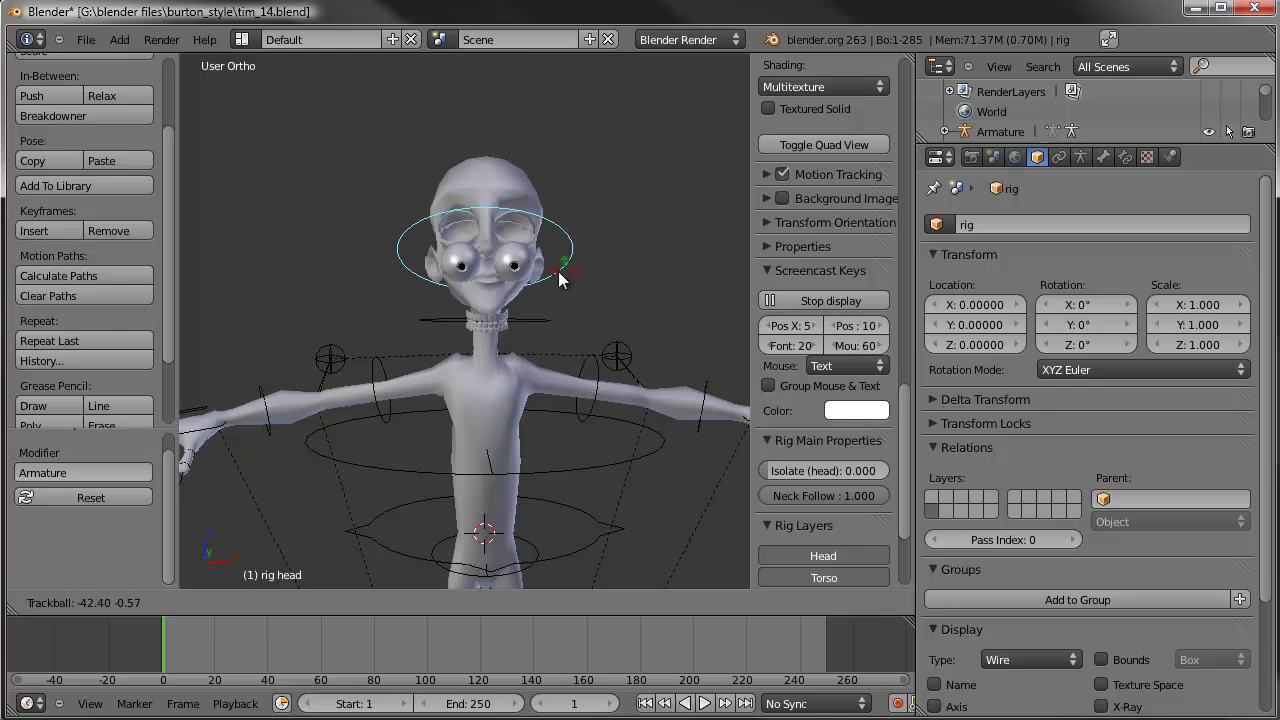
right_click(560, 274)
Step: Display only the rig's deformation bone layer and enable X-Ray for the armature
middle_drag(633, 369, 463, 283)
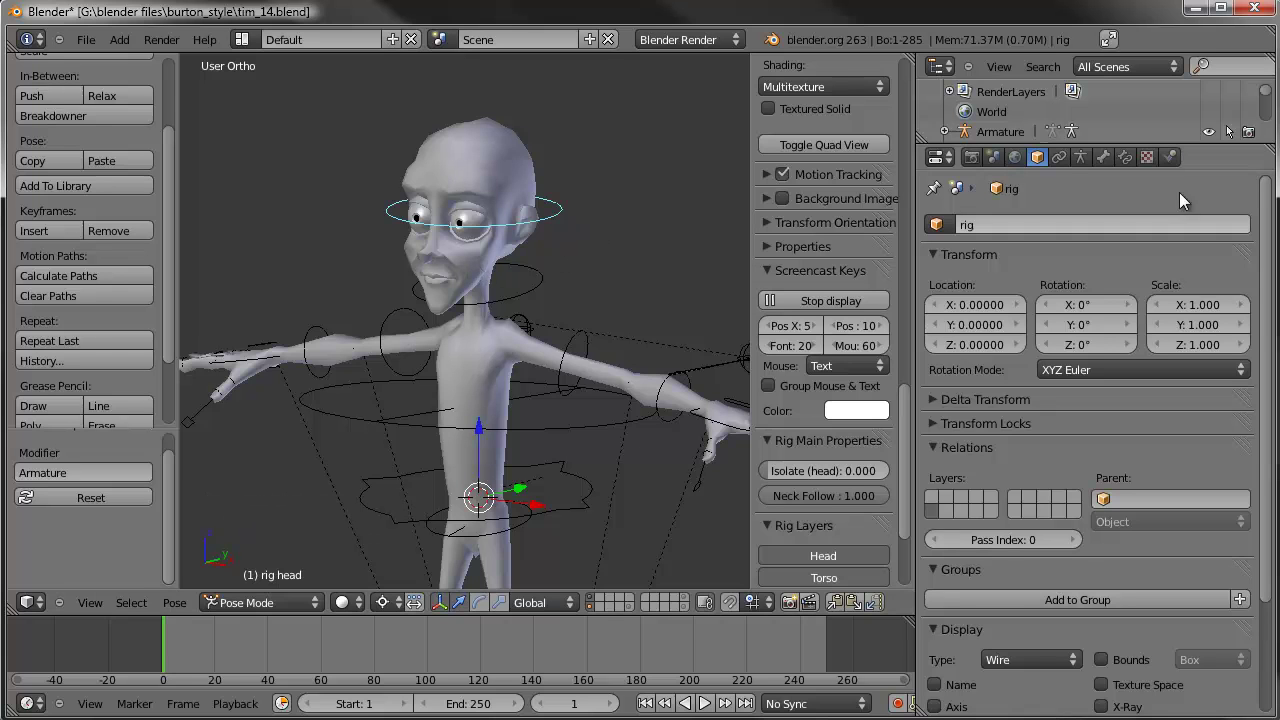
click(1080, 157)
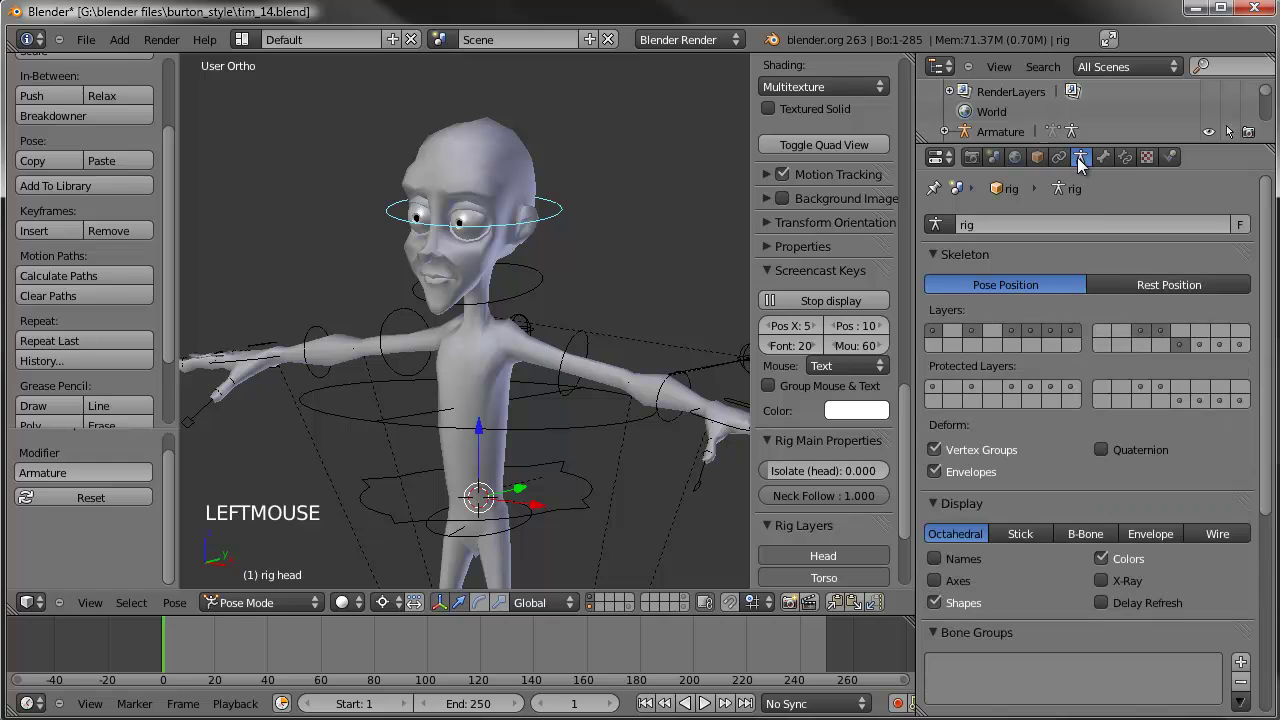
click(1201, 347)
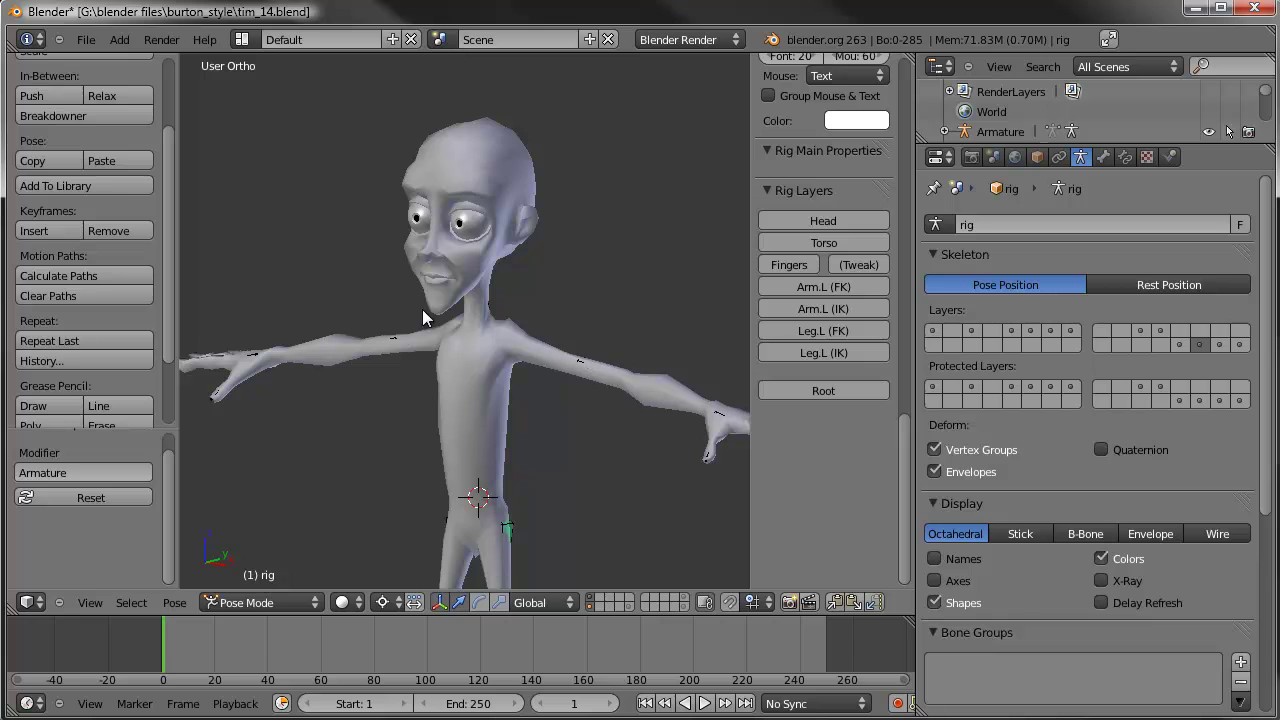
click(1100, 580)
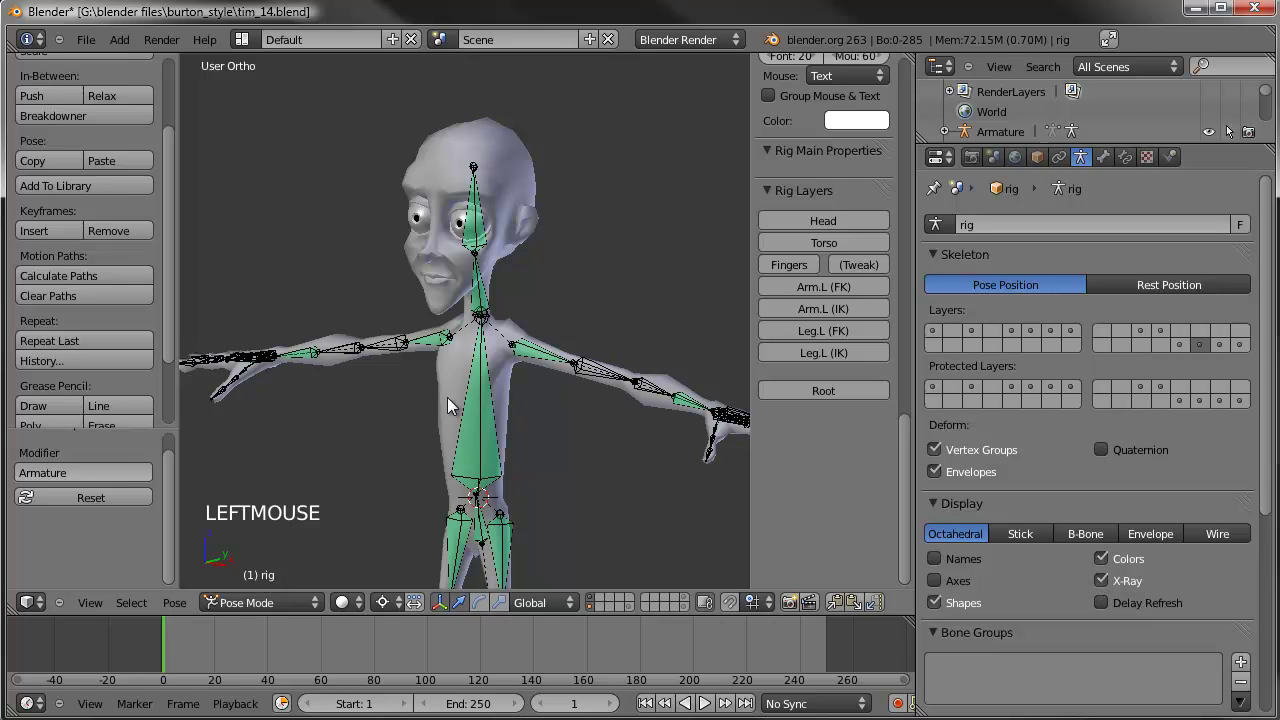
Step: Put the body mesh Tim_mesh into Weight Paint mode and select the DEF-head bone to show its weights
middle_drag(442, 410, 613, 539)
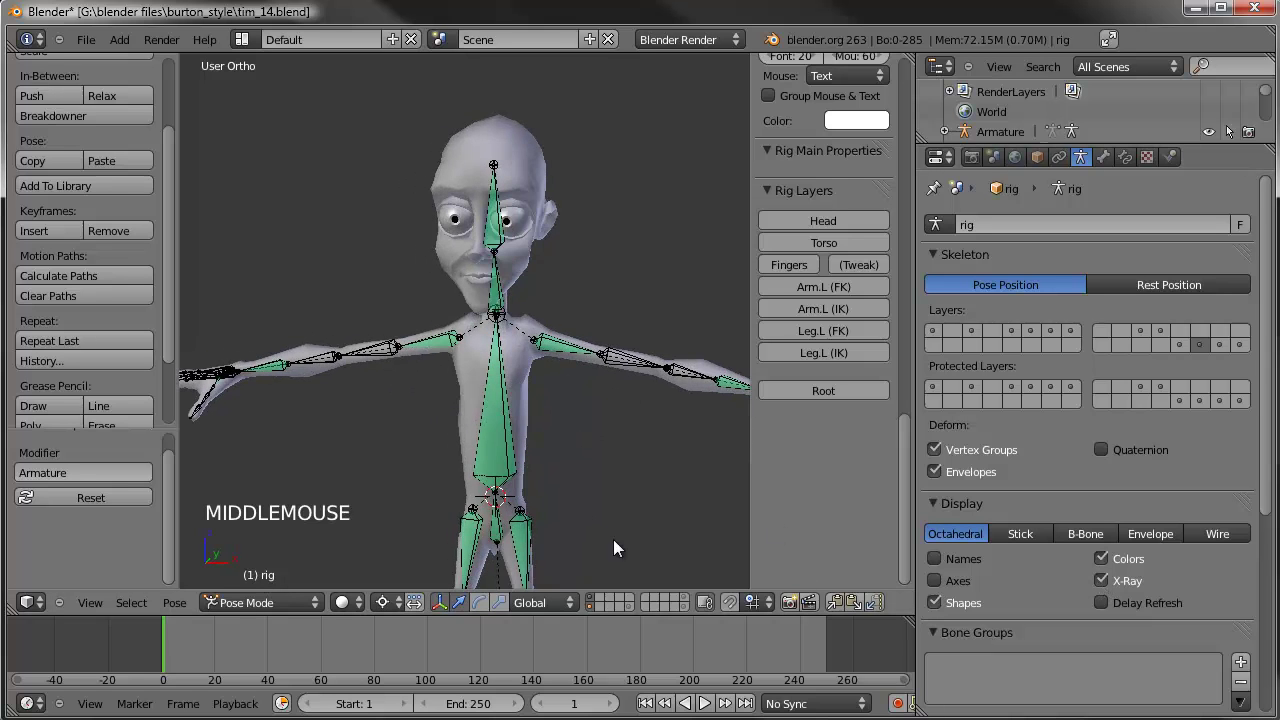
scroll(520, 350, down, 2)
shift+middle_drag(541, 396, 604, 493)
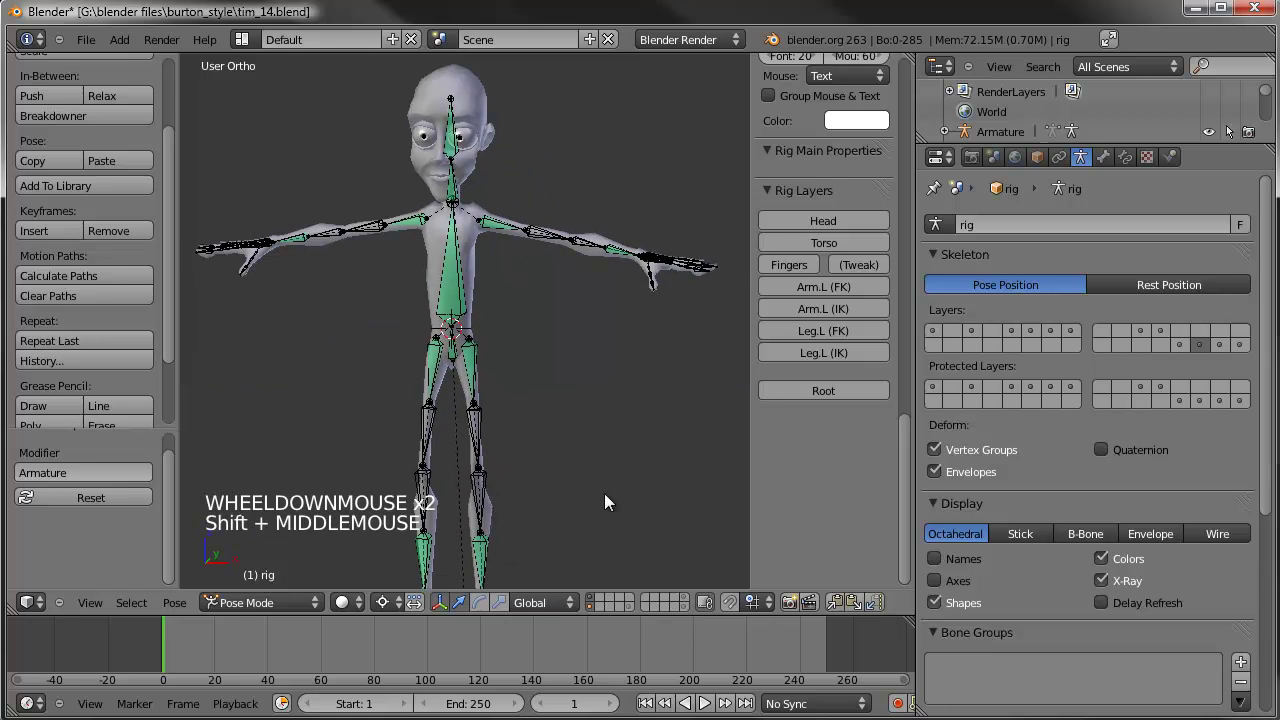
scroll(536, 323, up, 2)
shift+middle_drag(536, 323, 508, 271)
scroll(520, 371, up, 2)
shift+middle_drag(520, 371, 532, 176)
right_click(565, 304)
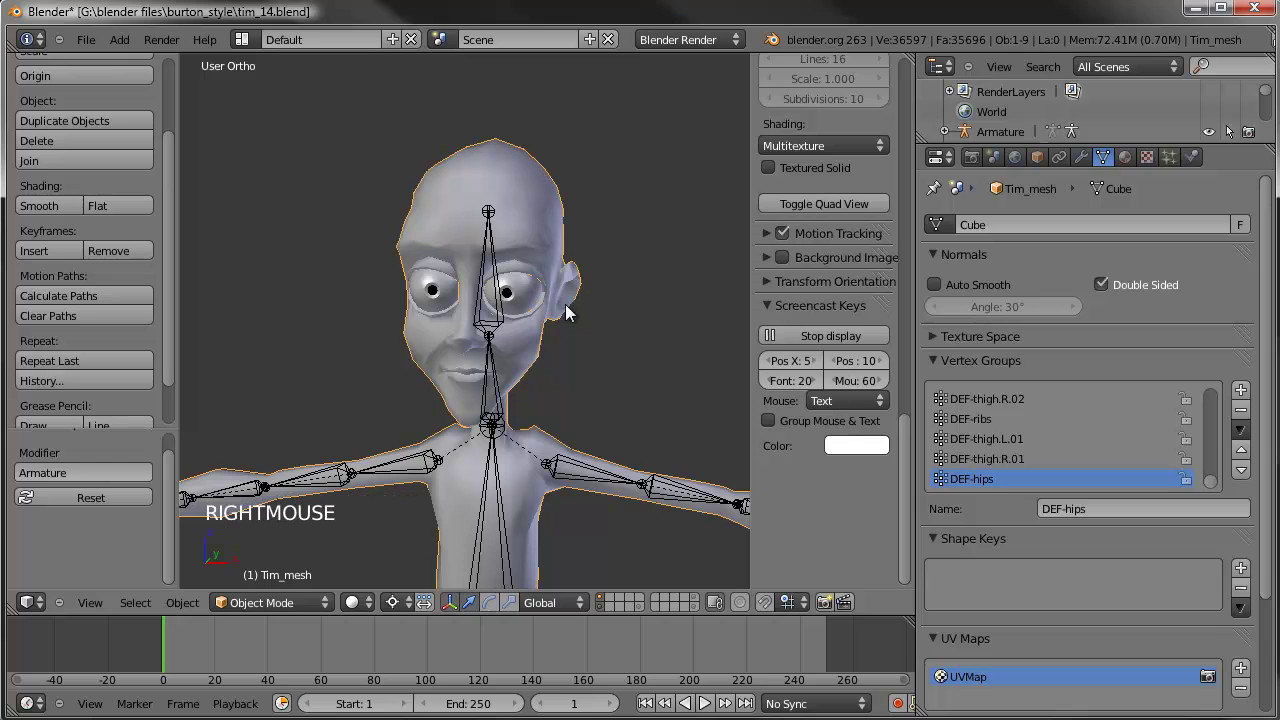
click(273, 602)
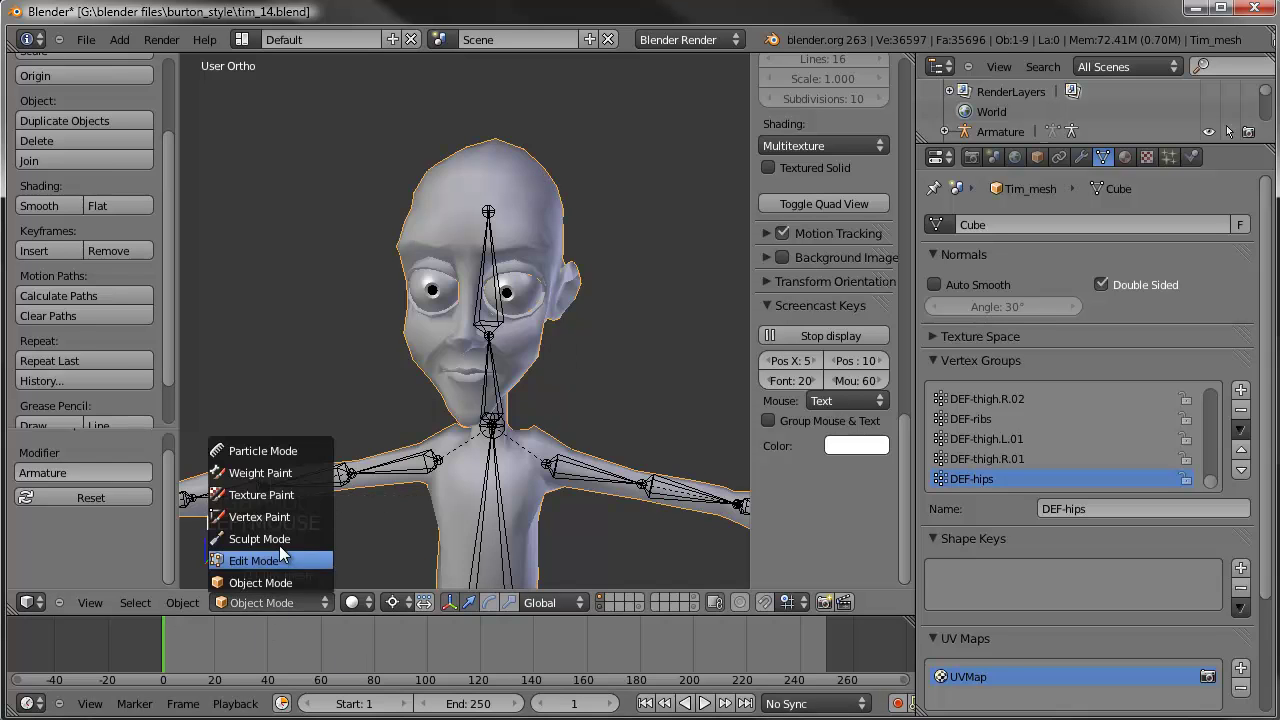
click(277, 474)
right_click(494, 277)
Step: Examine the DEF-head weights across the face, jaw and neck from several angles, including the right side view
middle_drag(668, 352, 574, 337)
shift+middle_drag(466, 157, 568, 137)
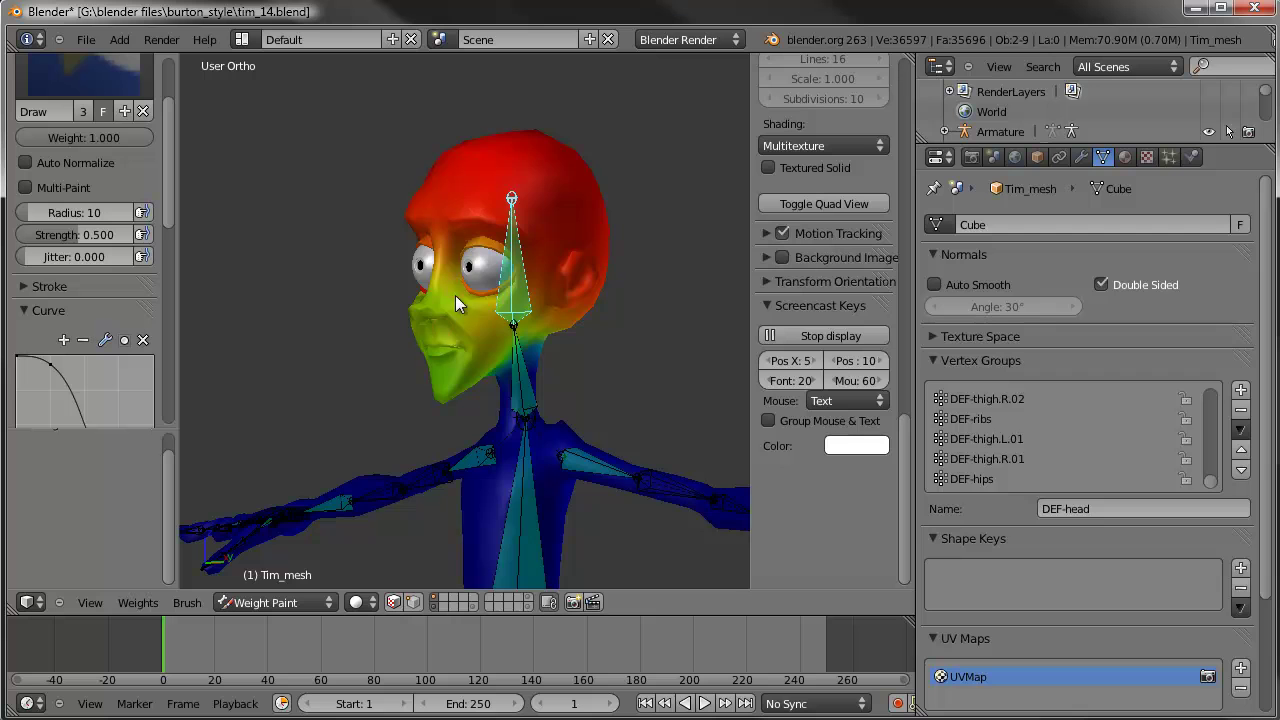
middle_drag(618, 356, 530, 283)
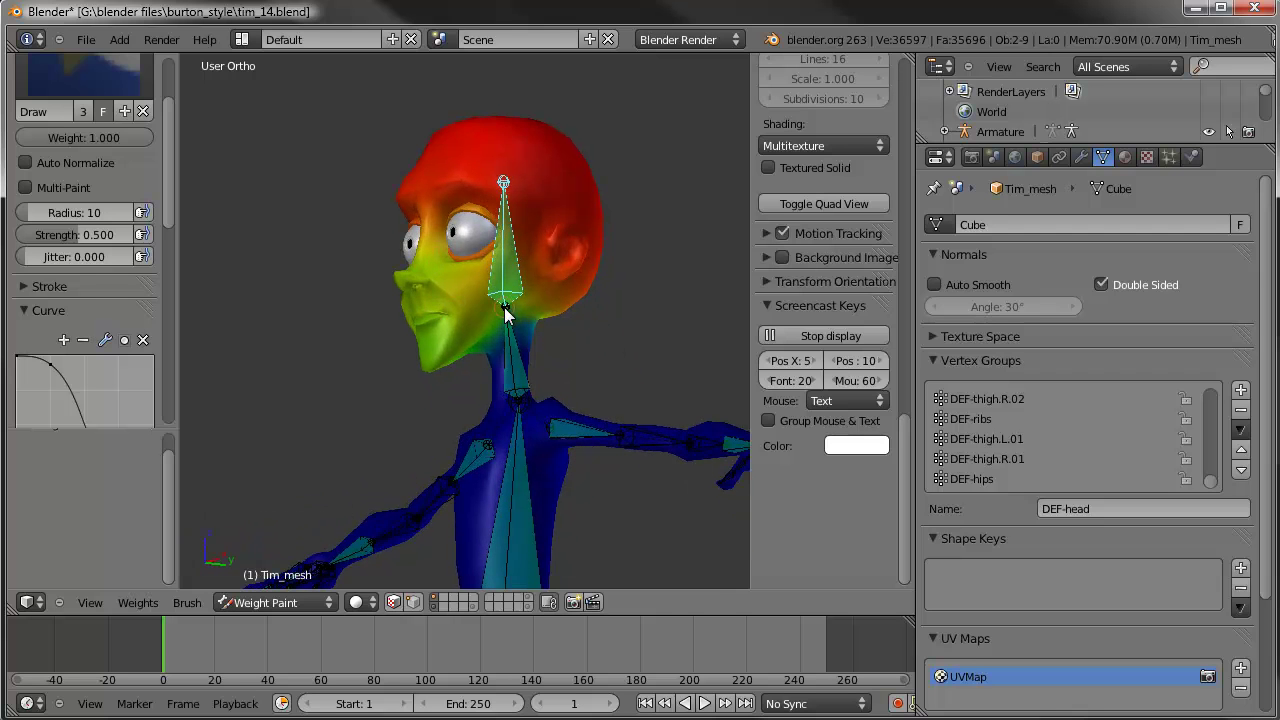
key(KP_3)
shift+middle_drag(477, 343, 572, 347)
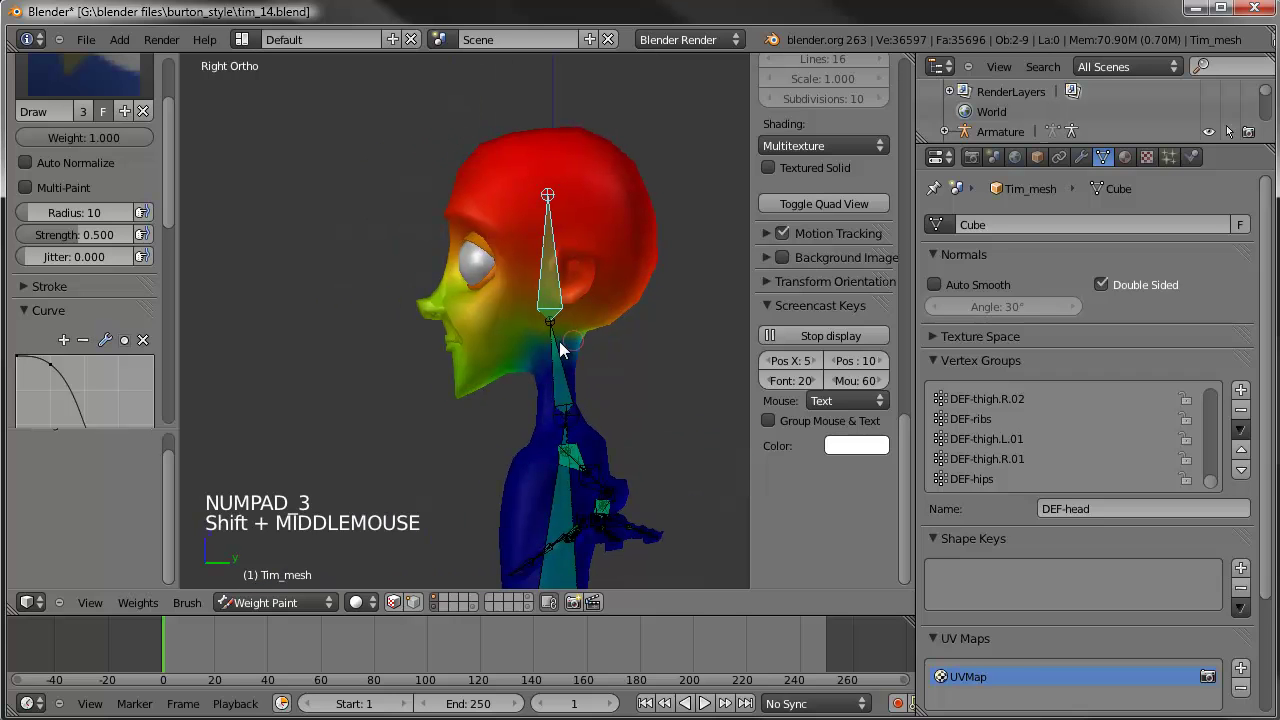
click(475, 308)
click(484, 318)
middle_drag(427, 331, 508, 337)
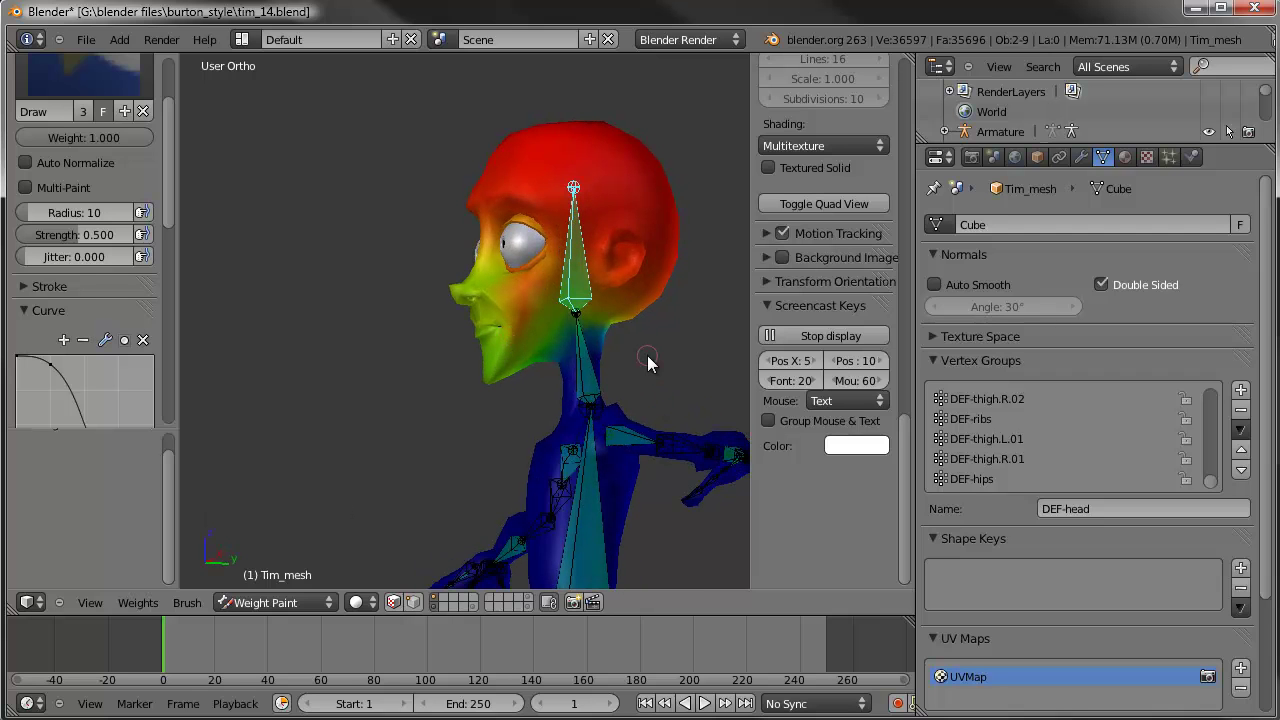
Step: Select all head vertices down to the top of the neck in Edit Mode, using circle select in the right side view
key(Tab)
key(KP_3)
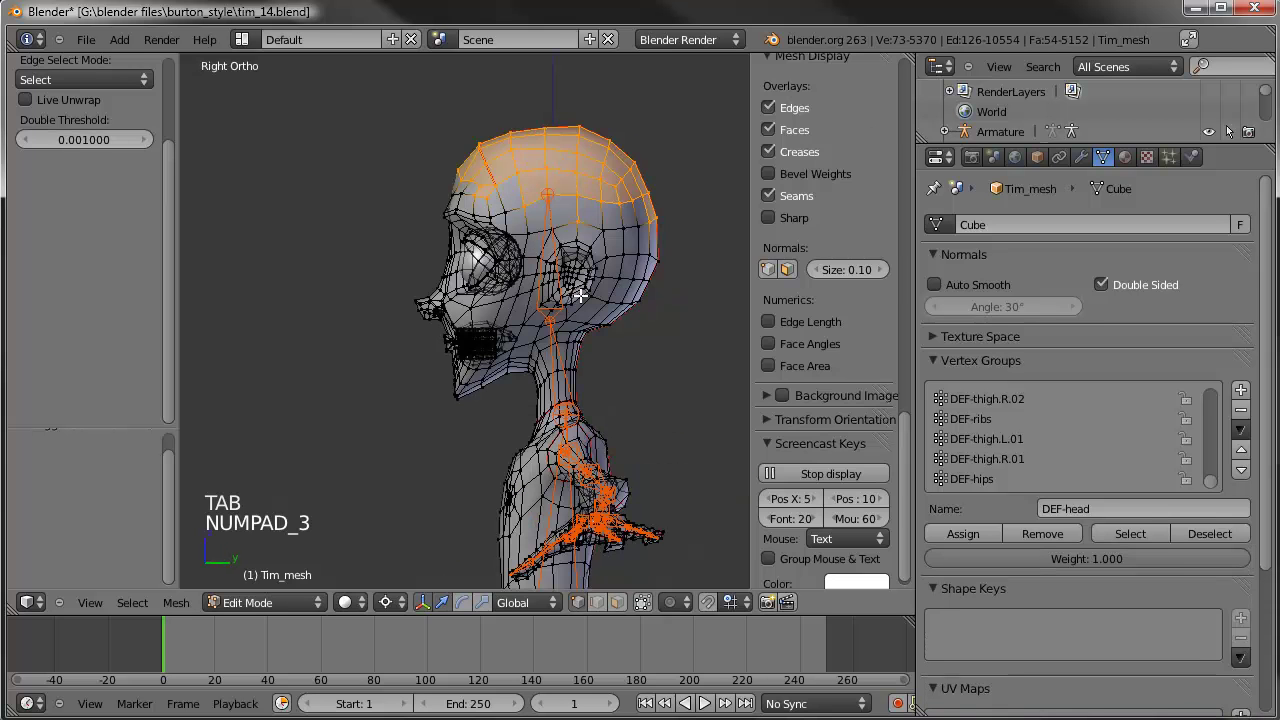
key(a)
key(a)
key(c)
mouse_move(597, 221)
mouse_down()
mouse_move(534, 177)
mouse_move(429, 234)
mouse_move(404, 316)
mouse_up()
right_click(404, 316)
scroll(584, 399, up, 2)
key(c)
middle_drag(622, 426, 623, 400)
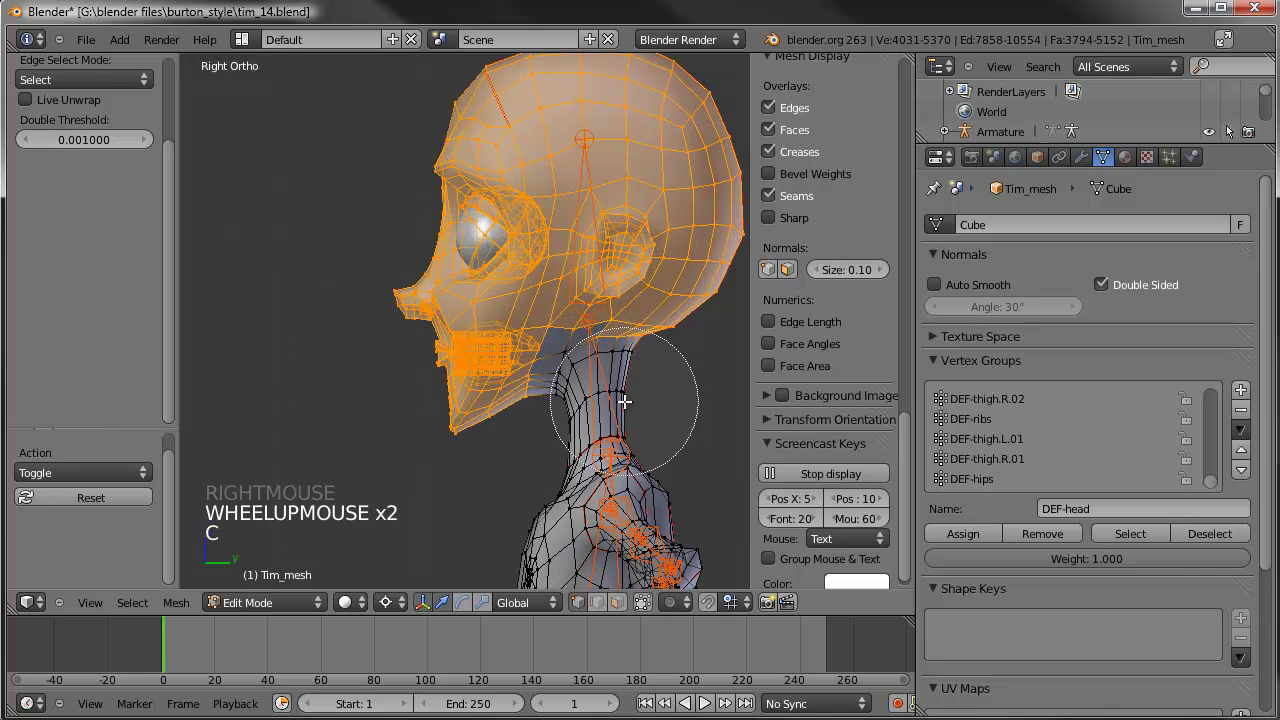
right_click(623, 400)
Step: Assign the selected head vertices to the DEF-head vertex group at weight 1.000 and check the result in Weight Paint mode
scroll(623, 400, down, 5)
shift+middle_drag(616, 340, 596, 346)
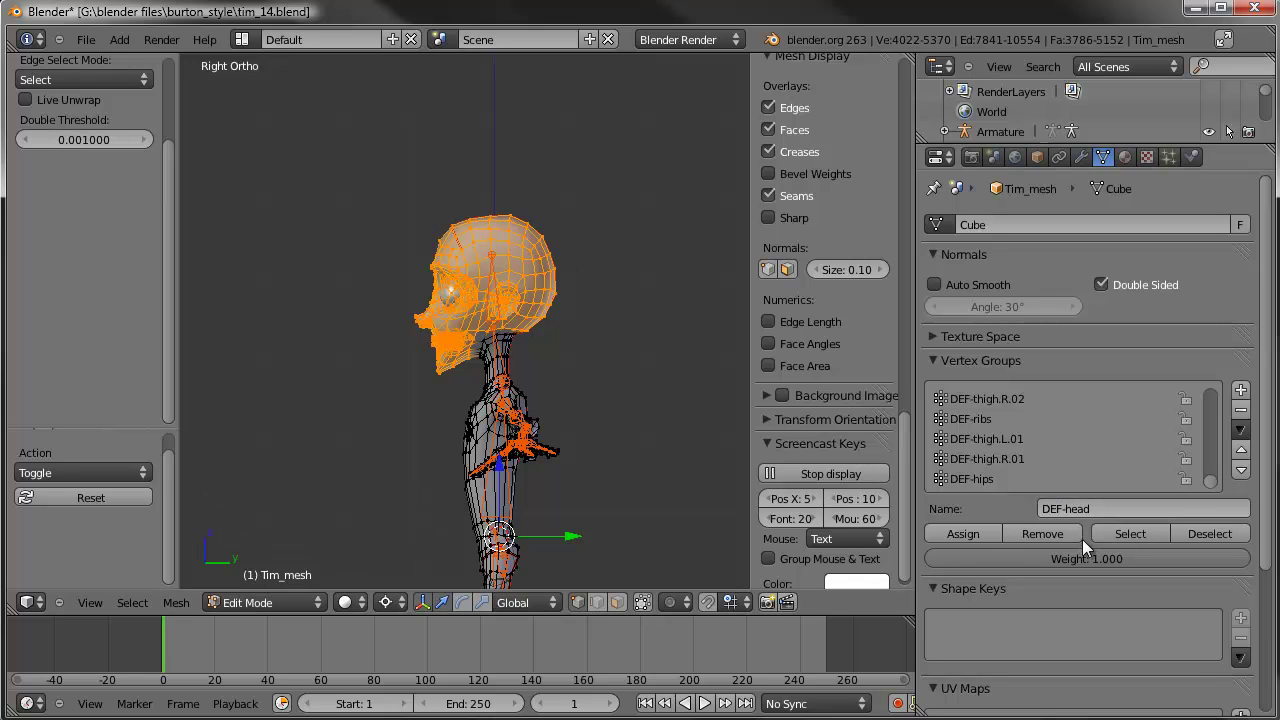
click(977, 533)
key(Tab)
mouse_move(457, 423)
middle_down()
mouse_move(489, 377)
mouse_move(603, 357)
mouse_move(614, 377)
mouse_move(514, 363)
mouse_move(479, 315)
middle_up()
scroll(514, 363, up, 2)
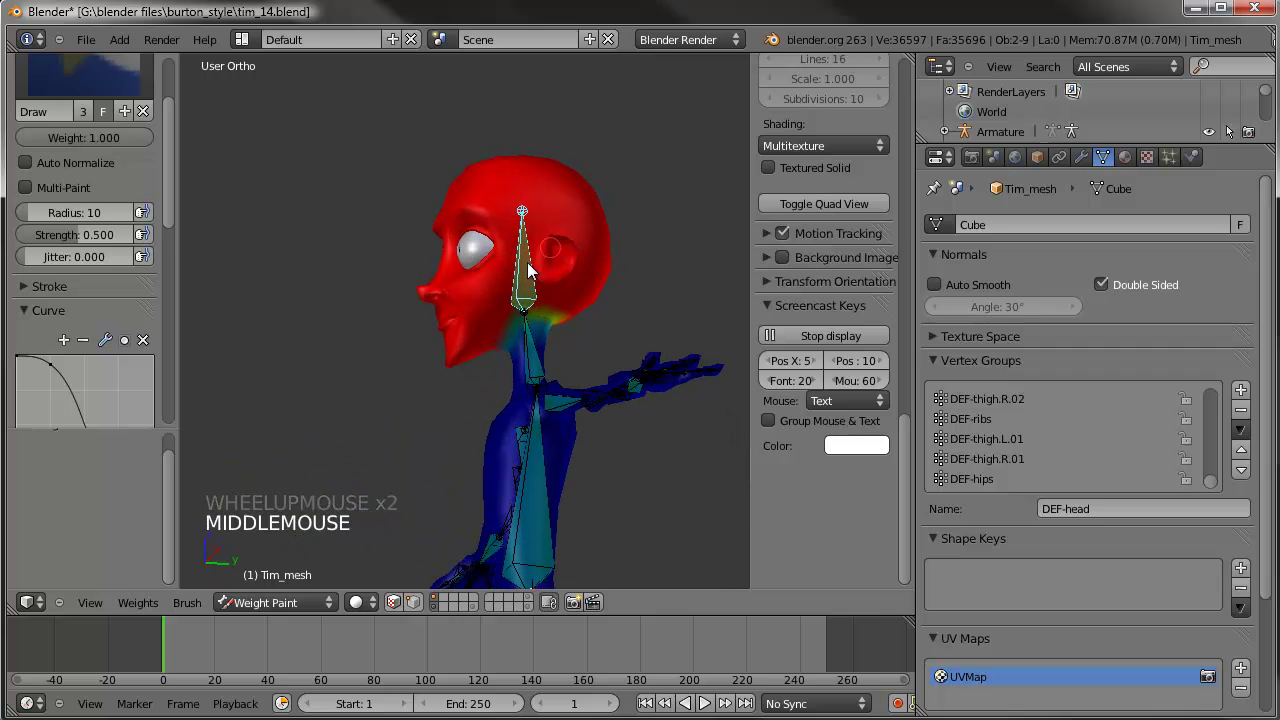
scroll(500, 323, up, 2)
scroll(555, 312, down, 2)
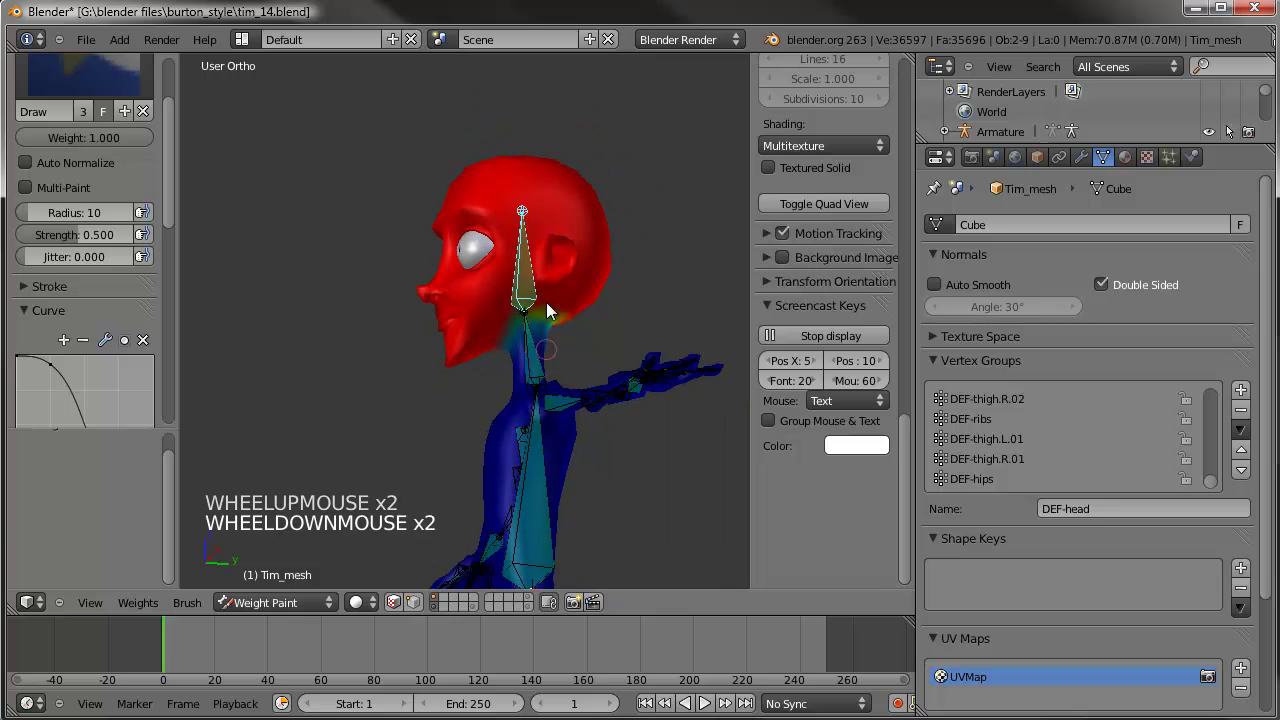
Step: Return the mesh to Object Mode, select the rig, and display only its head control layer
click(253, 603)
click(269, 587)
right_click(519, 290)
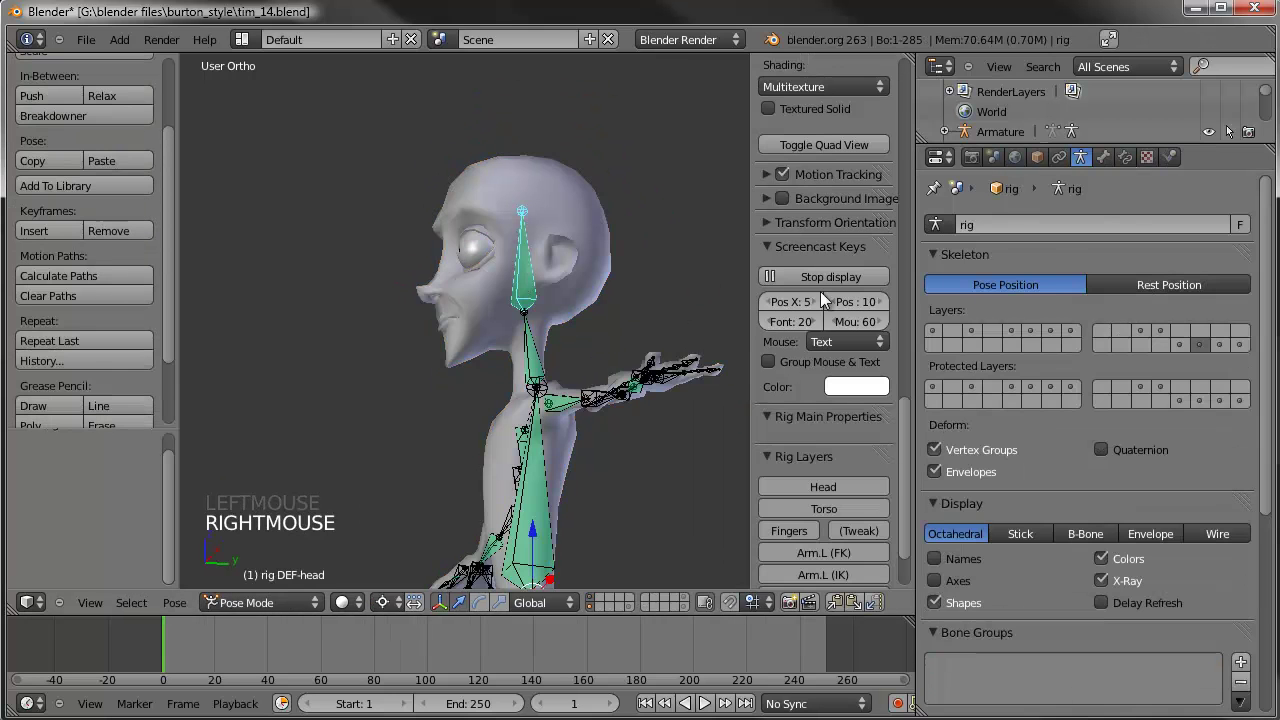
click(972, 333)
Step: Test the new head weights by freely rotating the rig's head control, and cancel the rotation
middle_drag(650, 345, 543, 372)
key(r)
key(r)
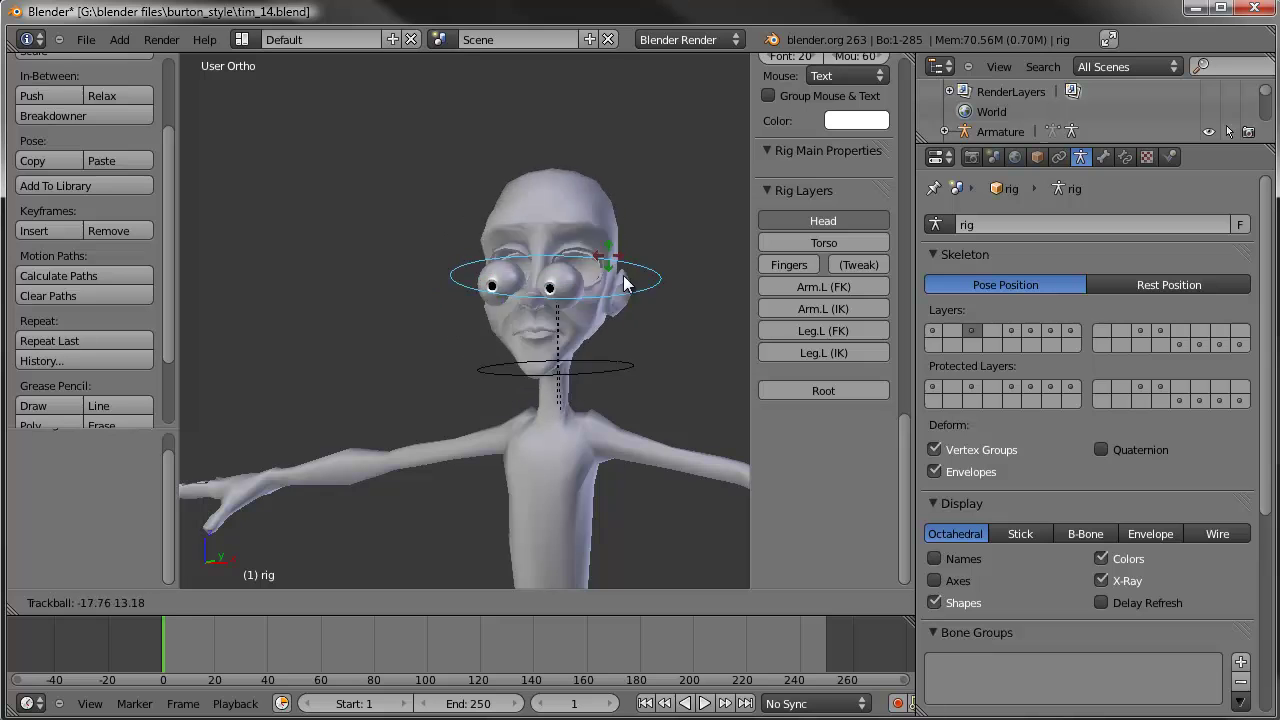
right_click(618, 239)
Step: Select both eyeballs in the front view and add the rig's head control to the selection
key(KP_1)
scroll(618, 239, up, 4)
shift+middle_drag(618, 239, 489, 316)
scroll(428, 327, up, 2)
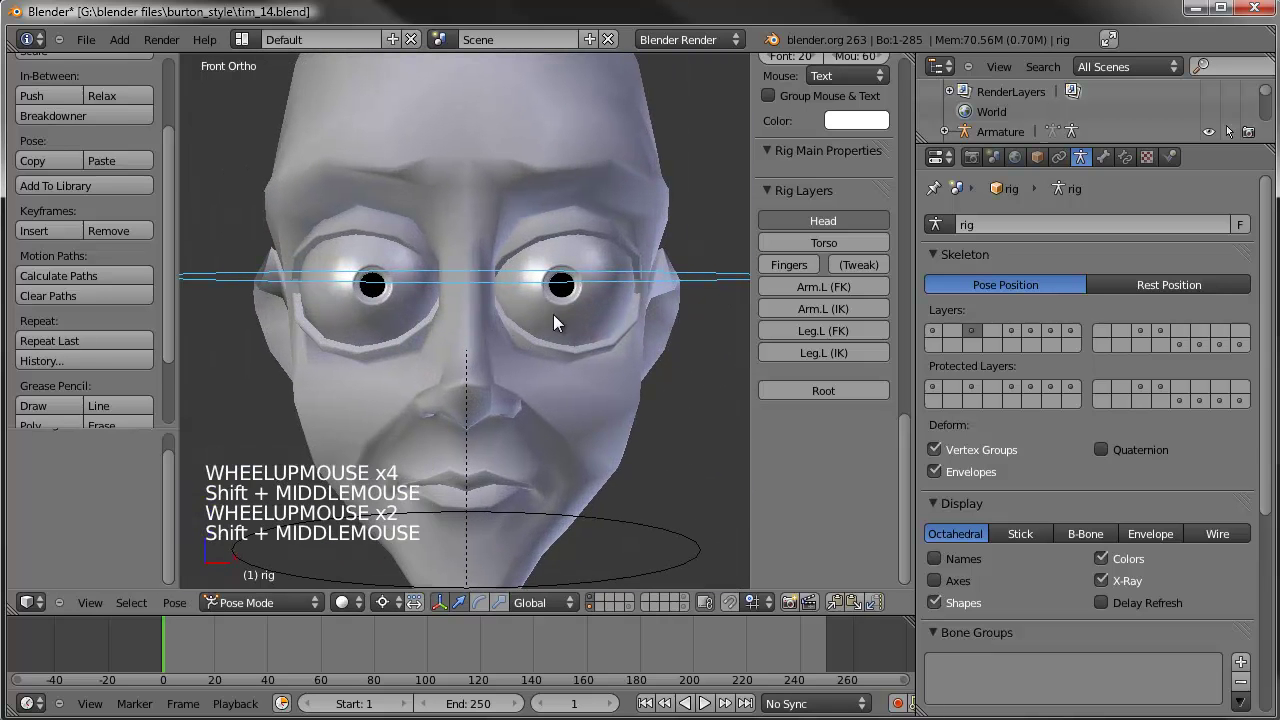
right_click(584, 312)
shift+right_click(355, 313)
scroll(355, 313, down, 3)
key(z)
key(z)
shift+right_click(626, 296)
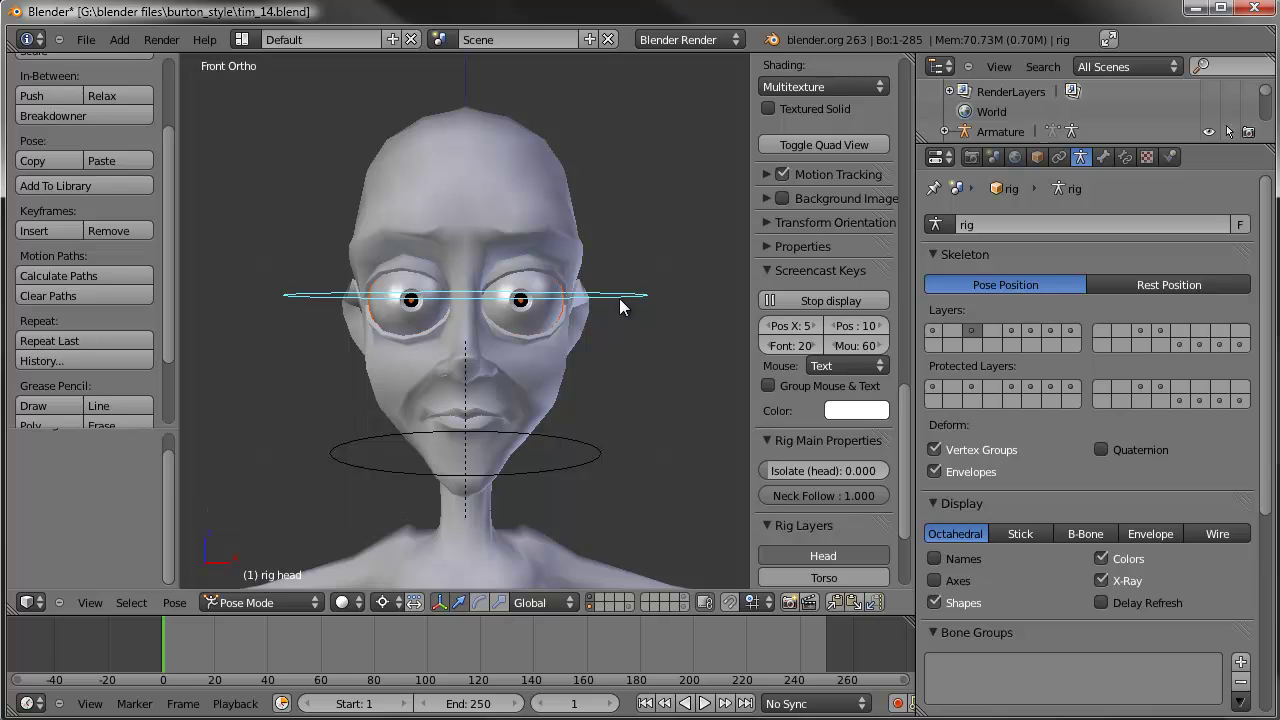
Step: Show the deformation bone layer alongside the head layer in the rig's Edit Mode, and leave Edit Mode
middle_drag(622, 287, 567, 314)
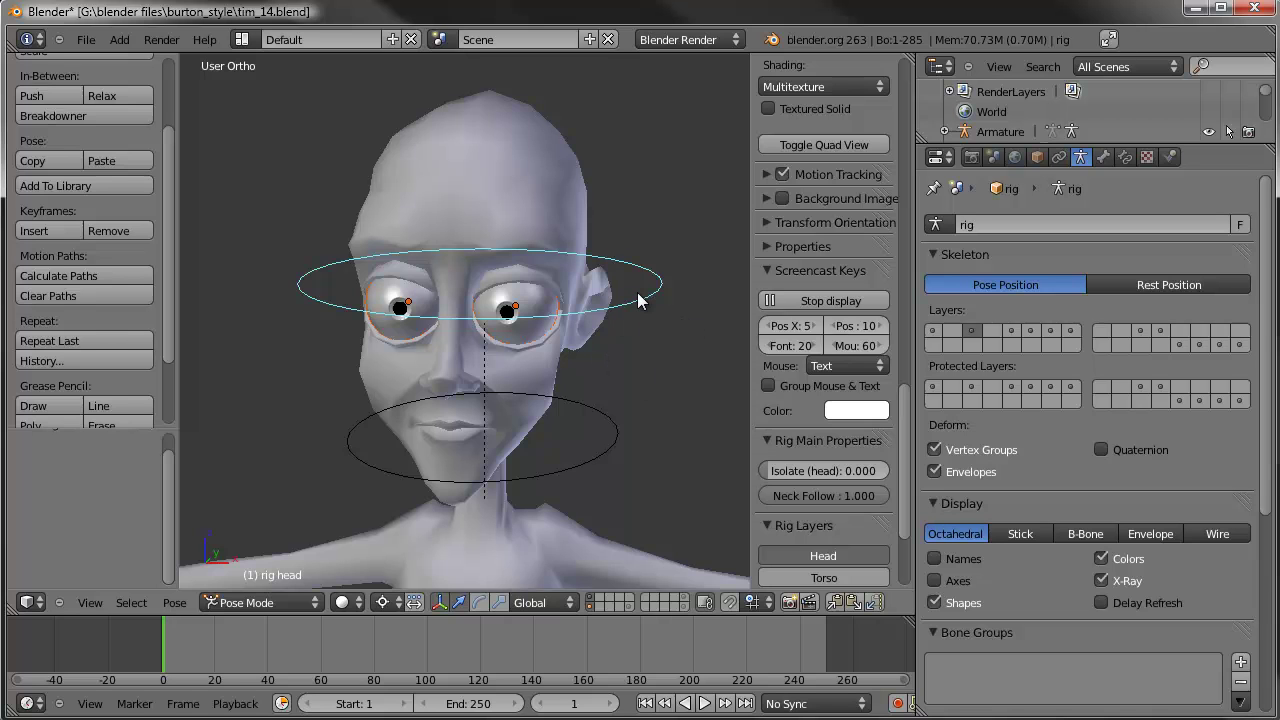
key(Tab)
middle_drag(620, 383, 511, 449)
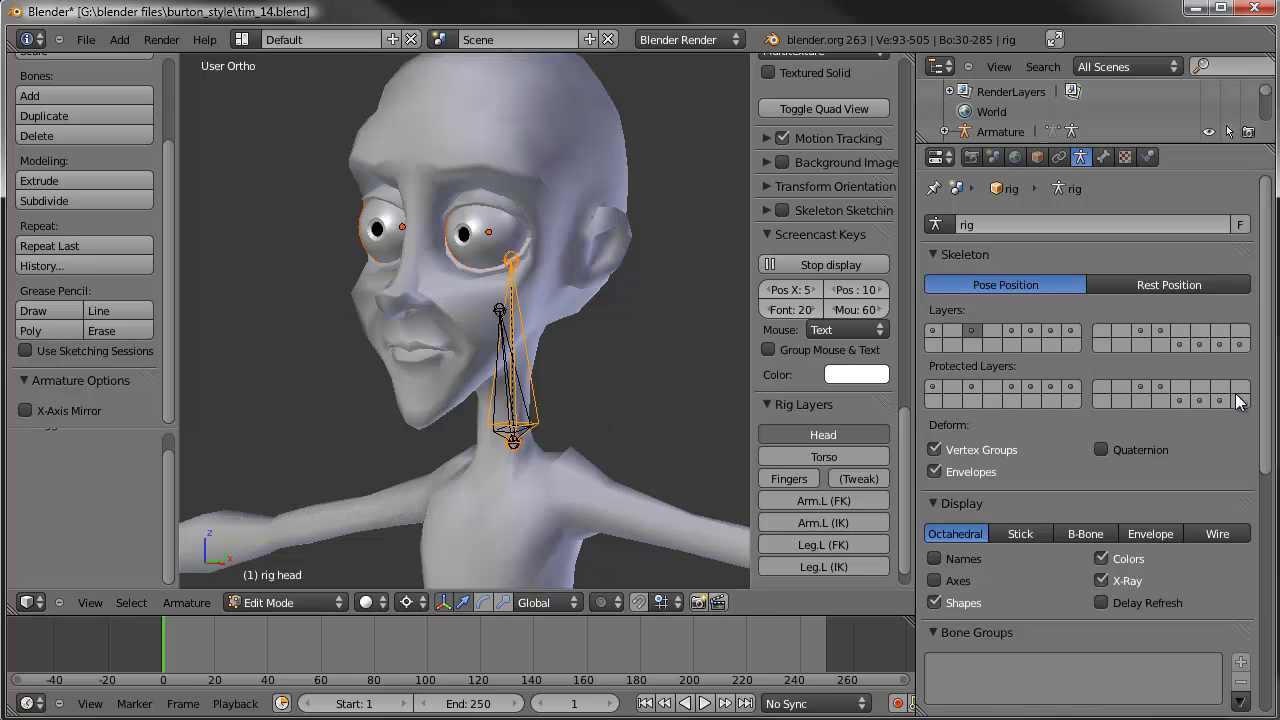
shift+click(1201, 344)
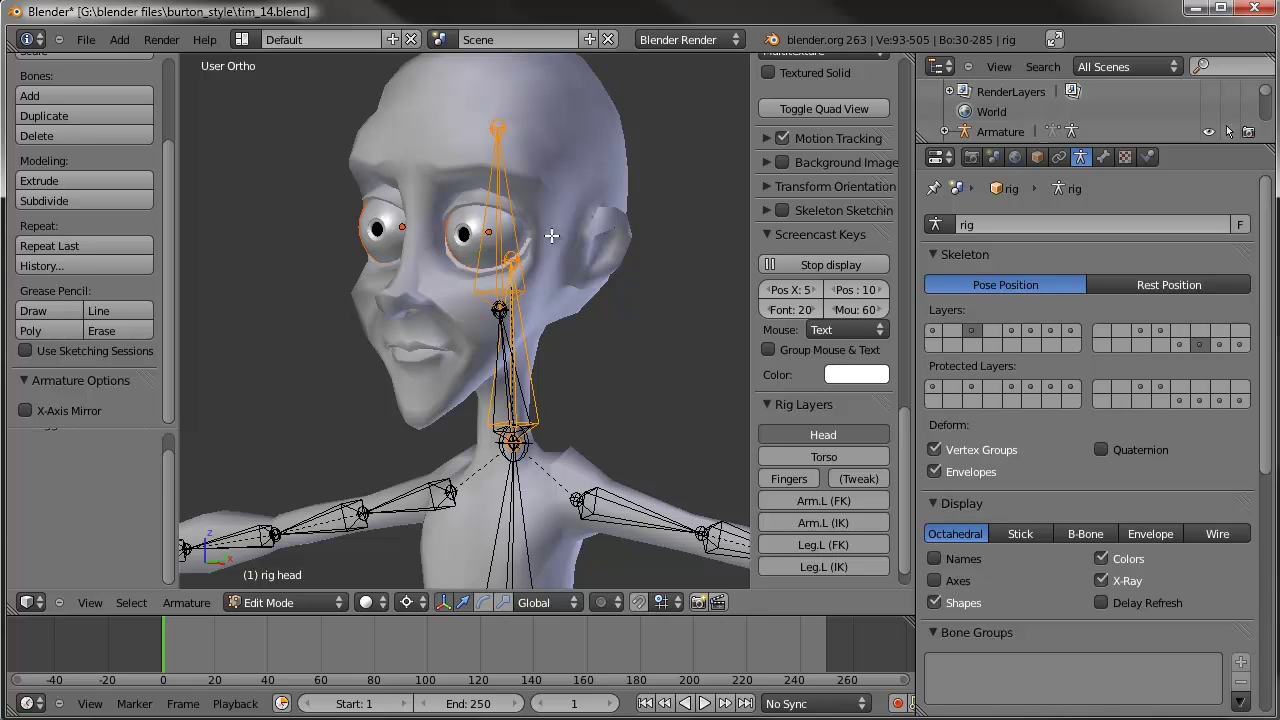
right_click(370, 227)
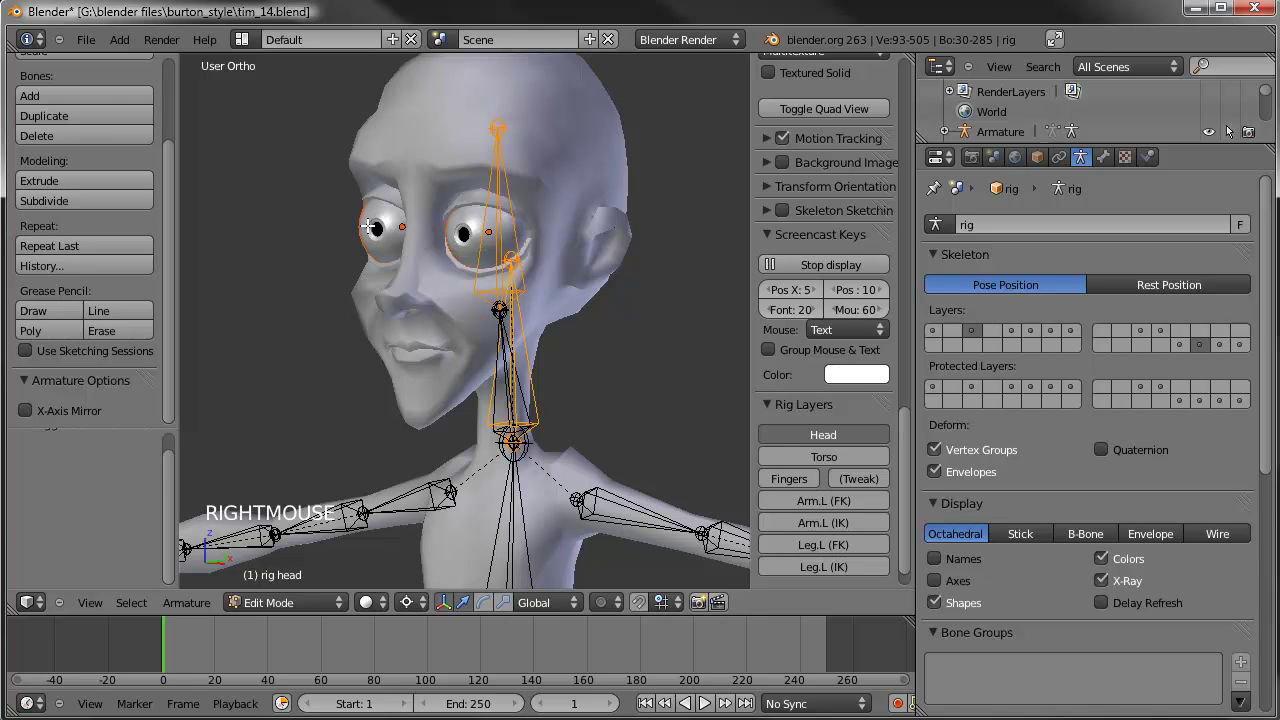
key(Tab)
Step: Parent both eyeballs to the rig's DEF-head bone using the Bone parent type
right_click(371, 250)
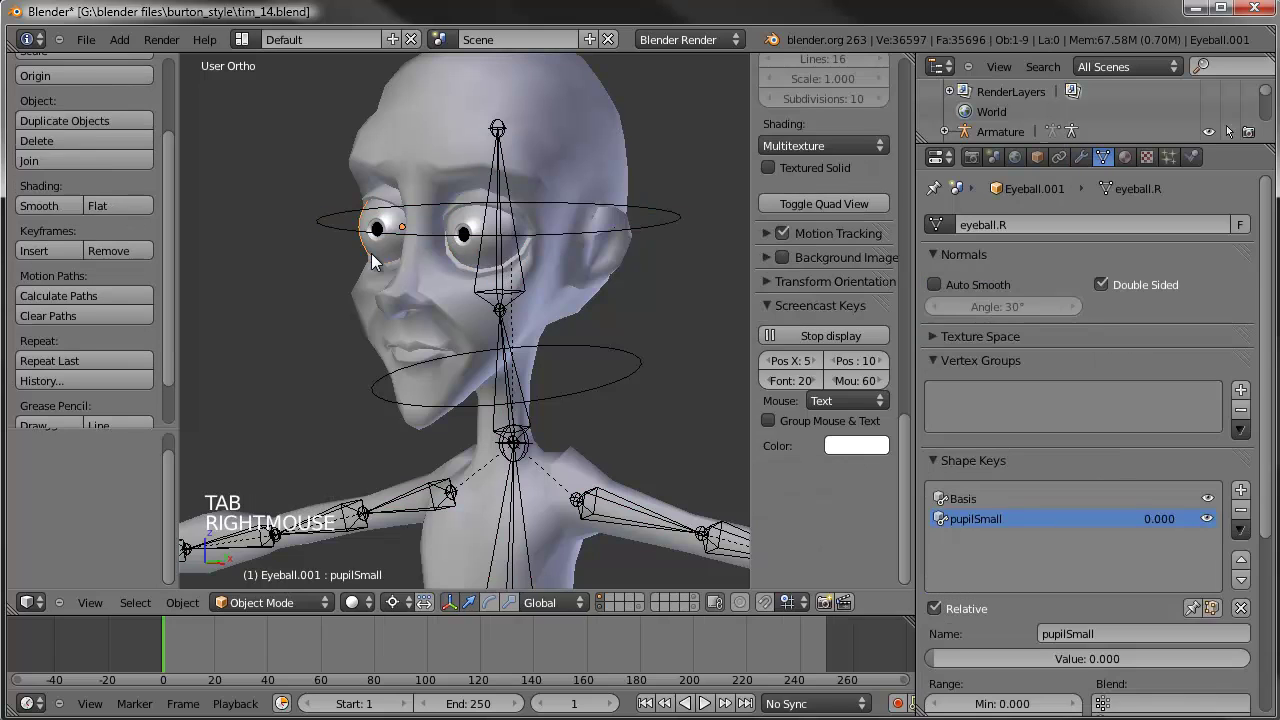
shift+right_click(510, 282)
shift+right_click(505, 283)
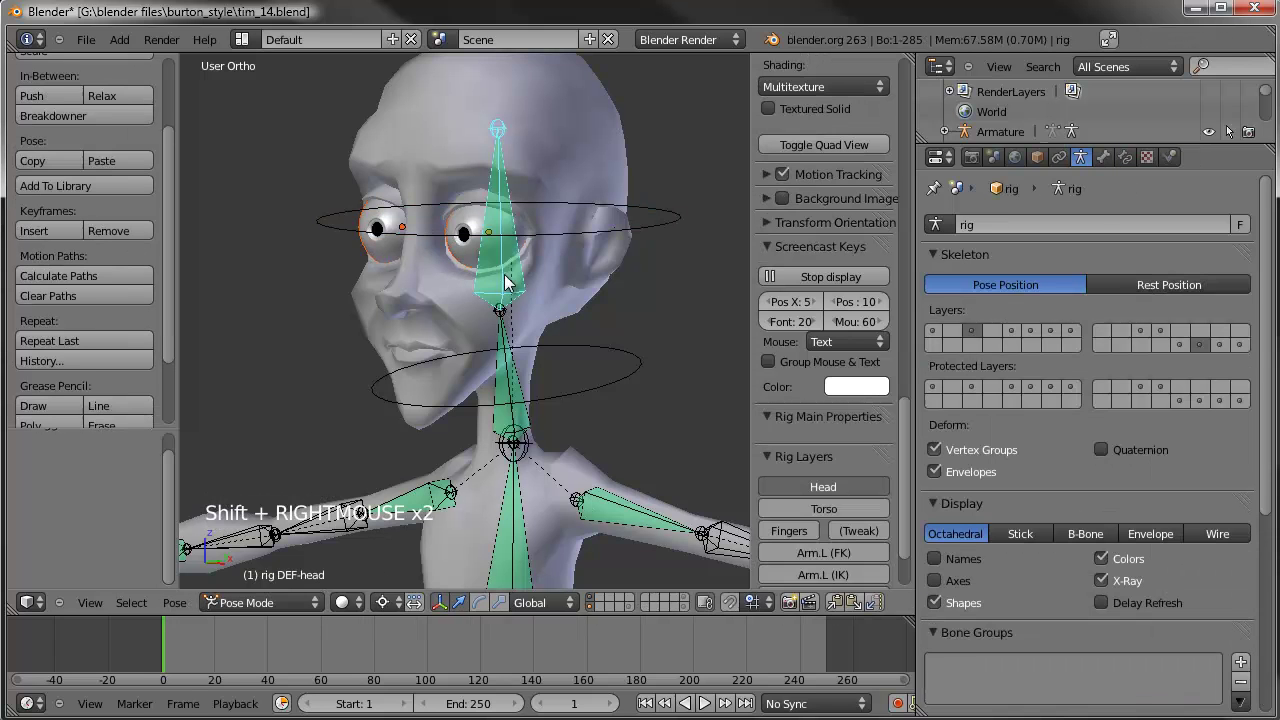
key(ctrl+p)
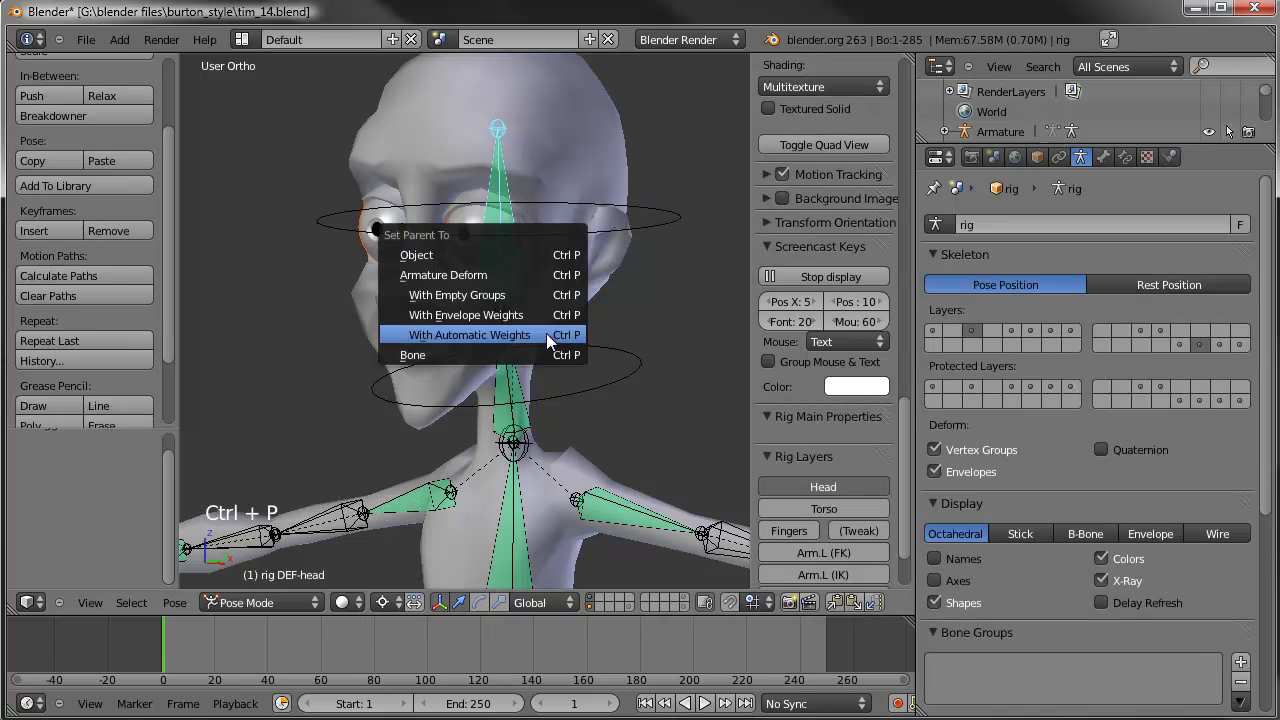
click(413, 354)
Step: Test the eyeball parenting by freely rotating the rig's head control, and cancel the rotation
right_click(668, 218)
middle_drag(668, 218, 630, 260)
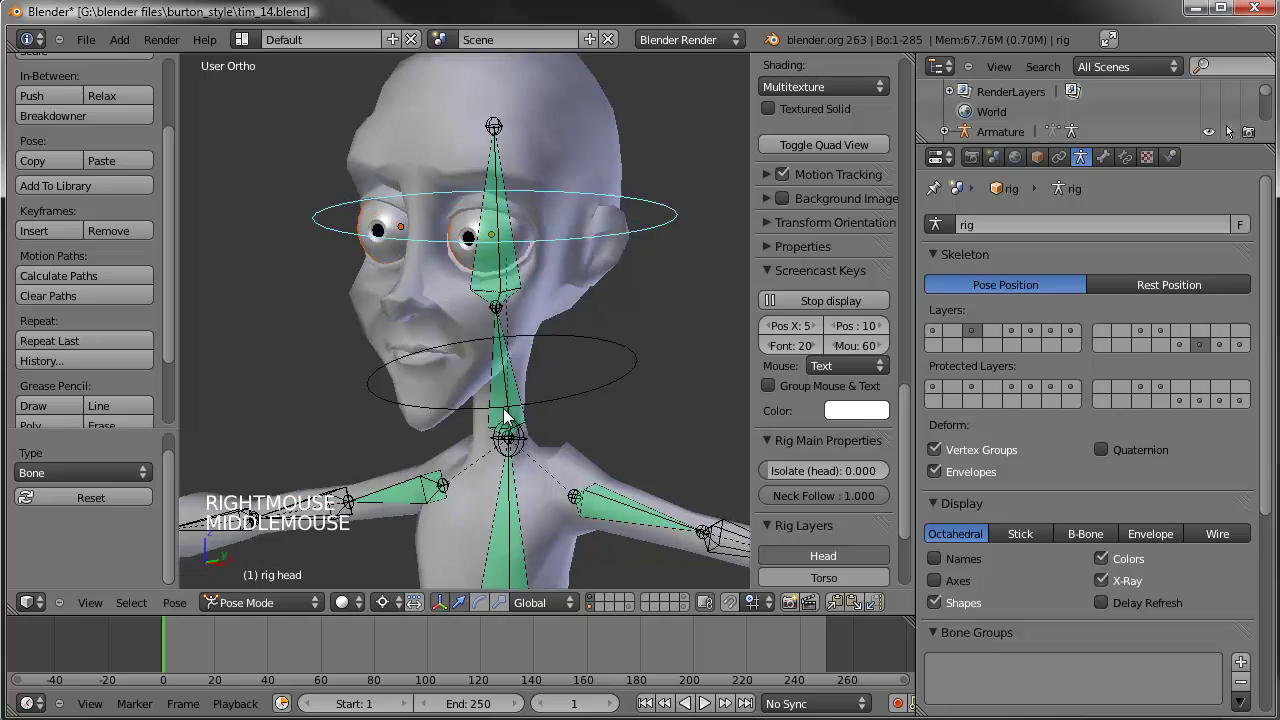
key(r)
key(r)
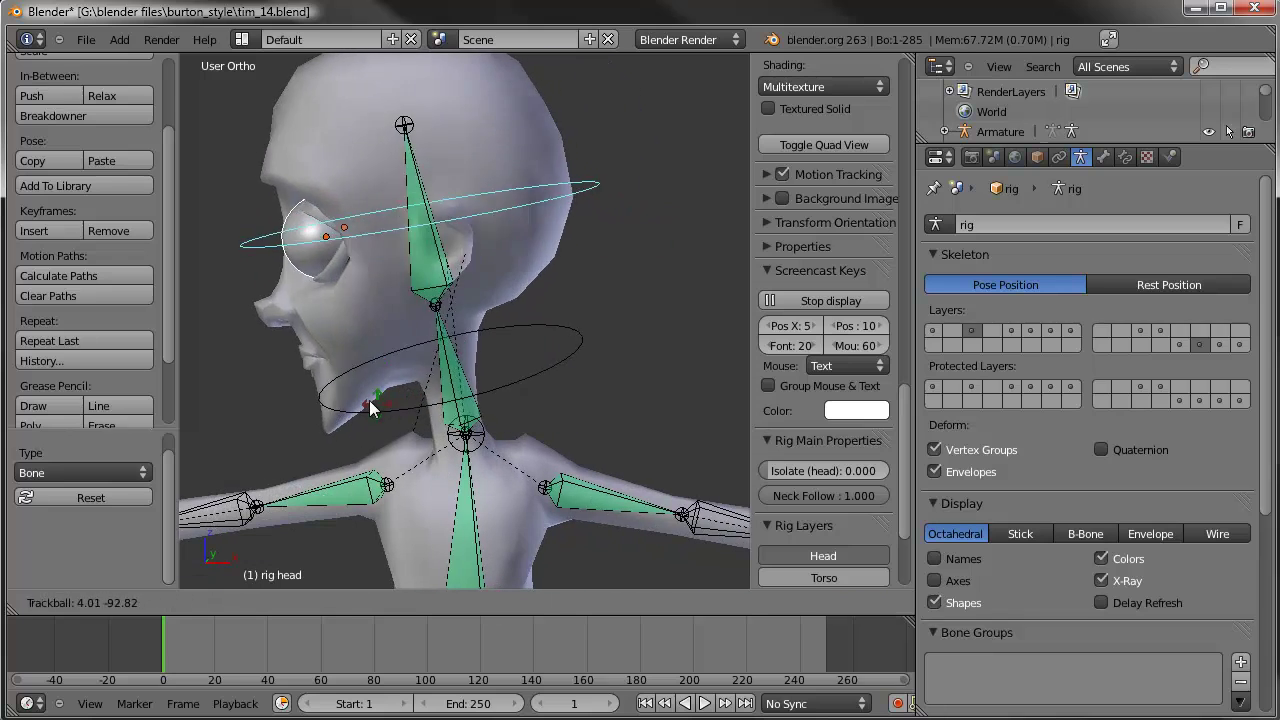
right_click(543, 401)
Step: Tilt the head control freely to a new pose and check the left eyeball's modifiers
middle_drag(543, 401, 399, 375)
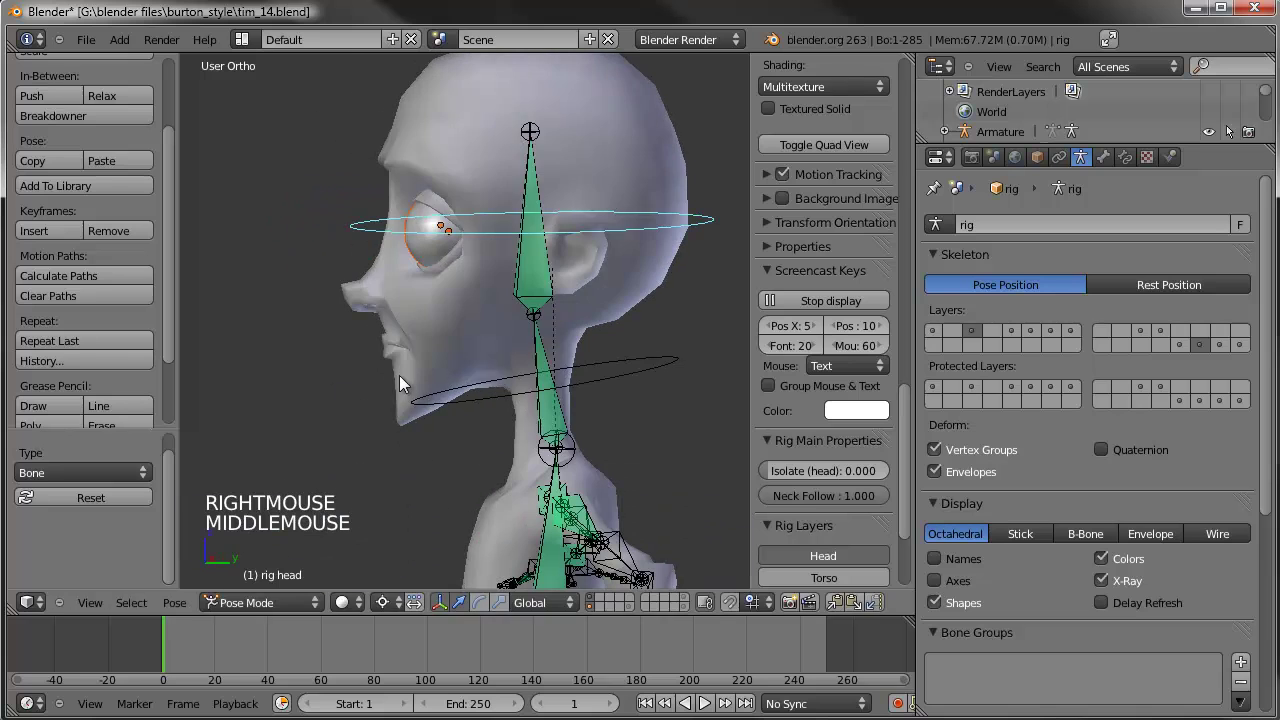
key(r)
key(r)
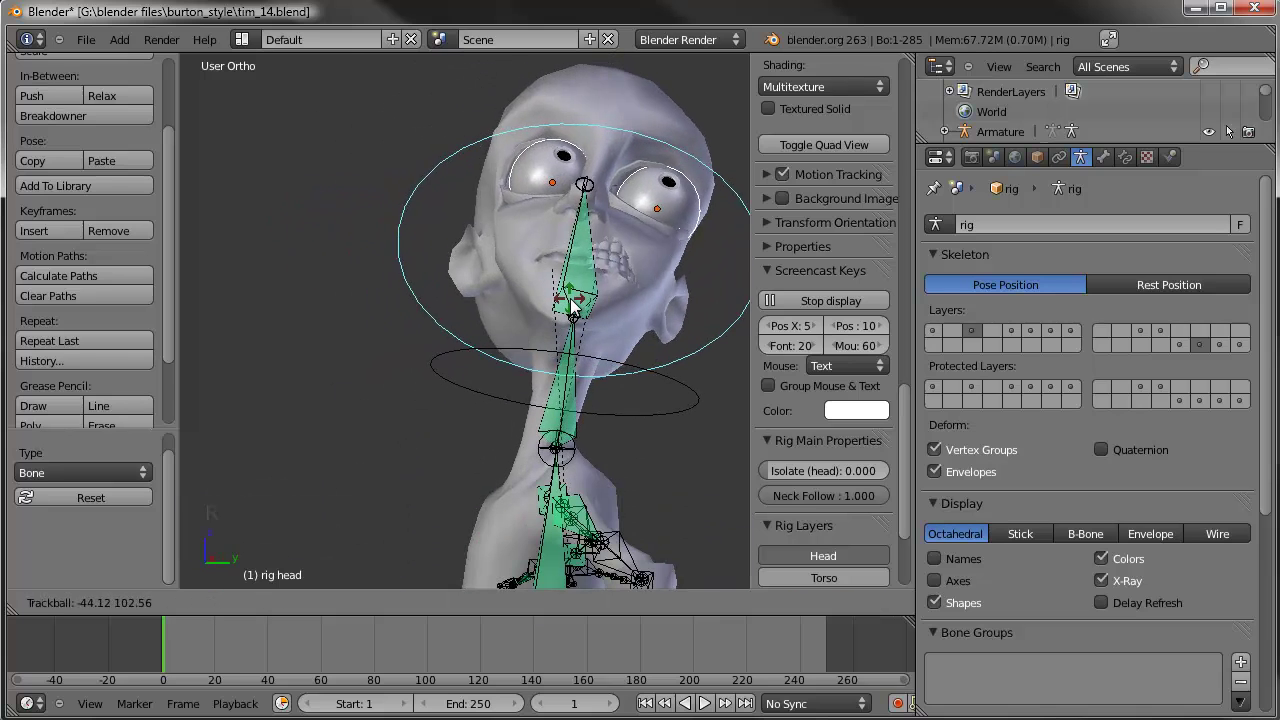
click(594, 292)
right_click(665, 197)
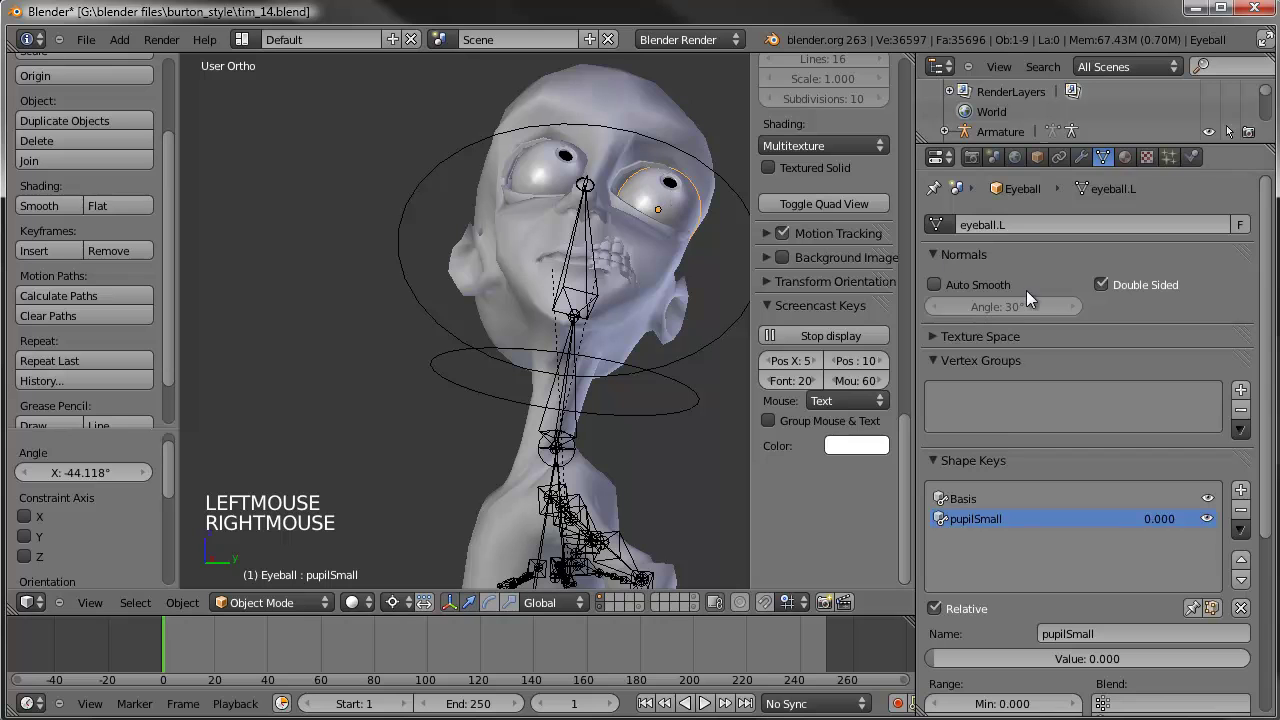
click(1081, 157)
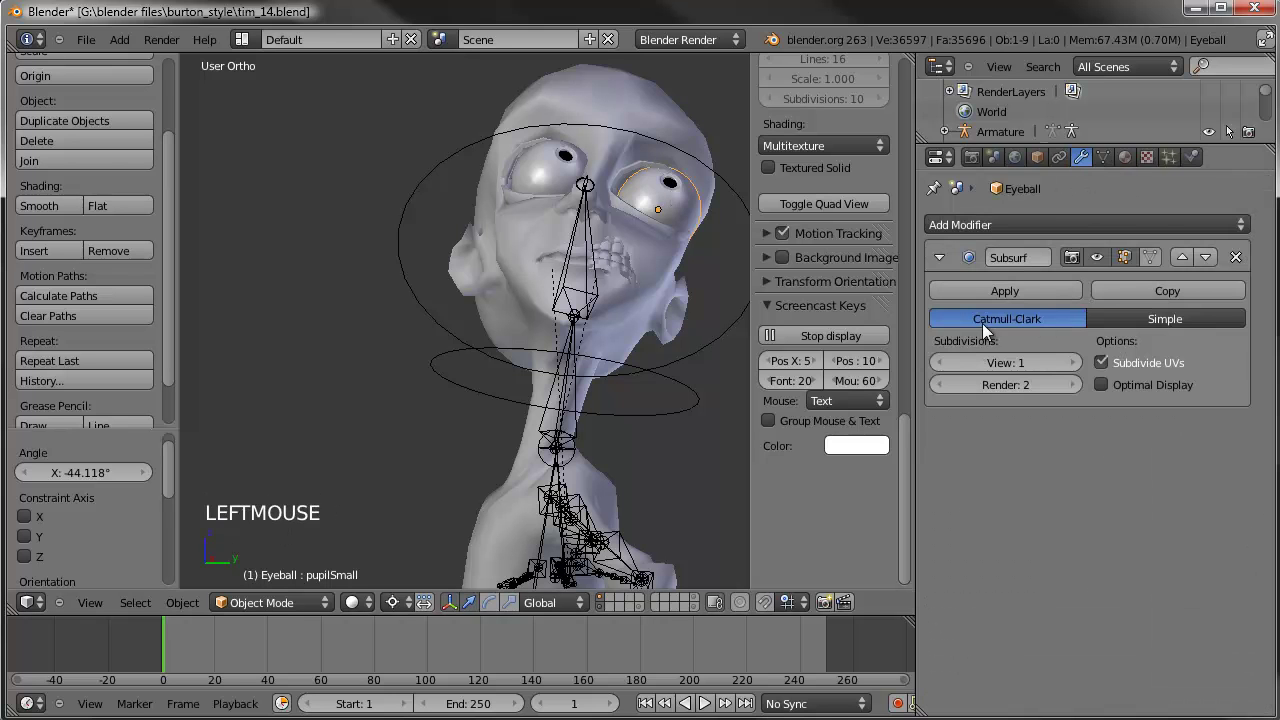
Step: Freely rotate the head control two more times and examine how the face and eyes deform from several angles
right_click(727, 181)
key(r)
key(r)
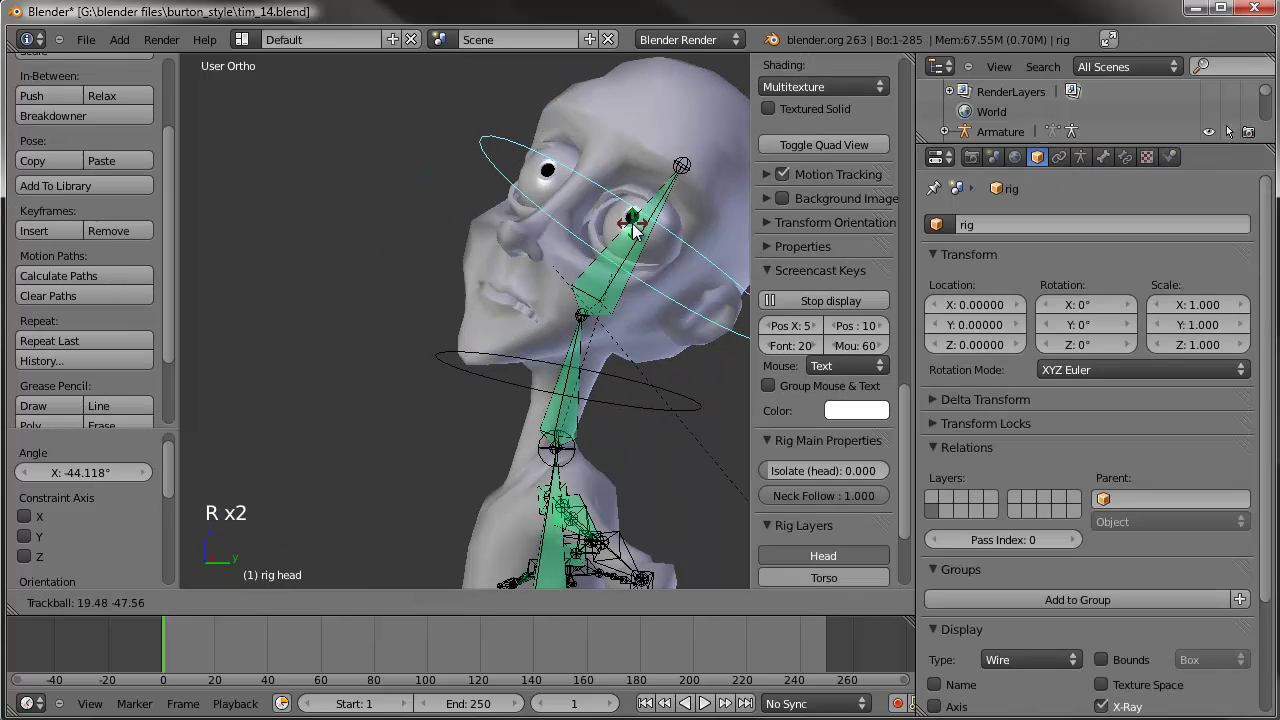
click(727, 179)
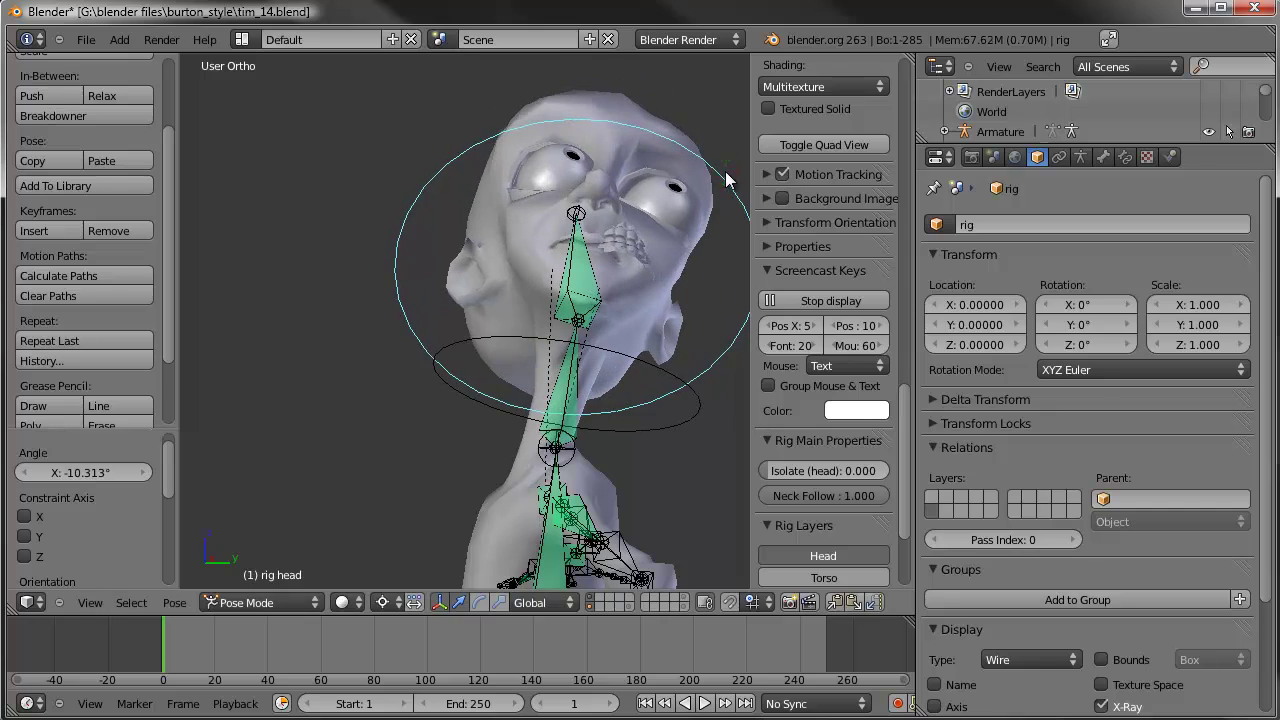
right_click(655, 244)
middle_drag(655, 242, 607, 277)
scroll(672, 296, down, 3)
right_click(608, 275)
key(r)
key(r)
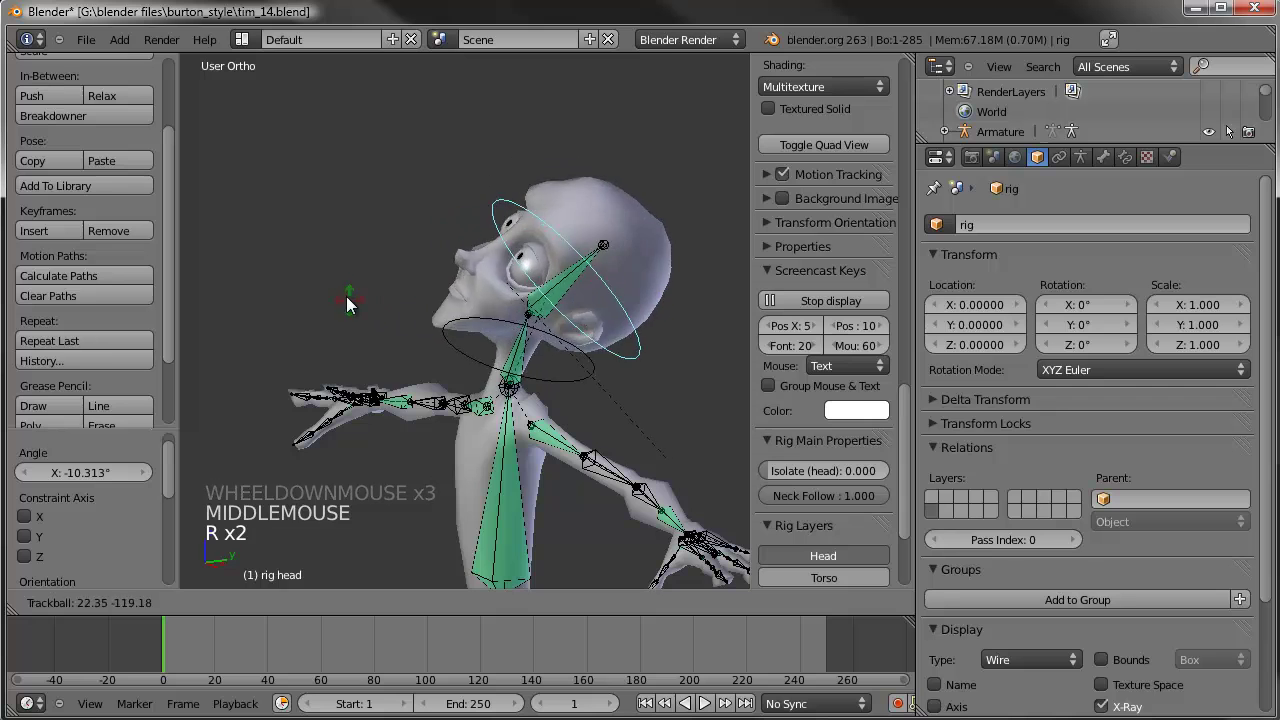
click(565, 295)
middle_drag(565, 295, 537, 322)
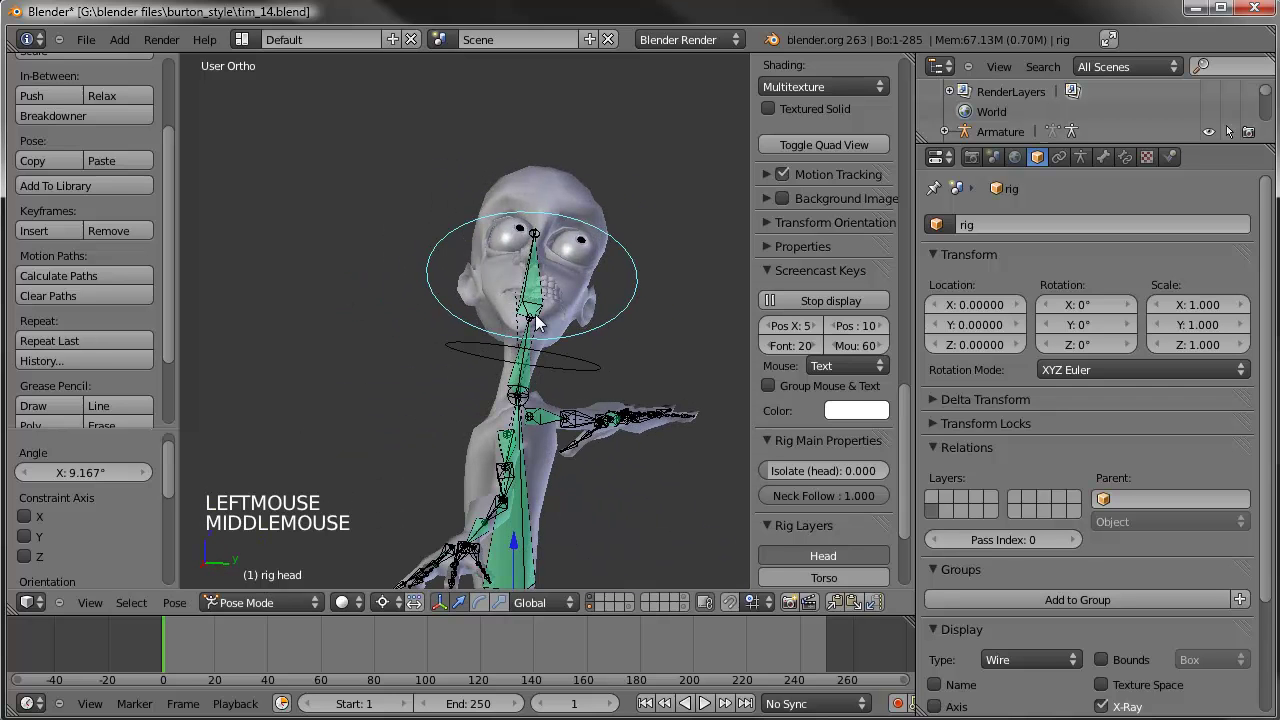
middle_drag(599, 276, 533, 348)
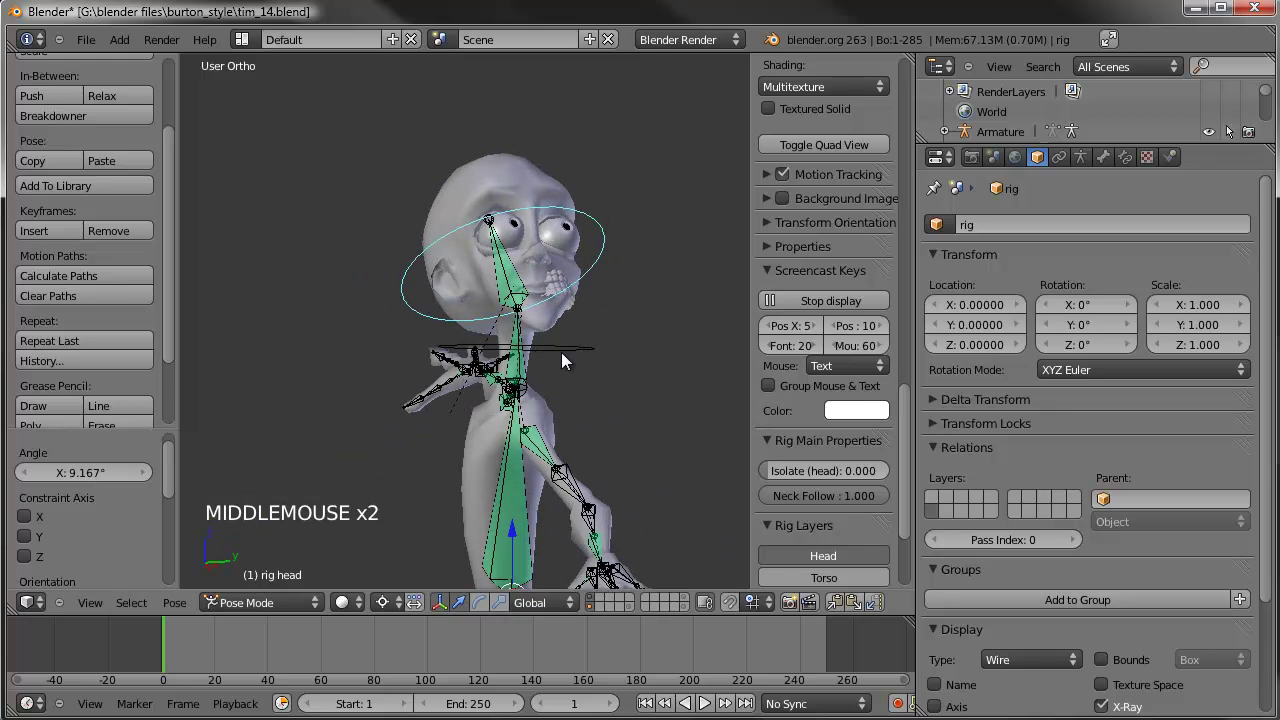
Step: Put the Tim mesh in Weight Paint mode and display the neck bone's weights
right_click(508, 155)
click(296, 601)
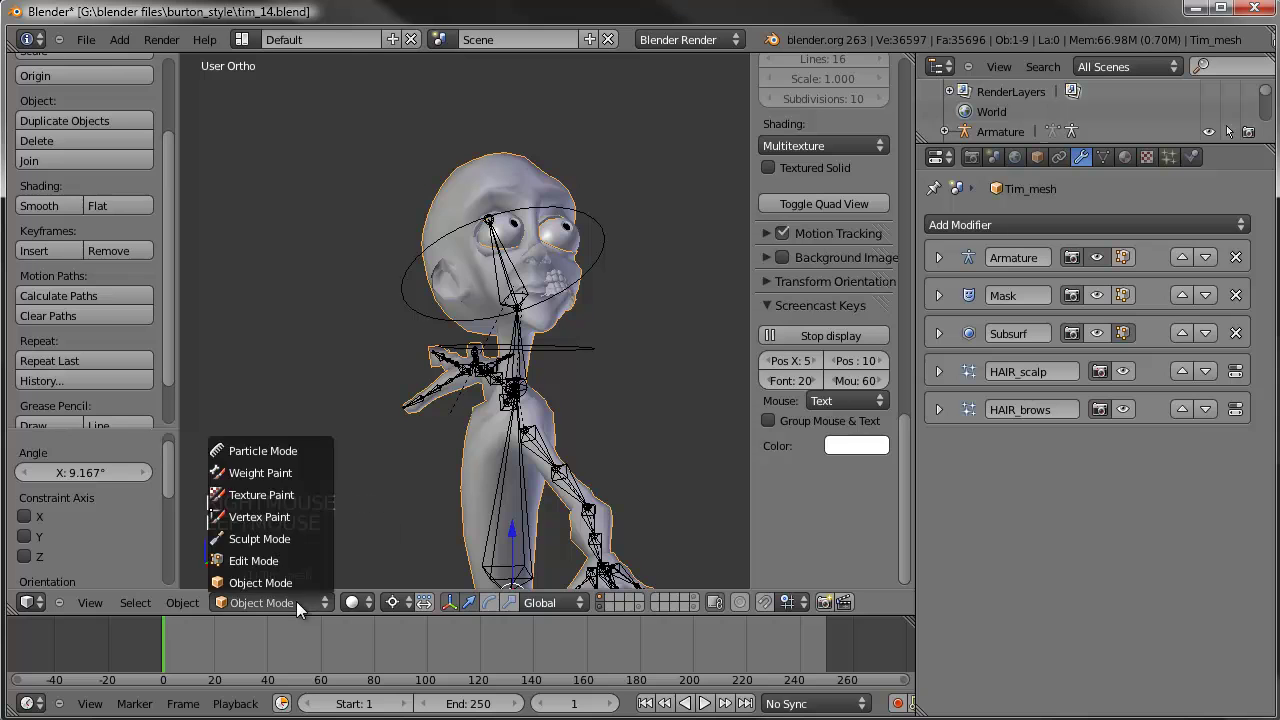
click(298, 473)
right_click(507, 265)
mouse_move(634, 280)
middle_down()
mouse_move(539, 328)
mouse_move(474, 288)
mouse_move(422, 285)
middle_up()
right_click(508, 336)
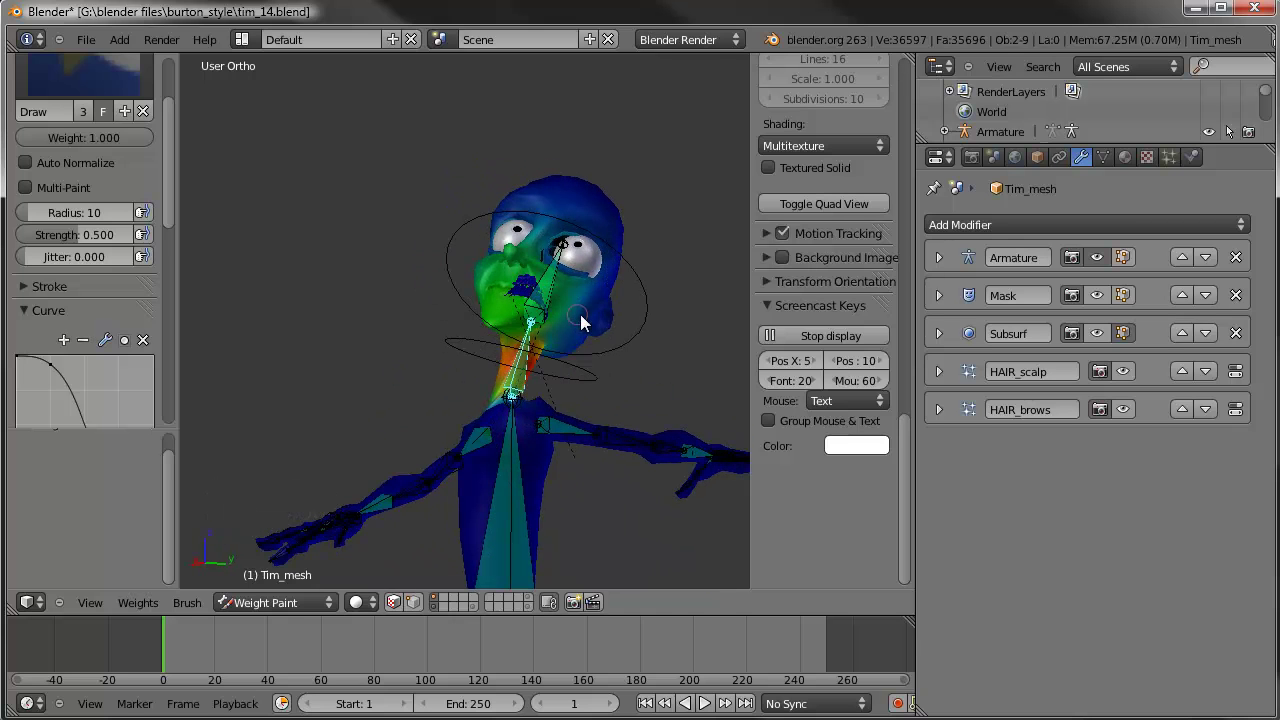
Step: Remove the selected head vertices from the DEF-neck vertex group in Edit Mode, and return to Weight Paint mode
key(Tab)
middle_drag(371, 350, 520, 320)
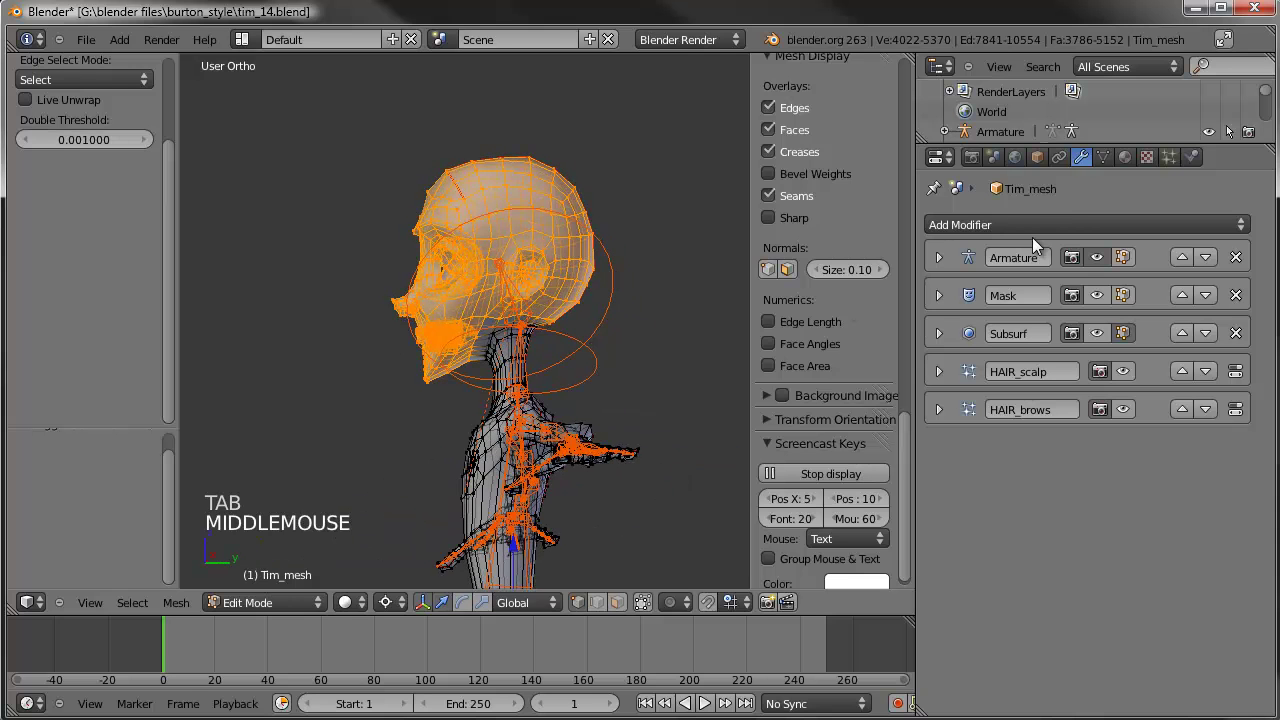
click(1103, 157)
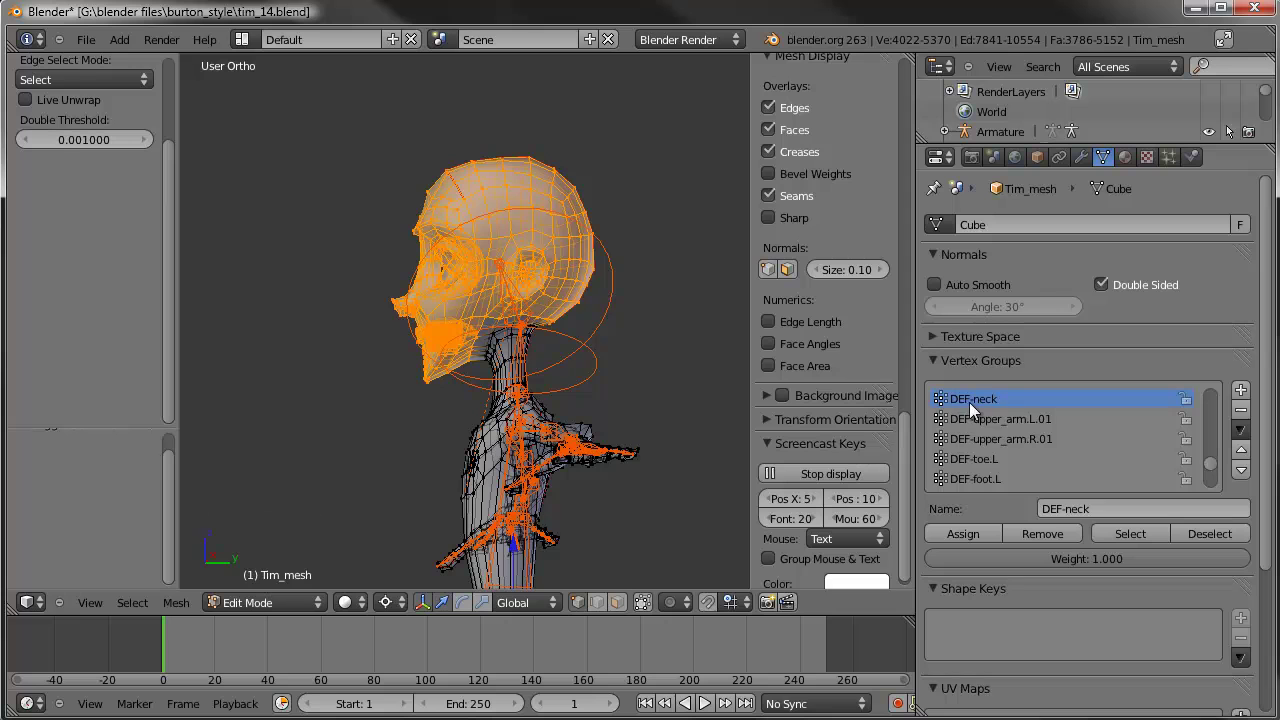
click(1040, 532)
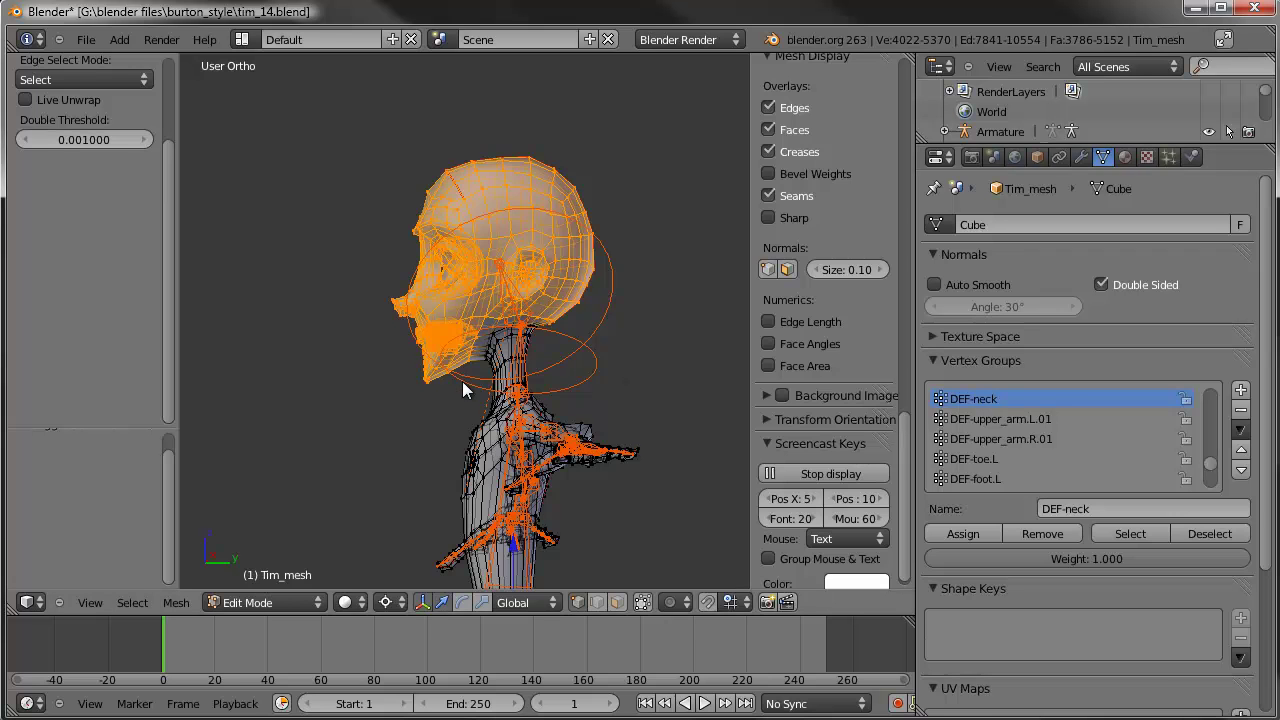
key(Tab)
Step: Test the corrected neck weights by freely rotating the head control, and cancel the rotation
mouse_move(428, 386)
middle_down()
mouse_move(431, 460)
mouse_move(590, 250)
middle_up()
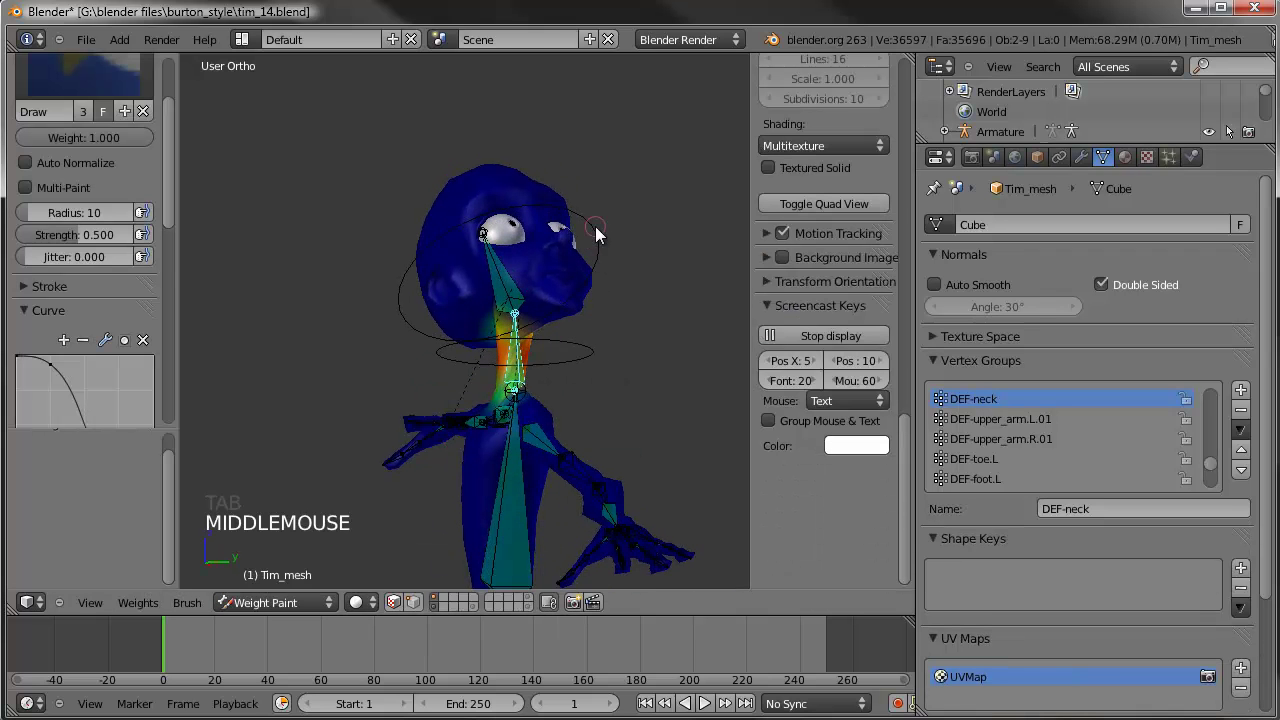
key(r)
key(r)
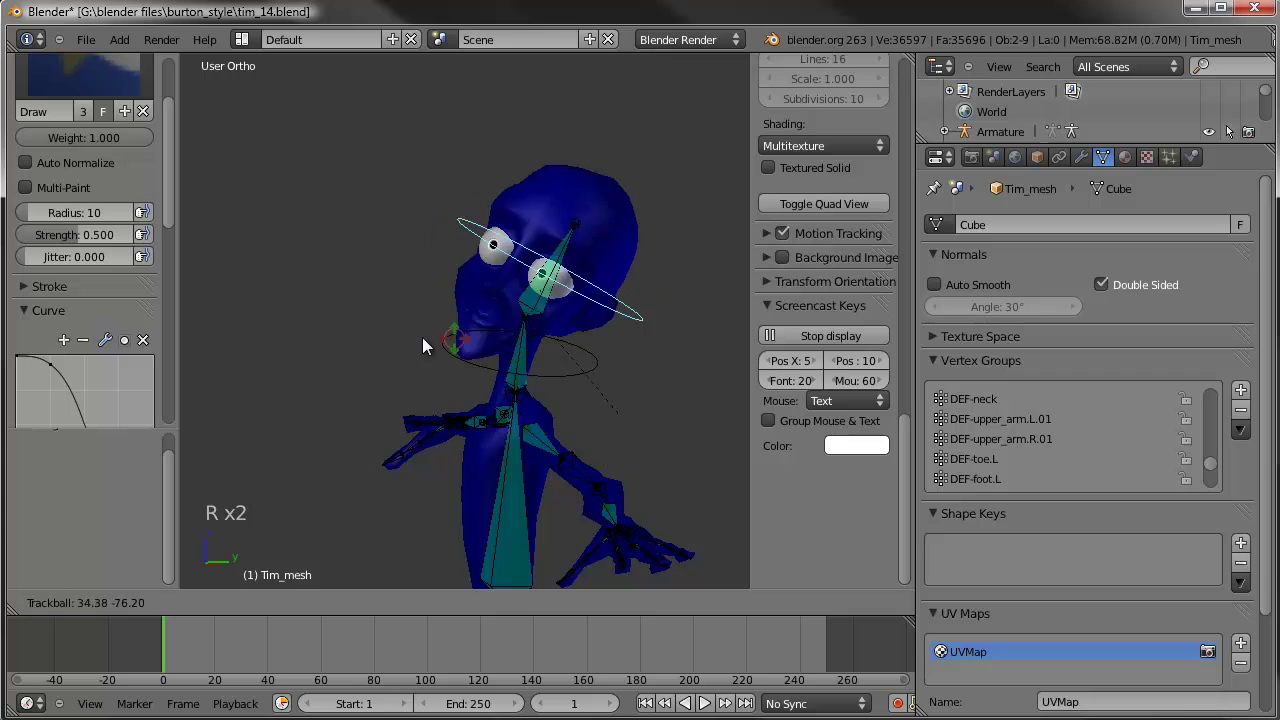
right_click(398, 310)
Step: Clear the head control's rotation in the front view
key(KP_1)
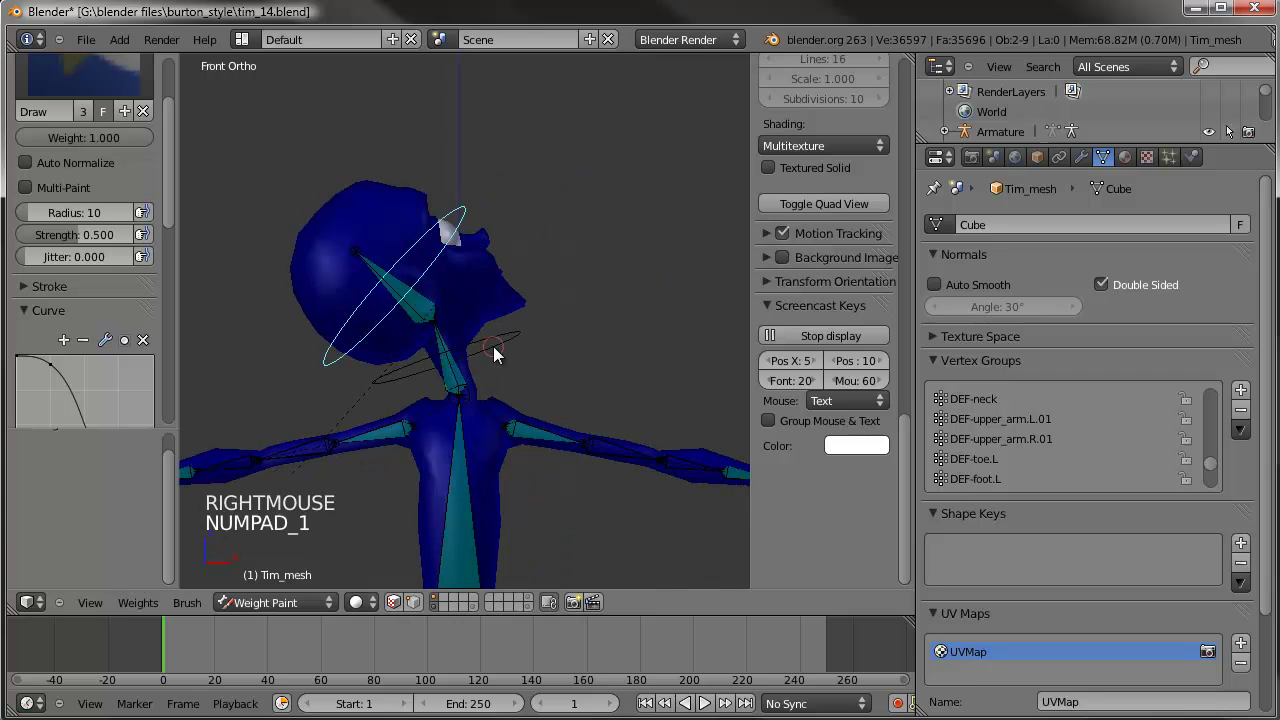
scroll(510, 350, up, 2)
key(alt+r)
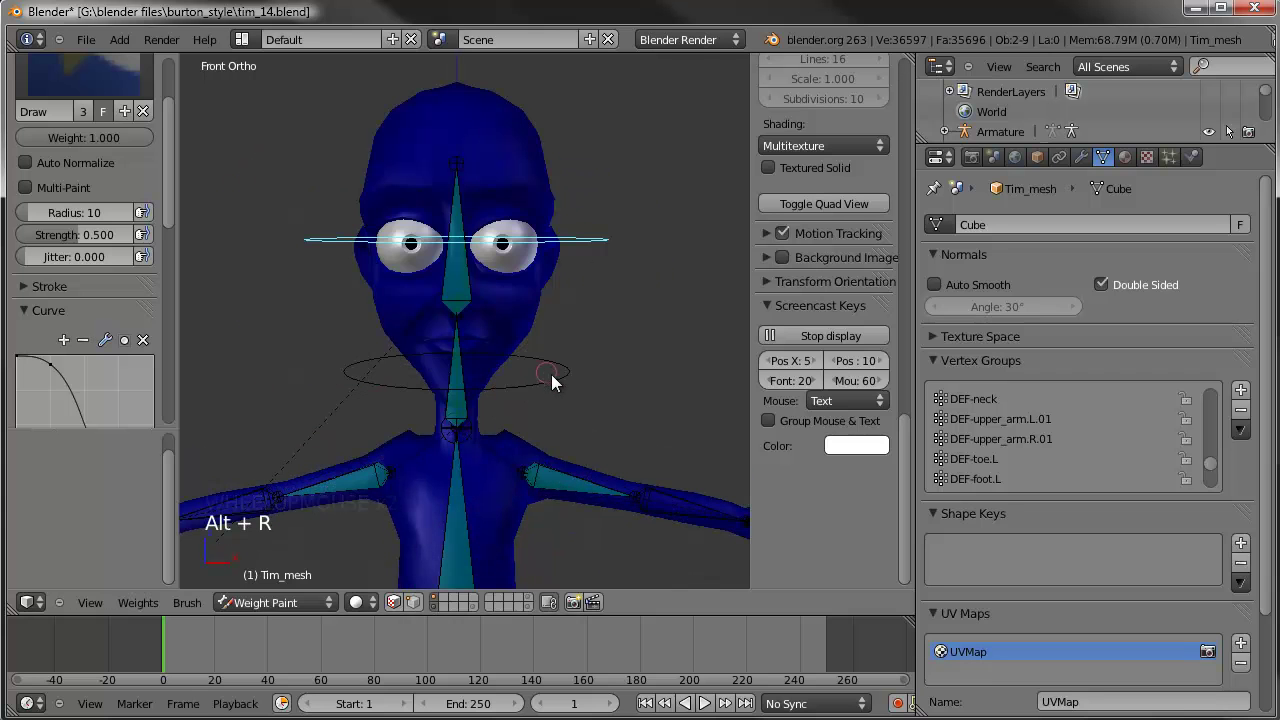
Step: Try a free rotation of the head control from its cleared pose, and cancel it
key(r)
key(r)
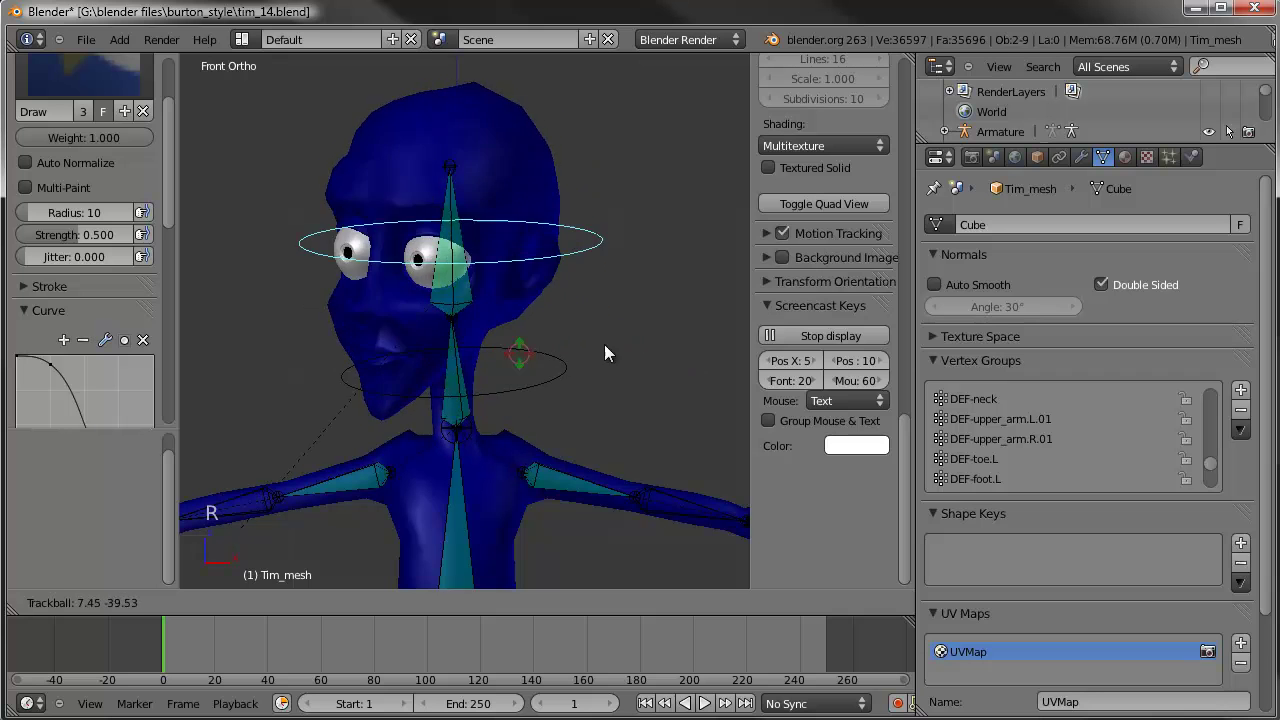
right_click(610, 350)
Step: Return the Tim mesh from Weight Paint to Object Mode
scroll(619, 350, down, 3)
shift+middle_drag(619, 350, 549, 275)
scroll(596, 220, down, 1)
shift+middle_drag(596, 220, 507, 217)
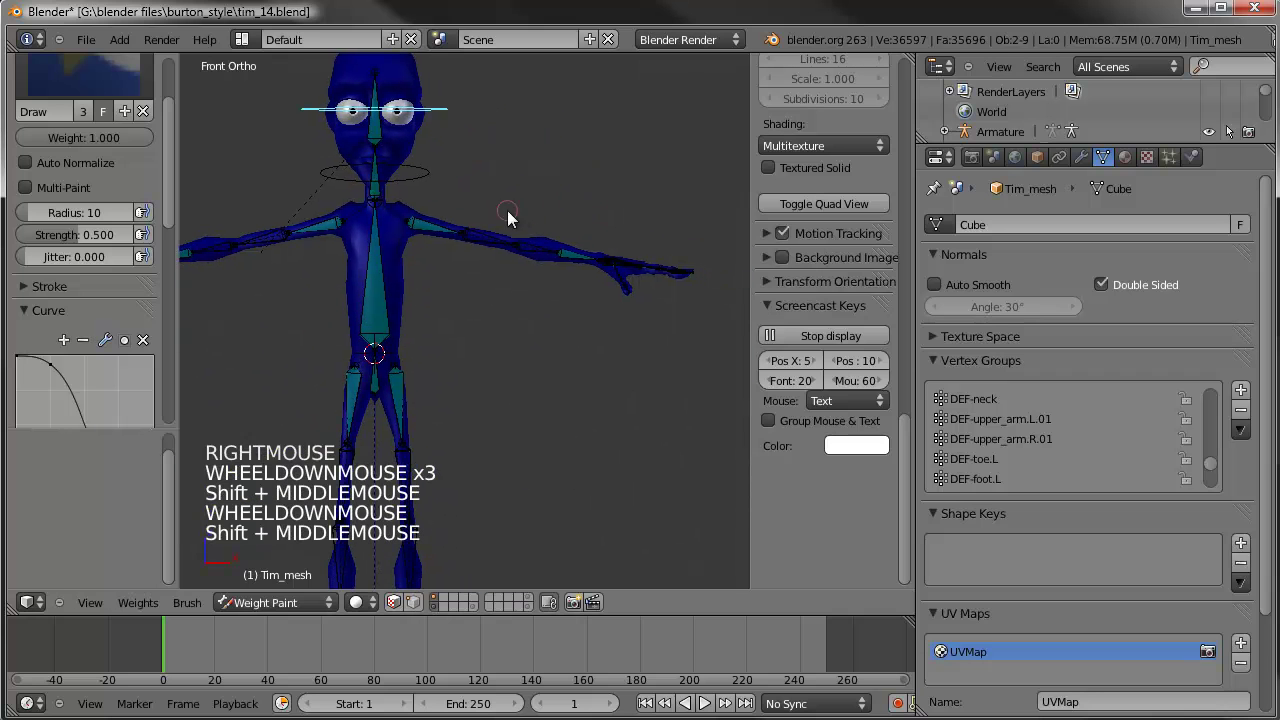
click(303, 601)
click(306, 581)
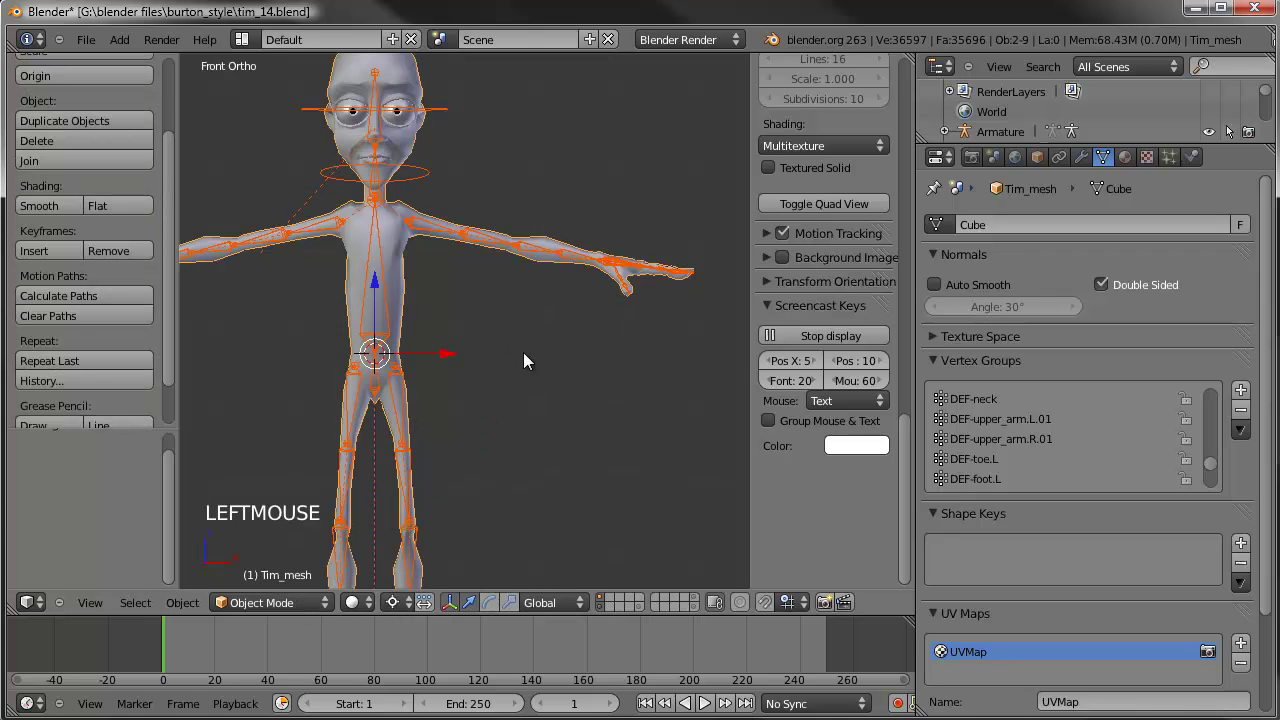
Step: Select the rig, hide its deformation bone layer, and show the Torso and Arm.L (FK) control layers
shift+middle_drag(524, 353, 468, 440)
scroll(567, 400, up, 3)
scroll(488, 361, down, 3)
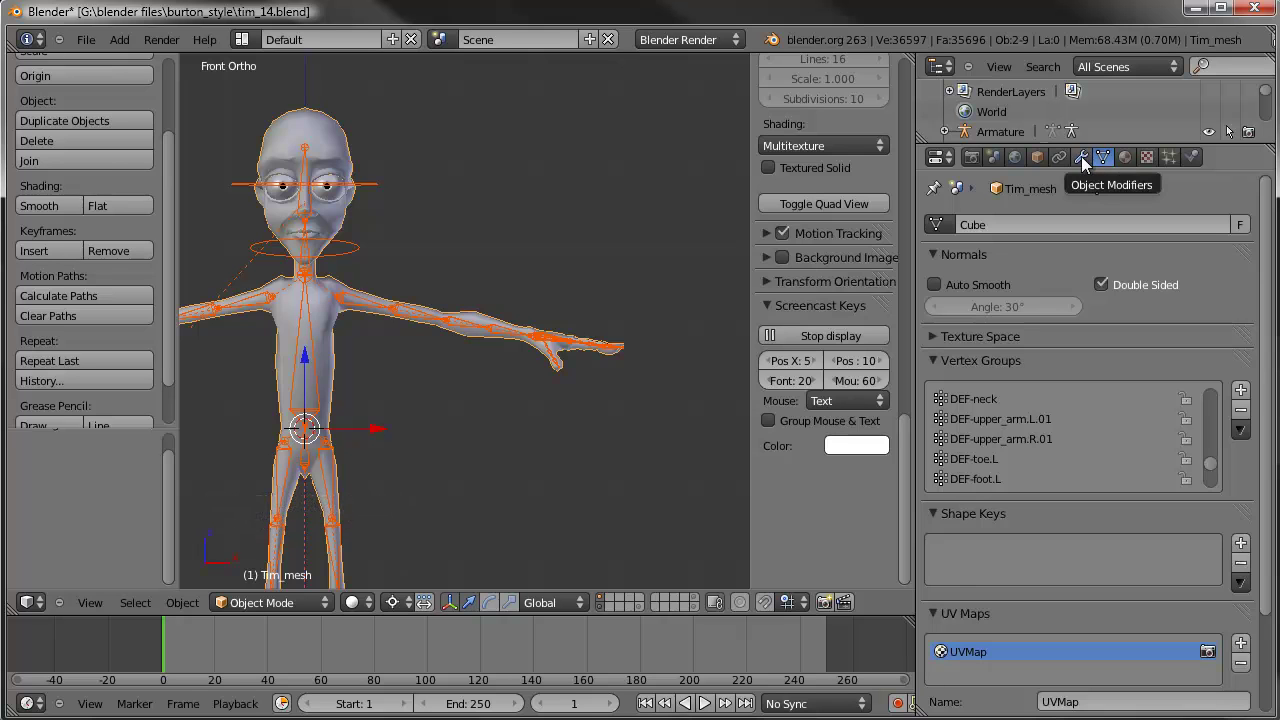
right_click(335, 314)
right_click(310, 320)
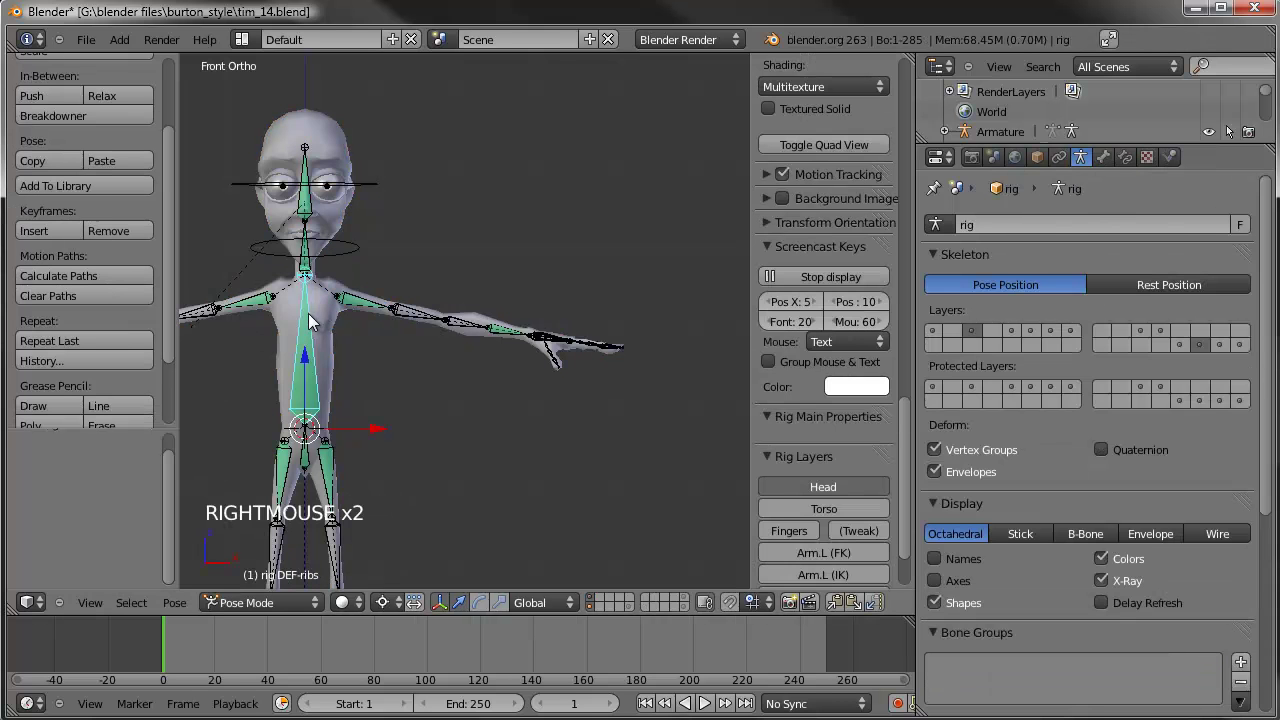
shift+click(1201, 345)
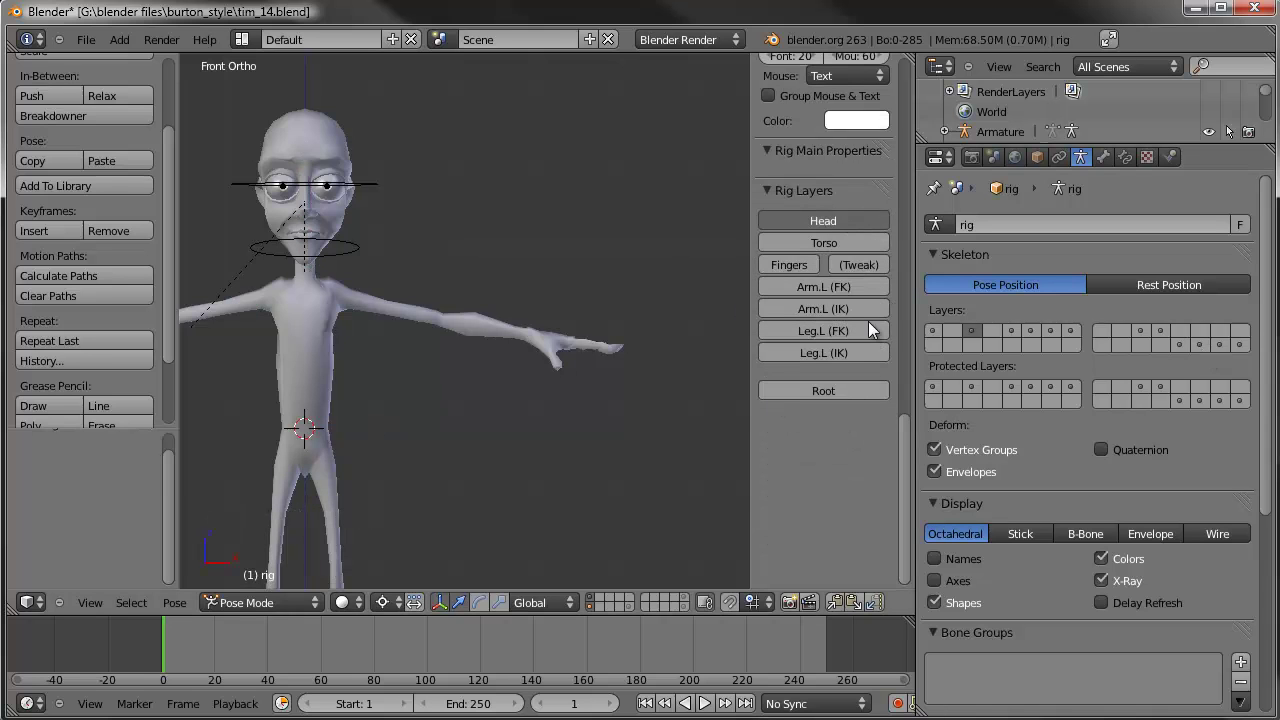
shift+click(839, 243)
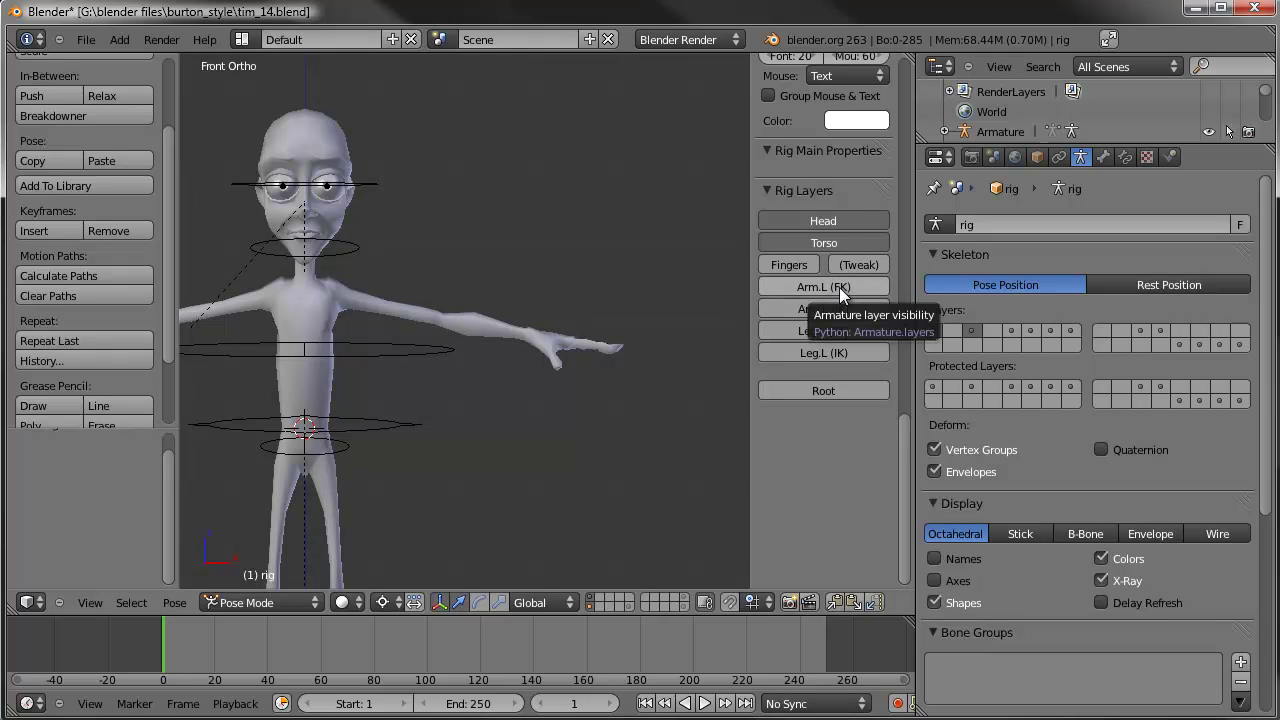
shift+click(839, 287)
Step: Freely rotate the left upper arm FK control so the arm points downward
right_click(405, 310)
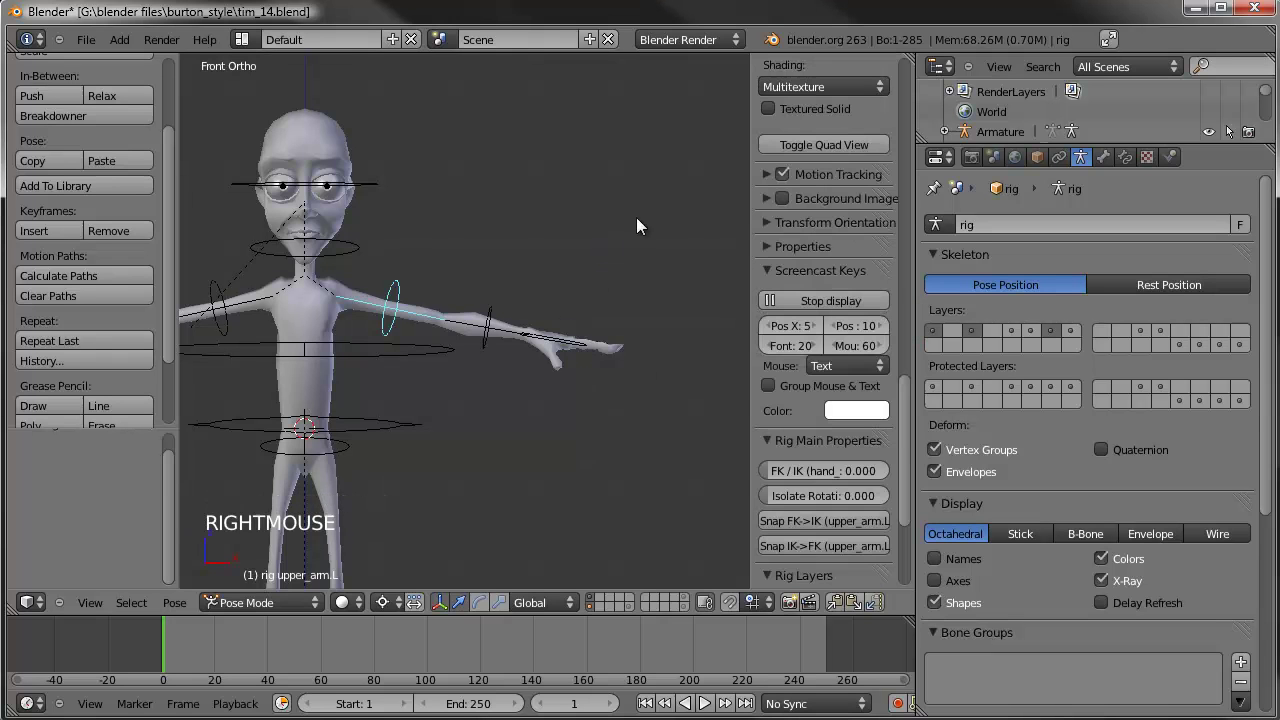
key(r)
key(r)
click(466, 412)
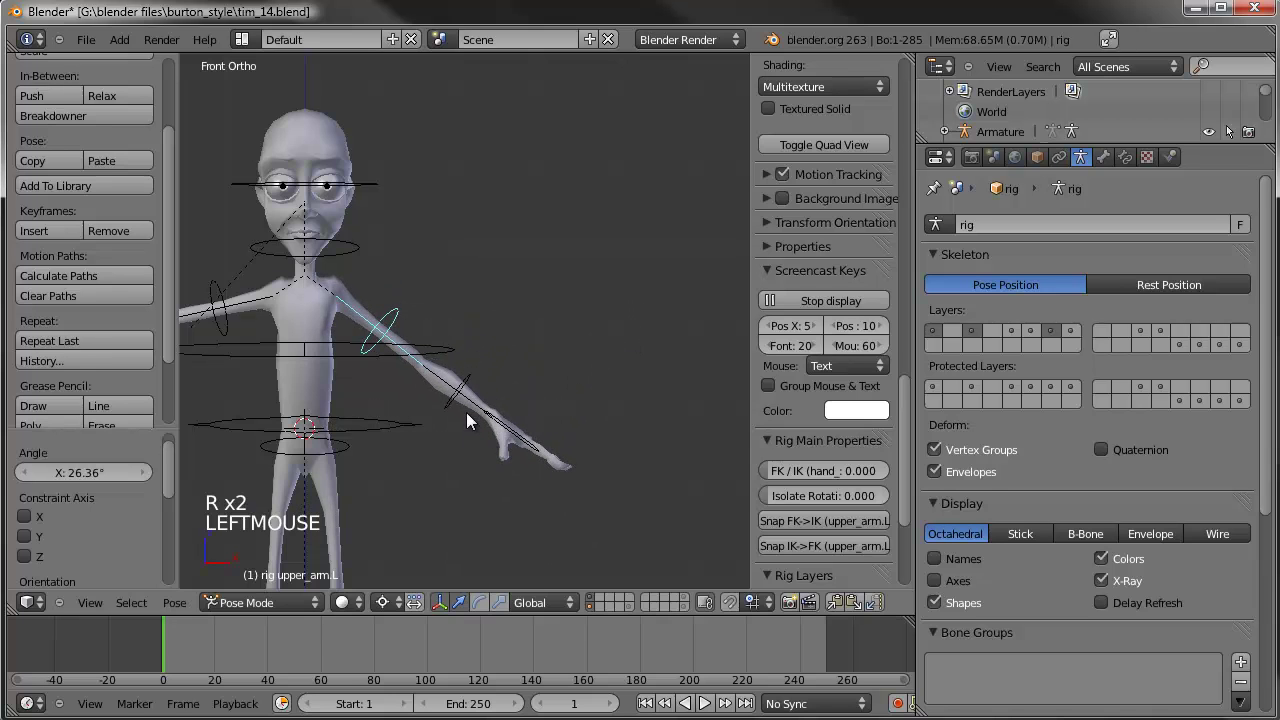
Step: Bend the left elbow by freely rotating the forearm FK control
right_click(450, 395)
key(r)
key(r)
click(397, 365)
middle_drag(569, 367, 500, 400)
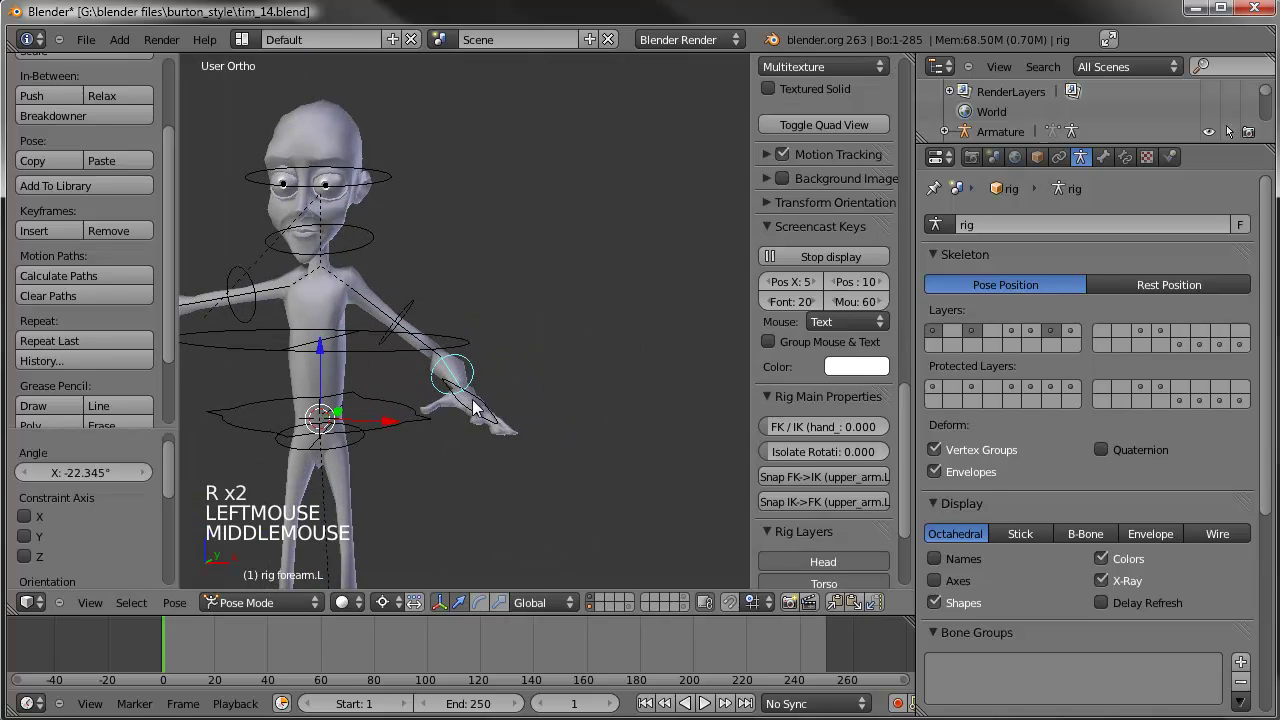
Step: Freely rotate the left hand FK control so the hand hangs down from the wrist
right_click(445, 420)
key(r)
key(r)
click(431, 470)
key(g)
right_click(485, 434)
Step: Select the left hand FK control and enable Auto IK in the pose options
middle_drag(440, 405, 362, 338)
right_click(488, 350)
shift+right_click(466, 364)
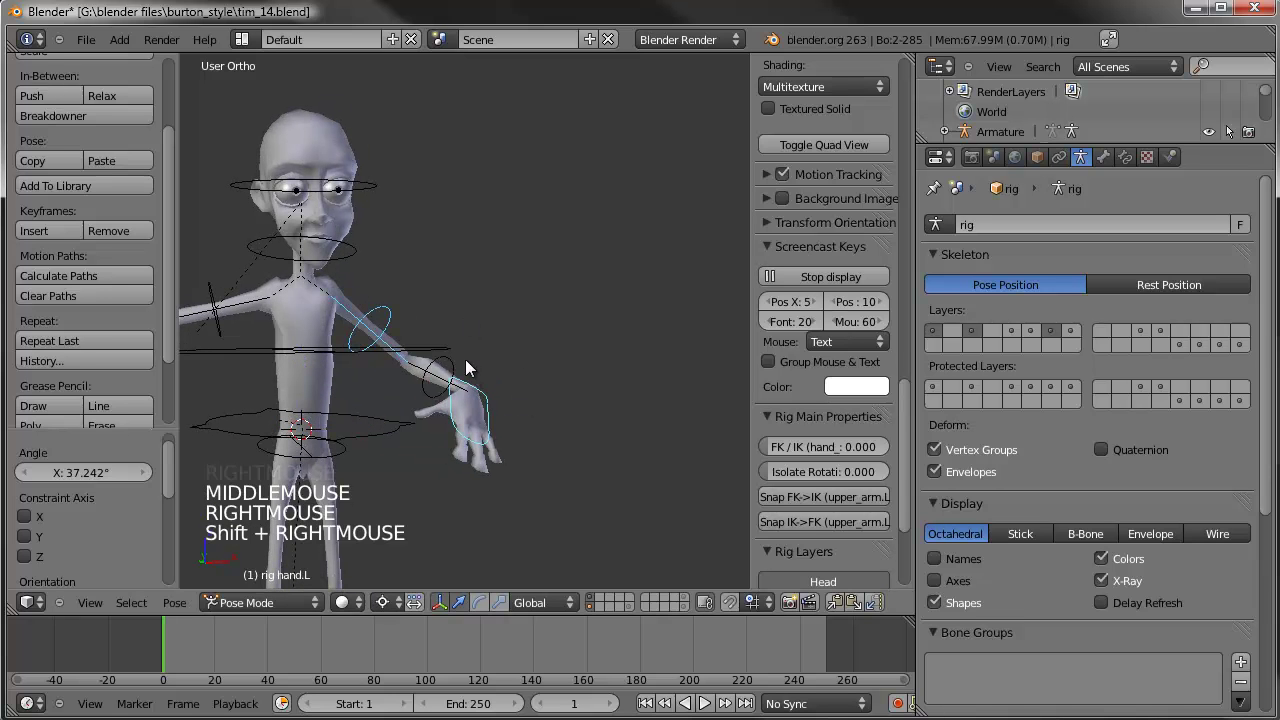
scroll(437, 385, down, 2)
drag(164, 467, 162, 521)
scroll(104, 248, down, 5)
scroll(104, 248, down, 1)
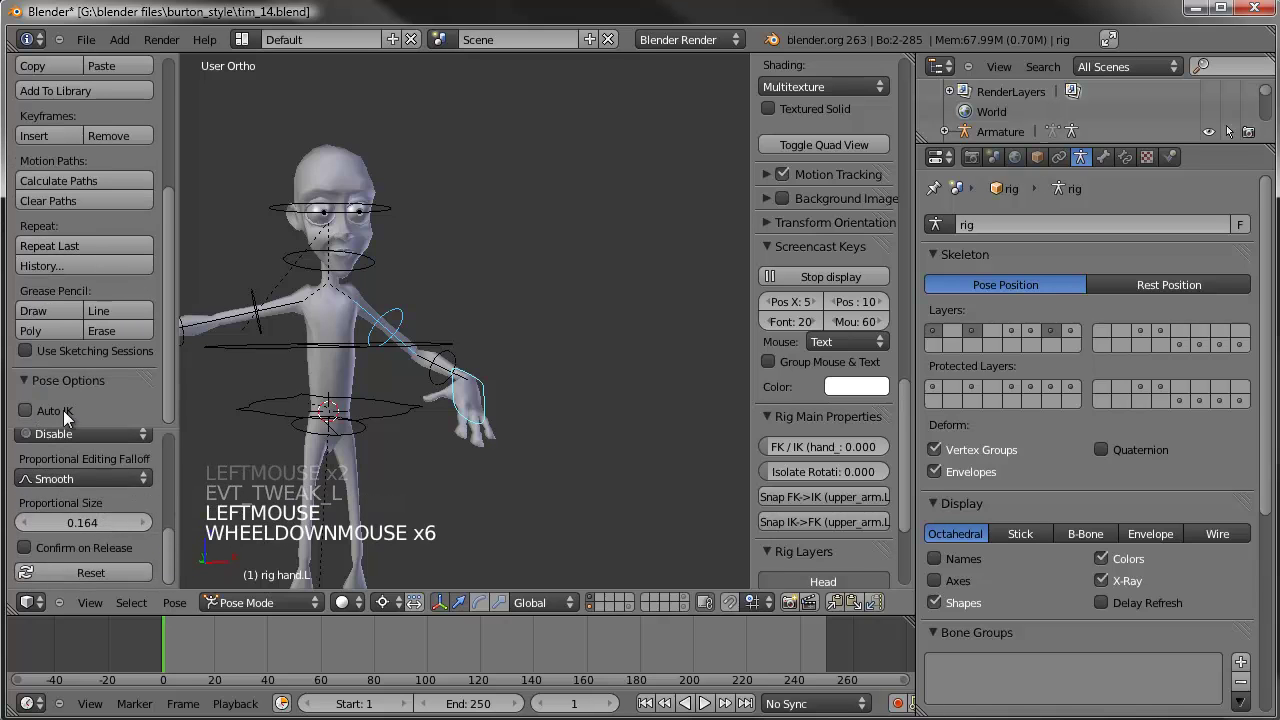
click(26, 410)
Step: Raise the left arm by moving the hand FK control with Auto IK, and rotate the hand so it points outward
key(g)
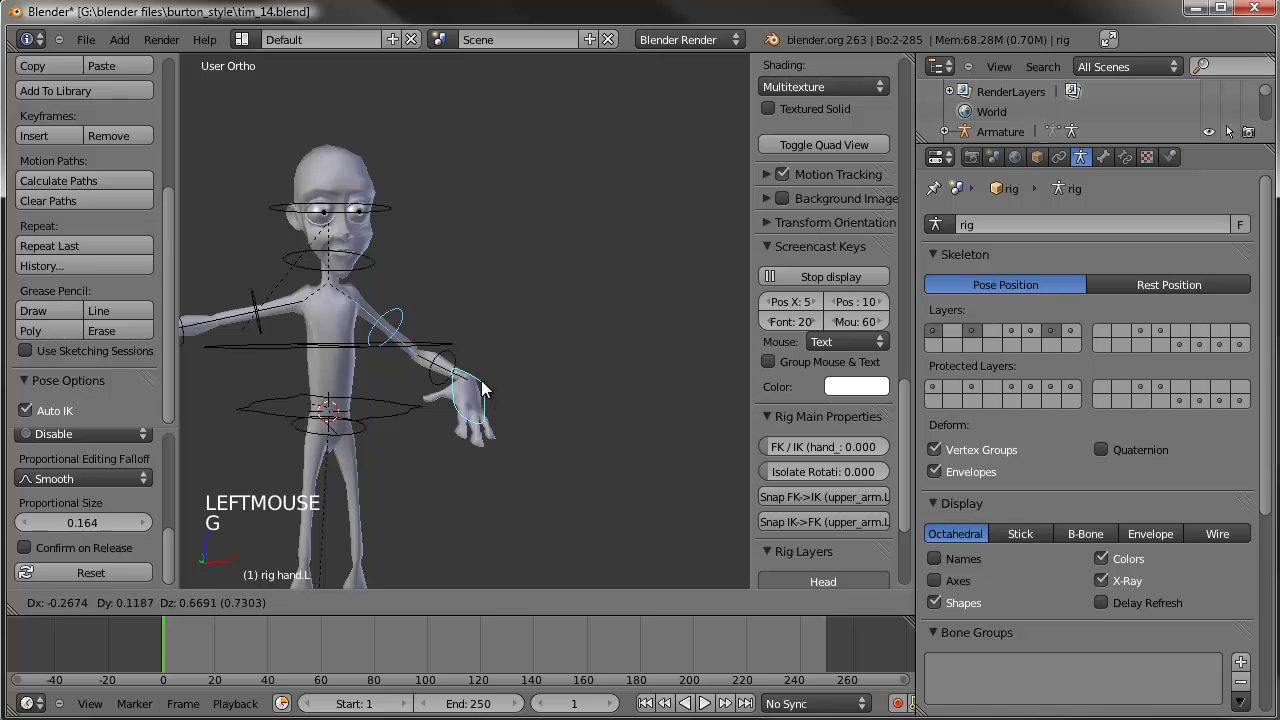
right_click(484, 390)
right_click(487, 400)
key(a)
key(g)
key(g)
right_click(487, 402)
key(g)
key(g)
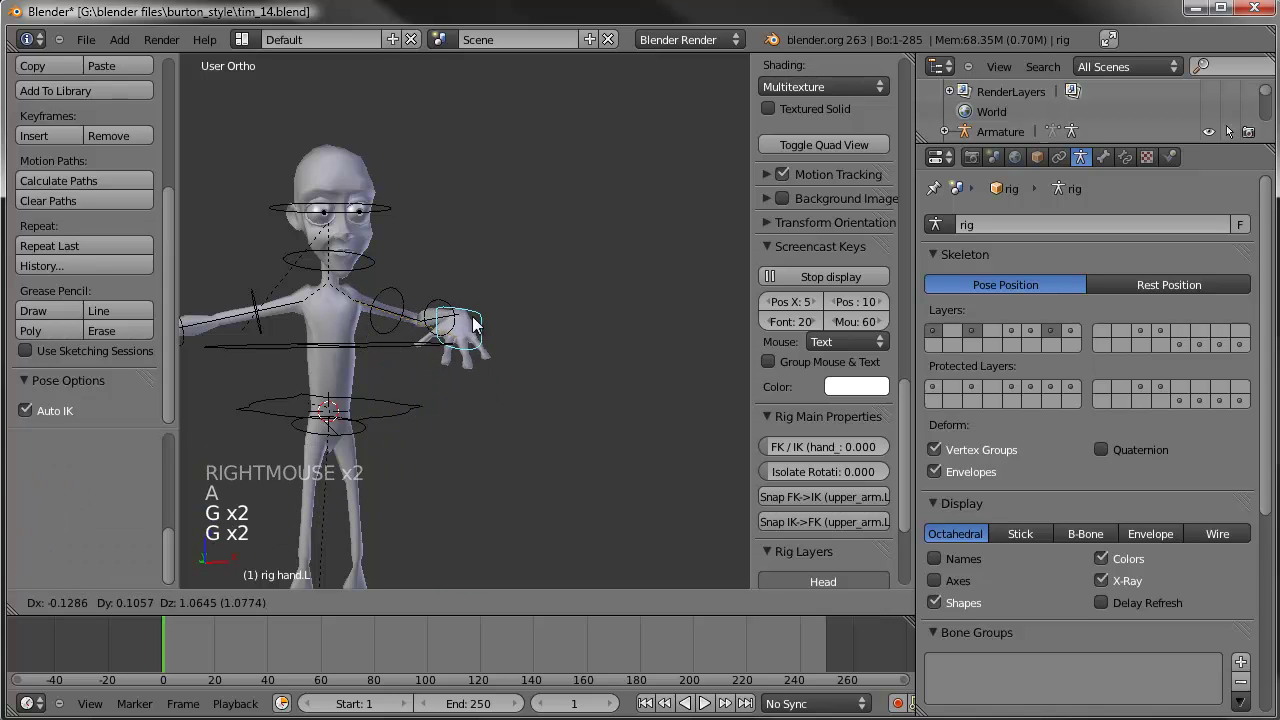
click(473, 359)
key(r)
click(581, 242)
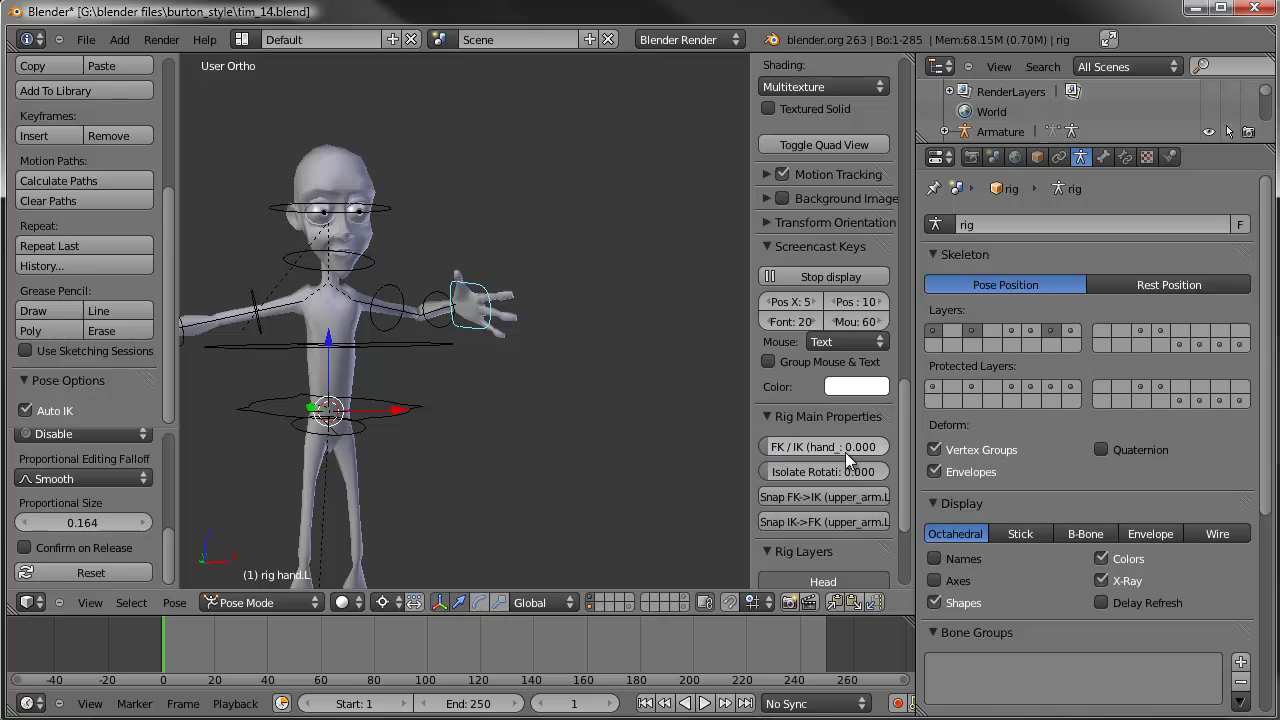
Step: Set the left hand's FK/IK value to 1.000, show the Arm.L (IK) control layer and hide Arm.L (FK)
drag(786, 454, 895, 452)
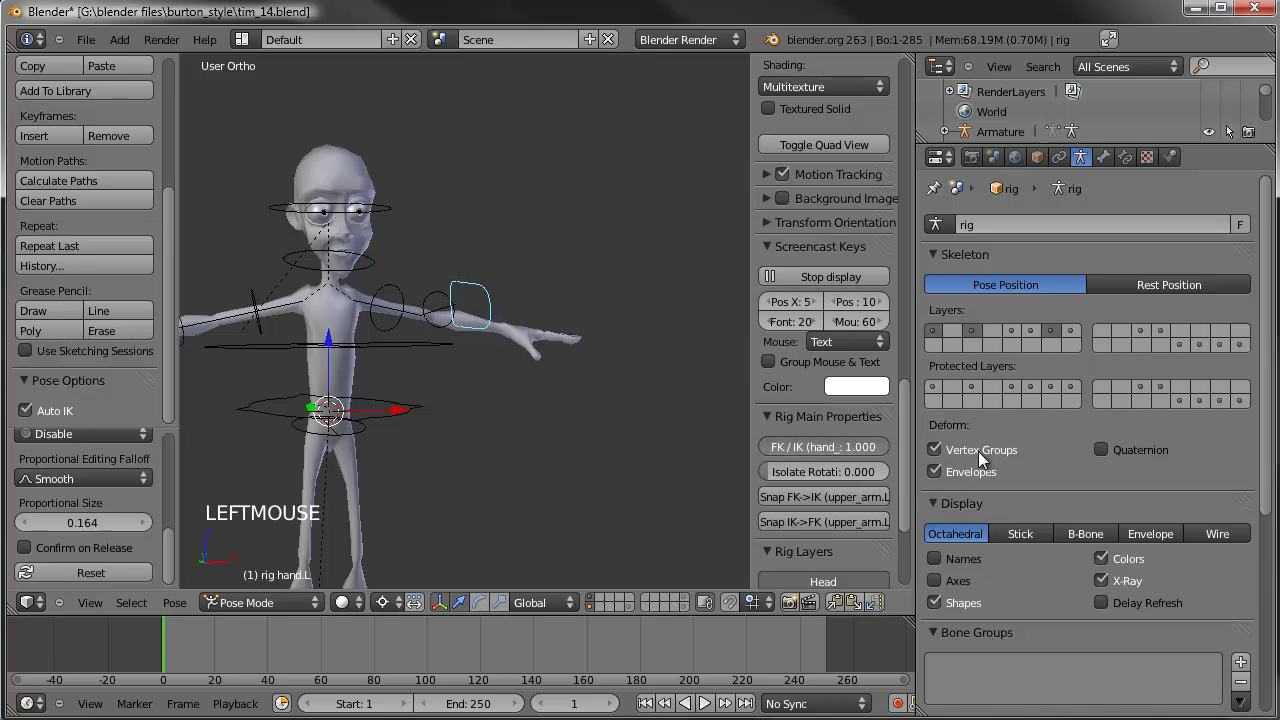
scroll(849, 505, down, 2)
scroll(849, 505, down, 2)
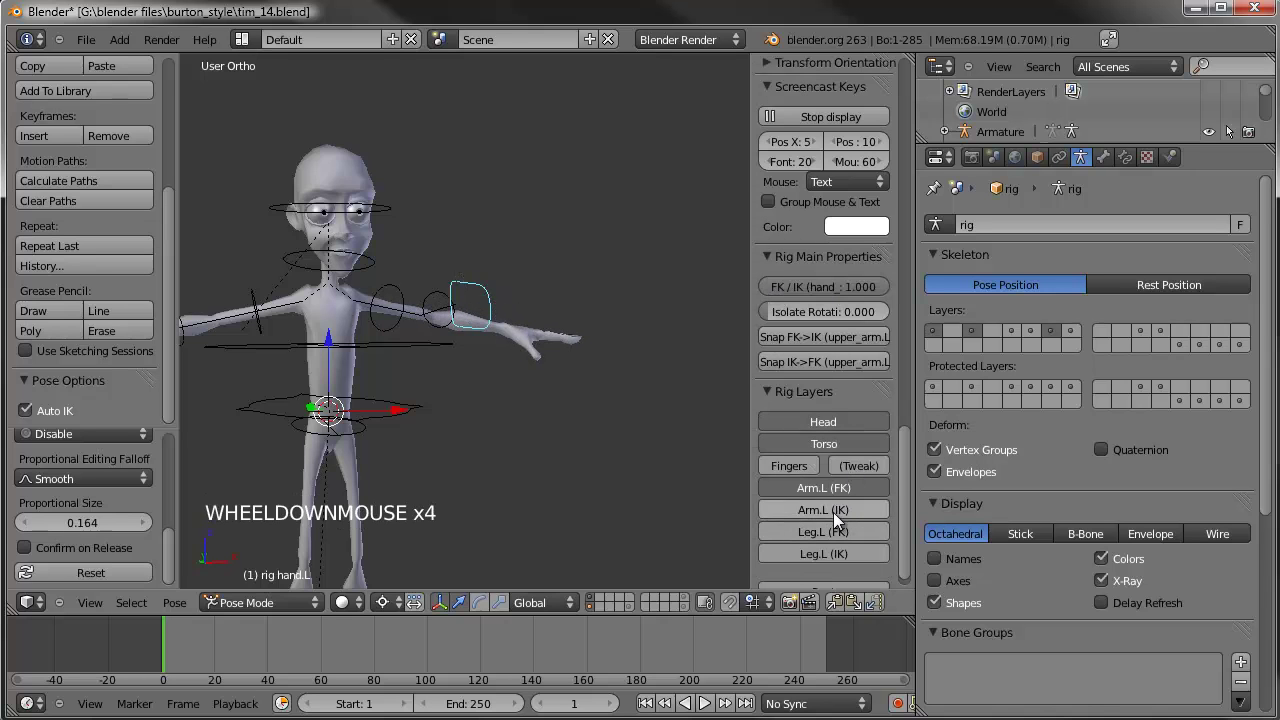
click(833, 512)
click(842, 487)
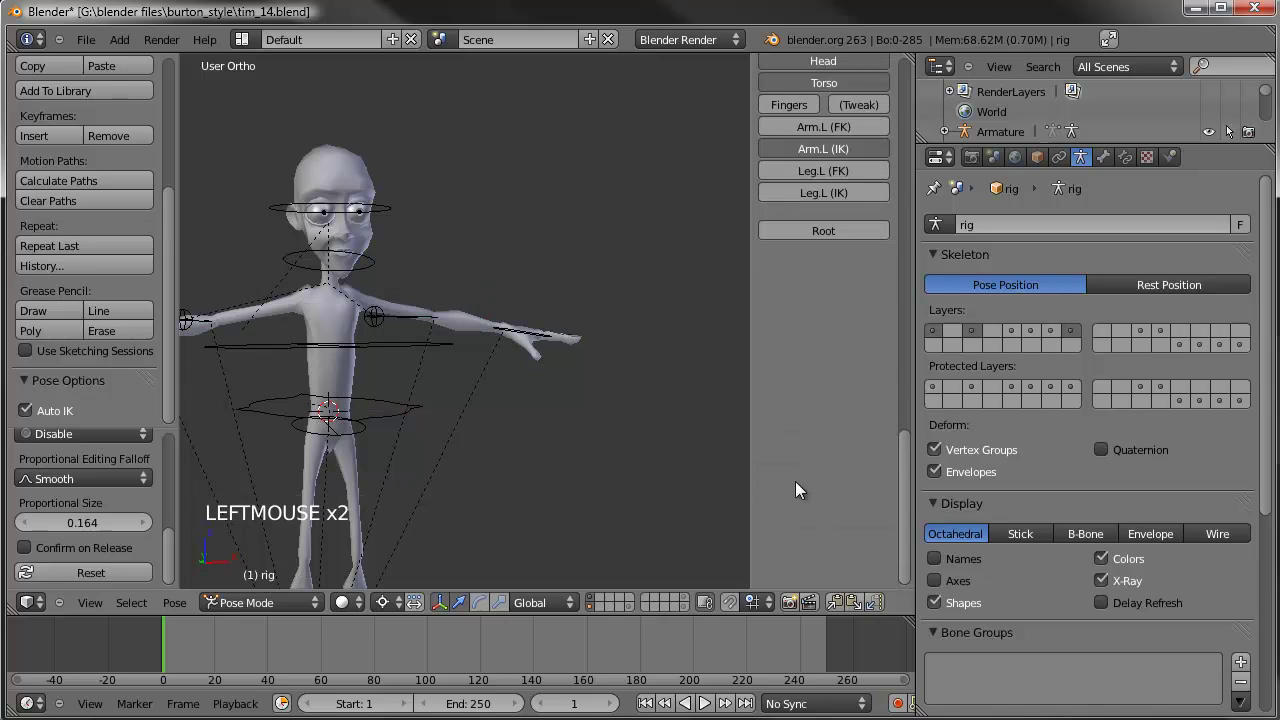
Step: Move the left hand IK control down beside the hip and disable Auto IK
key(g)
key(g)
click(450, 426)
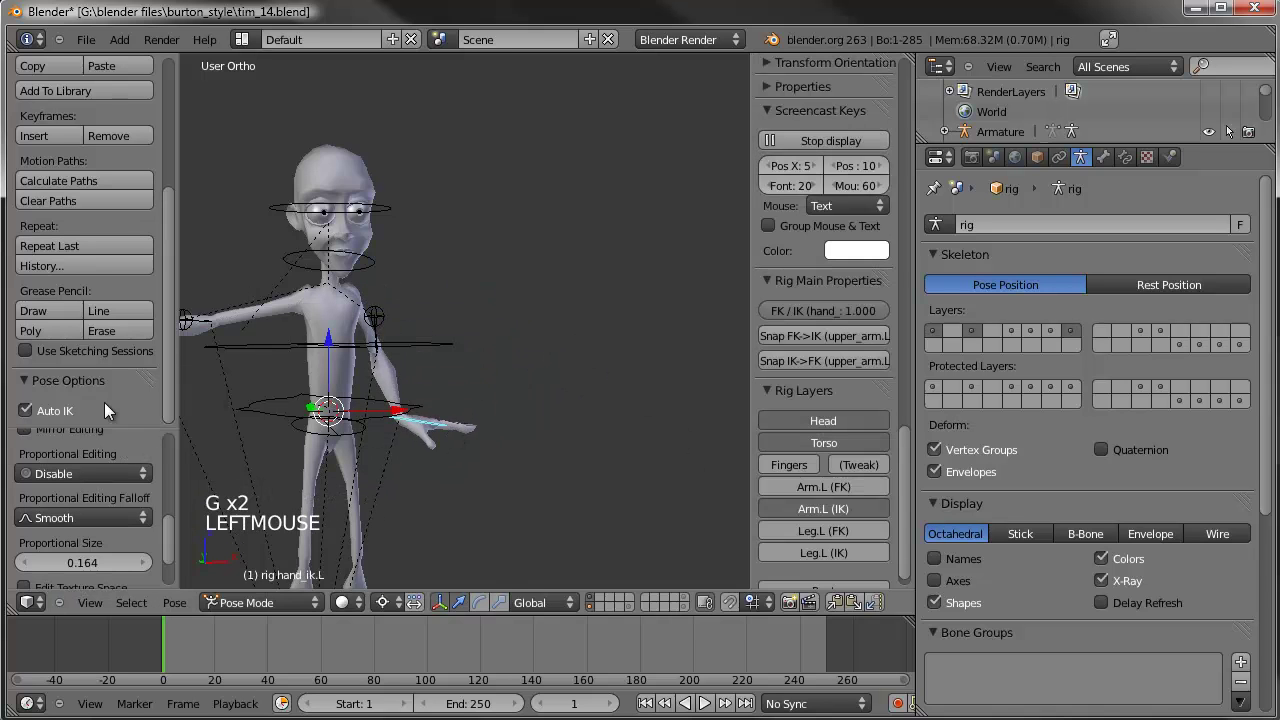
click(26, 410)
Step: Move the left hand IK control away from the hip and rotate it so the hand slopes down
key(g)
click(561, 388)
middle_drag(561, 388, 550, 342)
key(r)
click(530, 425)
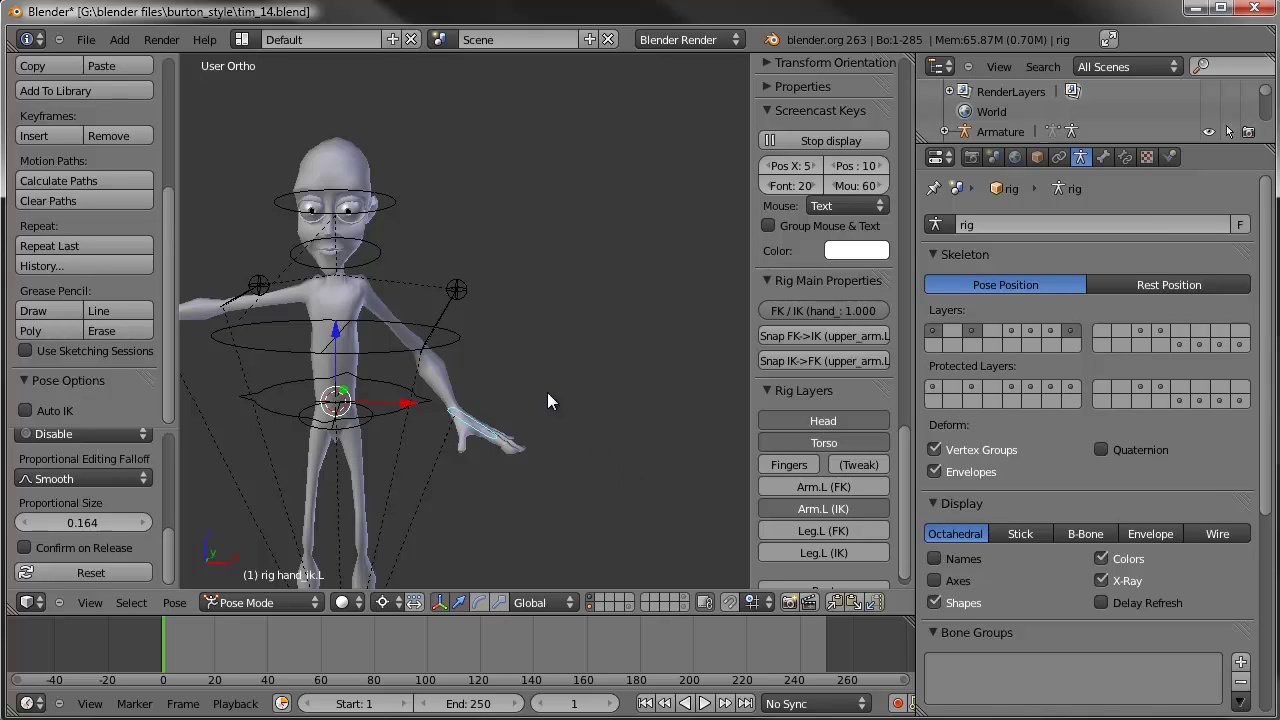
Step: Set the pivot point to Median Point, and rotate and move the left hand IK control so the hand hangs beside the thigh
key(ctrl+comma)
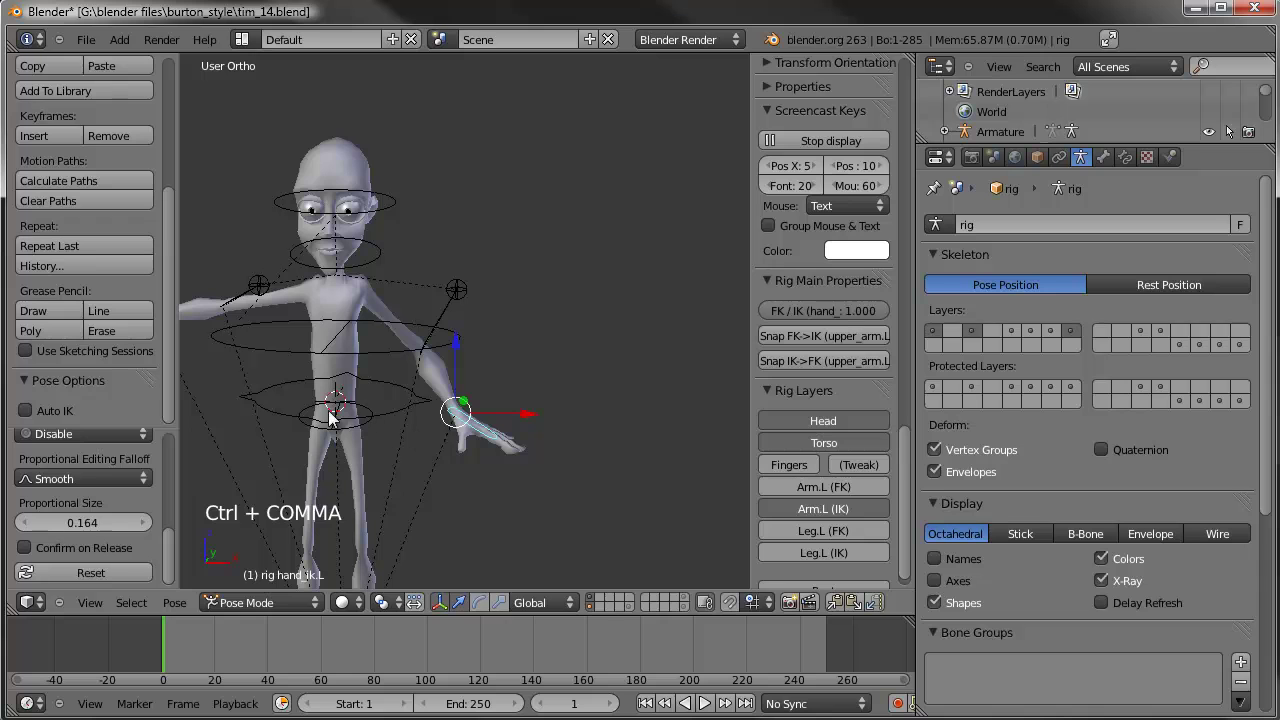
key(r)
click(575, 455)
key(g)
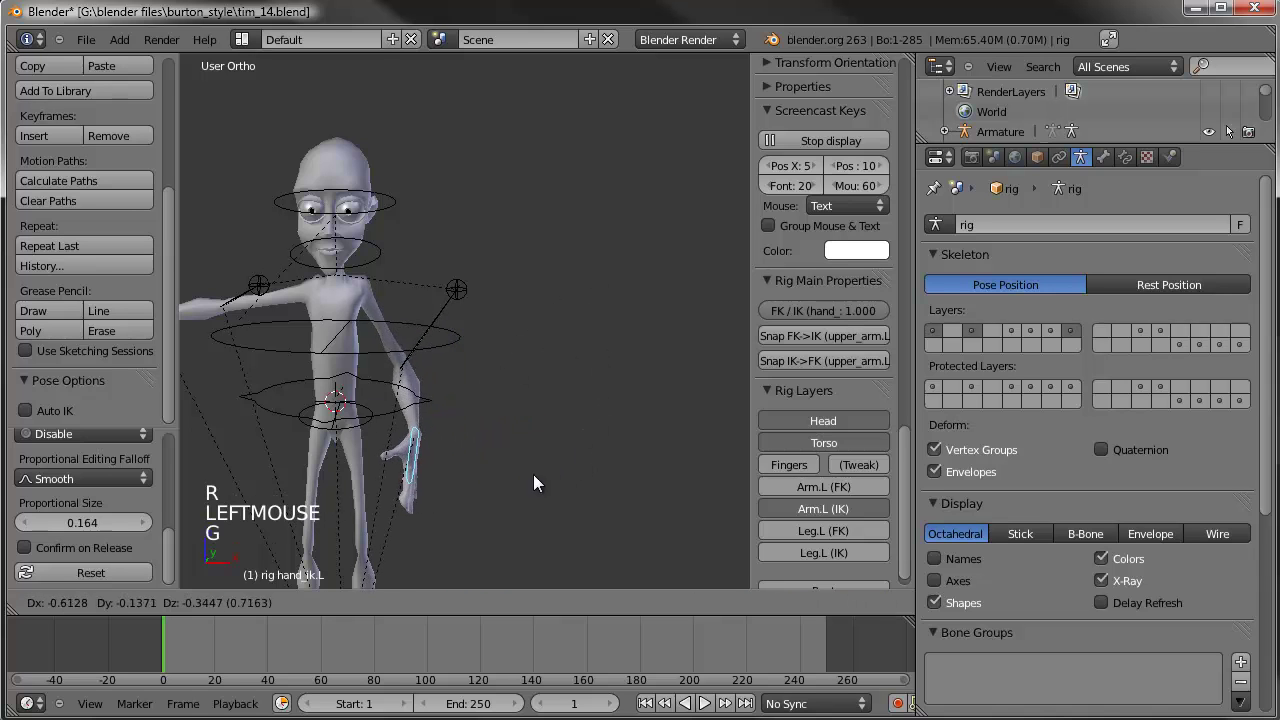
click(532, 476)
scroll(520, 312, down, 2)
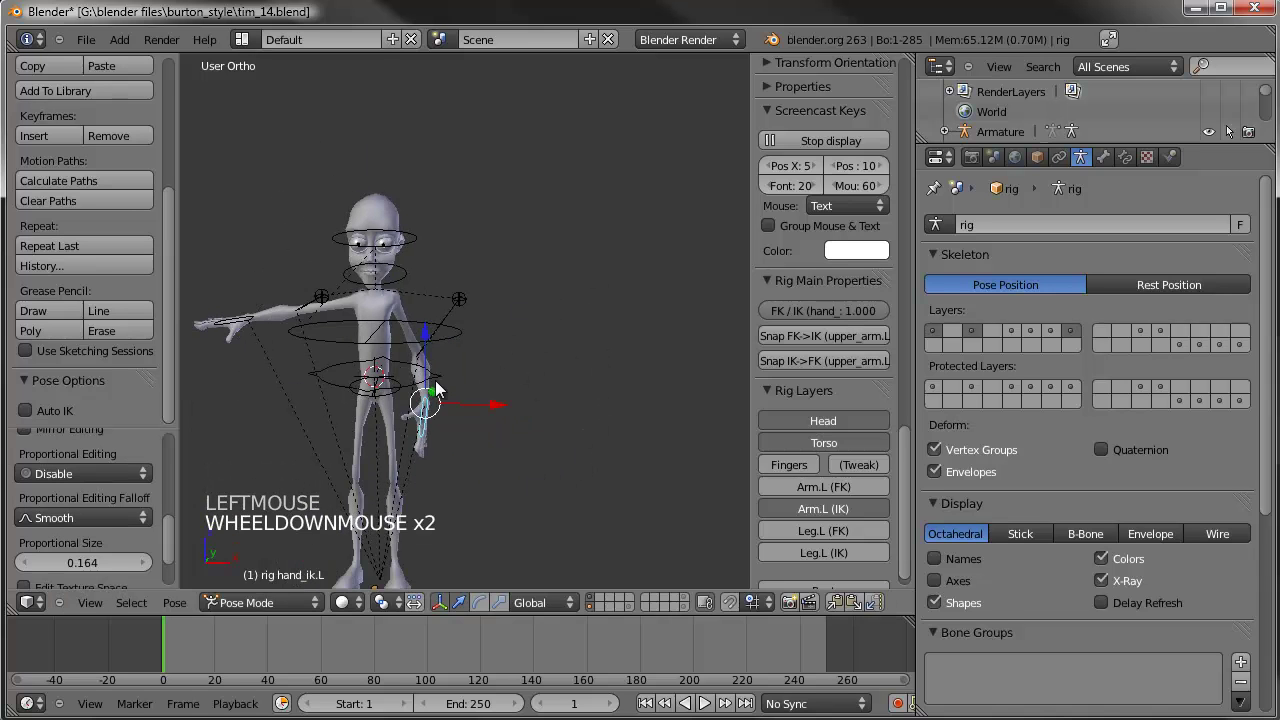
Step: Show the Fingers control layer for posing the left hand
click(801, 465)
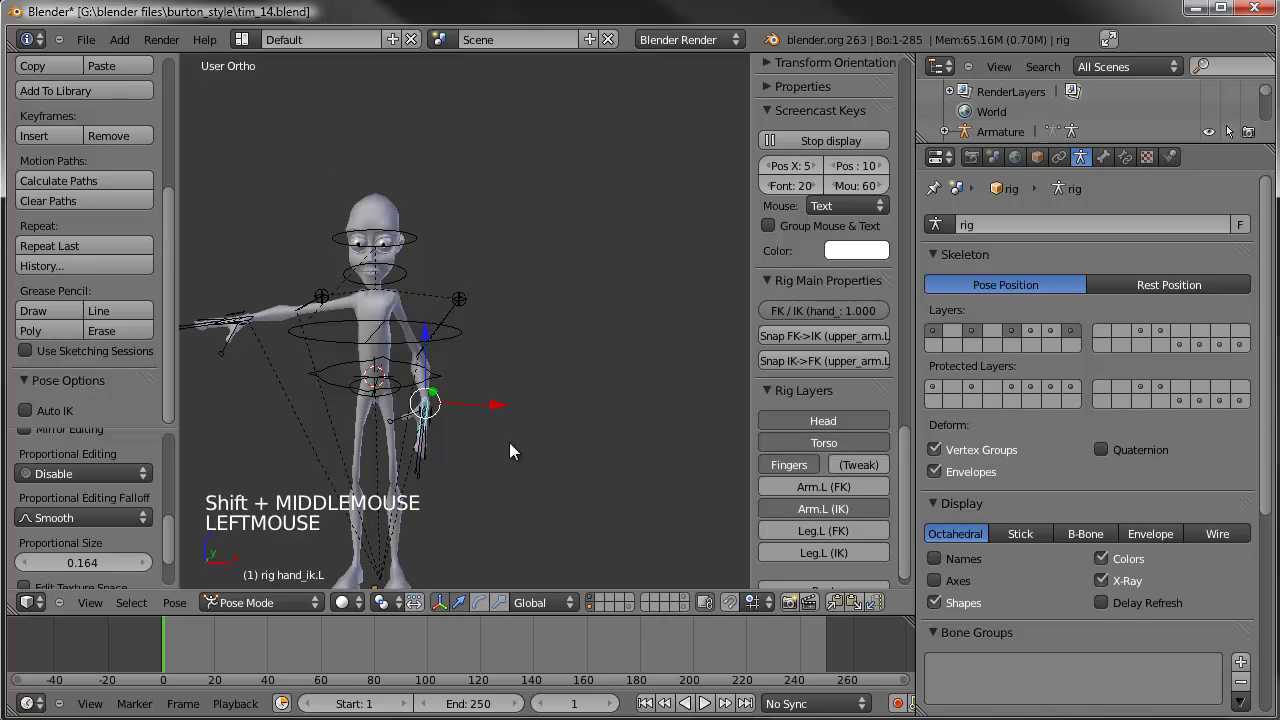
scroll(415, 486, up, 5)
shift+scroll(415, 486, down, 1)
shift+middle_drag(415, 486, 580, 378)
middle_drag(580, 378, 410, 343)
shift+middle_drag(606, 425, 503, 366)
scroll(480, 399, up, 5)
shift+scroll(479, 408, down, 1)
shift+middle_drag(479, 410, 560, 283)
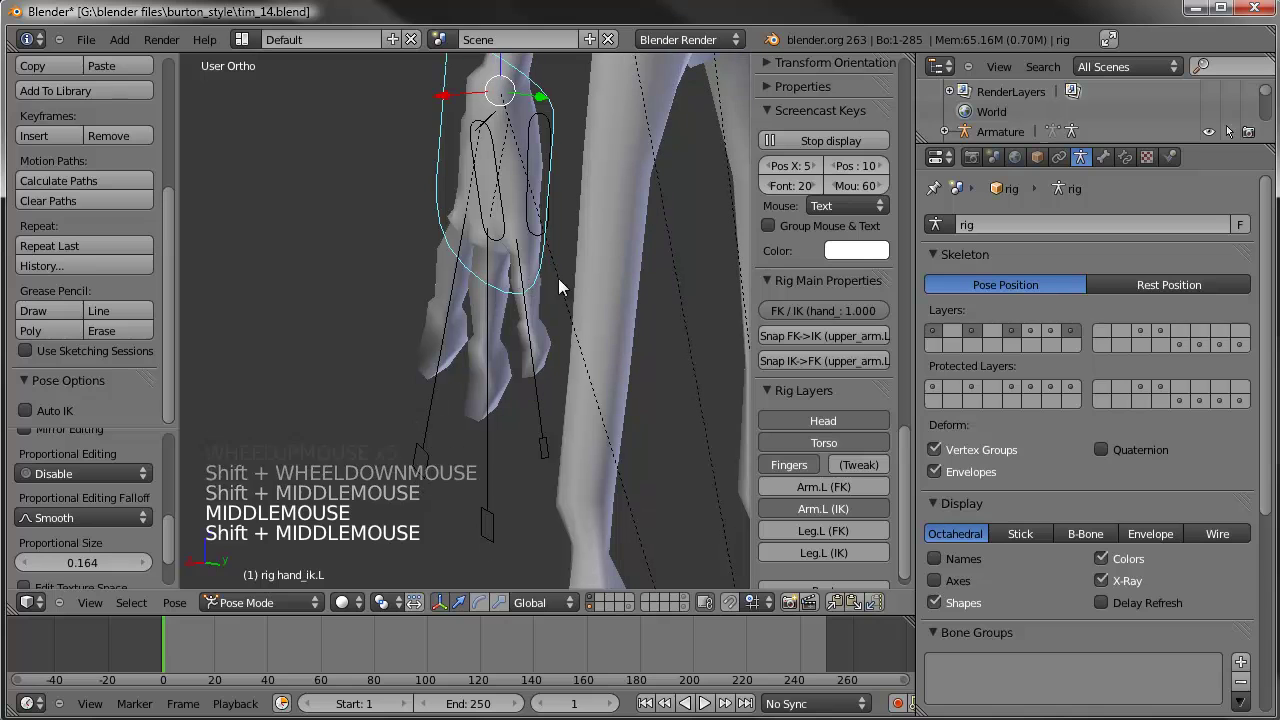
Step: Curl the left ring, middle and index fingers by scaling down their finger controls
right_click(542, 430)
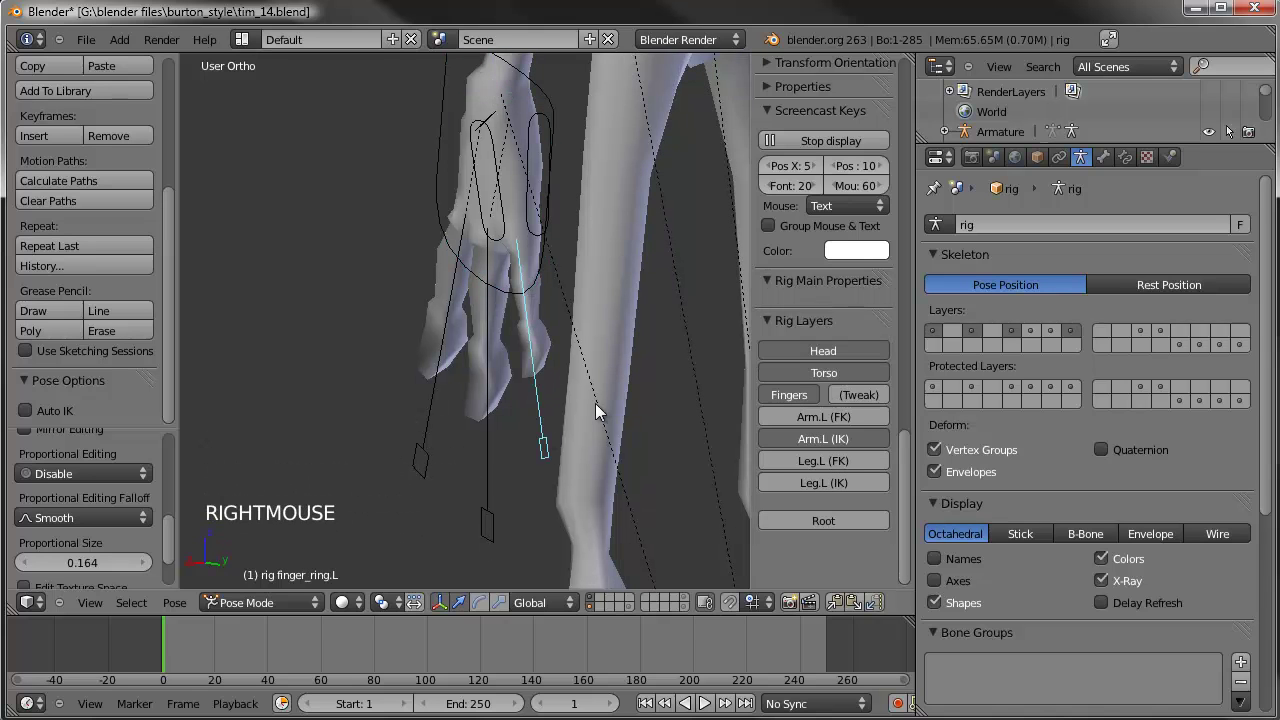
key(s)
key(s)
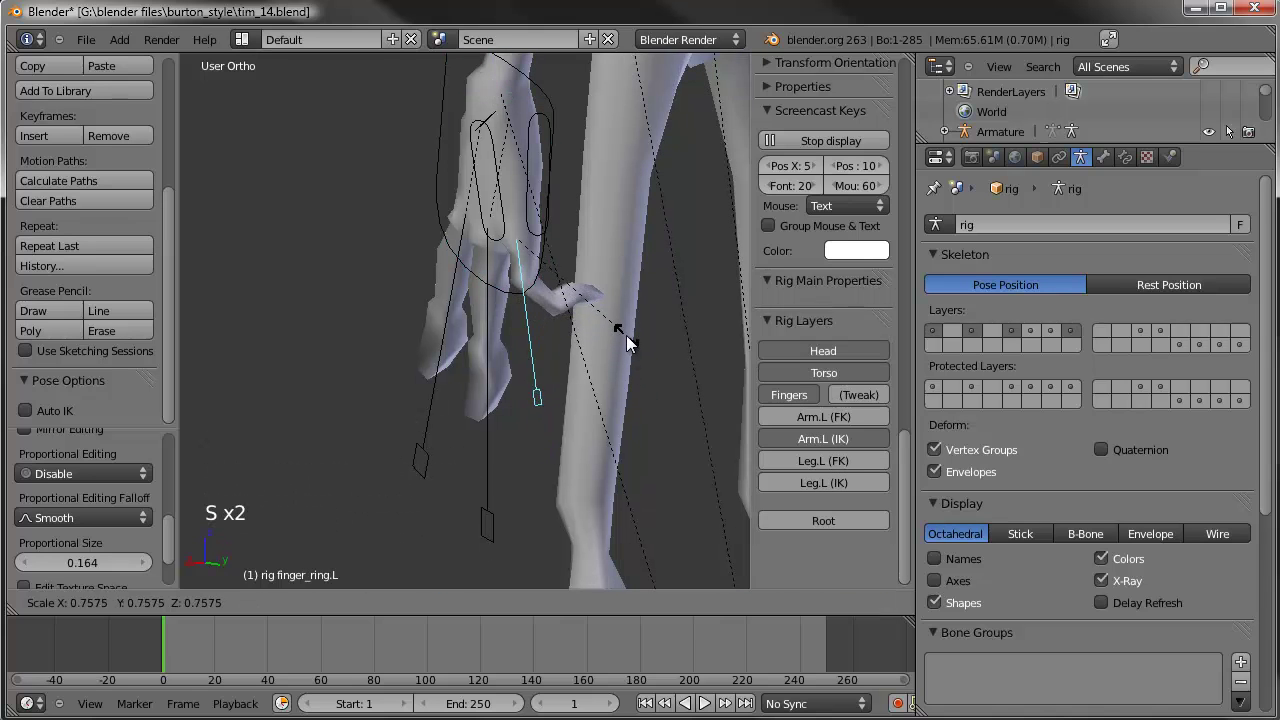
click(543, 424)
right_click(489, 410)
key(s)
key(s)
click(418, 428)
right_click(418, 428)
key(s)
key(s)
click(608, 321)
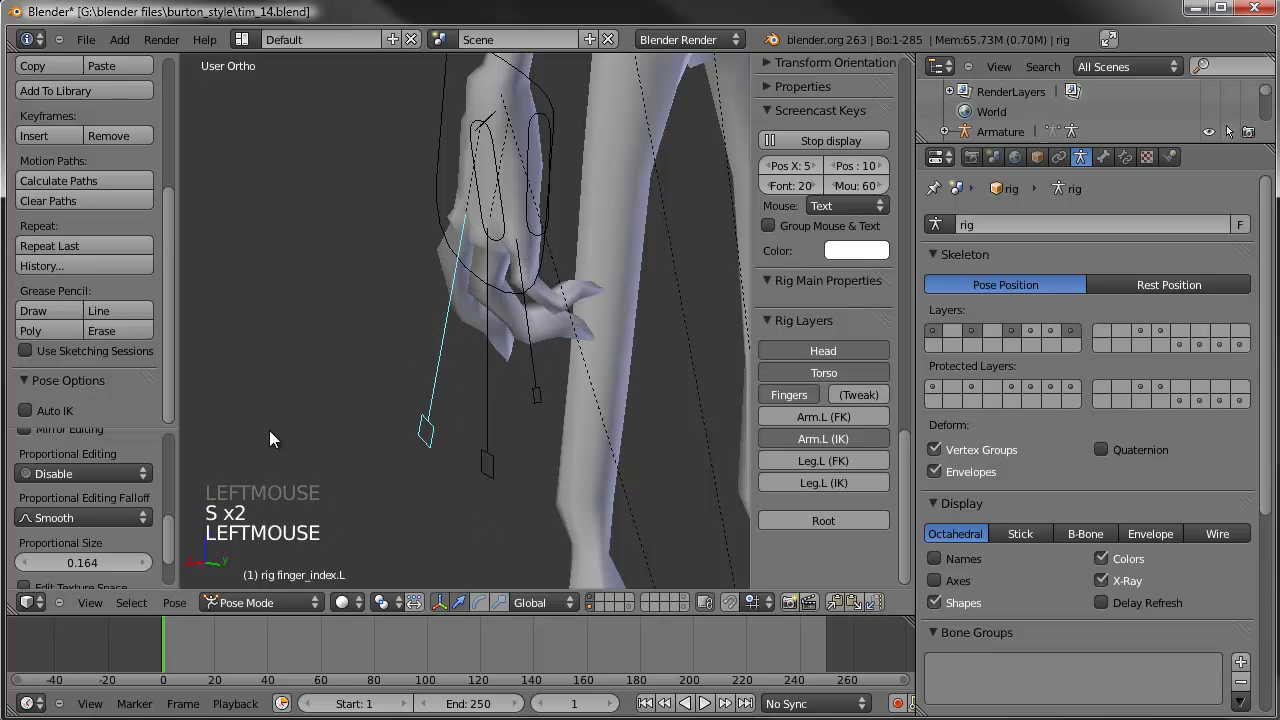
Step: Rotate the left index finger control and adjust the ring and middle finger curl by rescaling their controls
middle_drag(269, 430, 685, 445)
key(r)
click(480, 437)
middle_drag(480, 437, 553, 394)
right_click(553, 393)
key(s)
key(s)
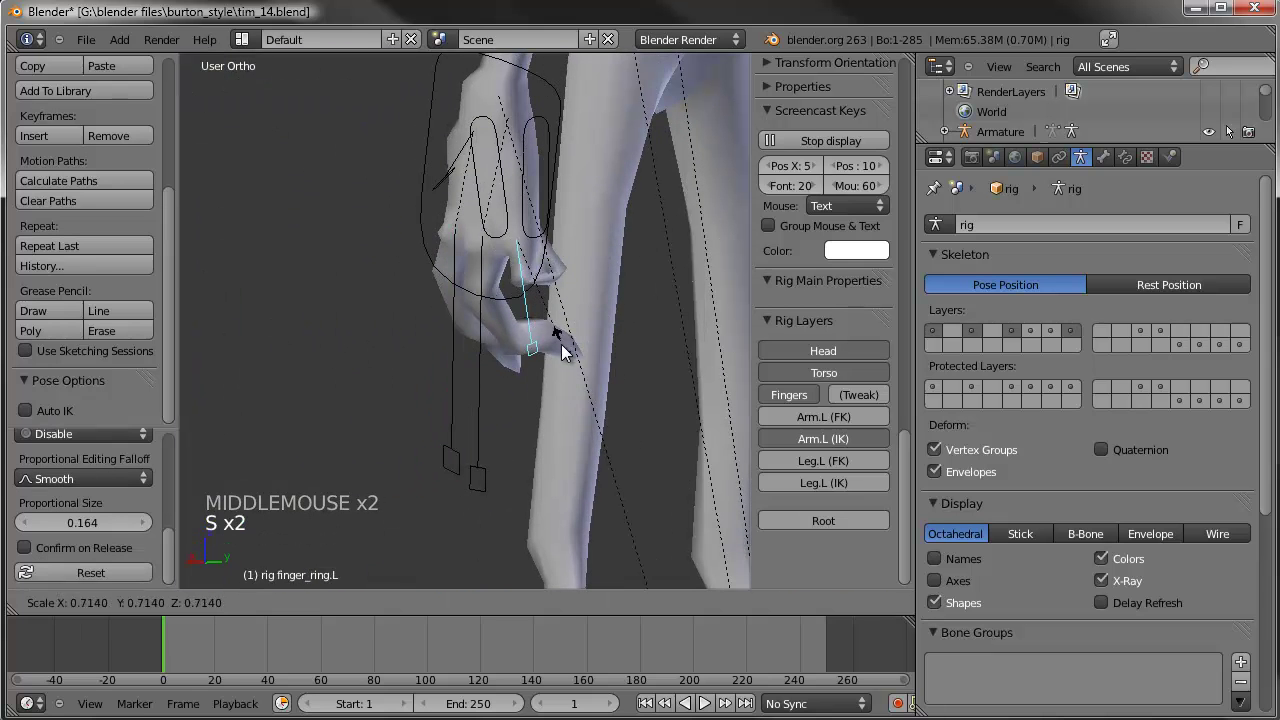
click(556, 350)
right_click(483, 435)
key(s)
key(s)
click(493, 375)
Step: Rotate the left index, middle and ring finger controls inward to close the fingers toward the palm
right_click(463, 470)
middle_drag(471, 389, 558, 394)
key(r)
click(409, 341)
right_click(405, 338)
key(r)
click(368, 352)
right_click(404, 374)
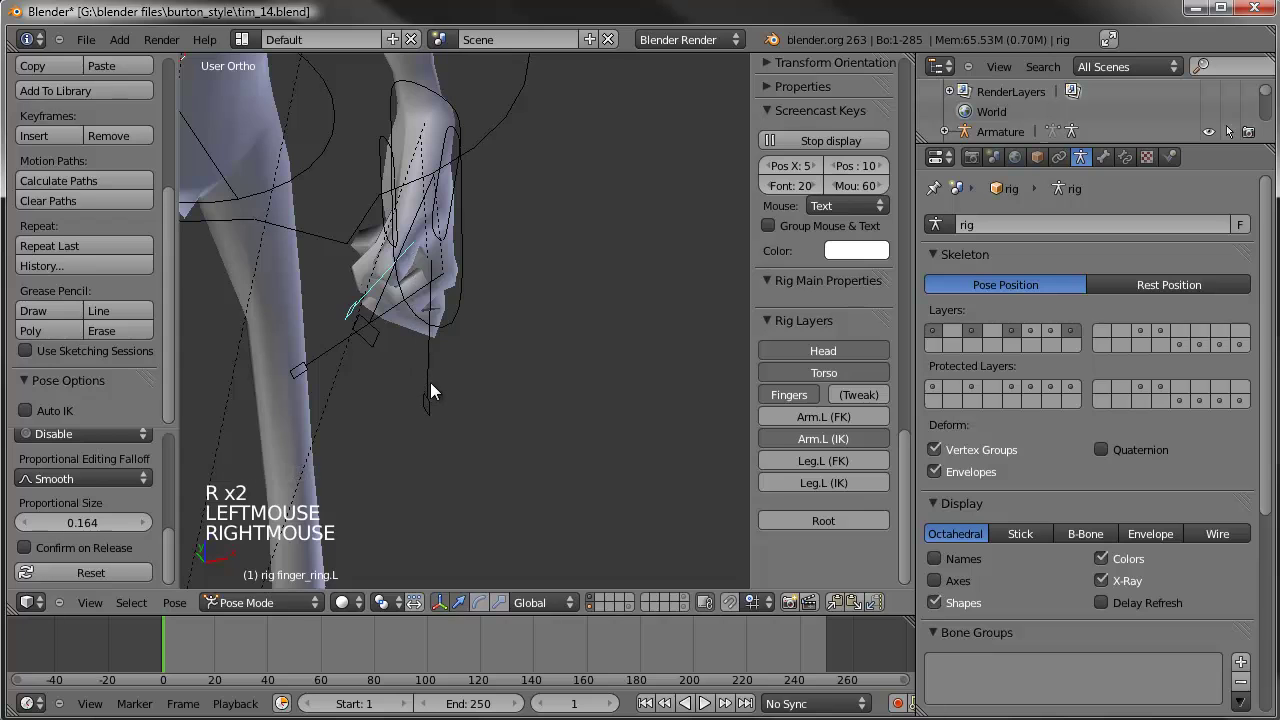
right_click(430, 382)
key(r)
click(352, 353)
Step: Test rotating the left palm control to cup and spread the hand
middle_drag(566, 347, 485, 357)
right_click(513, 368)
middle_drag(566, 352, 551, 301)
scroll(600, 297, up, 2)
shift+middle_drag(651, 293, 620, 310)
middle_drag(620, 310, 549, 296)
right_click(549, 296)
key(r)
key(r)
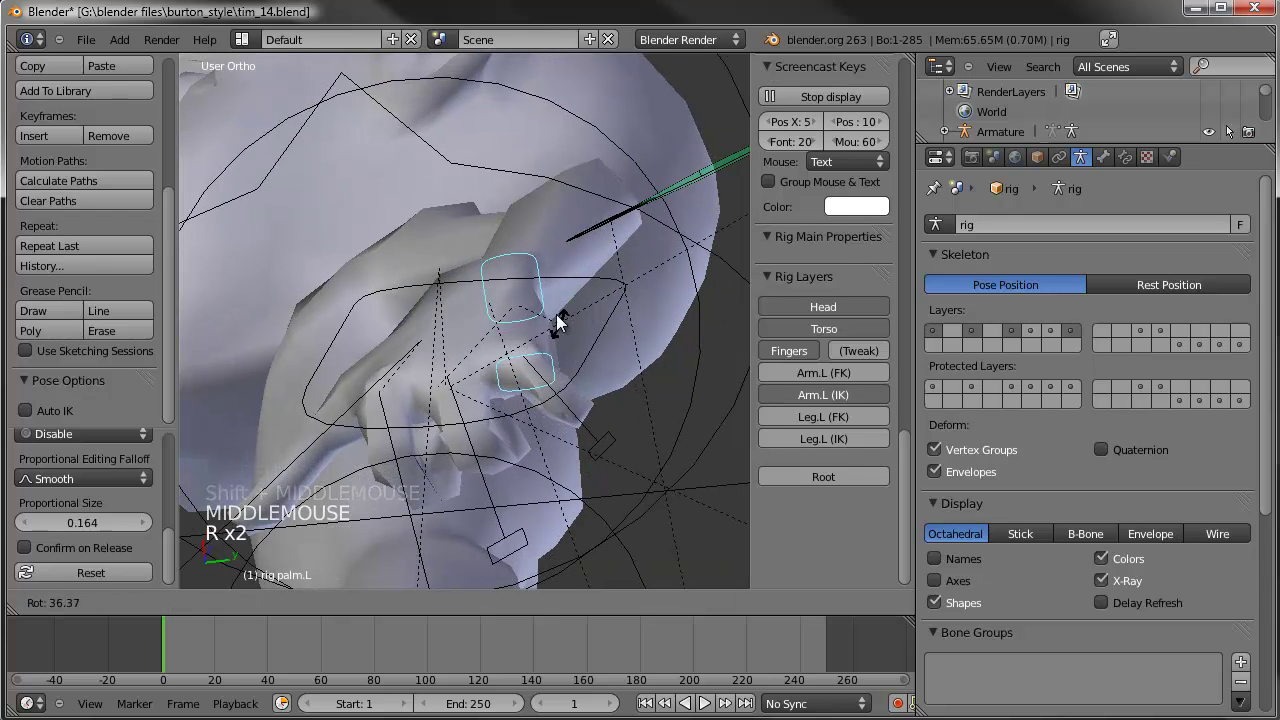
right_click(541, 362)
key(r)
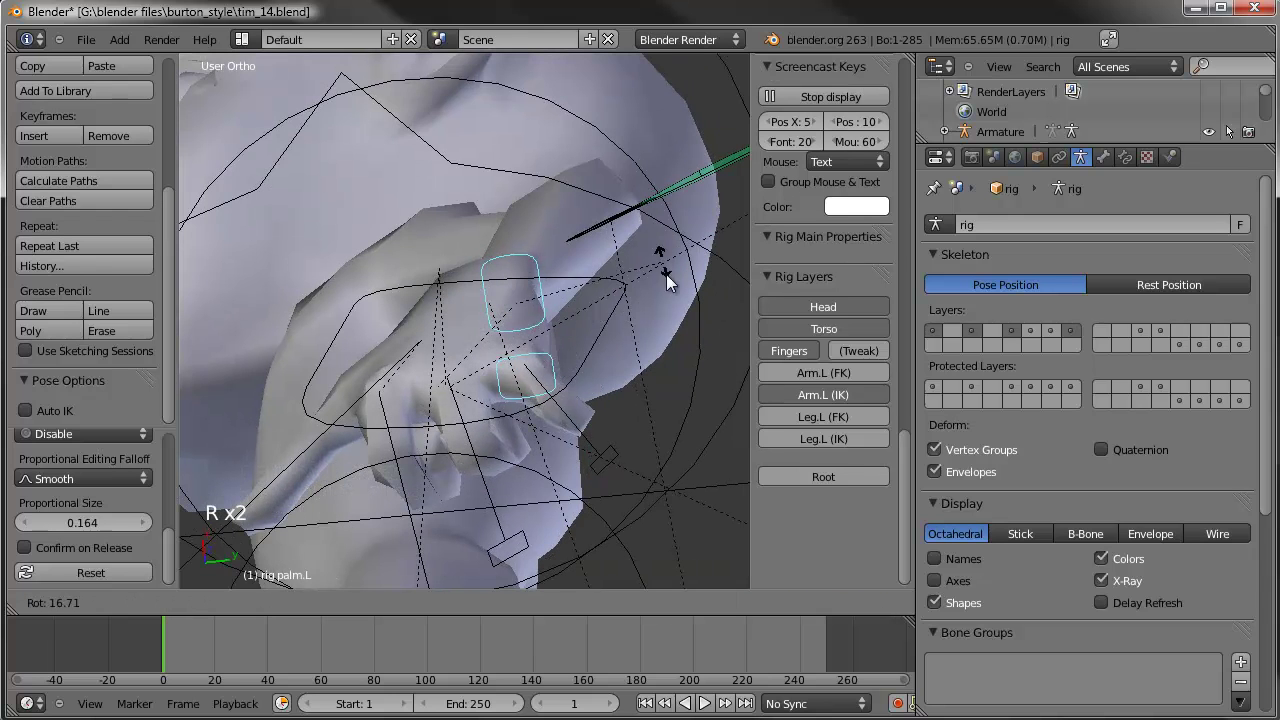
right_click(600, 358)
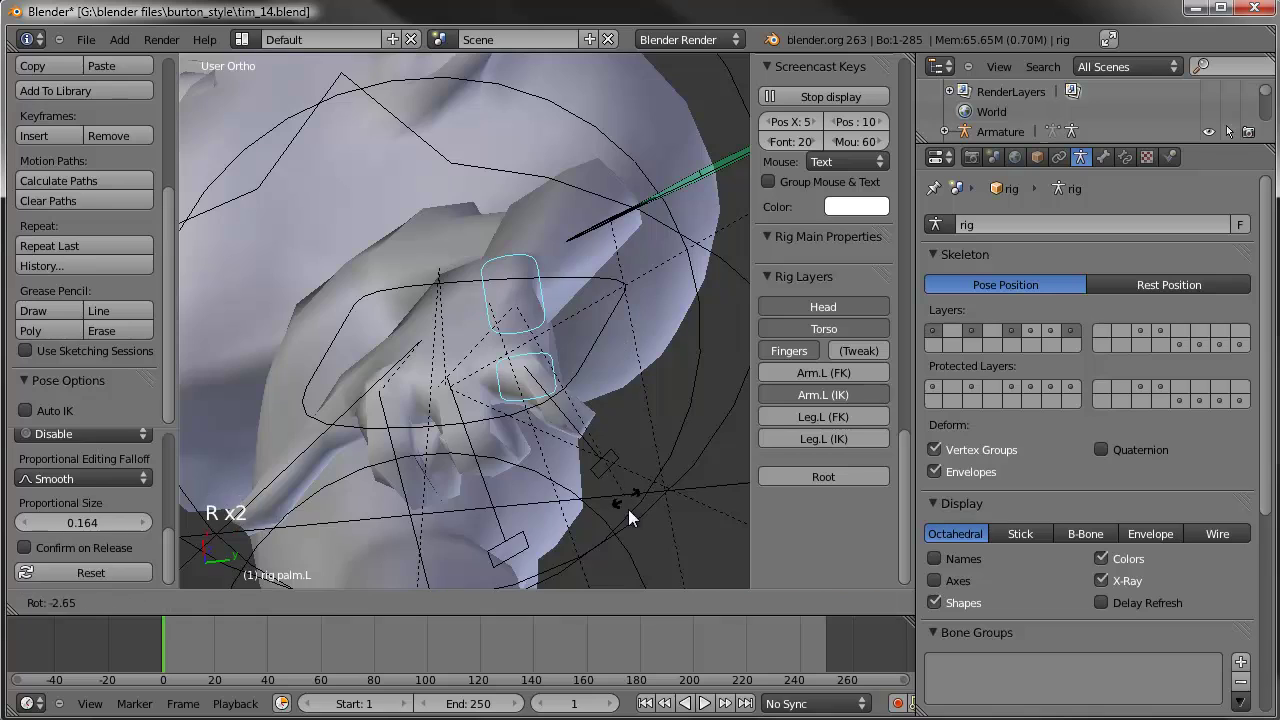
middle_drag(635, 535, 428, 451)
key(r)
click(619, 330)
mouse_move(619, 330)
middle_down()
mouse_move(550, 332)
mouse_move(628, 295)
mouse_move(627, 333)
middle_up()
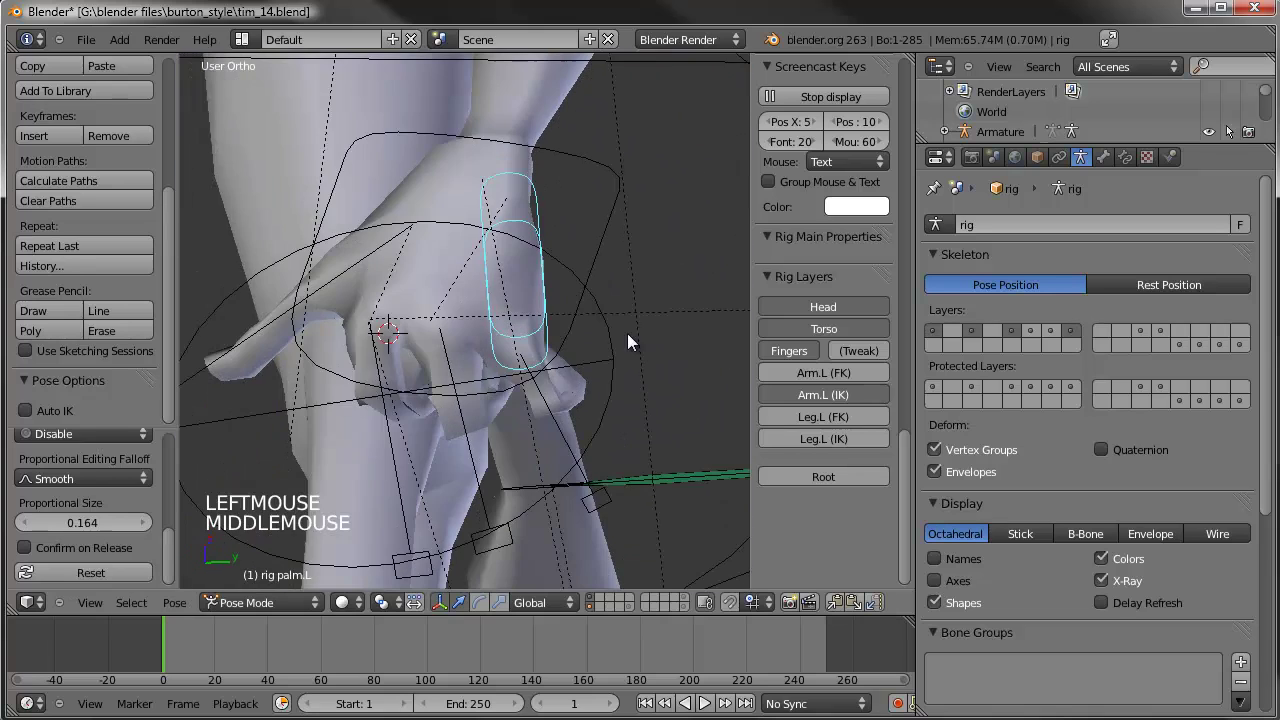
Step: Adjust the direction of the left ring and middle finger controls by grabbing and moving them
right_click(599, 503)
key(g)
key(g)
click(489, 540)
key(g)
key(g)
right_click(474, 543)
right_click(492, 539)
key(g)
key(g)
key(g)
click(457, 532)
middle_drag(528, 322, 401, 343)
scroll(366, 280, down, 2)
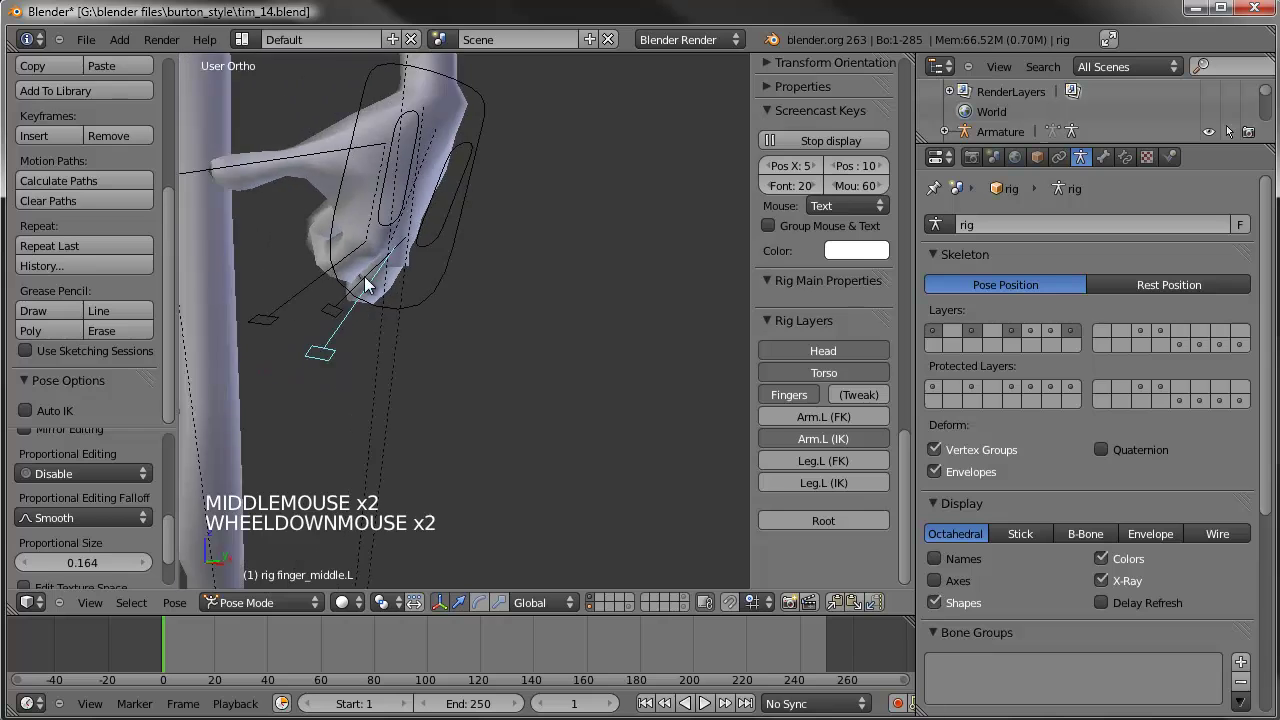
Step: Circle-select the left hand, palm and finger controls and clear their rotation and scale
shift+middle_drag(366, 280, 476, 389)
scroll(508, 333, down, 1)
key(a)
key(a)
key(a)
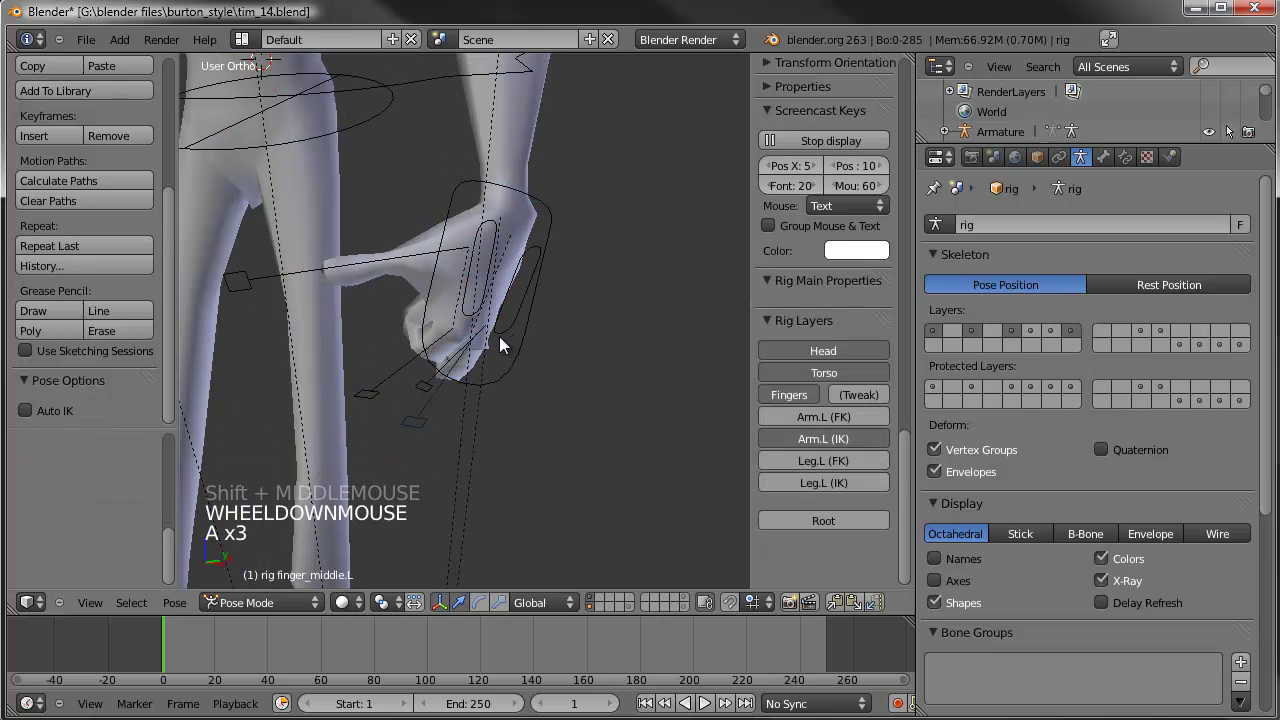
key(c)
click(457, 343)
right_click(495, 331)
key(alt+r)
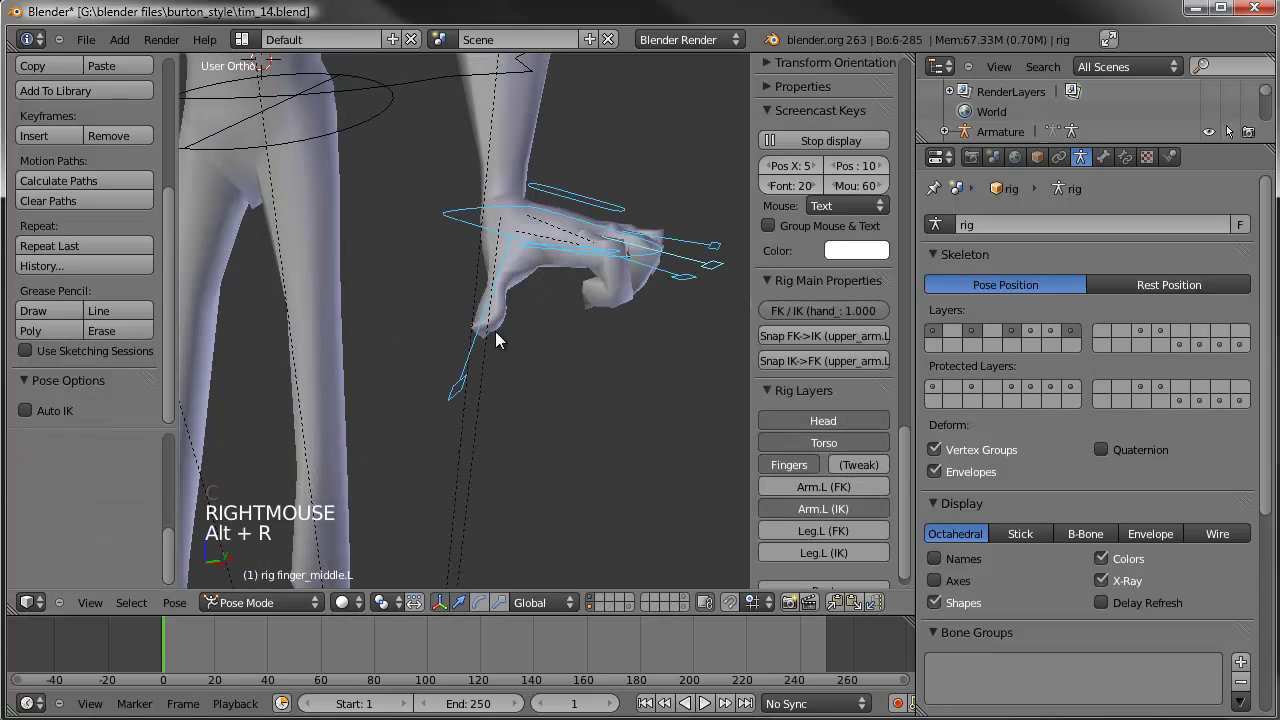
key(alt+s)
Step: Rotate the left hand IK control so the hand hangs straight down from the wrist
right_click(578, 250)
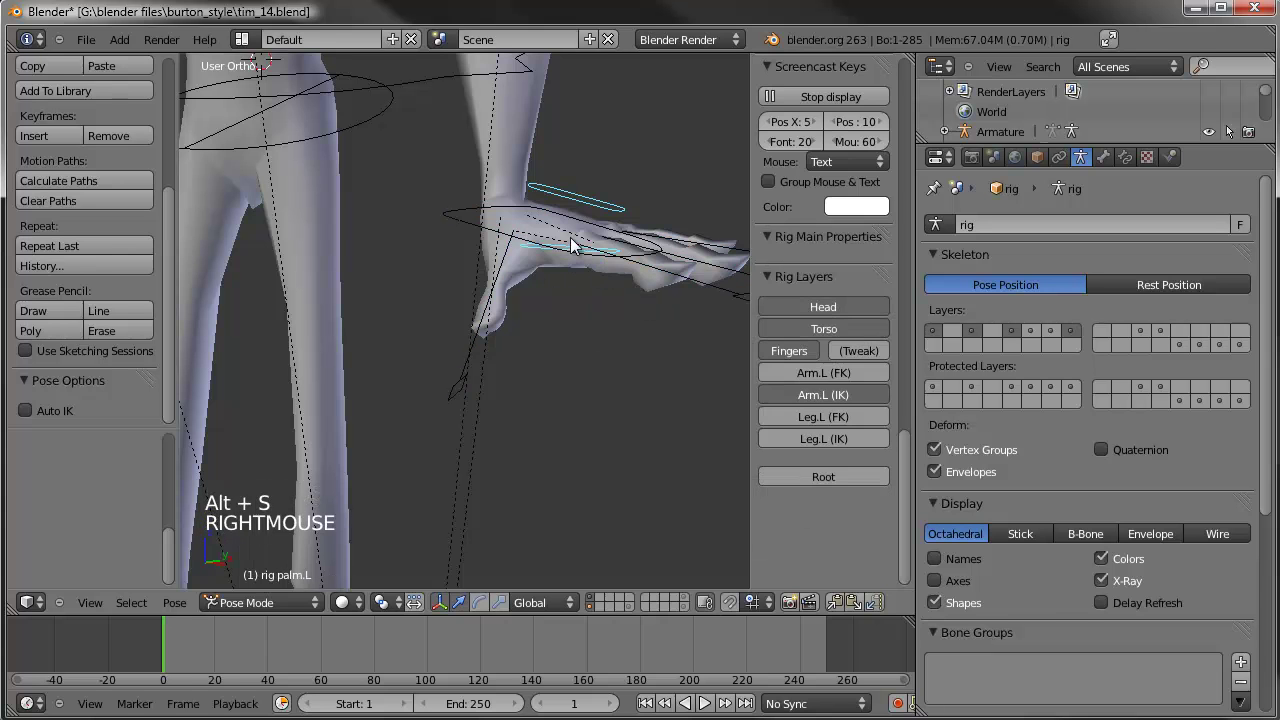
key(r)
key(r)
key(r)
click(615, 239)
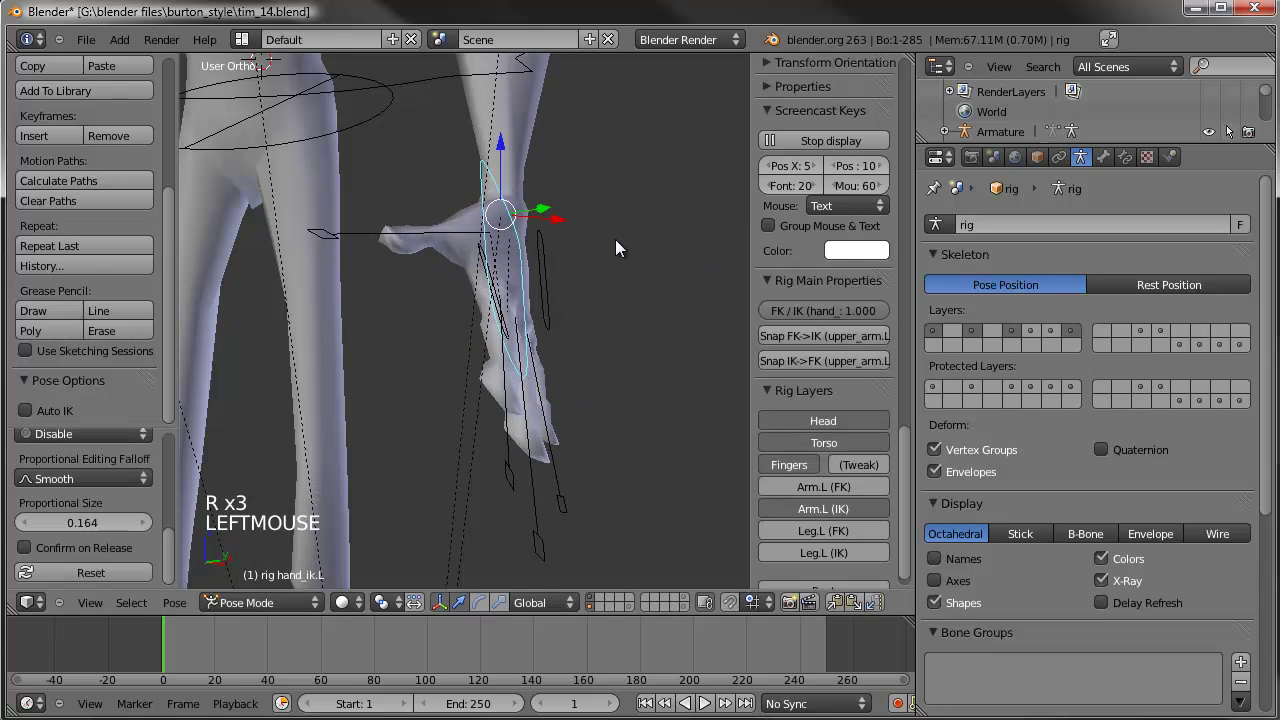
key(r)
click(548, 383)
Step: Curl the left ring finger by scaling down its control and rotating it toward the palm
right_click(551, 457)
key(s)
key(s)
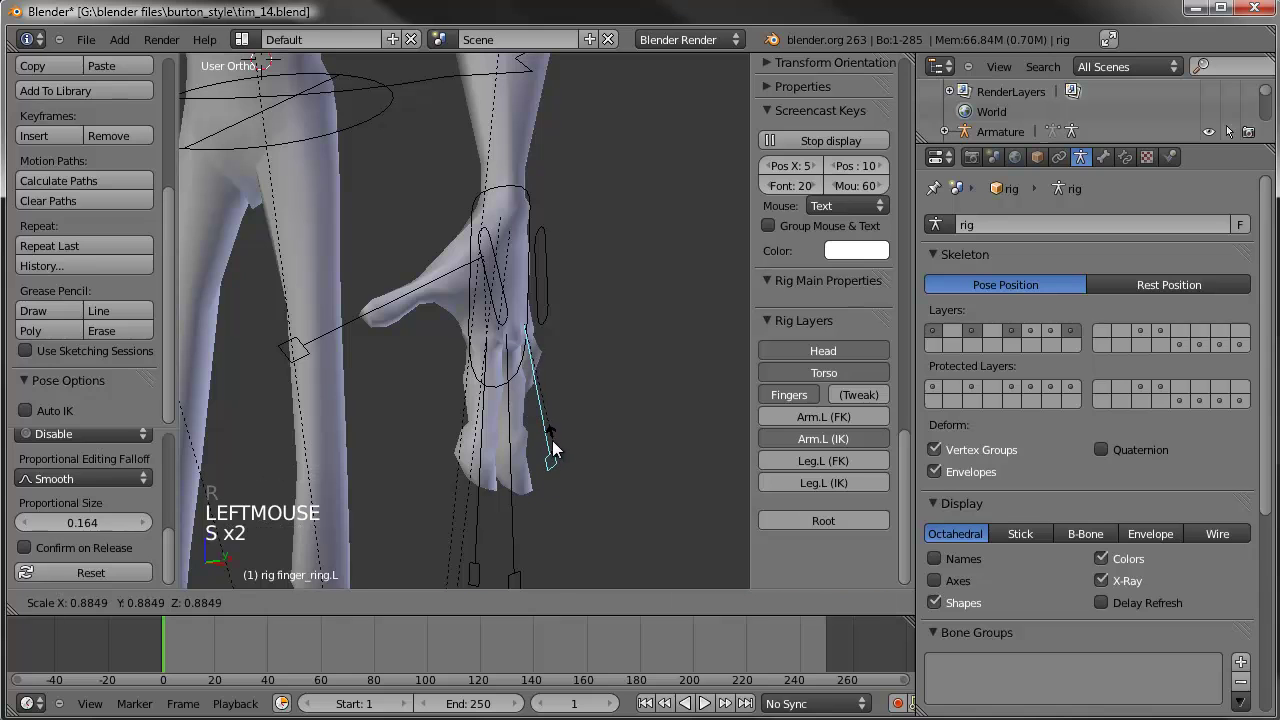
click(543, 493)
key(r)
click(603, 363)
Step: Curl the left middle finger by scaling down its control and rotating it toward the palm
right_click(503, 540)
key(s)
key(s)
click(623, 404)
key(r)
click(481, 532)
Step: Curl the left index finger by scaling down its control and rotating it toward the palm
right_click(481, 532)
key(s)
key(s)
click(594, 342)
key(r)
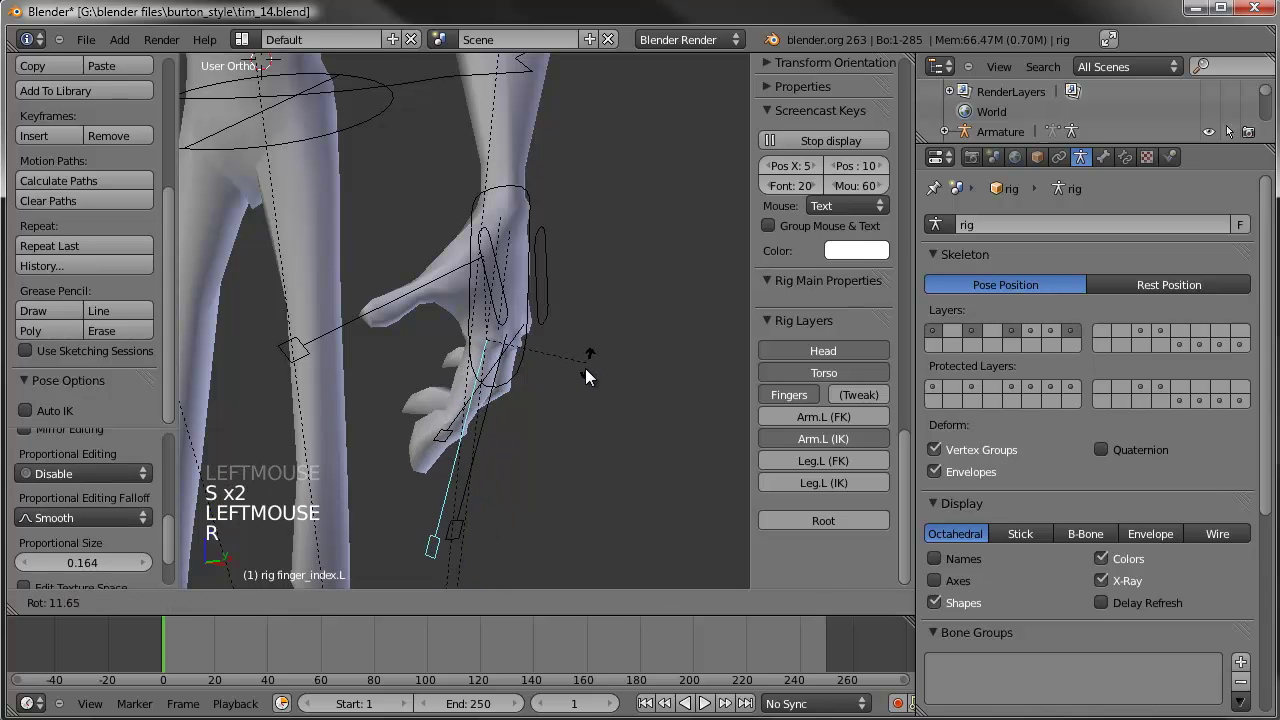
click(585, 352)
middle_drag(585, 358, 519, 438)
Step: Adjust the rotation of the left thumb and ring finger controls to relax the hand pose
right_click(376, 282)
key(r)
key(r)
click(401, 300)
right_click(566, 428)
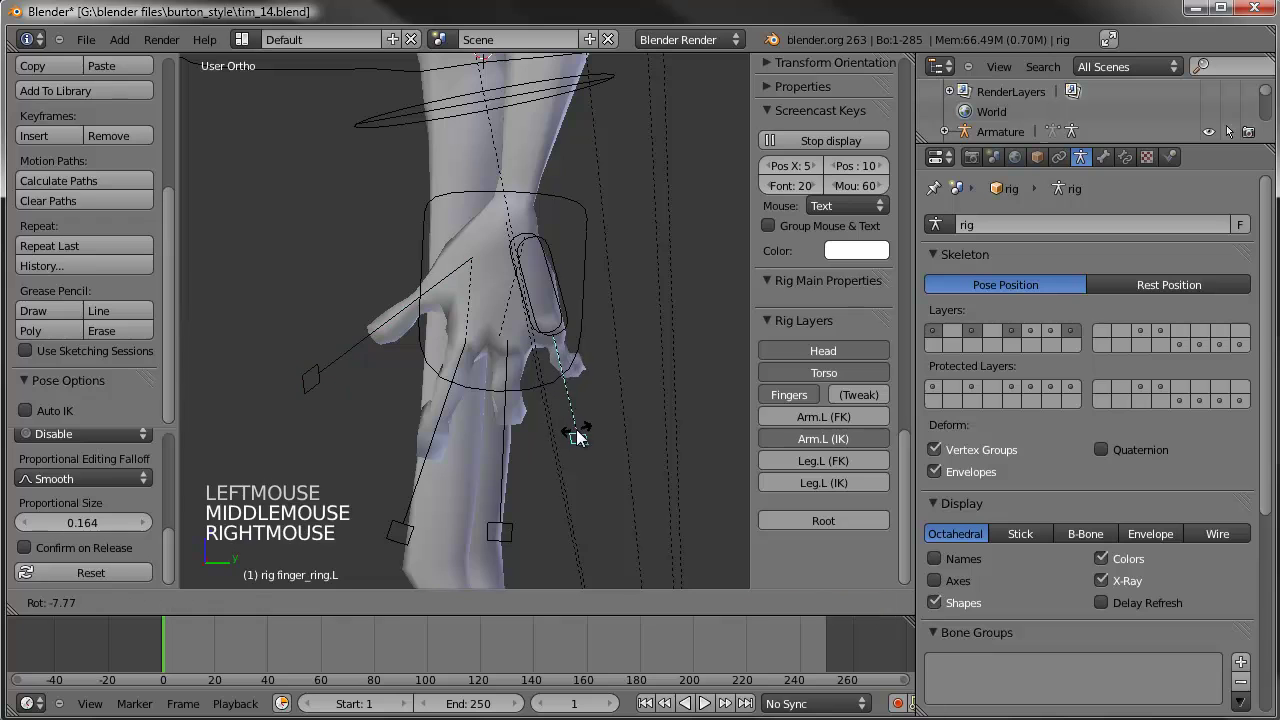
key(r)
key(r)
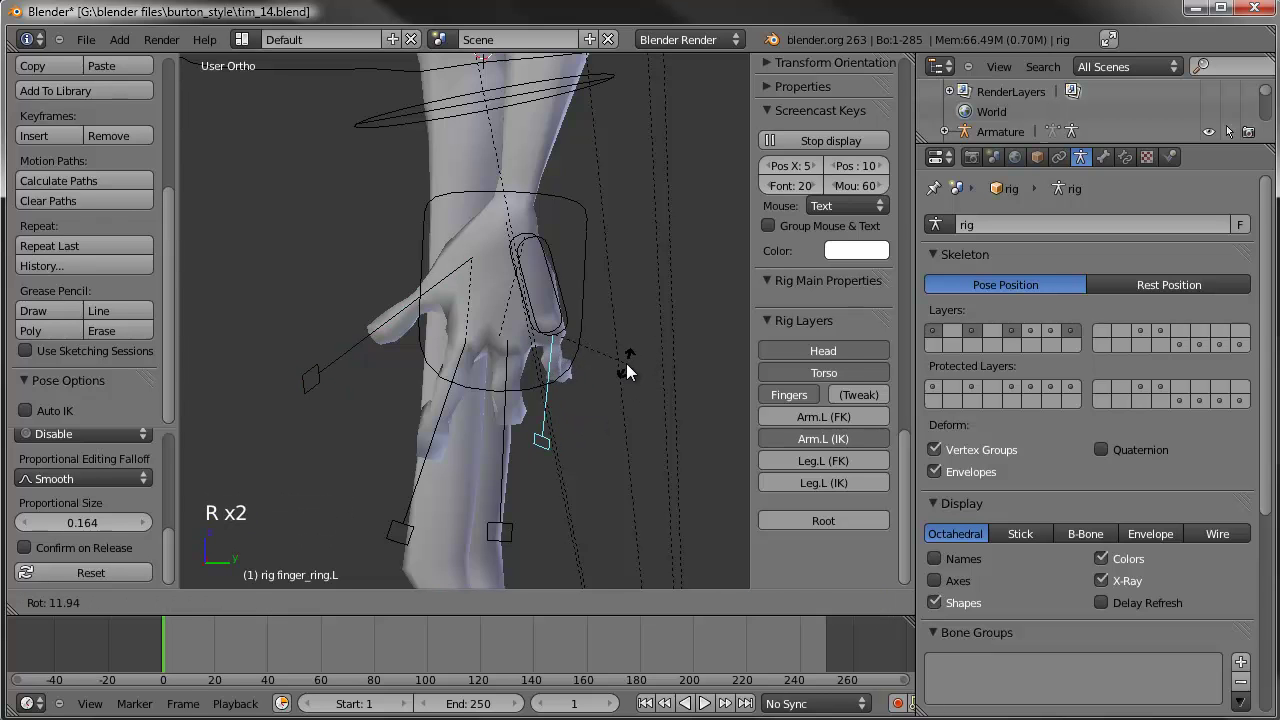
click(637, 358)
key(r)
key(r)
right_click(598, 310)
middle_drag(598, 310, 745, 352)
scroll(469, 332, down, 4)
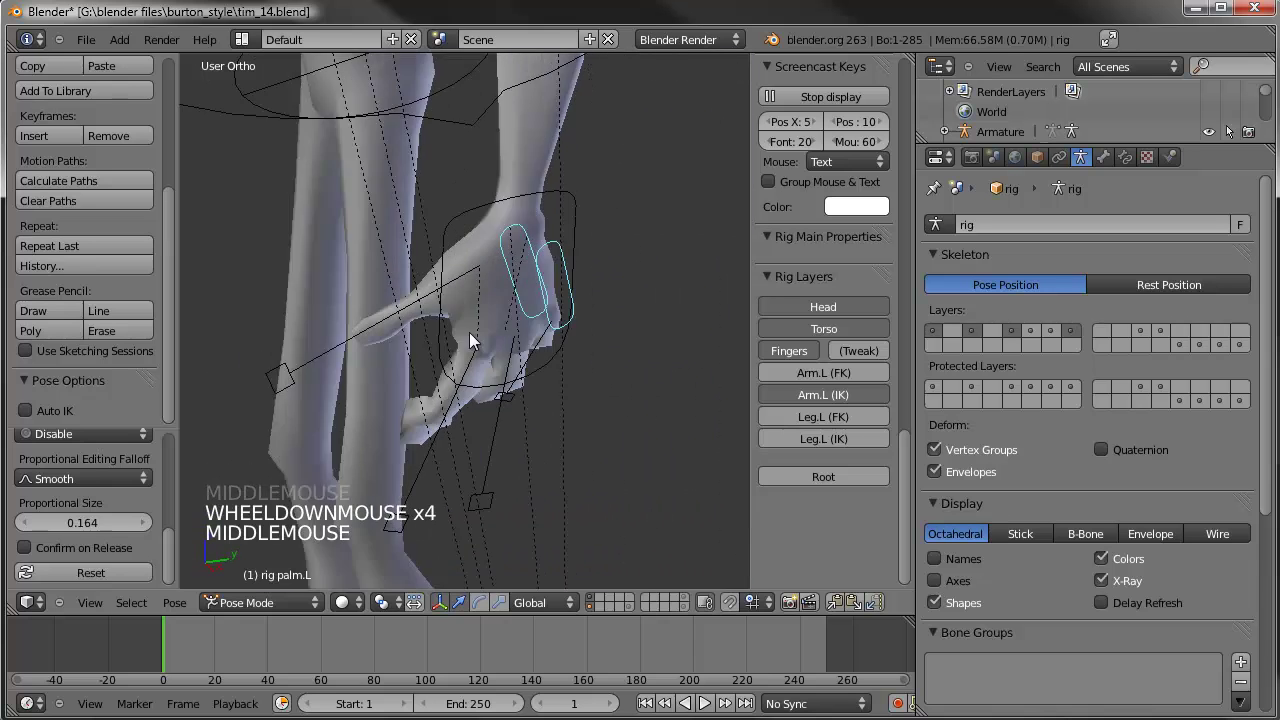
Step: Circle-select the left hand, palm and finger controls
middle_drag(469, 332, 609, 320)
scroll(609, 320, down, 1)
scroll(610, 313, down, 2)
key(a)
key(c)
click(488, 352)
right_click(483, 373)
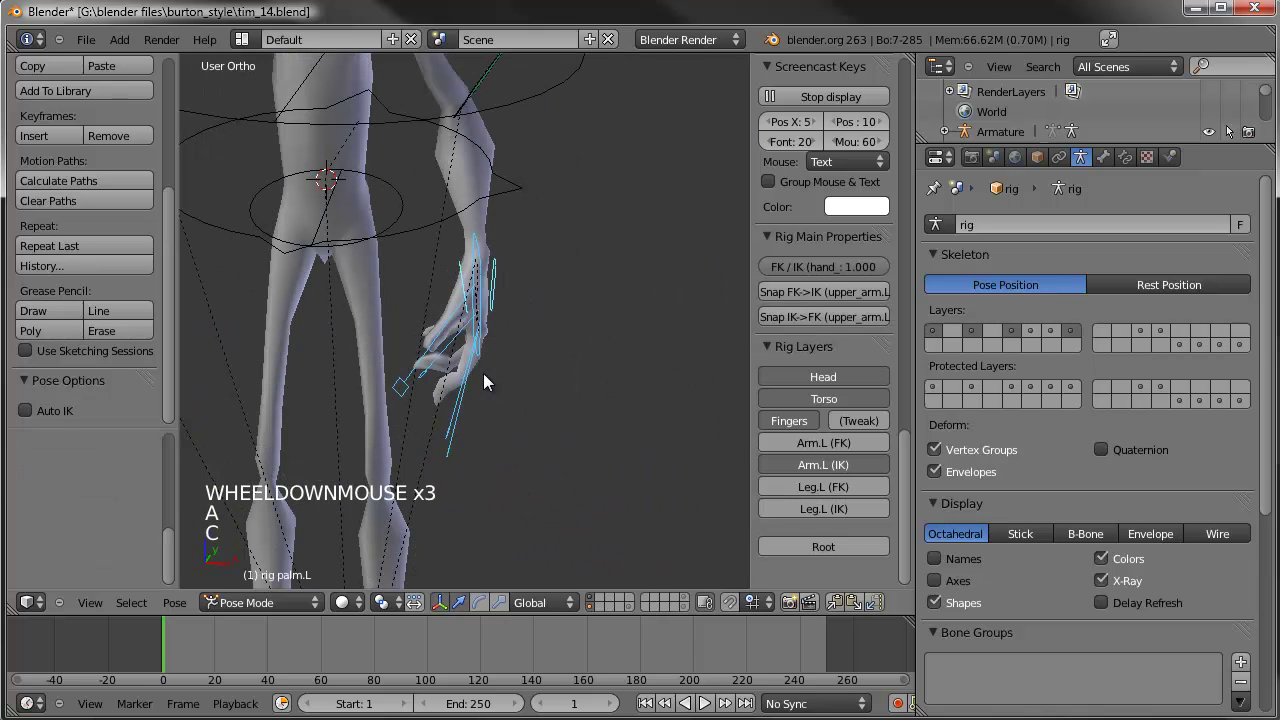
scroll(483, 373, down, 4)
shift+middle_drag(459, 354, 537, 379)
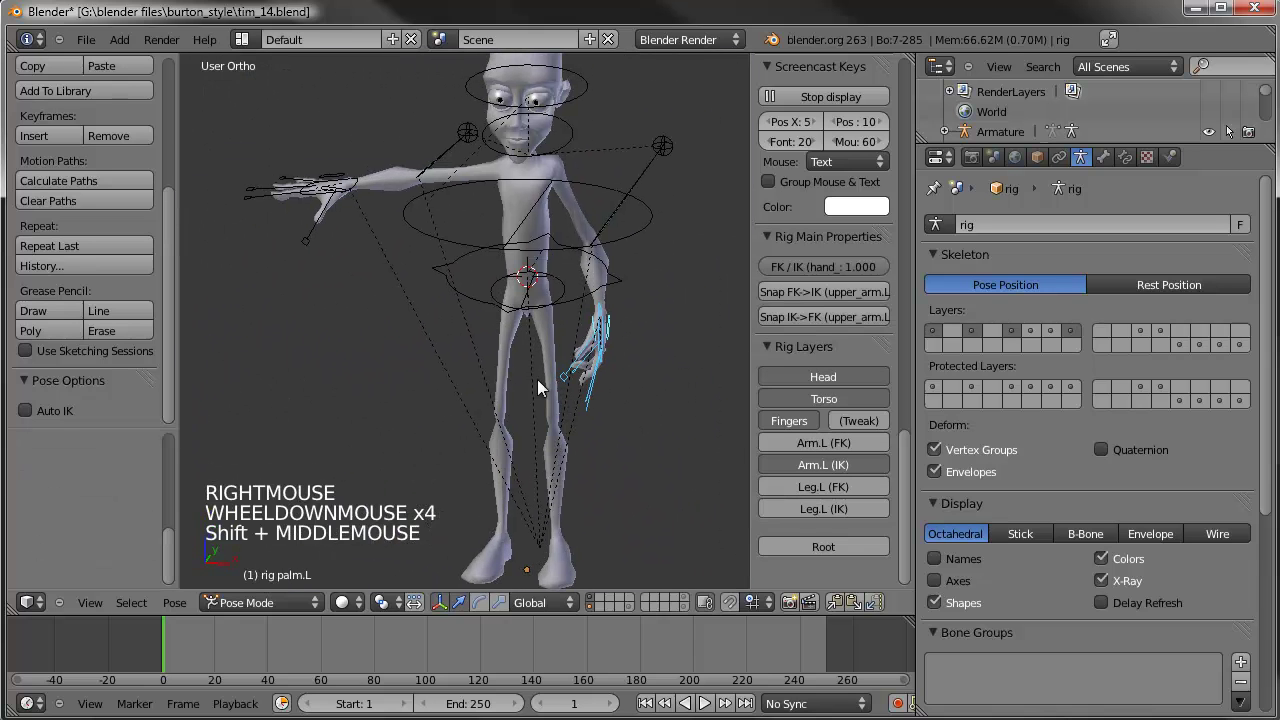
Step: Set the right hand IK control's FK/IK value to 1.000
right_click(353, 182)
drag(777, 309, 931, 309)
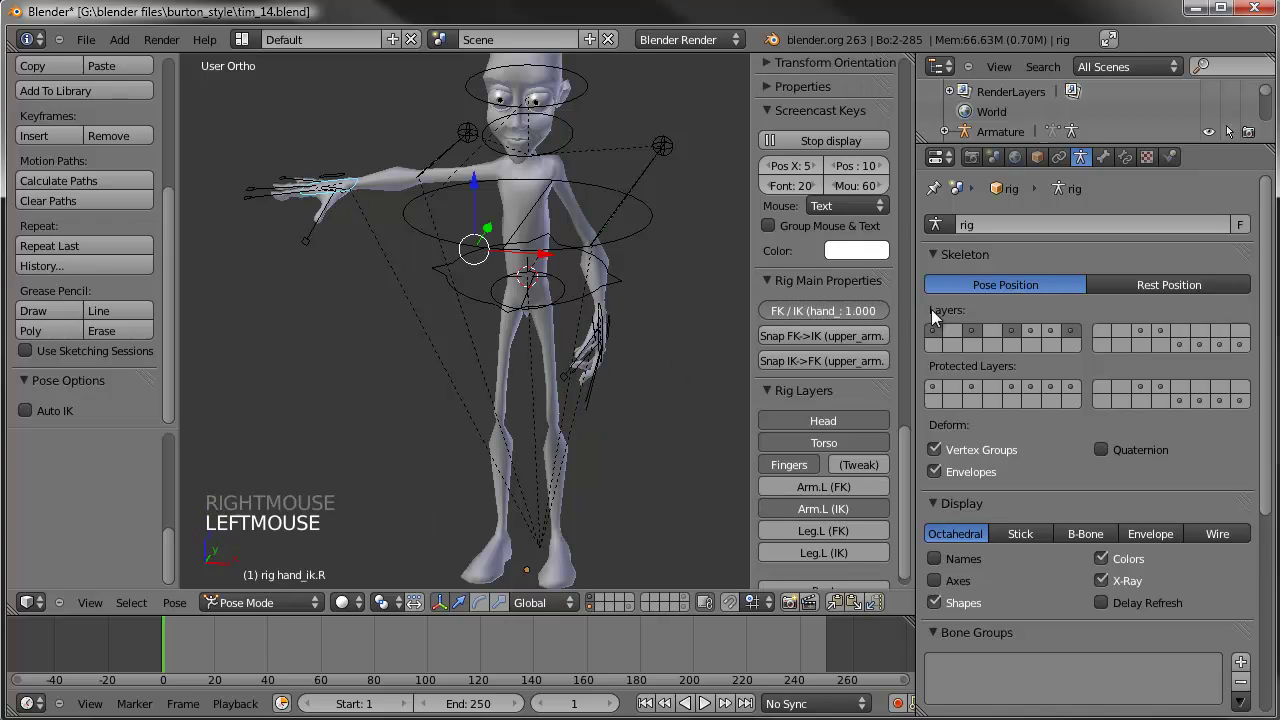
key(a)
key(a)
Step: Circle-select the left hand, palm and finger controls again, copy their pose and paste it mirrored onto the right hand
key(c)
right_click(603, 365)
key(a)
key(c)
click(621, 399)
right_click(623, 396)
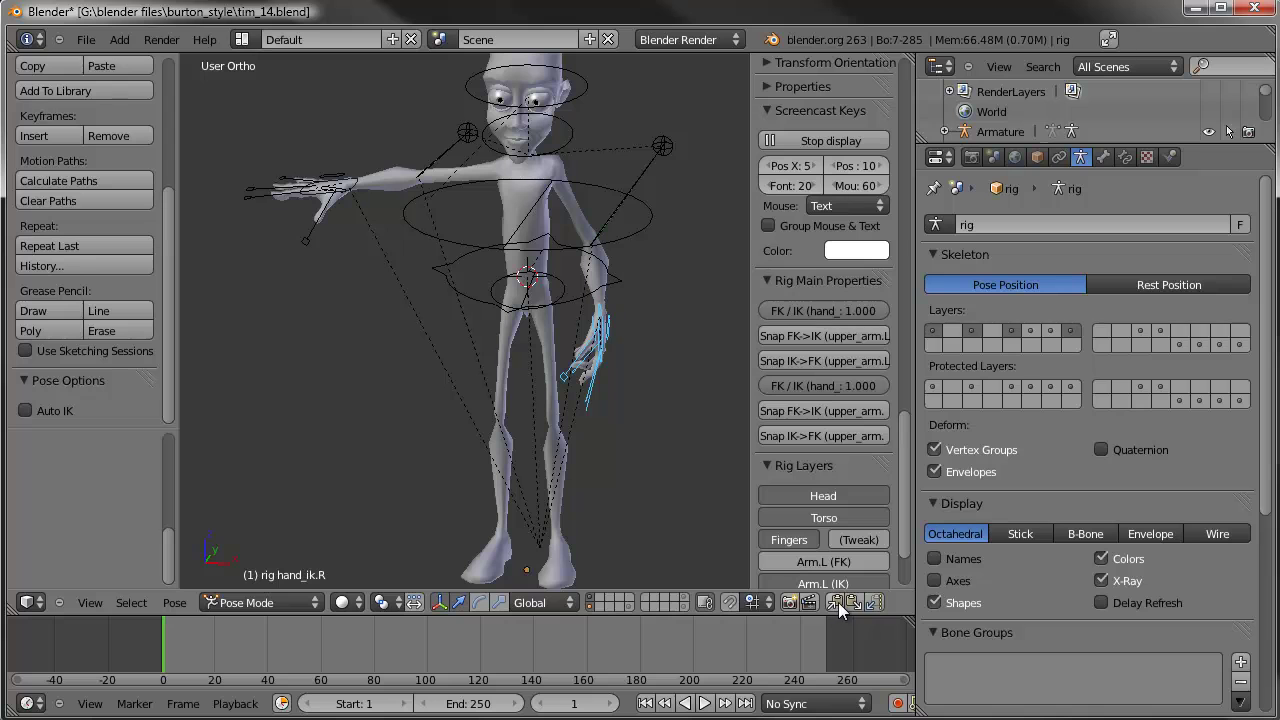
click(838, 602)
click(875, 605)
scroll(420, 365, down, 2)
scroll(440, 375, up, 1)
middle_drag(450, 382, 494, 364)
shift+middle_drag(515, 305, 507, 339)
middle_drag(560, 345, 450, 260)
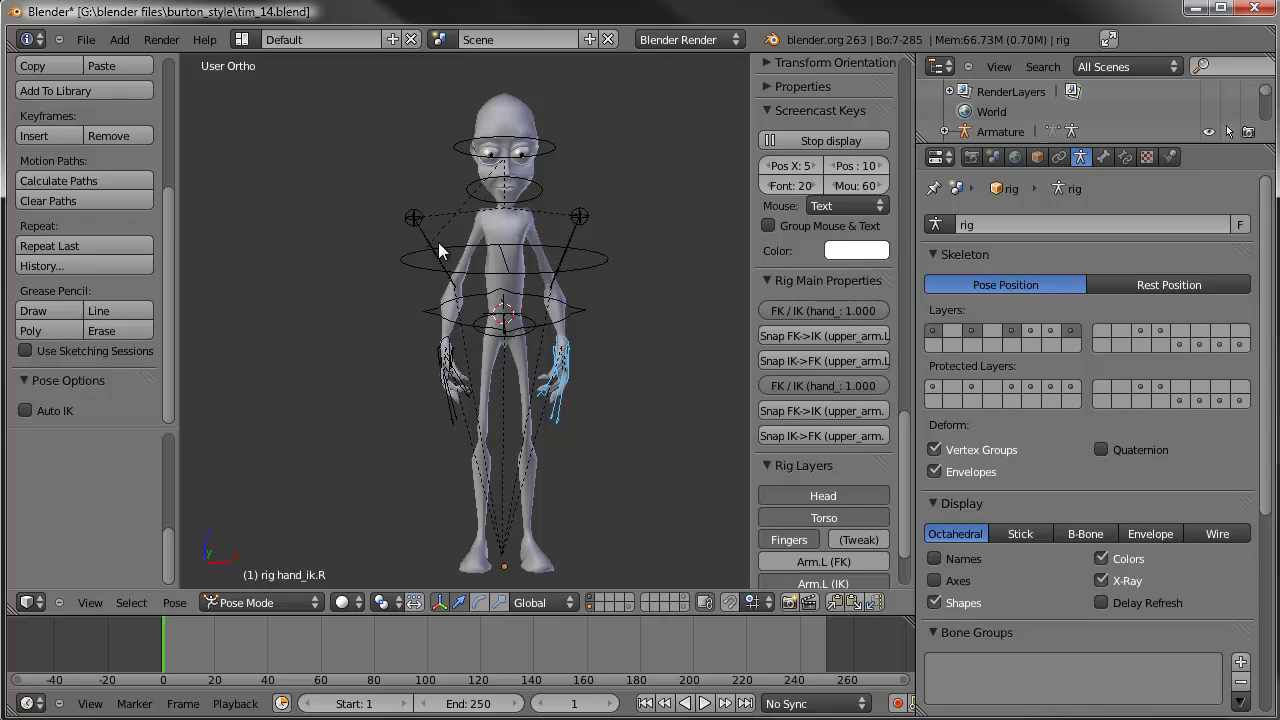
Step: Move and rotate the left hand IK control to test a new arm pose
mouse_move(565, 363)
middle_down()
mouse_move(464, 358)
mouse_move(554, 353)
middle_up()
key(g)
key(g)
click(580, 317)
key(r)
click(592, 233)
middle_drag(592, 233, 407, 247)
Step: Bring the left hand IK control up in front of the torso and rotate the palm upward
key(g)
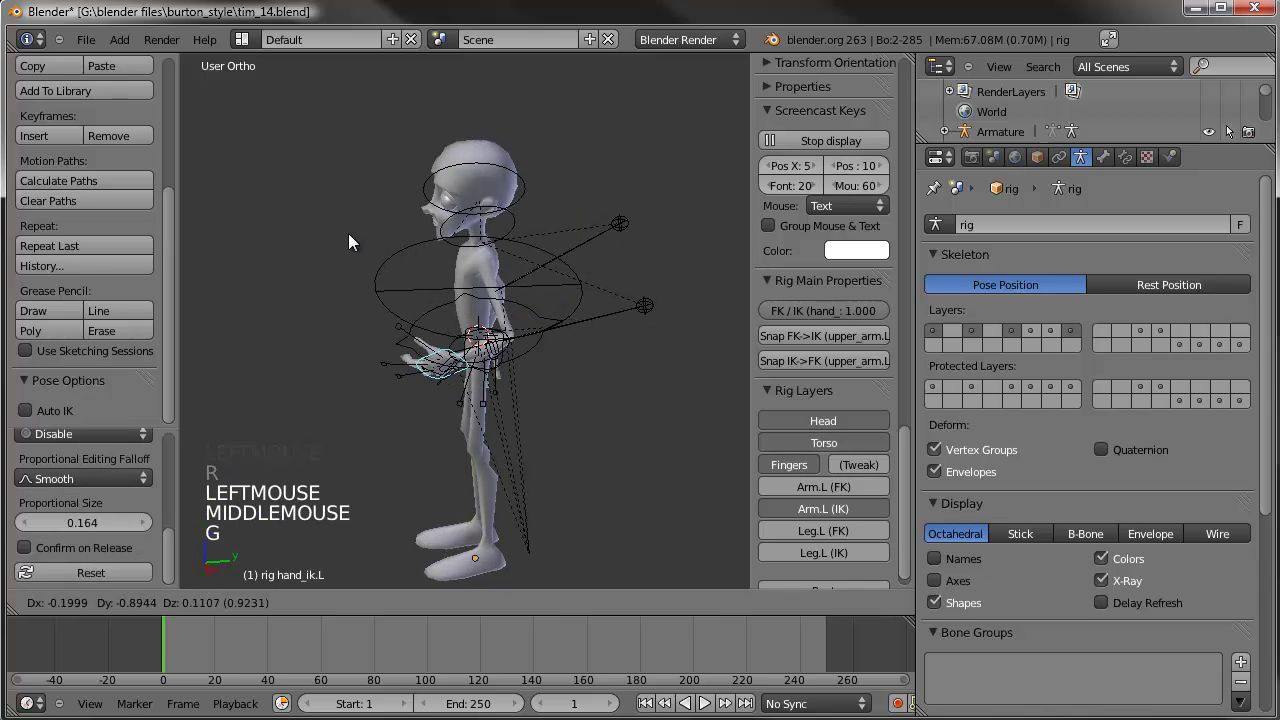
click(311, 198)
key(r)
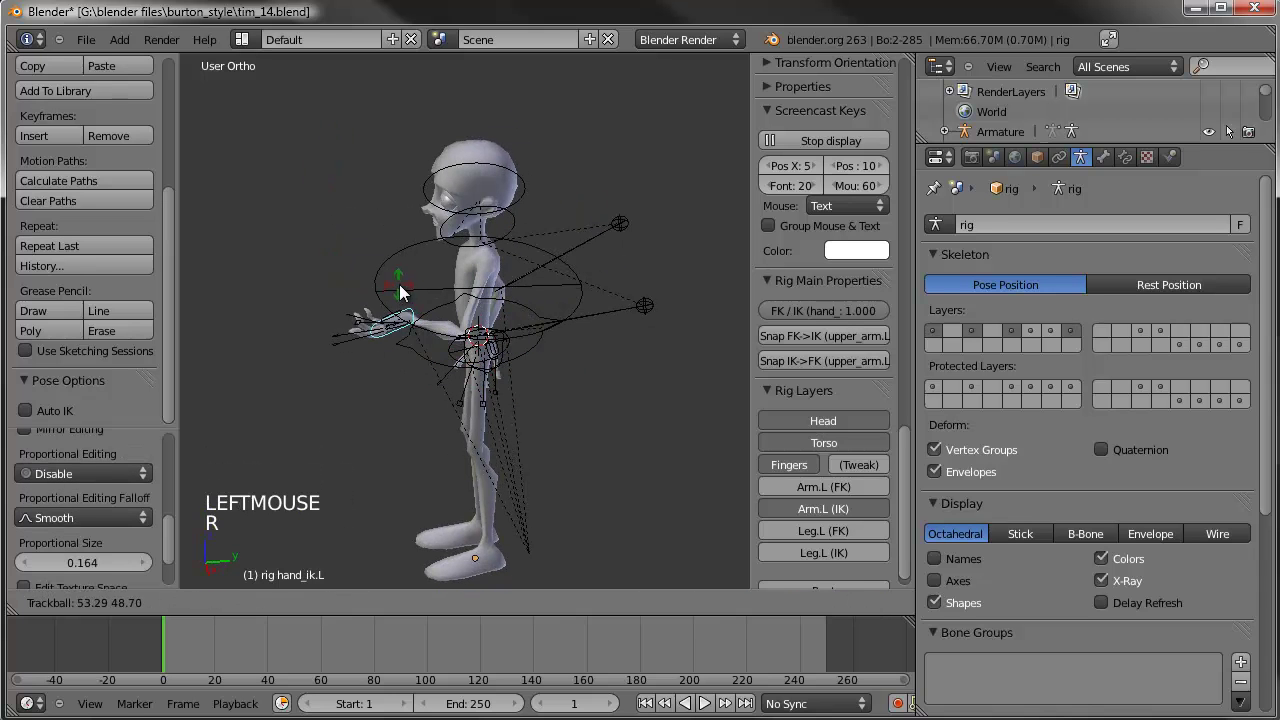
click(401, 286)
key(g)
click(379, 294)
middle_drag(378, 292, 572, 292)
key(g)
click(571, 280)
Step: Copy the raised left hand's pose and paste it mirrored onto the right hand
click(838, 602)
click(876, 603)
middle_drag(606, 372, 407, 332)
Step: Undo the mirrored paste and the test movements of the left hand
key(ctrl+z)
key(ctrl+z)
key(ctrl+z)
key(ctrl+z)
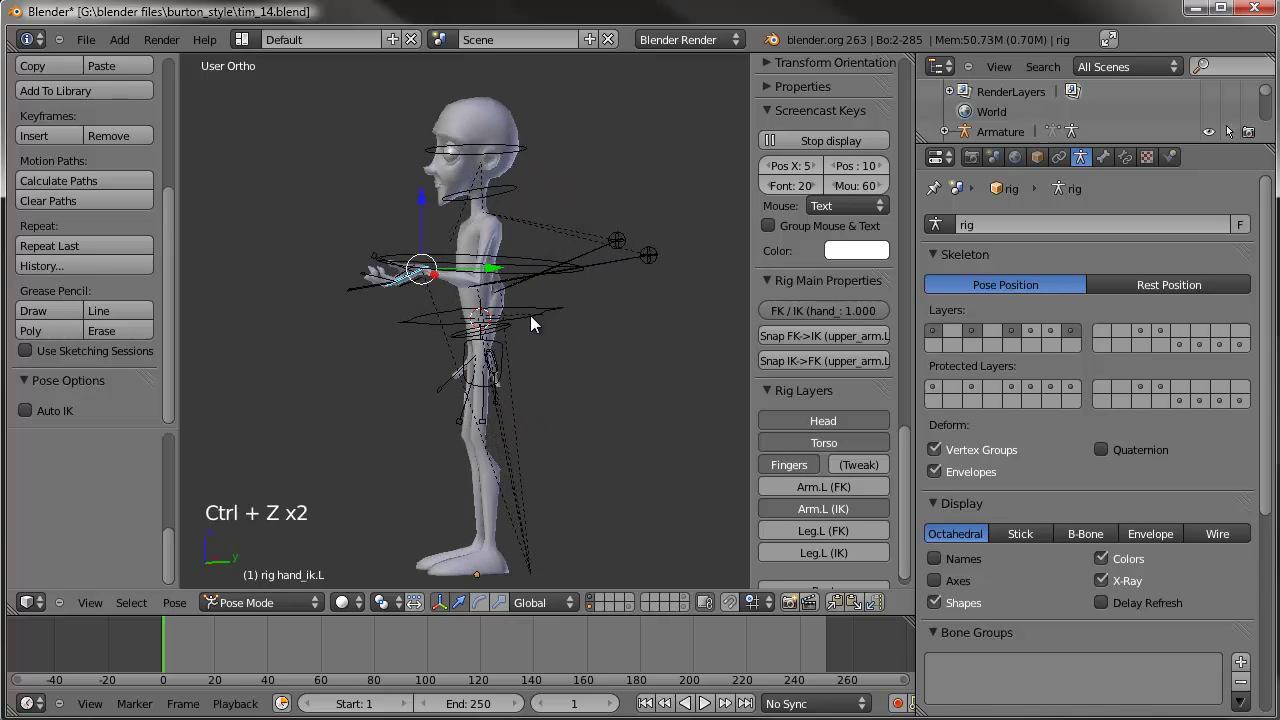
key(ctrl+z)
key(ctrl+z)
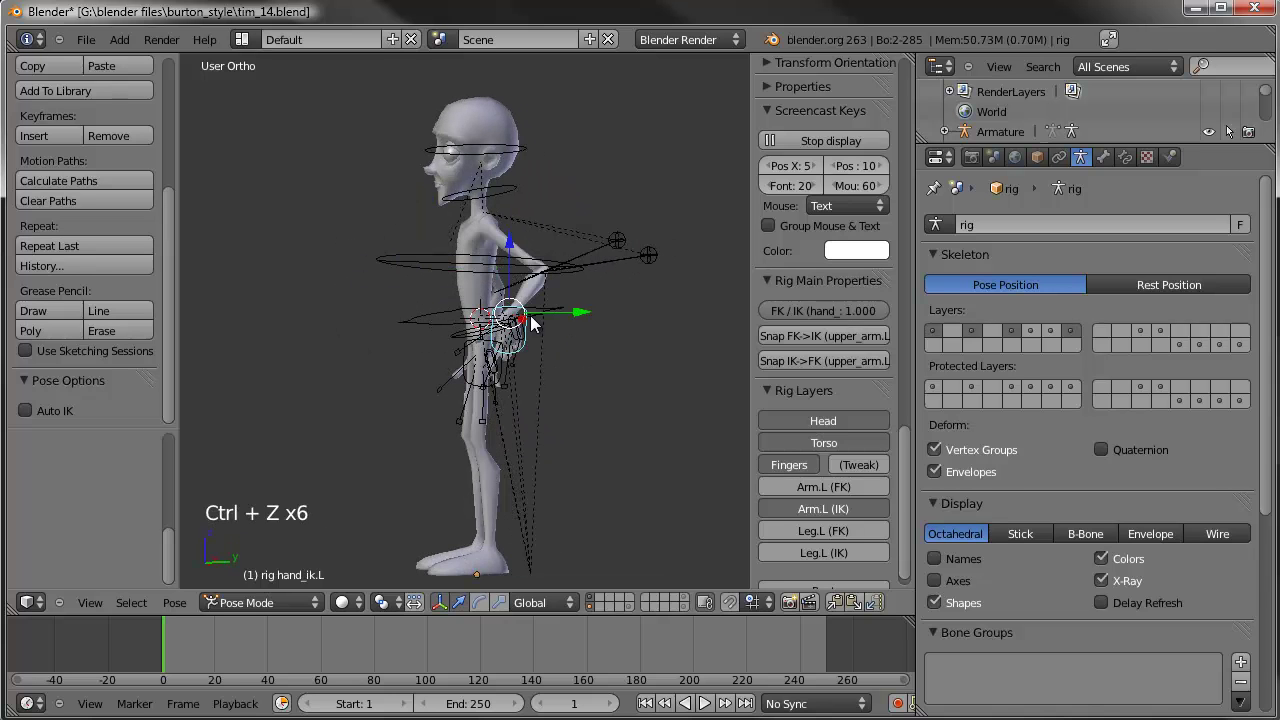
key(ctrl+z)
middle_drag(429, 323, 579, 167)
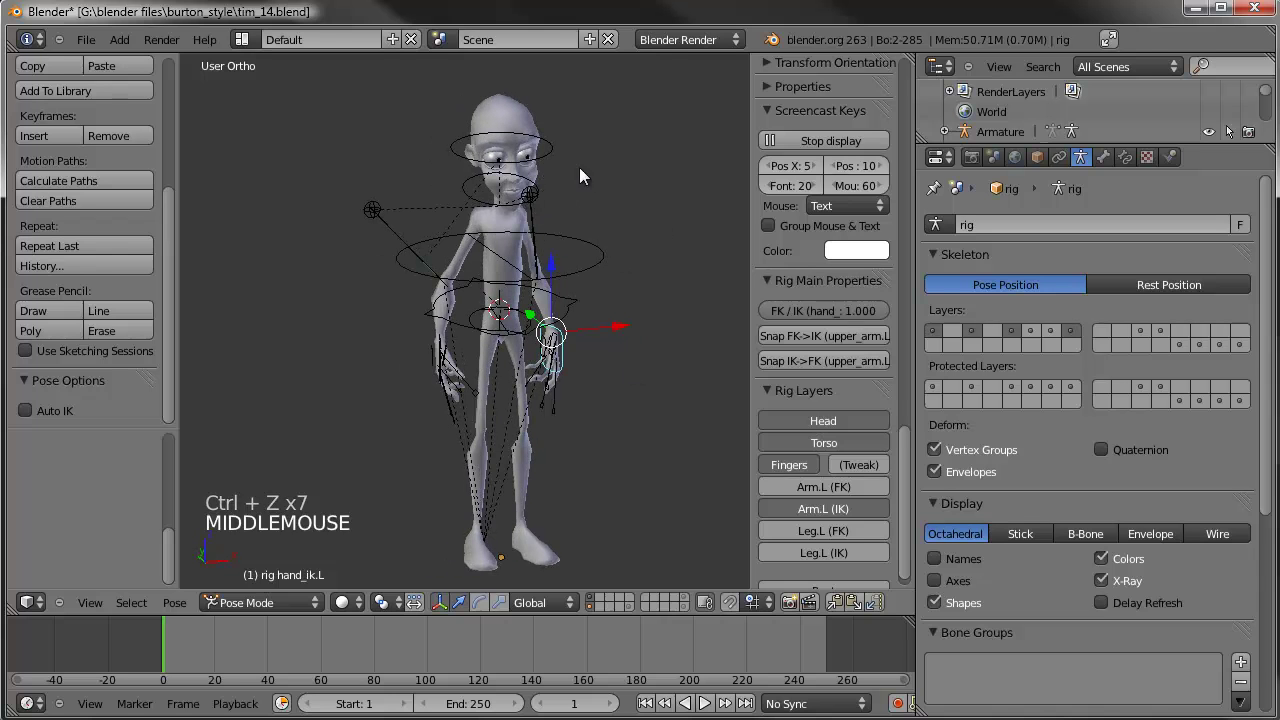
Step: Rotate the head control freely so the face looks forward instead of down
right_click(579, 172)
key(r)
key(r)
click(549, 174)
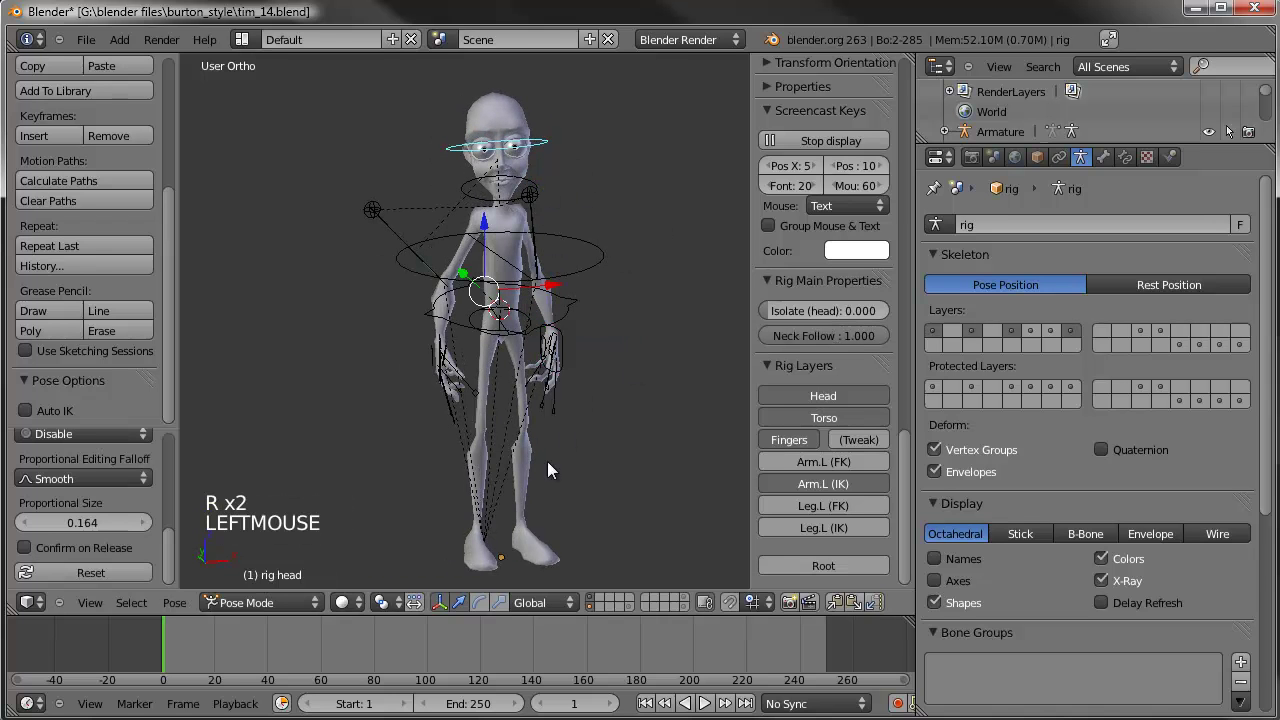
Step: Show the leg IK controls and set the FK/IK value of both foot controls to 1.000
click(850, 529)
right_click(565, 530)
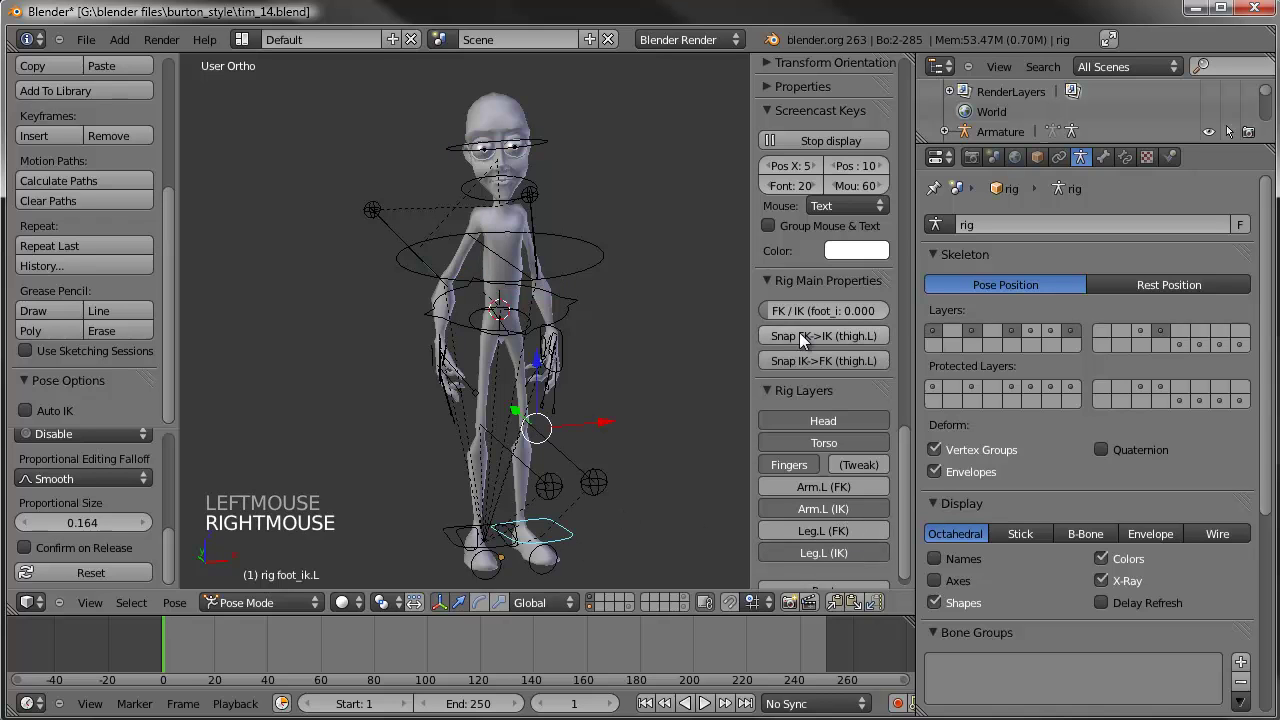
click(928, 322)
right_click(470, 535)
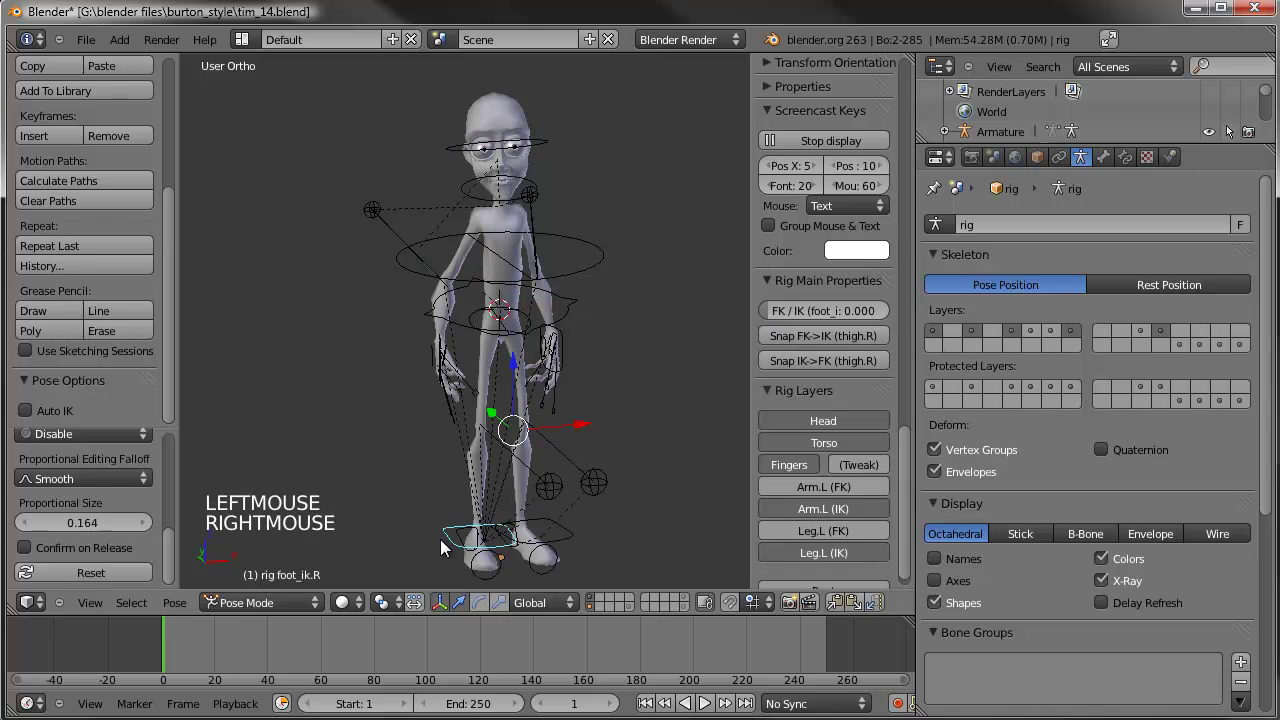
click(925, 318)
Step: Try moving the right foot IK control upward and the torso control downward to test the leg IK
key(g)
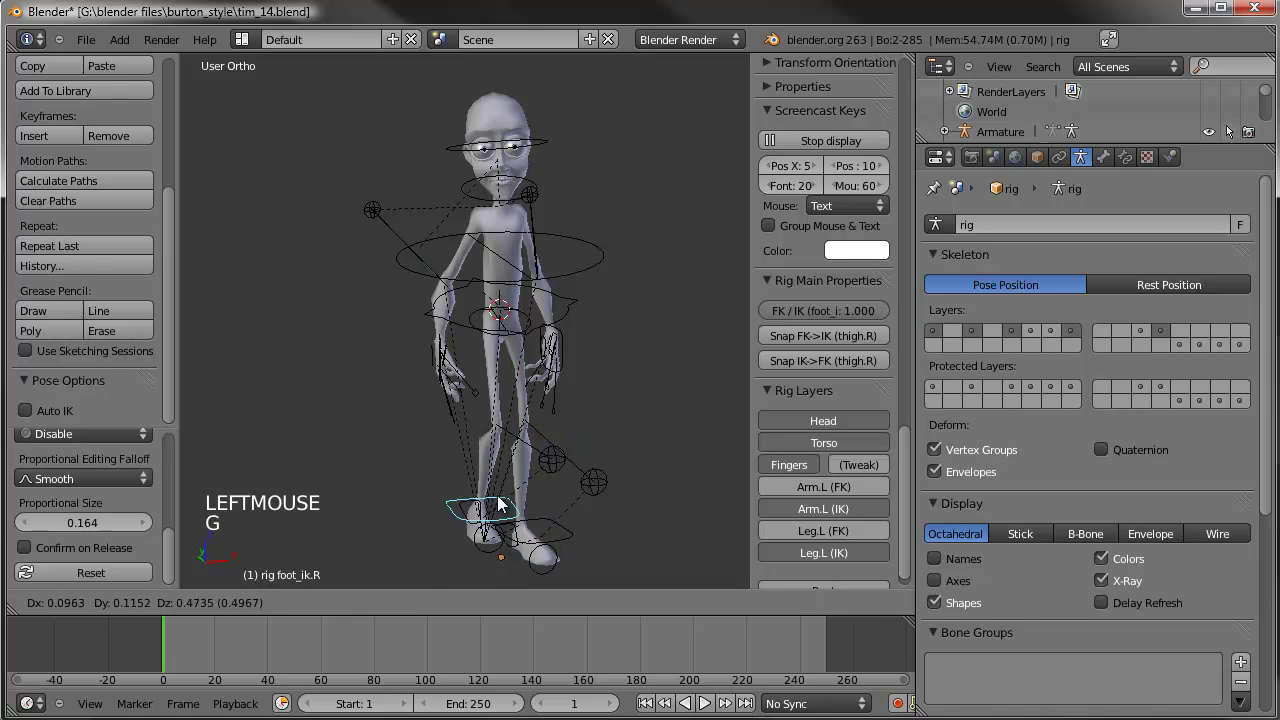
right_click(527, 340)
right_click(527, 340)
key(g)
key(g)
key(g)
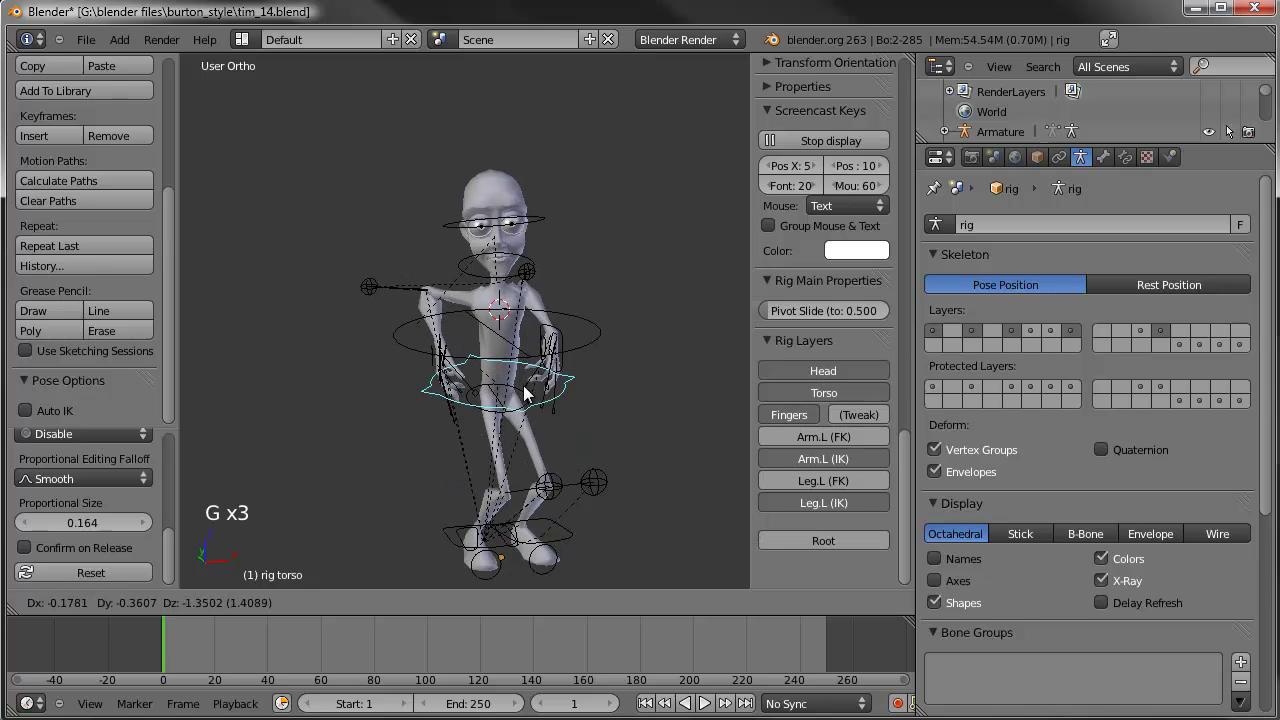
right_click(417, 356)
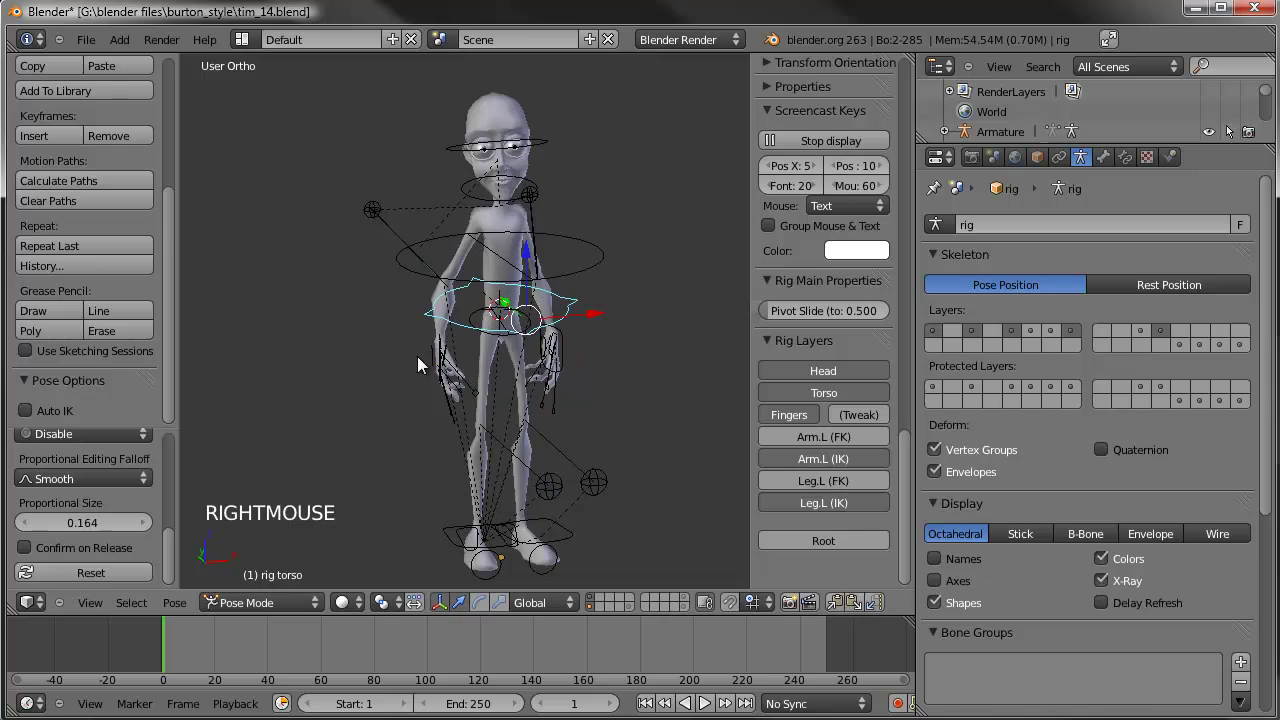
Step: Select both upper arm pole controls and move them down behind the character
middle_drag(417, 356, 604, 357)
right_click(300, 266)
shift+right_click(290, 218)
key(g)
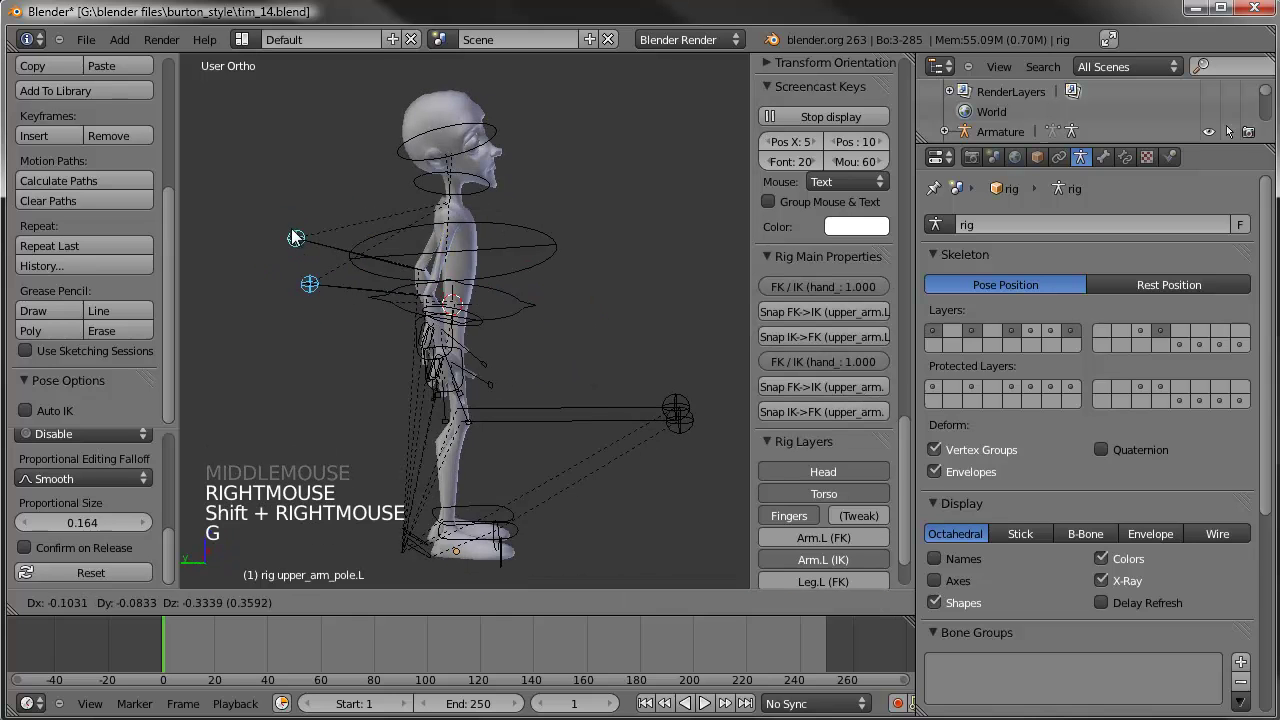
click(285, 254)
Step: Lower the torso control so the character crouches with bent knees
middle_drag(388, 303, 512, 258)
right_click(514, 330)
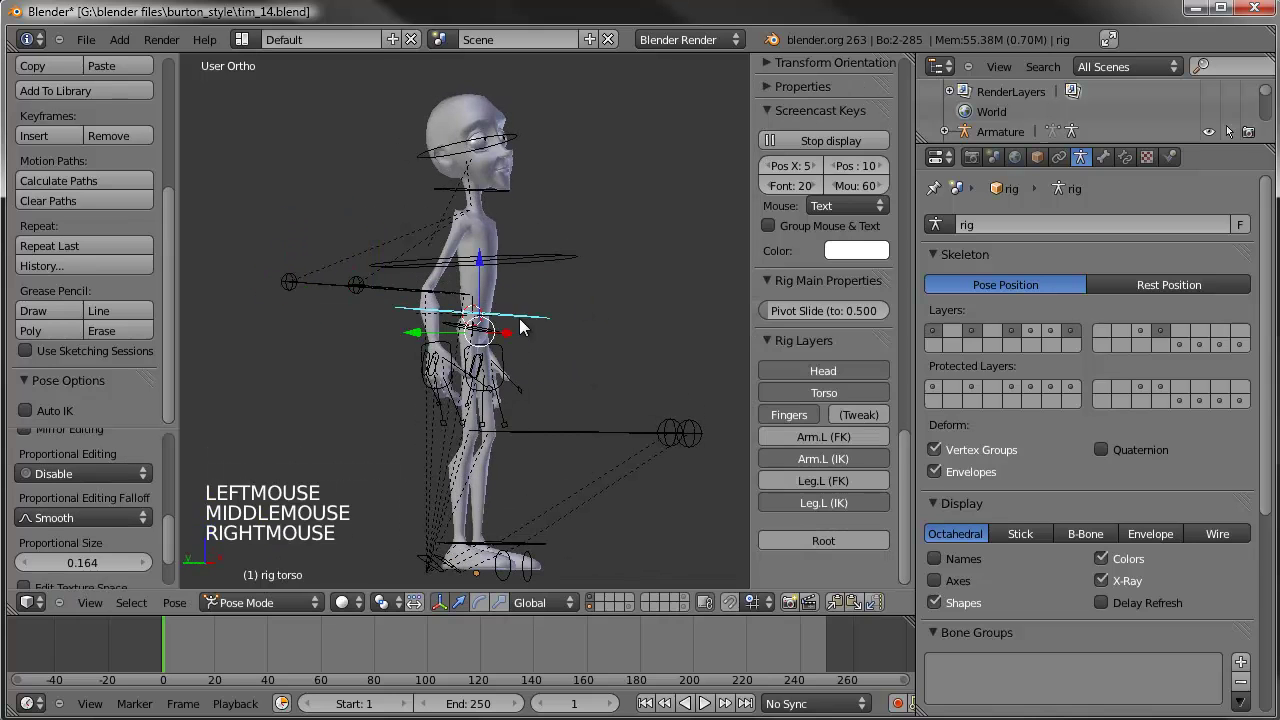
key(g)
key(g)
click(527, 394)
middle_drag(527, 394, 441, 480)
key(g)
click(525, 394)
Step: Try moving the right upper arm pole control to test how the elbow follows
right_click(360, 274)
key(g)
key(g)
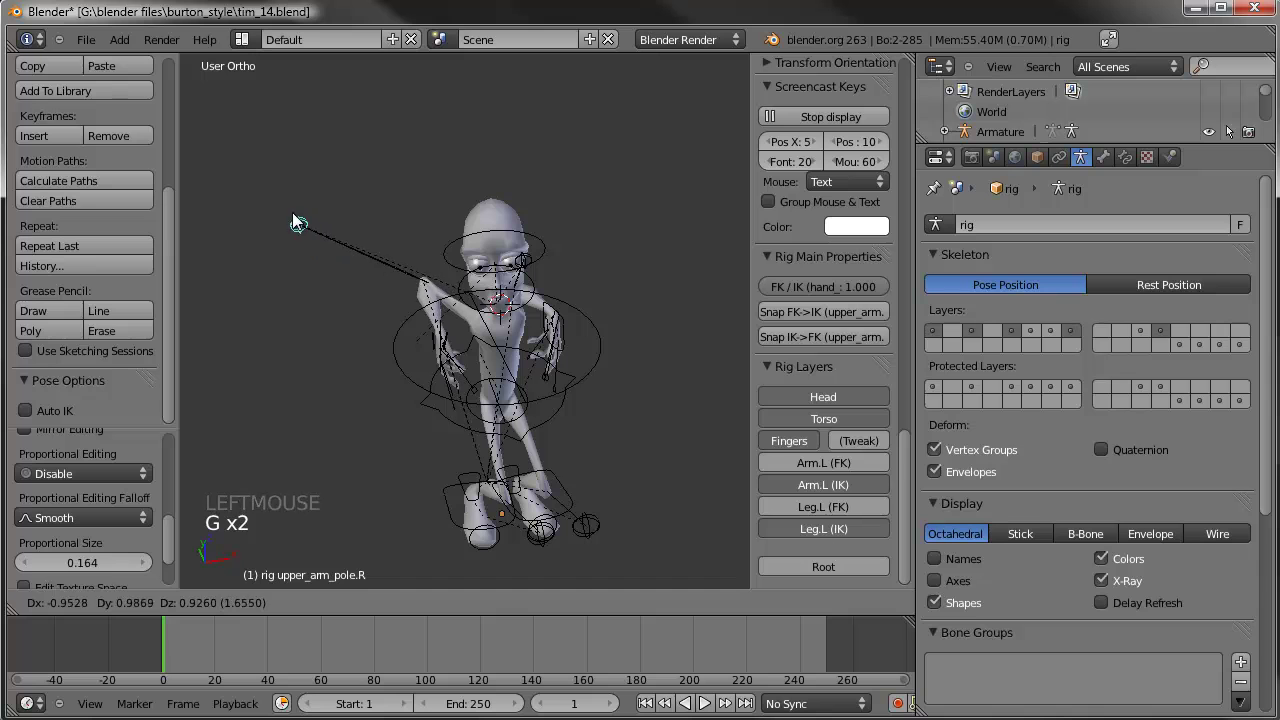
right_click(492, 395)
middle_drag(492, 395, 558, 366)
Step: Clear the location of the ribs and torso controls to return the body to its standing position
key(a)
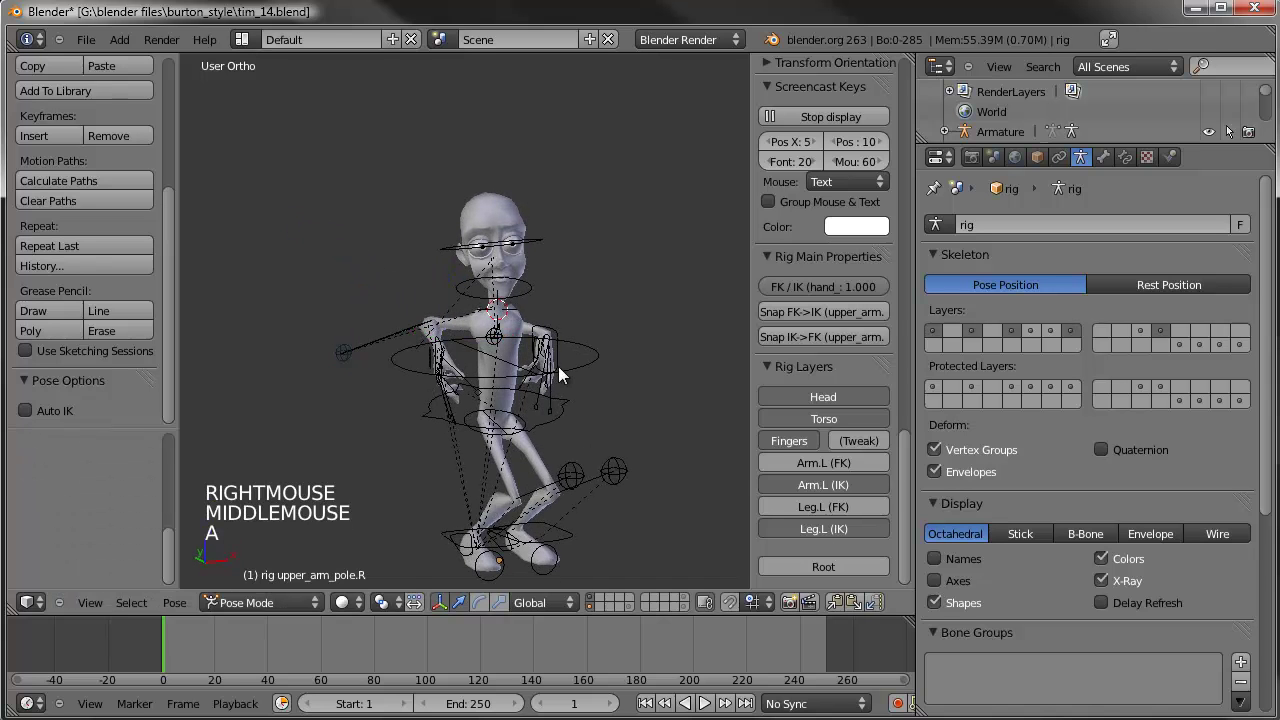
key(a)
key(a)
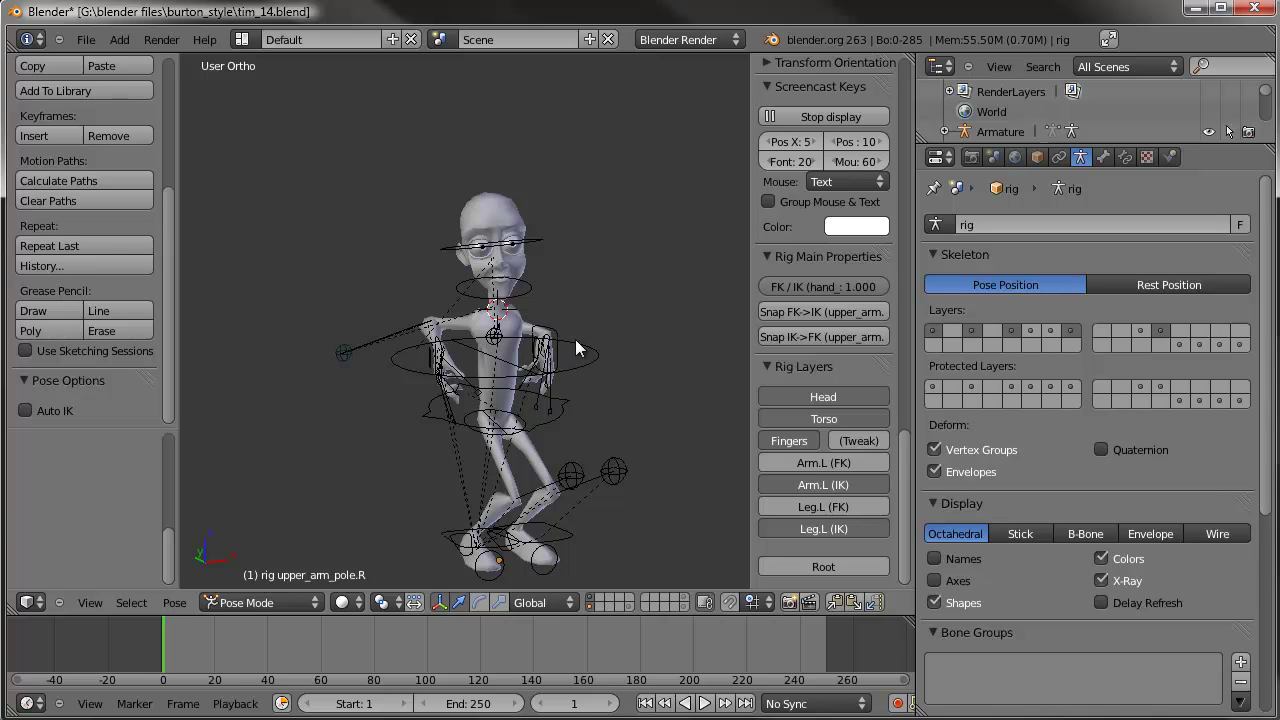
right_click(588, 355)
key(alt+g)
right_click(576, 425)
key(alt+g)
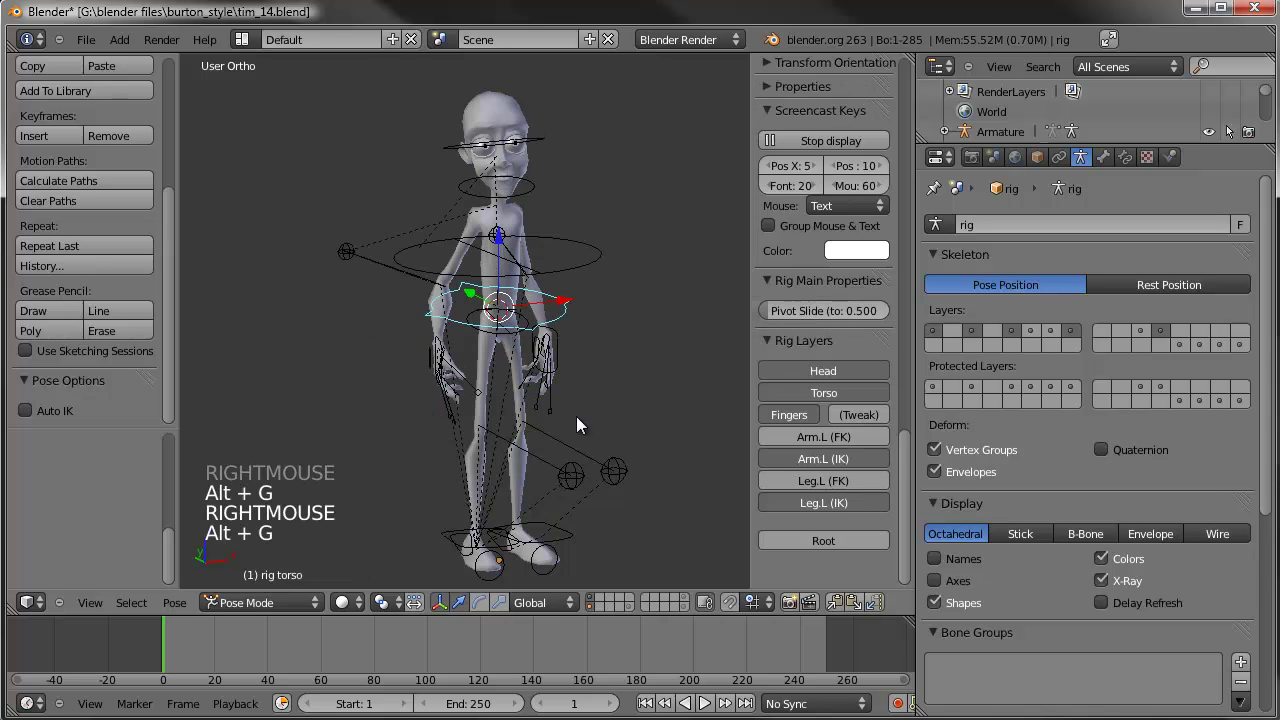
Step: Clear the location of both upper arm pole controls and deselect all bones
middle_drag(586, 441, 395, 297)
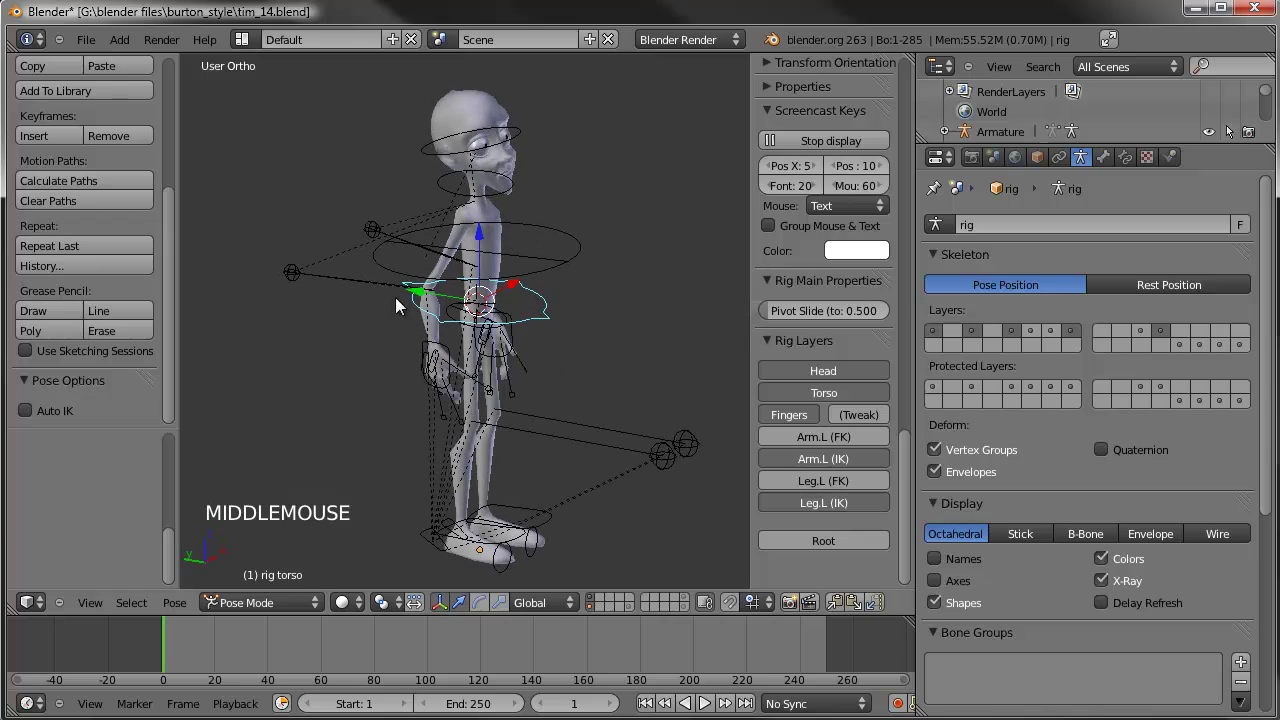
right_click(279, 275)
shift+right_click(288, 272)
key(alt+g)
key(a)
middle_drag(284, 274, 487, 298)
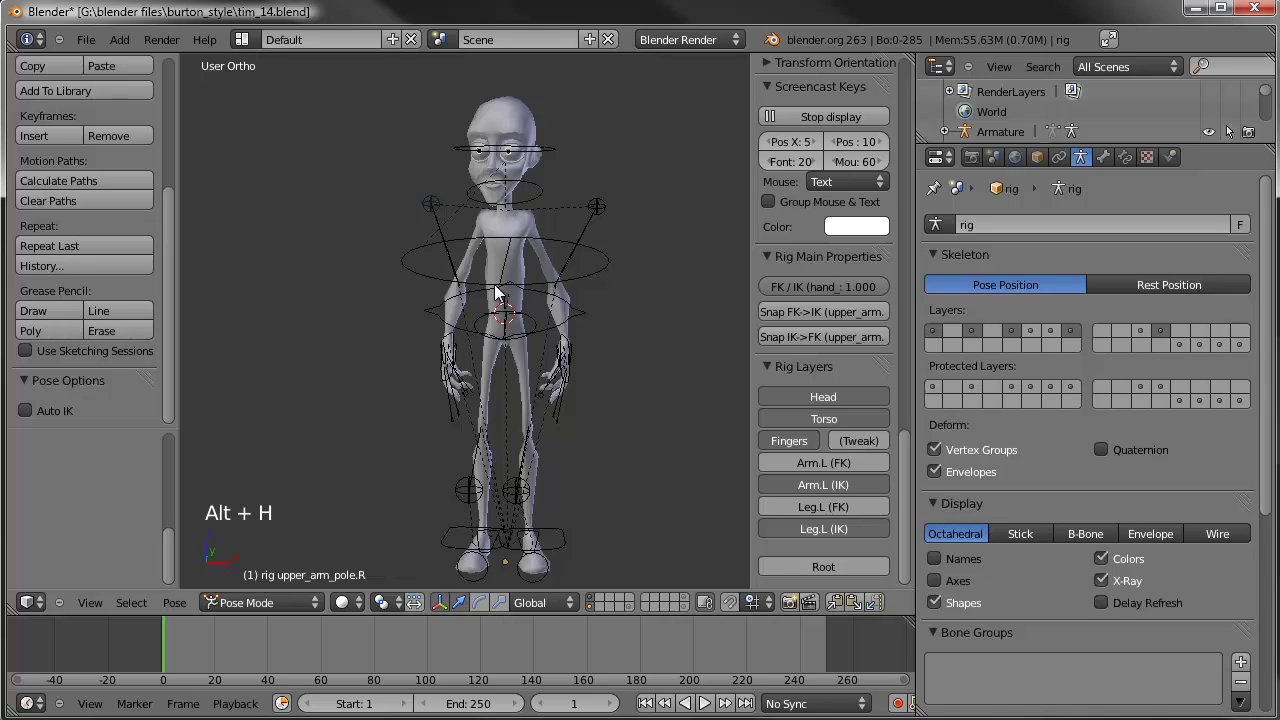
Step: Select the Tim_mesh body in Object Mode, unhide all the clothing objects and deselect everything
right_click(532, 214)
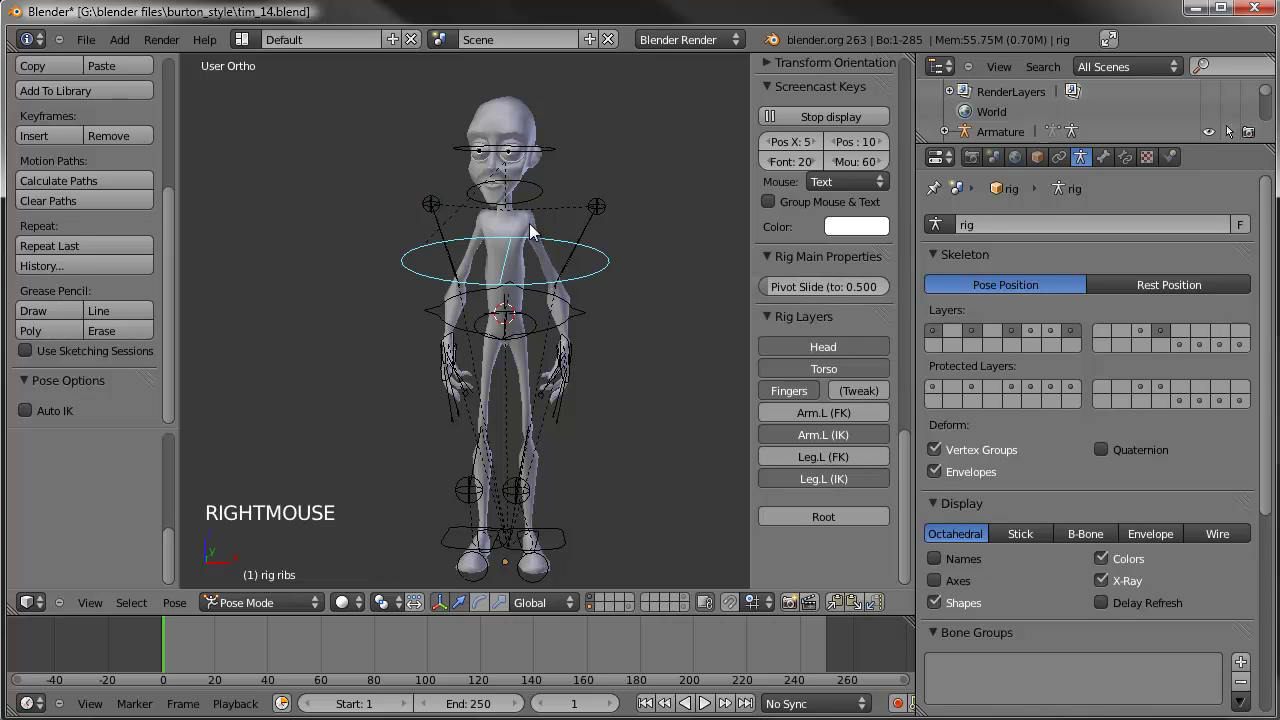
right_click(535, 223)
key(alt+h)
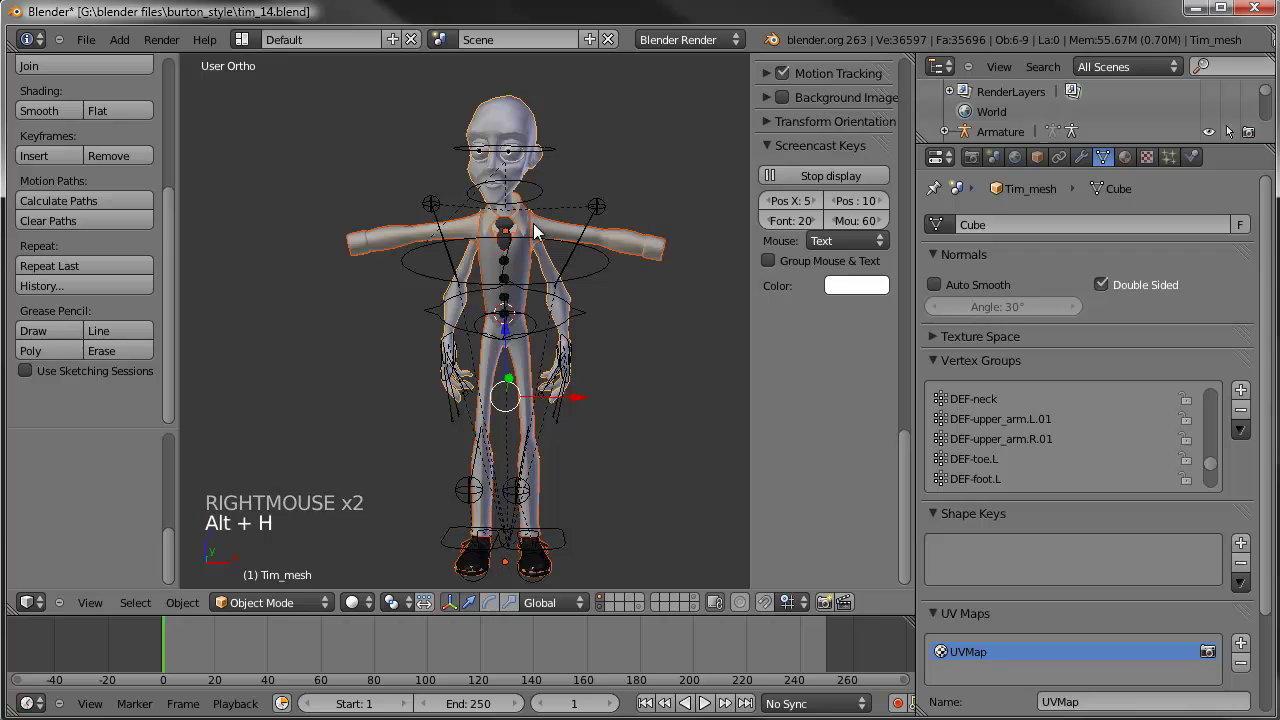
scroll(533, 224, up, 2)
key(a)
shift+middle_drag(535, 226, 541, 266)
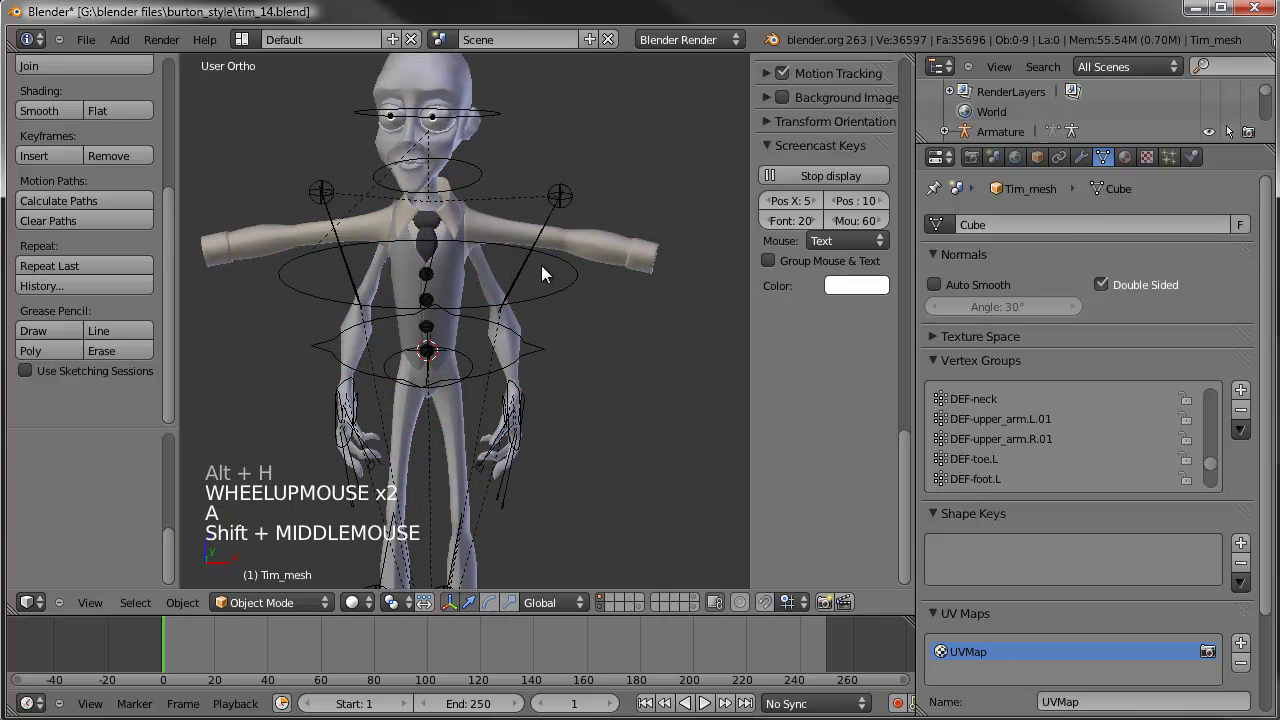
Step: Parent the Tim_shirt object to the rig using Armature Deform With Automatic Weights
right_click(634, 250)
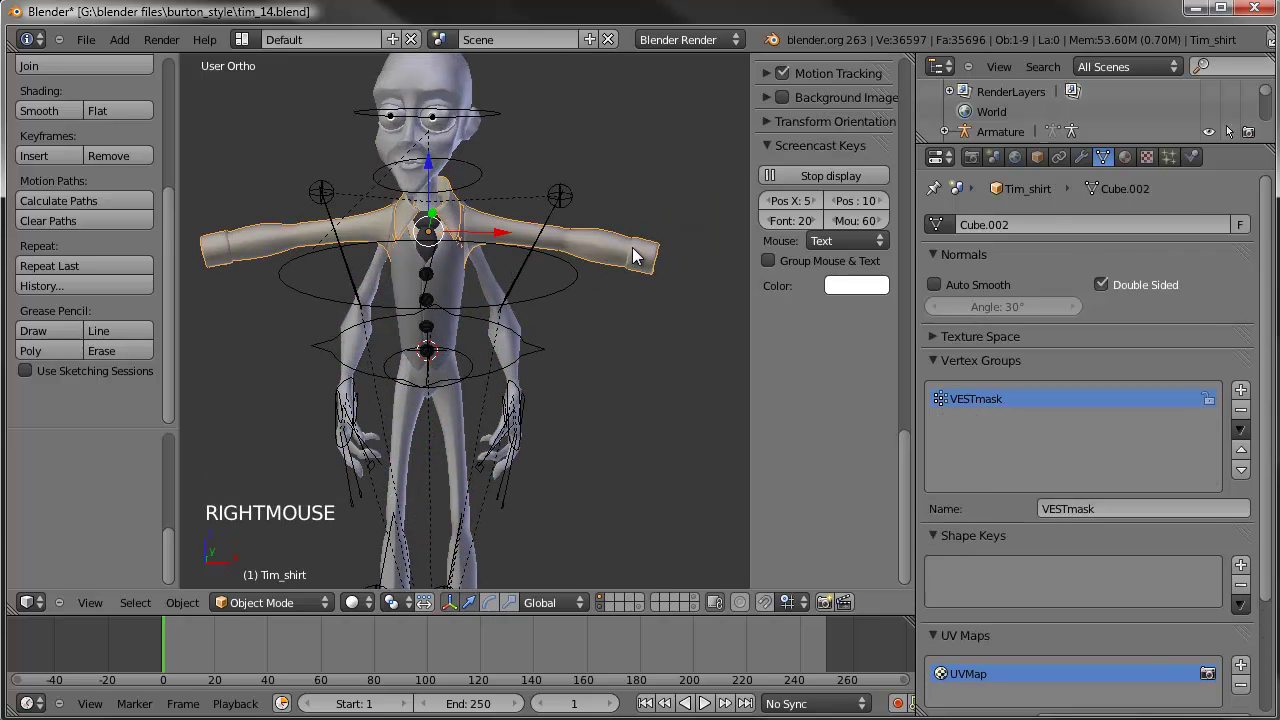
shift+right_click(558, 306)
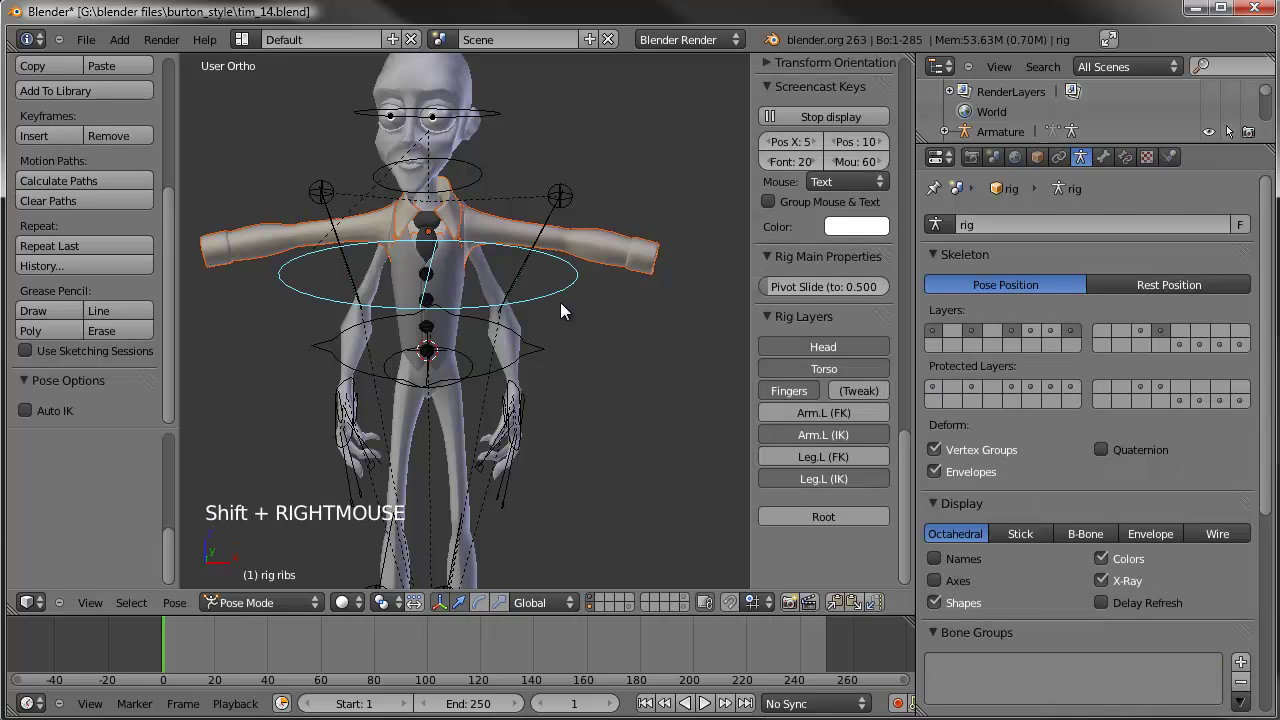
key(ctrl+p)
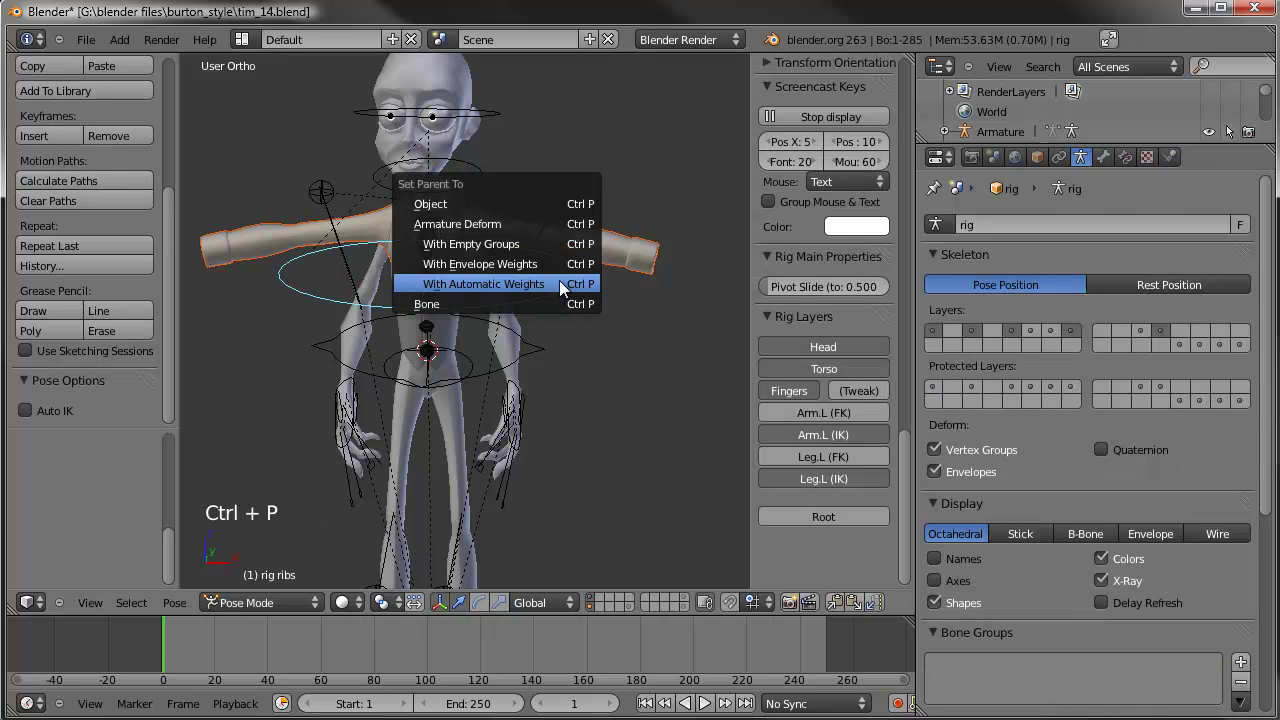
click(559, 283)
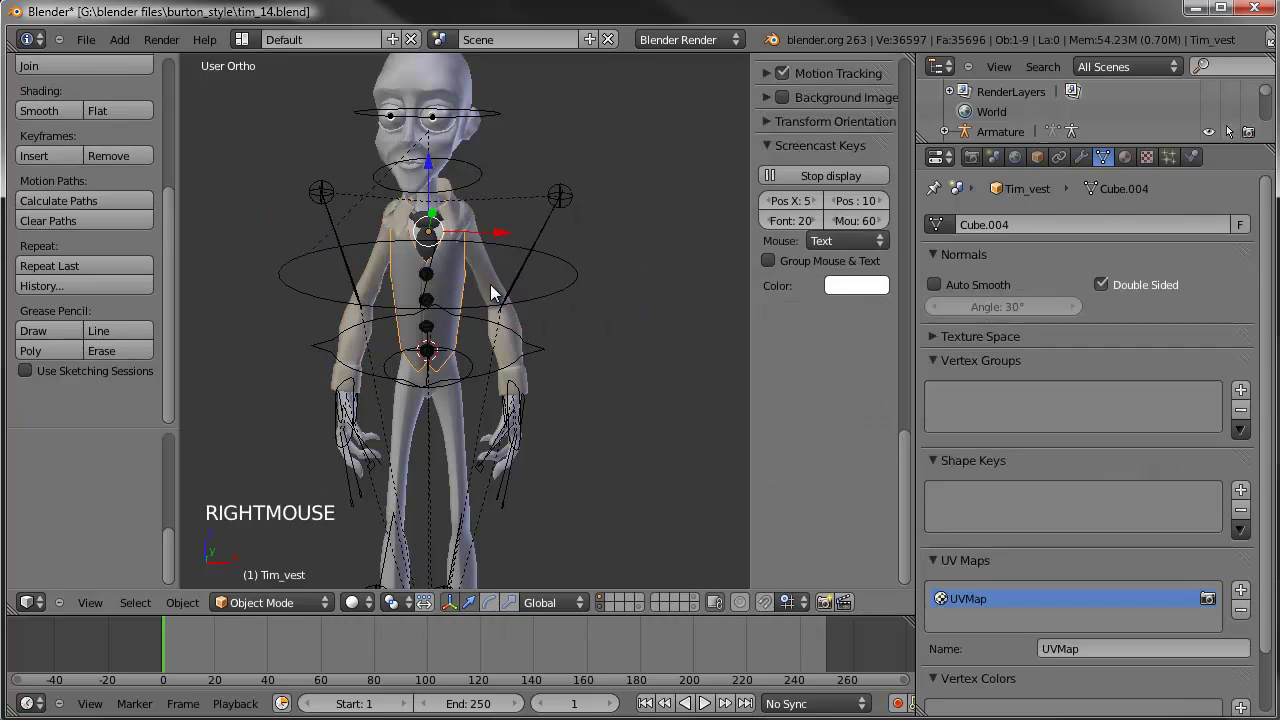
Step: Parent the Tim_vest object to the rig using Armature Deform With Automatic Weights
shift+right_click(560, 275)
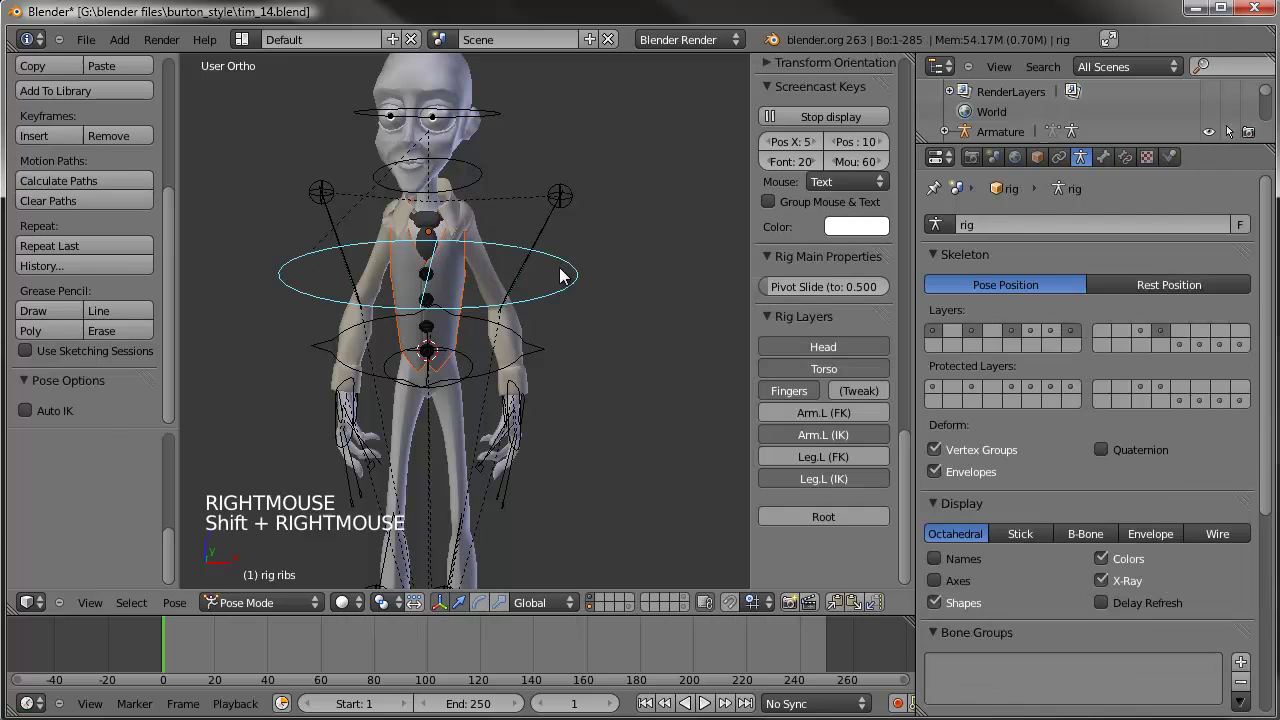
key(ctrl+p)
click(559, 272)
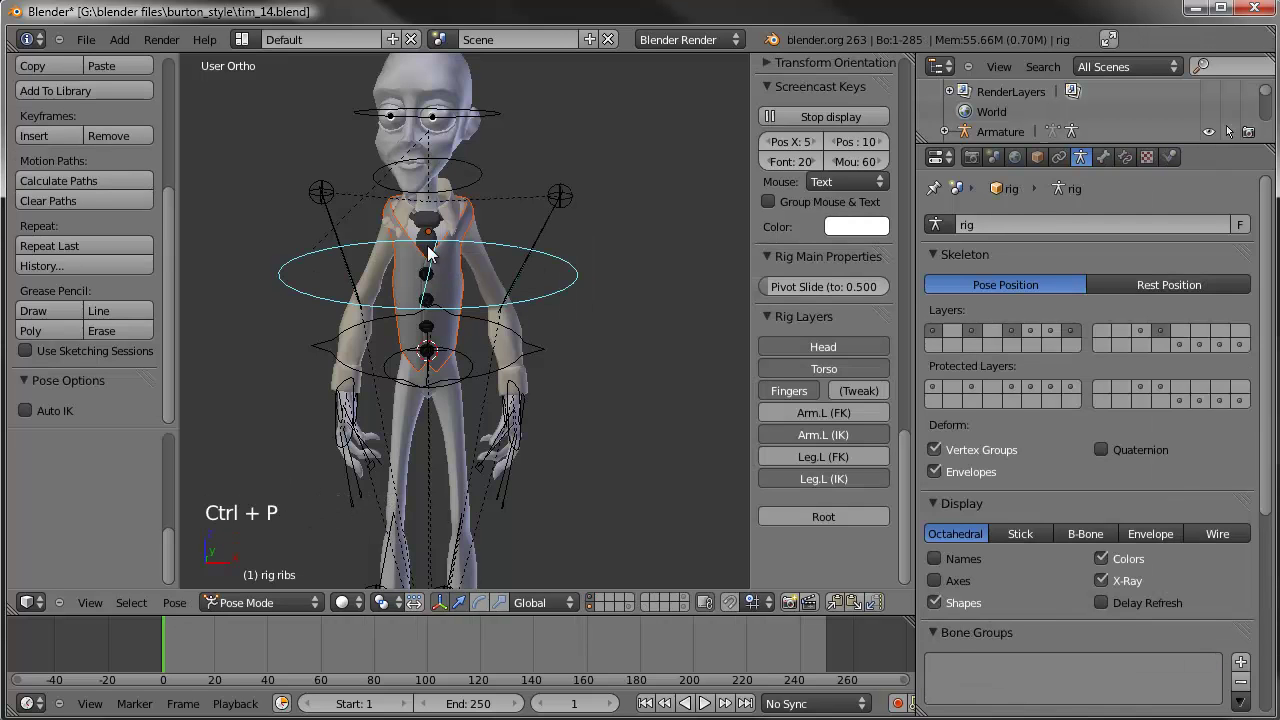
Step: Bind the necktie object to the rig using Armature Deform With Automatic Weights
right_click(428, 232)
shift+right_click(560, 278)
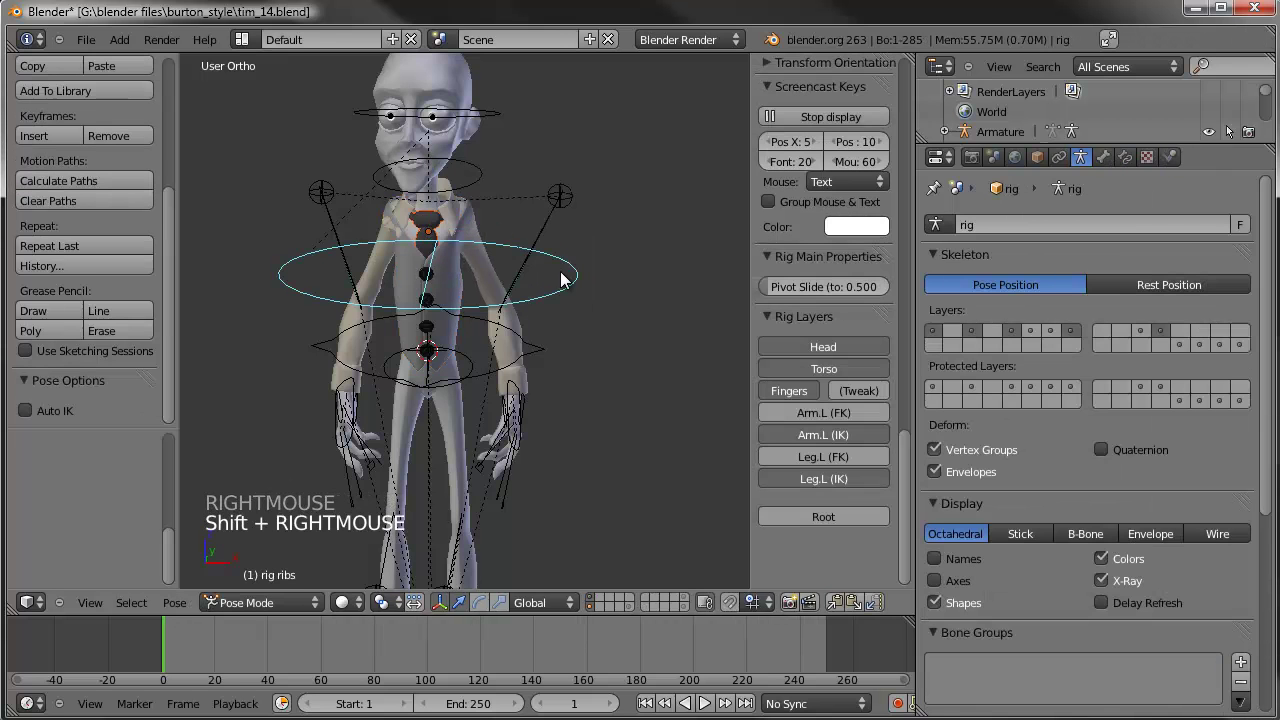
key(ctrl+p)
click(560, 271)
Step: Parent the Tim_pants_mesh object to the rig with automatic weights
right_click(476, 417)
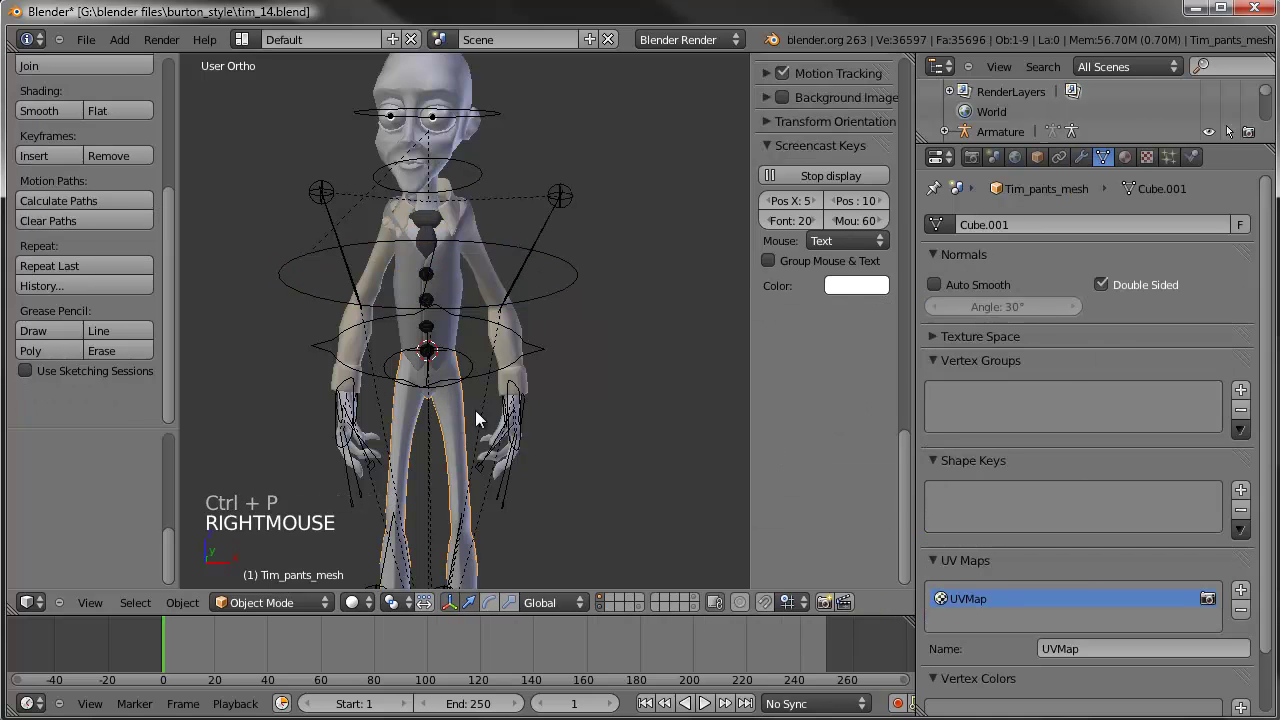
right_click(537, 352)
shift+right_click(537, 352)
key(ctrl+p)
click(538, 352)
Step: Parent the Tim_shoes object to the rig through the left foot control with automatic weights
mouse_move(518, 380)
shift+middle_down()
mouse_move(482, 403)
mouse_move(540, 383)
shift+middle_up()
right_click(476, 408)
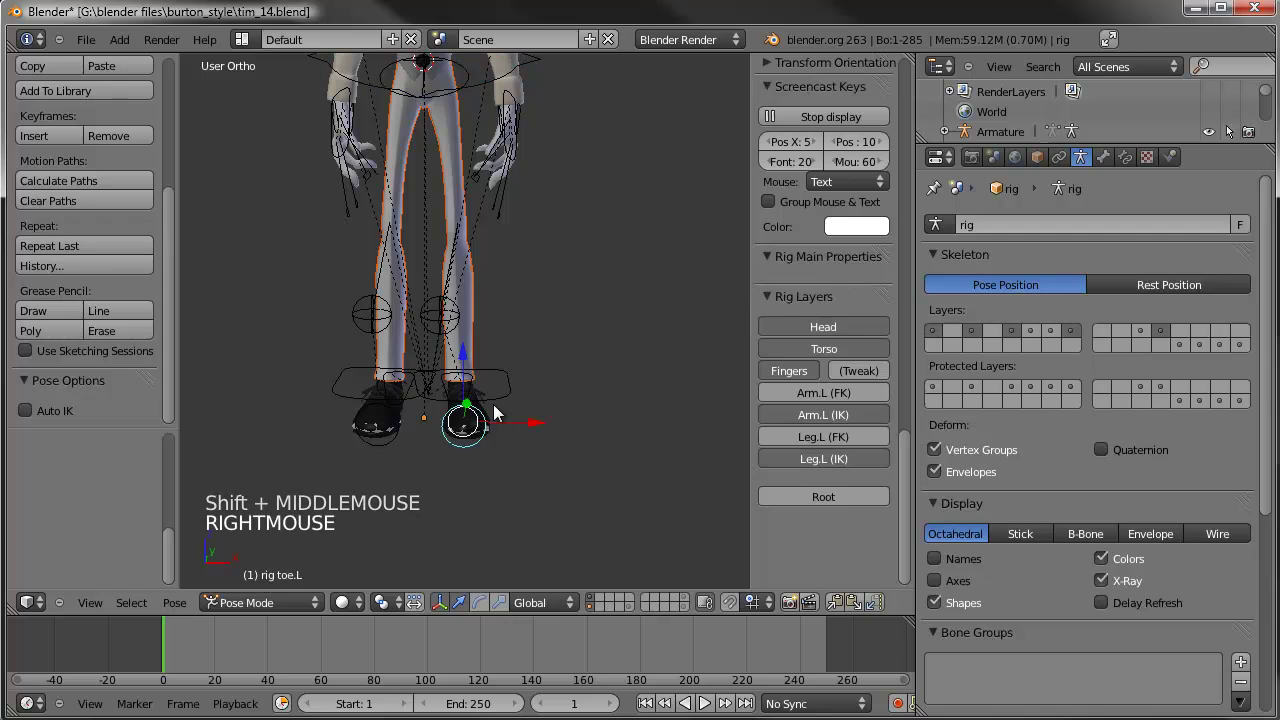
right_click(492, 409)
scroll(492, 409, up, 3)
right_click(491, 445)
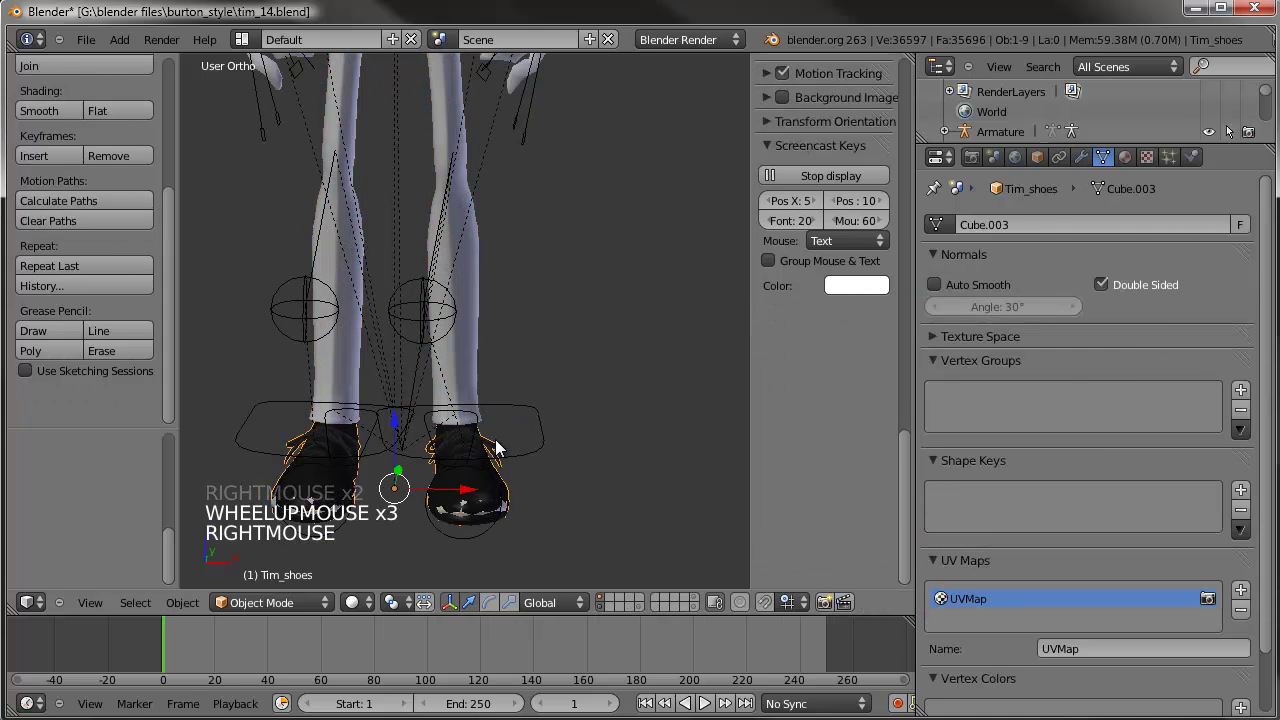
shift+right_click(531, 408)
key(ctrl+p)
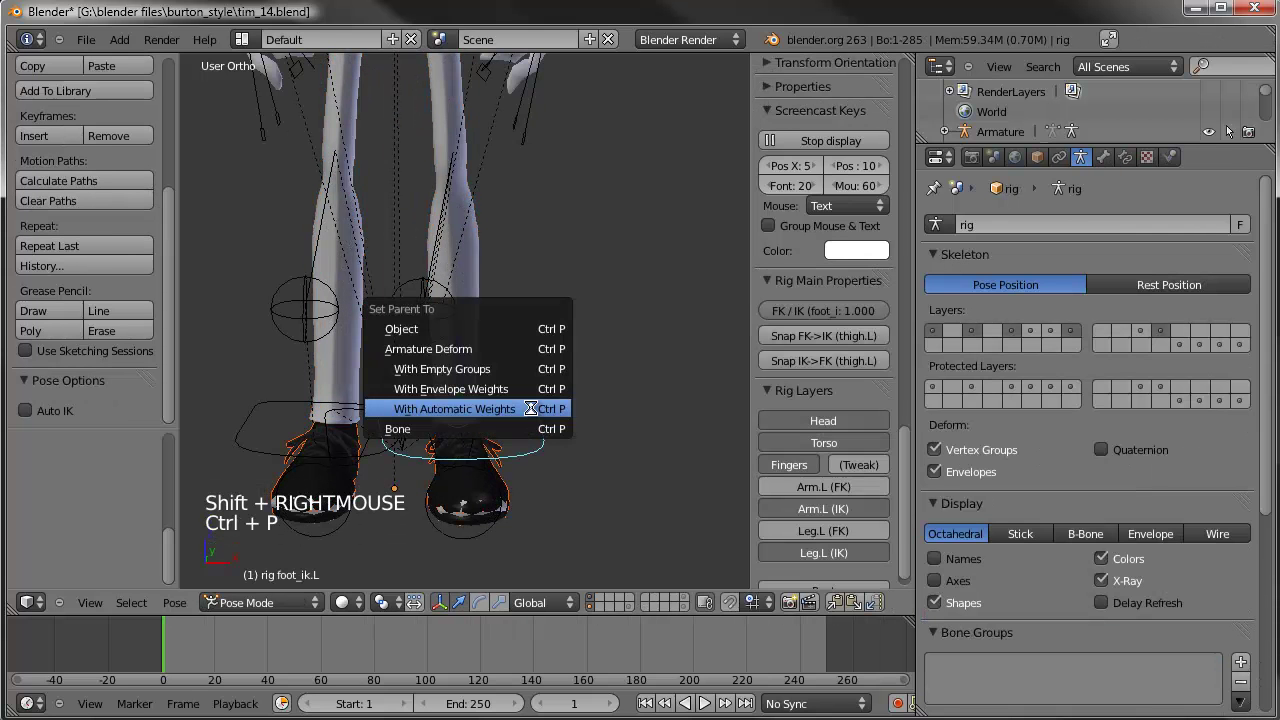
click(530, 407)
Step: Deselect all bones and examine how the bound shirt, vest and tie fit around the chest and shoulders
key(a)
scroll(480, 248, down, 3)
shift+middle_drag(480, 248, 450, 410)
scroll(444, 423, up, 3)
middle_drag(340, 404, 471, 338)
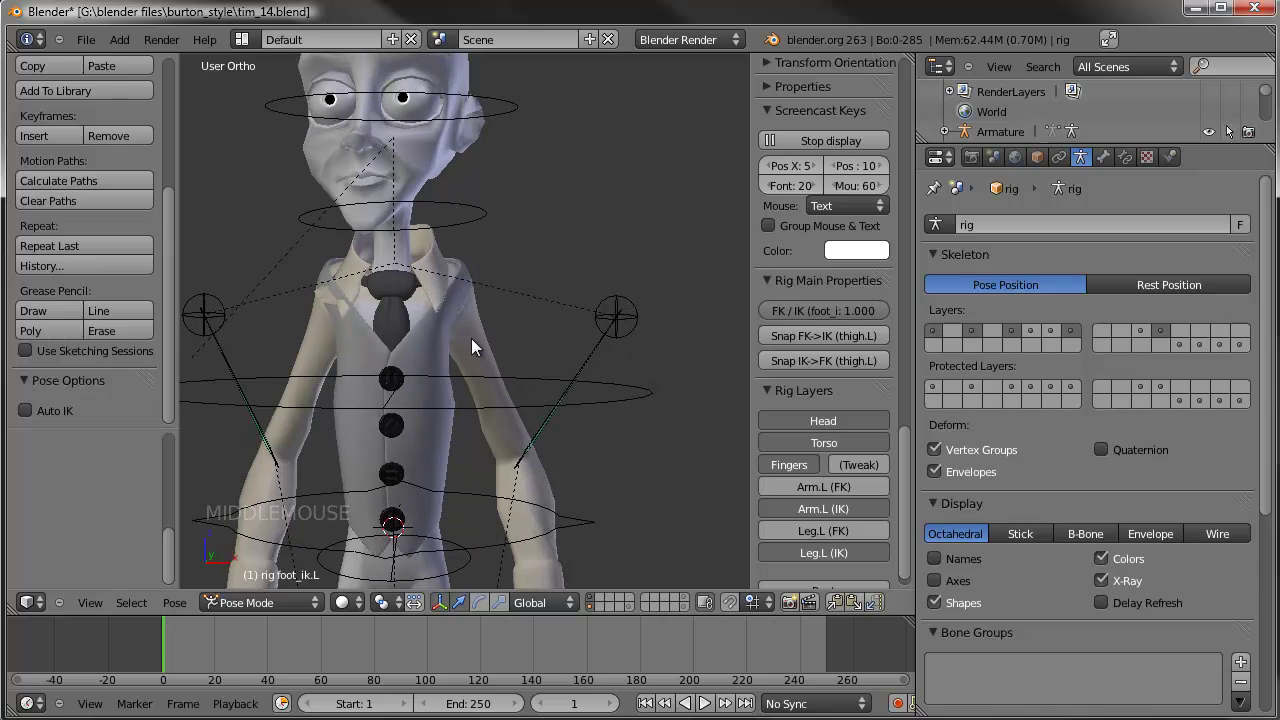
middle_drag(393, 311, 440, 318)
scroll(469, 317, down, 1)
scroll(469, 317, down, 3)
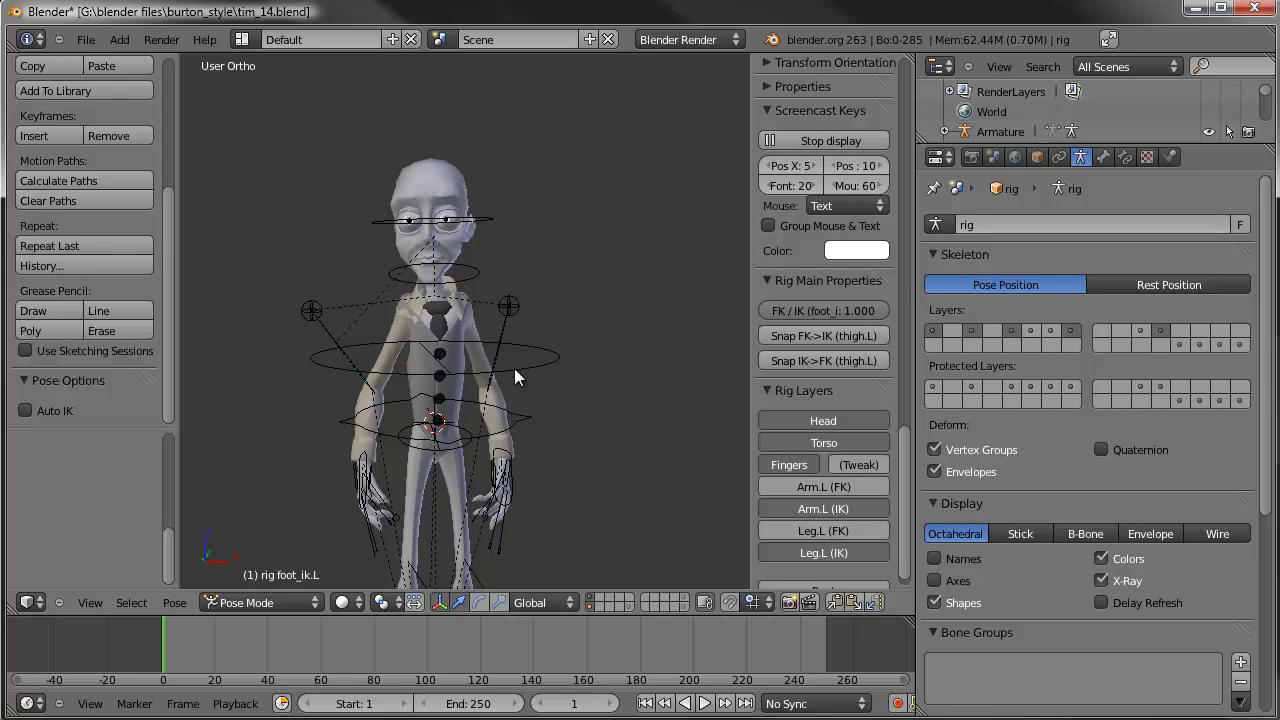
Step: Display the rig's deformation bone layer and select the Tim_shirt object
right_click(541, 365)
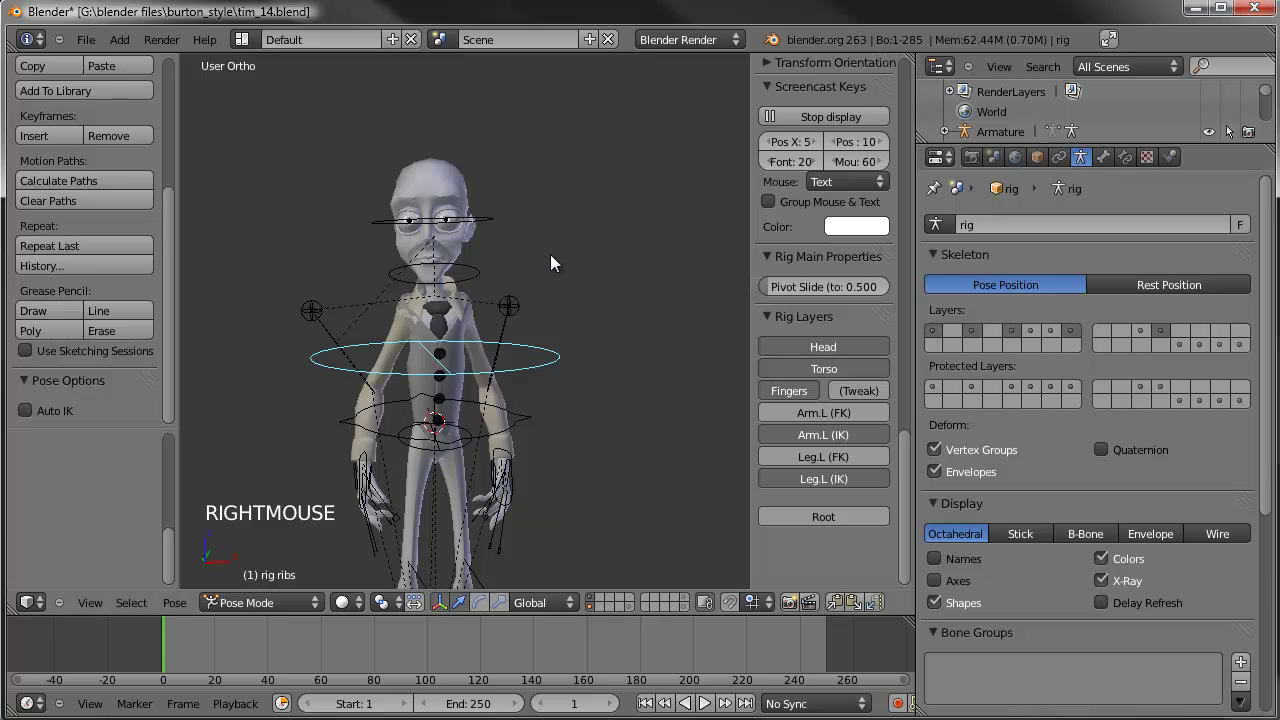
click(1202, 342)
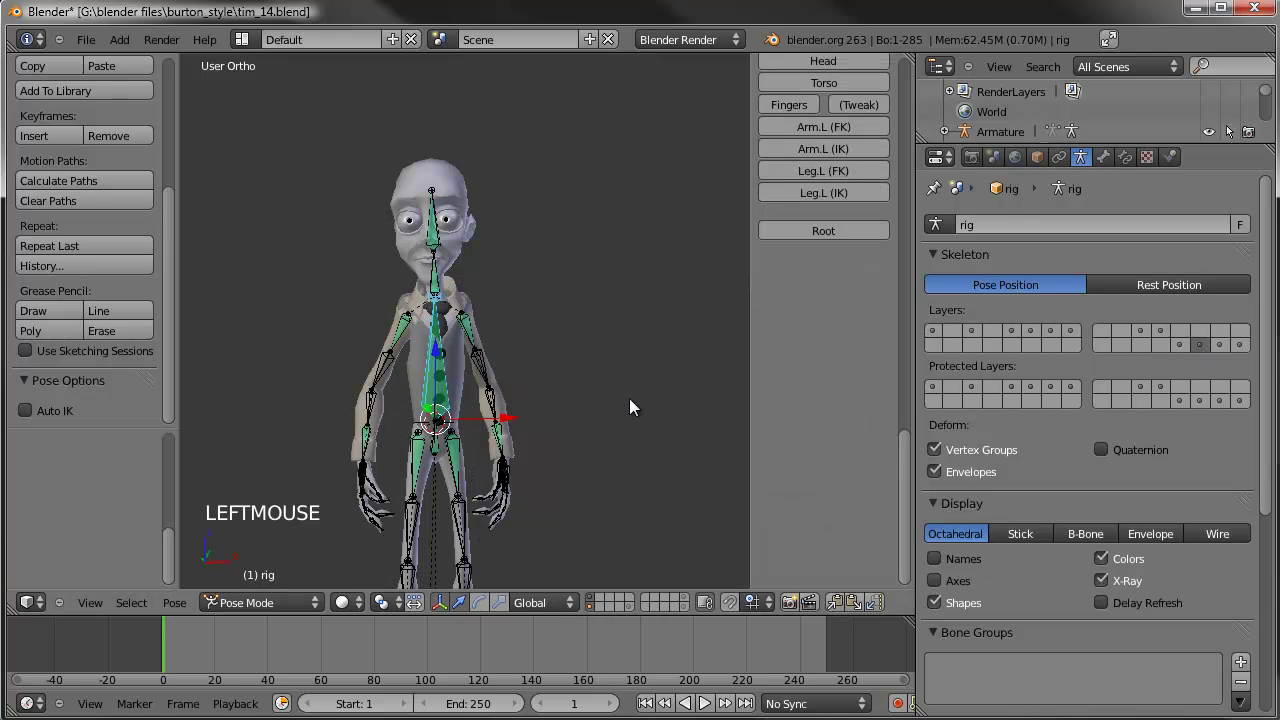
scroll(535, 385, up, 5)
shift+middle_drag(505, 266, 418, 540)
right_click(568, 272)
Step: Enter Edit Mode on Tim_shirt and enable the Mask modifier's display in Edit Mode
click(290, 602)
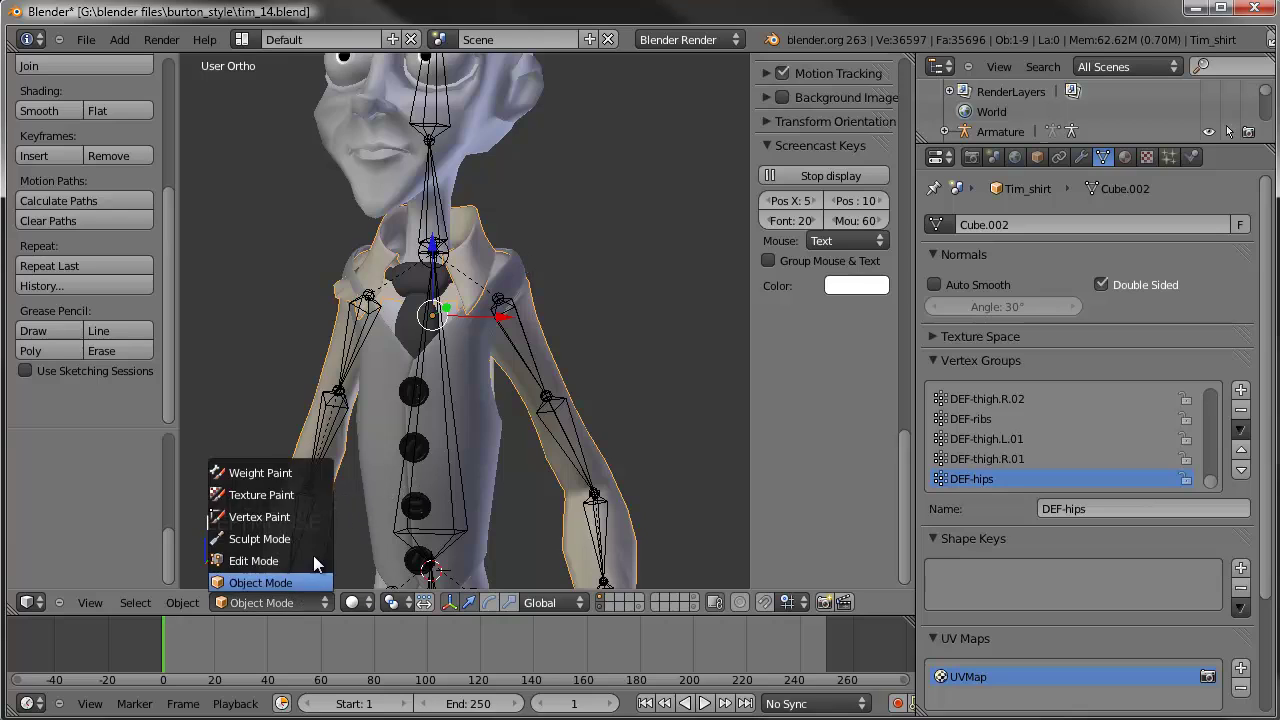
scroll(459, 224, up, 4)
middle_drag(459, 224, 556, 258)
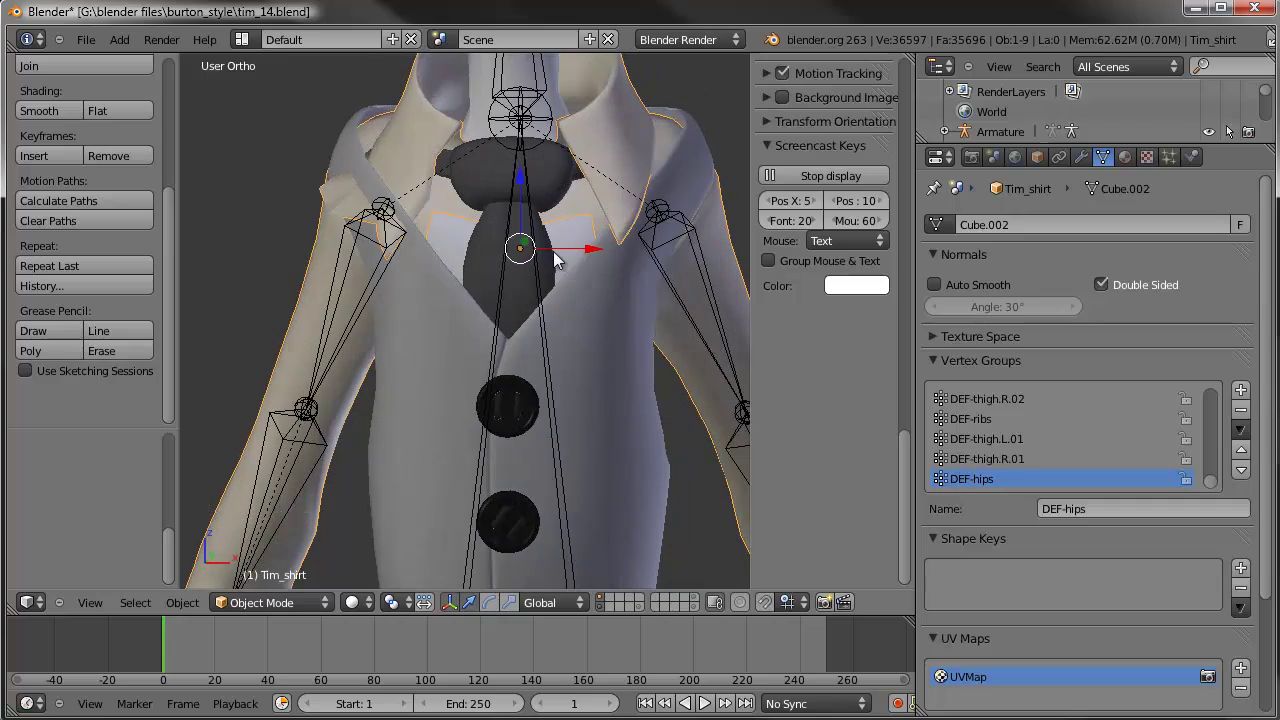
scroll(586, 317, down, 3)
key(Tab)
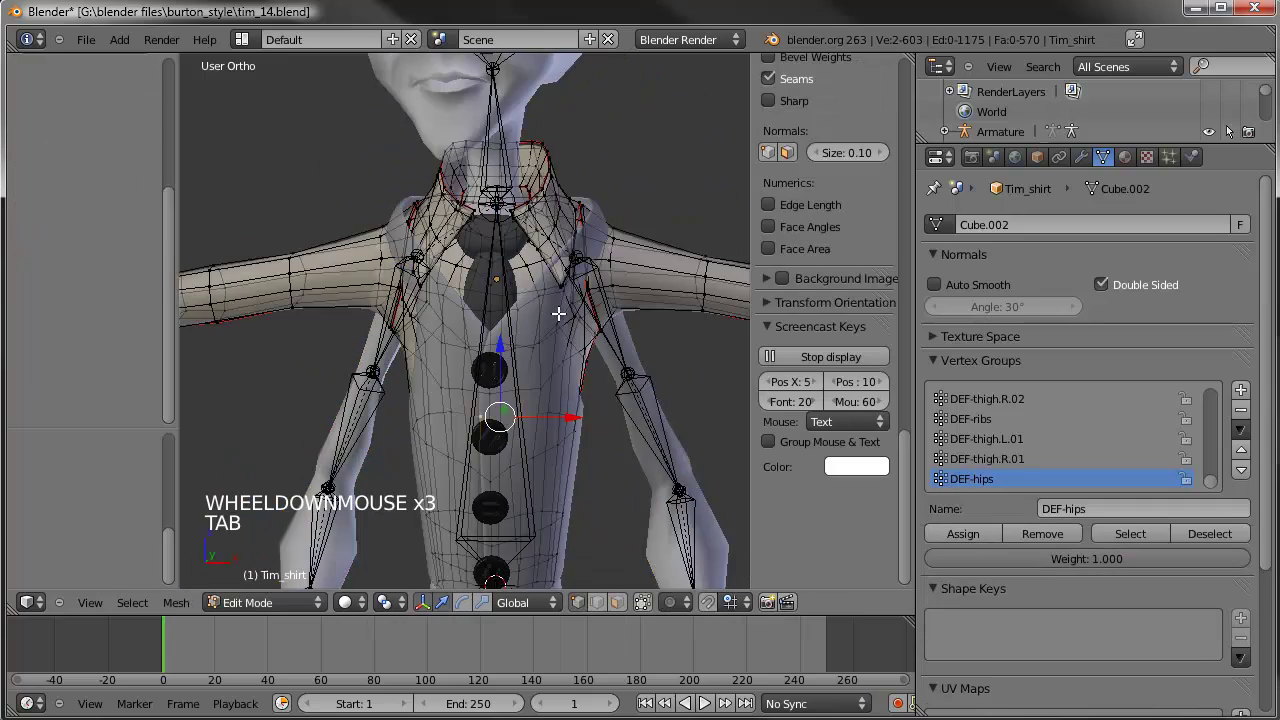
scroll(560, 309, up, 2)
middle_drag(557, 309, 490, 323)
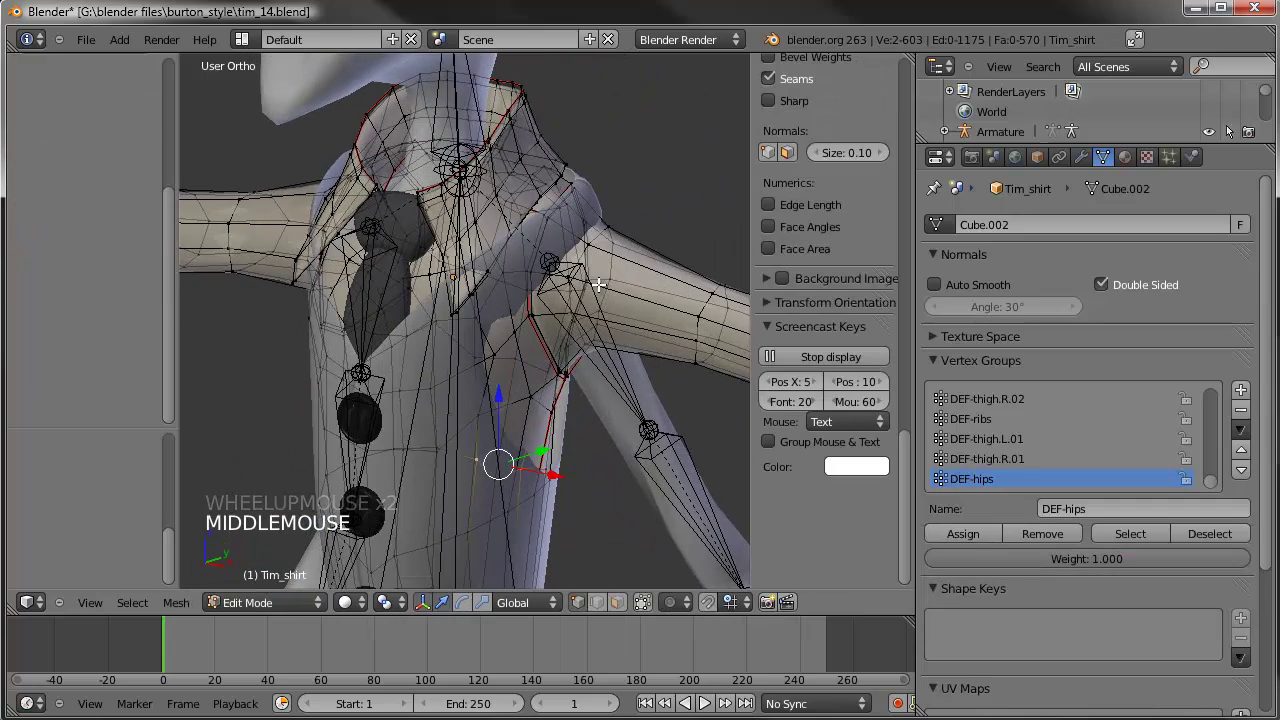
click(1082, 157)
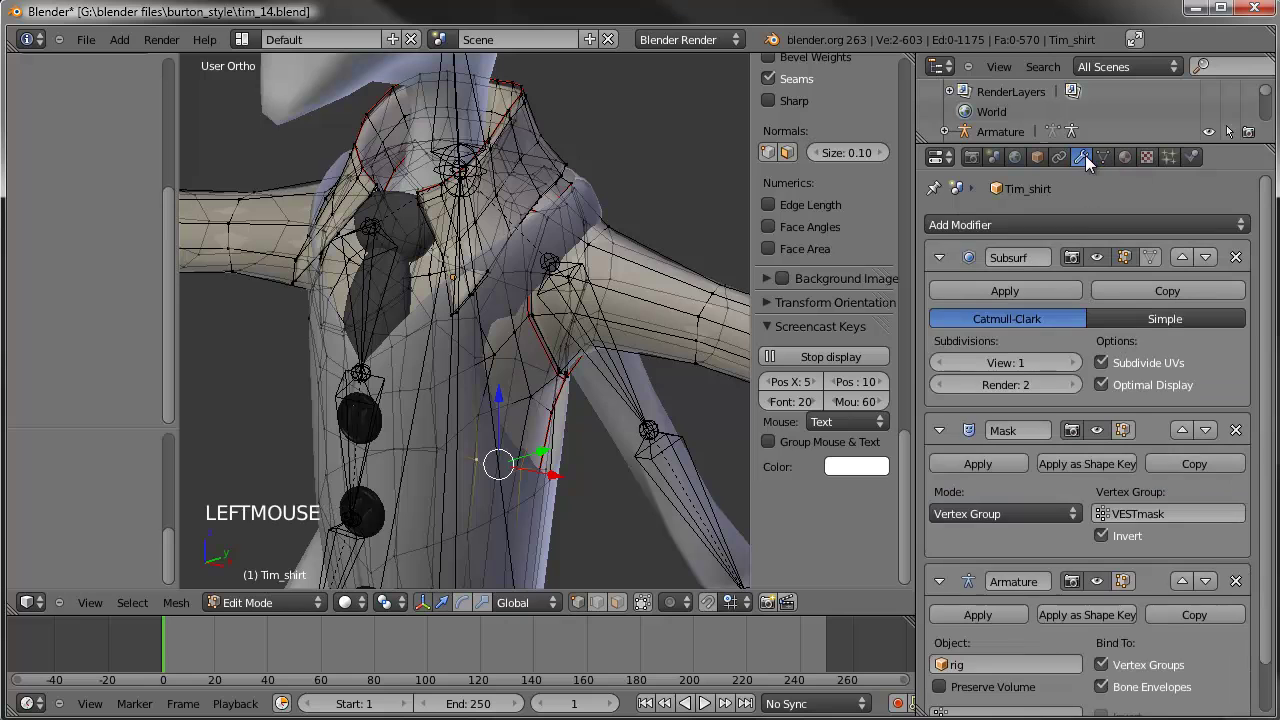
click(958, 260)
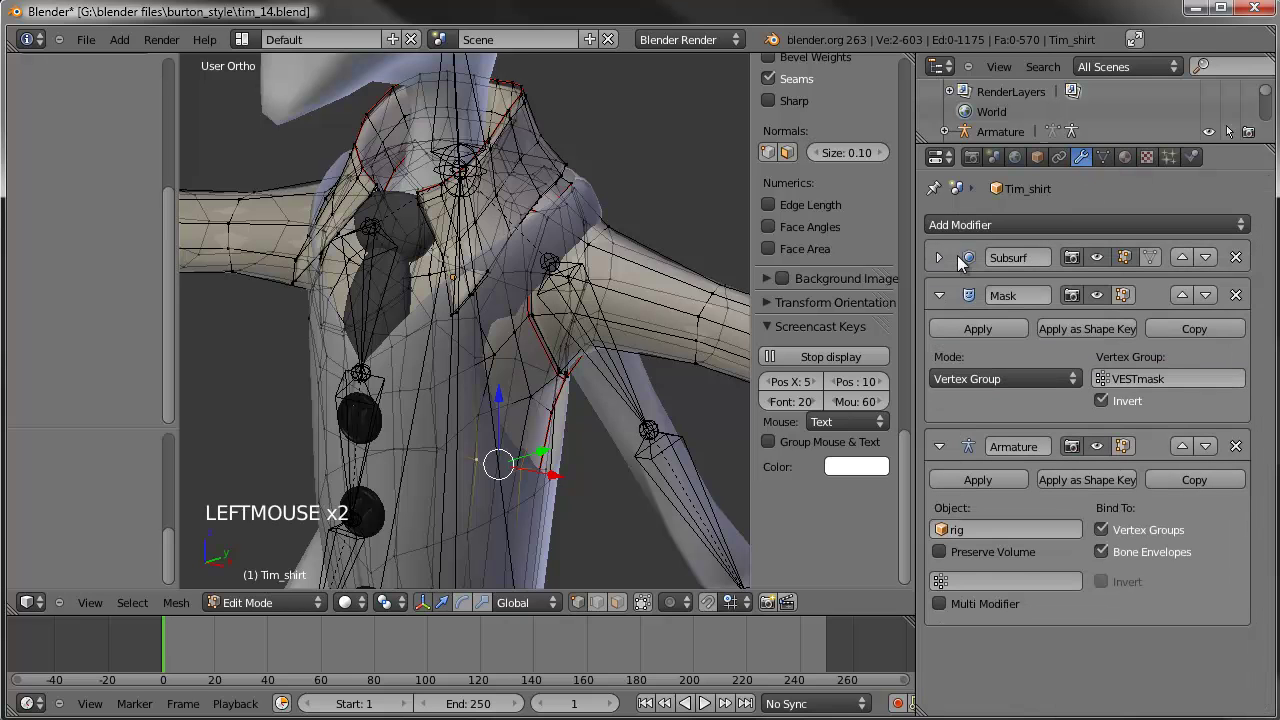
click(1124, 295)
Step: Remove three shirt vertices around the lower necktie from the VESTmask vertex group and clear the selection
scroll(459, 333, up, 3)
mouse_move(459, 333)
middle_down()
mouse_move(484, 354)
mouse_move(471, 317)
middle_up()
right_click(420, 289)
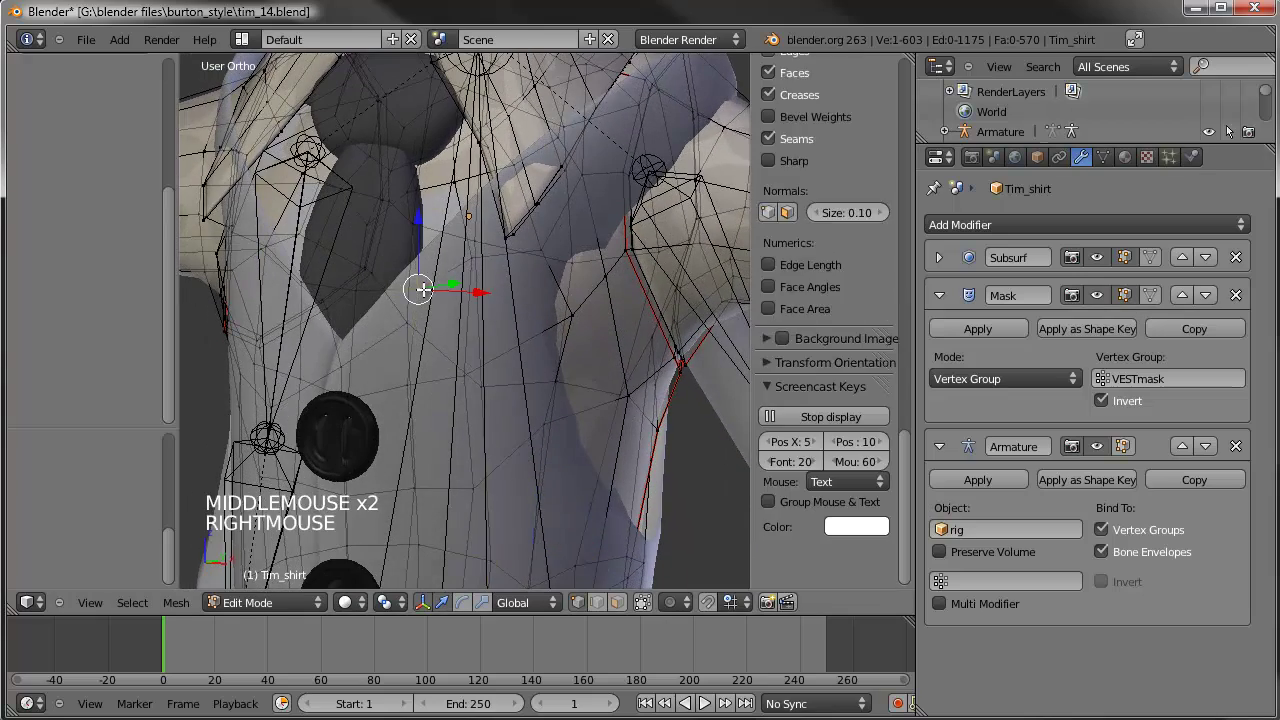
shift+right_click(331, 293)
shift+right_click(360, 291)
middle_drag(360, 291, 412, 329)
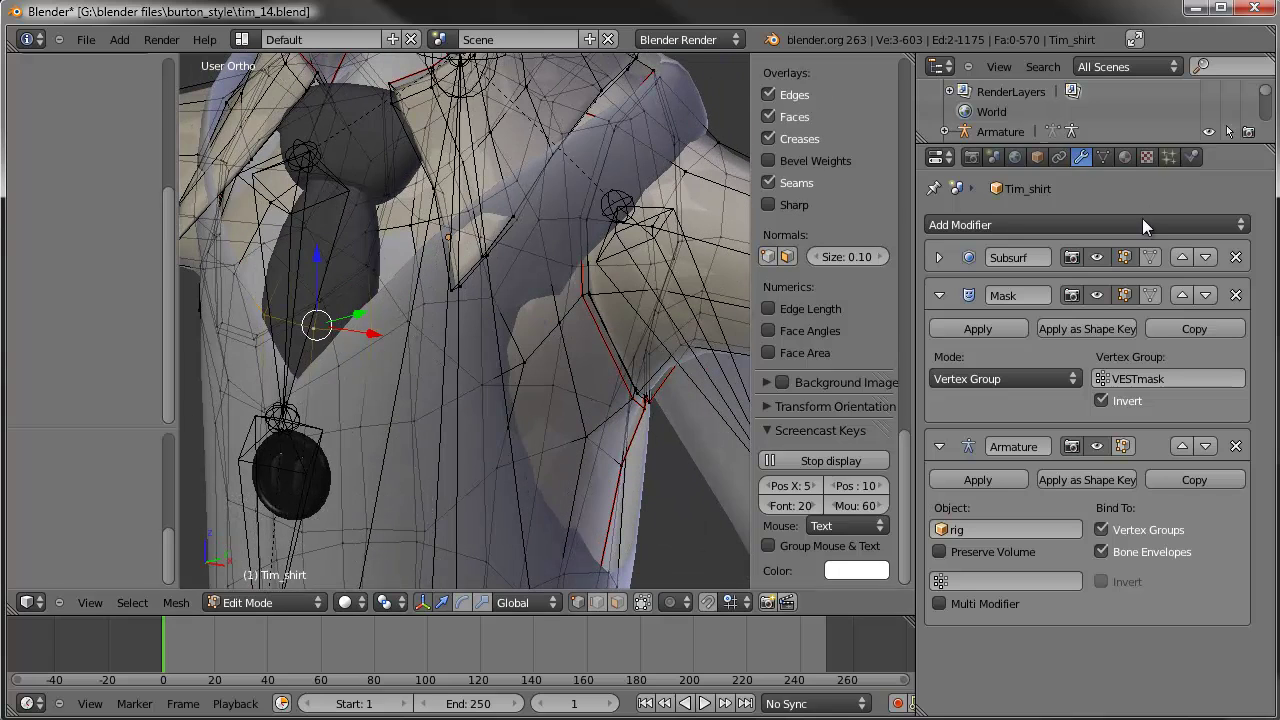
click(1106, 157)
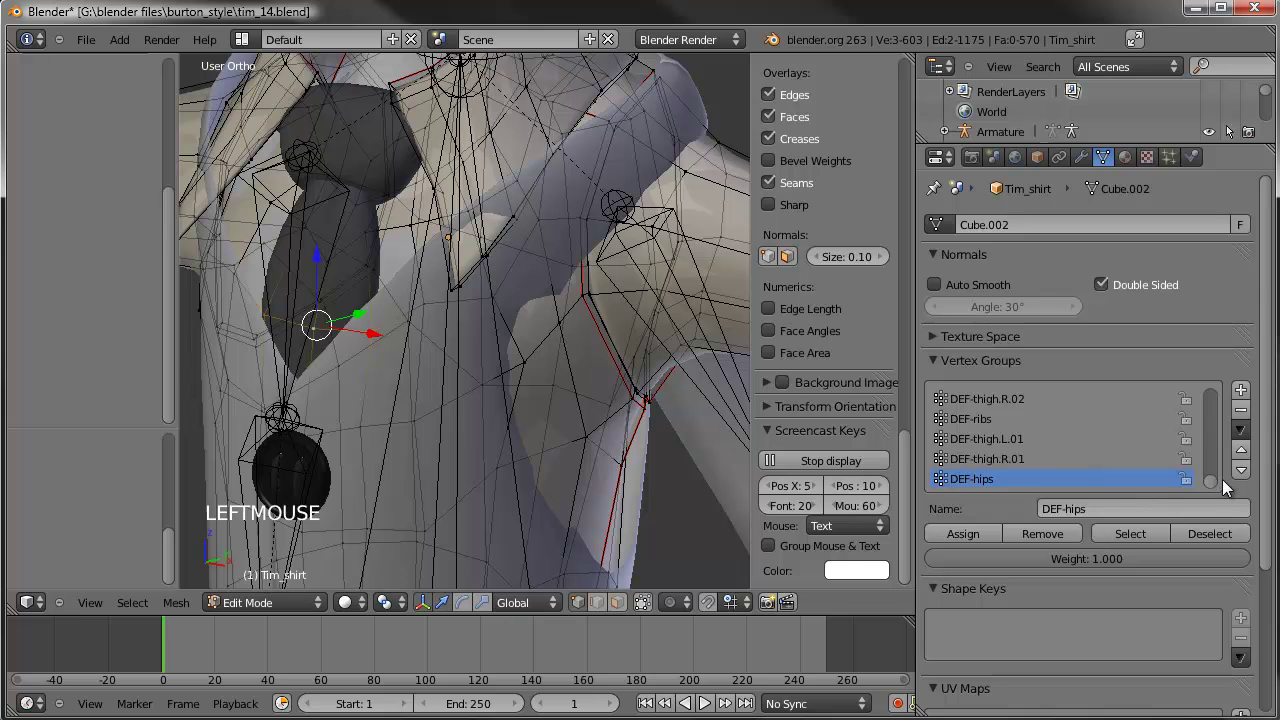
drag(1216, 480, 1220, 371)
click(980, 398)
click(1060, 536)
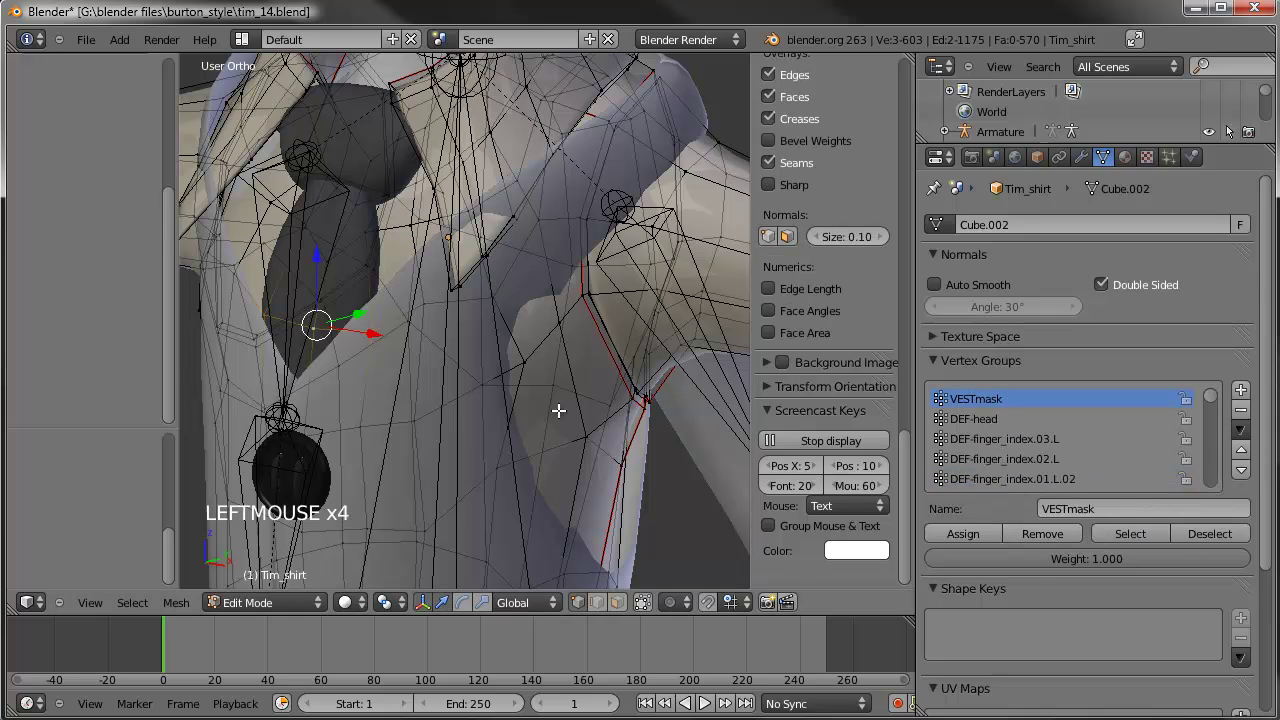
scroll(241, 204, down, 2)
scroll(241, 204, down, 1)
scroll(241, 204, up, 1)
middle_drag(241, 204, 468, 305)
scroll(474, 316, down, 2)
key(a)
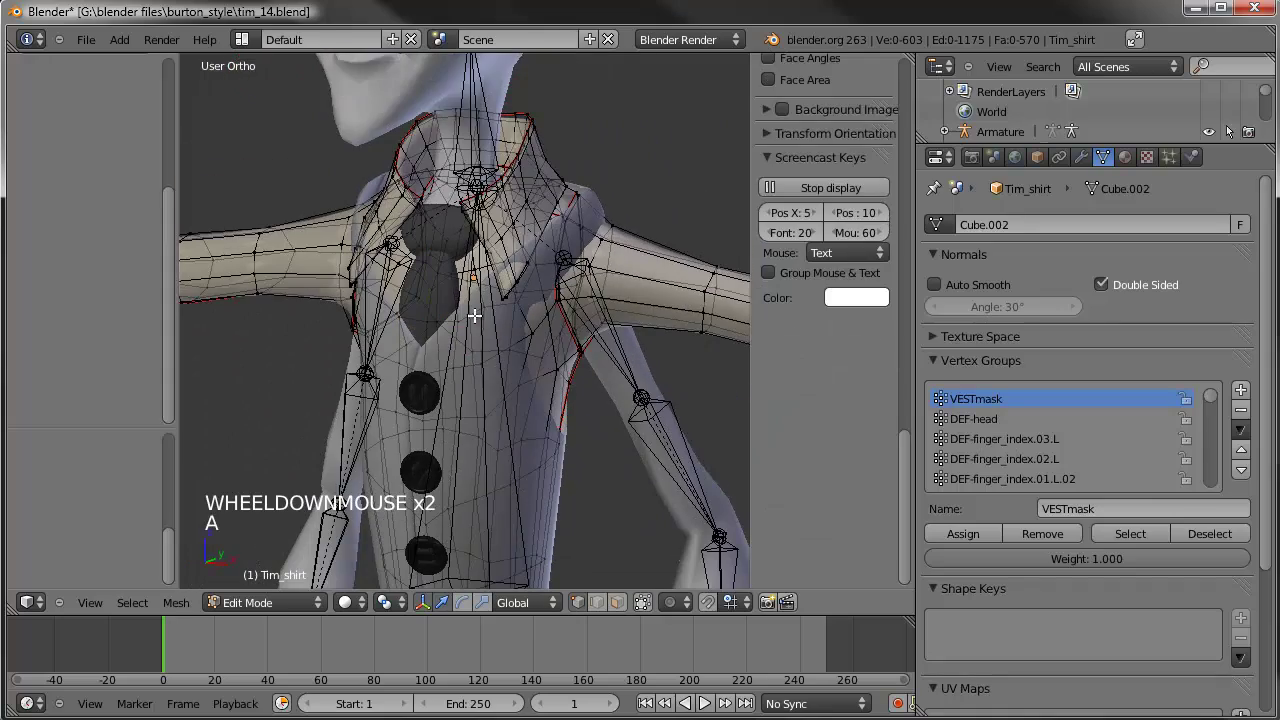
Step: Select the shirt's whole collar by picking faces on it and extending to linked geometry, and return to vertex select mode
shift+middle_drag(437, 264, 429, 306)
scroll(493, 370, up, 3)
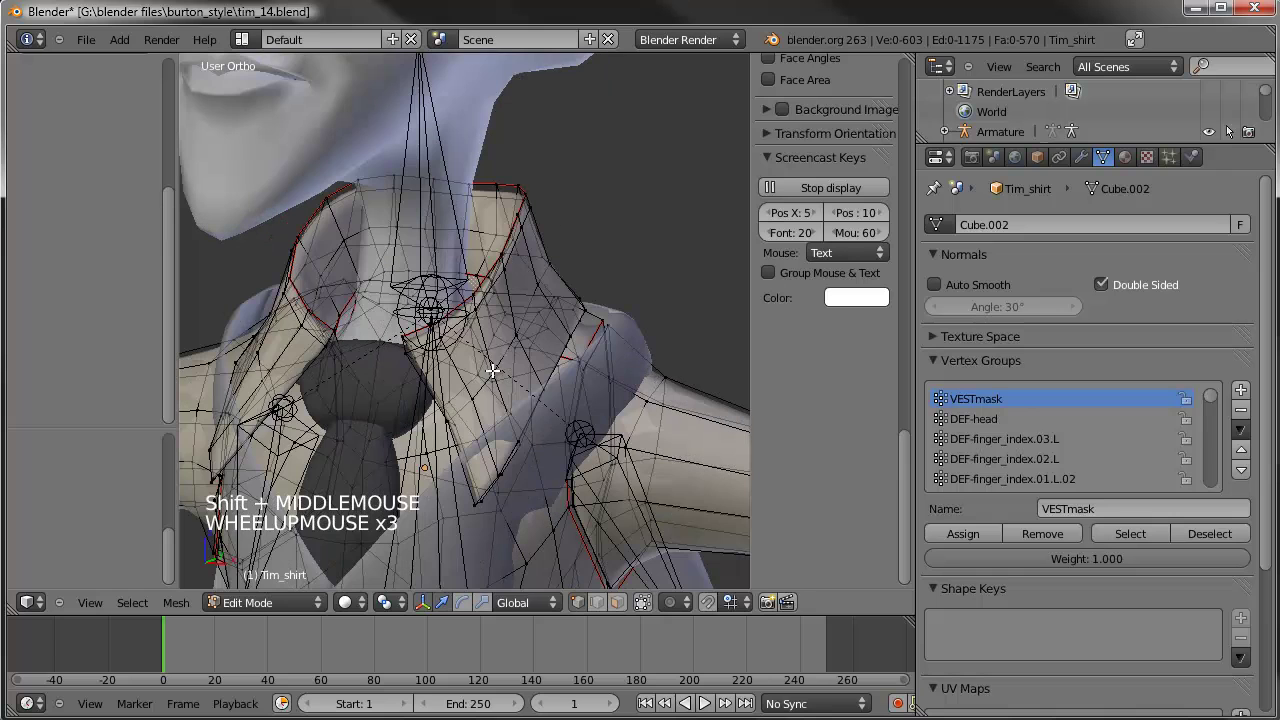
click(617, 602)
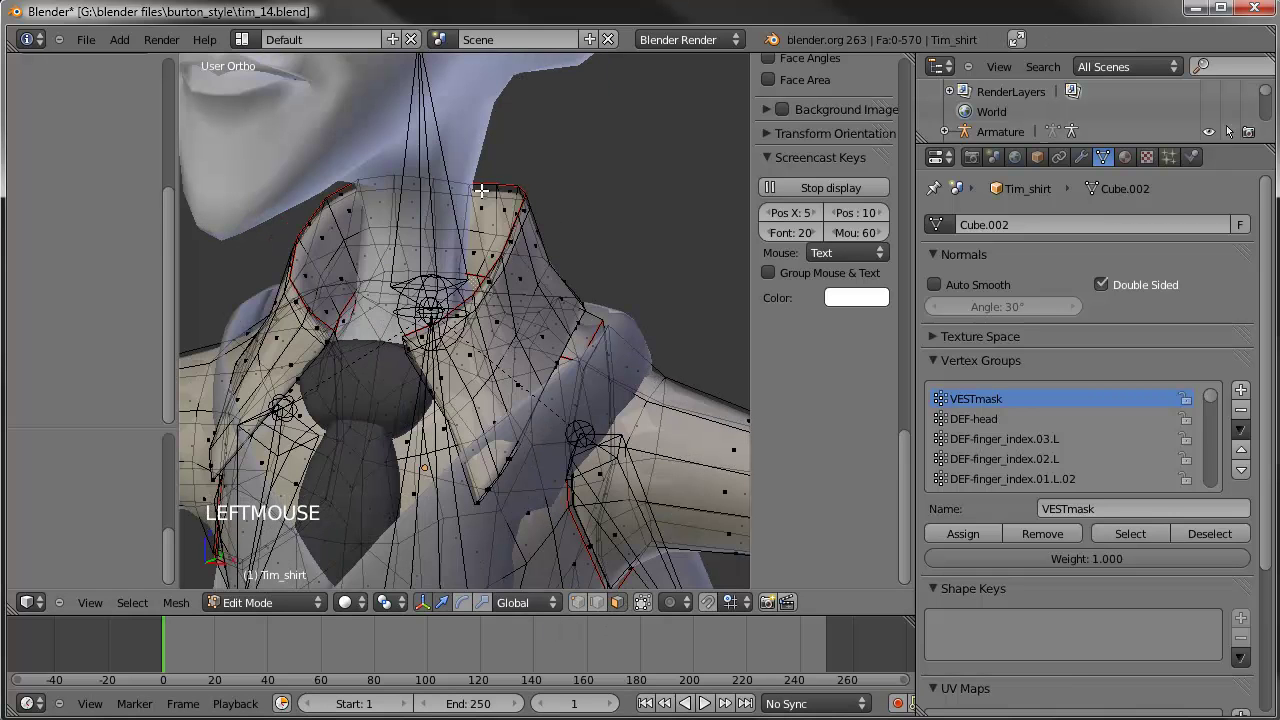
scroll(449, 207, down, 1)
scroll(449, 207, down, 2)
right_click(466, 120)
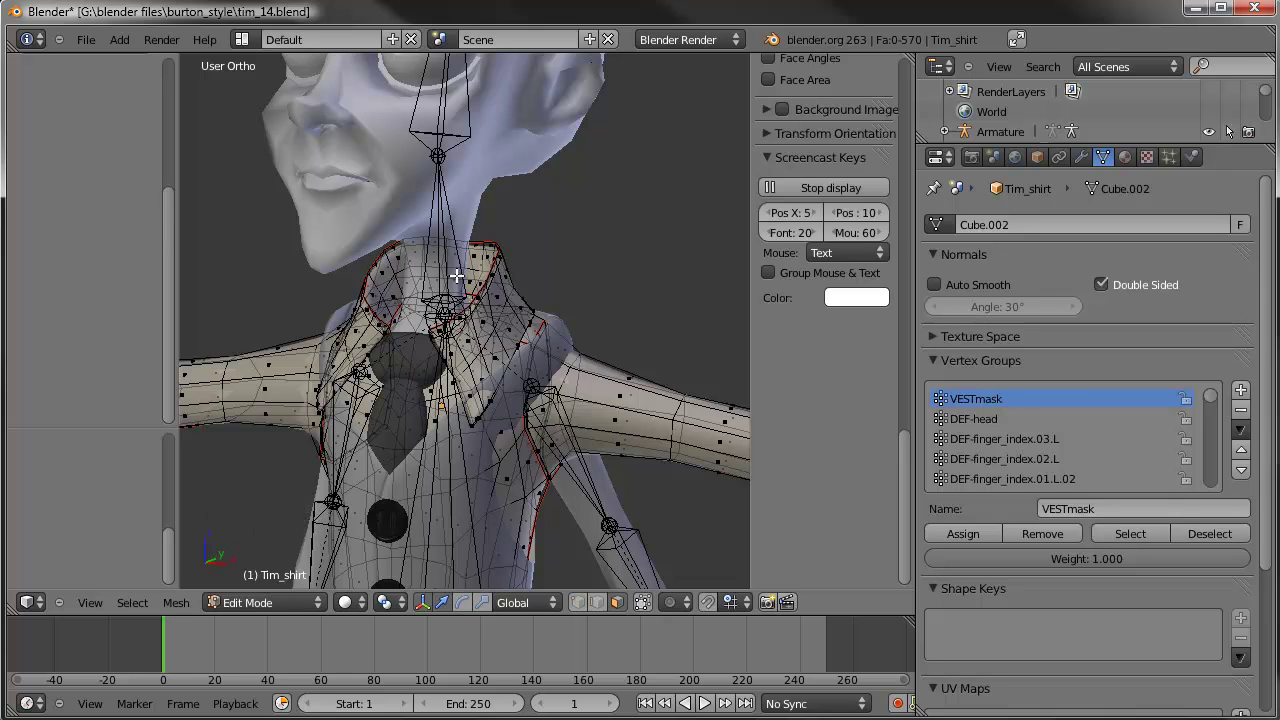
right_click(488, 258)
shift+right_click(507, 277)
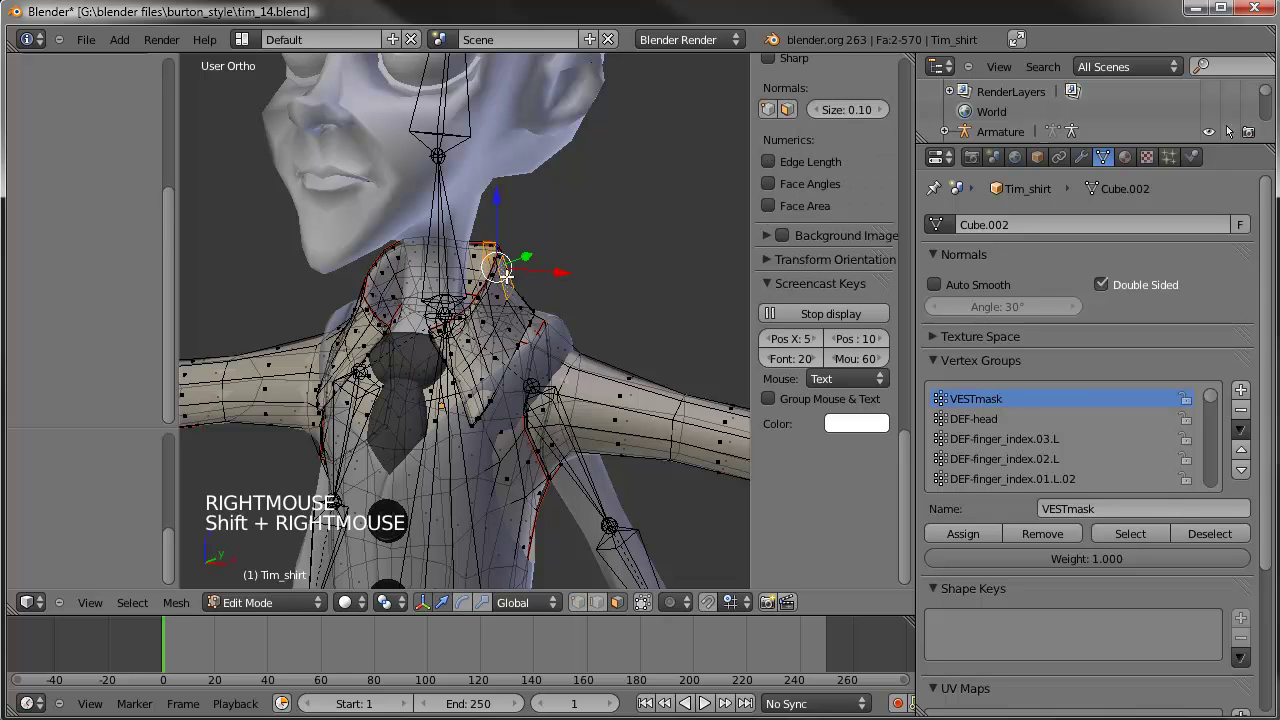
key(ctrl+l)
middle_drag(423, 366, 754, 545)
click(579, 602)
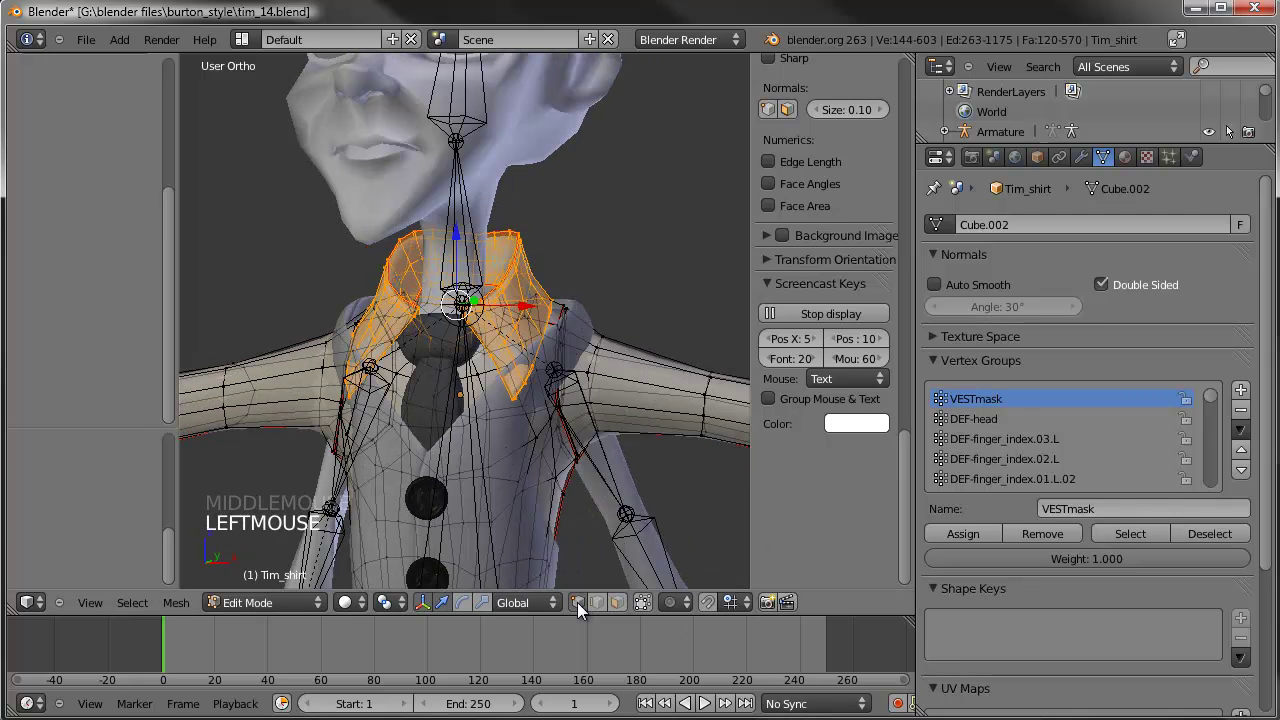
Step: Remove the selected collar vertices from the DEF-head vertex group
scroll(583, 417, down, 2)
click(973, 418)
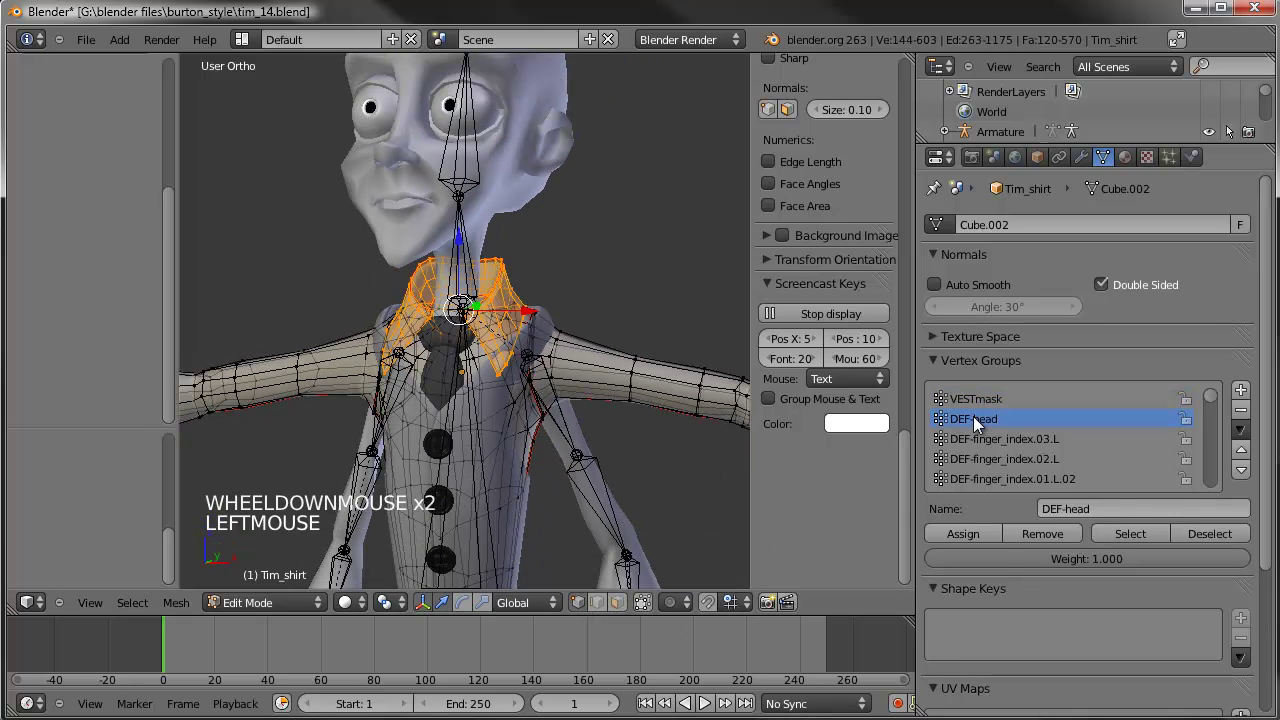
click(1040, 533)
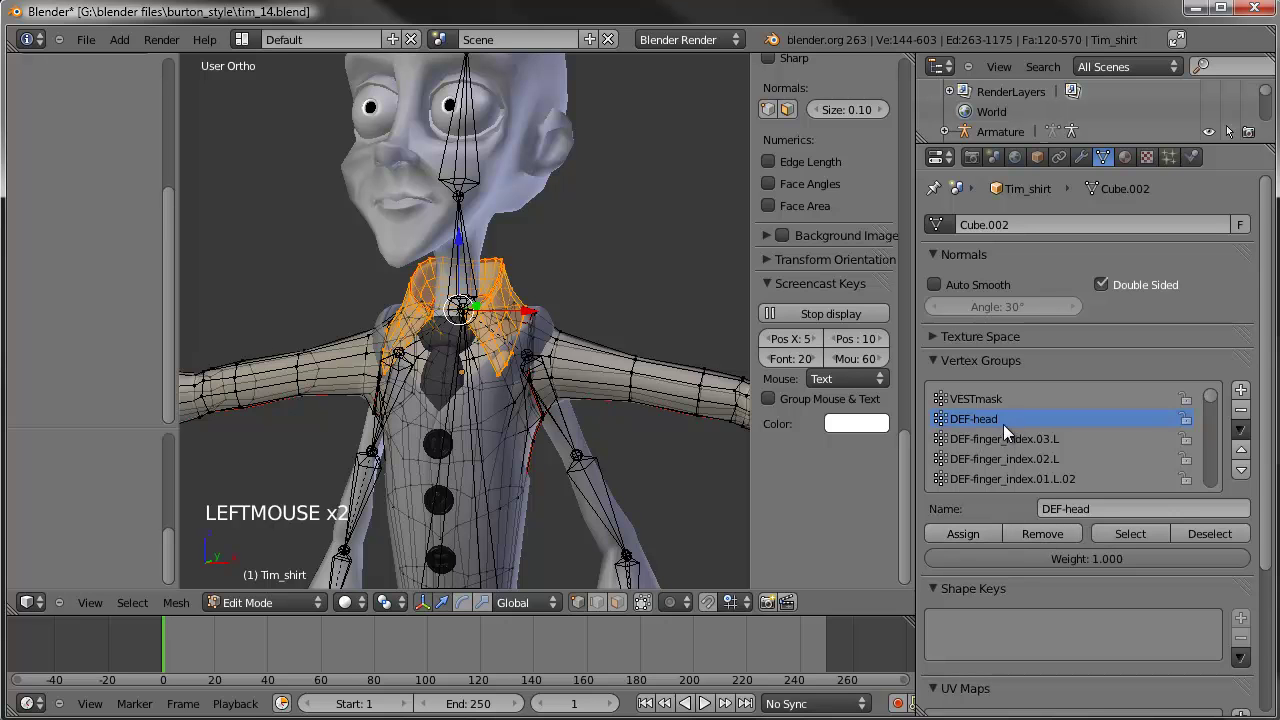
Step: Remove the selected collar vertices from the DEF-neck vertex group
scroll(1001, 426, down, 6)
scroll(999, 427, down, 15)
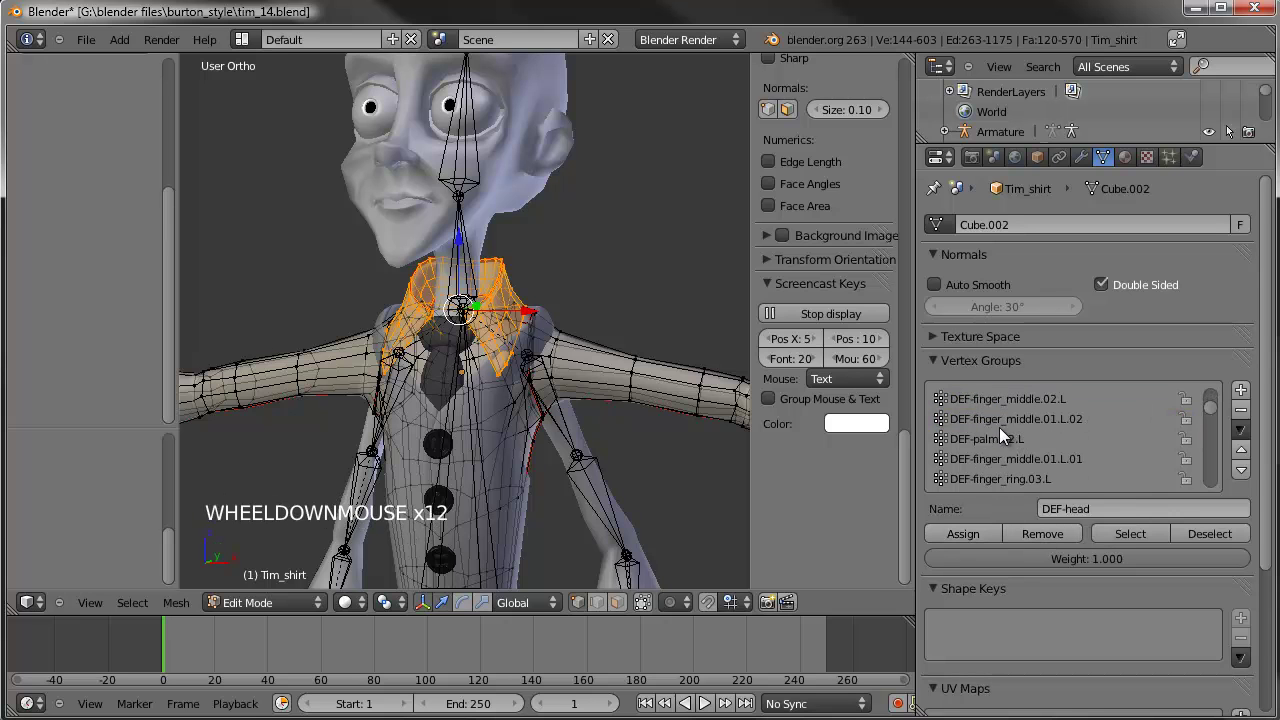
scroll(999, 427, down, 20)
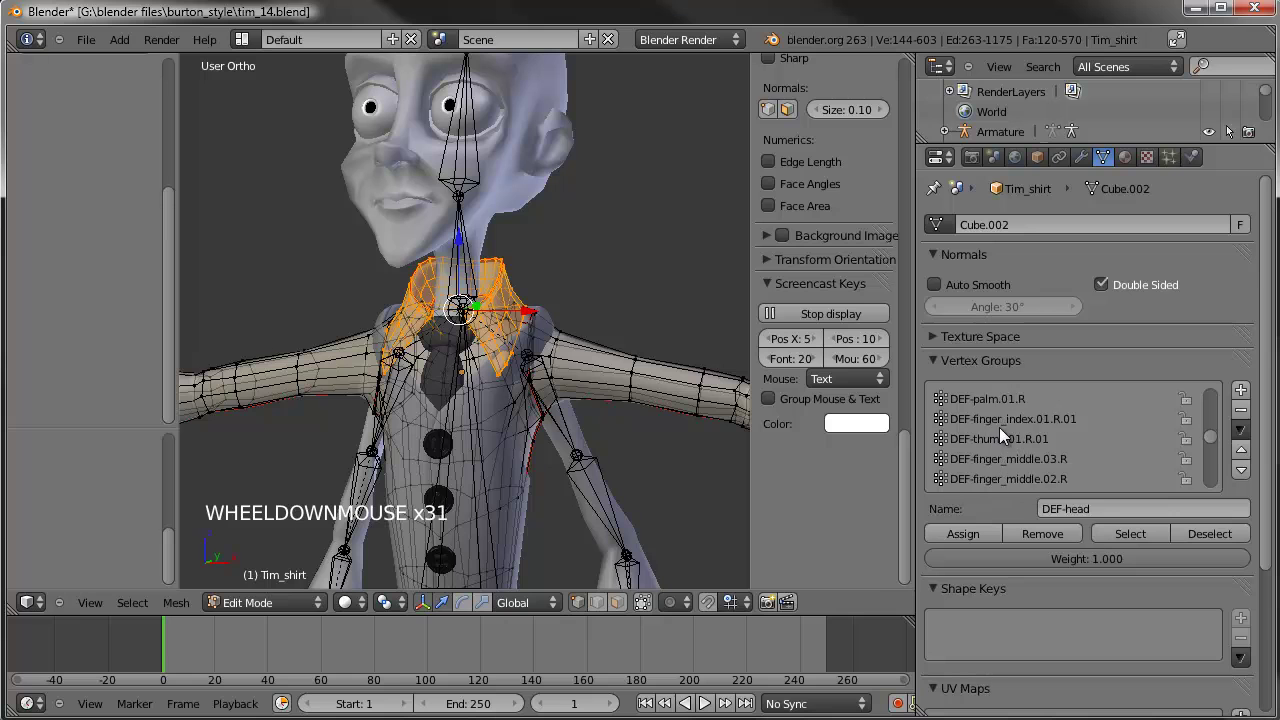
scroll(999, 427, down, 6)
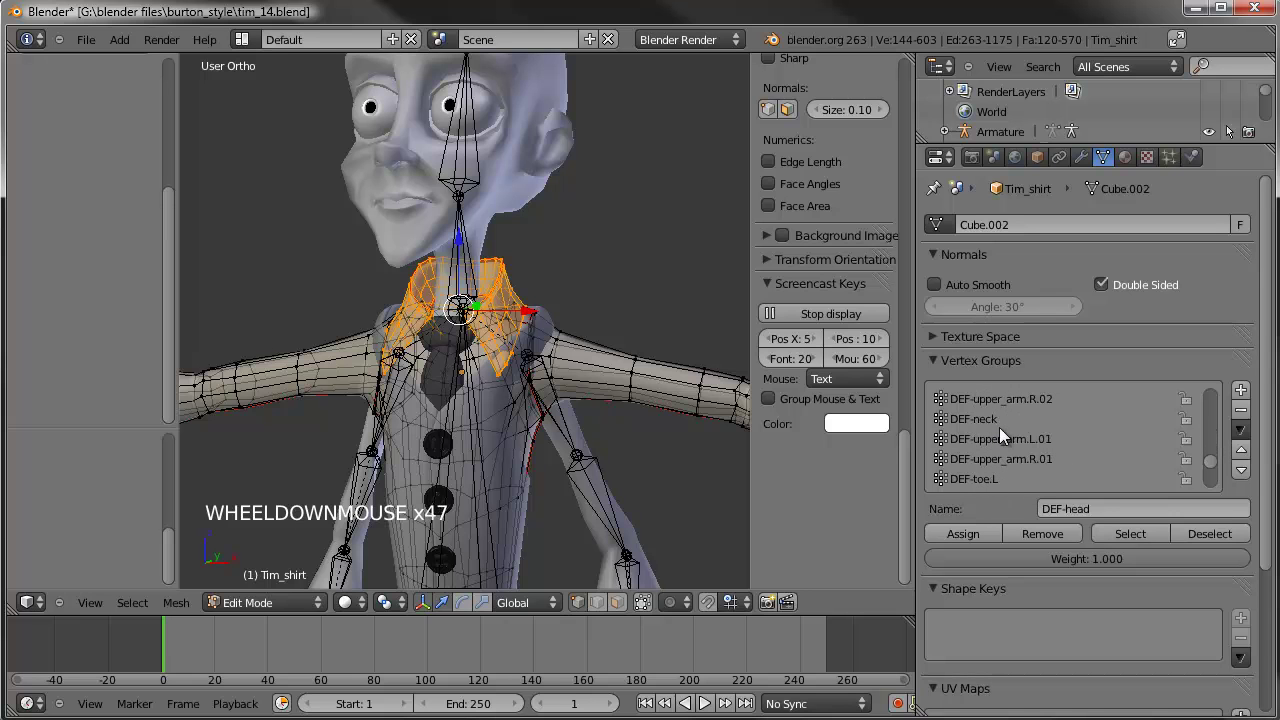
click(991, 420)
click(1054, 540)
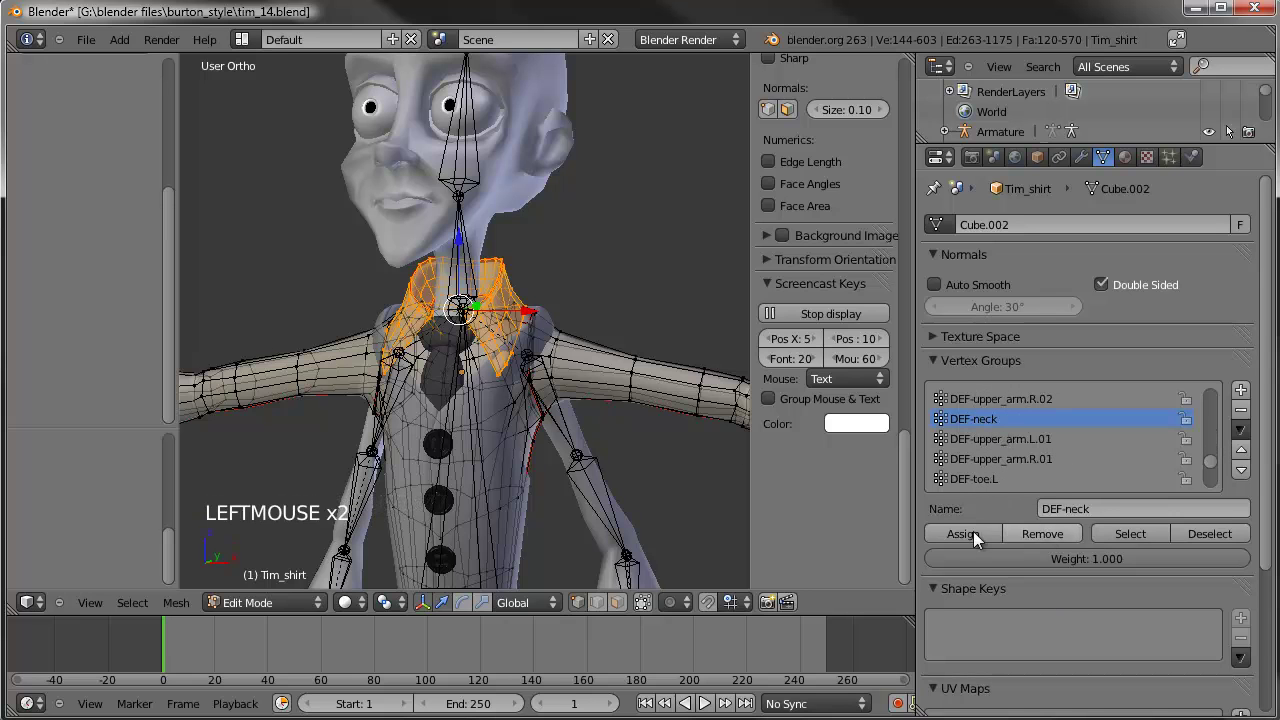
Step: Switch Tim_shirt to Weight Paint mode and select the neck deformation bone
scroll(310, 575, down, 3)
click(285, 600)
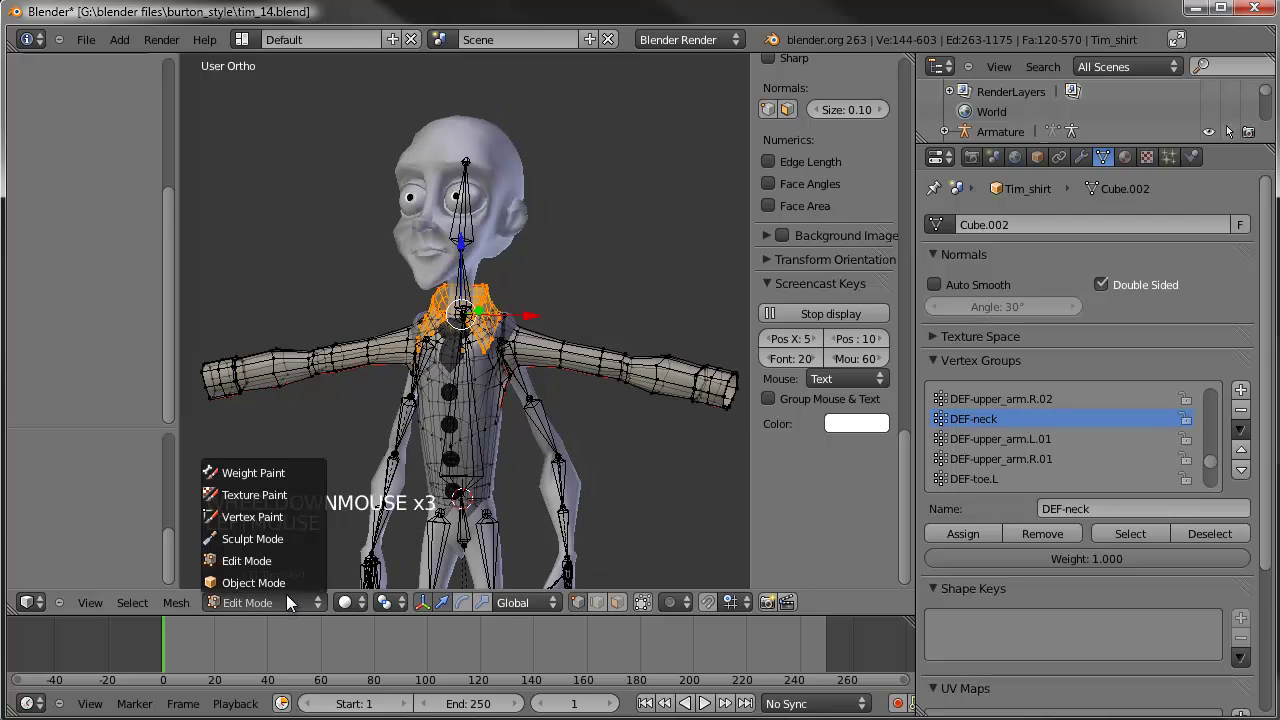
click(278, 474)
scroll(568, 373, up, 4)
mouse_move(571, 371)
middle_down()
mouse_move(585, 404)
mouse_move(577, 375)
middle_up()
right_click(503, 272)
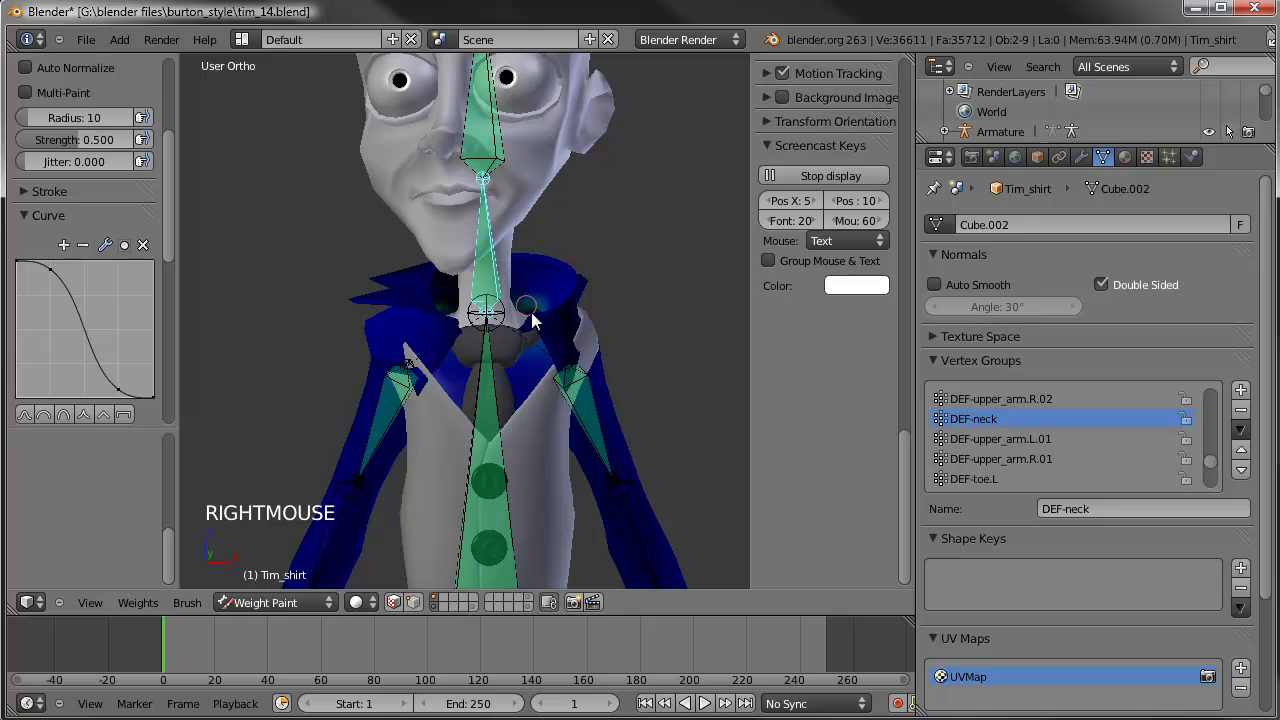
Step: Select the ribs deformation bone and assign the shirt's selected collar vertices to the DEF-ribs vertex group with weight 1.000
scroll(537, 318, down, 3)
scroll(557, 337, up, 1)
middle_drag(600, 322, 472, 293)
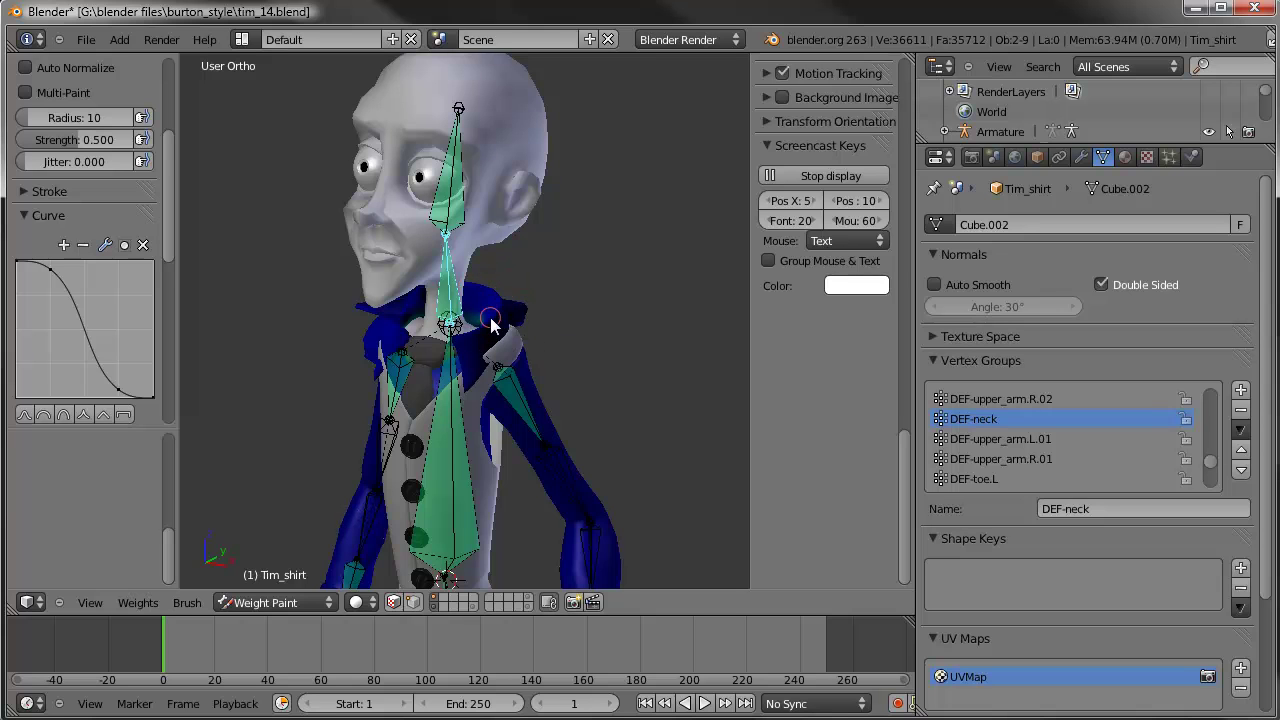
middle_drag(468, 343, 508, 340)
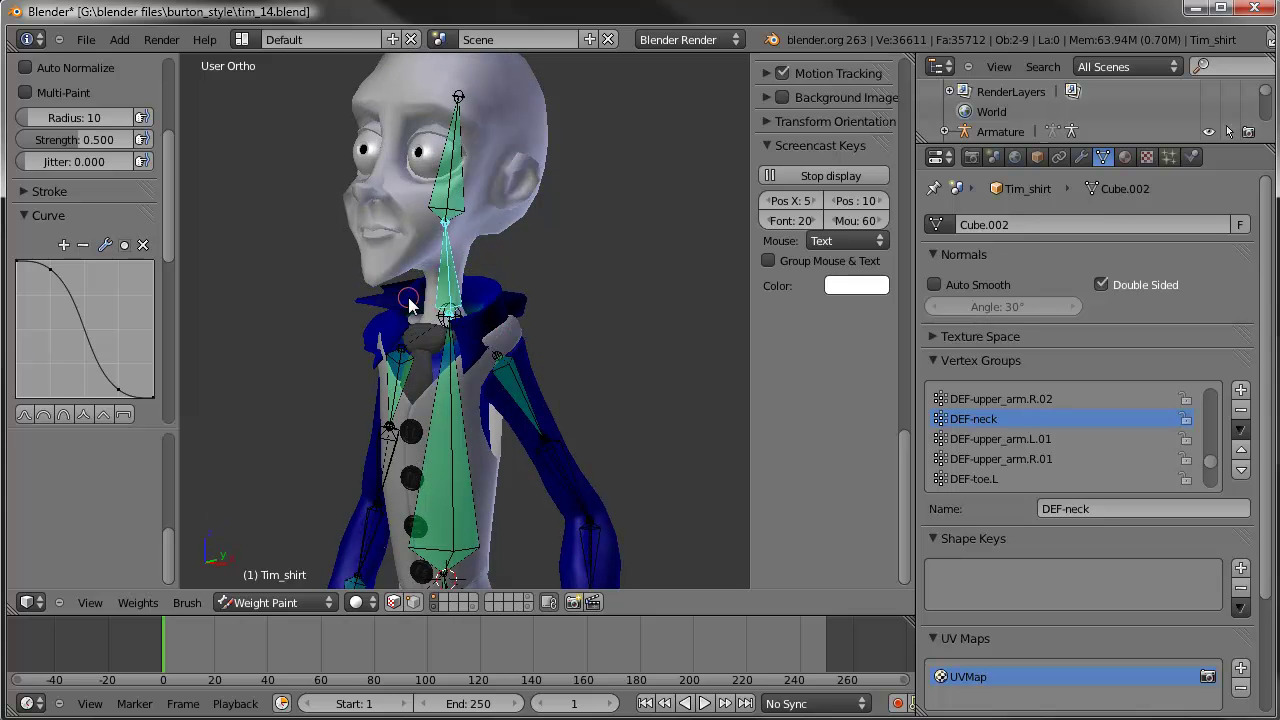
key(Tab)
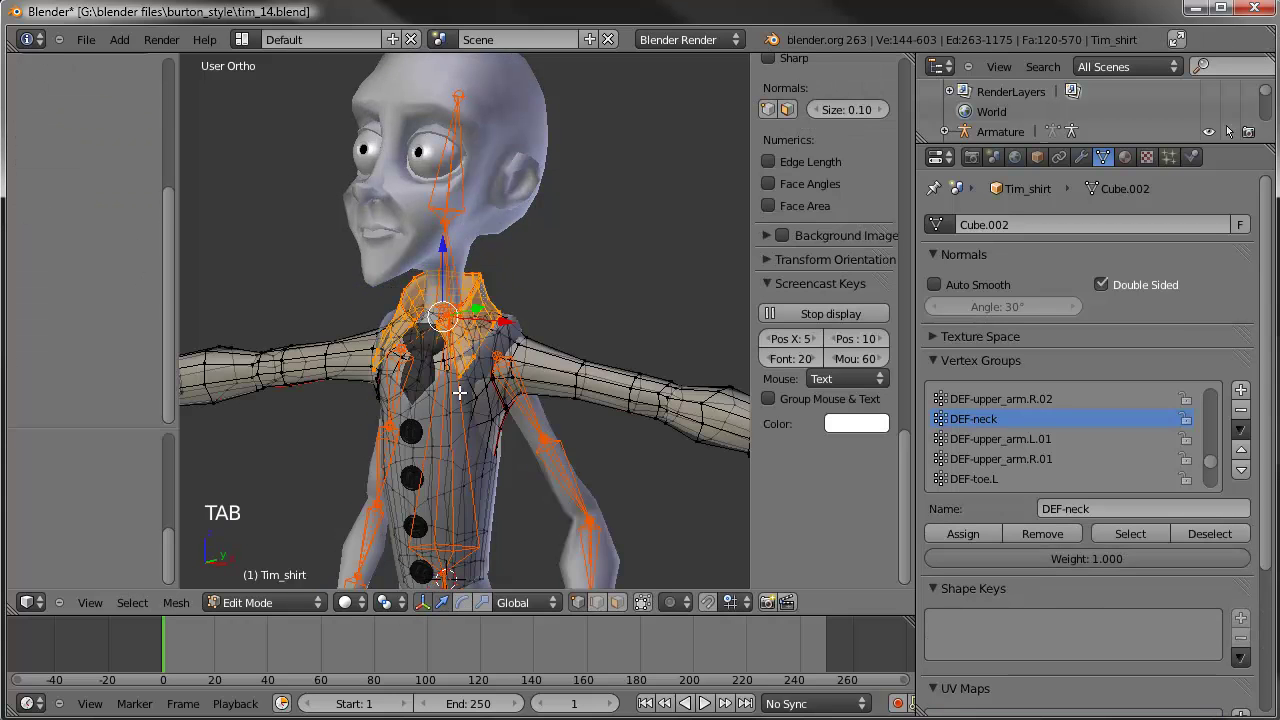
key(Tab)
right_click(447, 422)
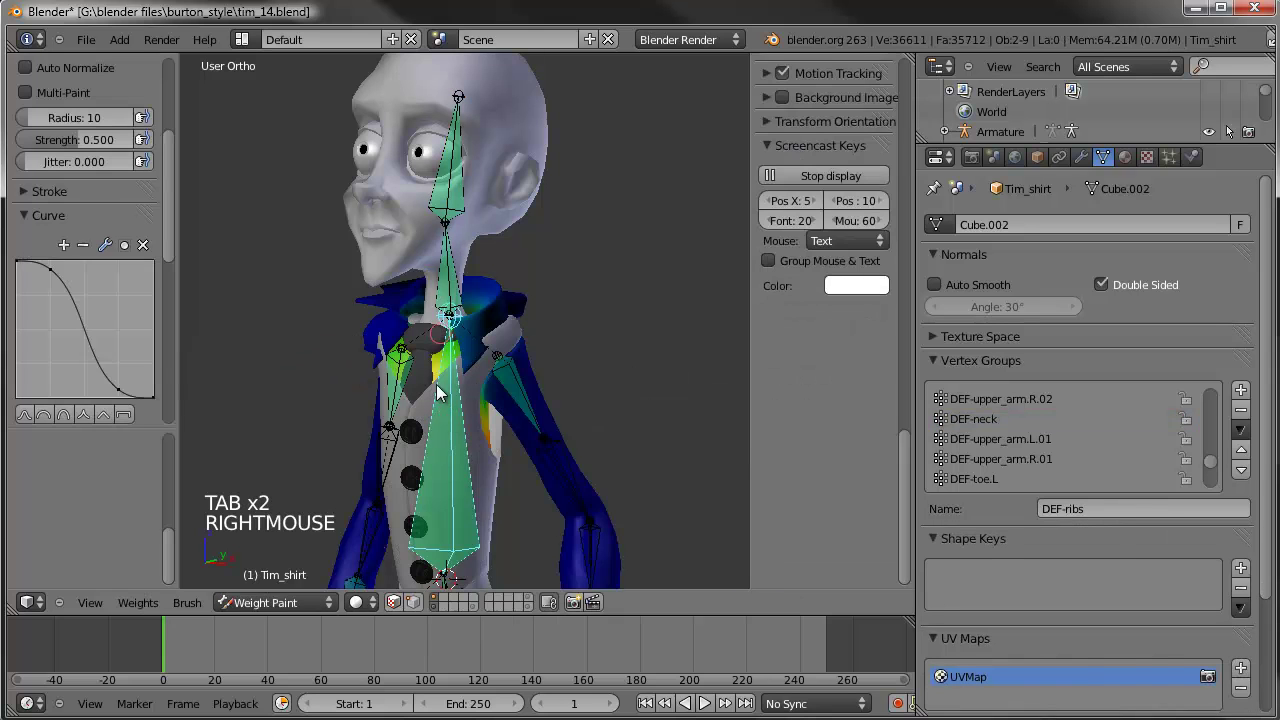
key(Tab)
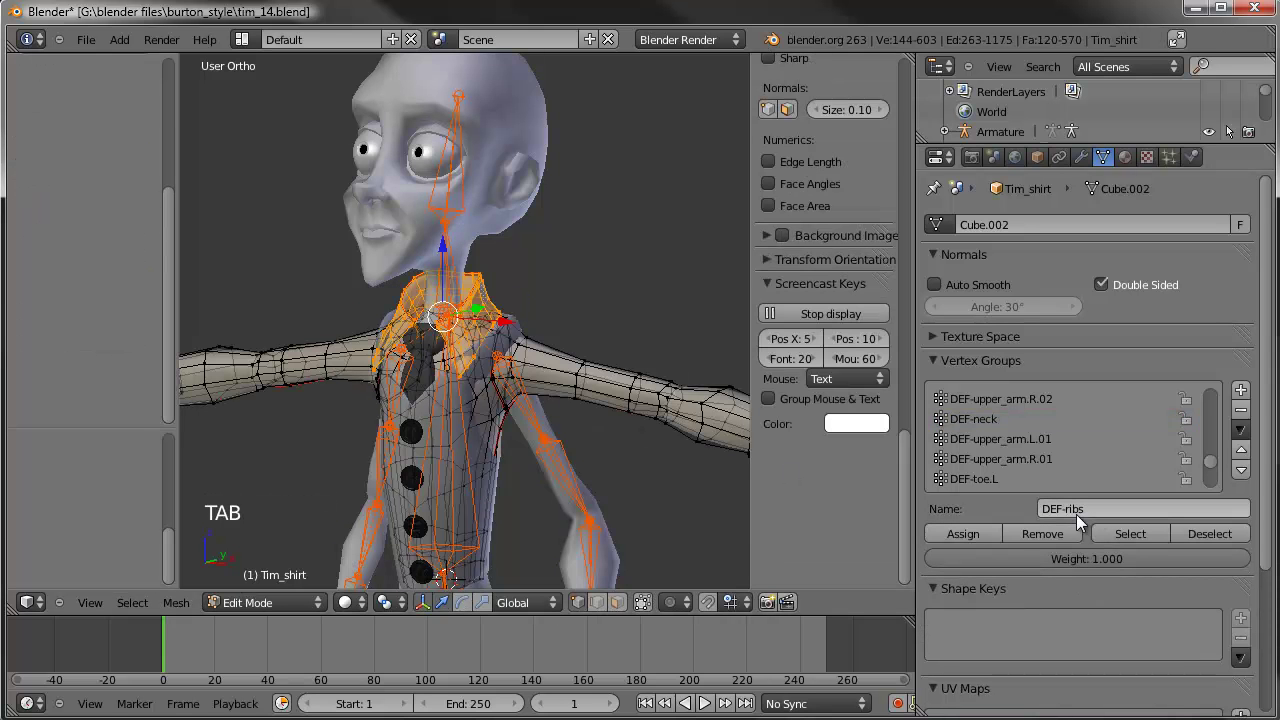
click(972, 533)
key(Tab)
mouse_move(449, 371)
middle_down()
mouse_move(508, 357)
mouse_move(503, 366)
middle_up()
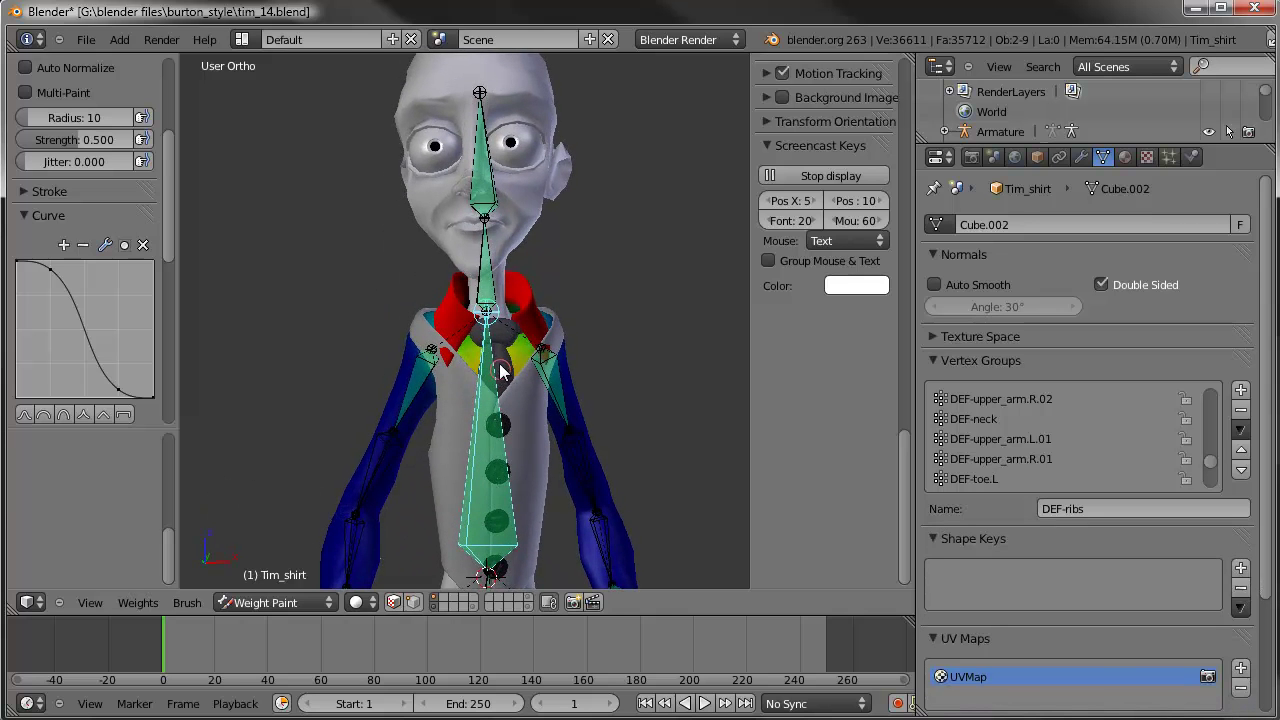
Step: Clear the collar selection and circle-select the shirt's torso vertices from the front, from the chest down to the waist
scroll(500, 366, down, 1)
key(KP_1)
shift+middle_drag(504, 362, 504, 300)
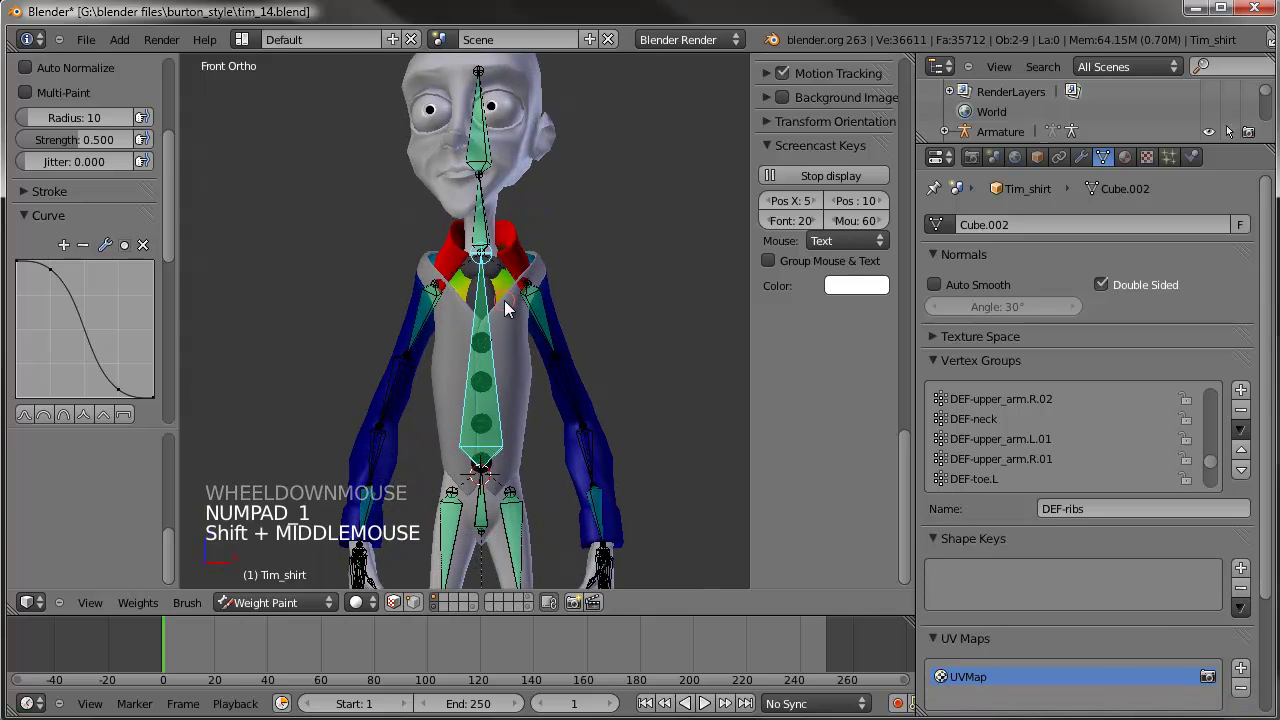
scroll(490, 314, down, 1)
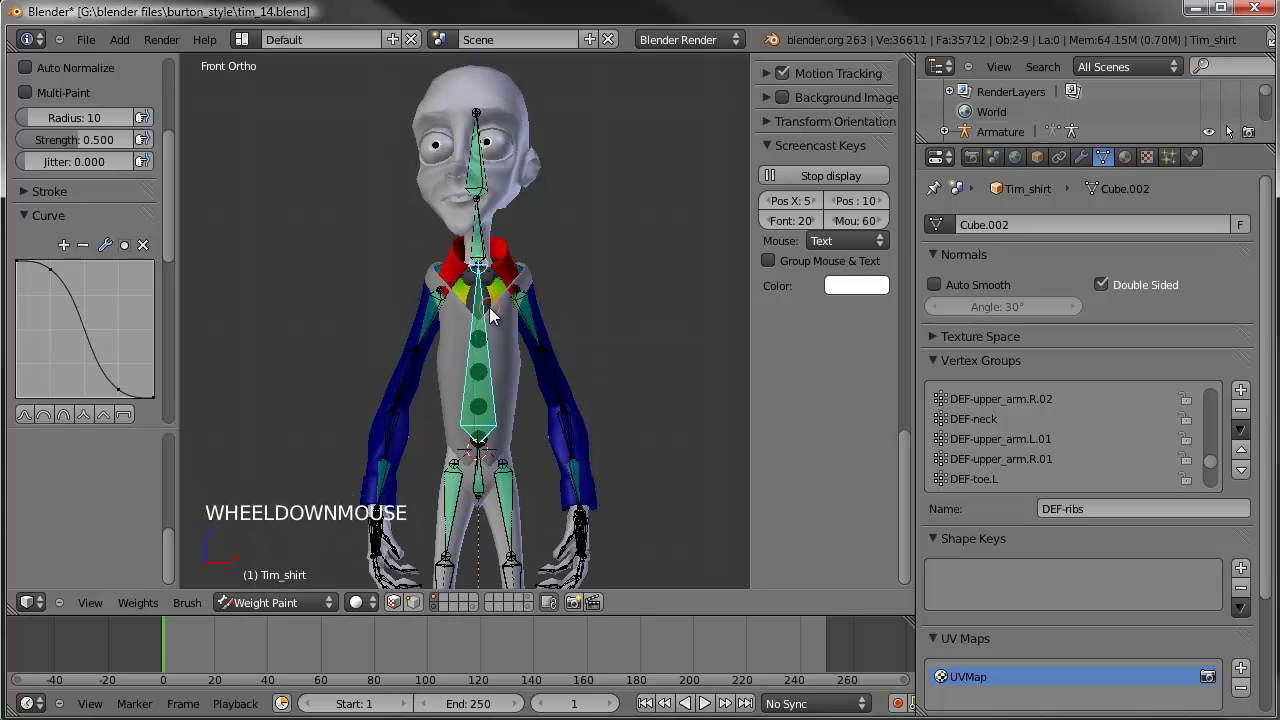
key(Tab)
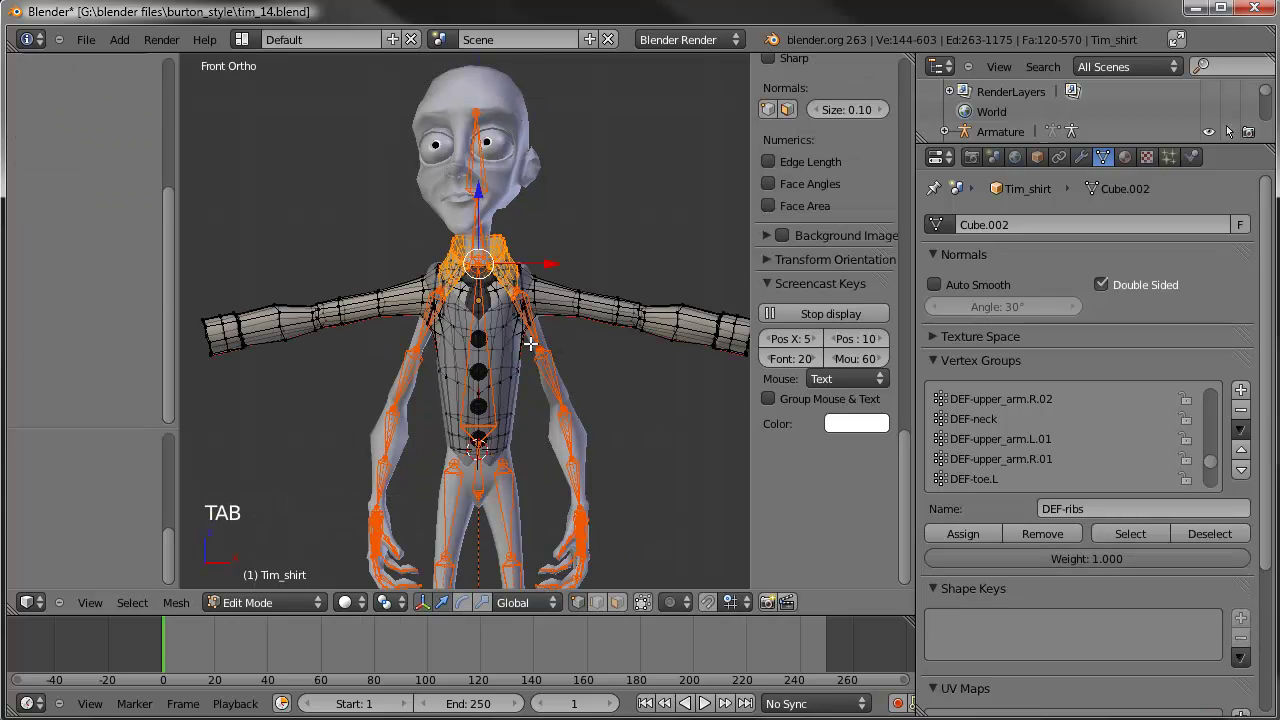
key(a)
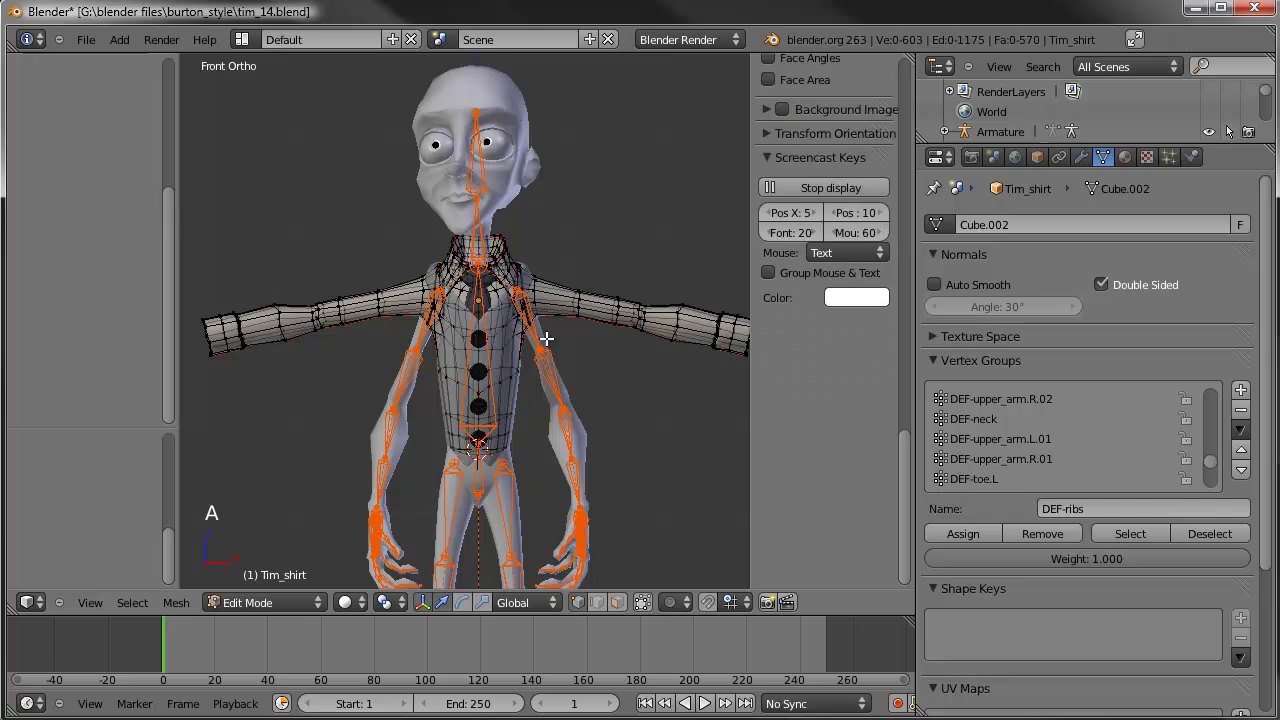
key(a)
key(a)
scroll(537, 302, up, 2)
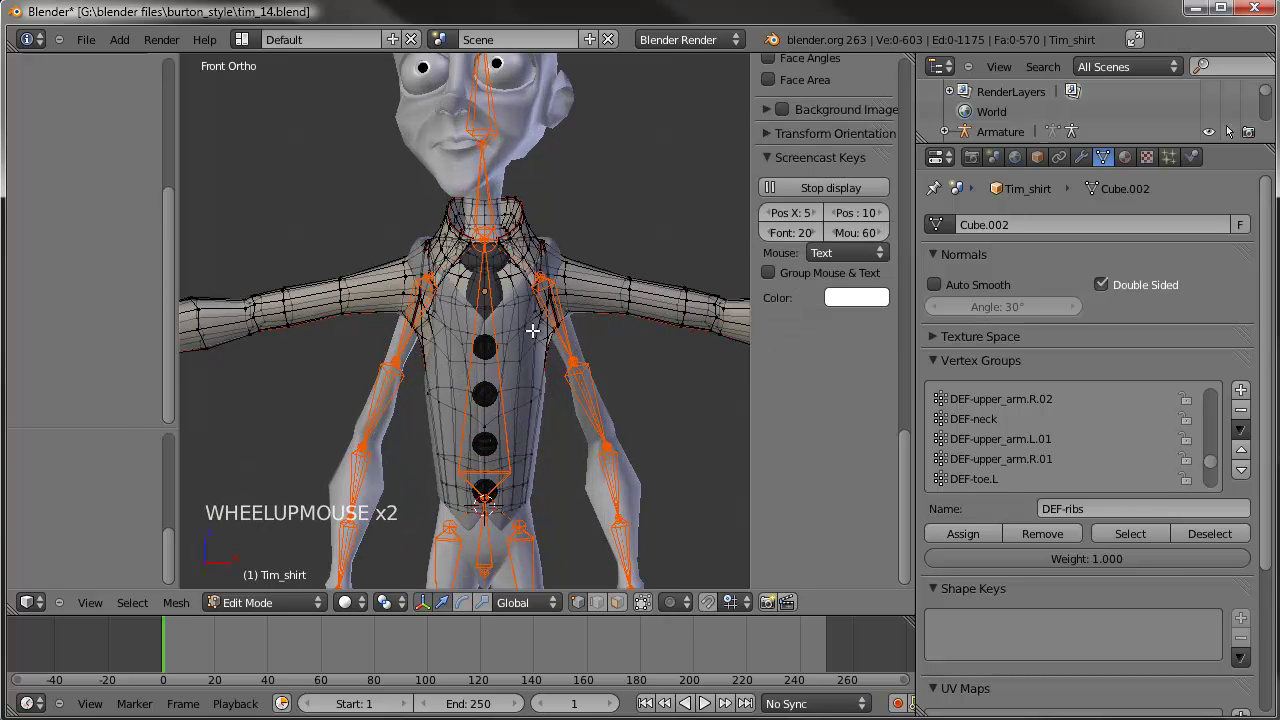
key(Tab)
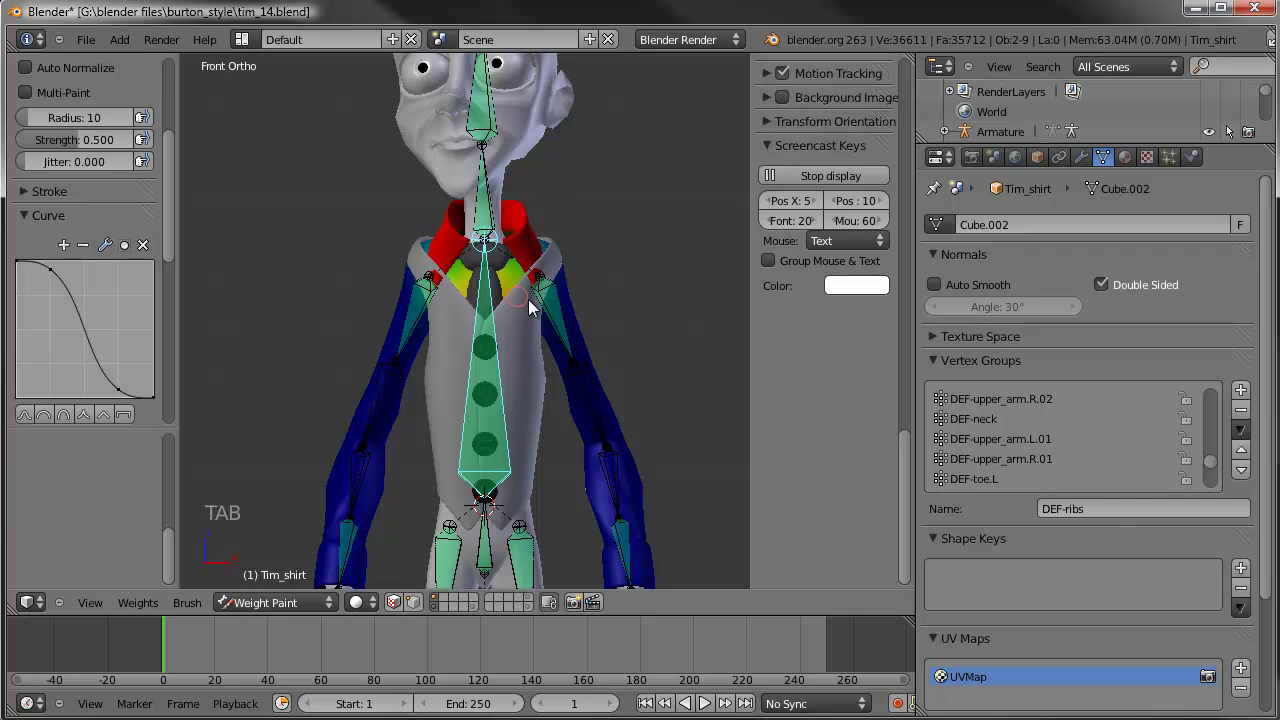
key(Tab)
key(a)
key(a)
key(a)
key(c)
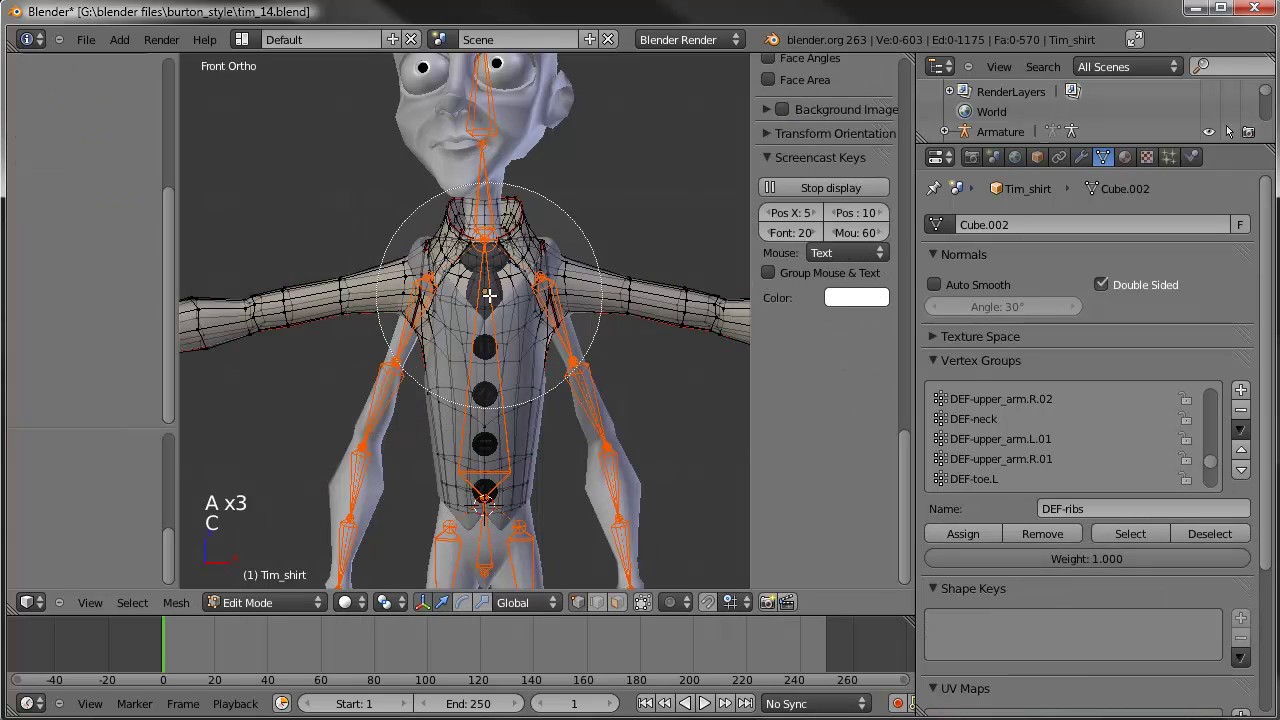
drag(489, 296, 487, 471)
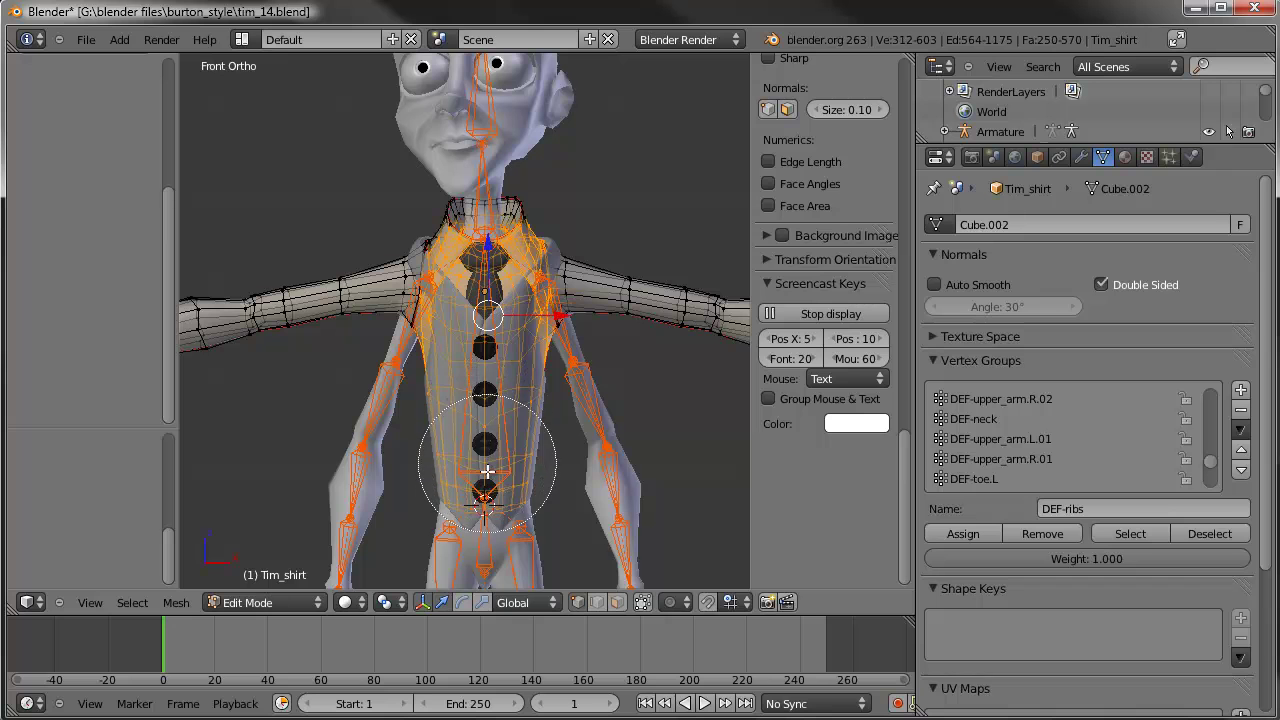
right_click(492, 400)
Step: Assign the selected torso vertices to the DEF-ribs vertex group with weight 1.000 and return to Weight Paint mode
key(Tab)
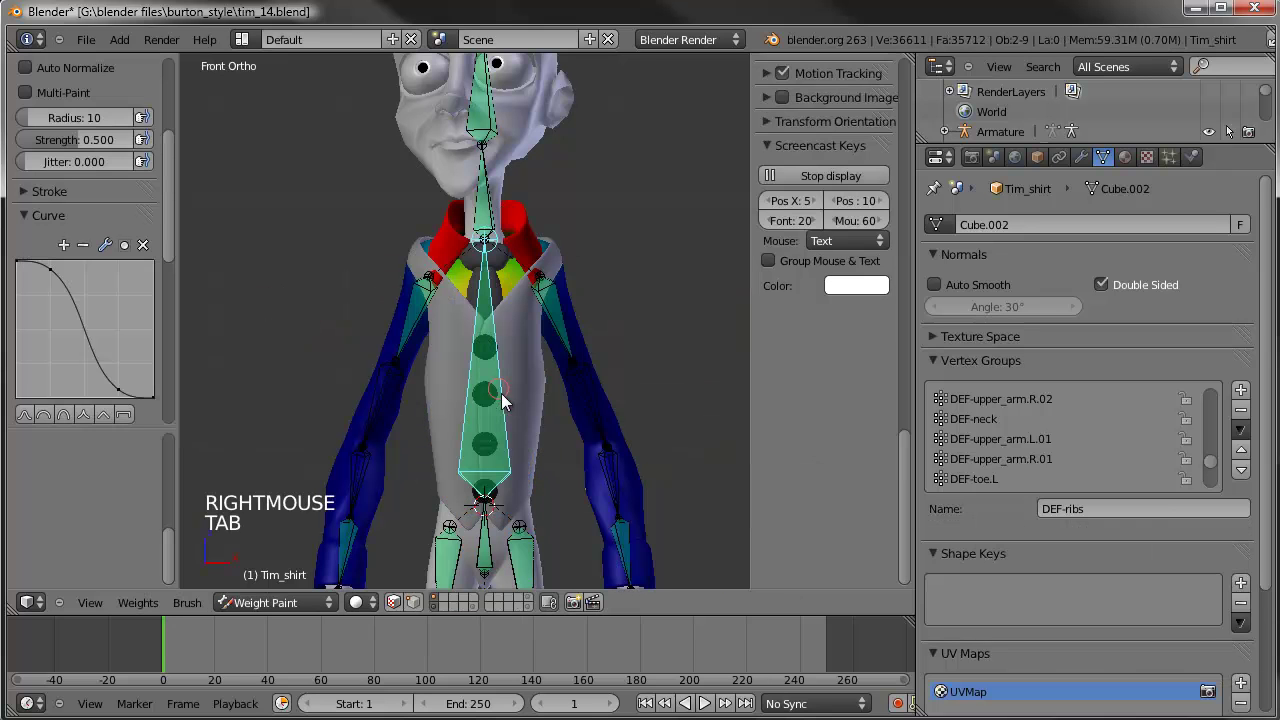
key(Tab)
key(Tab)
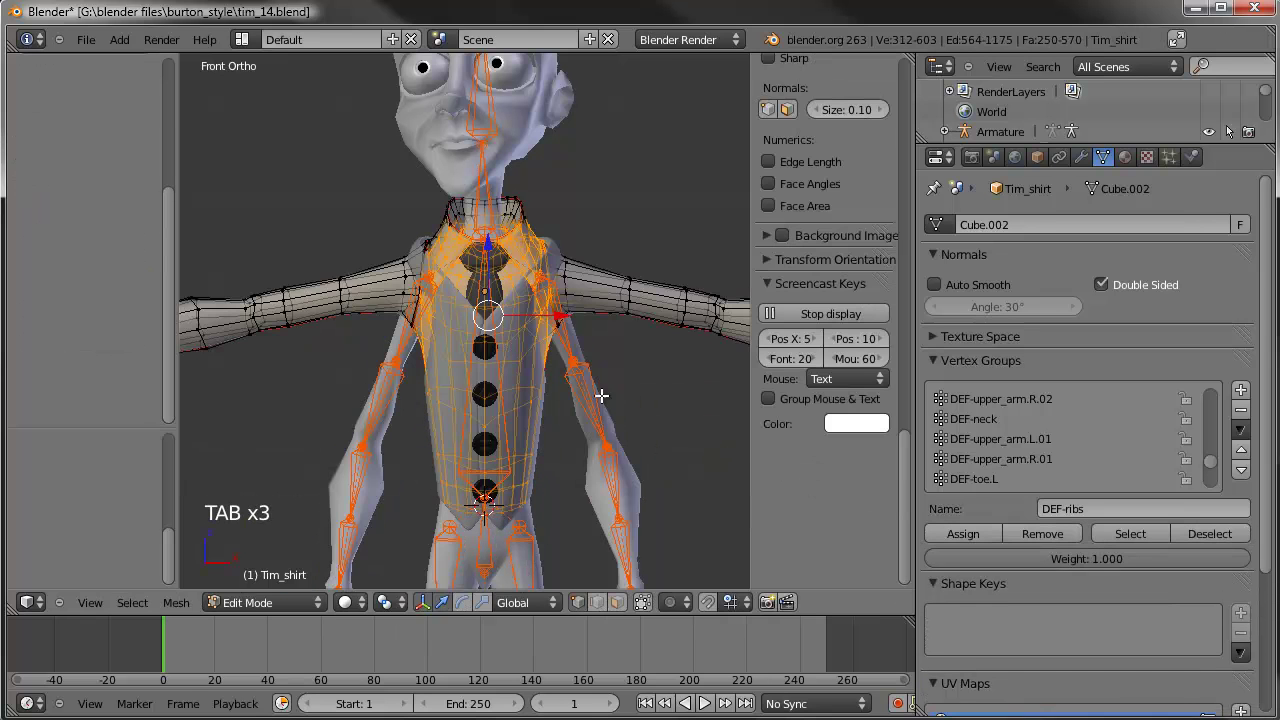
click(960, 535)
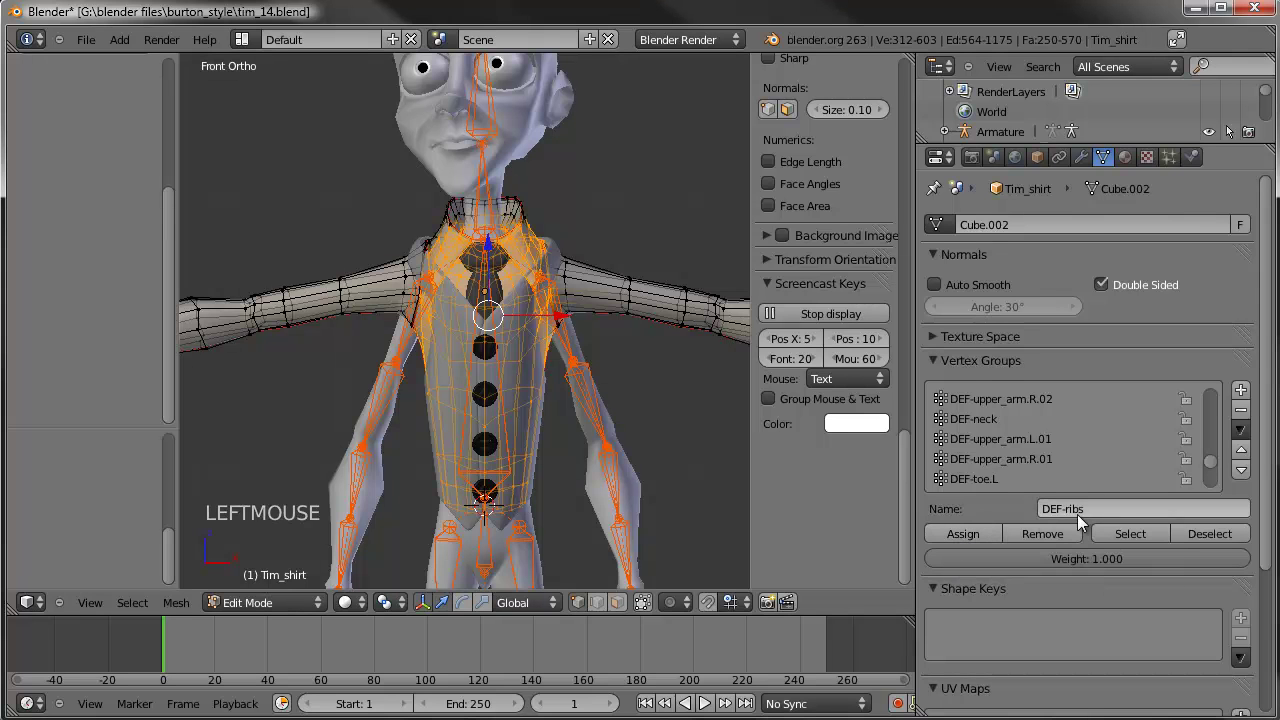
key(Tab)
scroll(537, 350, up, 4)
shift+middle_drag(537, 349, 475, 320)
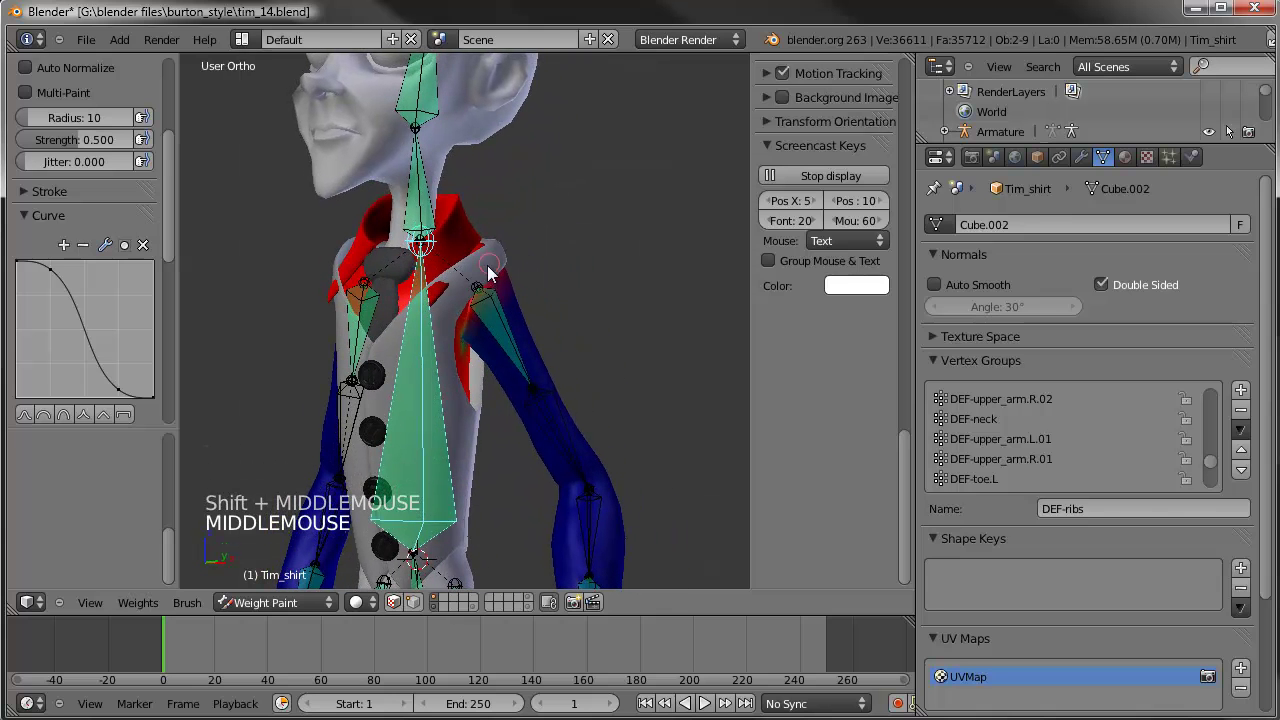
Step: Select the left upper arm bone and switch the weight paint brush to Subtract
right_click(505, 330)
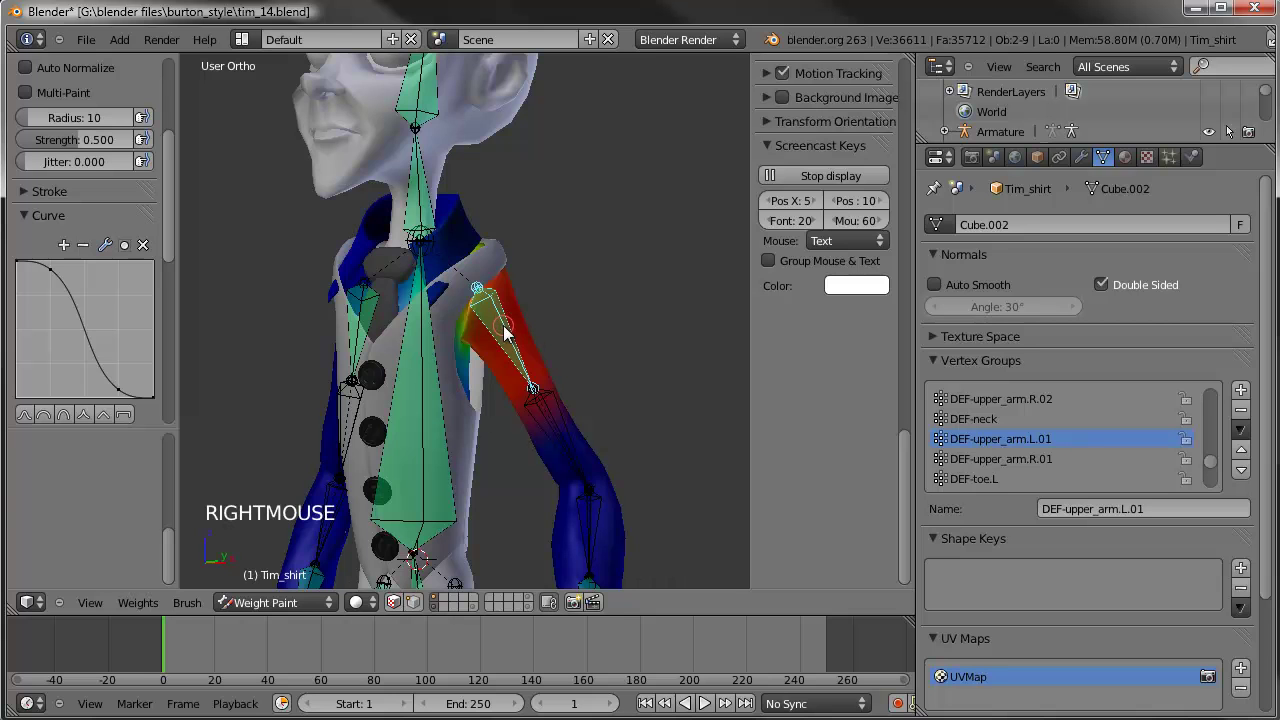
middle_drag(507, 285, 509, 263)
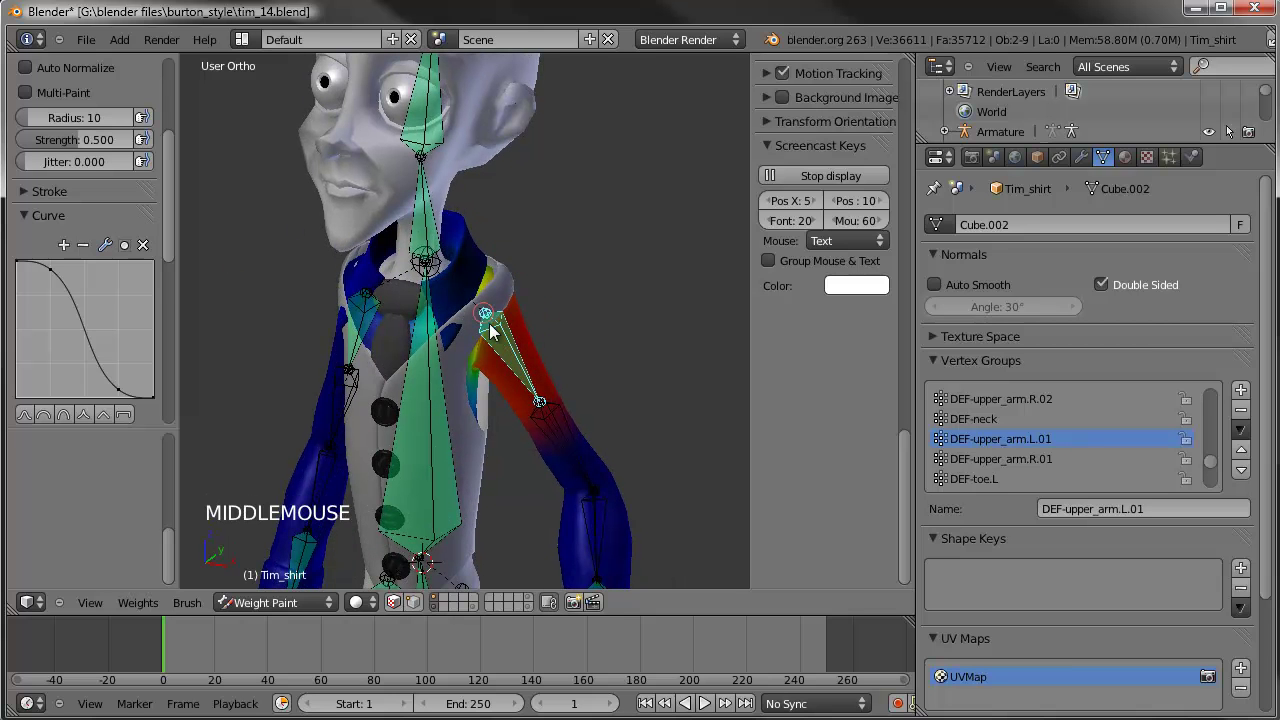
scroll(122, 181, up, 10)
scroll(90, 261, down, 11)
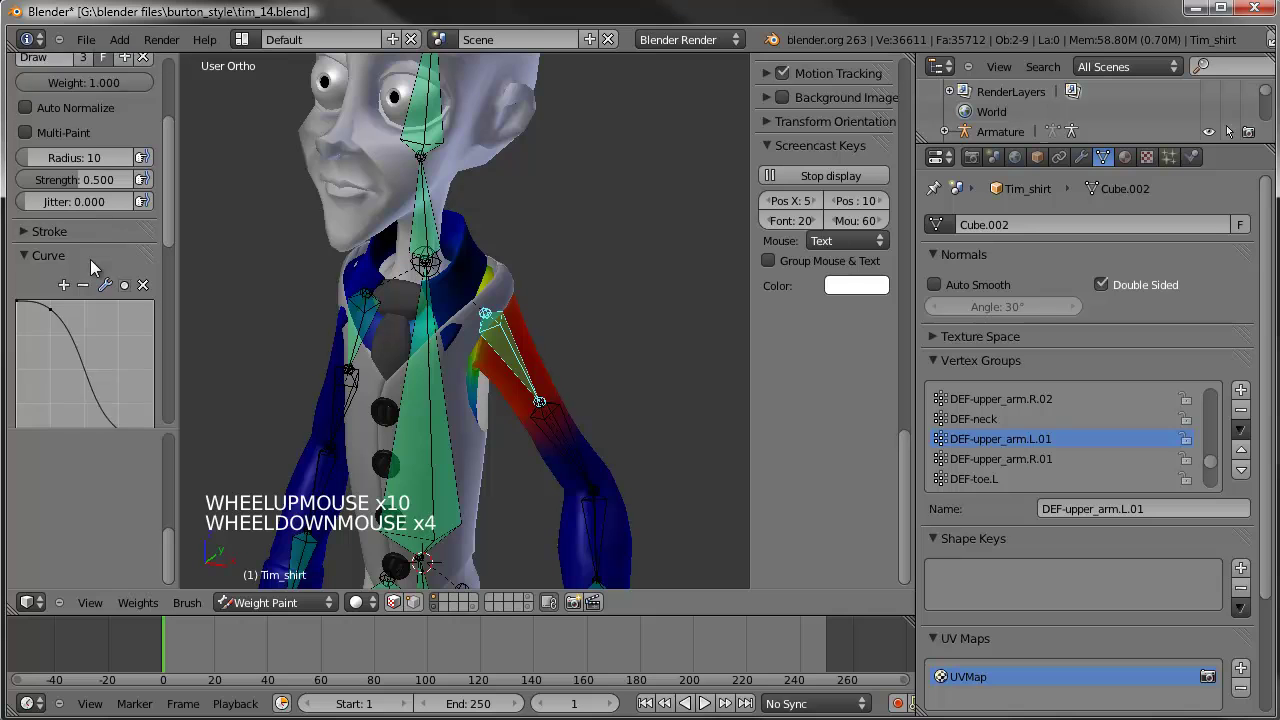
scroll(92, 267, down, 7)
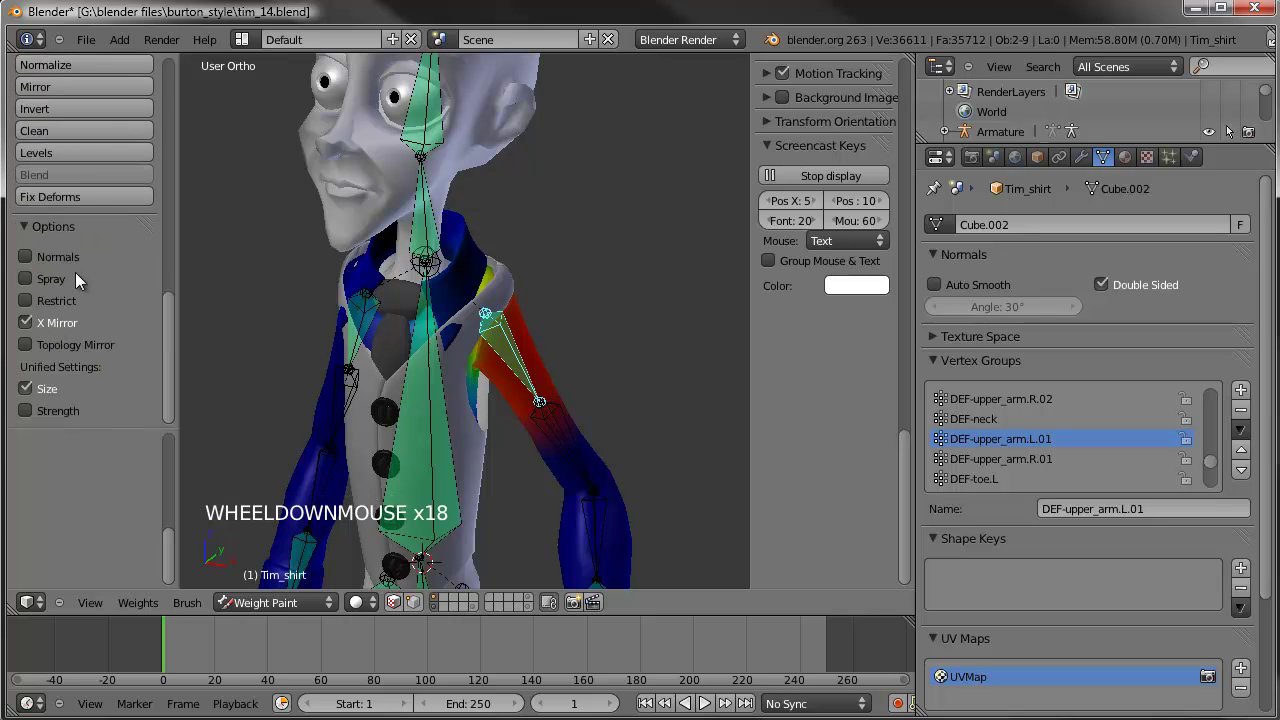
scroll(76, 255, up, 20)
click(73, 122)
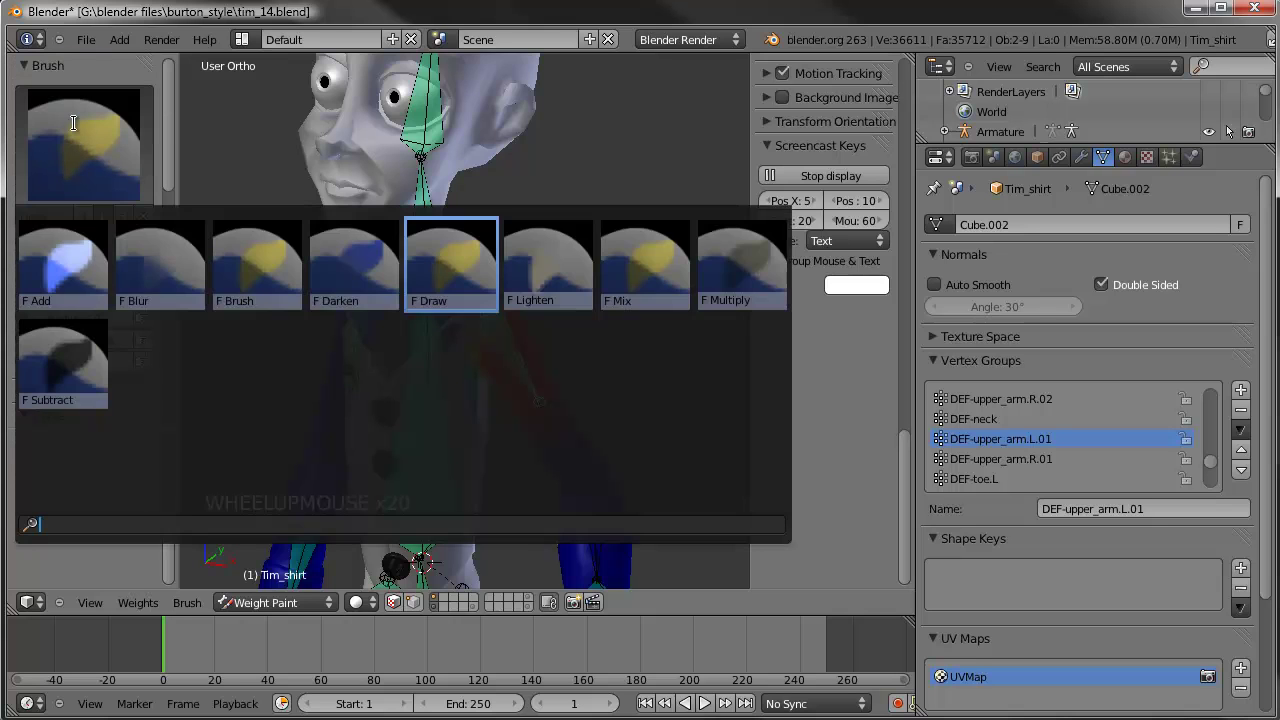
click(79, 363)
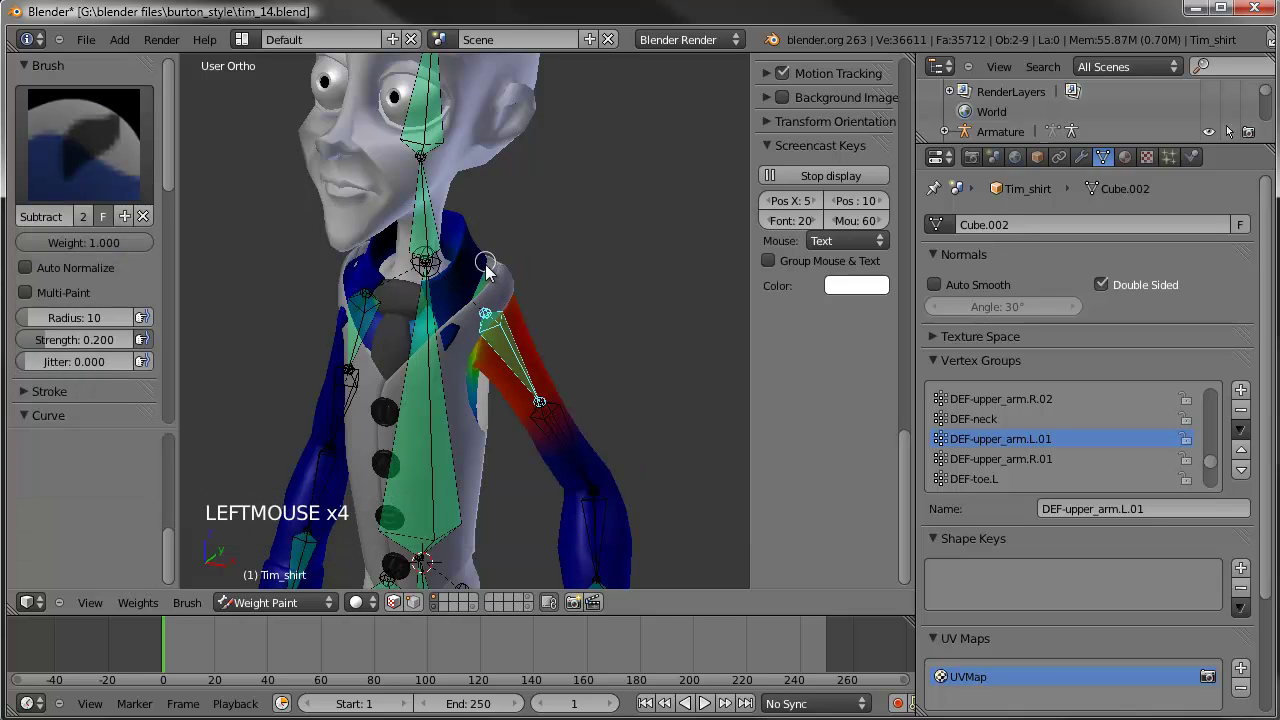
Step: Set the Subtract brush to strength 0.691 and radius 33, and erase the left upper arm weights around the shirt's shoulder and armpit
drag(100, 340, 137, 340)
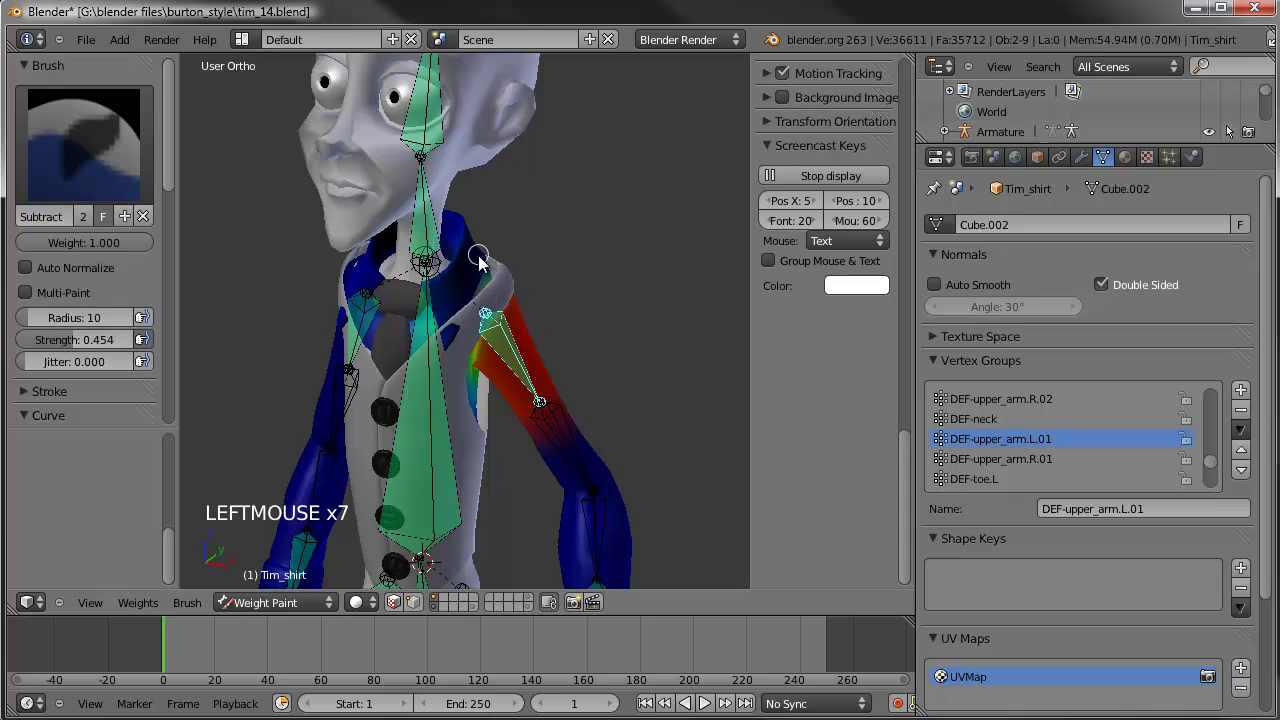
click(481, 305)
drag(29, 316, 42, 320)
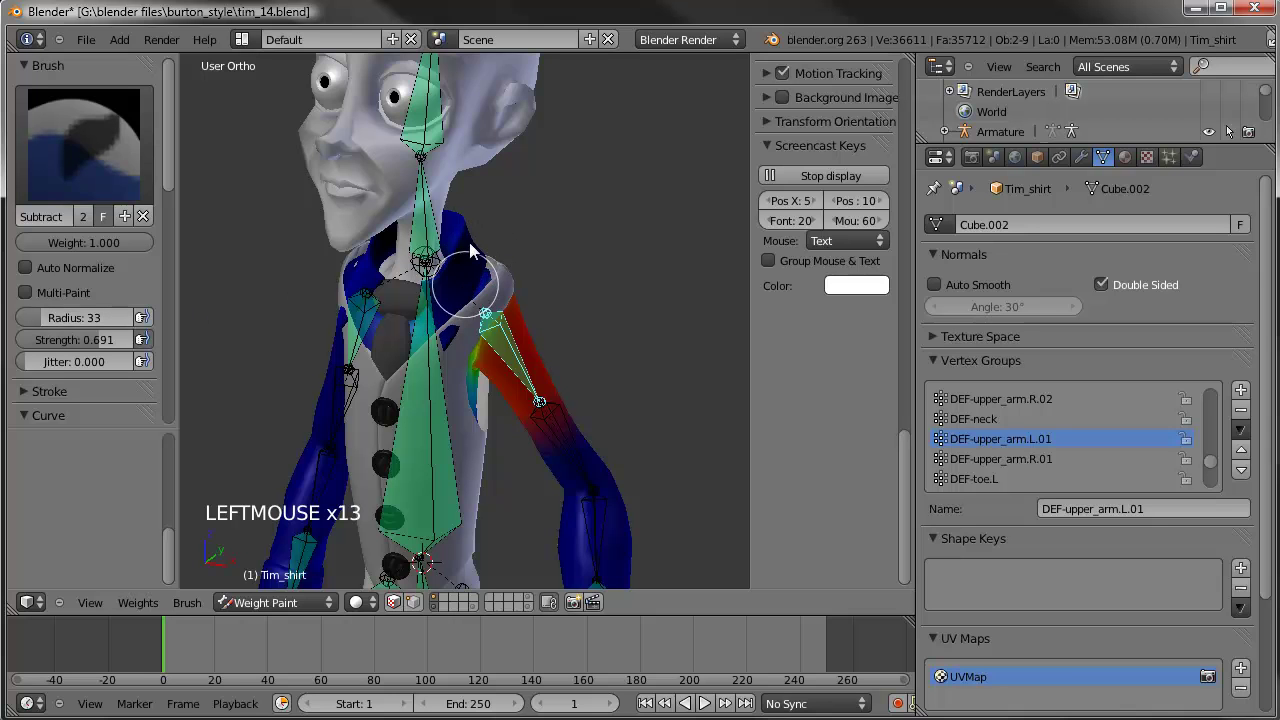
drag(463, 287, 461, 400)
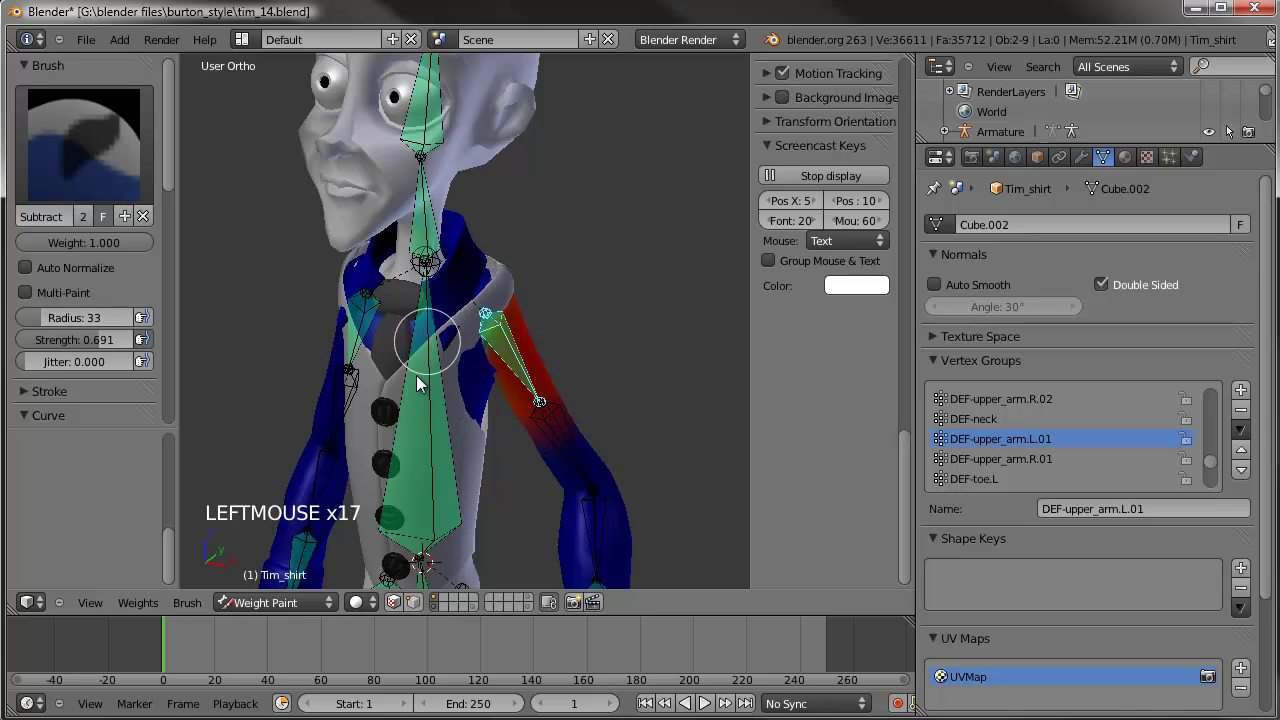
Step: Erase the remaining left upper arm weights from the shirt's collar and upper back with the Subtract brush
middle_drag(416, 298, 484, 260)
click(445, 275)
mouse_move(429, 320)
middle_down()
mouse_move(500, 271)
mouse_move(214, 265)
middle_up()
middle_drag(136, 256, 443, 251)
click(440, 272)
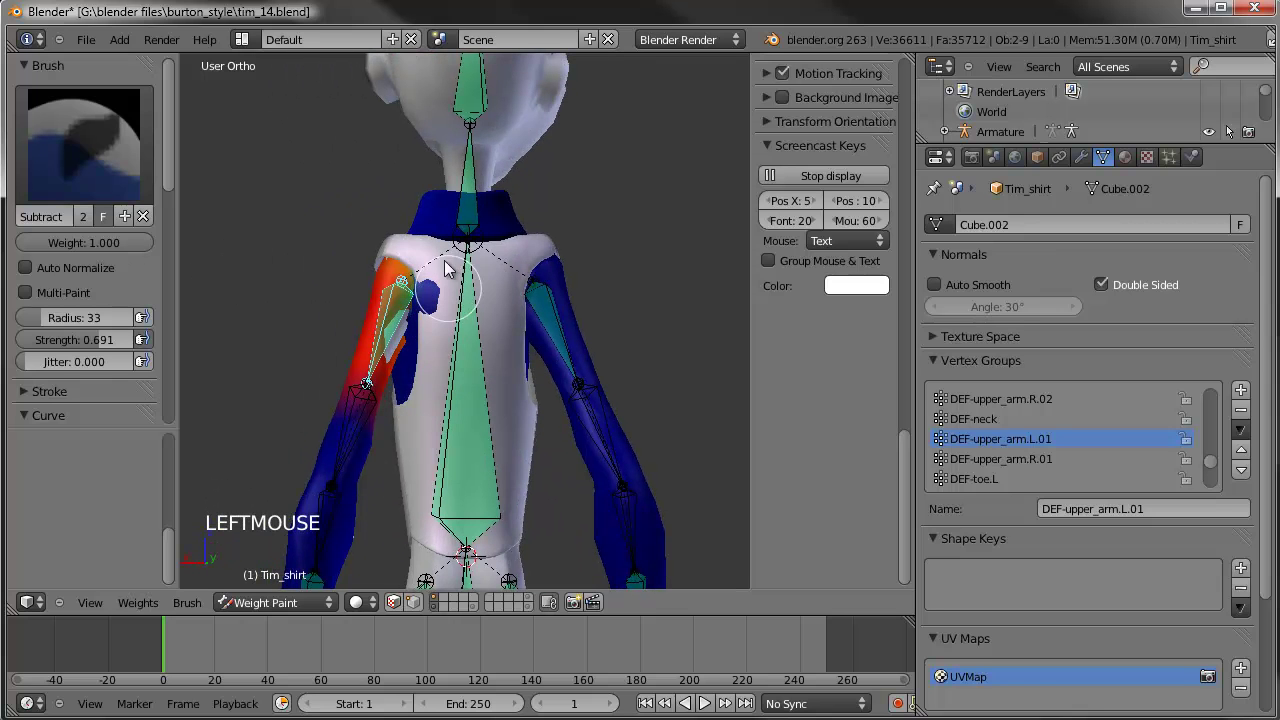
mouse_move(400, 240)
middle_down()
mouse_move(297, 237)
mouse_move(640, 219)
mouse_move(557, 335)
mouse_move(583, 157)
middle_up()
scroll(557, 335, down, 2)
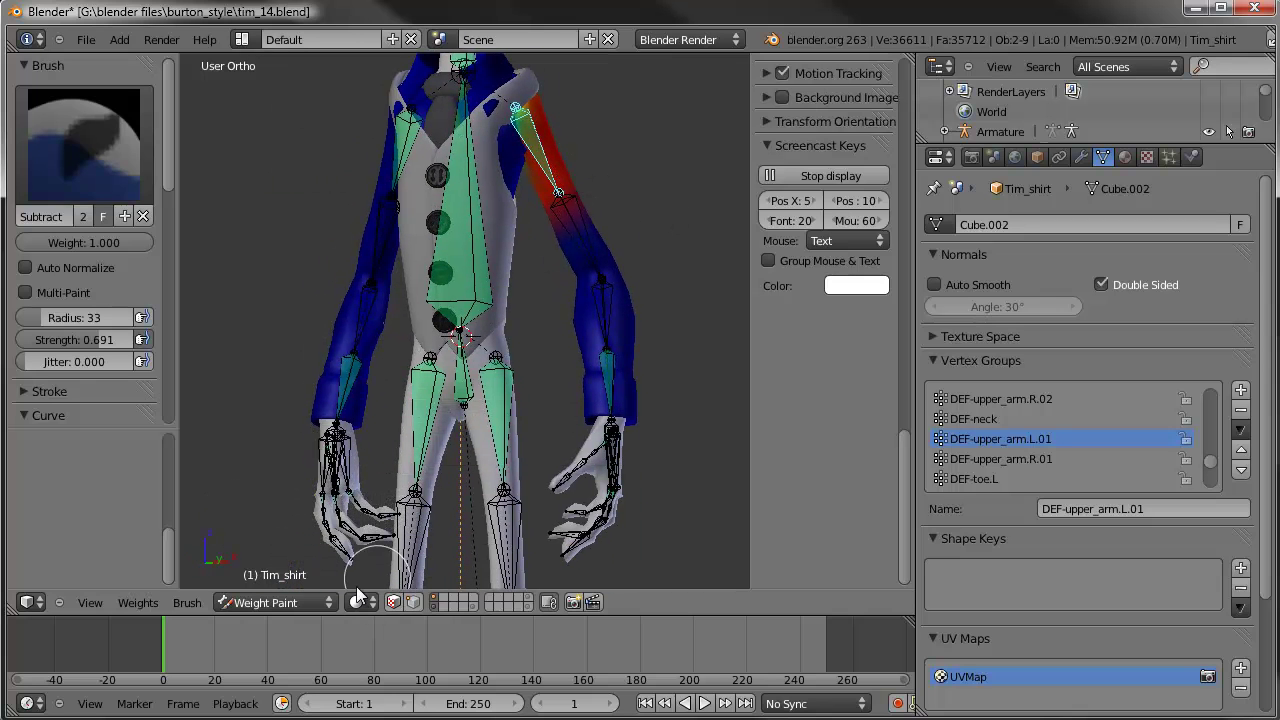
Step: Return to Object Mode, select Tim_vest, and make DEF-ribs its active vertex group in Edit Mode with all vertices selected
click(308, 603)
click(299, 582)
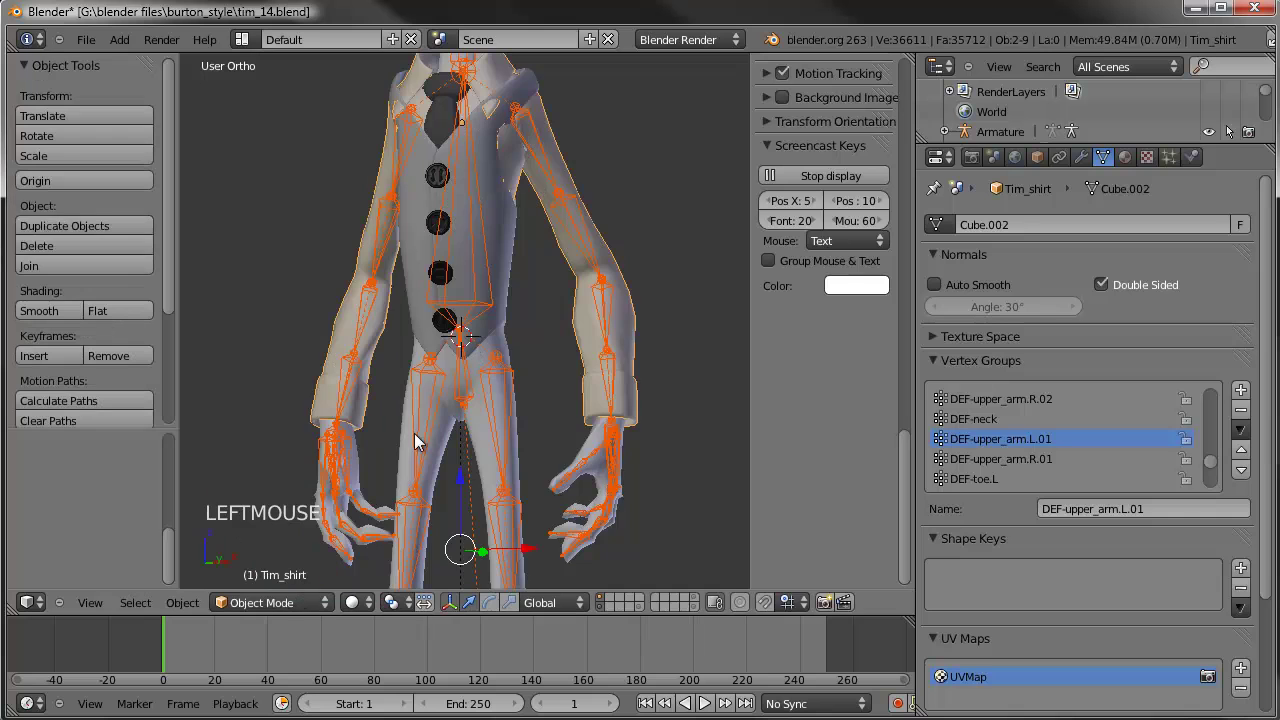
right_click(497, 241)
shift+middle_drag(497, 262, 492, 336)
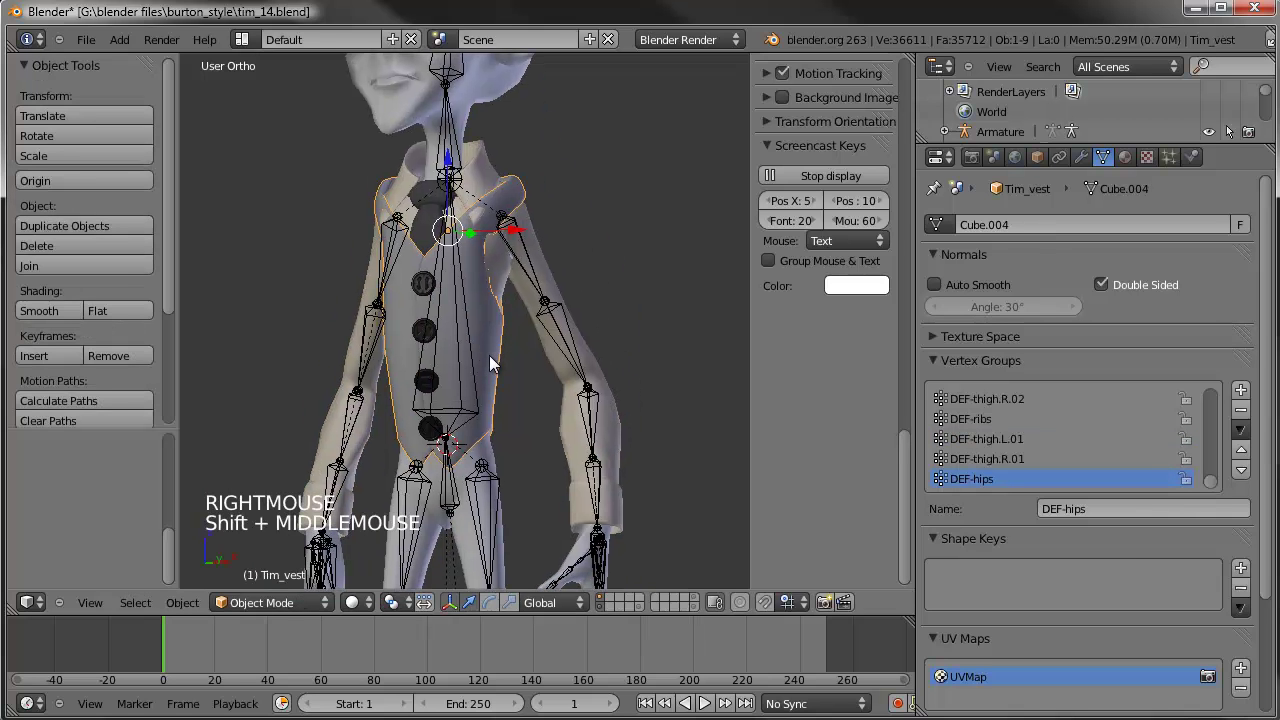
key(Tab)
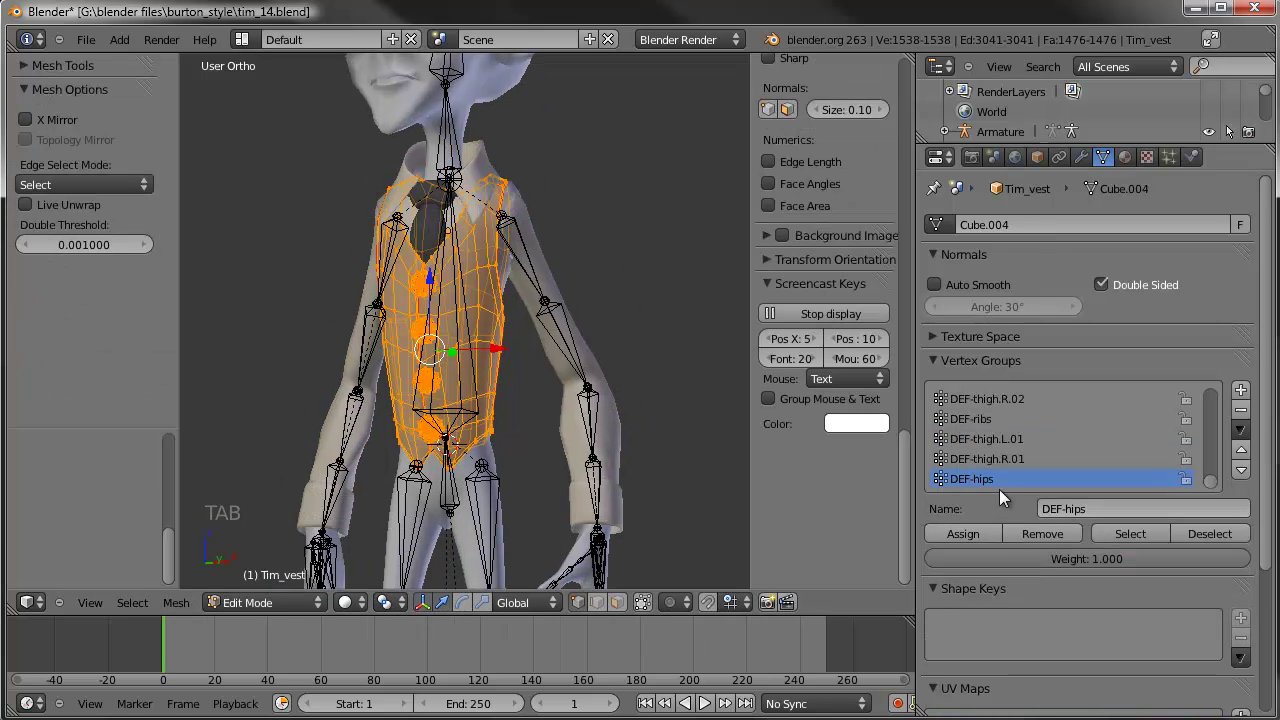
click(969, 418)
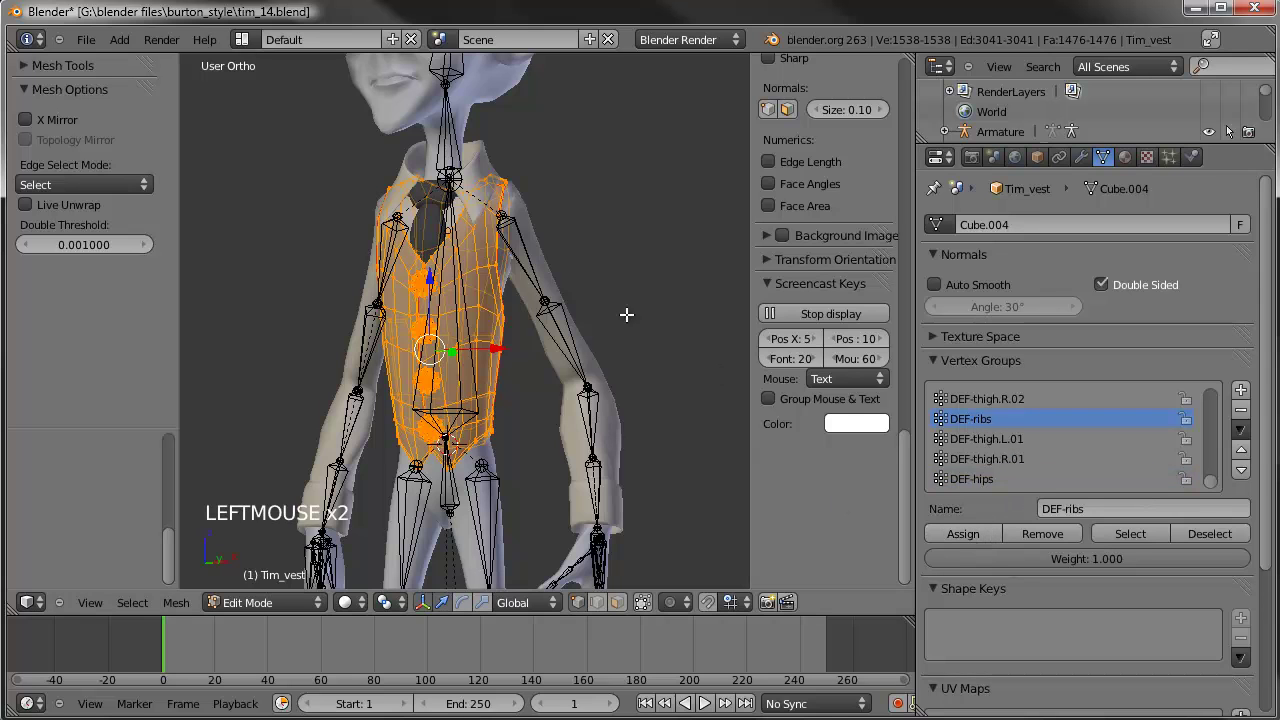
key(Tab)
Step: Switch Tim_vest to Weight Paint mode and select the left upper arm bone
shift+middle_drag(523, 272, 452, 316)
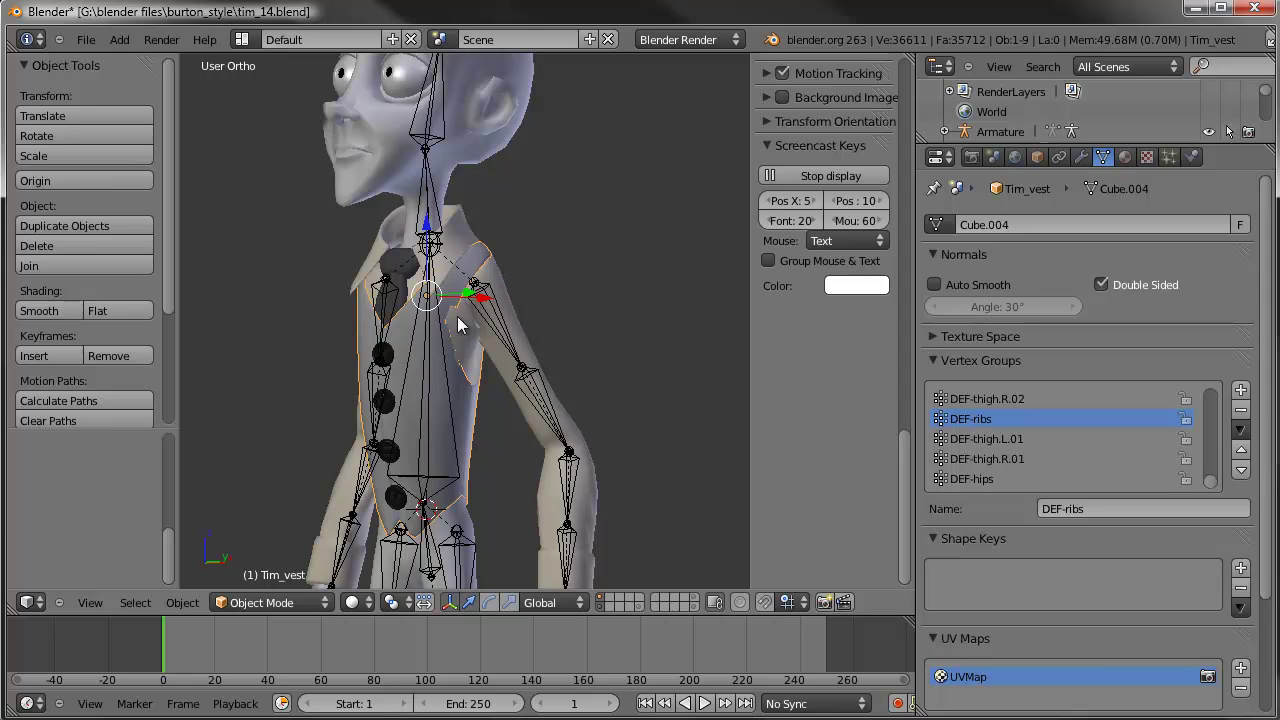
click(280, 601)
click(289, 475)
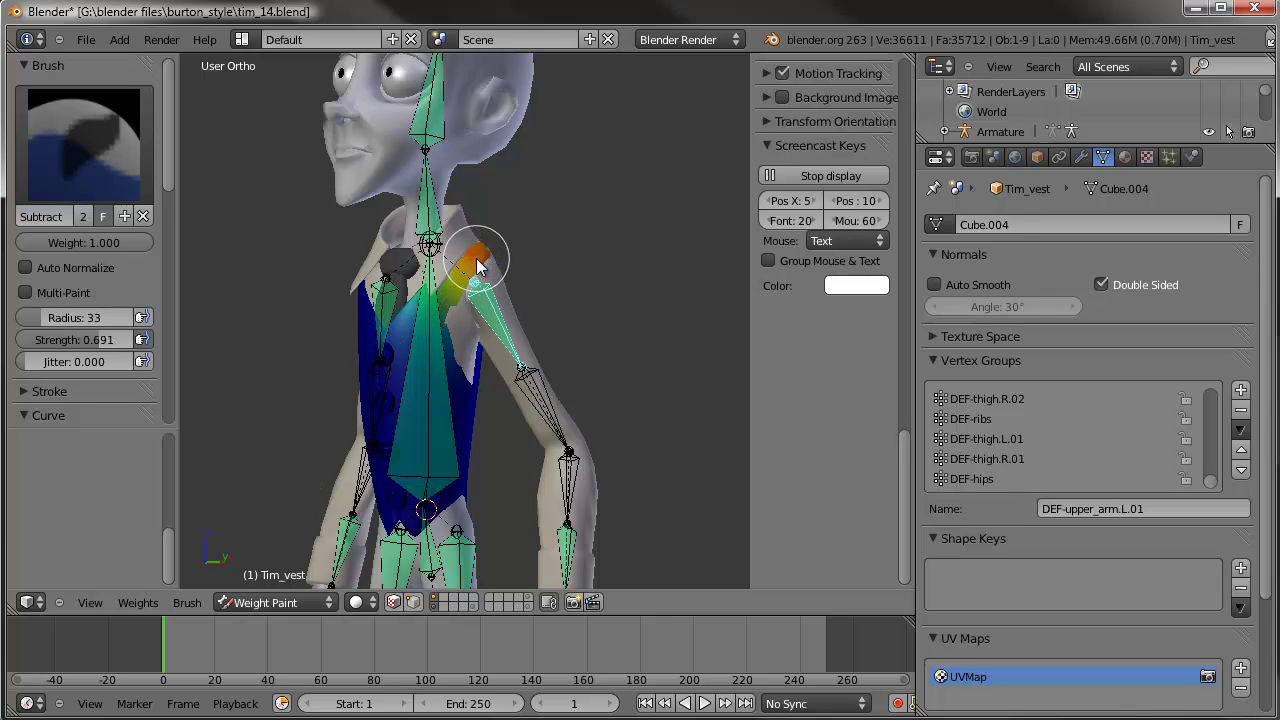
Step: Erase the left upper arm weights from the vest's left shoulder strap and front with the Subtract brush
drag(508, 252, 455, 298)
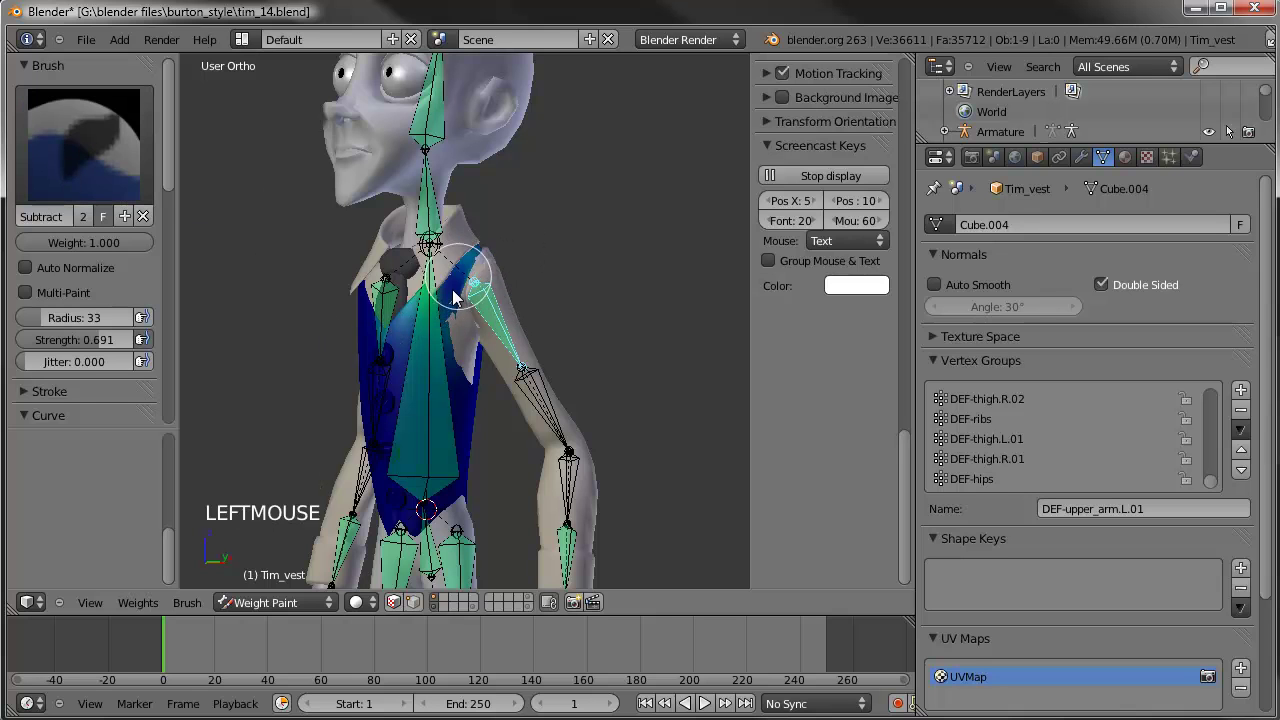
click(466, 296)
click(456, 310)
click(448, 322)
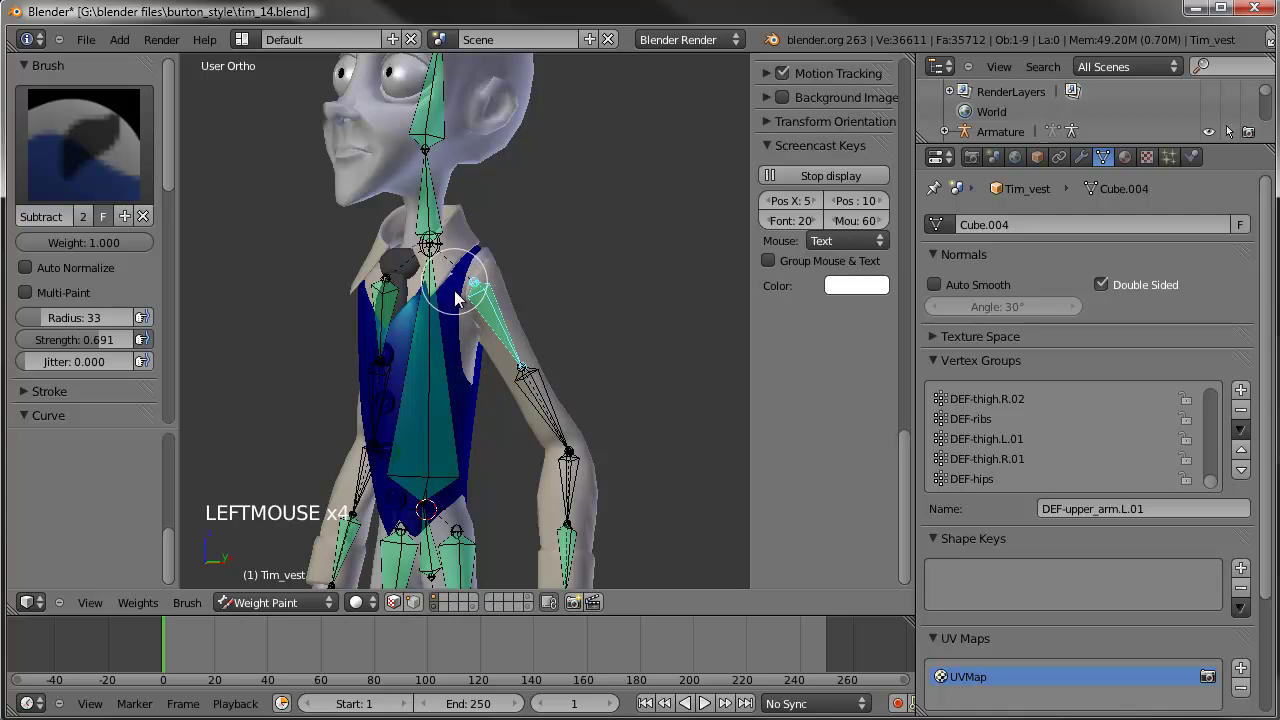
Step: Erase the remaining left upper arm weights from the vest's upper back, neckline and chest
middle_drag(575, 244, 400, 262)
click(420, 271)
click(435, 345)
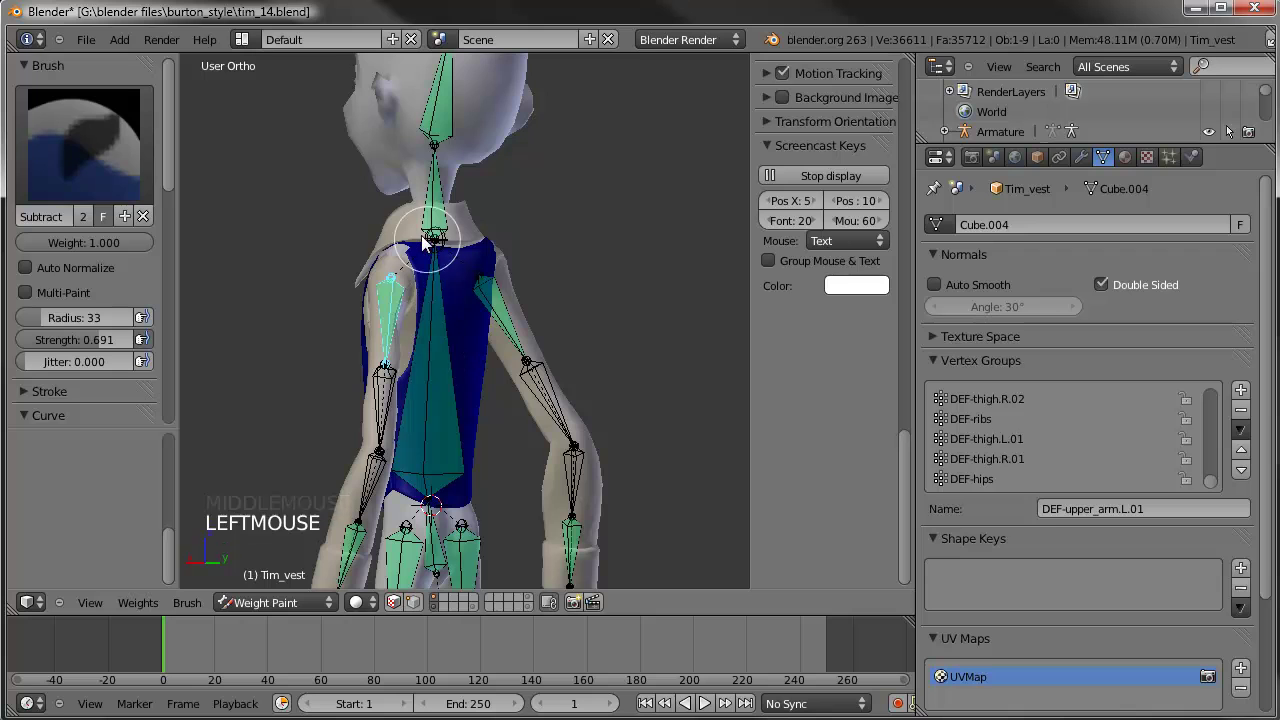
middle_drag(457, 371, 405, 280)
click(420, 228)
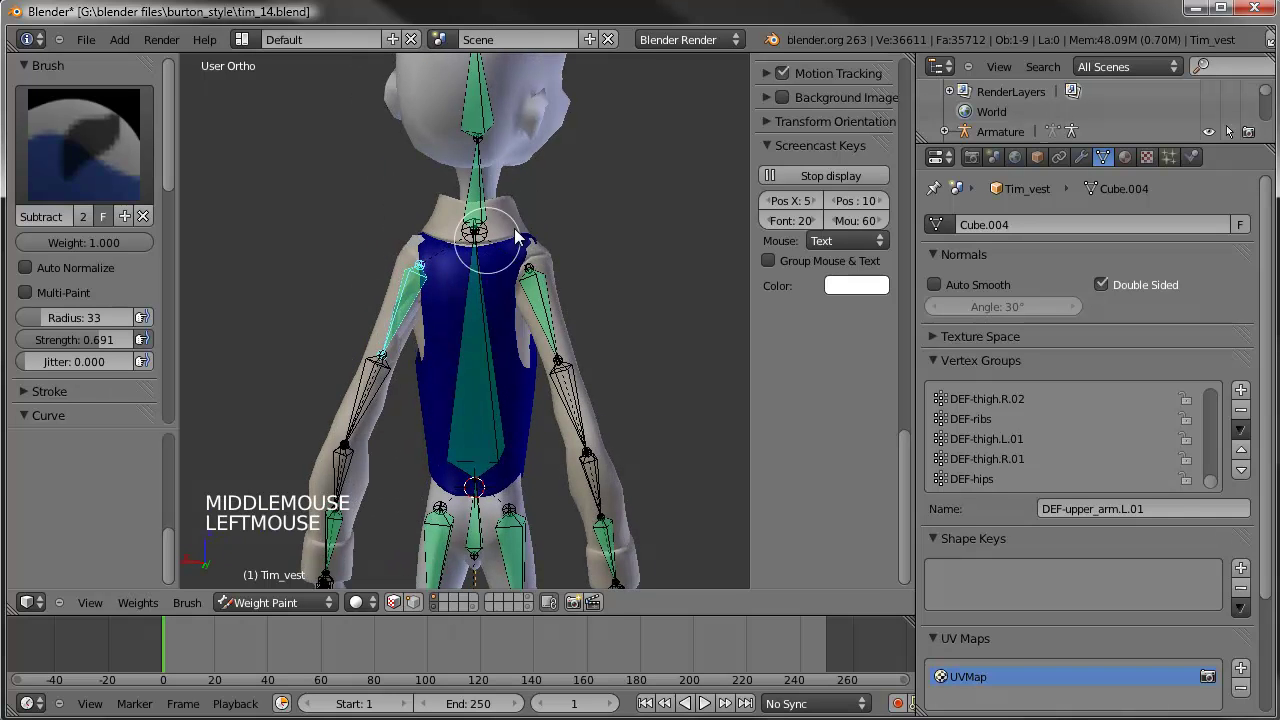
mouse_move(430, 330)
middle_down()
mouse_move(562, 366)
mouse_move(650, 345)
middle_up()
middle_drag(412, 350, 510, 320)
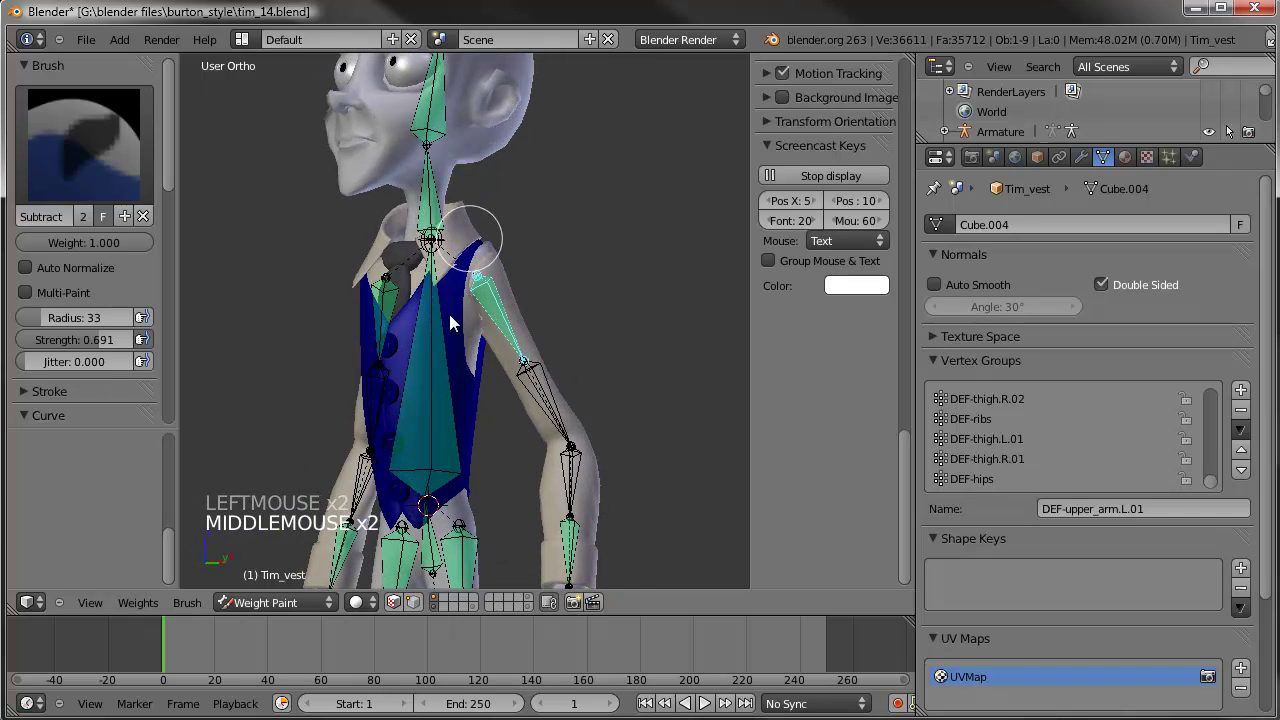
drag(449, 314, 437, 387)
Step: Examine how the vest and shirt fit around the left shoulder, from the front, side and back
scroll(432, 417, down, 3)
middle_drag(432, 417, 450, 405)
scroll(517, 394, up, 5)
middle_drag(560, 390, 443, 323)
scroll(443, 305, up, 3)
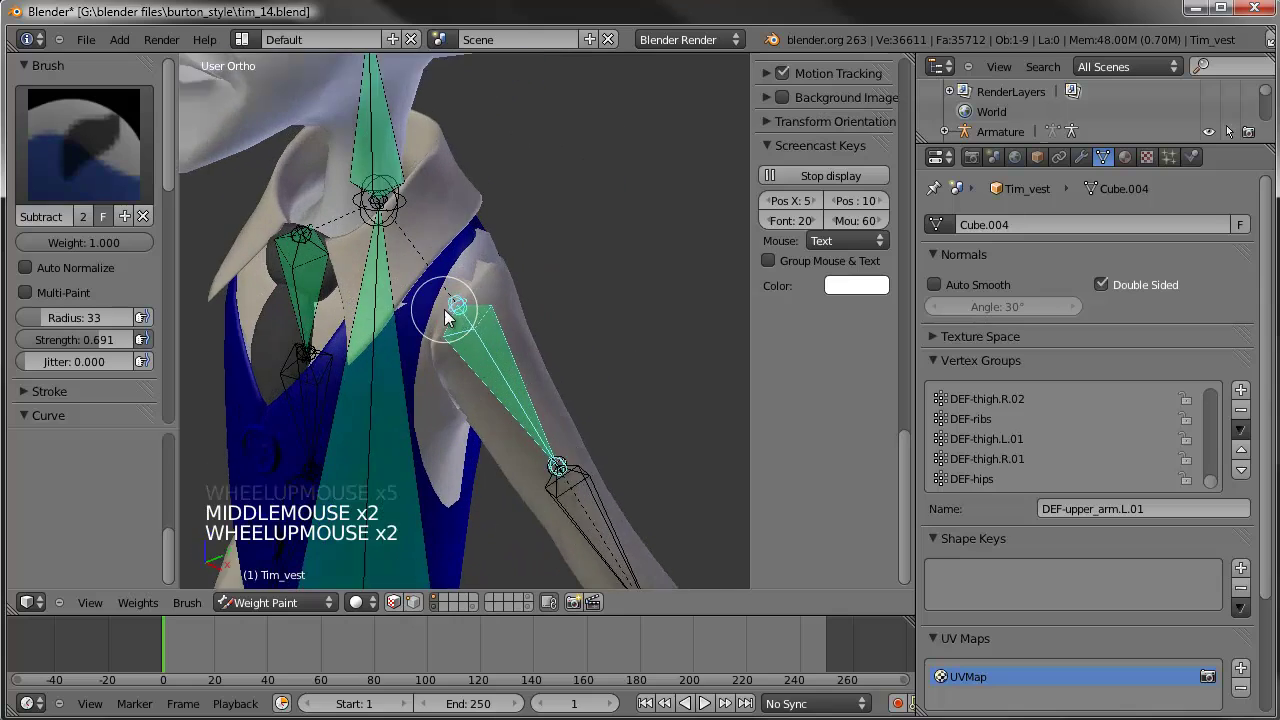
middle_drag(532, 297, 285, 312)
shift+middle_drag(285, 312, 507, 437)
scroll(428, 305, down, 1)
scroll(504, 312, down, 2)
Step: Return to Object Mode, select Tim_mesh, and turn on its Mask modifier's viewport display
click(299, 605)
click(306, 585)
right_click(512, 236)
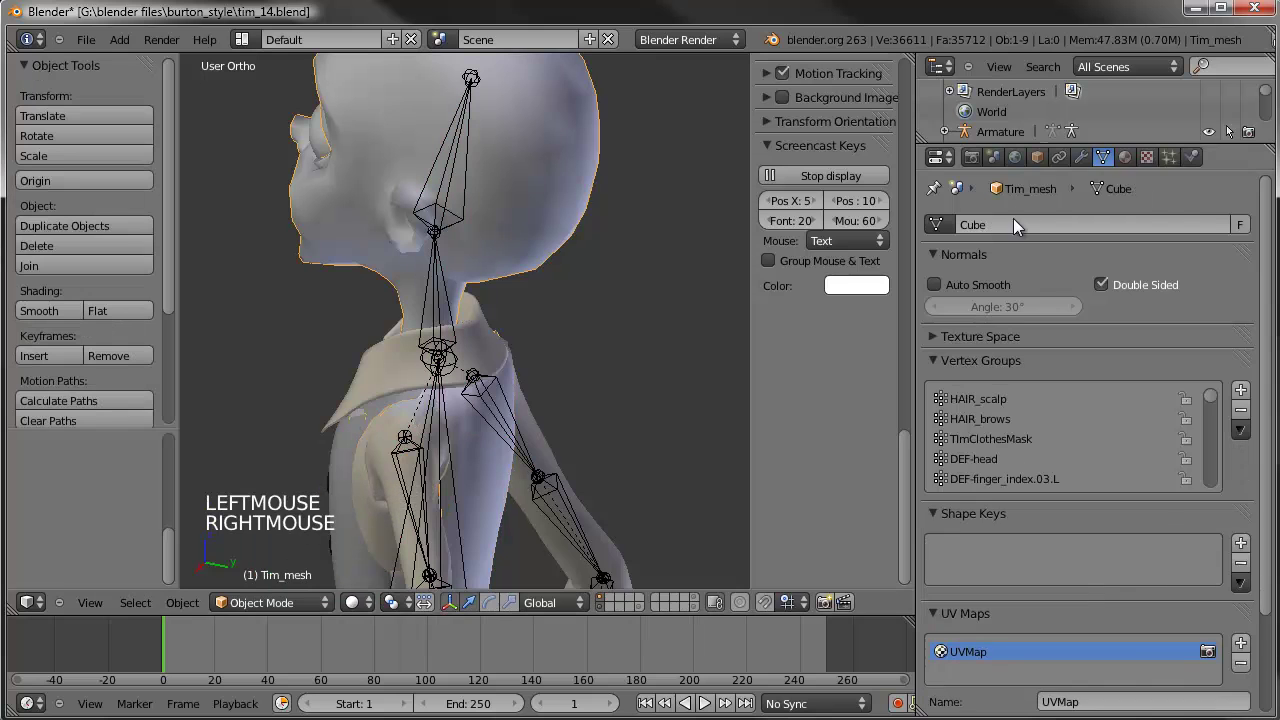
click(1081, 157)
click(1099, 295)
scroll(619, 377, down, 2)
middle_drag(619, 377, 394, 311)
scroll(520, 405, up, 2)
shift+scroll(371, 427, down, 1)
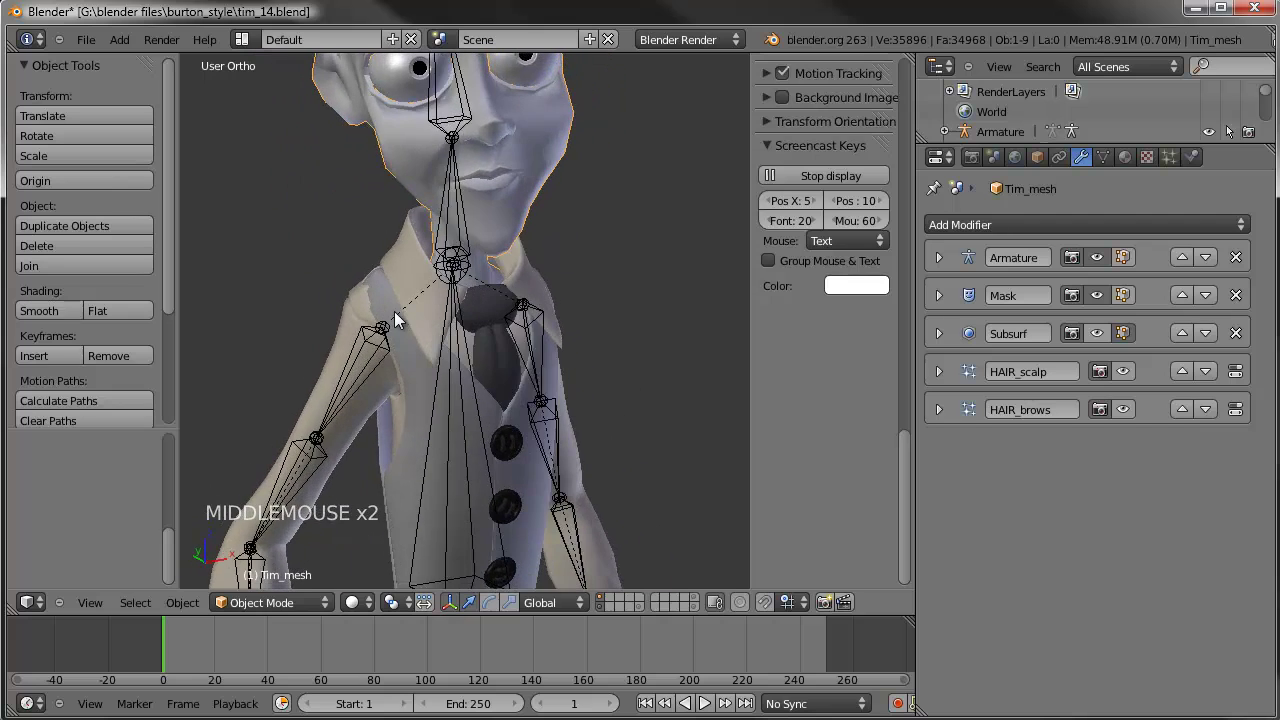
Step: Select Tim_shirt, switch it to Weight Paint mode, and select the neck bone
right_click(324, 369)
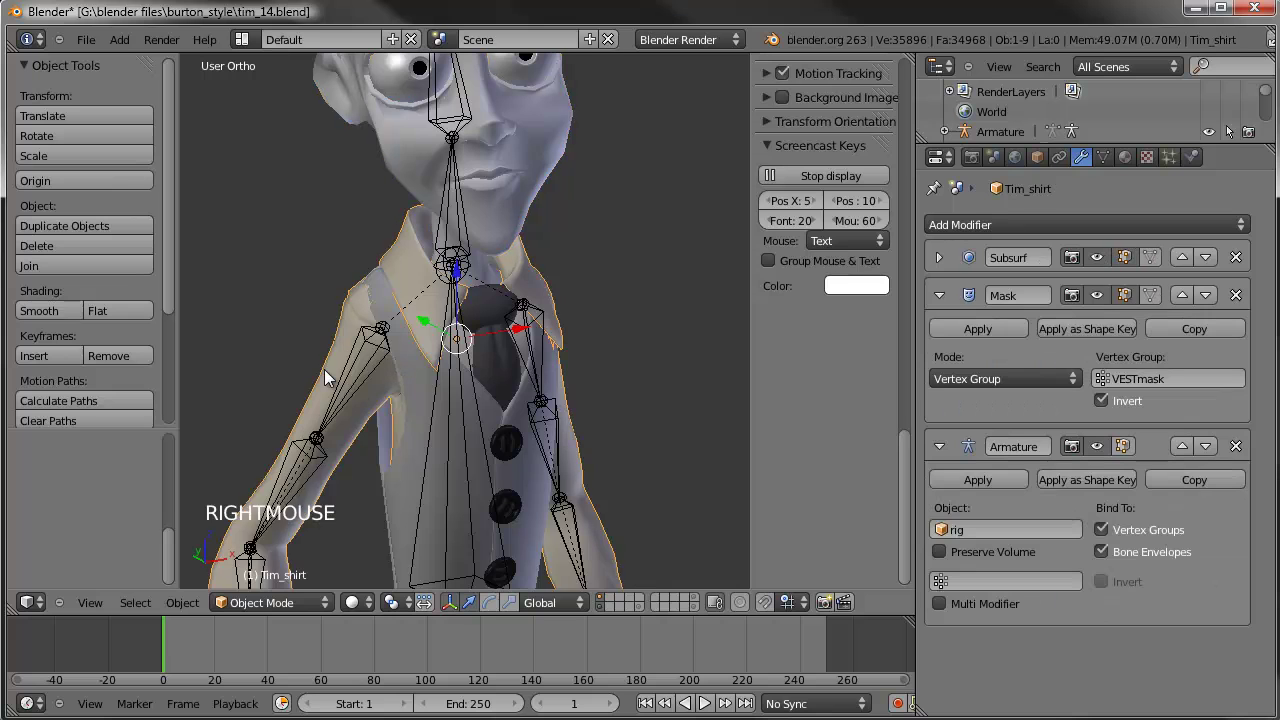
drag(270, 612, 274, 604)
click(282, 601)
click(286, 469)
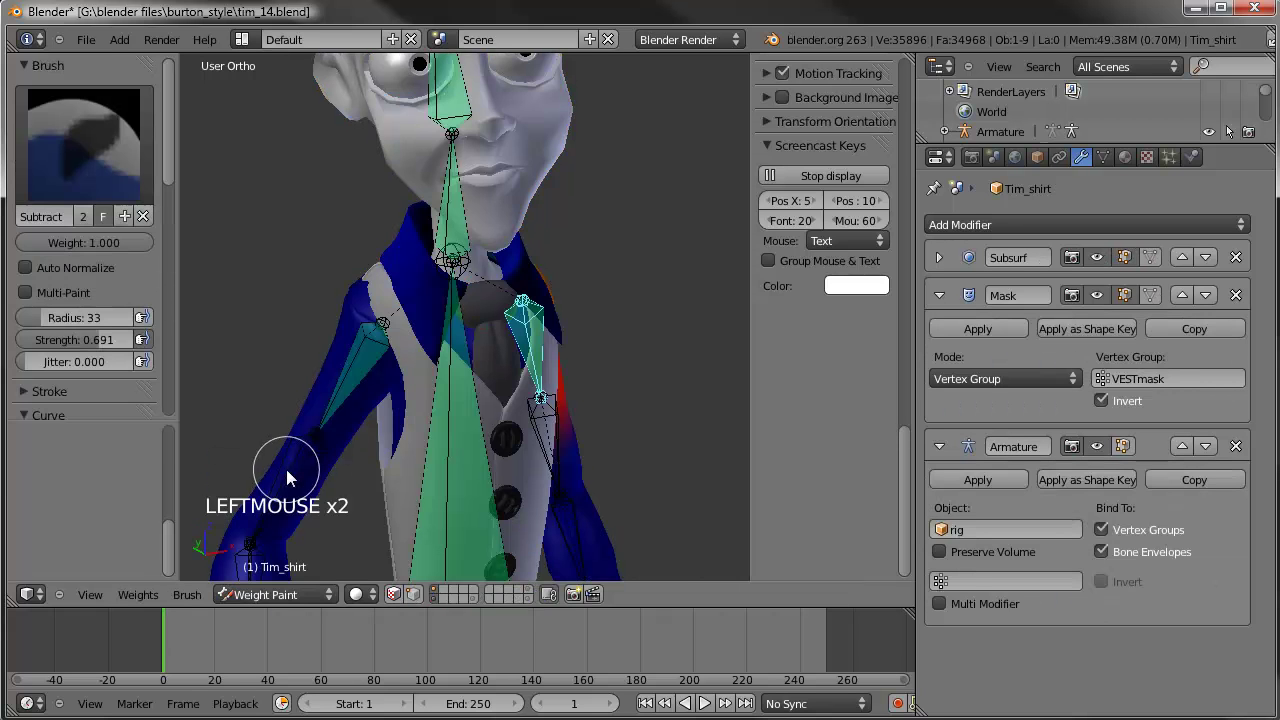
right_click(455, 225)
Step: Erase neck bone weights around the shirt's shoulders and the front and back of the collar with the Subtract brush
drag(384, 290, 377, 319)
middle_drag(448, 400, 417, 349)
click(443, 307)
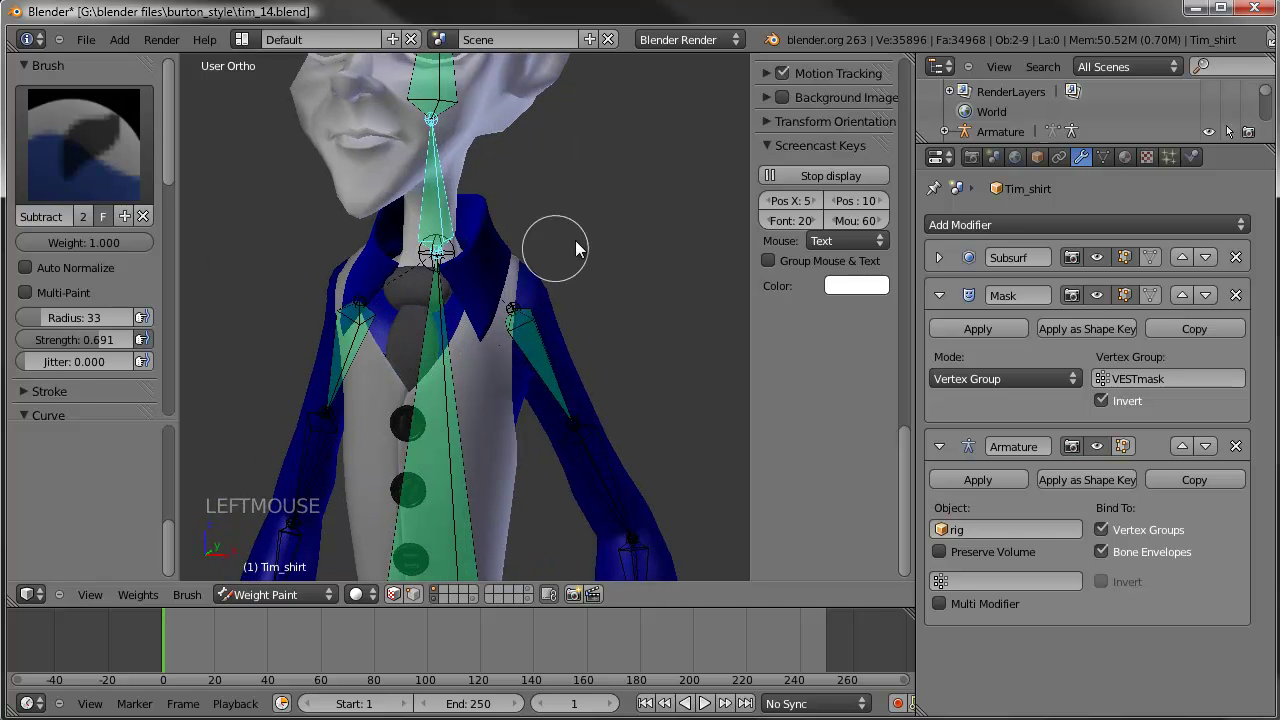
middle_drag(575, 240, 243, 314)
click(543, 255)
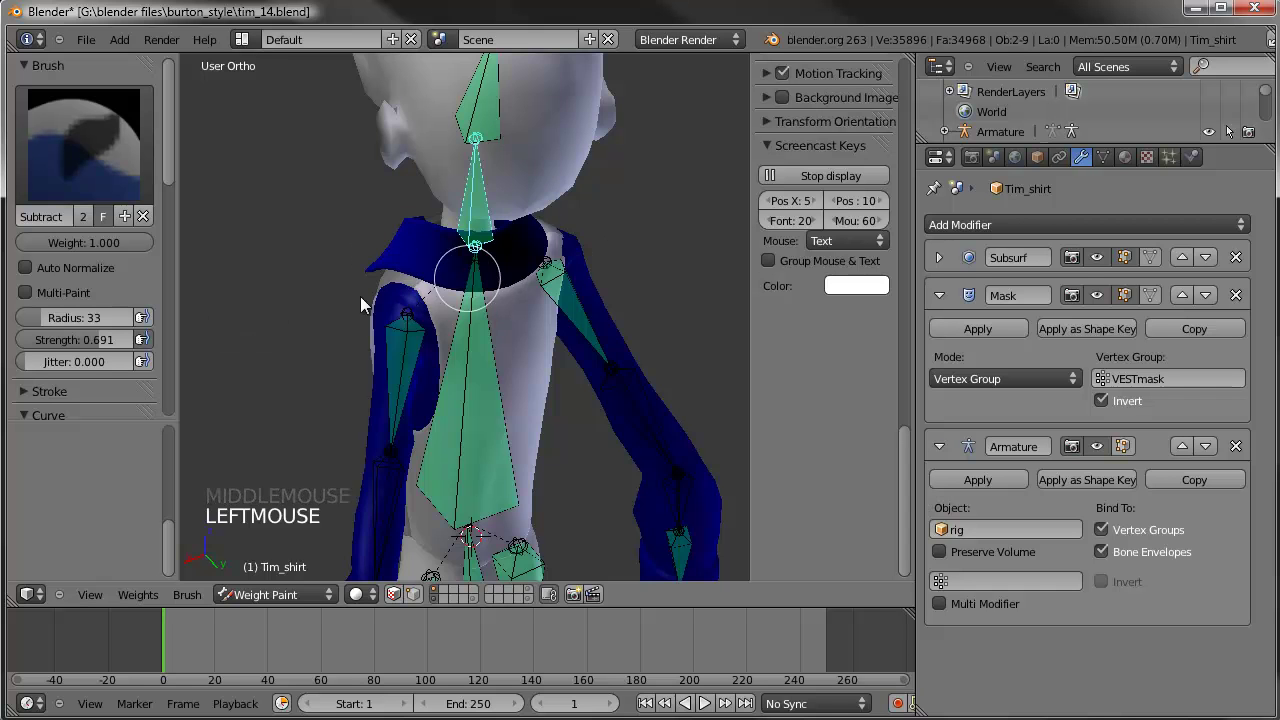
Step: Select the ribs bone and paint its weights around the shirt's right shoulder and armhole with the Add brush
middle_drag(558, 258, 658, 257)
right_click(432, 428)
mouse_move(432, 428)
middle_down()
mouse_move(445, 395)
mouse_move(500, 363)
mouse_move(489, 335)
middle_up()
click(20, 112)
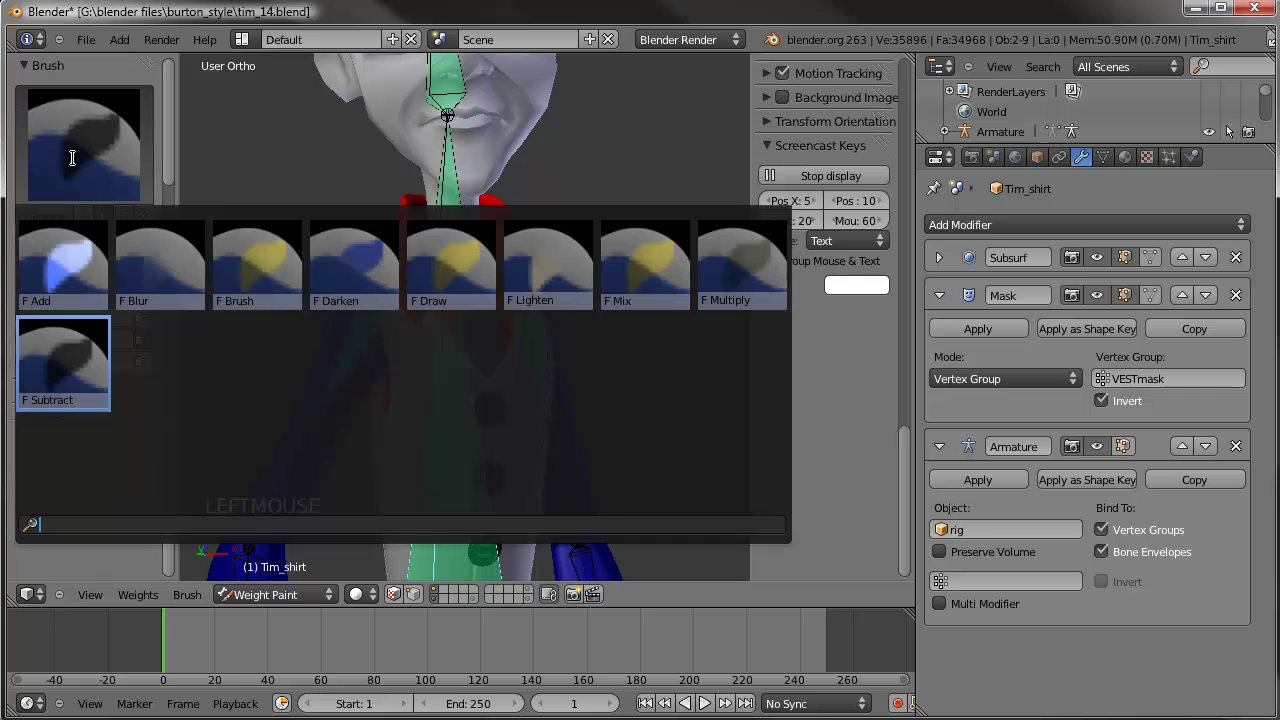
click(62, 257)
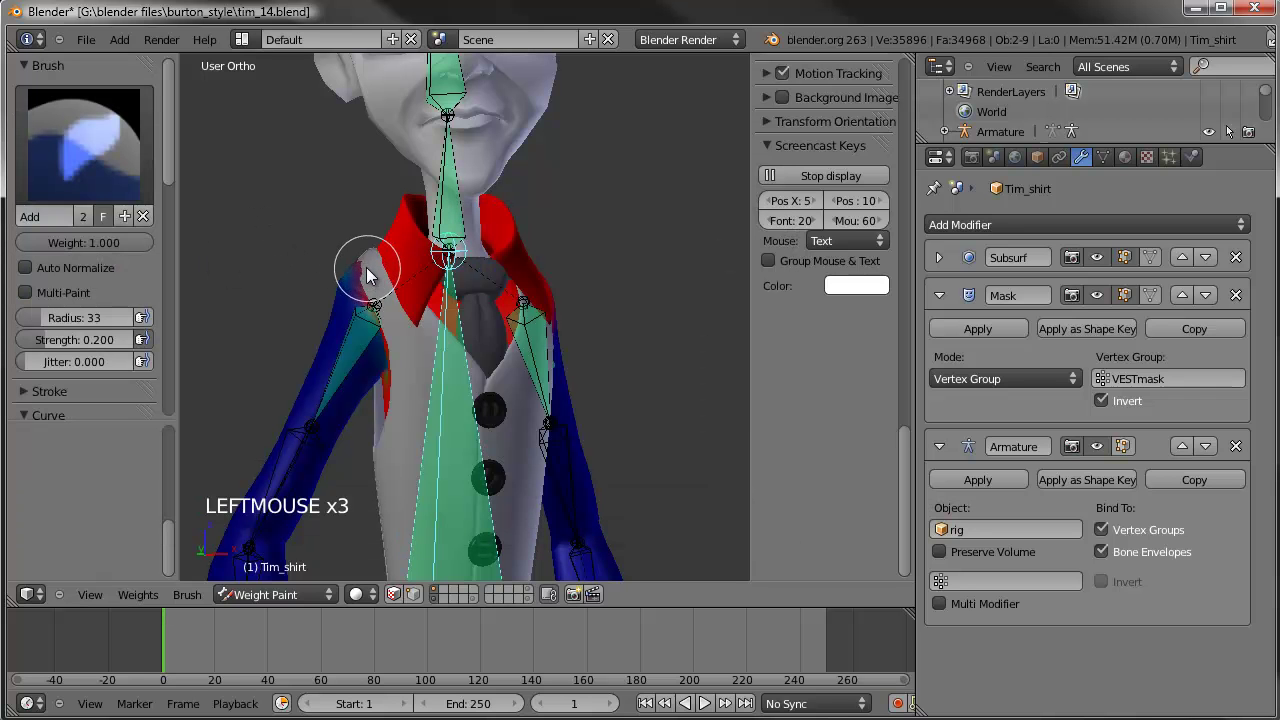
mouse_move(393, 318)
middle_down()
mouse_move(491, 306)
mouse_move(457, 357)
middle_up()
drag(450, 360, 421, 390)
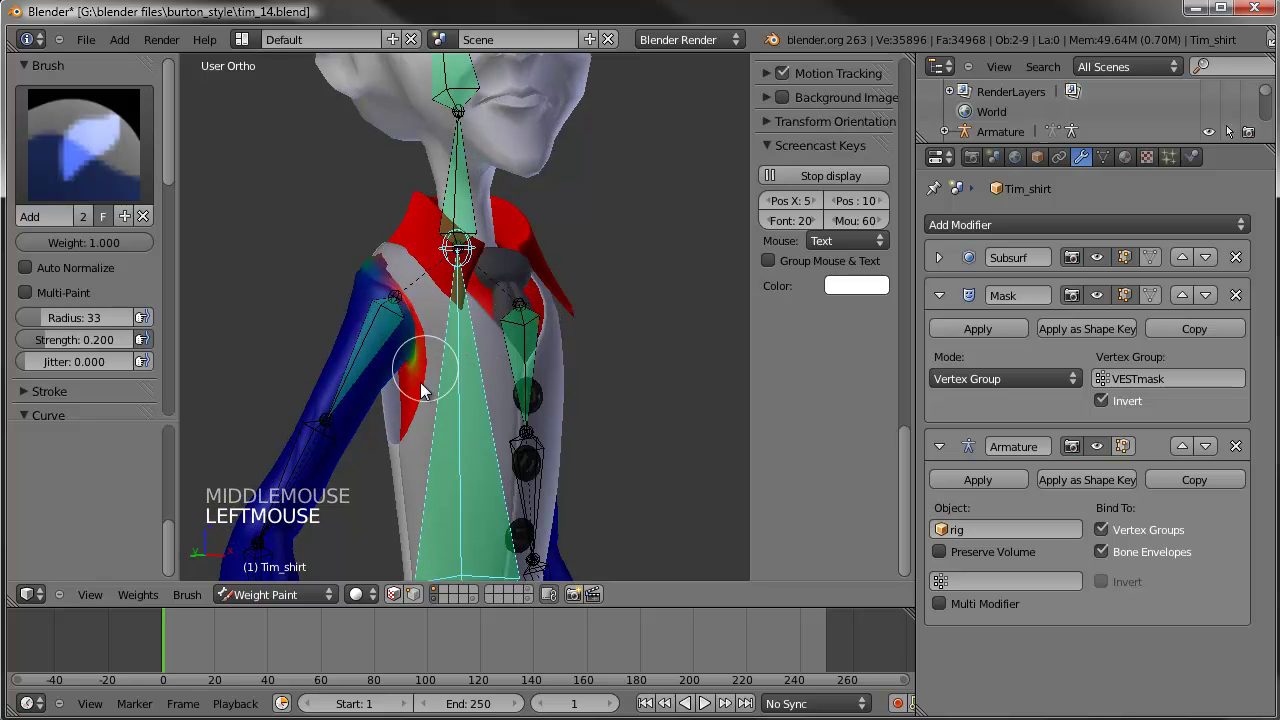
middle_drag(428, 314, 368, 302)
click(467, 357)
Step: Select the left upper arm bone and erase its weights around the shirt's collar and left armhole with the Subtract brush
mouse_move(439, 349)
middle_down()
mouse_move(493, 376)
mouse_move(250, 365)
mouse_move(337, 343)
mouse_move(583, 335)
mouse_move(677, 309)
mouse_move(223, 220)
middle_up()
right_click(401, 335)
click(84, 145)
click(63, 357)
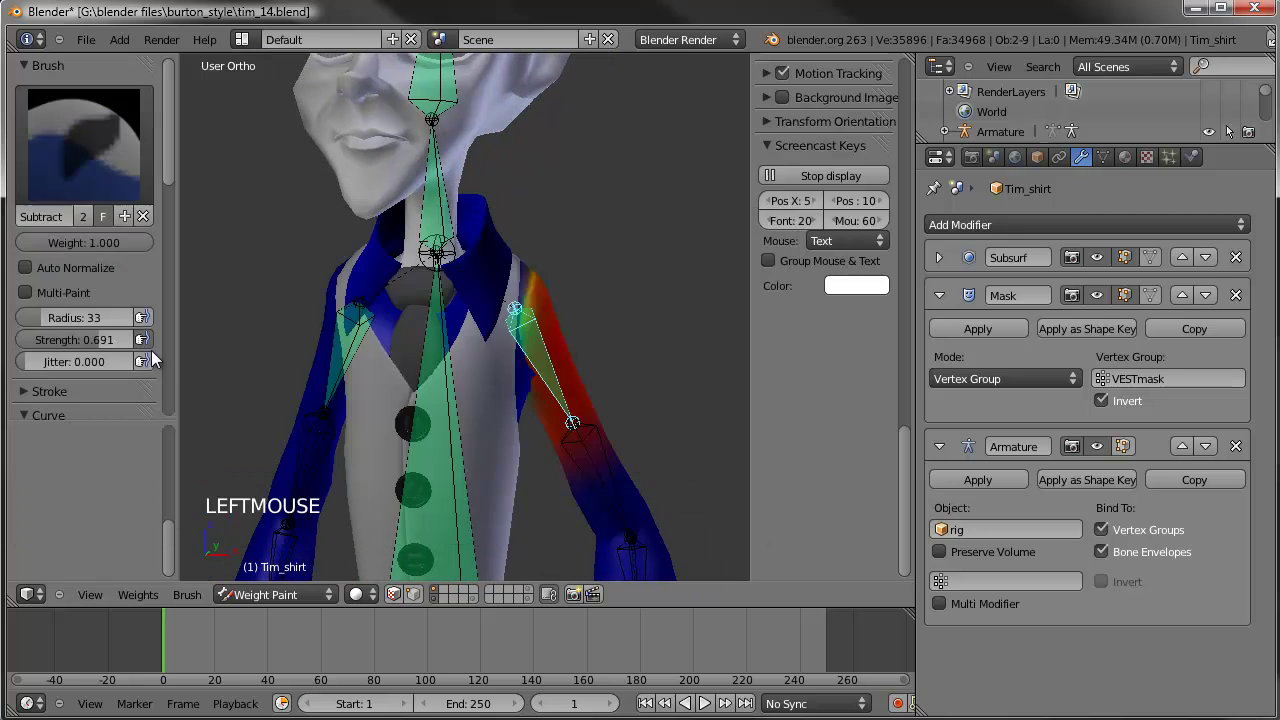
middle_drag(520, 340, 320, 337)
click(503, 268)
drag(506, 274, 471, 343)
mouse_move(471, 343)
middle_down()
mouse_move(620, 323)
mouse_move(517, 400)
middle_up()
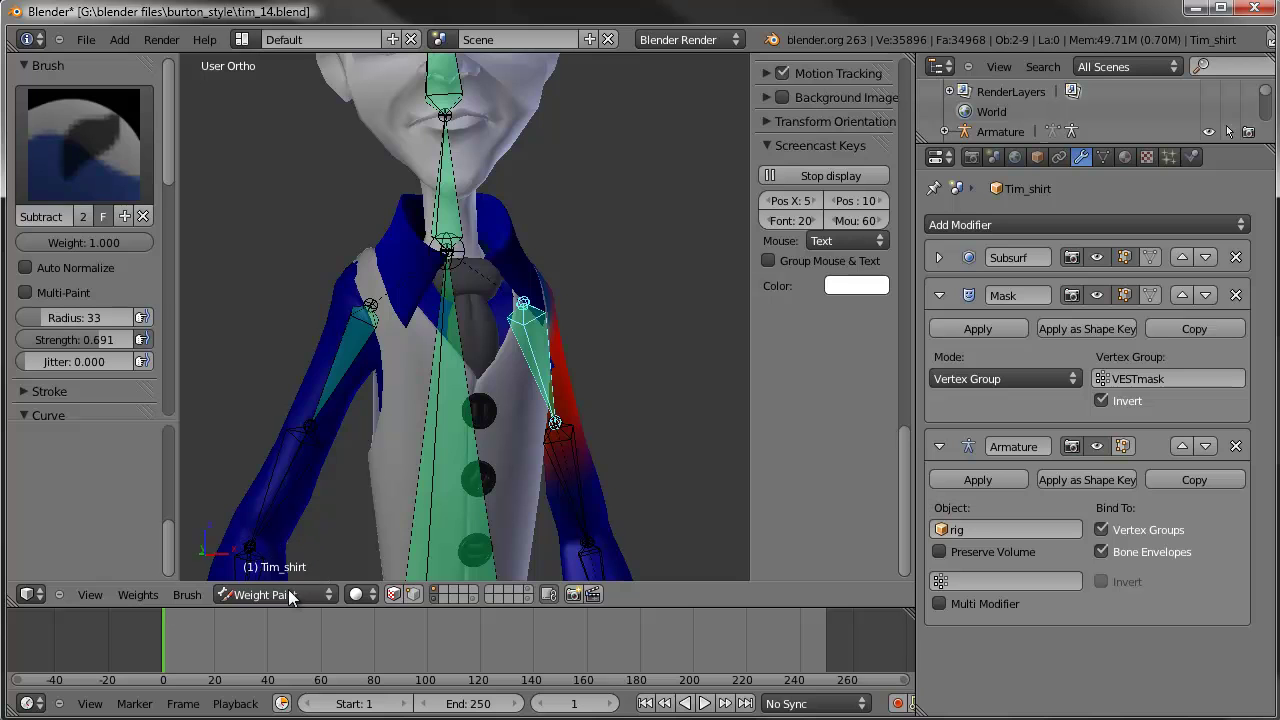
Step: Switch Tim_vest to Weight Paint mode, select the right upper arm bone, and enable X Mirror for painting
key(ctrl+Tab)
right_click(383, 512)
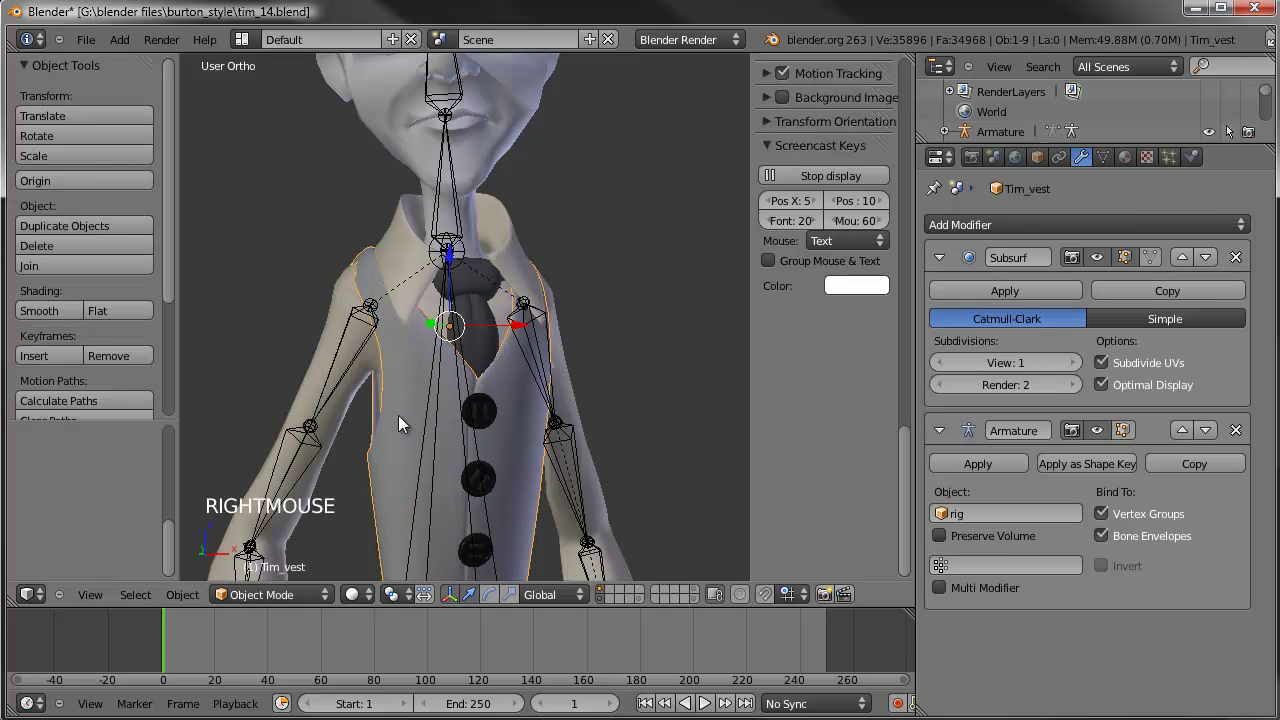
click(268, 594)
click(267, 466)
mouse_move(380, 290)
middle_down()
mouse_move(366, 340)
mouse_move(300, 330)
middle_up()
right_click(357, 343)
scroll(108, 288, down, 14)
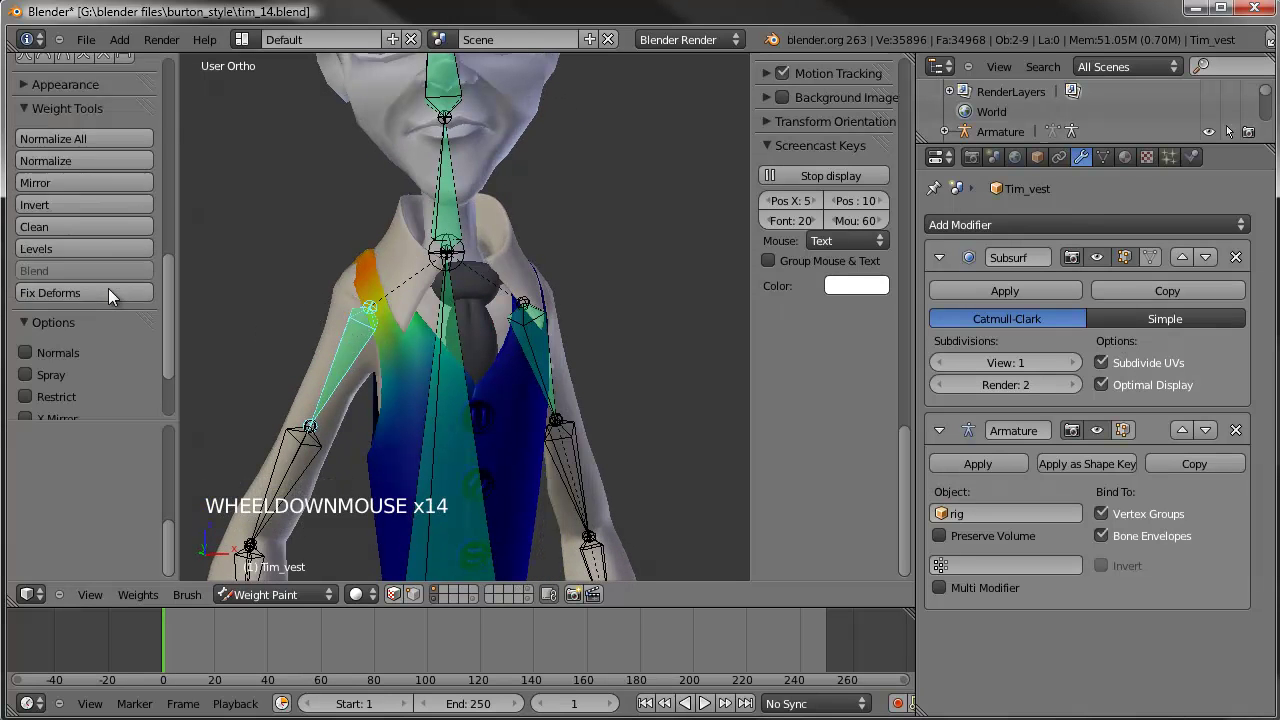
scroll(108, 288, down, 4)
click(72, 314)
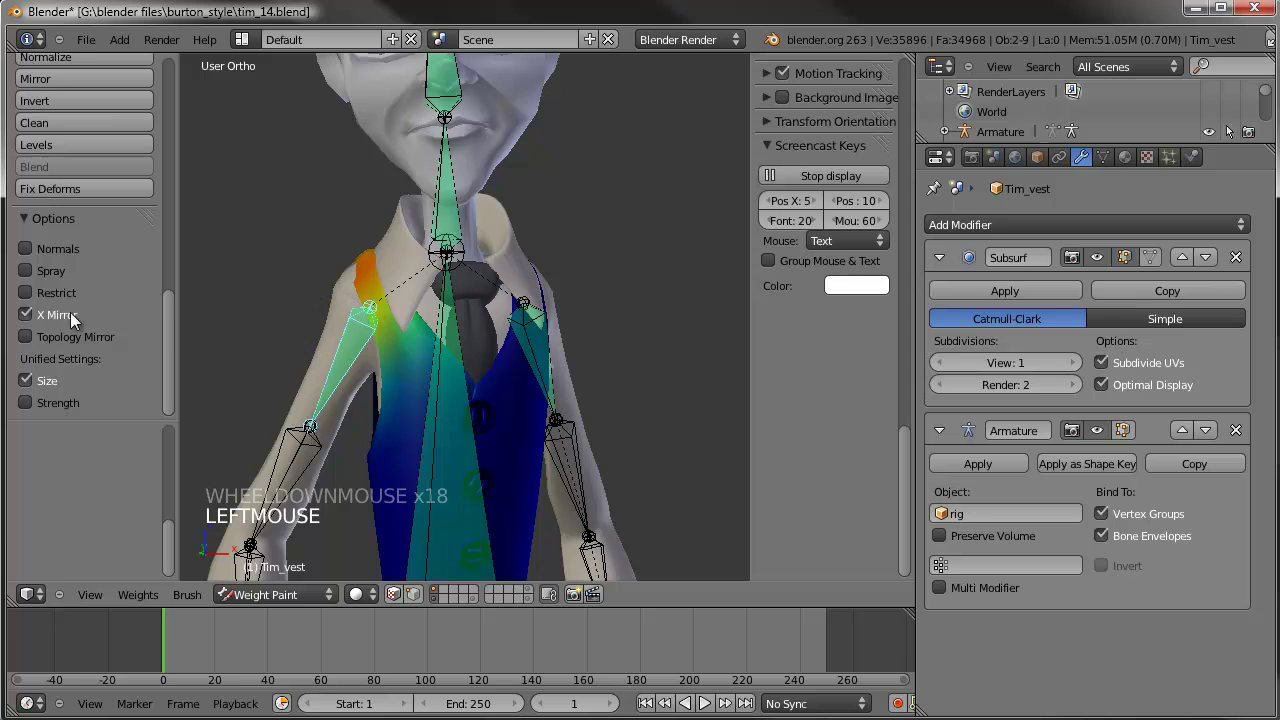
Step: Erase the right upper arm weights from the vest's right shoulder strap, chest and front with the Subtract brush
drag(385, 296, 373, 280)
scroll(402, 282, up, 1)
scroll(380, 290, down, 1)
drag(172, 331, 148, 101)
mouse_move(370, 240)
mouse_down()
mouse_move(362, 250)
mouse_move(462, 388)
mouse_up()
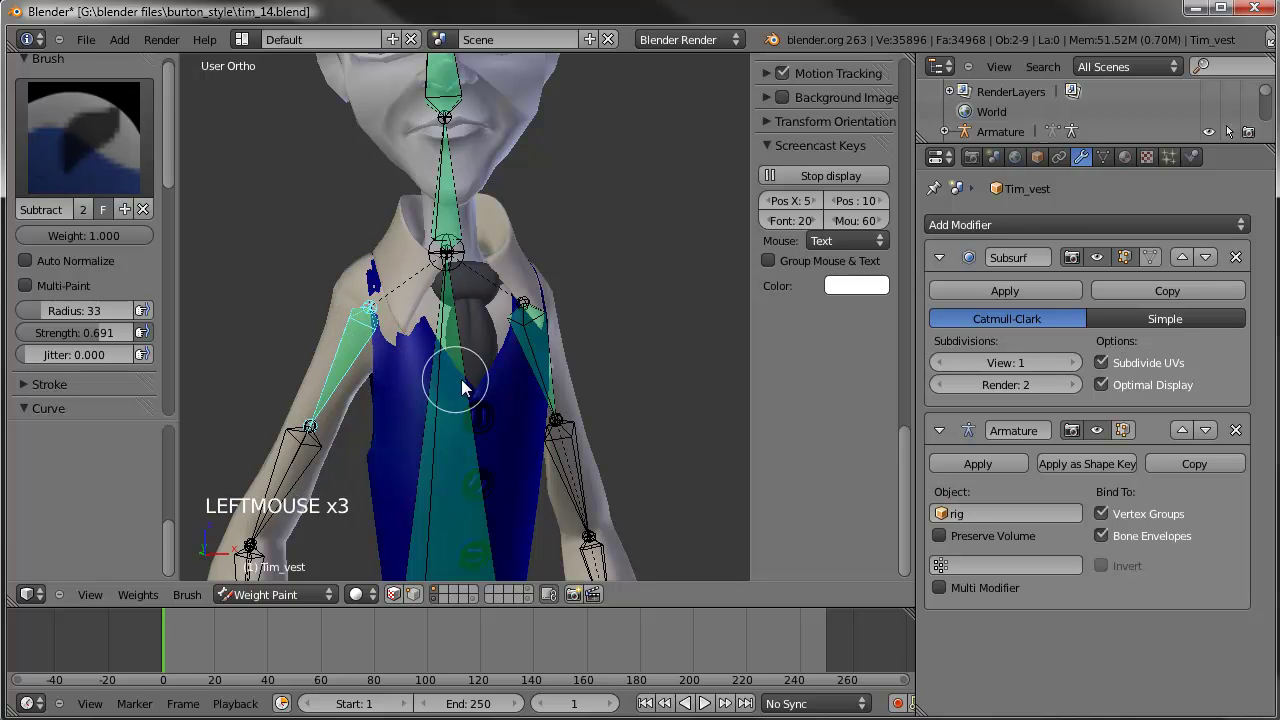
mouse_move(378, 266)
middle_down()
mouse_move(386, 294)
mouse_move(612, 275)
mouse_move(629, 286)
mouse_move(314, 277)
middle_up()
drag(386, 280, 370, 268)
middle_drag(505, 327, 480, 348)
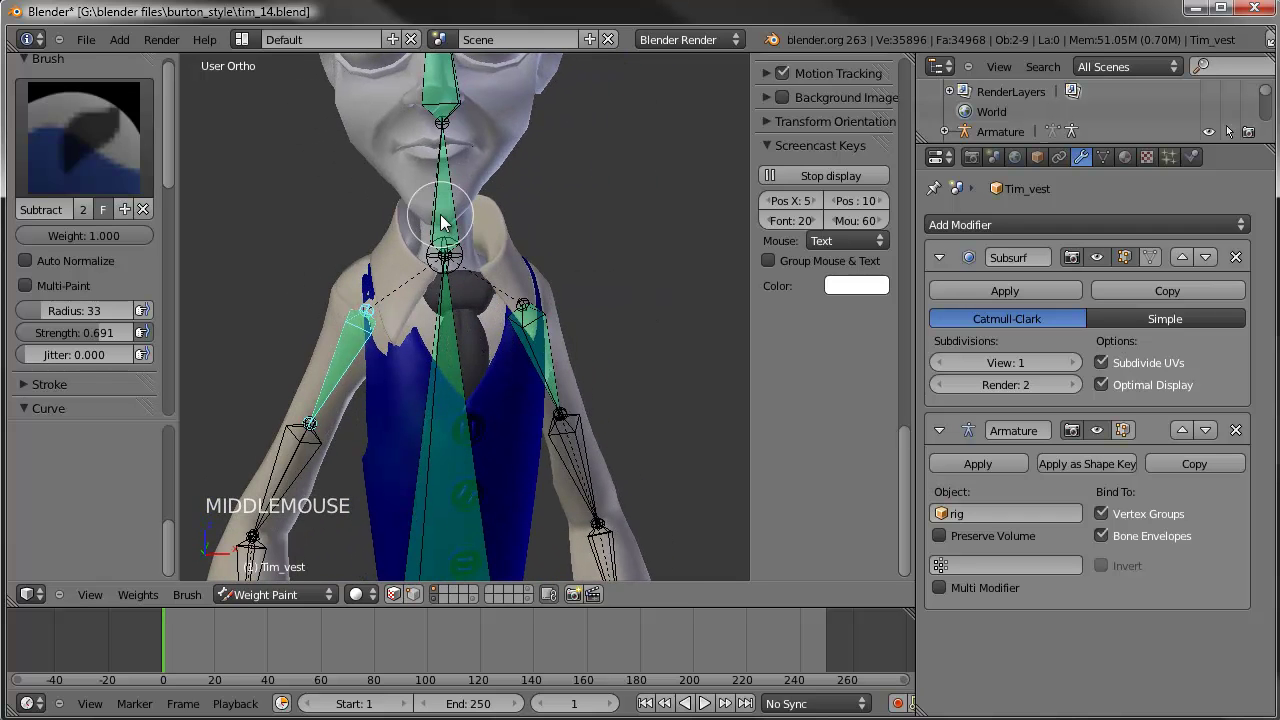
Step: Switch weight painting to Tim_shirt, select the right upper arm bone, and erase its weights beside the right collar
right_click(354, 386)
right_click(385, 349)
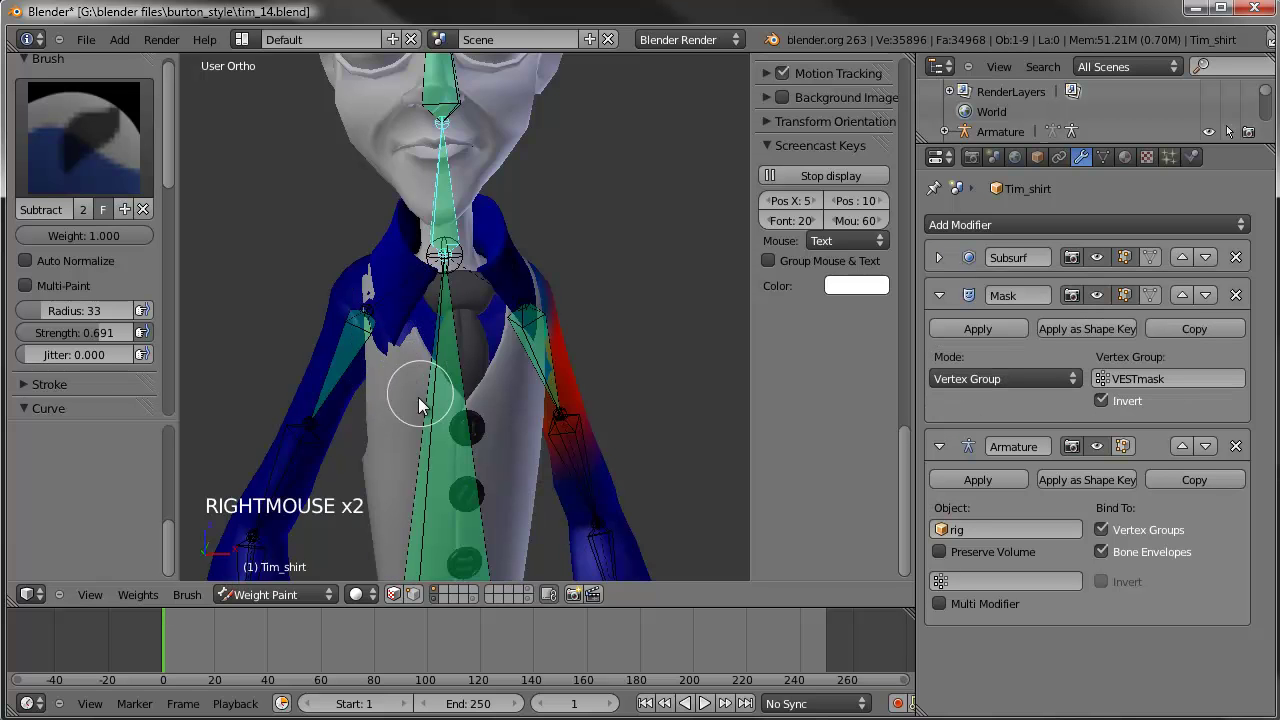
middle_drag(401, 408, 347, 362)
right_click(338, 362)
click(370, 318)
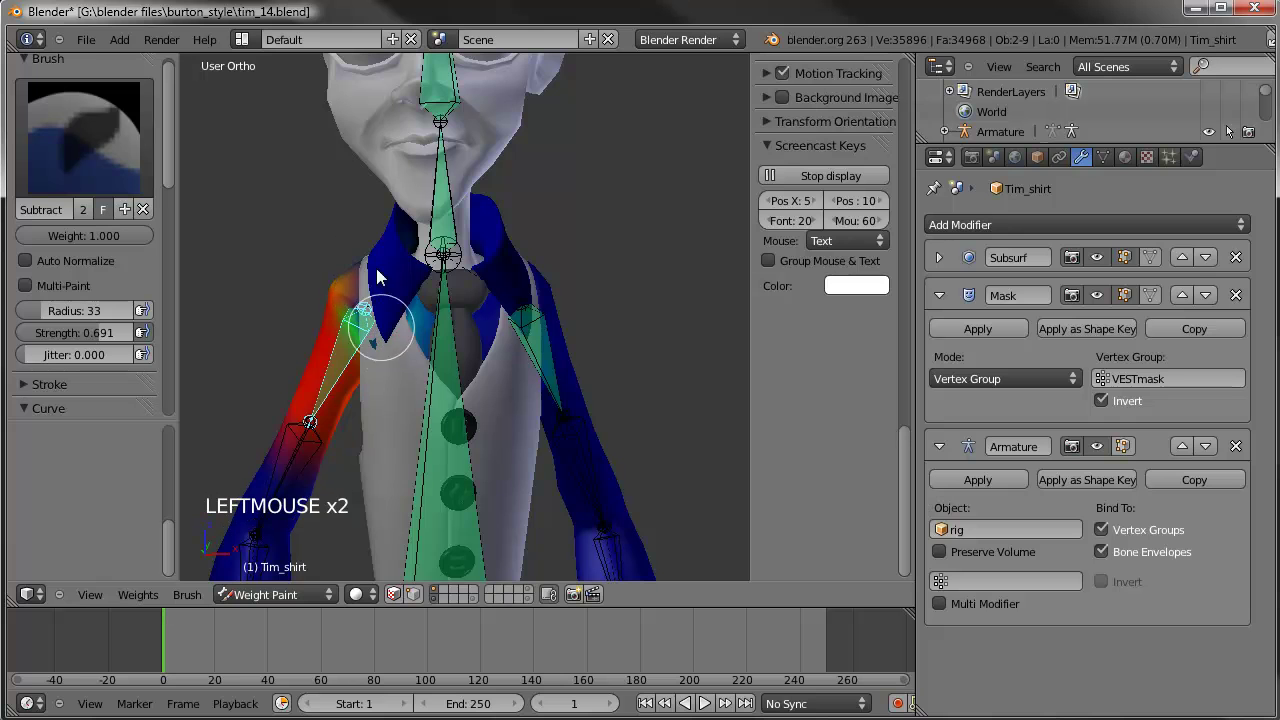
Step: Erase the right upper arm weights from the shirt's right armhole, side and inner shoulder
middle_drag(433, 391, 663, 385)
mouse_move(578, 297)
middle_down()
mouse_move(514, 290)
mouse_move(440, 315)
middle_up()
click(440, 315)
click(492, 380)
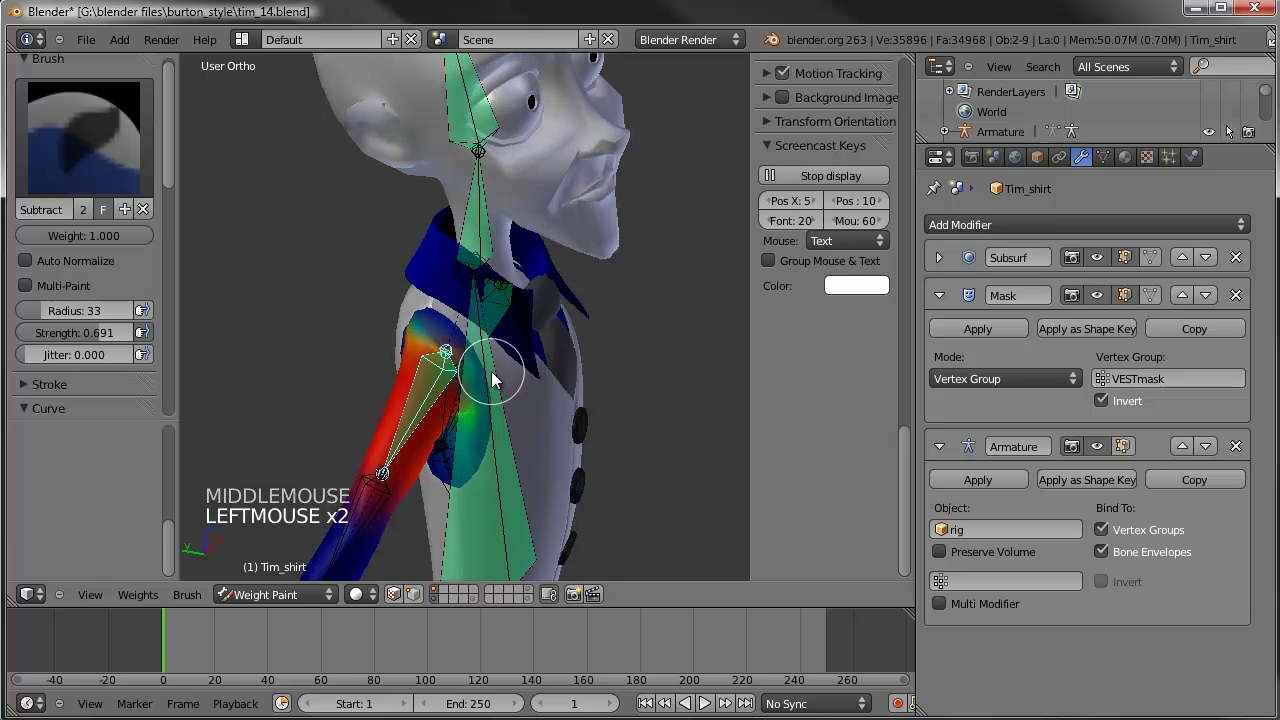
middle_drag(533, 427, 430, 327)
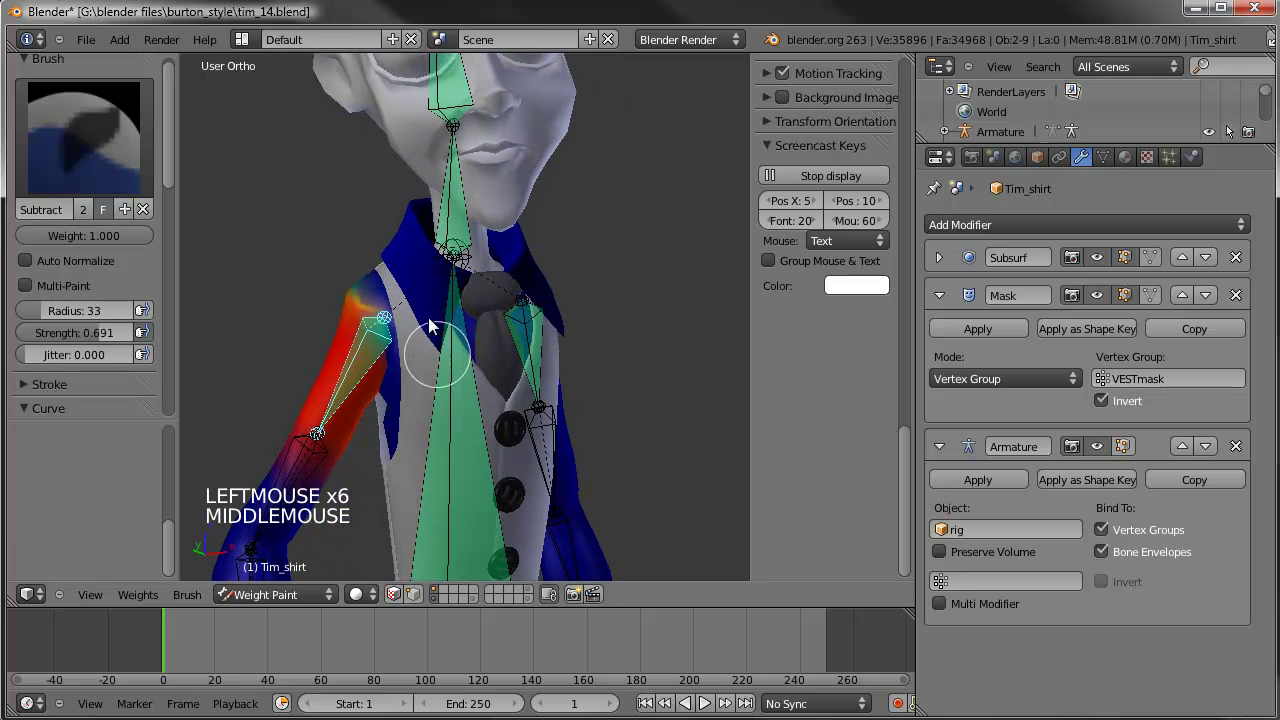
click(400, 280)
click(396, 300)
click(390, 330)
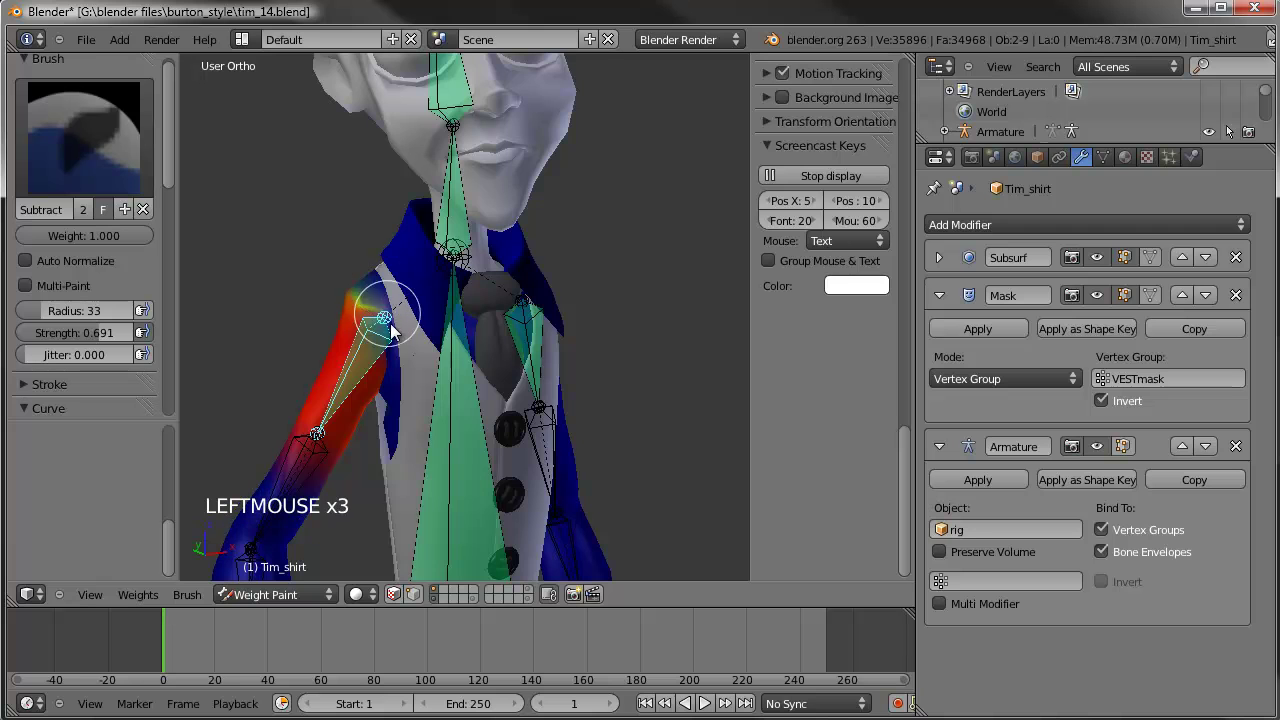
Step: Erase the remaining stray right upper arm weights from the shirt's upper body with the Subtract brush
scroll(500, 357, down, 3)
shift+middle_drag(500, 357, 387, 341)
click(530, 255)
scroll(640, 210, up, 4)
click(615, 218)
click(610, 230)
click(605, 240)
click(600, 250)
scroll(563, 286, down, 2)
mouse_move(563, 286)
middle_down()
mouse_move(434, 366)
mouse_move(318, 379)
mouse_move(370, 540)
middle_up()
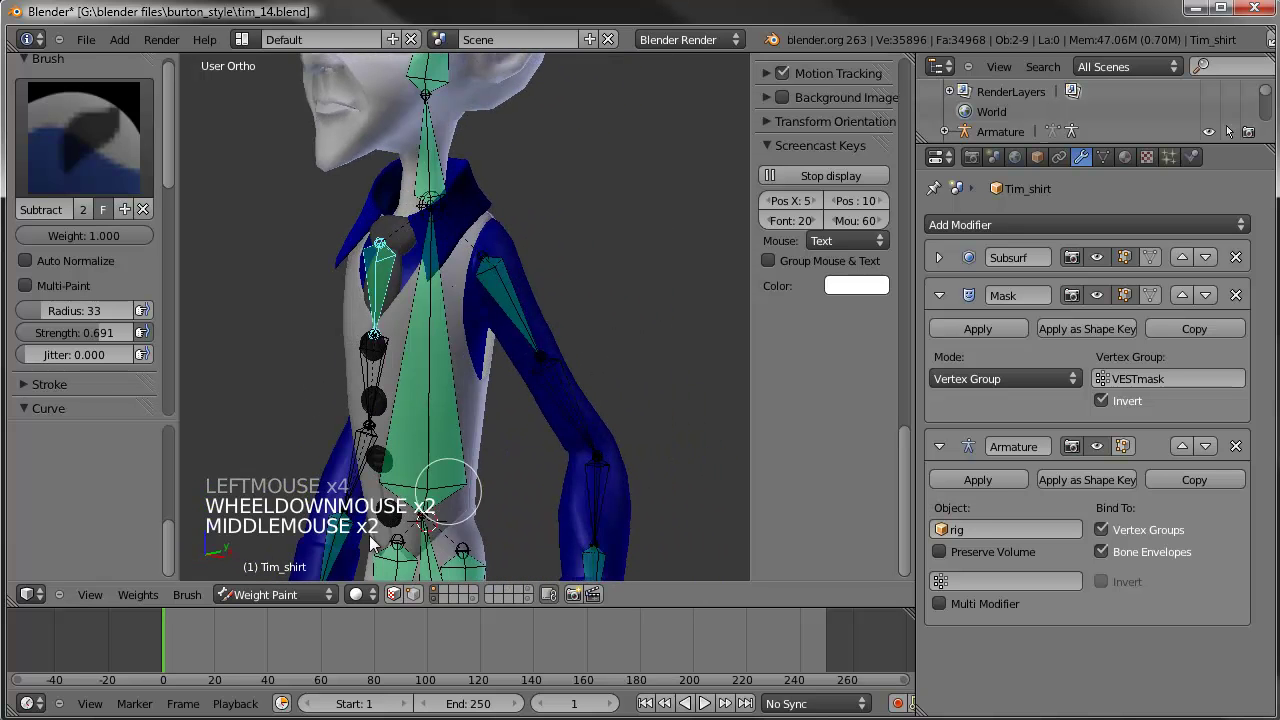
Step: Select the tie object, switch it to Weight Paint mode, and select the ribs bone
right_click(405, 233)
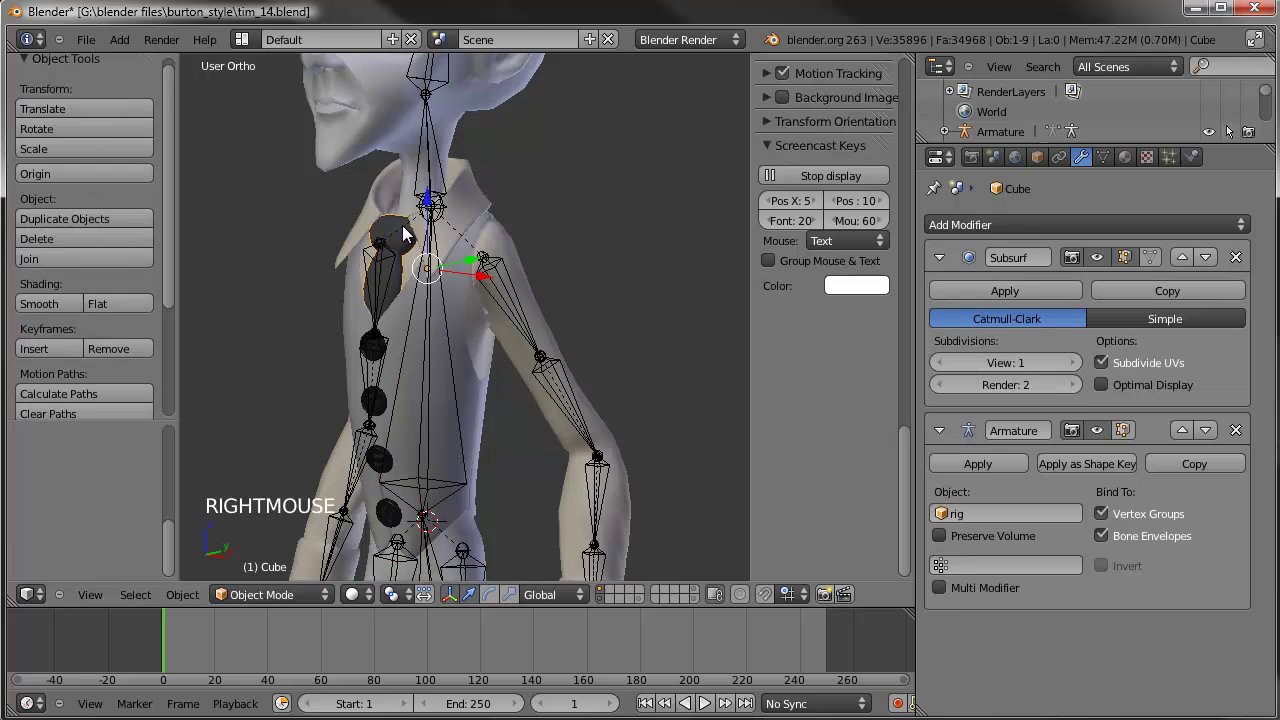
shift+middle_drag(348, 328, 346, 410)
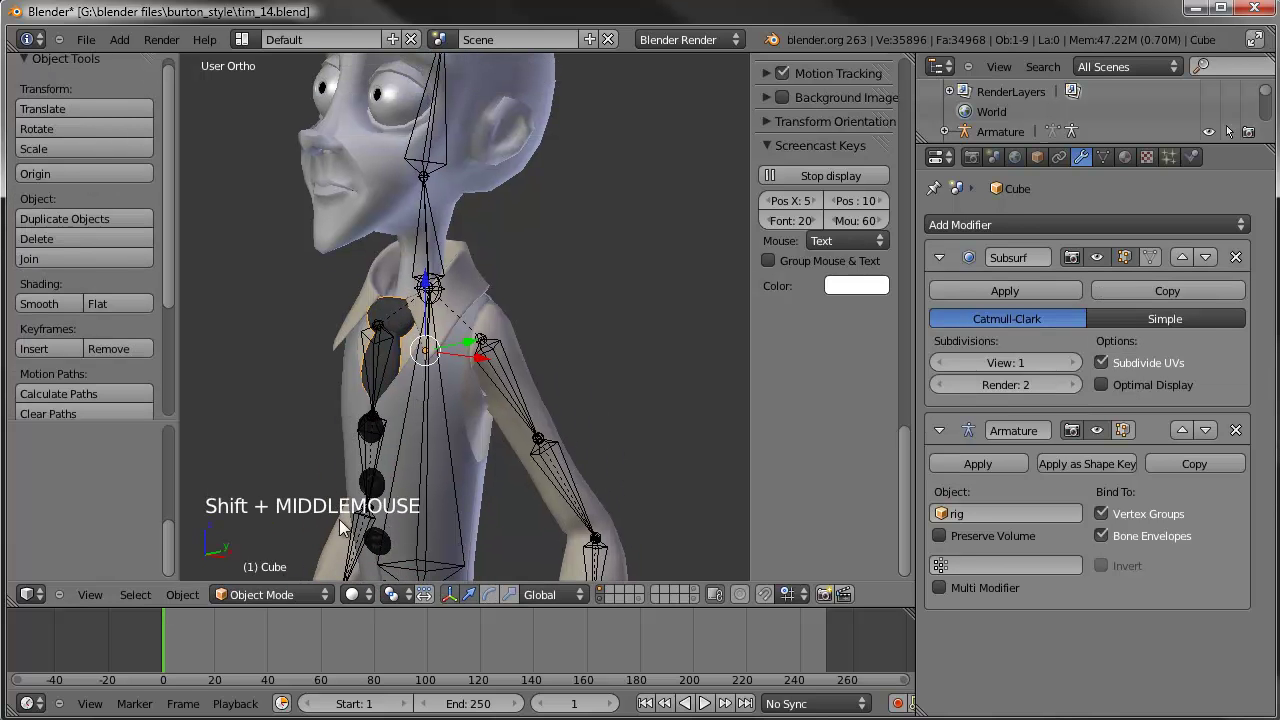
click(281, 595)
click(260, 465)
middle_drag(286, 470, 409, 429)
right_click(418, 442)
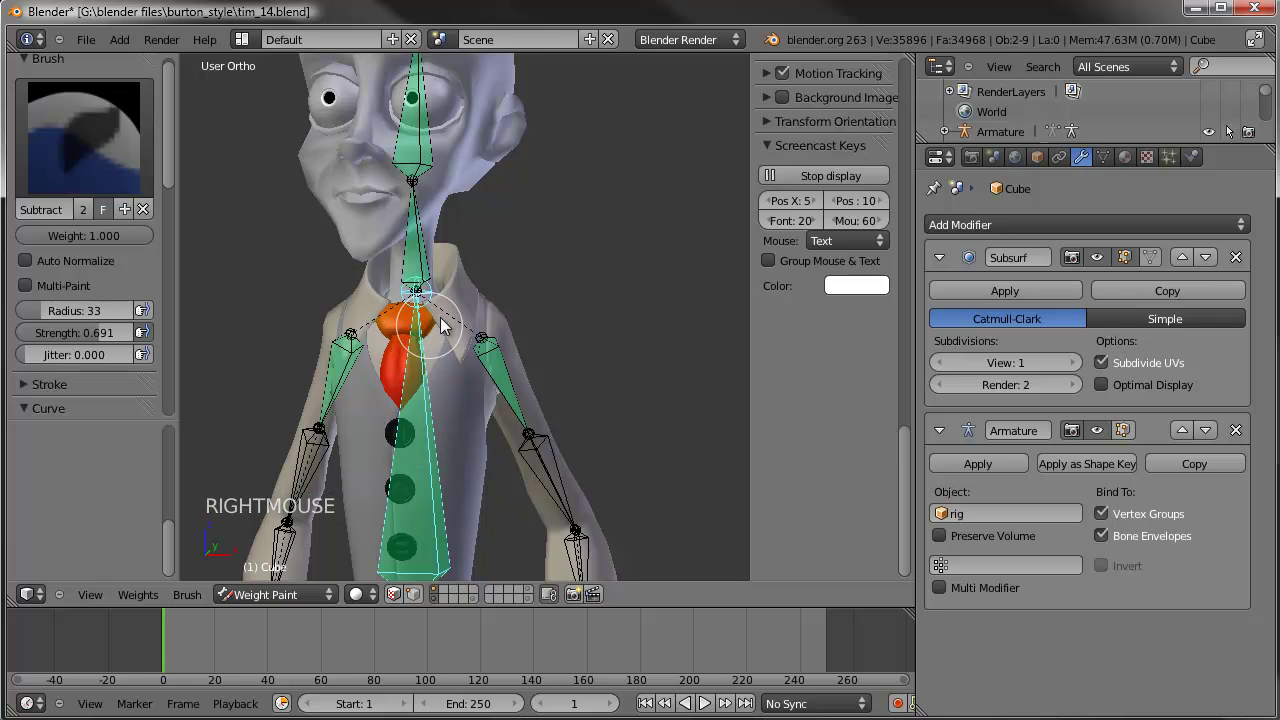
Step: Check the tie's weights for the neck bone and both upper arm bones
right_click(424, 276)
right_click(486, 366)
right_click(350, 370)
Step: Erase the tie's neck bone weights, and in Edit Mode remove all its vertices from the DEF-neck vertex group
right_click(424, 264)
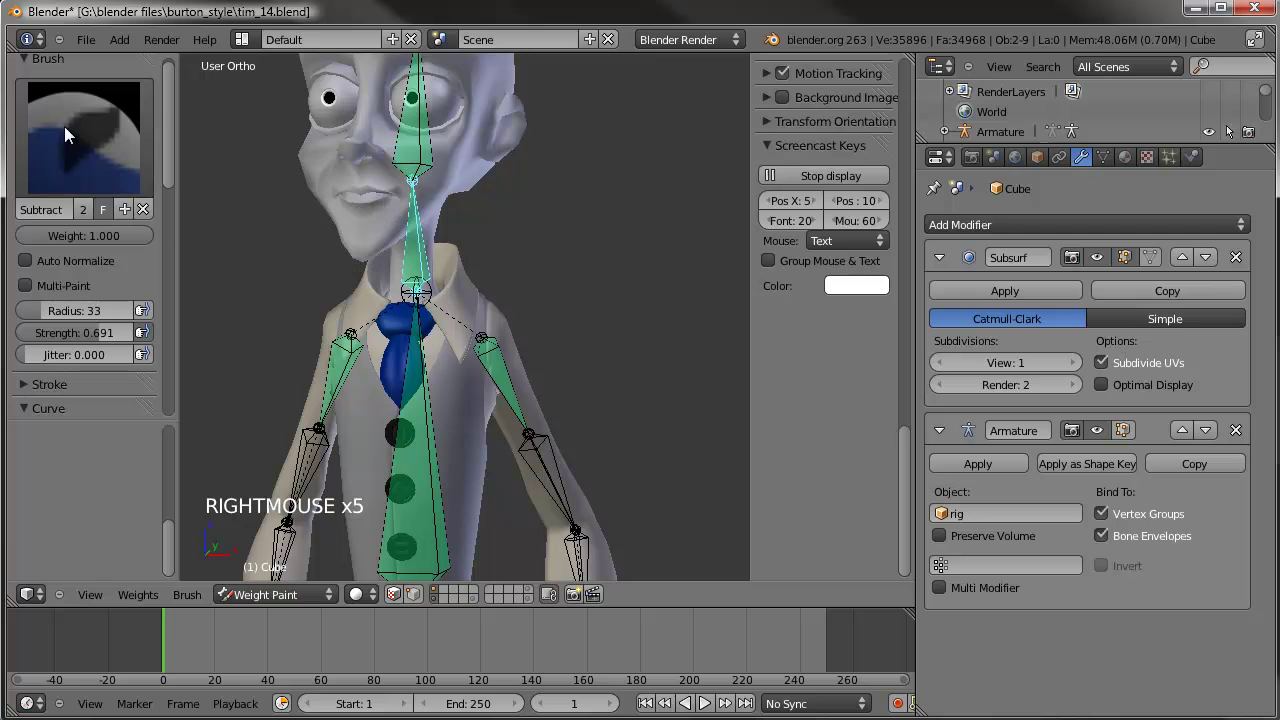
drag(404, 300, 399, 373)
key(Tab)
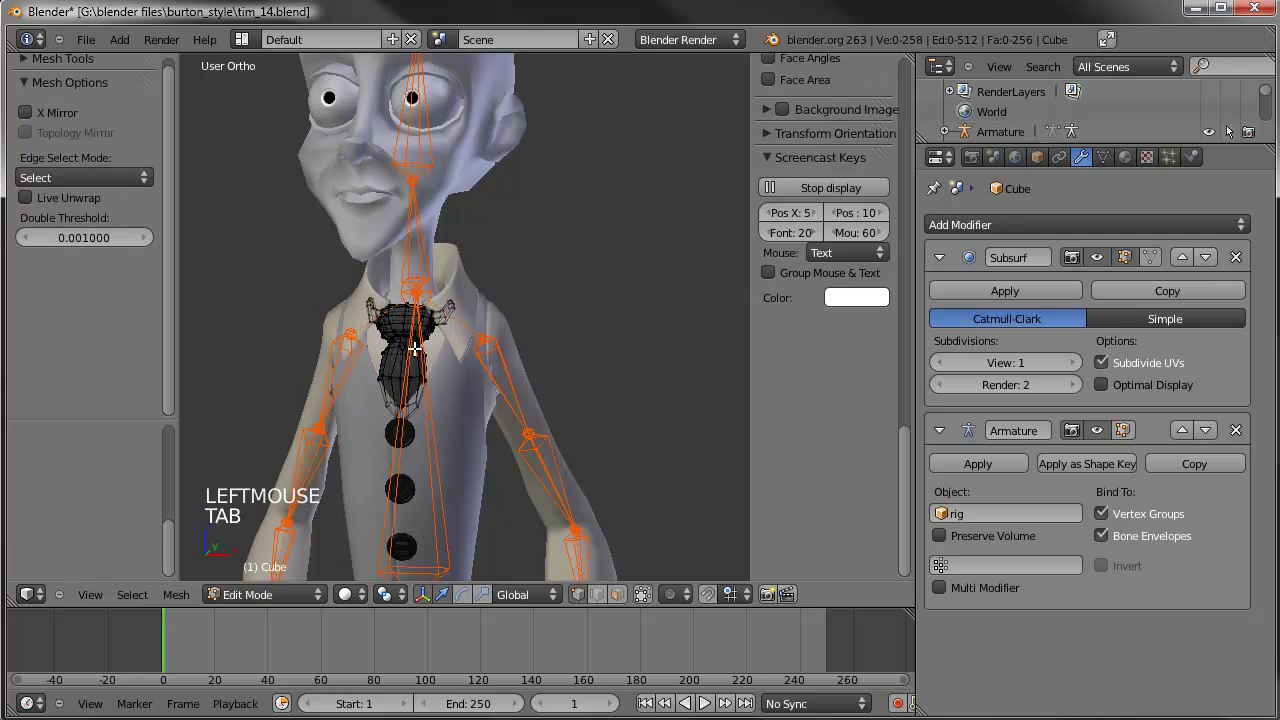
key(a)
key(a)
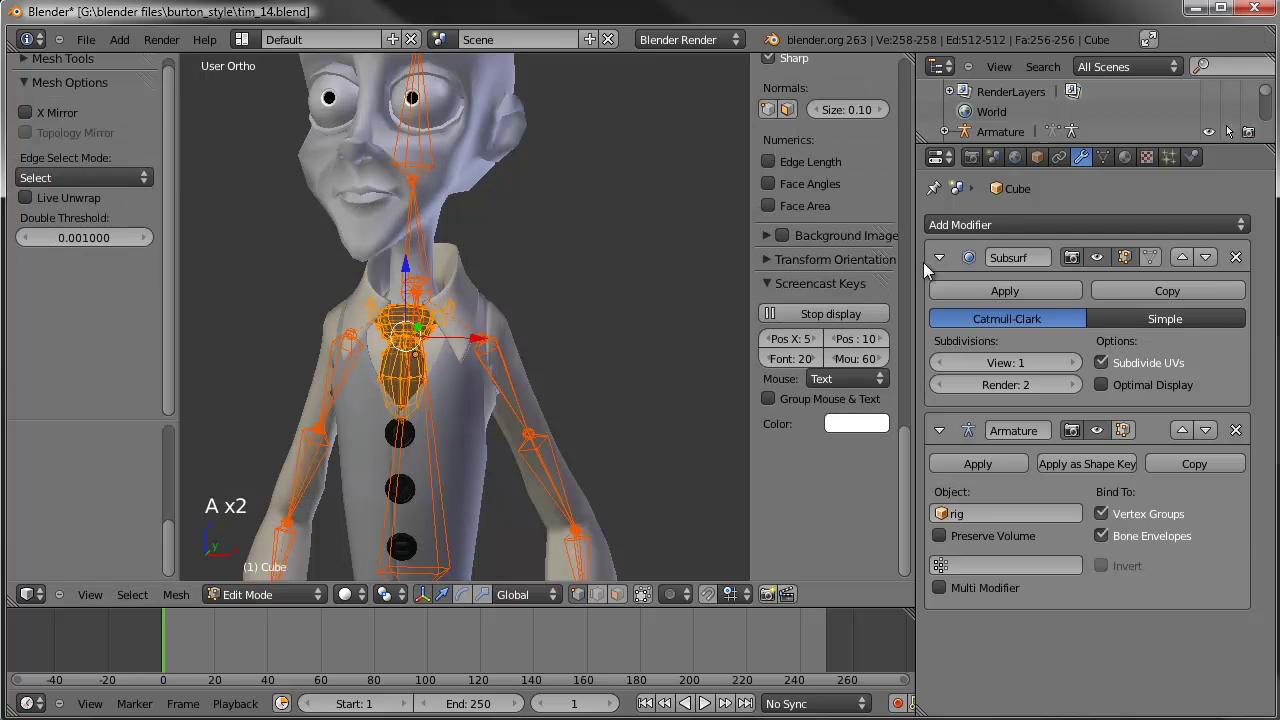
click(1106, 157)
click(1021, 532)
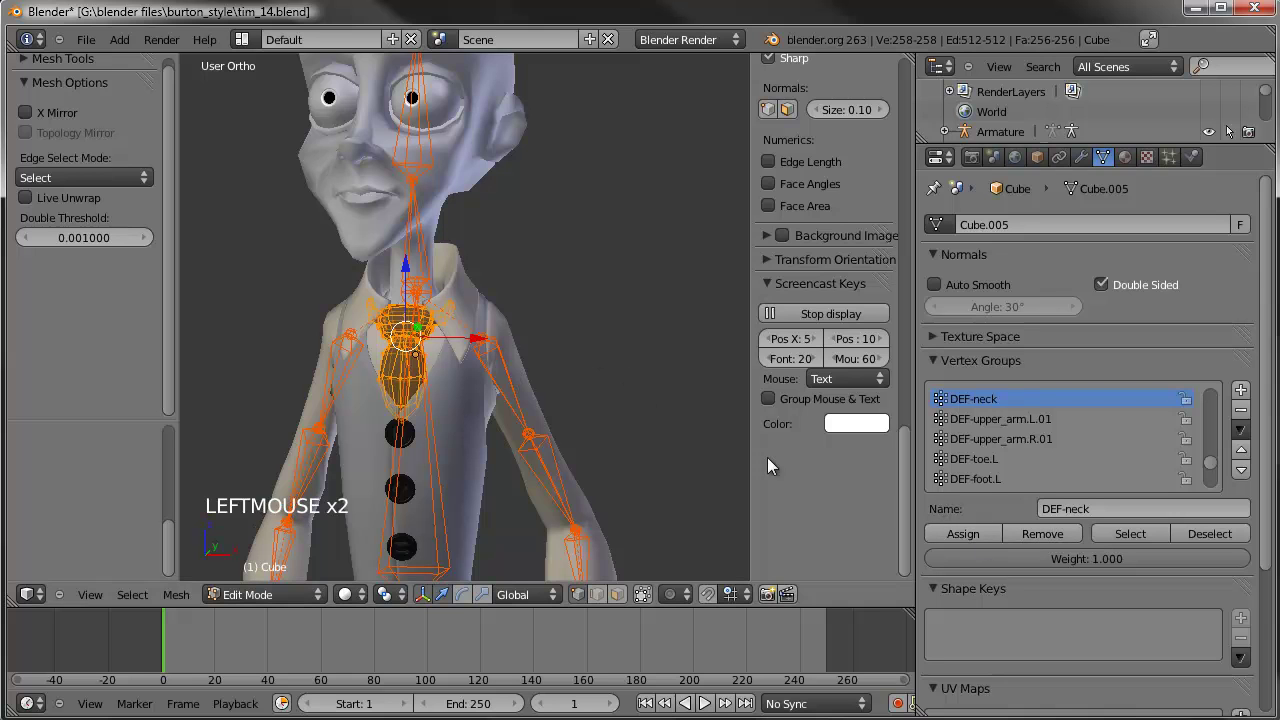
Step: Look through the tie's vertex group list from DEF-hips up to DEF-head
scroll(1000, 447, down, 9)
scroll(999, 442, down, 6)
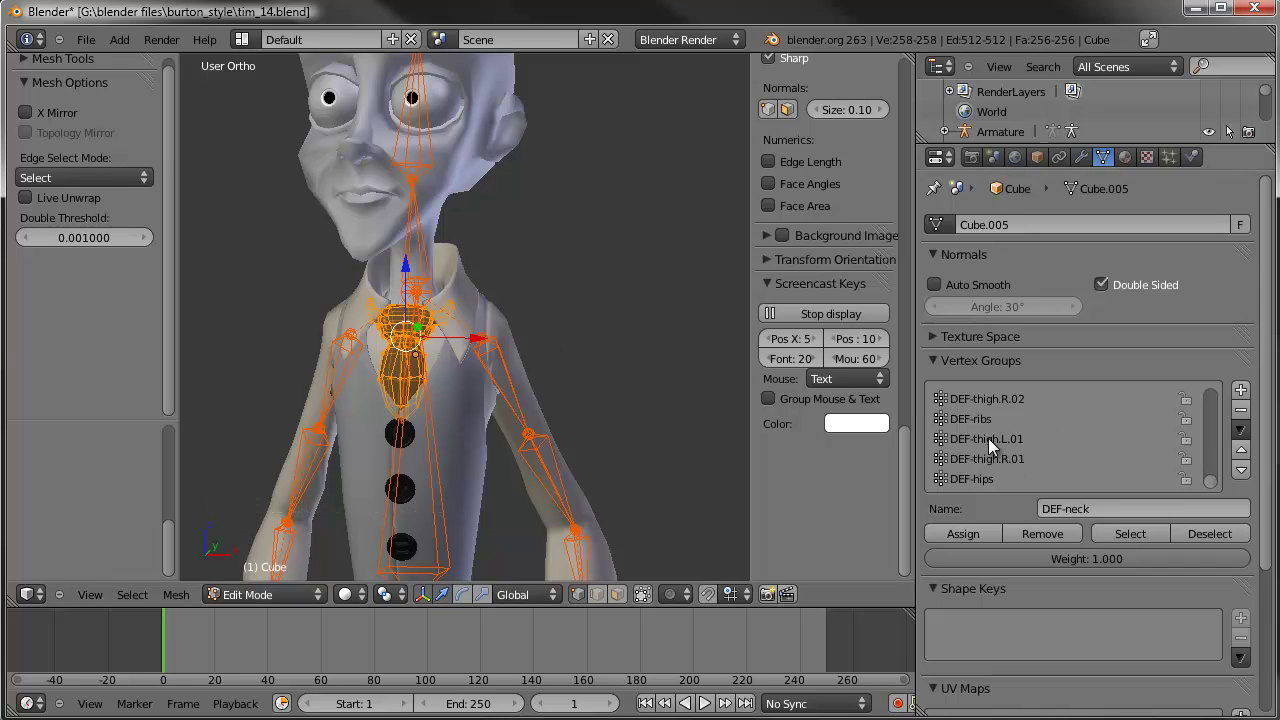
scroll(988, 438, up, 20)
scroll(988, 437, up, 20)
scroll(988, 437, up, 12)
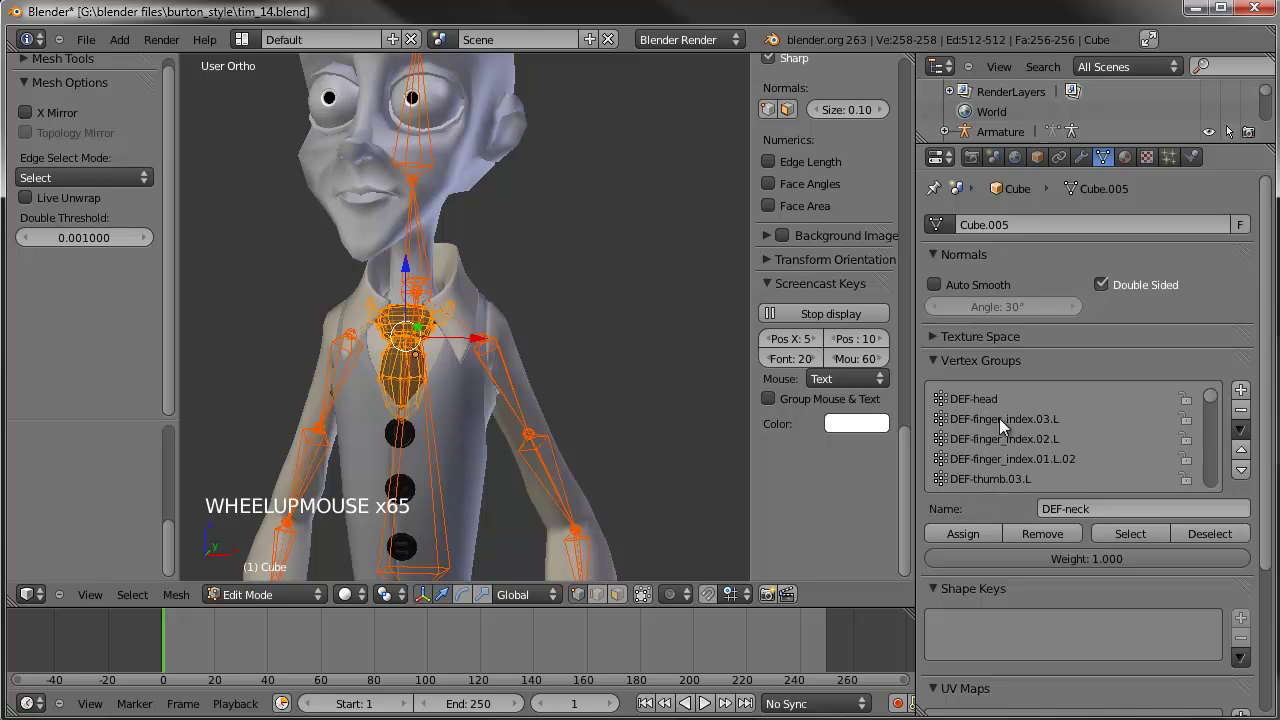
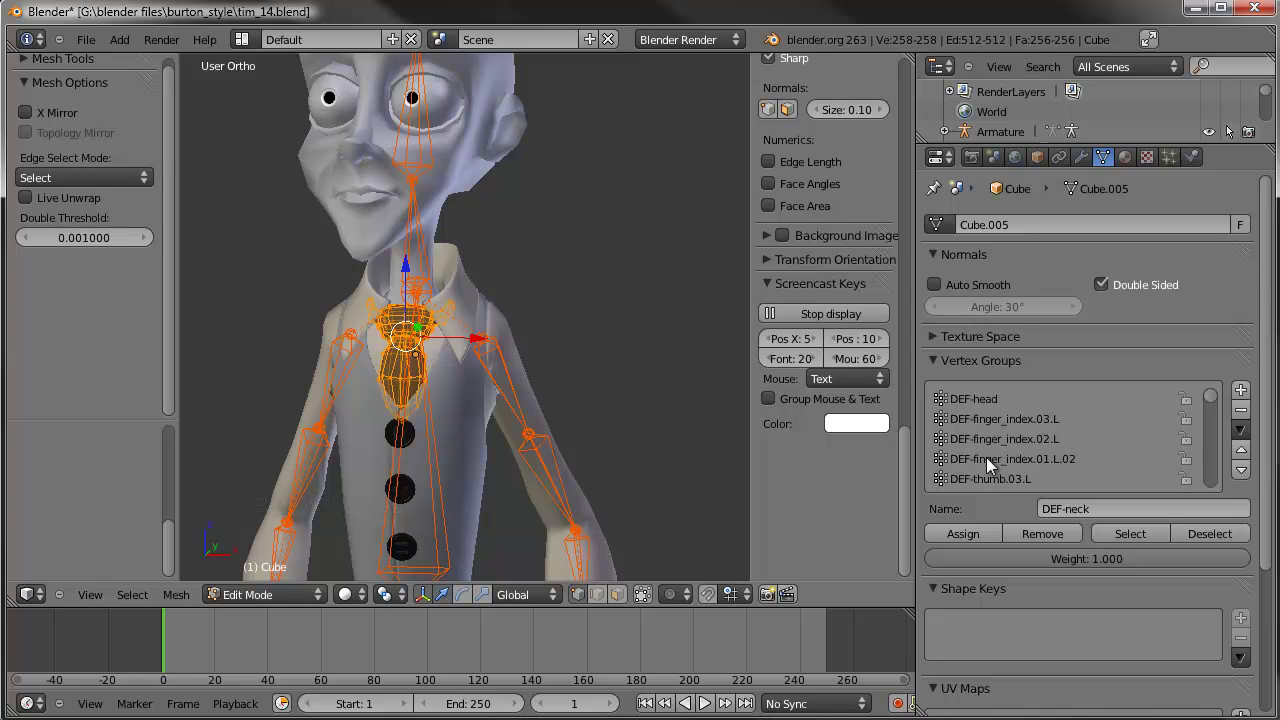
Step: Leave the tie's Edit Mode, select the Tim_shoes object, and switch it to Weight Paint mode
key(Tab)
mouse_move(457, 386)
middle_down()
mouse_move(400, 400)
mouse_move(443, 391)
mouse_move(472, 242)
middle_up()
scroll(443, 391, down, 3)
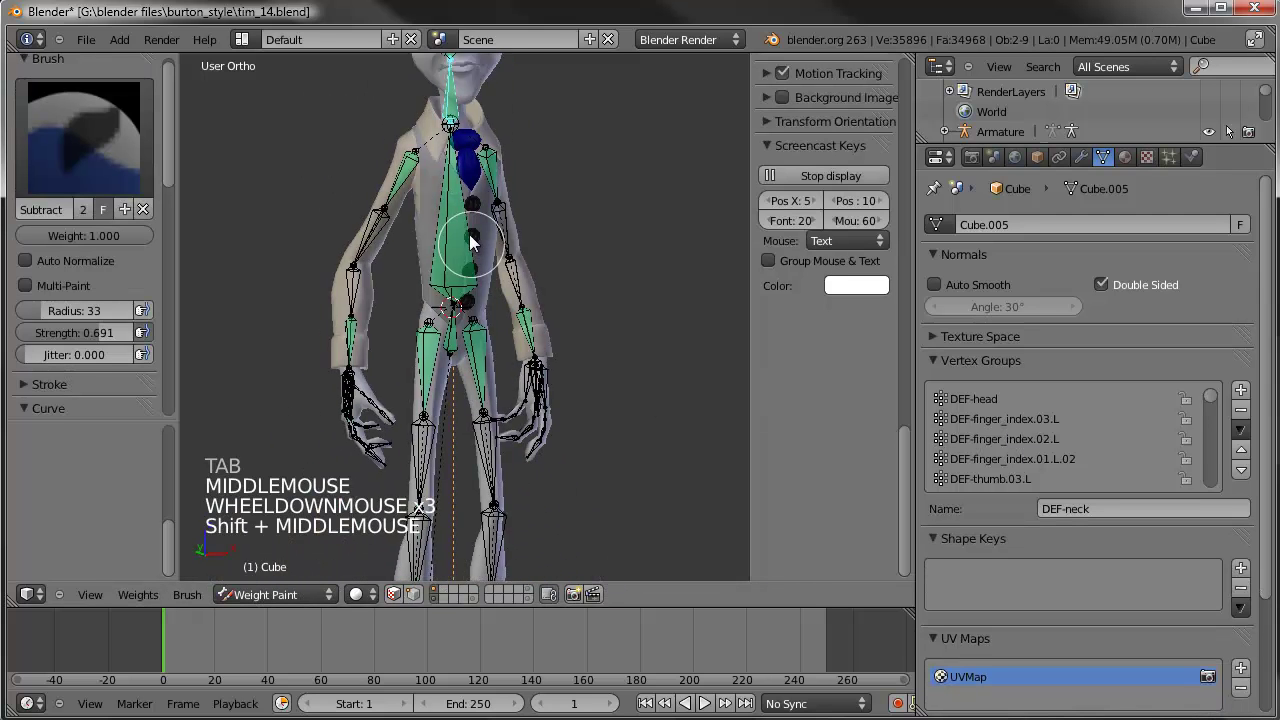
right_click(468, 377)
right_click(468, 377)
right_click(468, 377)
scroll(471, 390, down, 1)
shift+middle_drag(471, 390, 450, 426)
right_click(481, 550)
scroll(457, 499, up, 4)
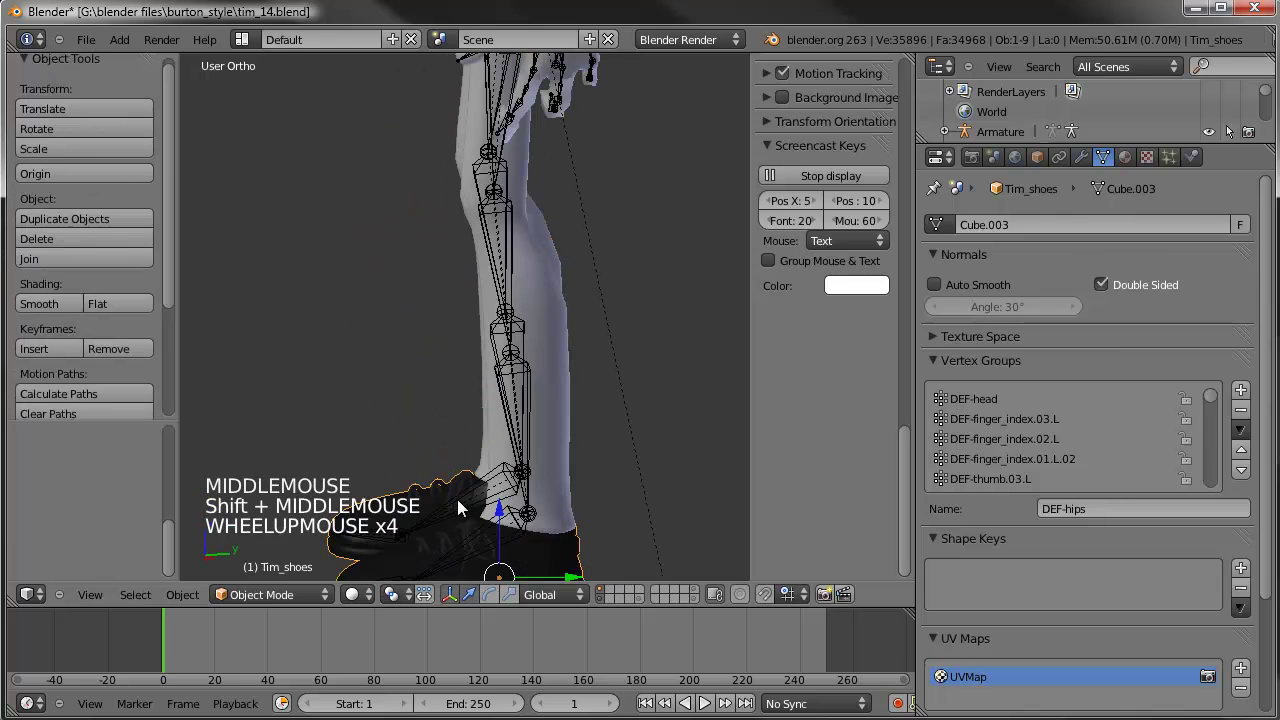
shift+middle_drag(453, 476, 455, 410)
click(261, 594)
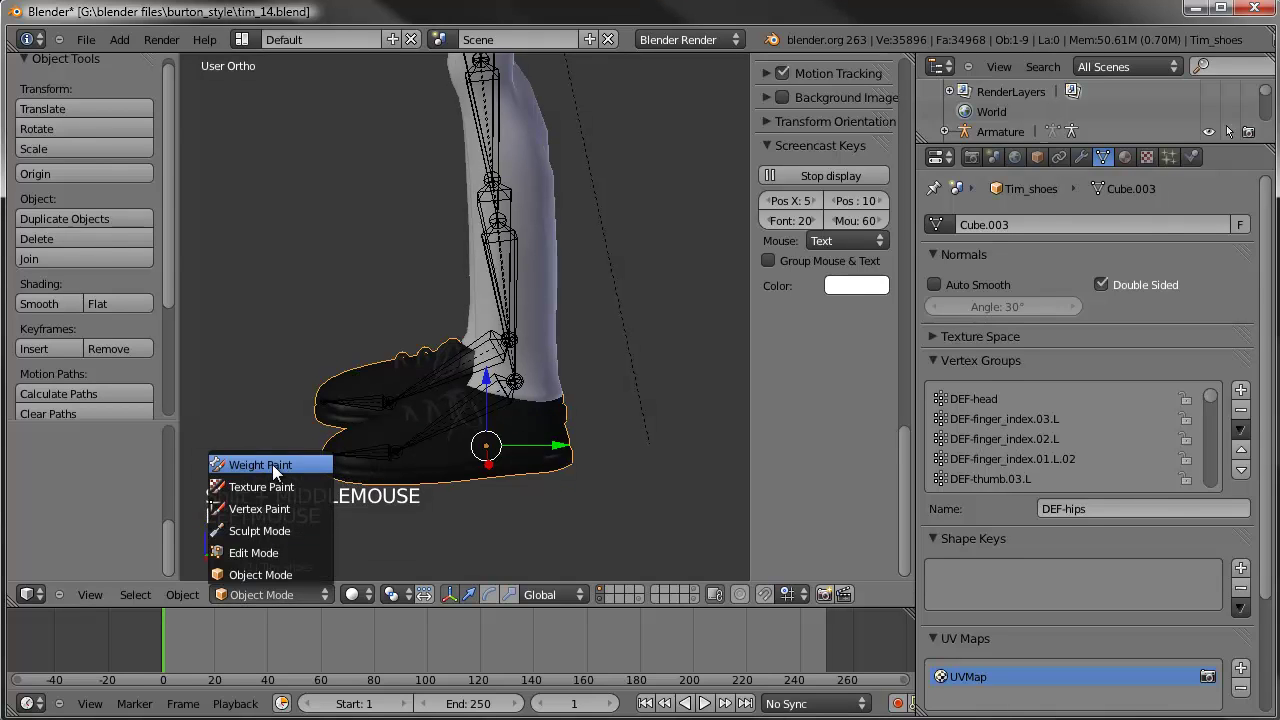
click(275, 466)
Step: Check the shoes' weights for the left foot, lower right shin and left toe bones
right_click(457, 410)
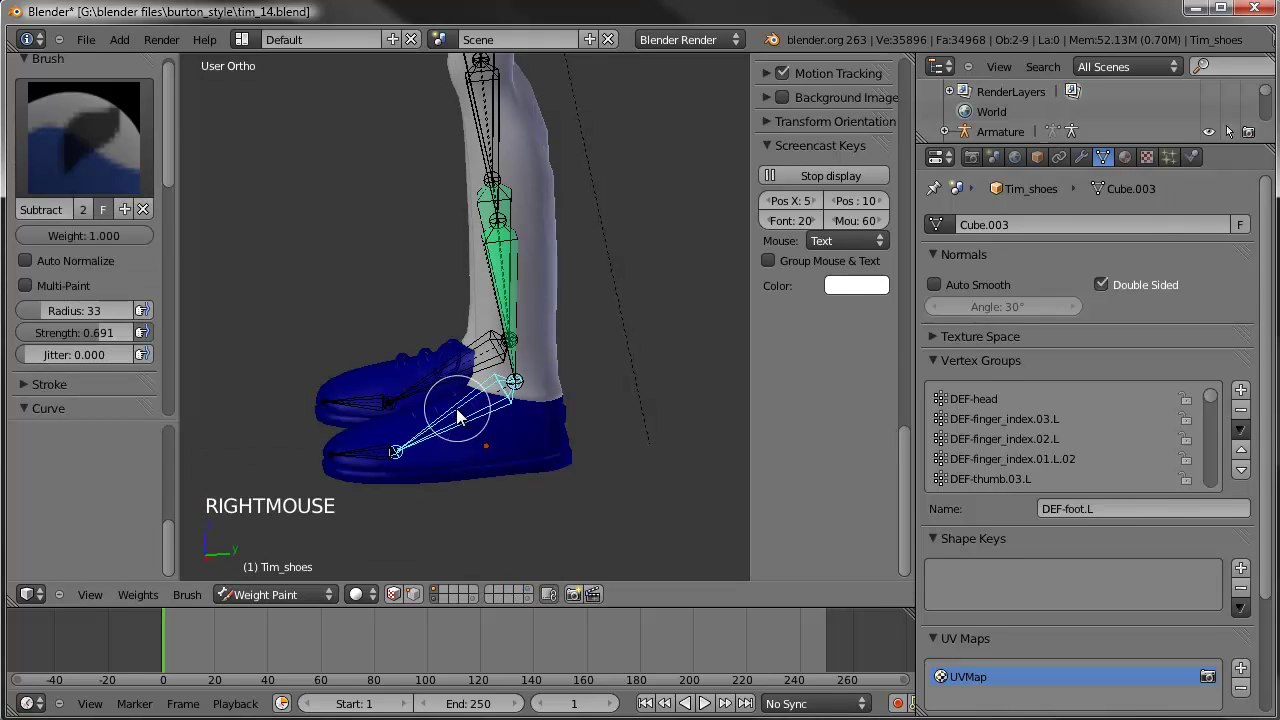
right_click(494, 330)
middle_drag(394, 366, 546, 409)
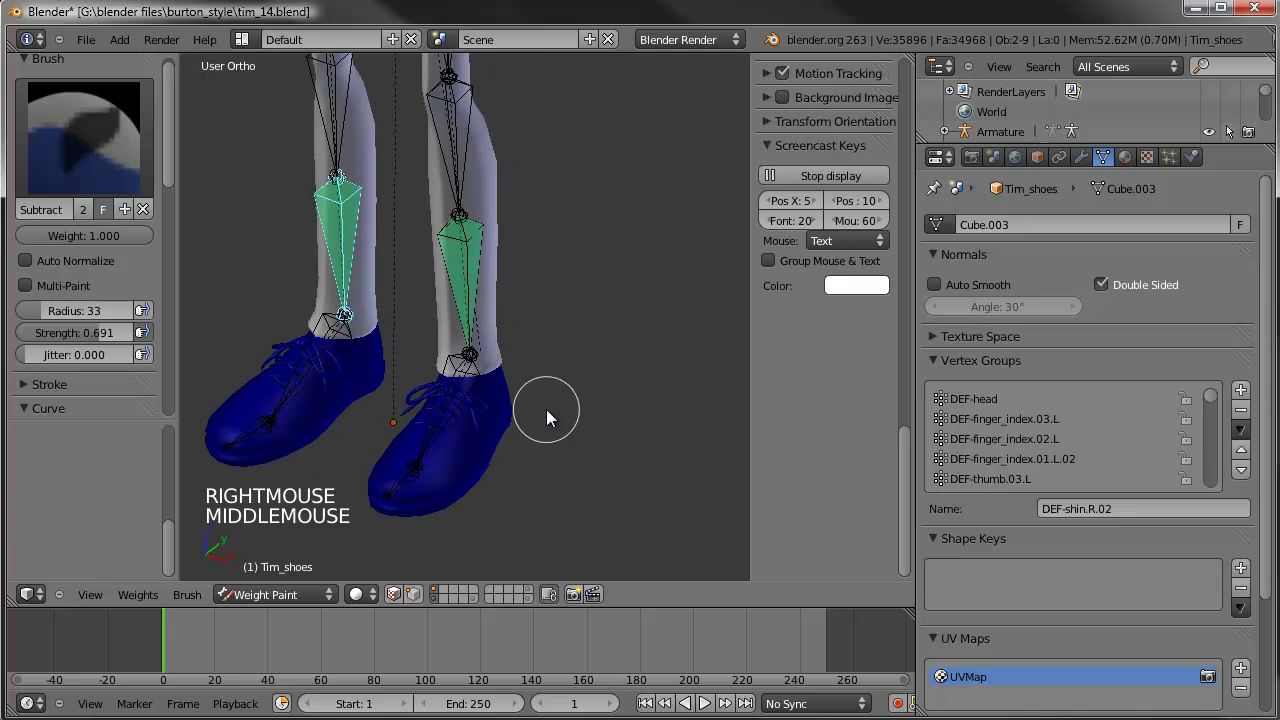
right_click(417, 471)
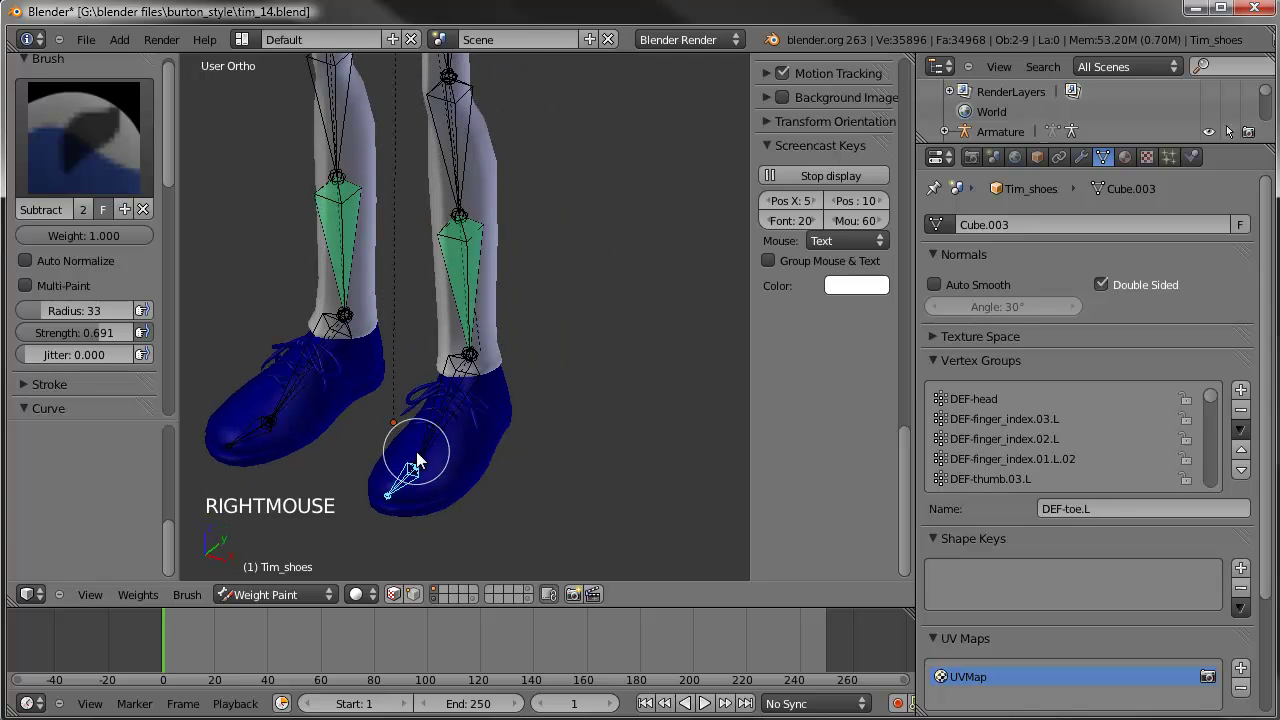
right_click(417, 460)
middle_drag(482, 450, 463, 432)
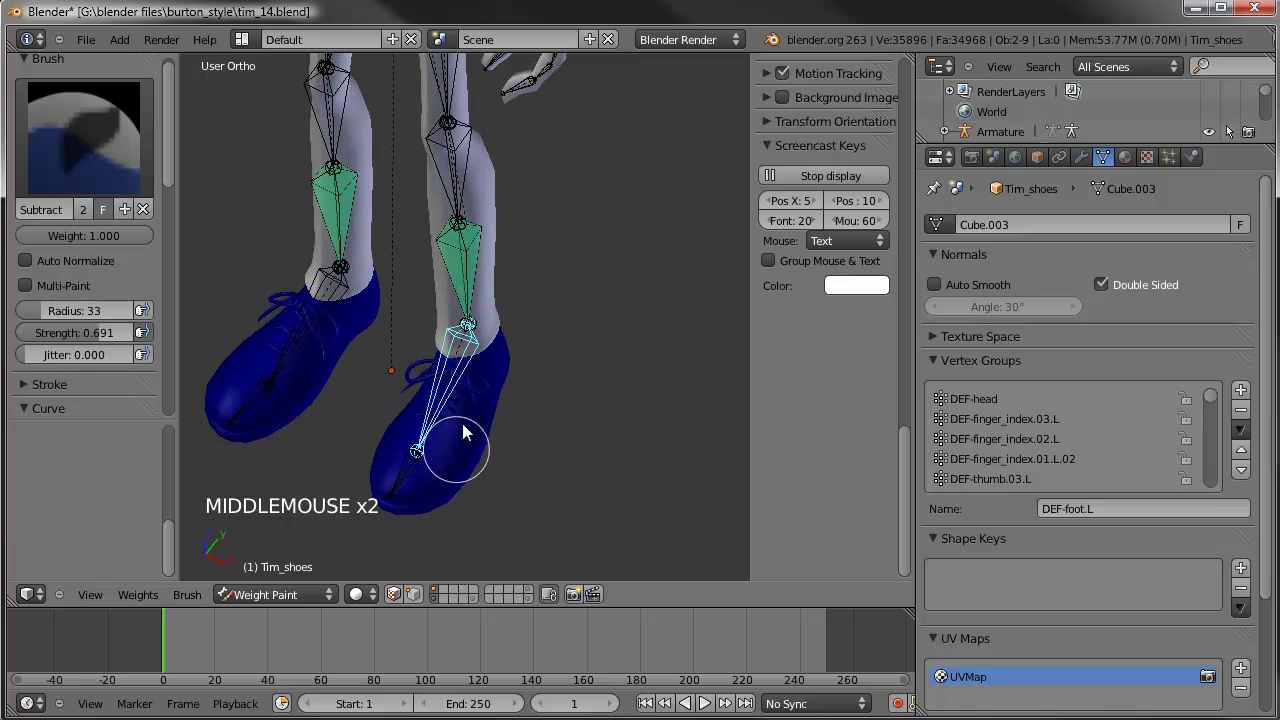
key(Tab)
key(a)
key(a)
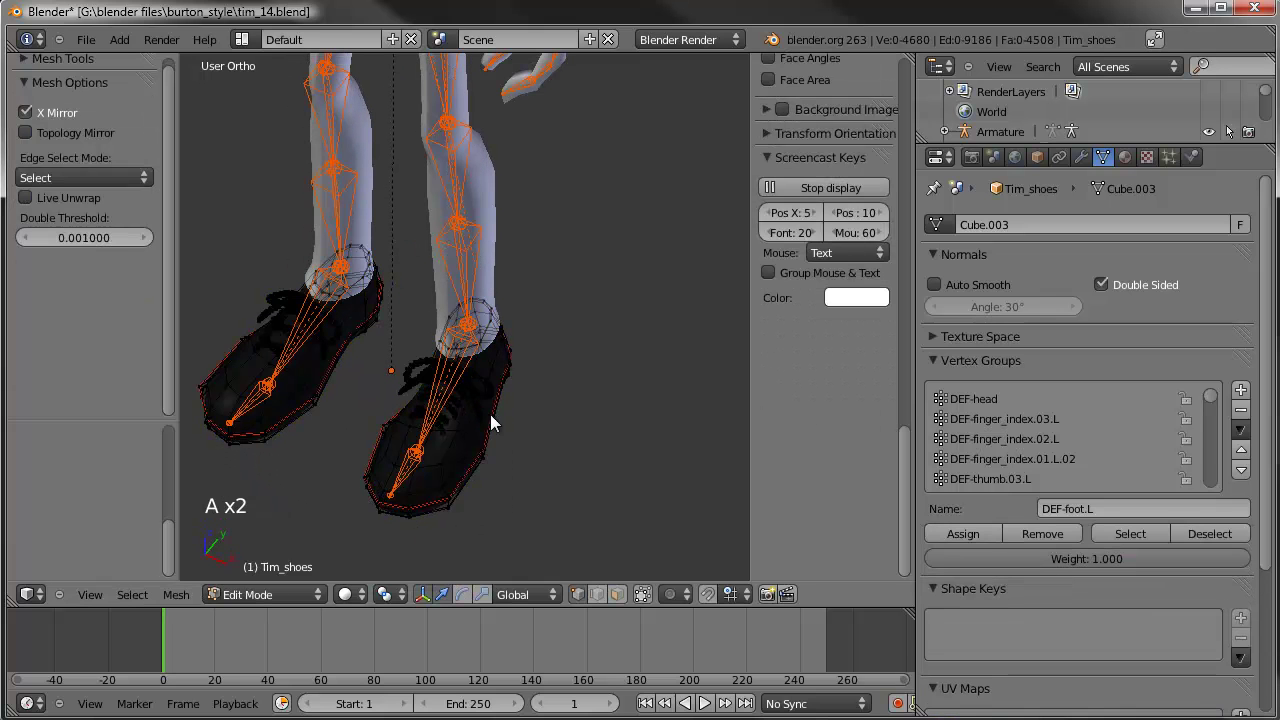
key(Tab)
Step: Return the shoes to Object Mode, select the rig, and show its left leg FK and IK control layers instead of the deform bones
click(290, 594)
click(330, 560)
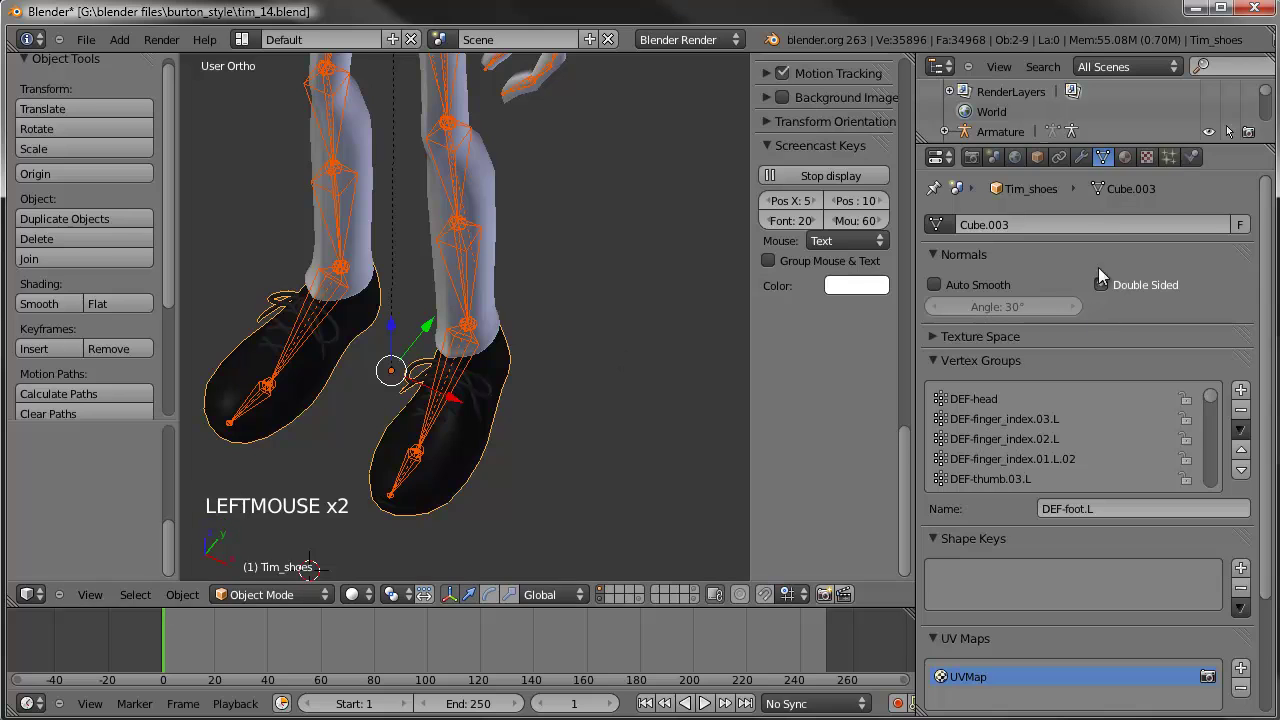
right_click(457, 363)
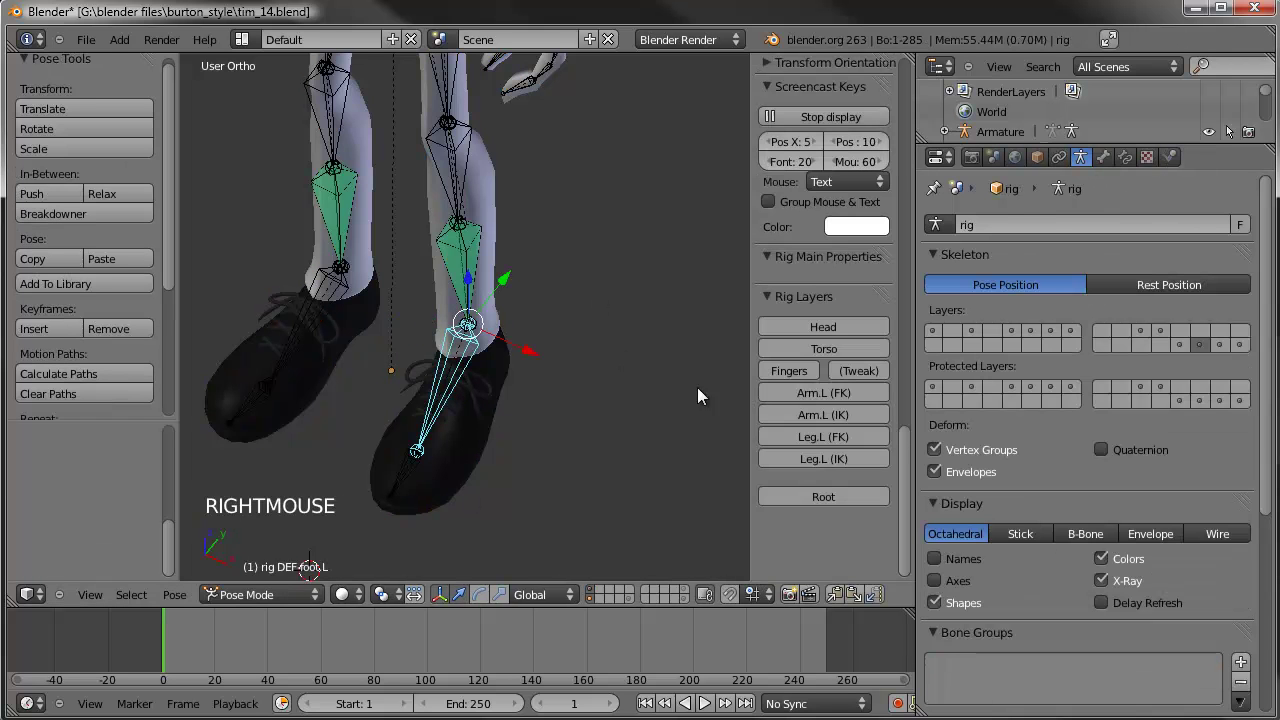
click(1012, 331)
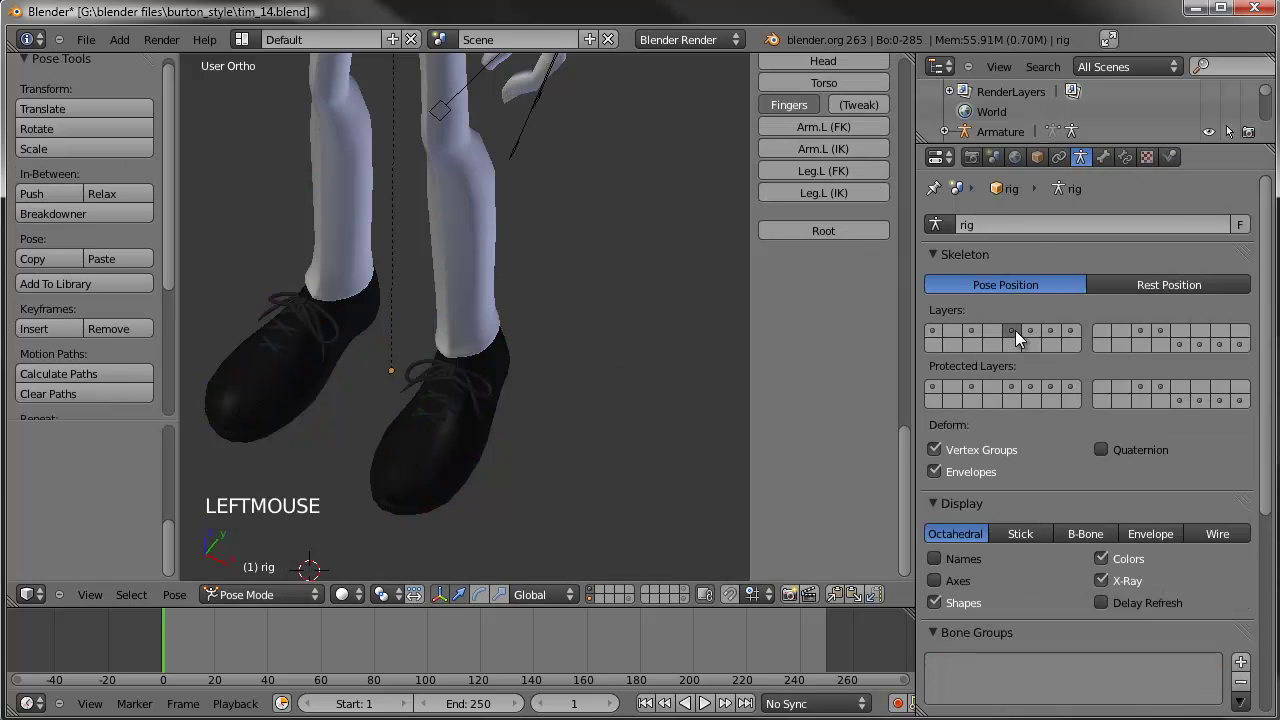
click(835, 173)
click(832, 192)
Step: Move the left foot's IK control outward by about 0.63 units to test how the shoe deforms, and select the toe control
right_click(531, 424)
key(g)
key(g)
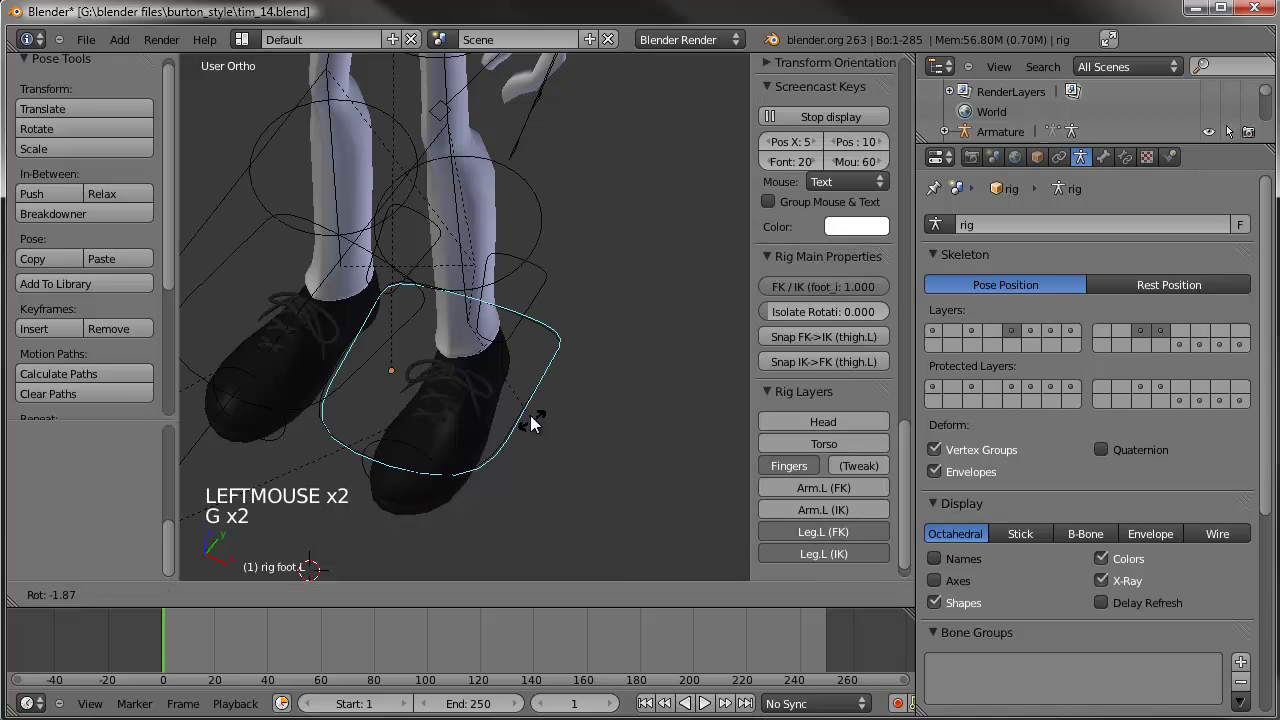
key(g)
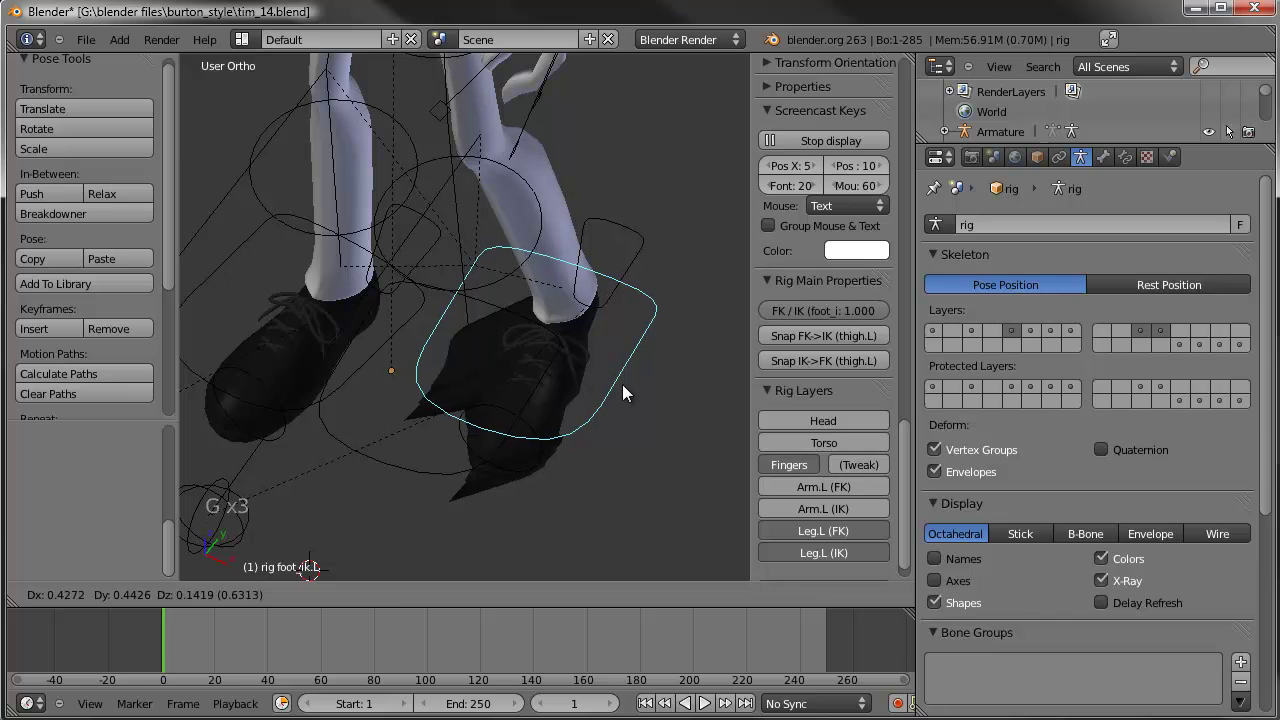
click(622, 386)
key(r)
key(r)
right_click(535, 448)
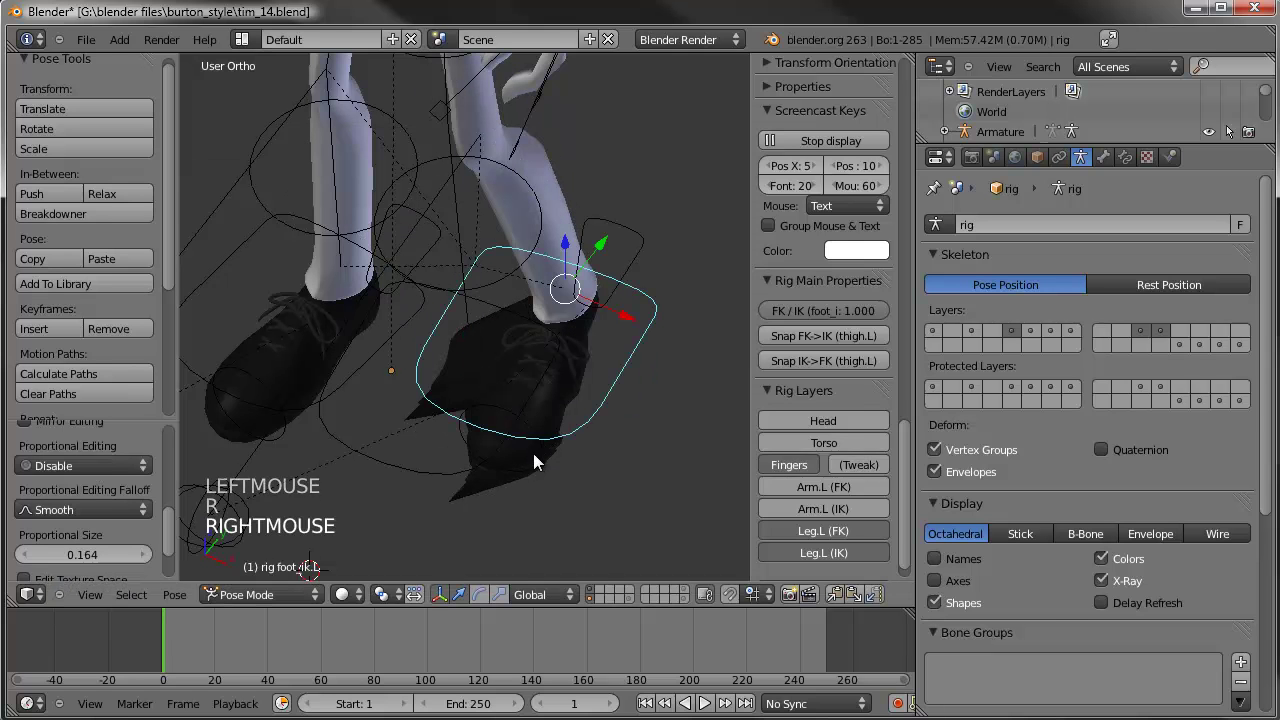
right_click(530, 472)
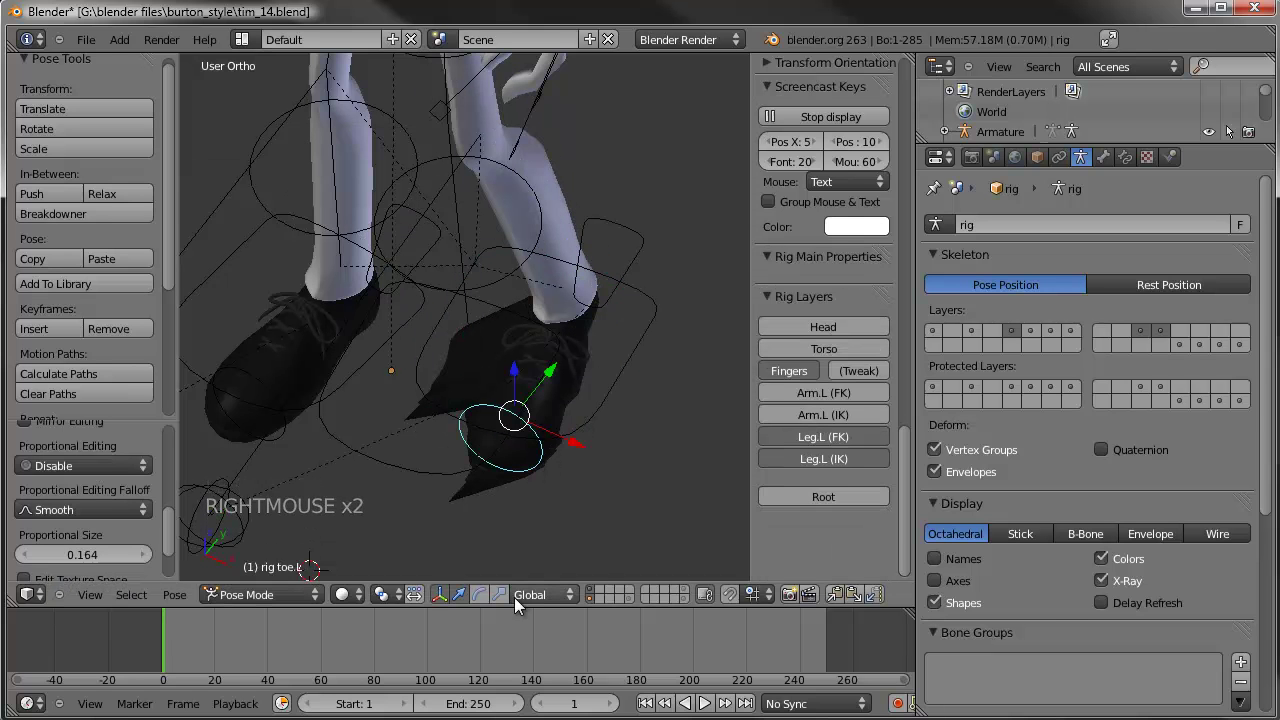
right_click(570, 362)
right_click(572, 353)
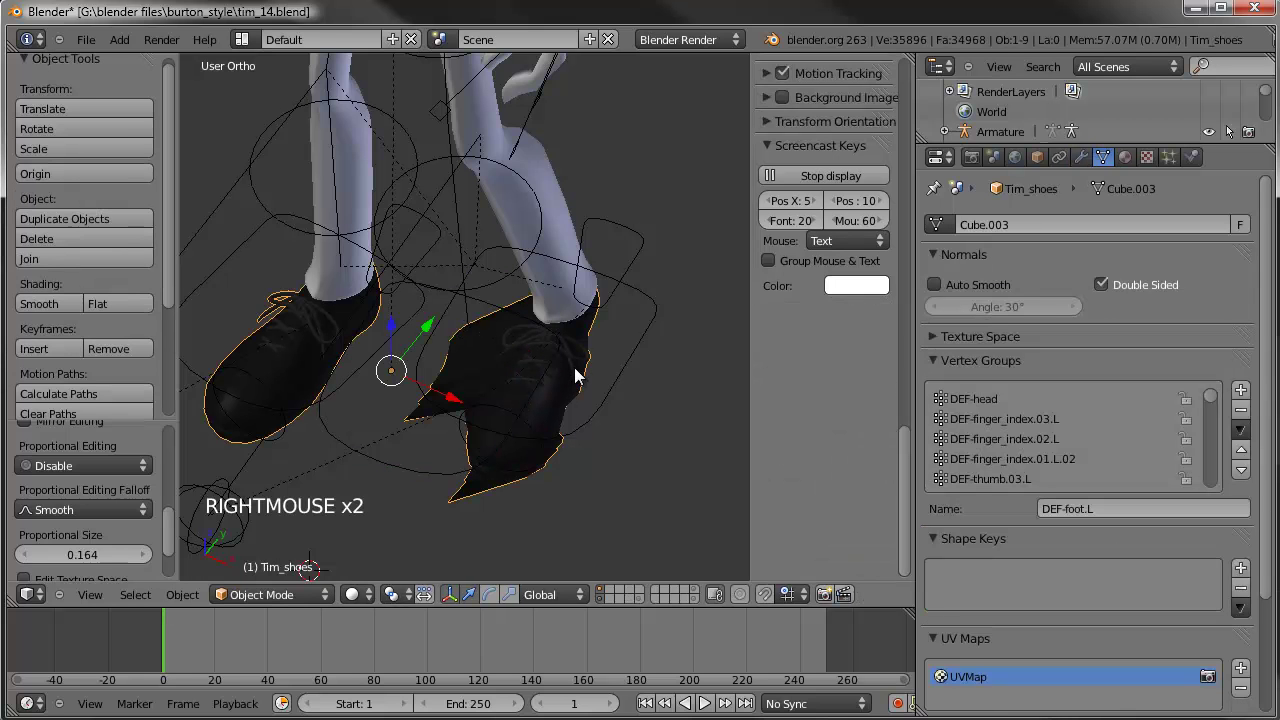
click(255, 594)
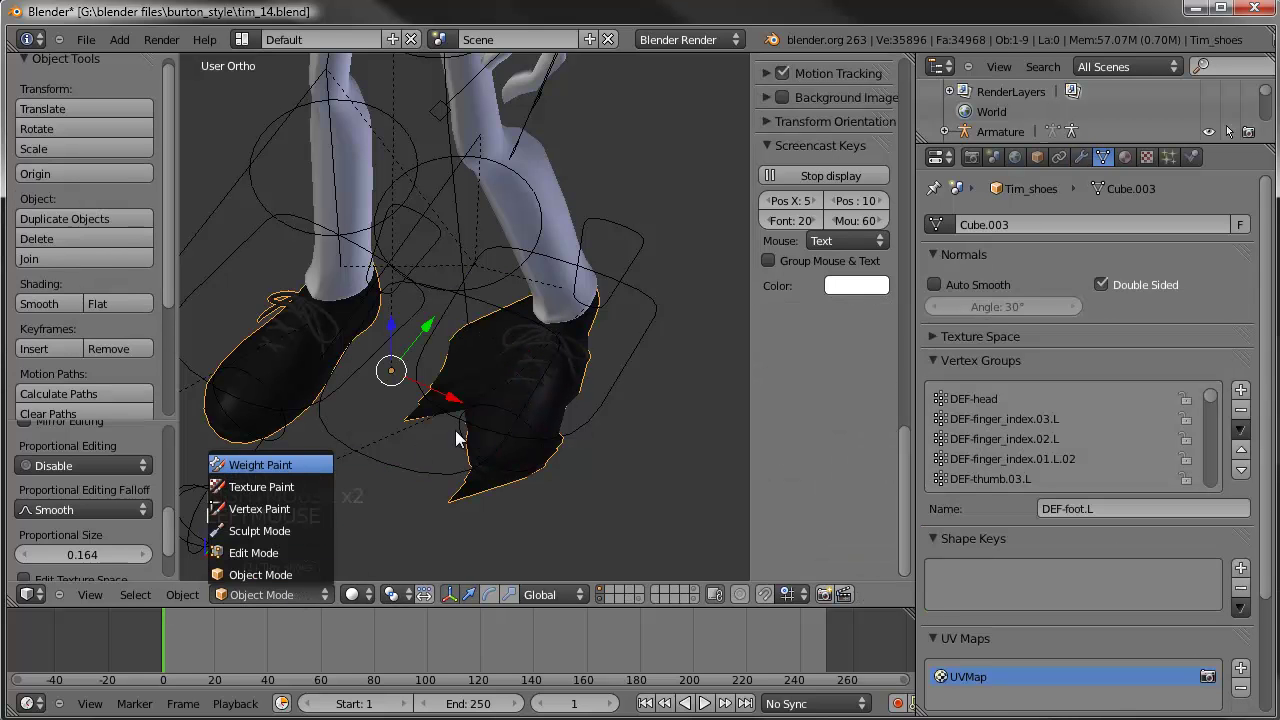
click(289, 467)
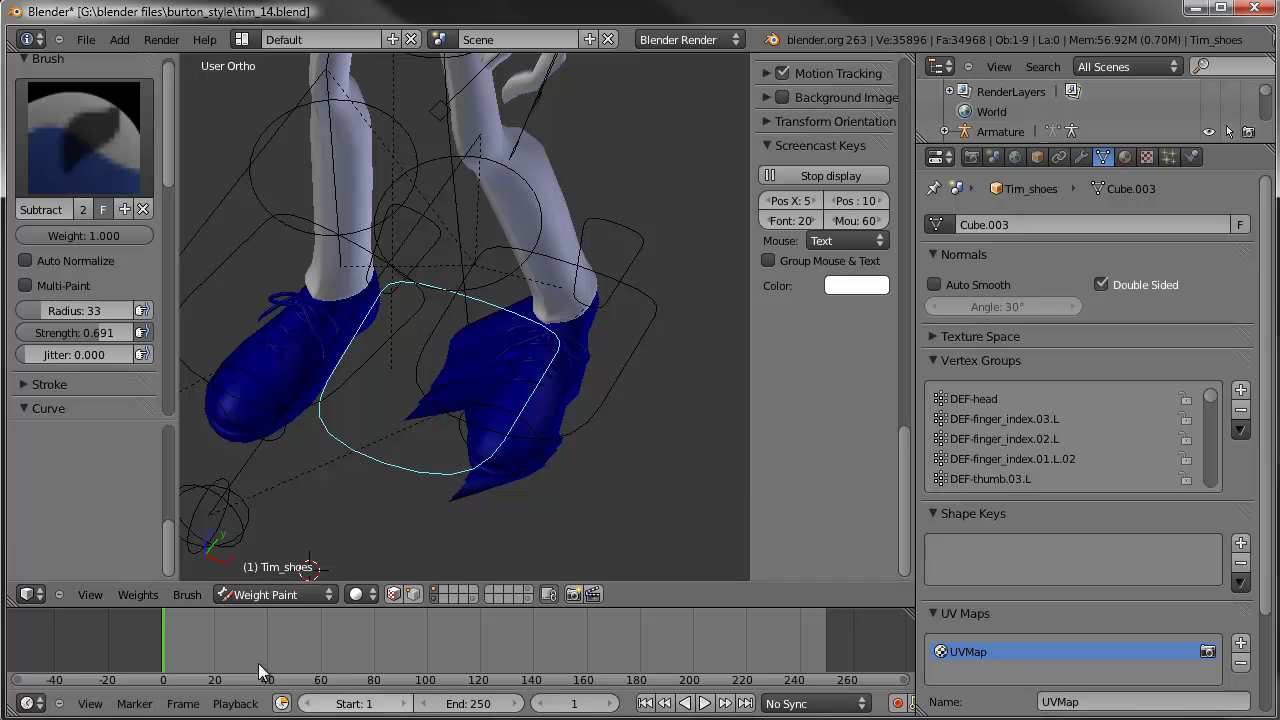
click(255, 594)
click(274, 574)
Step: Show only the rig's deform bone layer, and put the Tim_shoes object back into Weight Paint mode
right_click(618, 225)
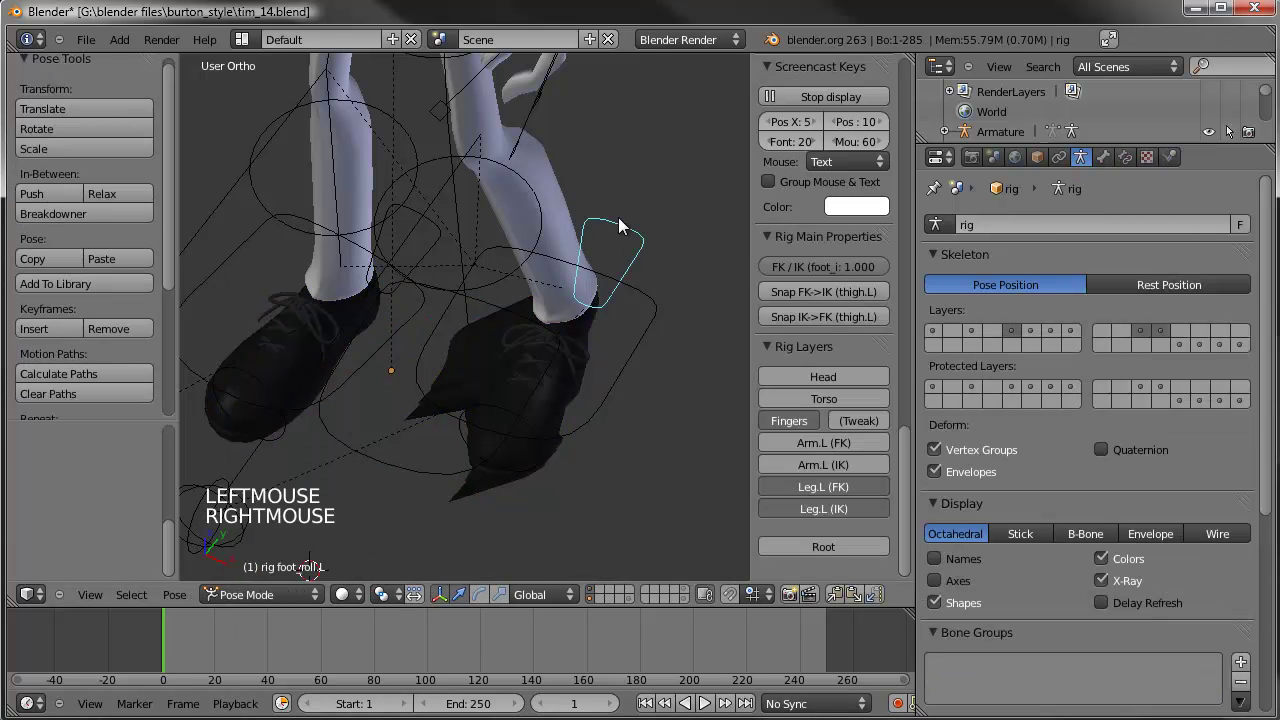
click(1199, 344)
middle_drag(546, 386, 540, 446)
right_click(540, 446)
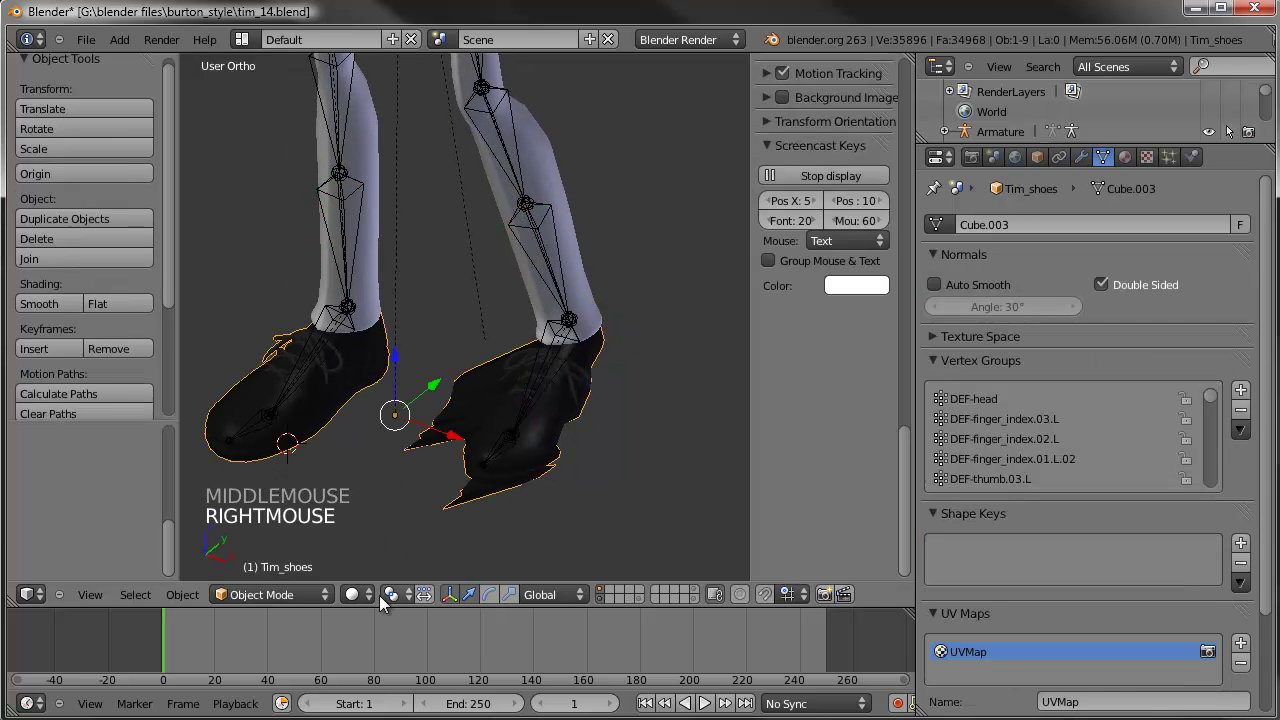
click(292, 592)
click(264, 464)
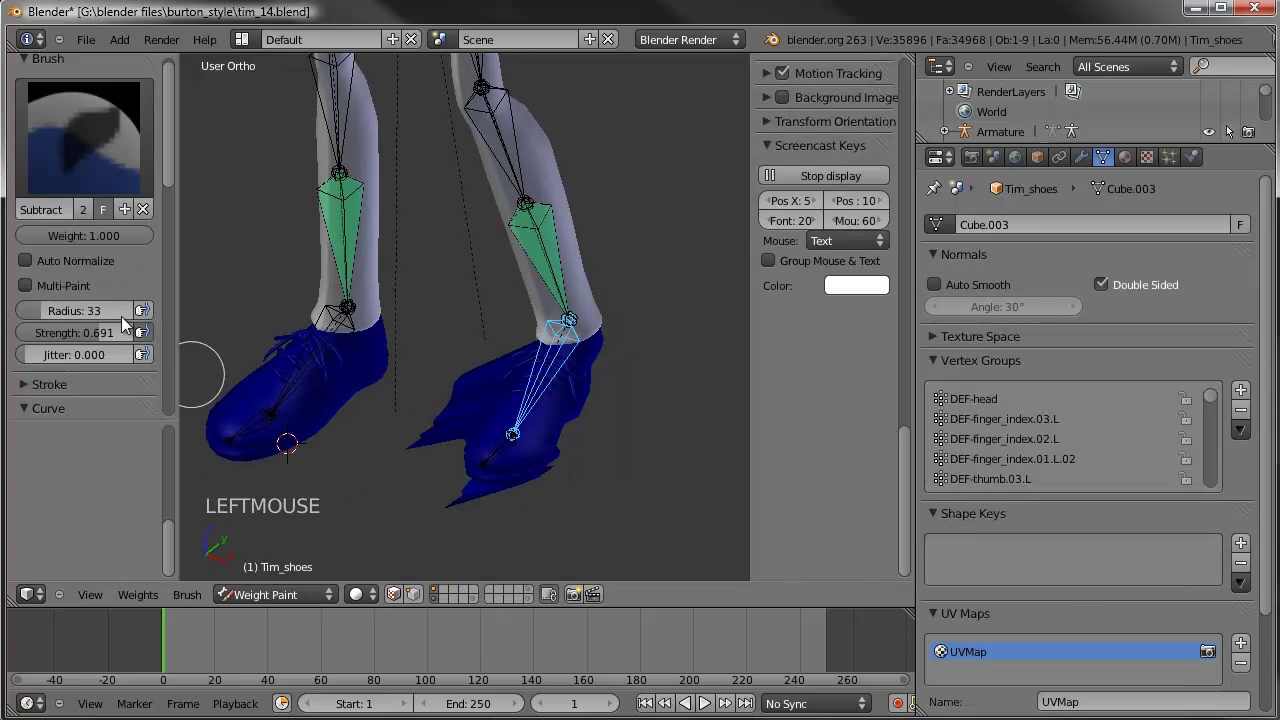
Step: Check the X Mirror paint option, switch the weight brush to Add, and try to paint weight onto the left shoe
scroll(52, 249, down, 13)
scroll(55, 269, down, 4)
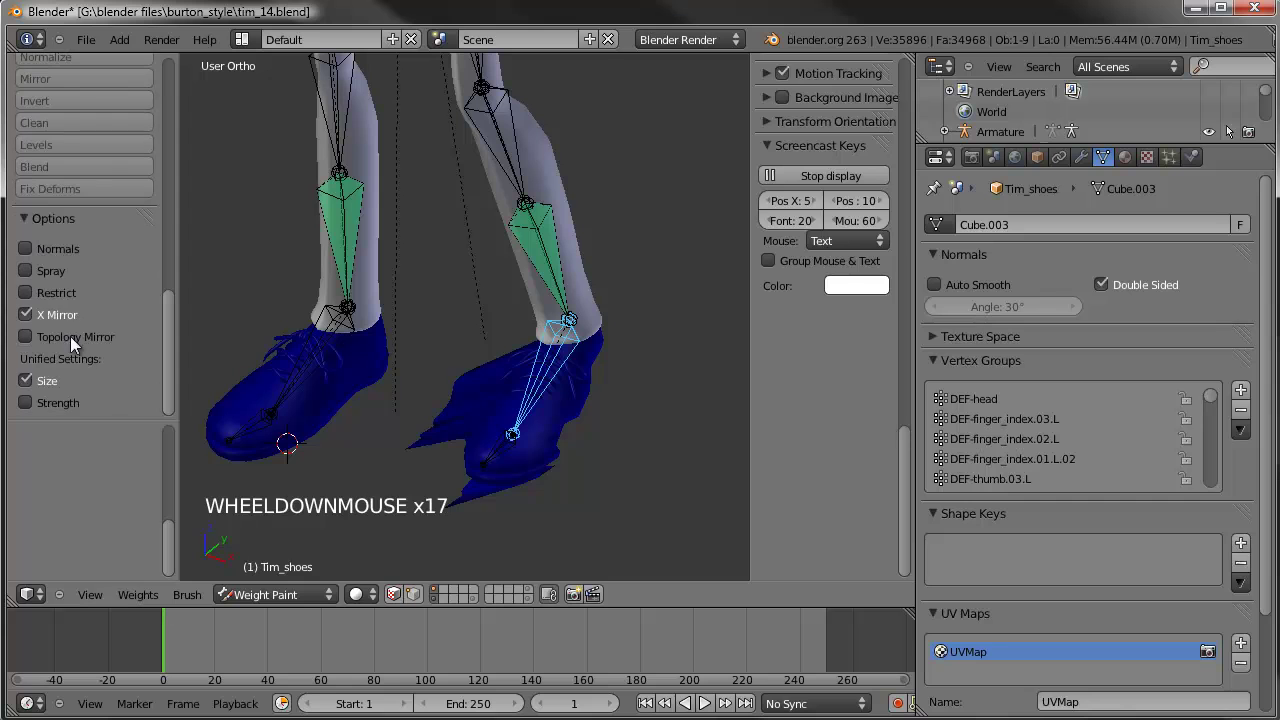
click(55, 316)
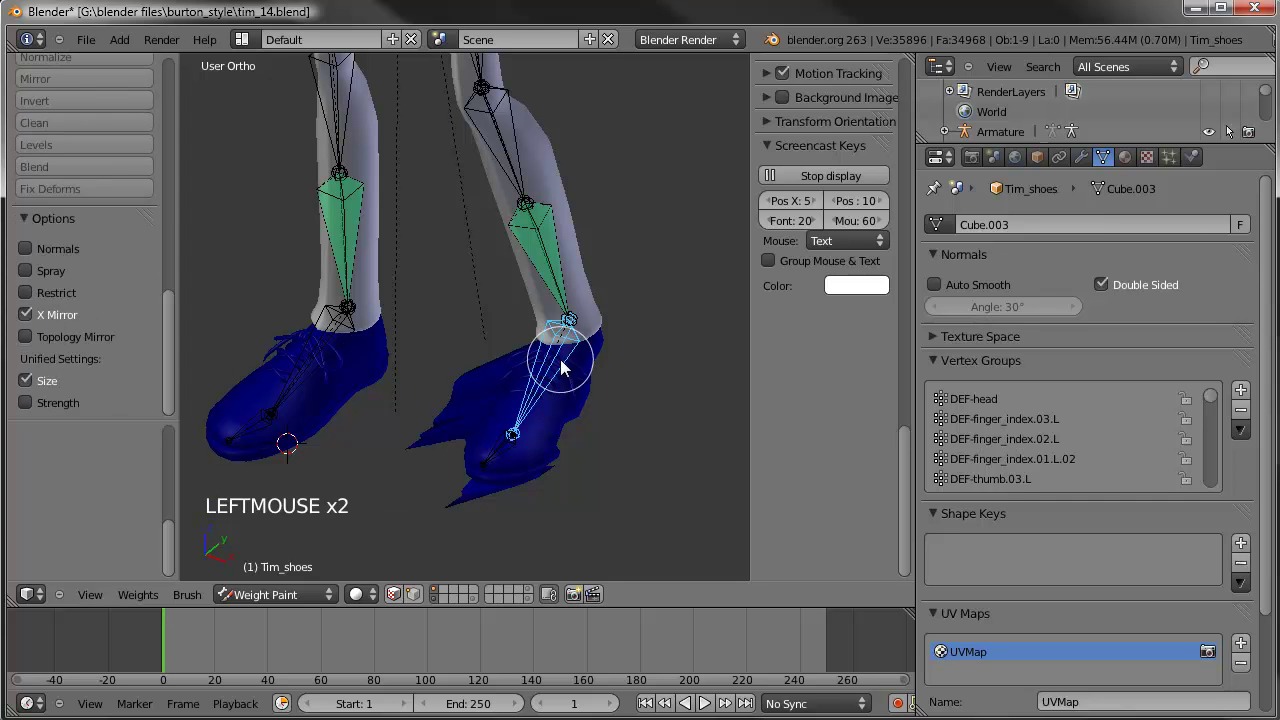
click(528, 434)
drag(167, 310, 177, 52)
click(84, 145)
click(55, 268)
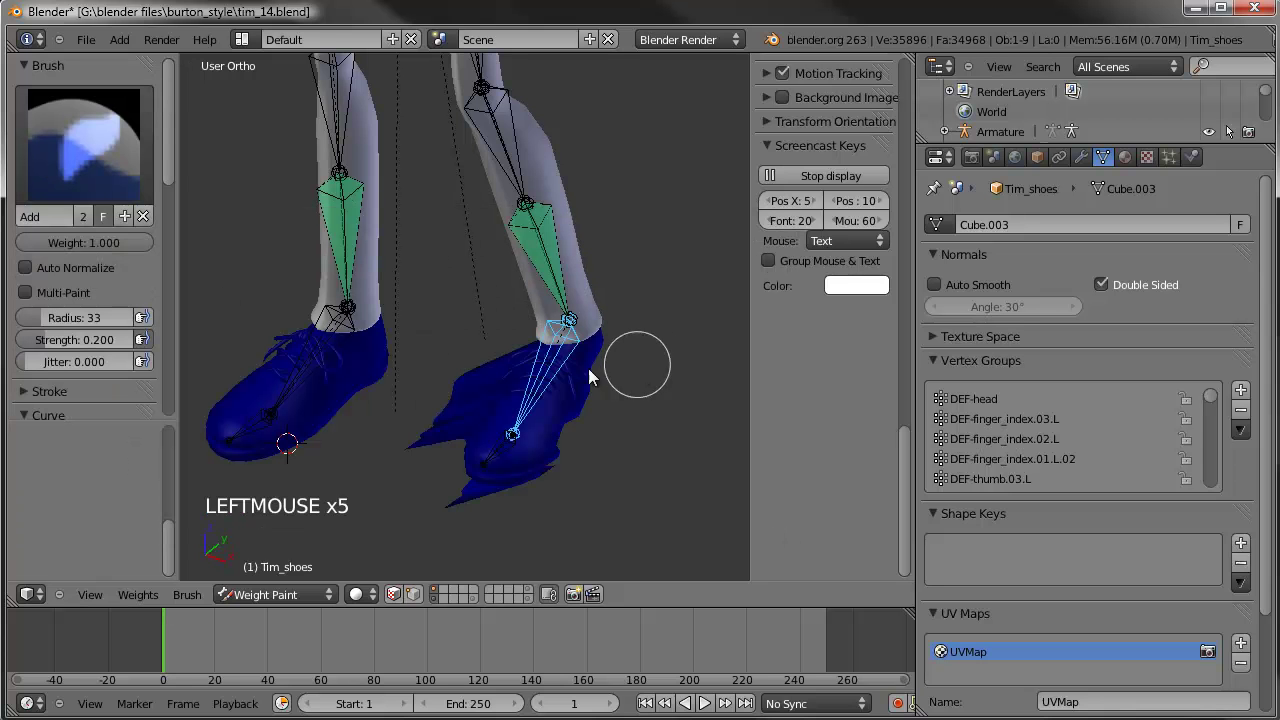
click(562, 366)
Step: In Edit Mode, clear the selection and circle-select all the vertices of the left shoe
key(Tab)
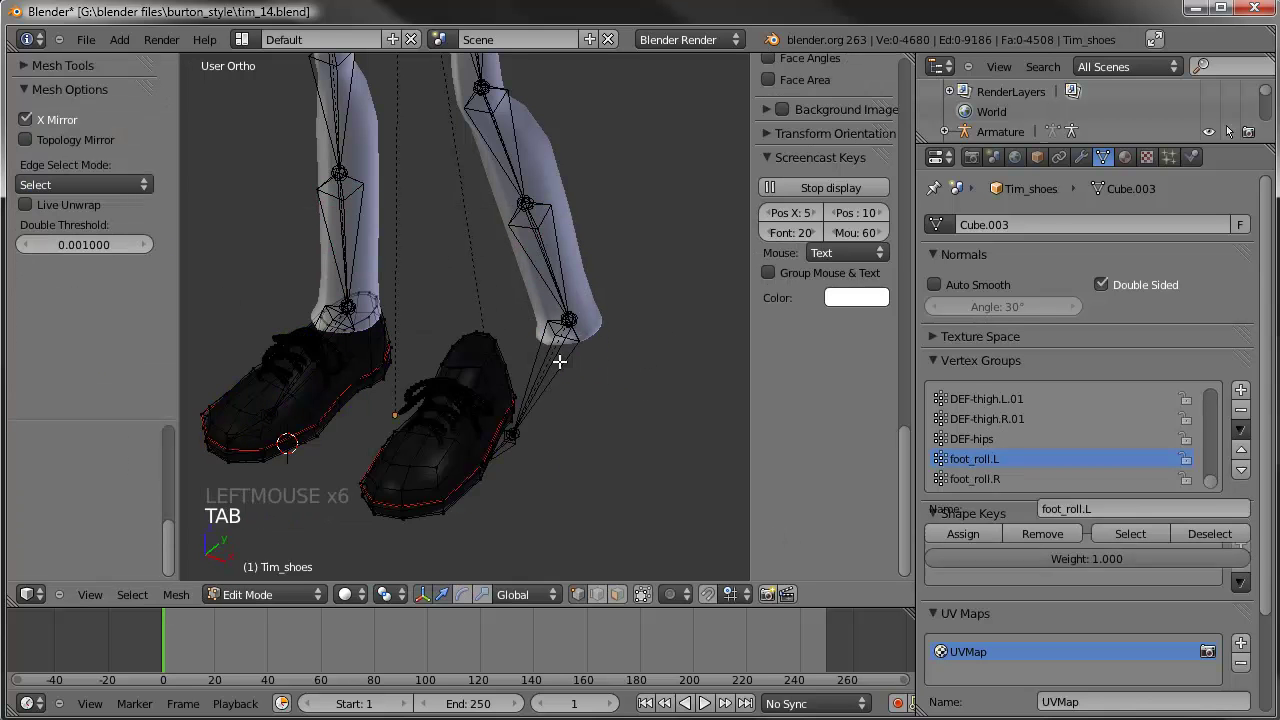
key(a)
key(a)
key(a)
key(c)
mouse_move(500, 386)
mouse_down()
mouse_move(460, 390)
mouse_move(417, 463)
mouse_up()
mouse_move(417, 463)
middle_down()
mouse_move(470, 420)
mouse_move(560, 300)
mouse_move(466, 465)
middle_up()
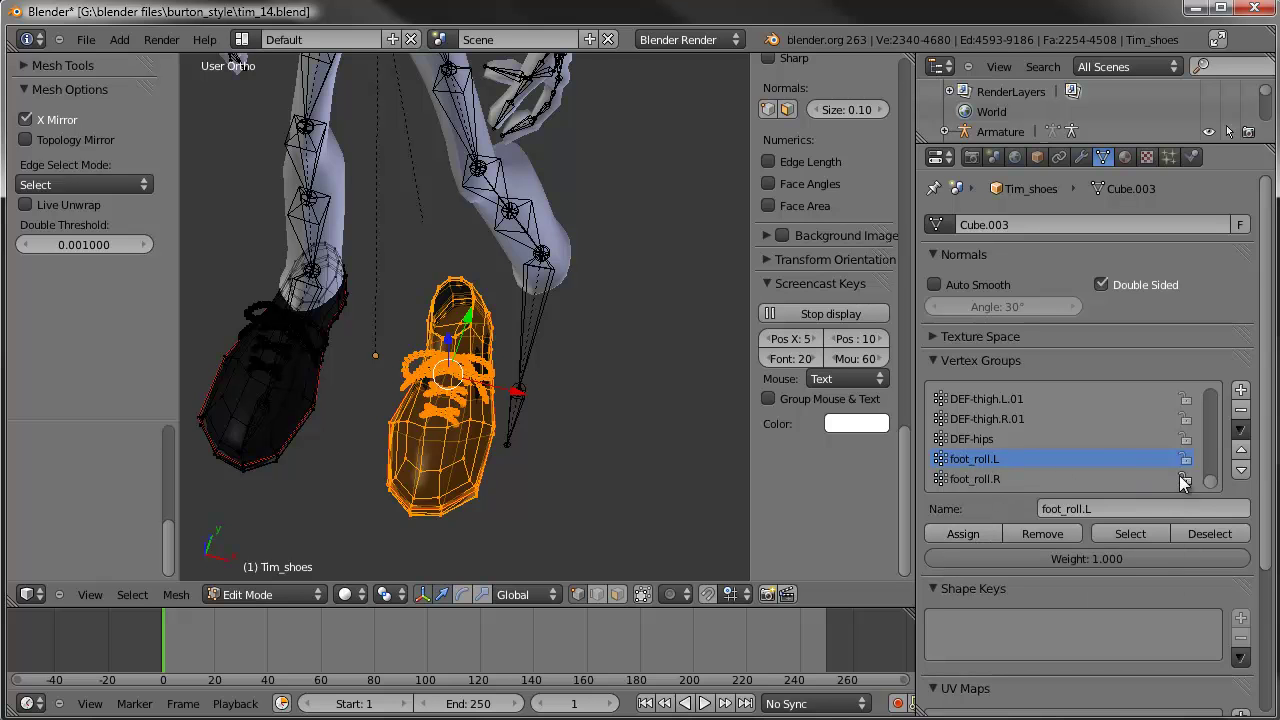
Step: Delete the stray foot_roll vertex groups, and assign the selected left shoe vertices to DEF-foot.L with a weight of 1.000
click(1244, 416)
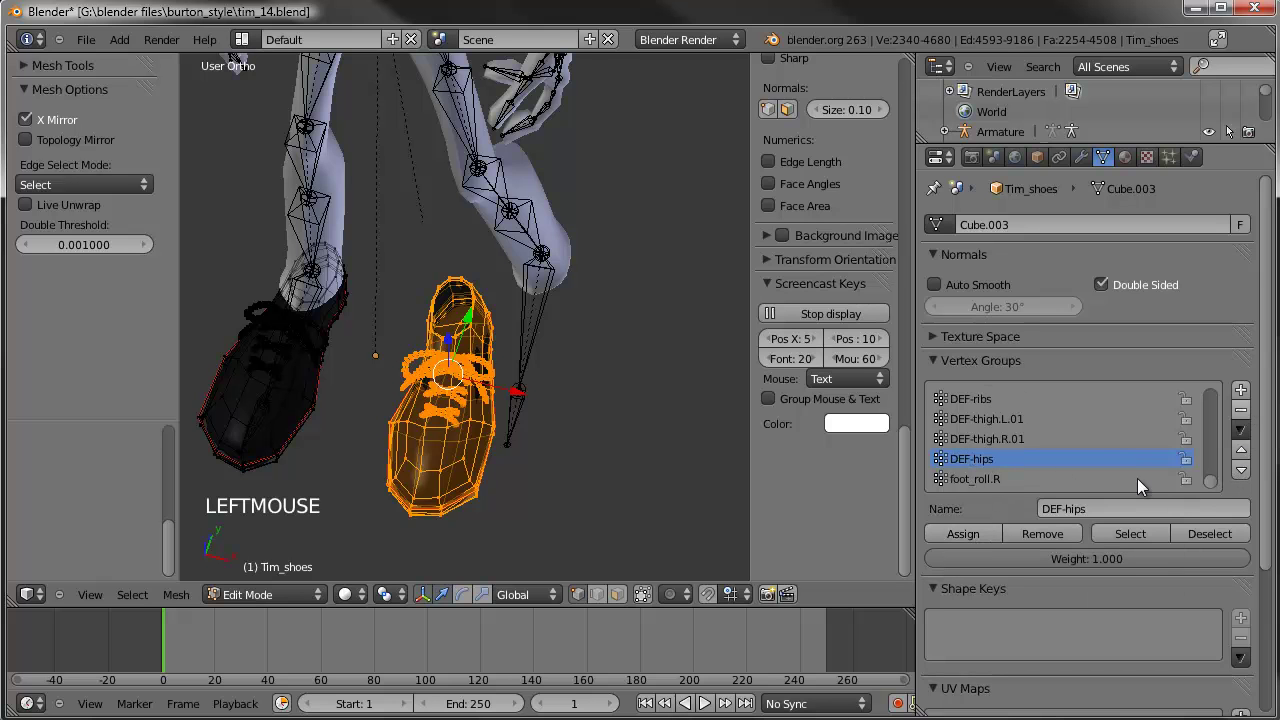
click(1240, 414)
scroll(1019, 459, up, 8)
scroll(1019, 459, up, 3)
click(980, 458)
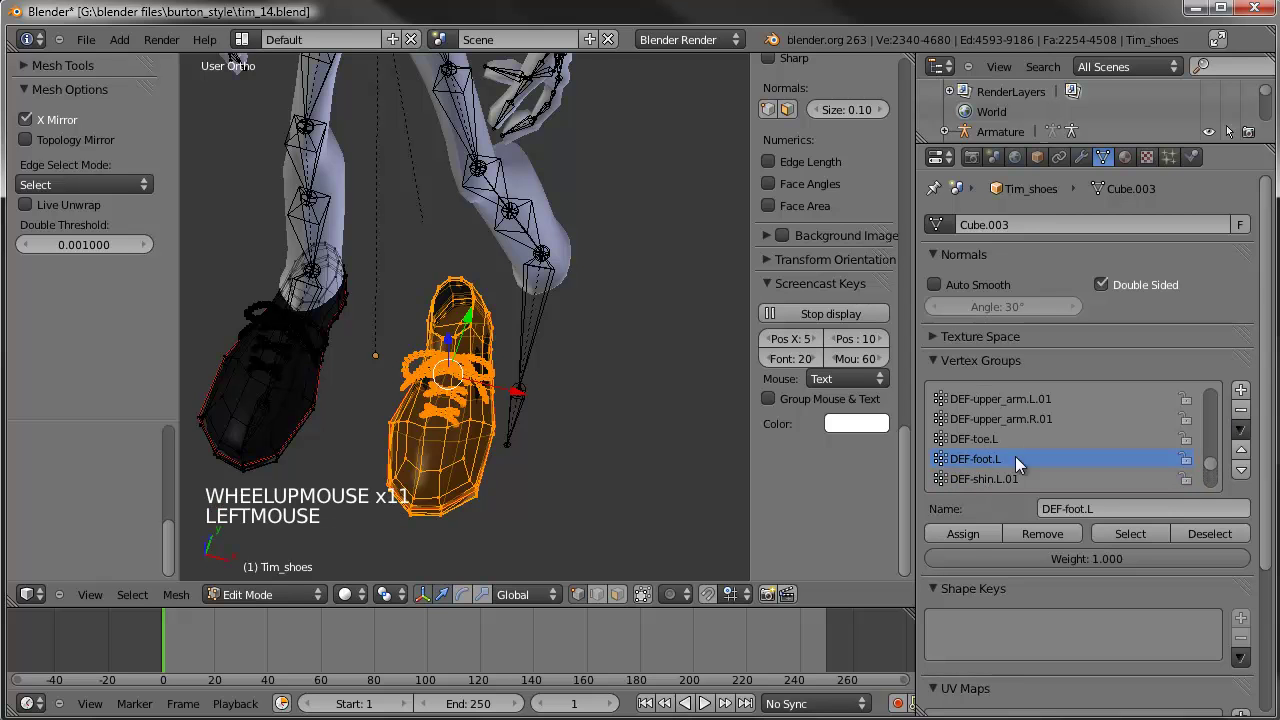
click(964, 534)
key(Tab)
mouse_move(445, 384)
middle_down()
mouse_move(527, 362)
mouse_move(486, 409)
mouse_move(523, 391)
mouse_move(486, 371)
middle_up()
scroll(570, 405, up, 3)
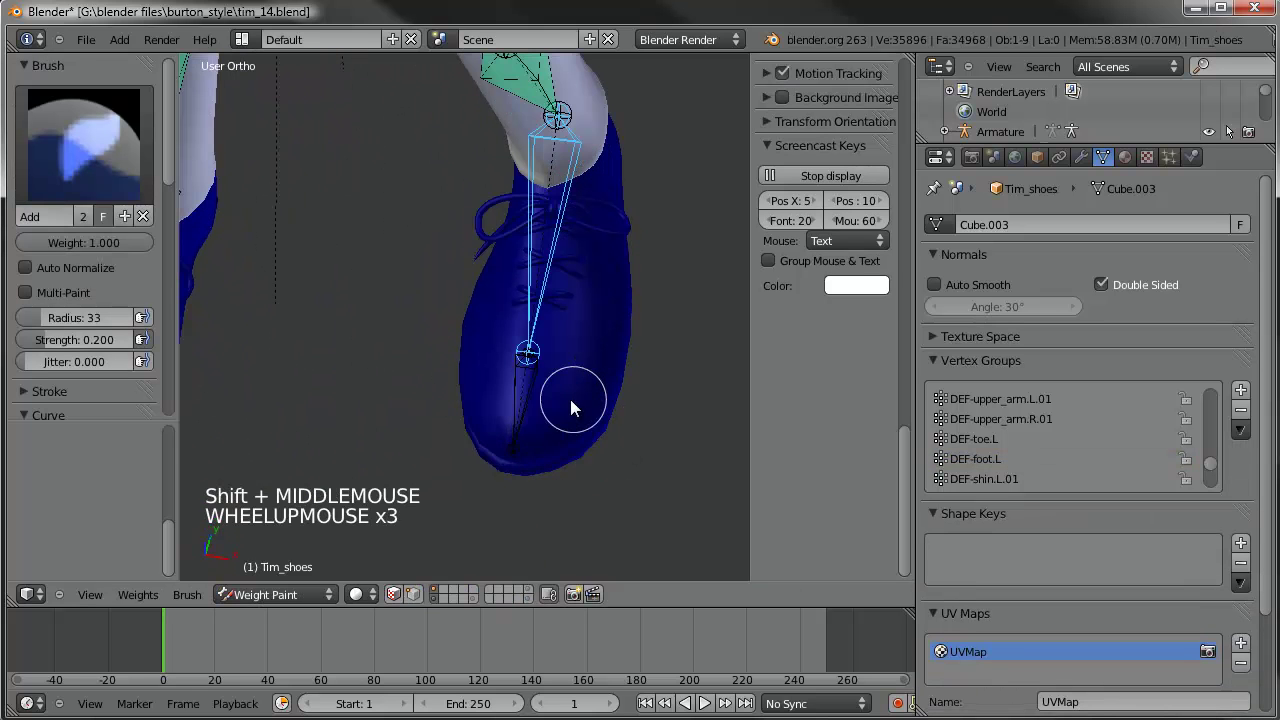
Step: In Edit Mode, circle-select only the toe cap vertices at the front of the left shoe
key(Tab)
key(a)
key(a)
key(c)
mouse_move(451, 531)
mouse_down()
mouse_move(400, 523)
mouse_move(383, 538)
mouse_up()
right_click(383, 538)
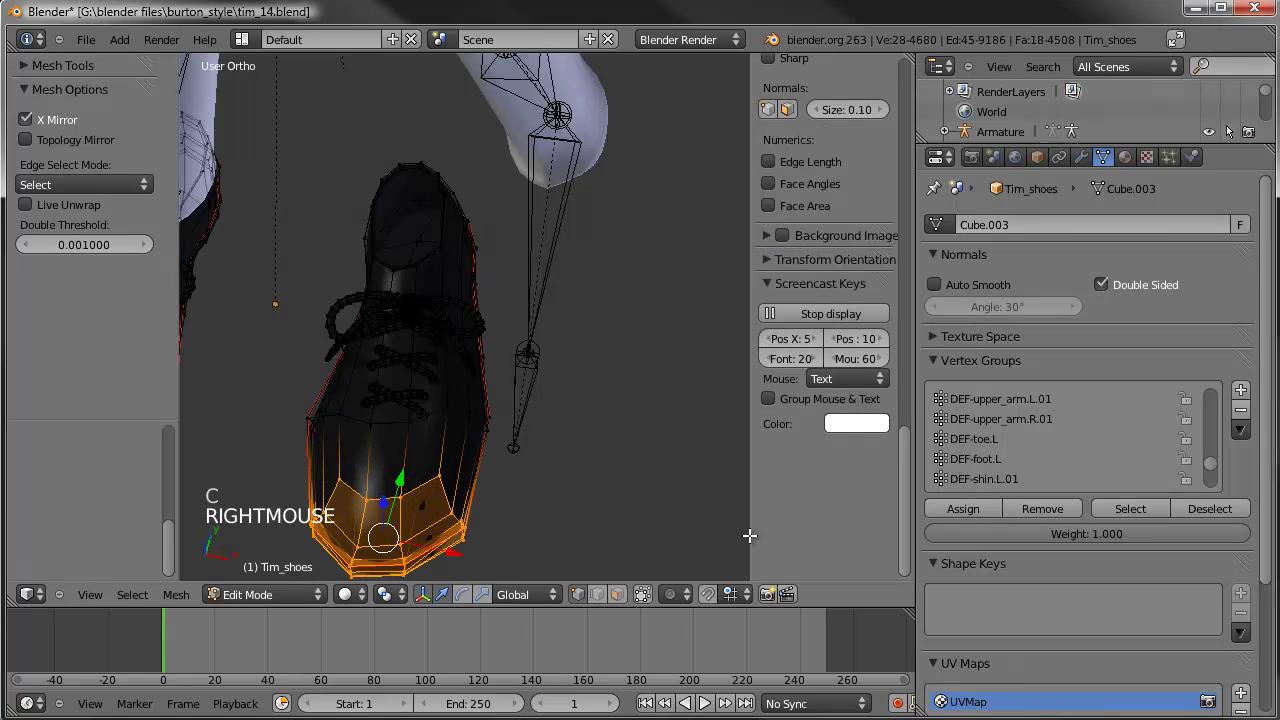
Step: Make the left toe bone's group active and assign the selected toe cap vertices to DEF-toe.L with a weight of 1.000
scroll(1021, 459, up, 4)
scroll(1021, 459, up, 19)
scroll(1021, 459, up, 17)
scroll(1021, 459, up, 3)
key(Tab)
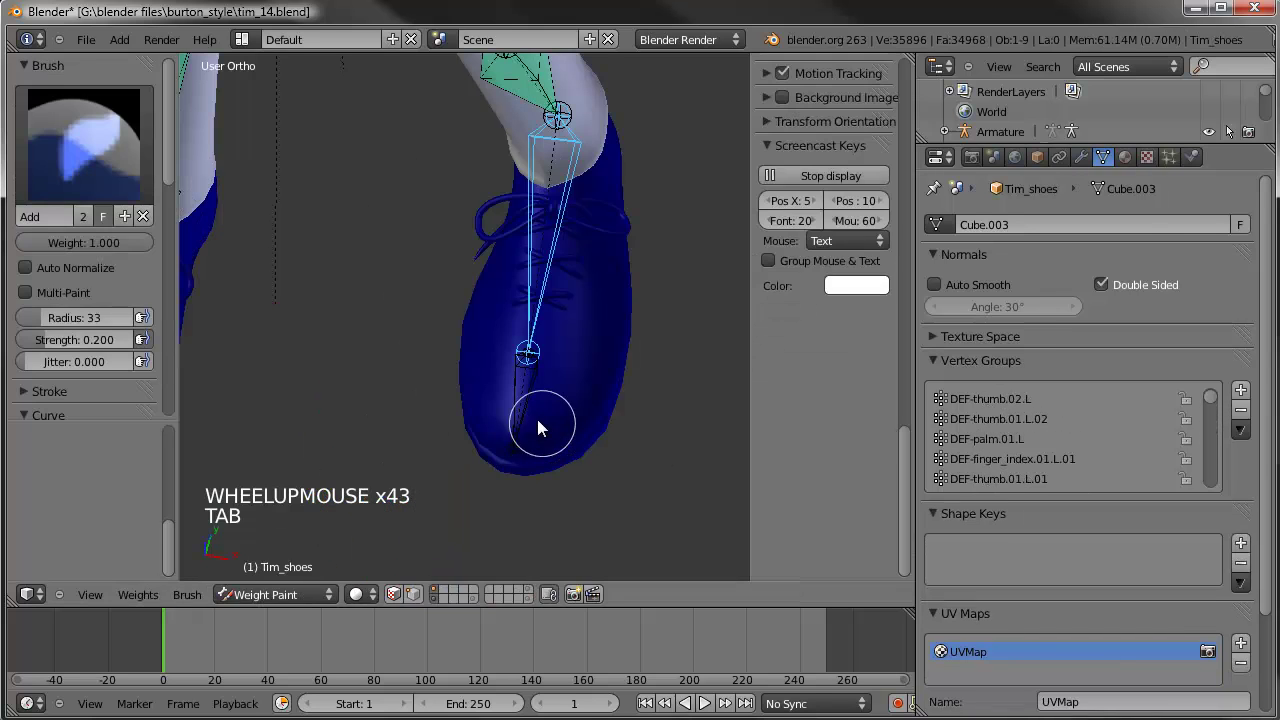
right_click(514, 368)
key(Tab)
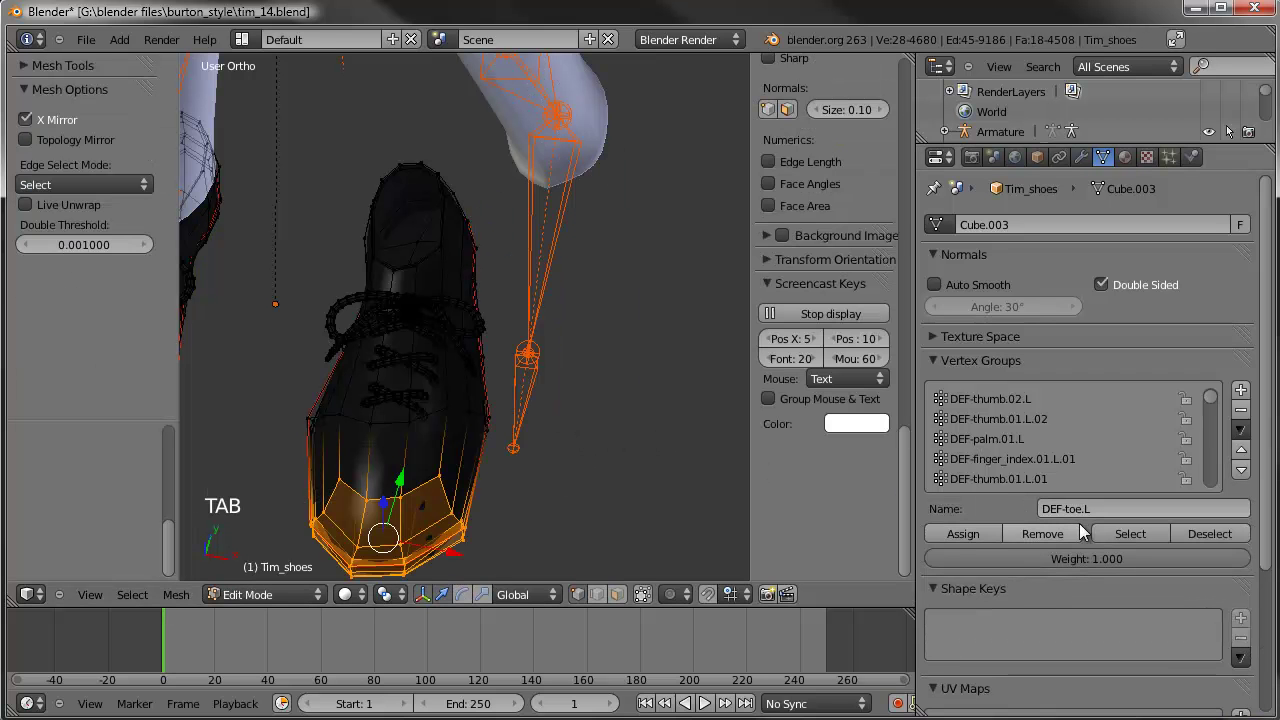
key(Tab)
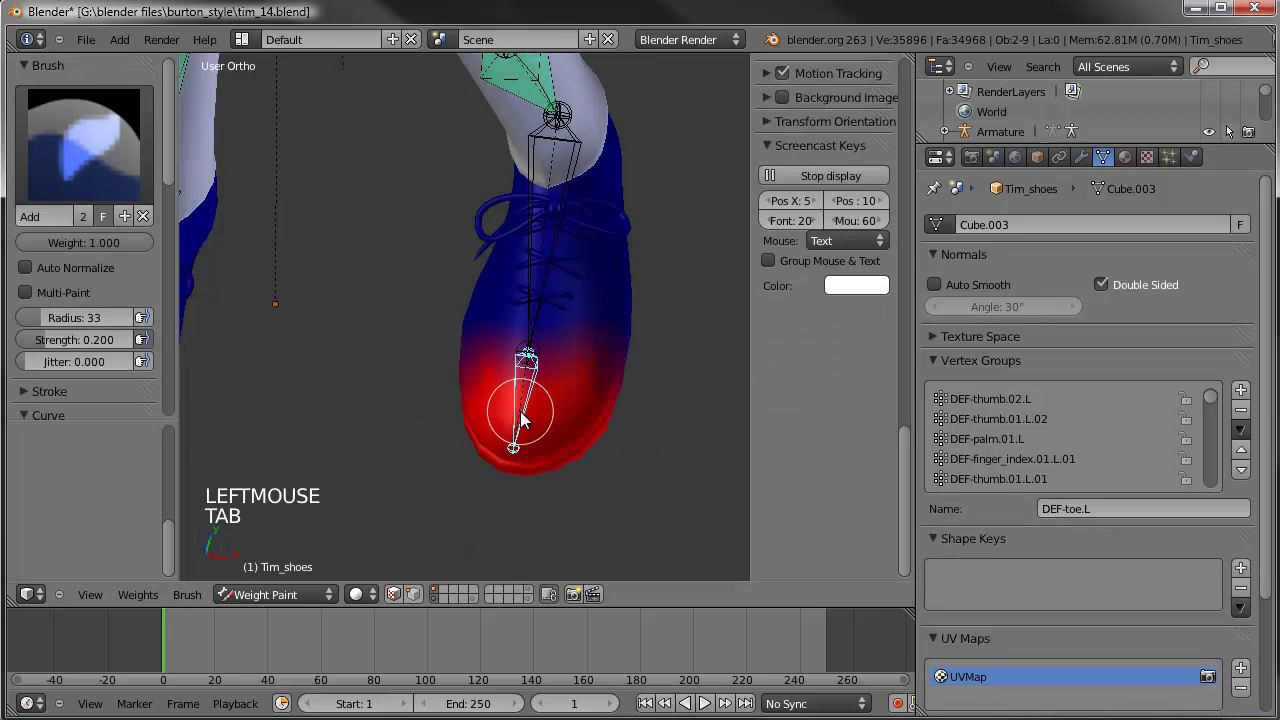
Step: Select the right foot bone in Weight Paint mode to make DEF-foot.R the active vertex group
scroll(520, 411, down, 5)
right_click(345, 315)
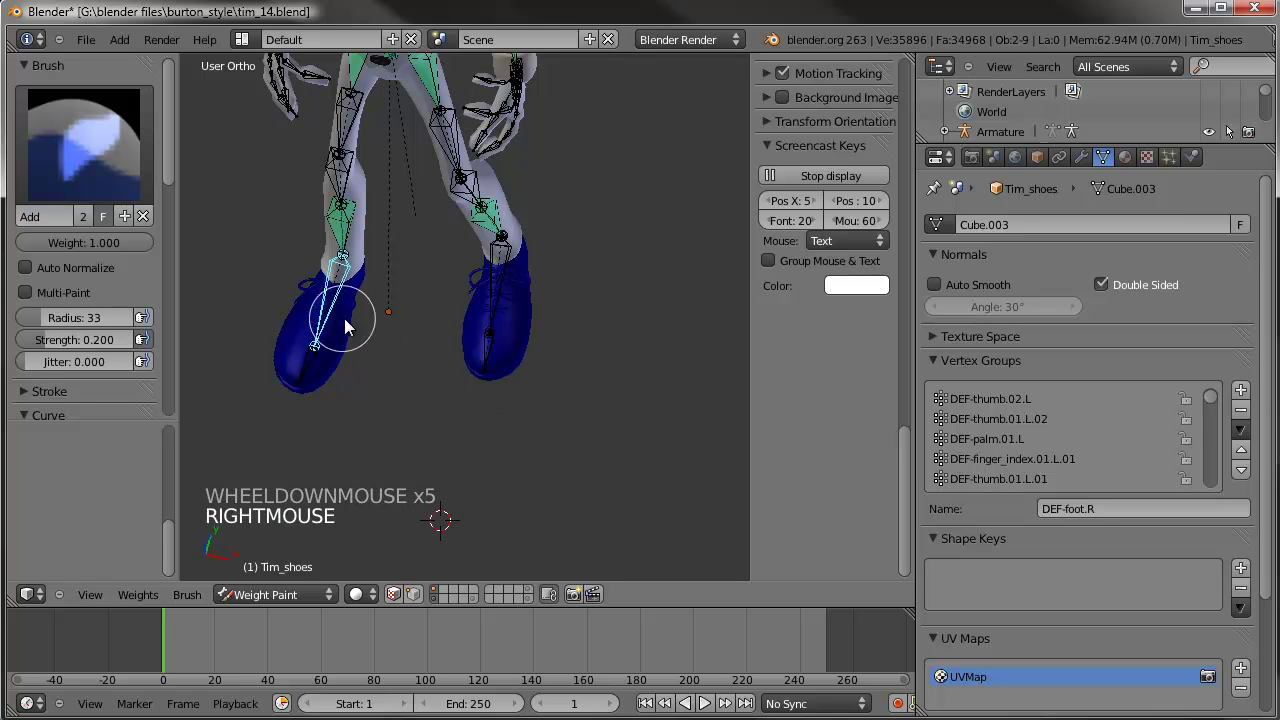
shift+middle_drag(466, 320, 573, 390)
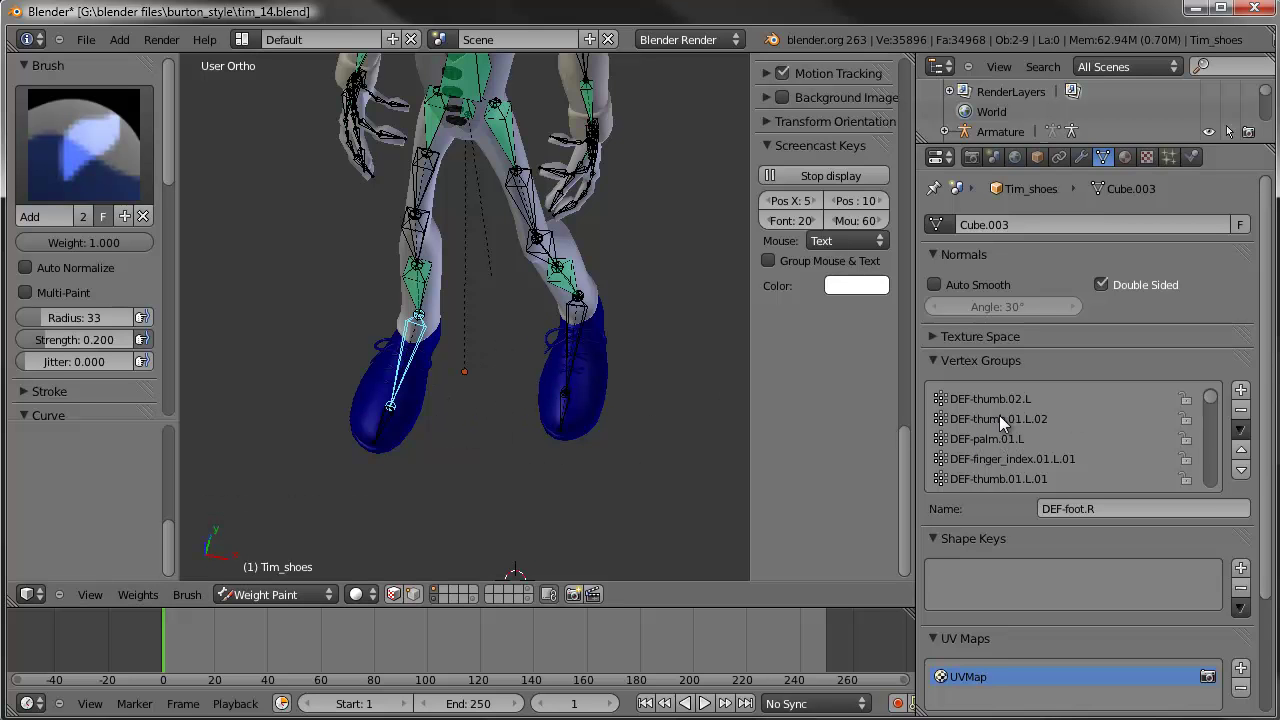
shift+middle_drag(346, 380, 449, 400)
scroll(457, 389, up, 3)
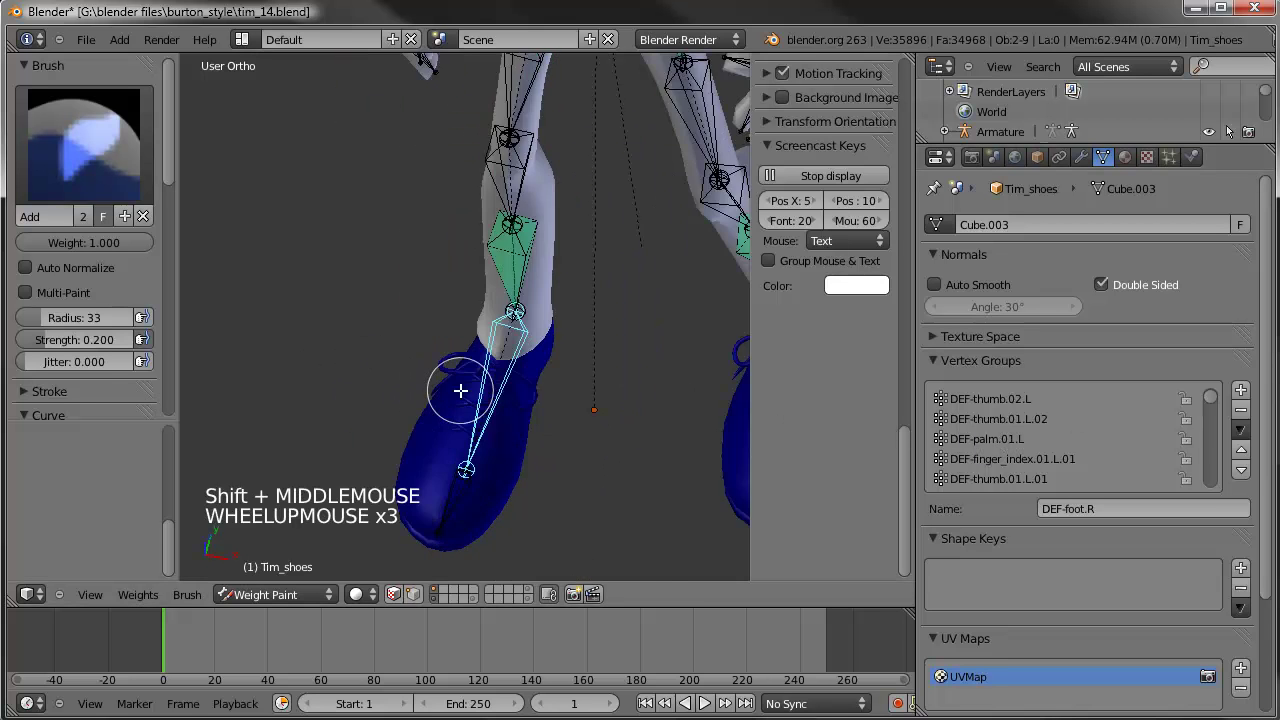
key(Tab)
key(a)
key(a)
key(c)
right_click(514, 350)
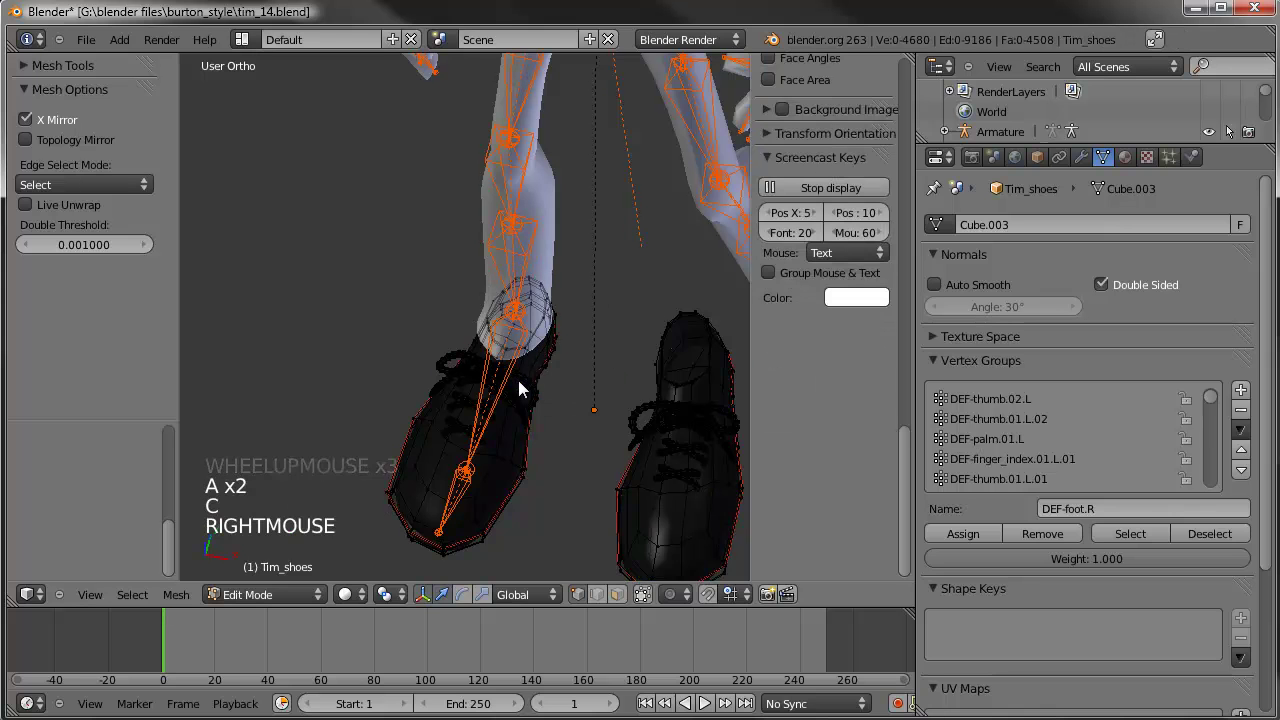
key(Tab)
Step: In Edit Mode, circle-select all the right shoe's vertices and assign them to DEF-foot.R with a weight of 1.000
right_click(529, 388)
key(Tab)
key(a)
key(a)
key(a)
key(c)
mouse_move(537, 350)
mouse_down()
mouse_move(481, 405)
mouse_move(429, 503)
mouse_move(509, 420)
mouse_up()
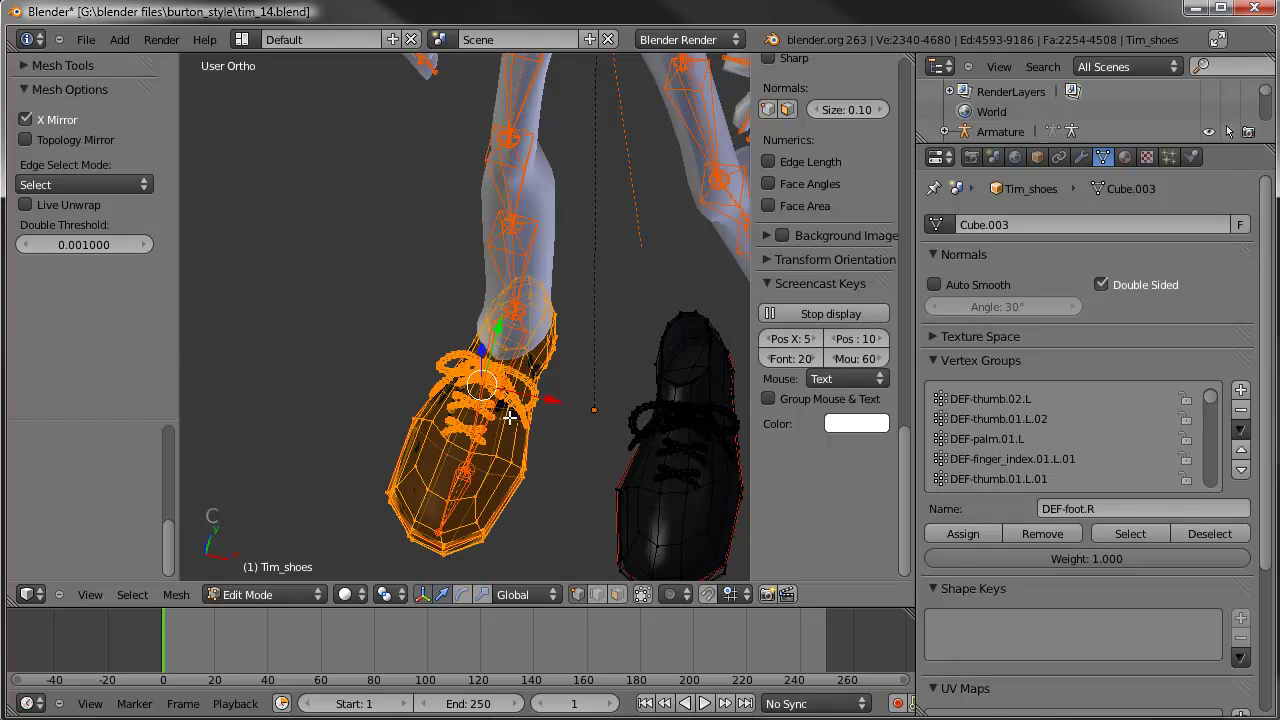
right_click(509, 420)
click(963, 534)
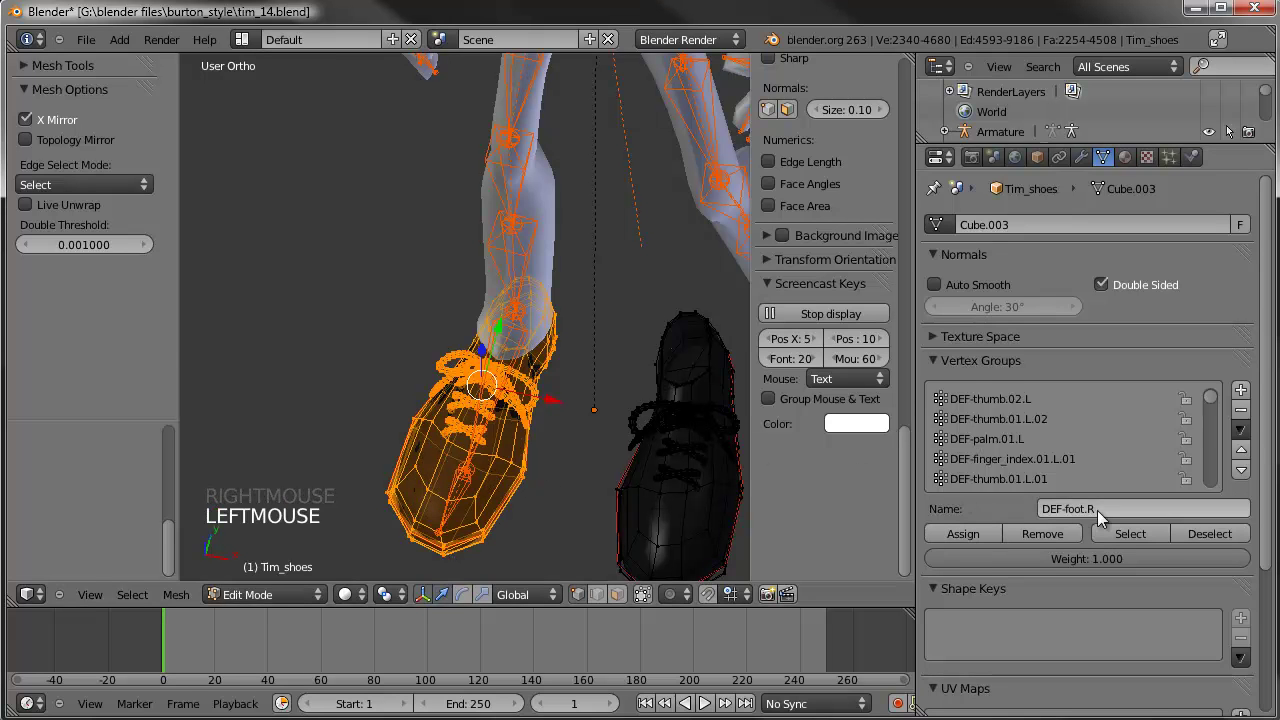
key(Tab)
key(Tab)
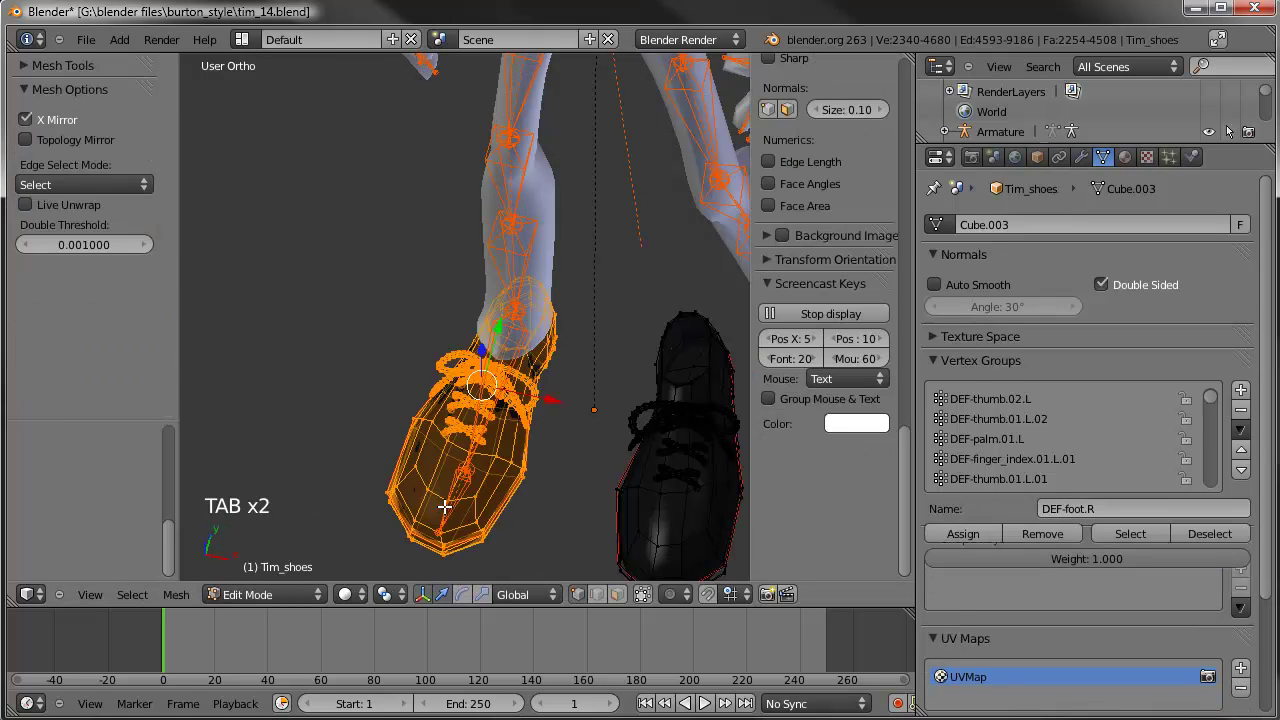
Step: Clear the selection and circle-select only the toe cap vertices at the front of the right shoe
key(a)
key(a)
key(a)
key(c)
mouse_move(406, 500)
mouse_down()
mouse_move(371, 528)
mouse_move(428, 529)
mouse_up()
right_click(443, 514)
Step: Make the right toe bone's group active and assign the selected toe cap vertices to DEF-toe.R with a weight of 1.000
key(Tab)
right_click(452, 500)
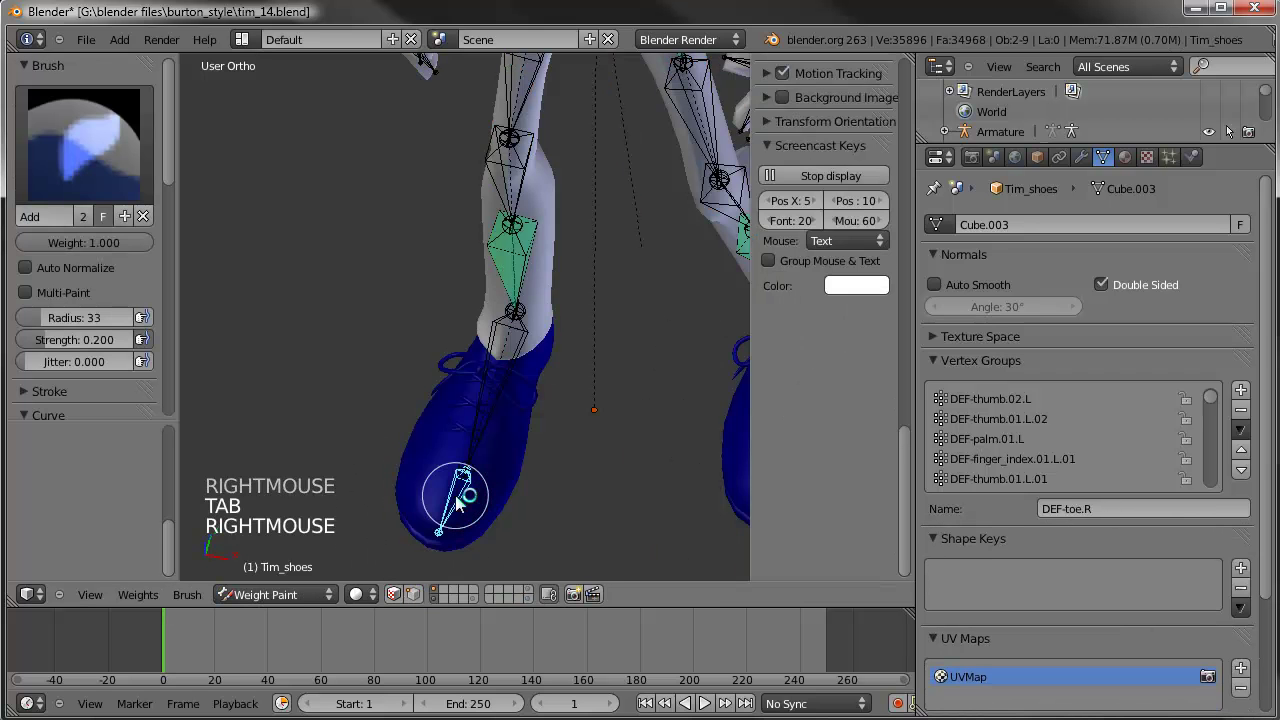
key(Tab)
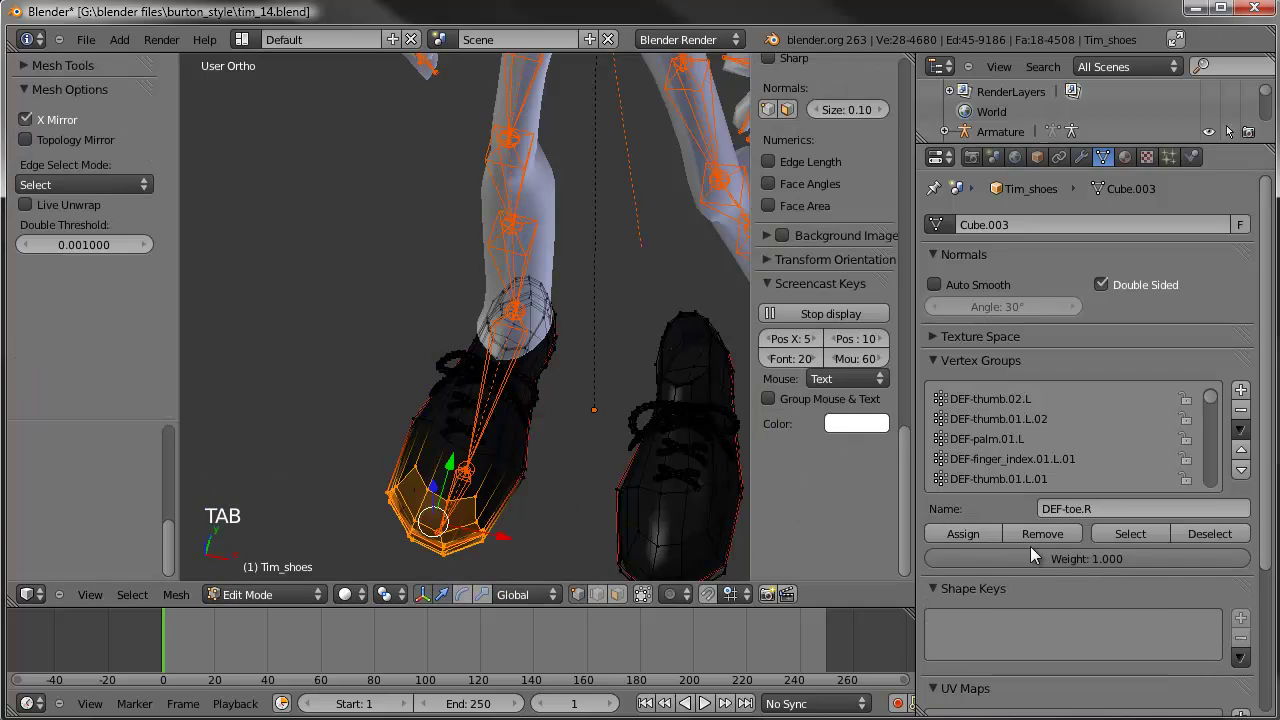
click(963, 534)
key(Tab)
Step: Return the shoes to Object Mode, select the rig, and display only its torso control layer instead of the deform bones
scroll(485, 424, down, 4)
mouse_move(485, 424)
shift+middle_down()
mouse_move(497, 415)
mouse_move(481, 501)
shift+middle_up()
click(278, 594)
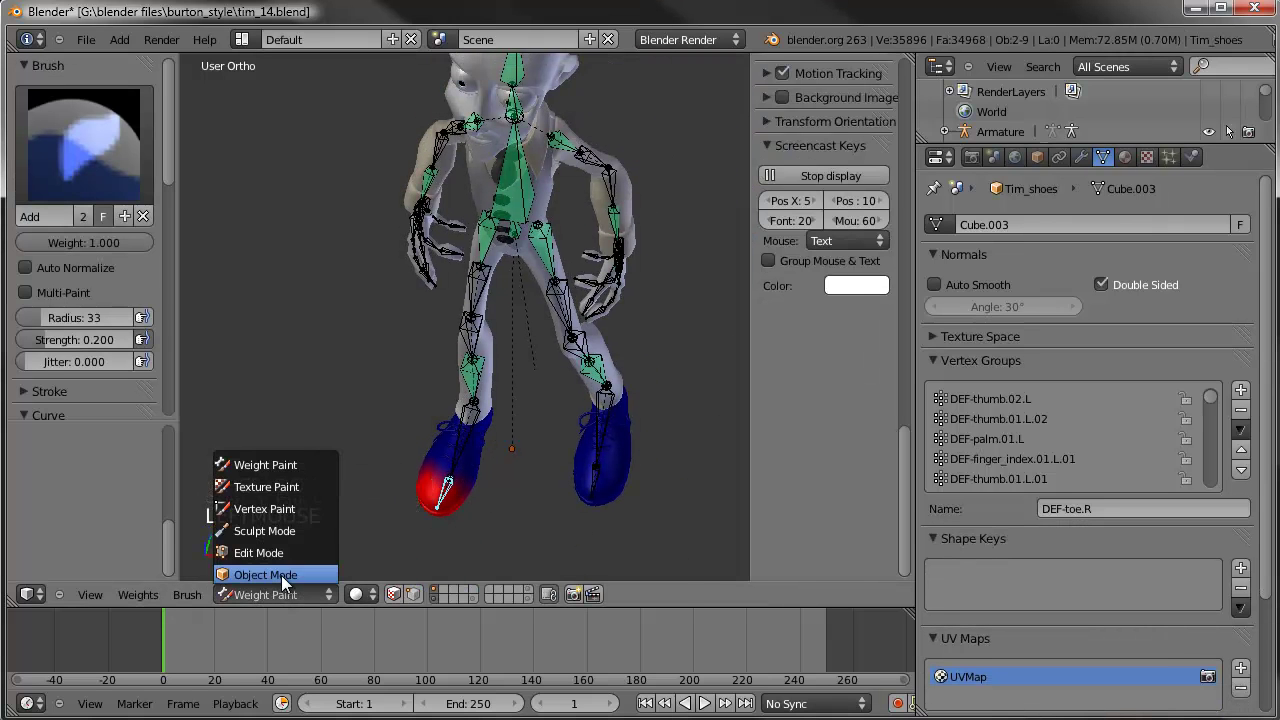
click(281, 576)
middle_drag(425, 457, 543, 345)
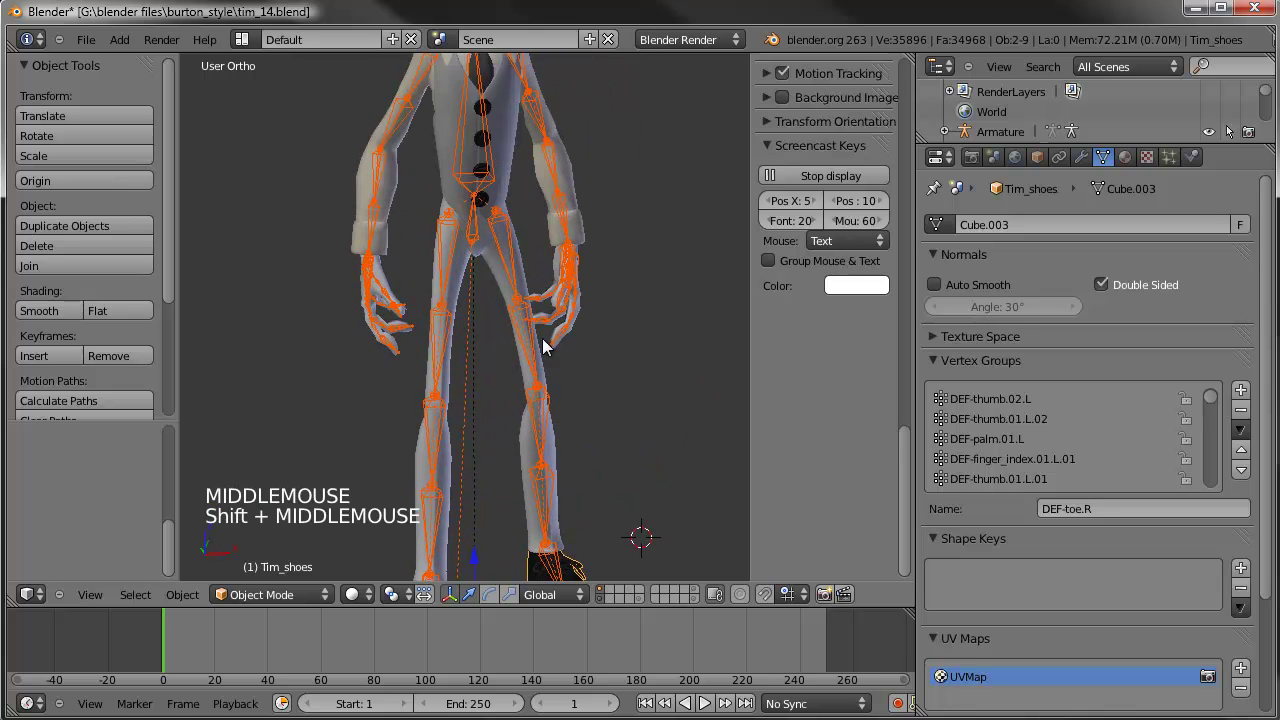
right_click(565, 244)
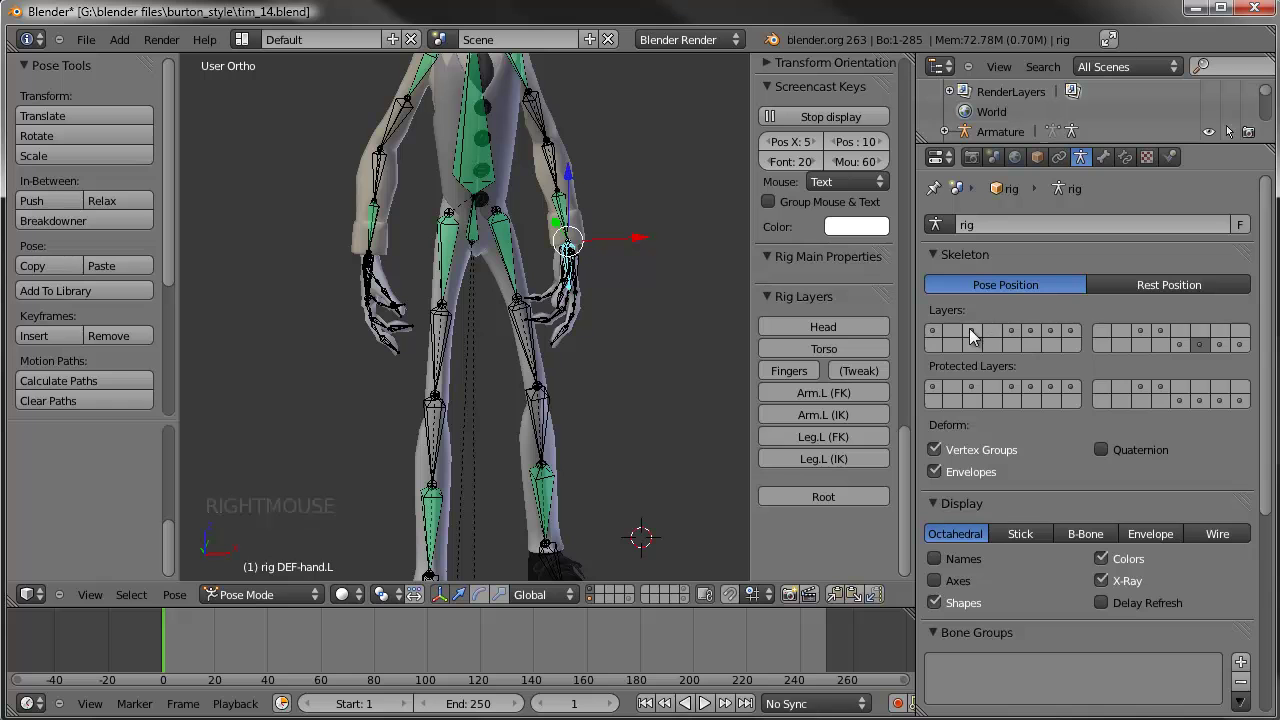
click(940, 330)
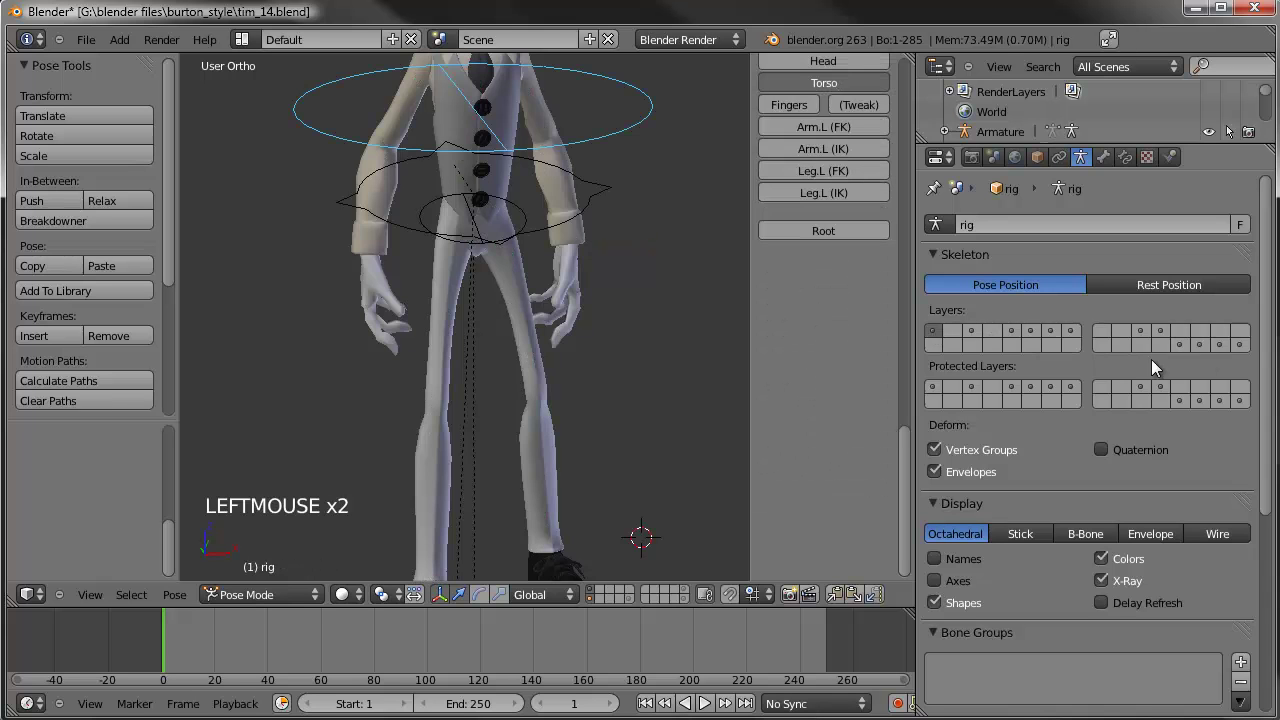
scroll(600, 320, down, 5)
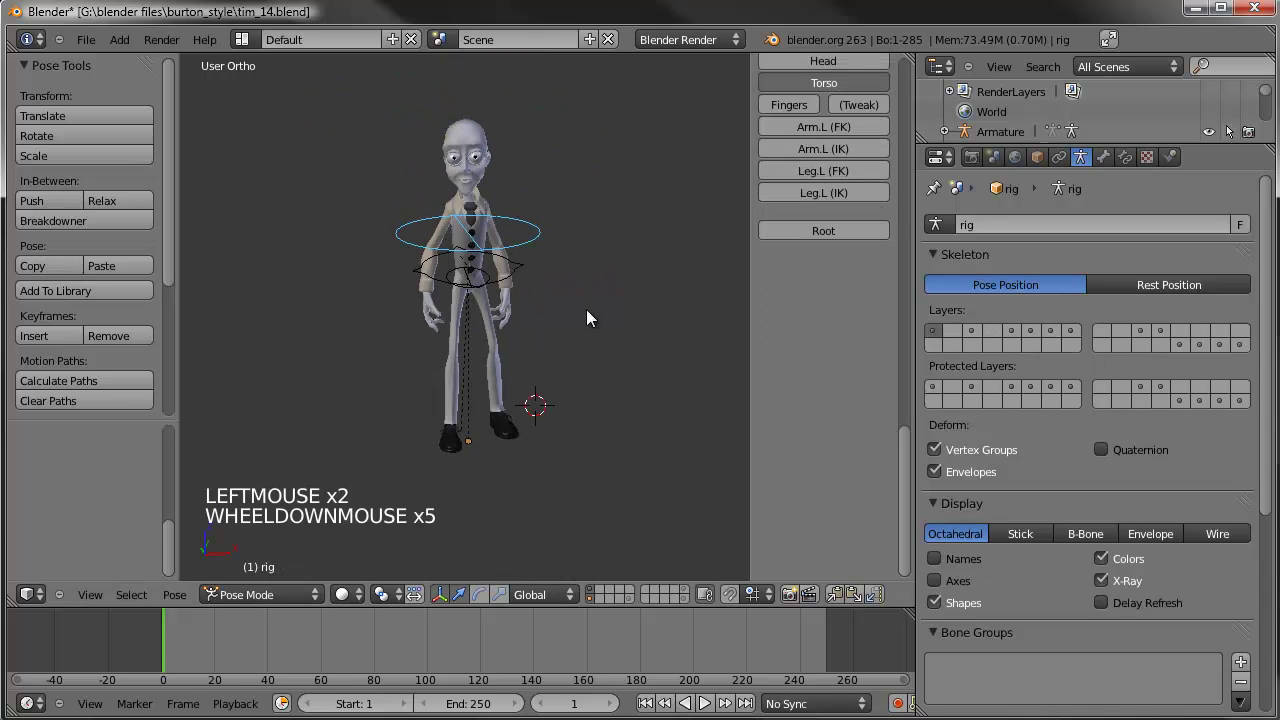
Step: Show the rig's Leg.L (IK) control layer in addition to the torso controls
click(835, 192)
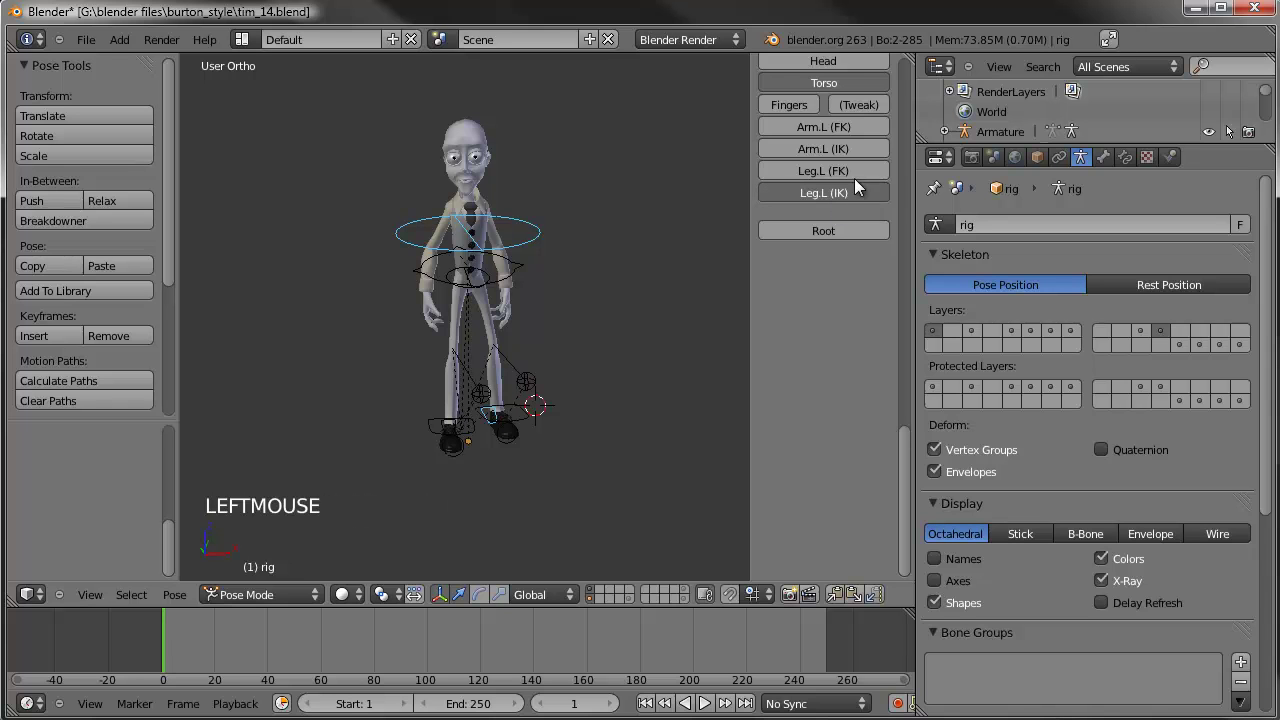
shift+click(850, 170)
shift+click(849, 170)
scroll(556, 506, up, 3)
Step: Move the foot_ik.L control and rotate it to tilt the left foot, testing how the shoe deforms
right_click(556, 506)
key(g)
key(g)
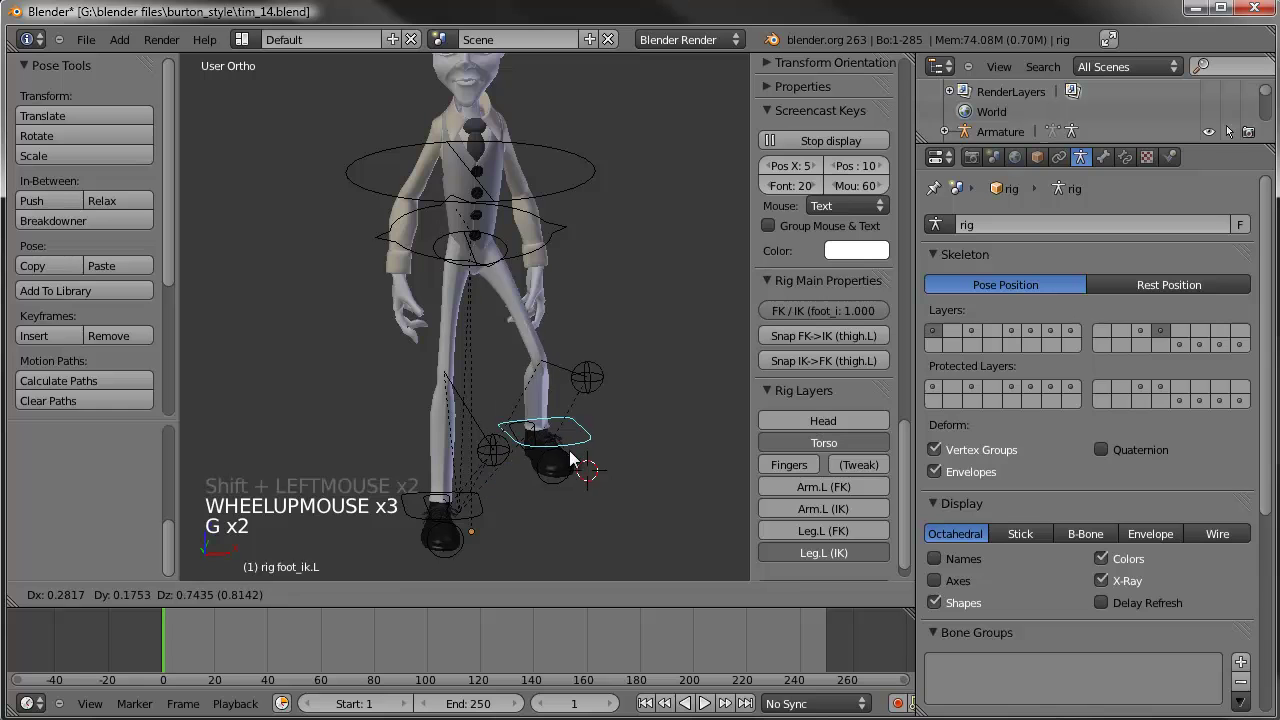
click(585, 508)
key(r)
key(r)
click(655, 325)
middle_drag(655, 325, 470, 330)
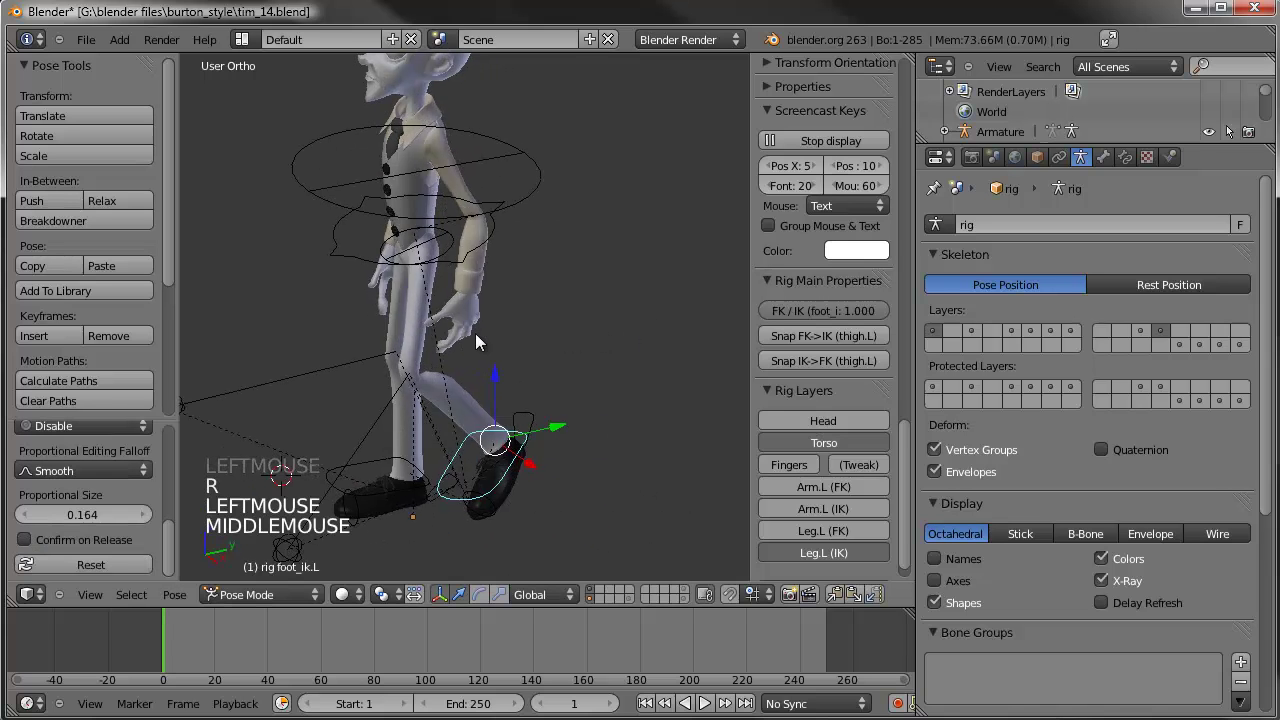
Step: Lower the torso control so the knees bend, and rotate the ribs control to test the clothing on the upper body
right_click(447, 272)
key(g)
key(g)
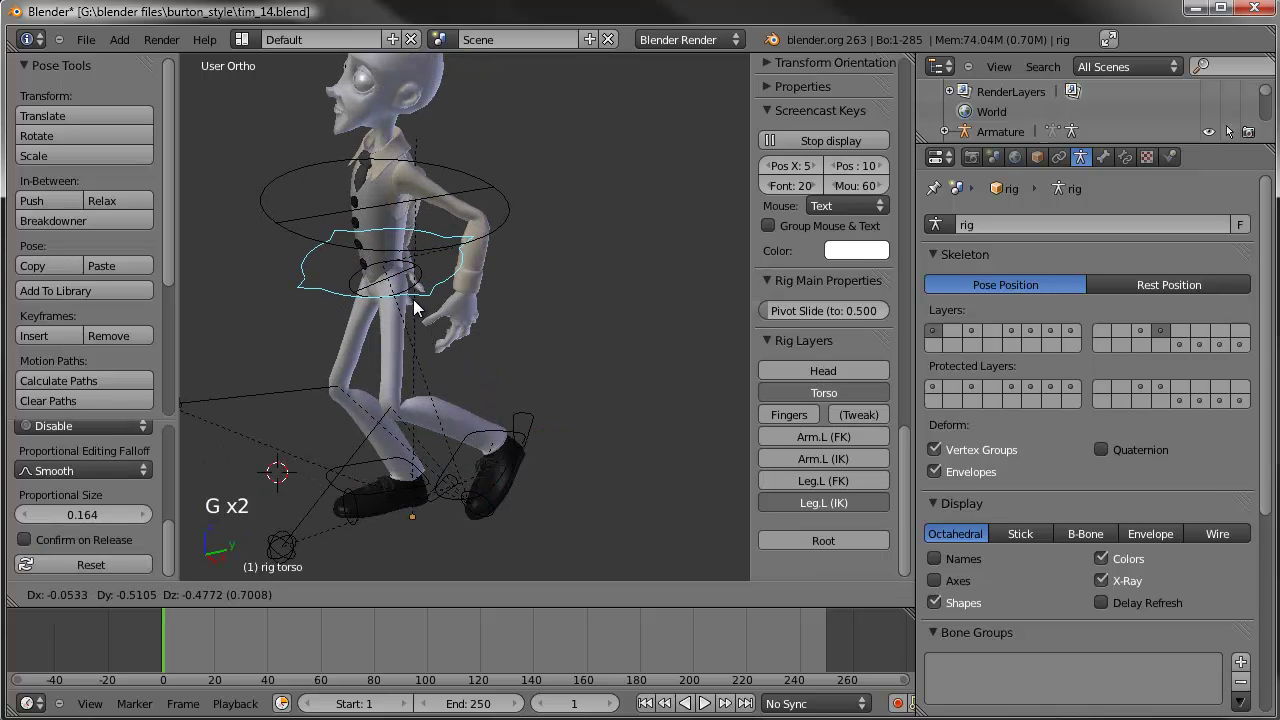
click(420, 294)
shift+middle_drag(428, 100, 437, 302)
right_click(463, 350)
key(r)
key(r)
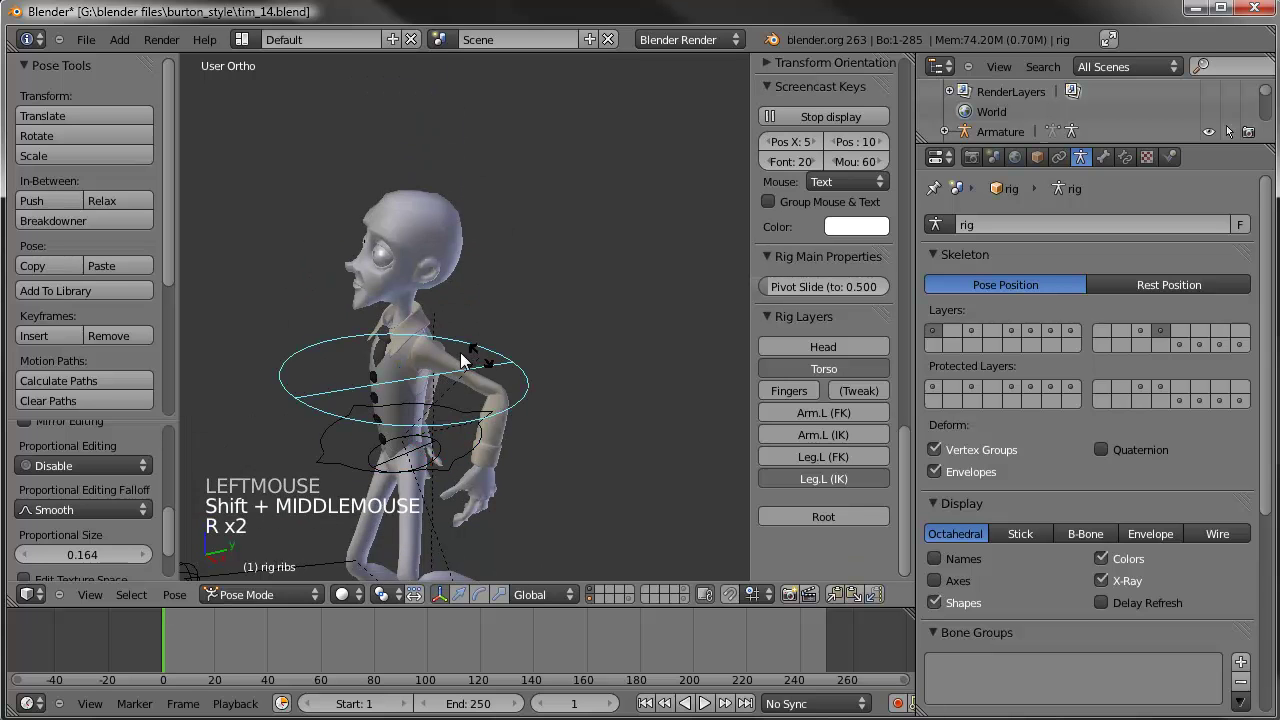
click(362, 428)
middle_drag(362, 428, 462, 441)
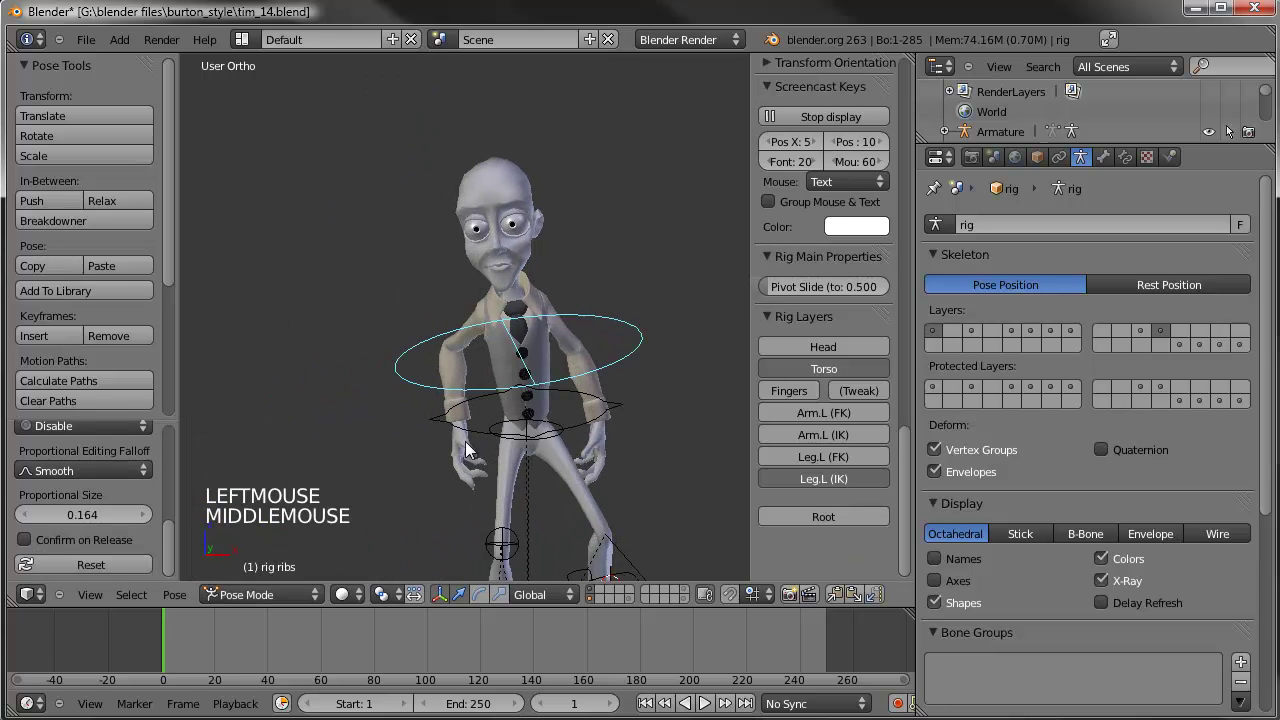
Step: Show the rig's Arm.L (IK) control layer so the hand controls can be selected
right_click(462, 441)
key(g)
key(g)
click(740, 458)
click(806, 460)
Step: Move the hand_ik.R and hand_ik.L controls outward and up to test how the shirt sleeves deform
right_click(458, 465)
key(g)
key(g)
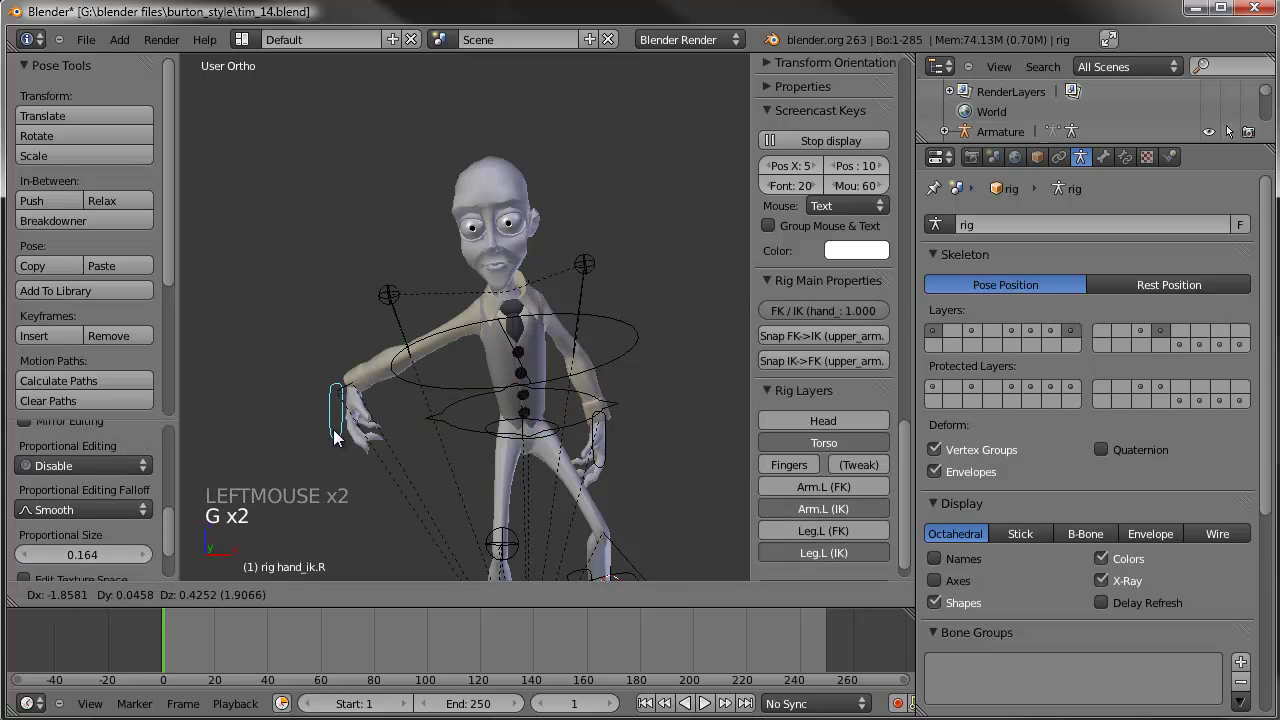
click(595, 441)
right_click(594, 441)
key(g)
key(g)
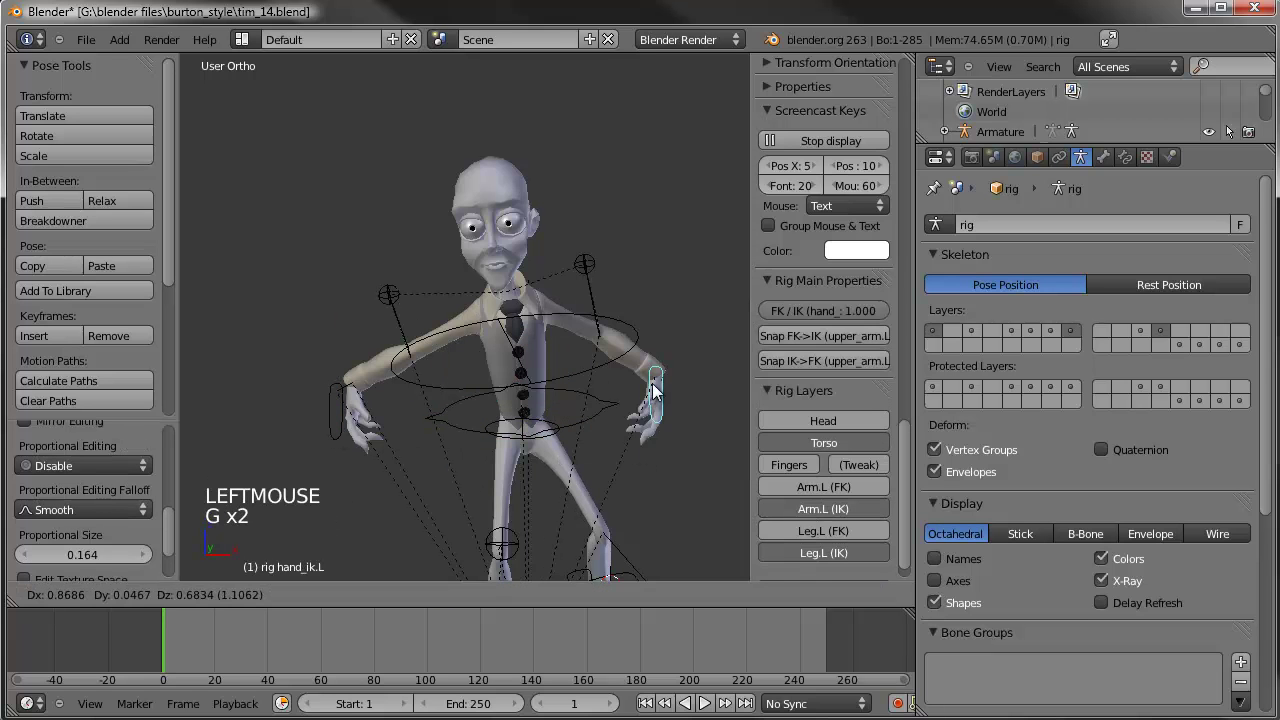
click(700, 360)
Step: From the camera view, select all visible pose bones, clear their location and rotation, and deselect them
middle_drag(588, 412, 503, 292)
scroll(502, 417, down, 1)
scroll(503, 292, down, 1)
key(KP_0)
key(a)
key(a)
key(a)
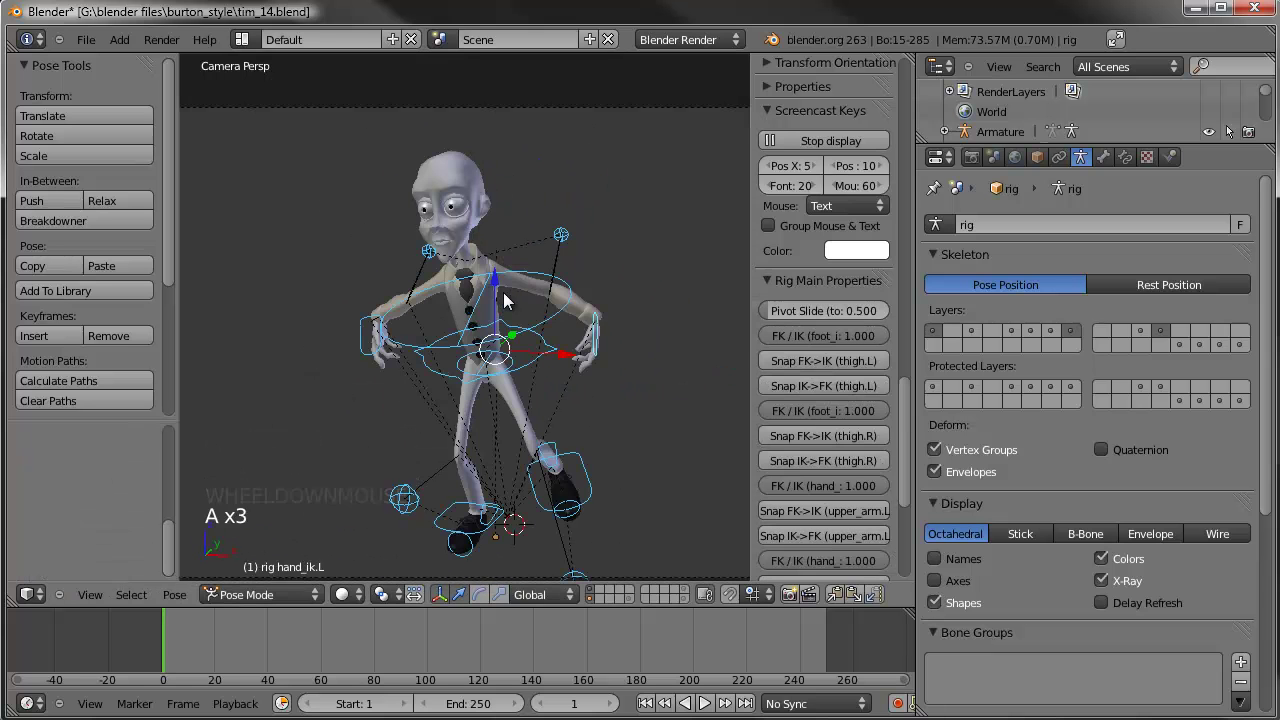
key(alt+g)
key(alt+r)
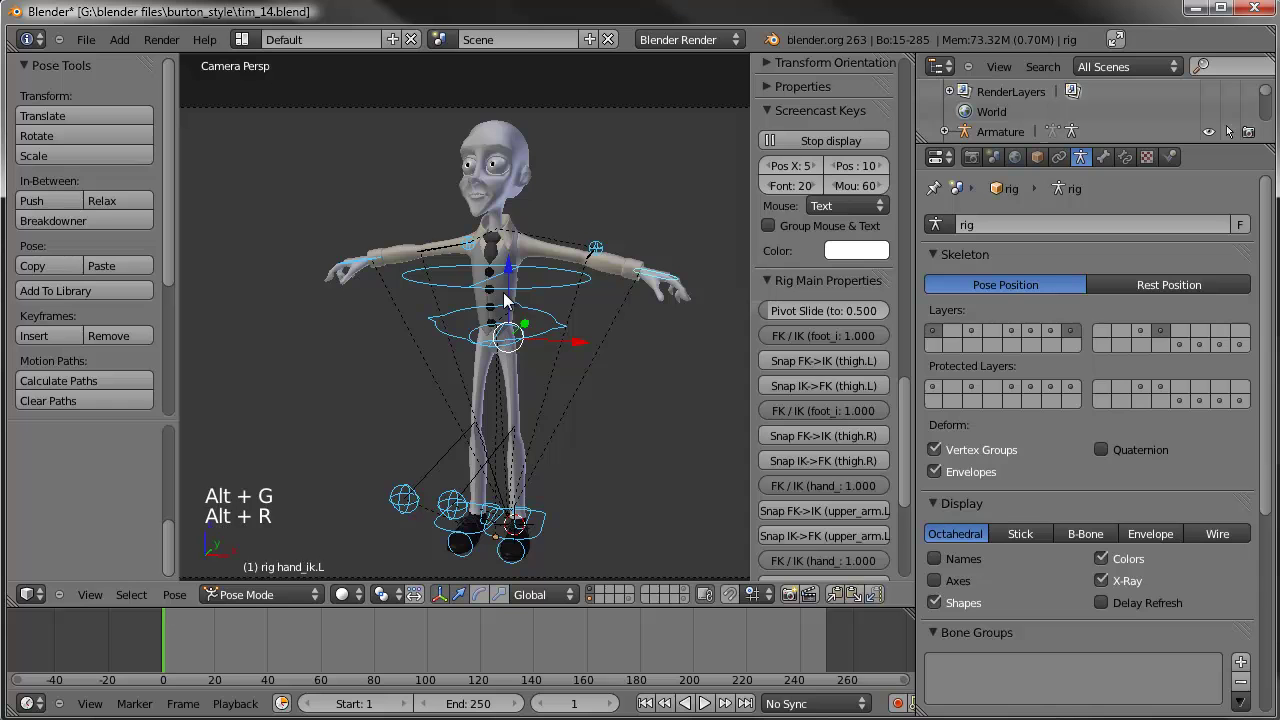
key(a)
Step: Show the Head control layer in front view, and clear the rotation of all visible bones
key(KP_1)
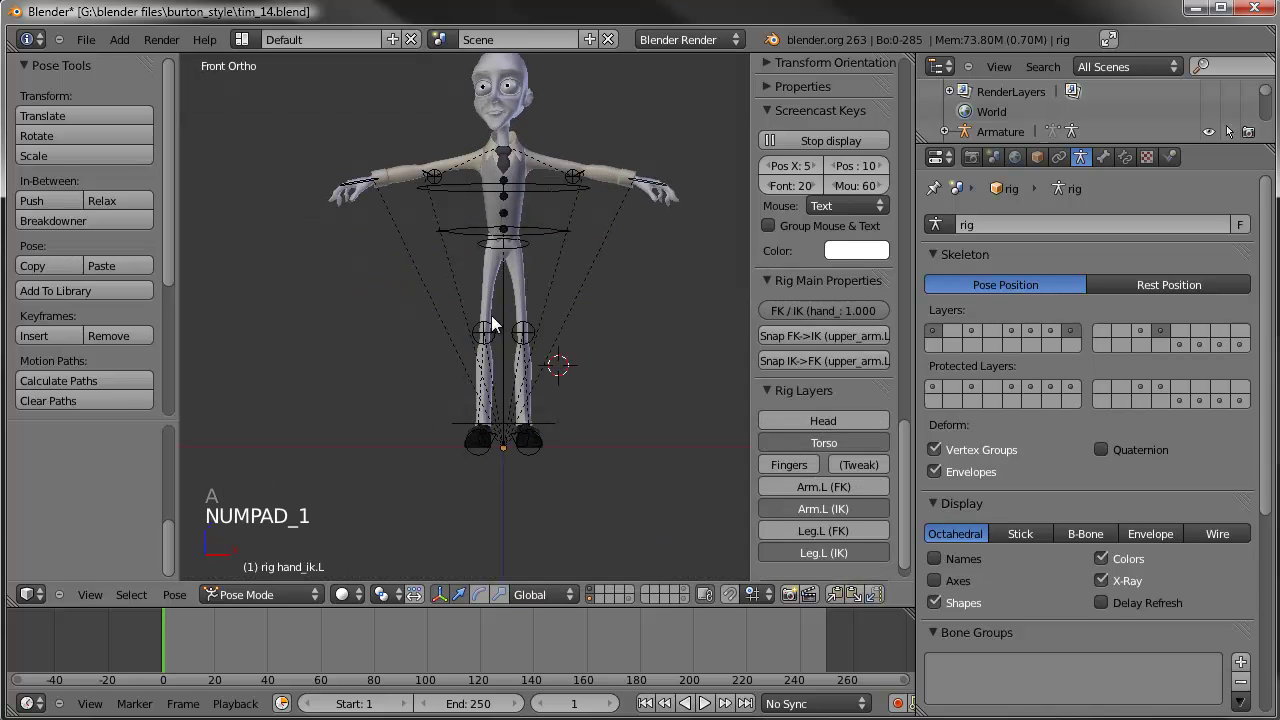
shift+middle_drag(491, 315, 471, 370)
click(848, 420)
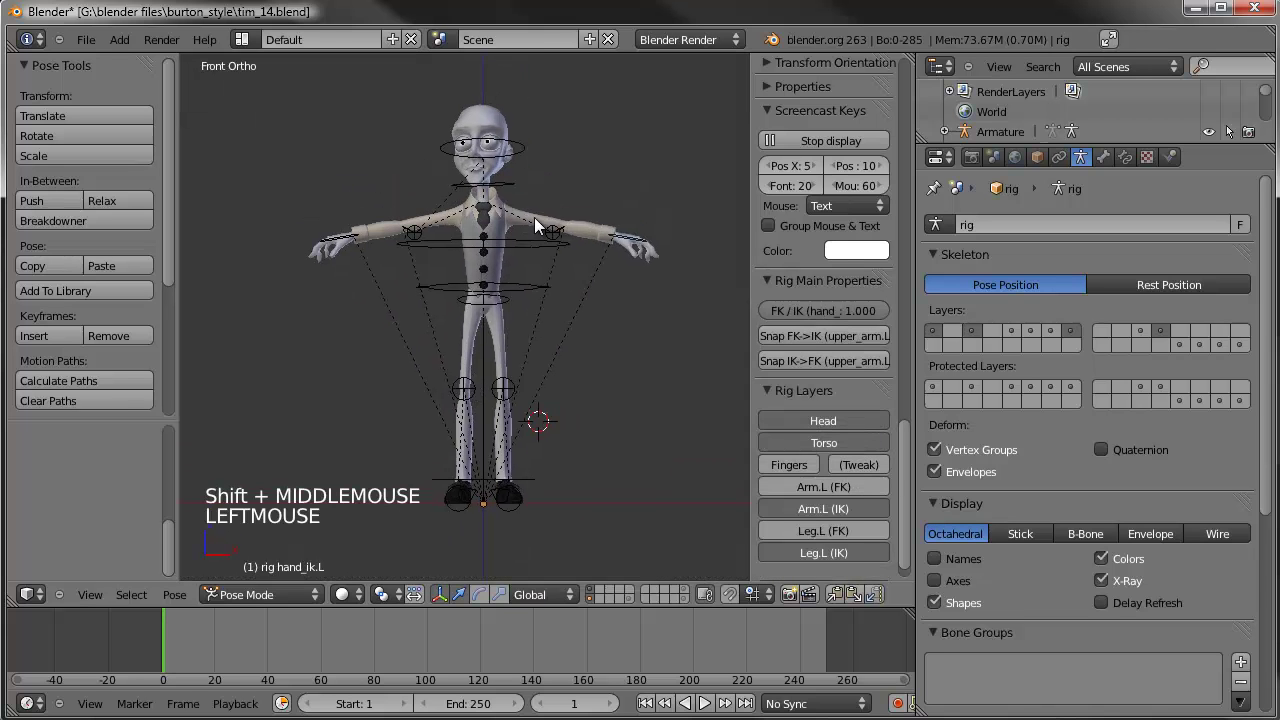
shift+middle_drag(534, 217, 531, 284)
key(a)
key(alt+r)
key(a)
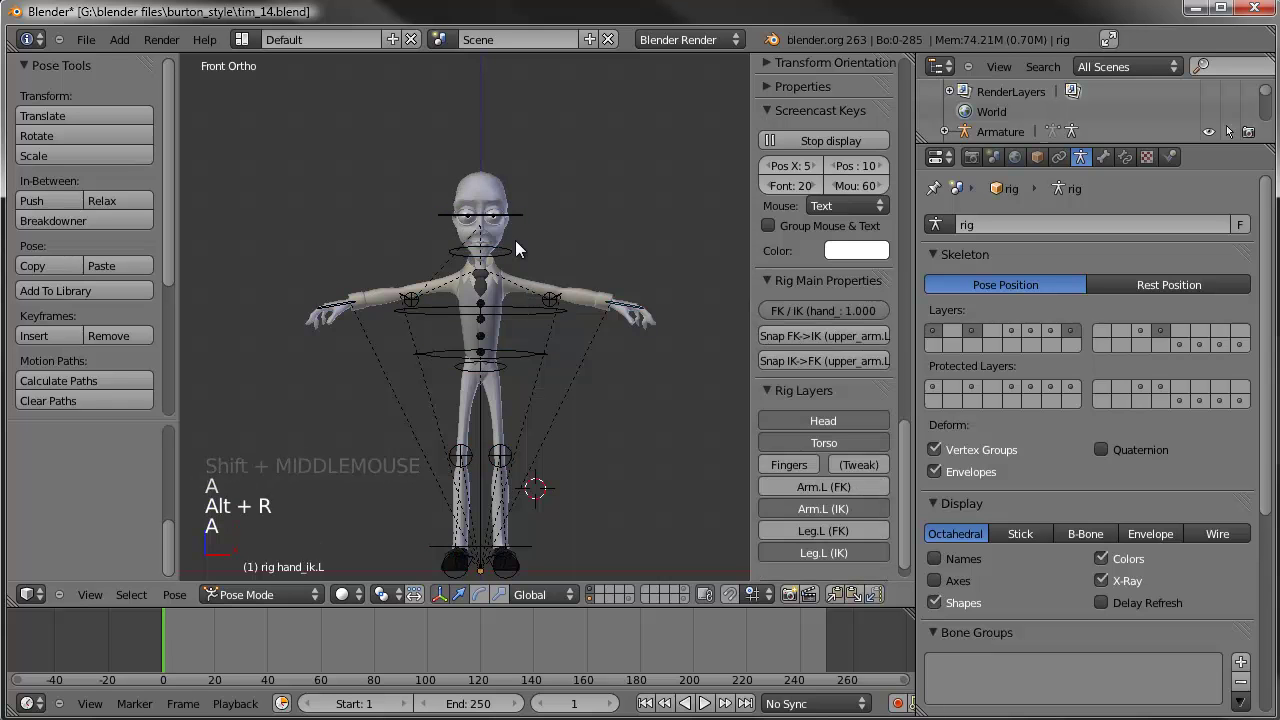
Step: Examine the character's face, eyes and collar up close from the front
shift+middle_drag(515, 241, 505, 296)
scroll(505, 296, up, 5)
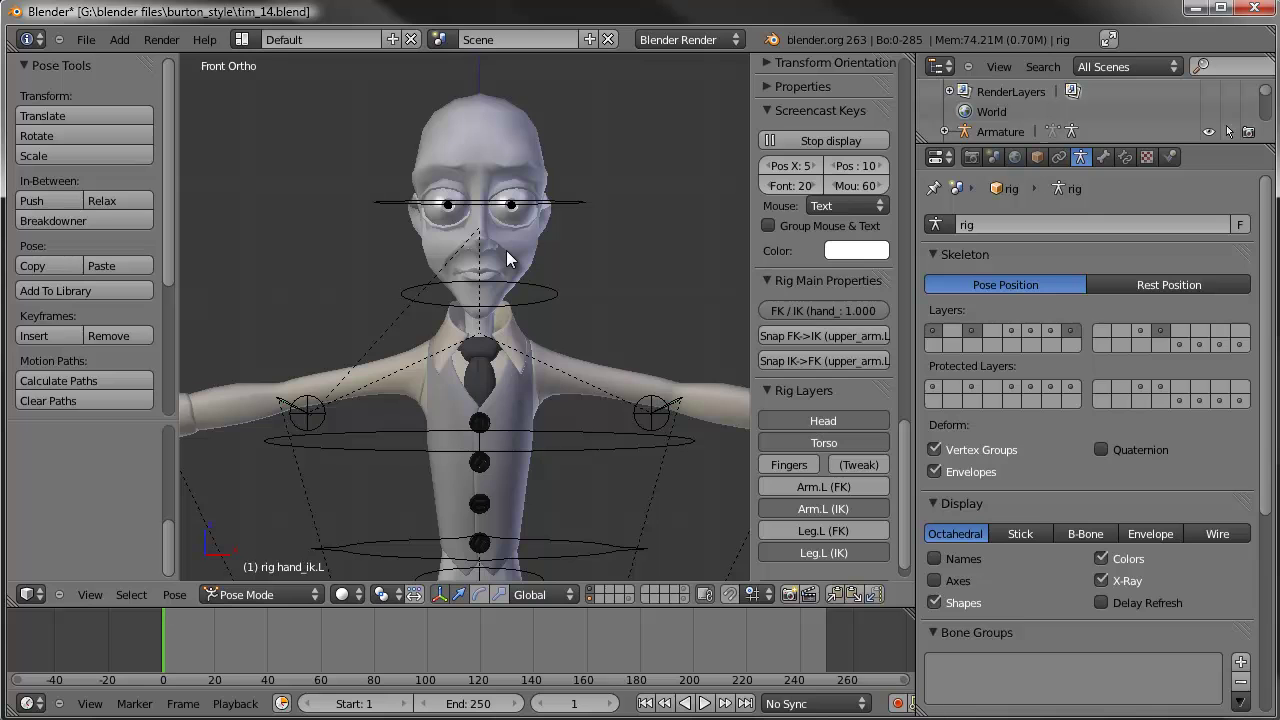
scroll(506, 250, up, 2)
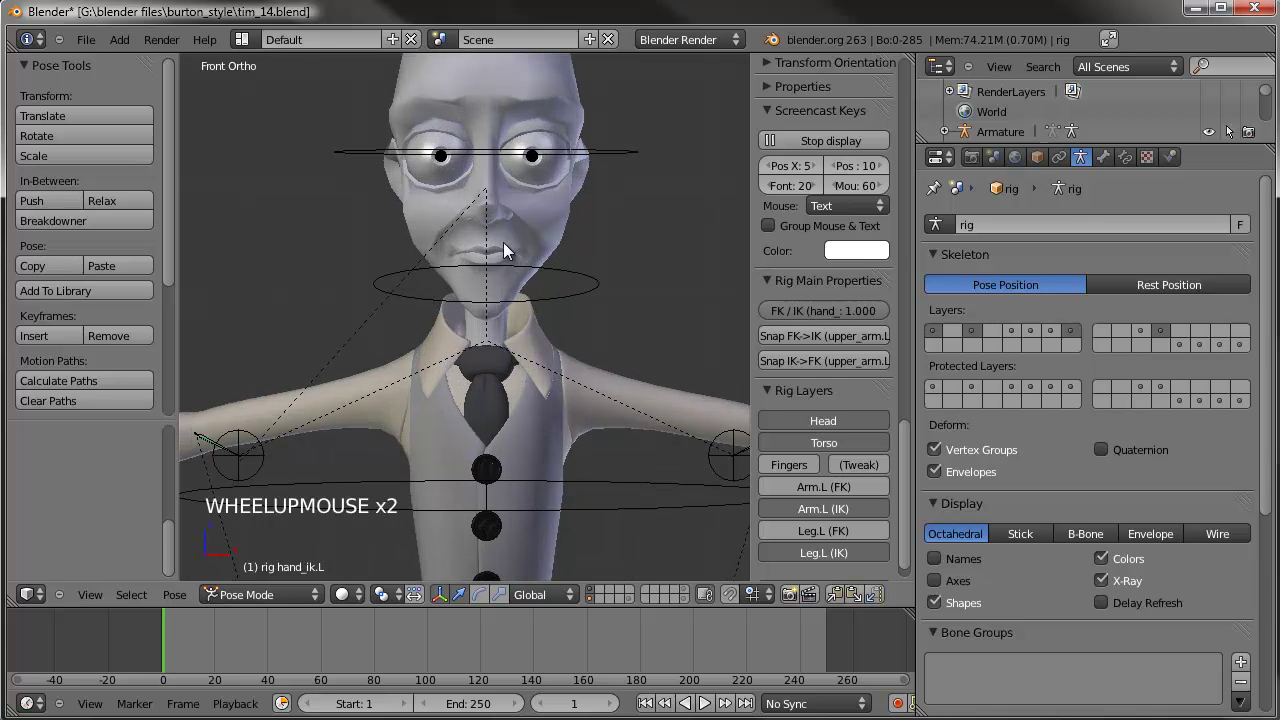
shift+middle_drag(410, 145, 523, 290)
scroll(404, 362, up, 3)
shift+scroll(510, 387, down, 1)
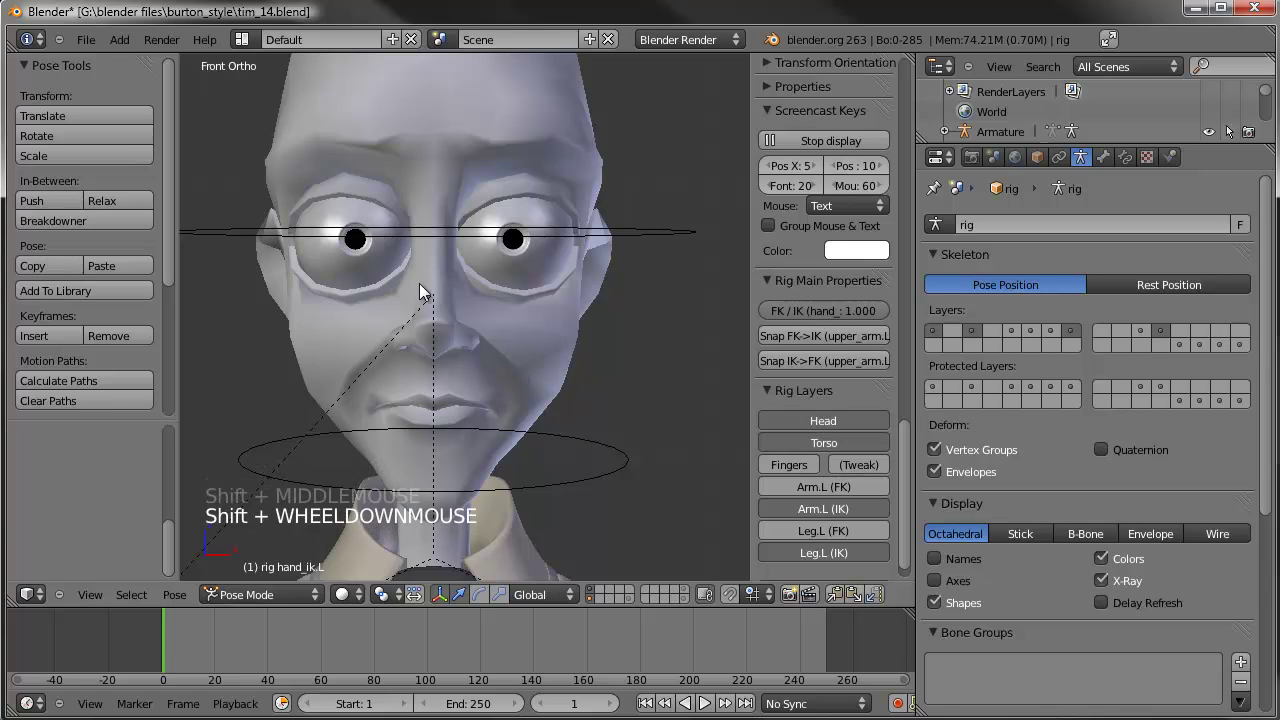
scroll(518, 378, down, 3)
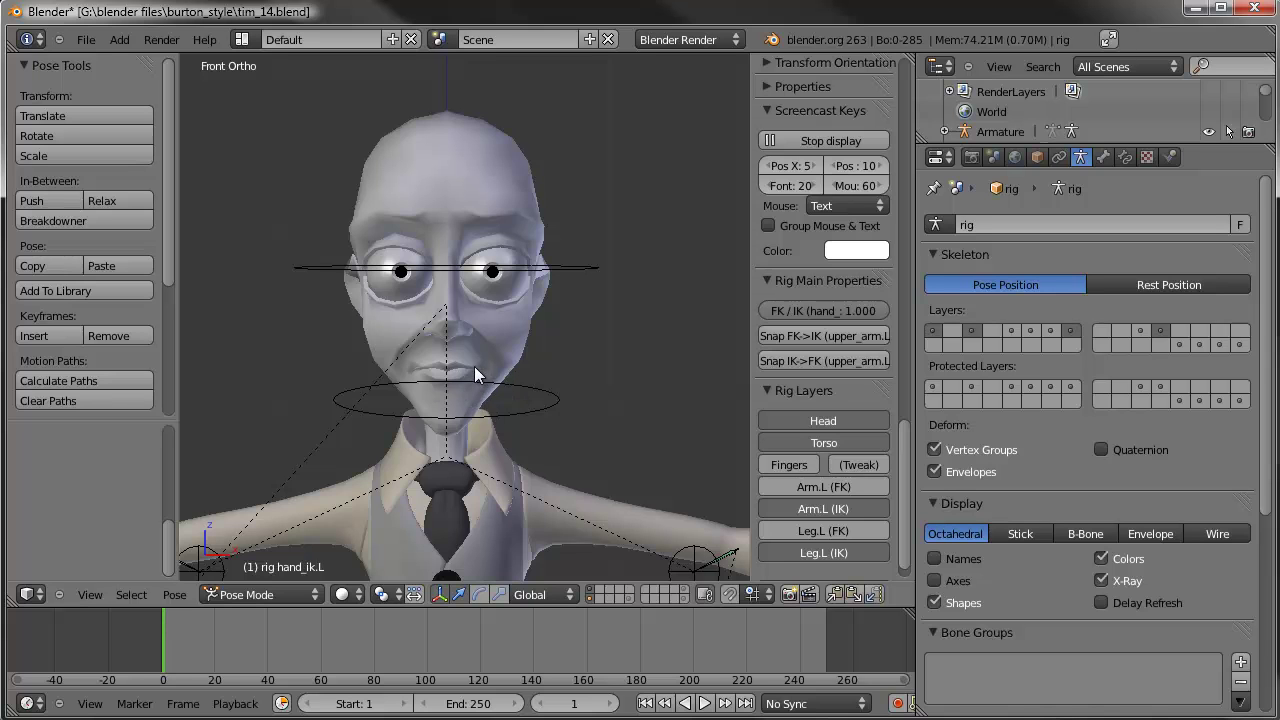
Step: Save the file, overwriting tim_14.blend
middle_drag(582, 355, 582, 208)
scroll(540, 357, down, 1)
scroll(545, 345, down, 1)
scroll(584, 276, down, 5)
scroll(582, 208, up, 2)
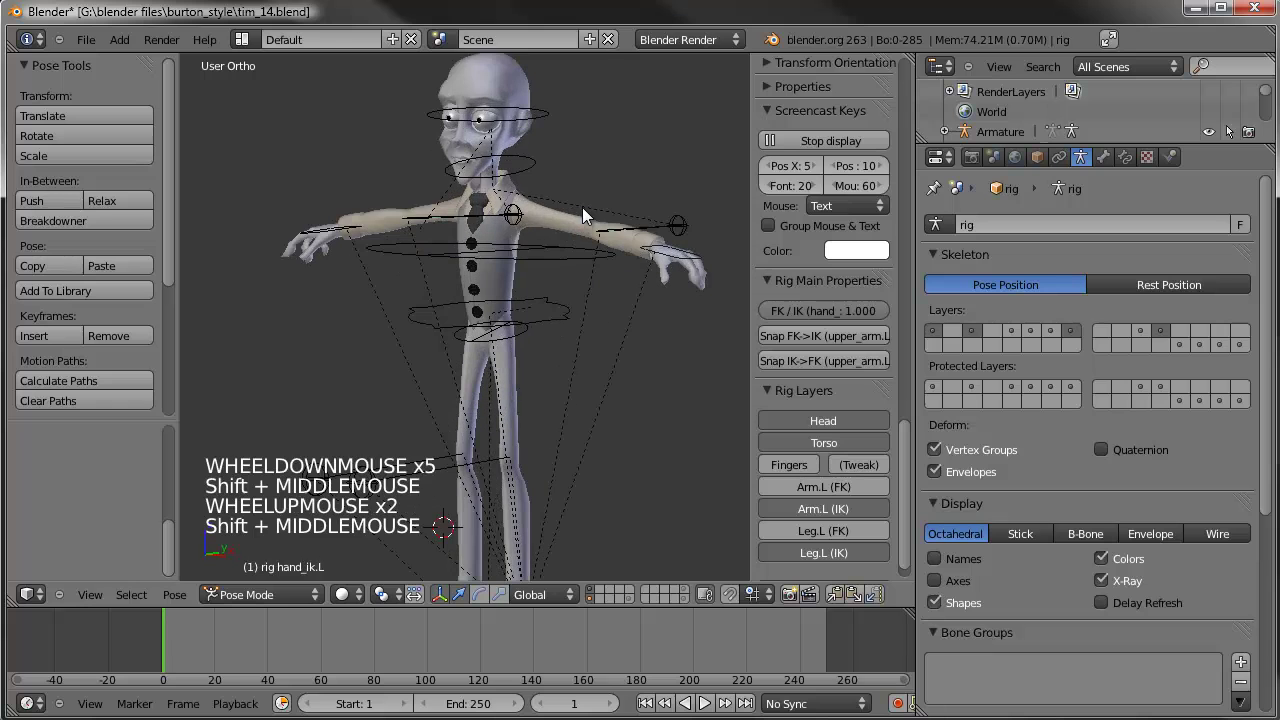
key(ctrl+s)
click(584, 208)
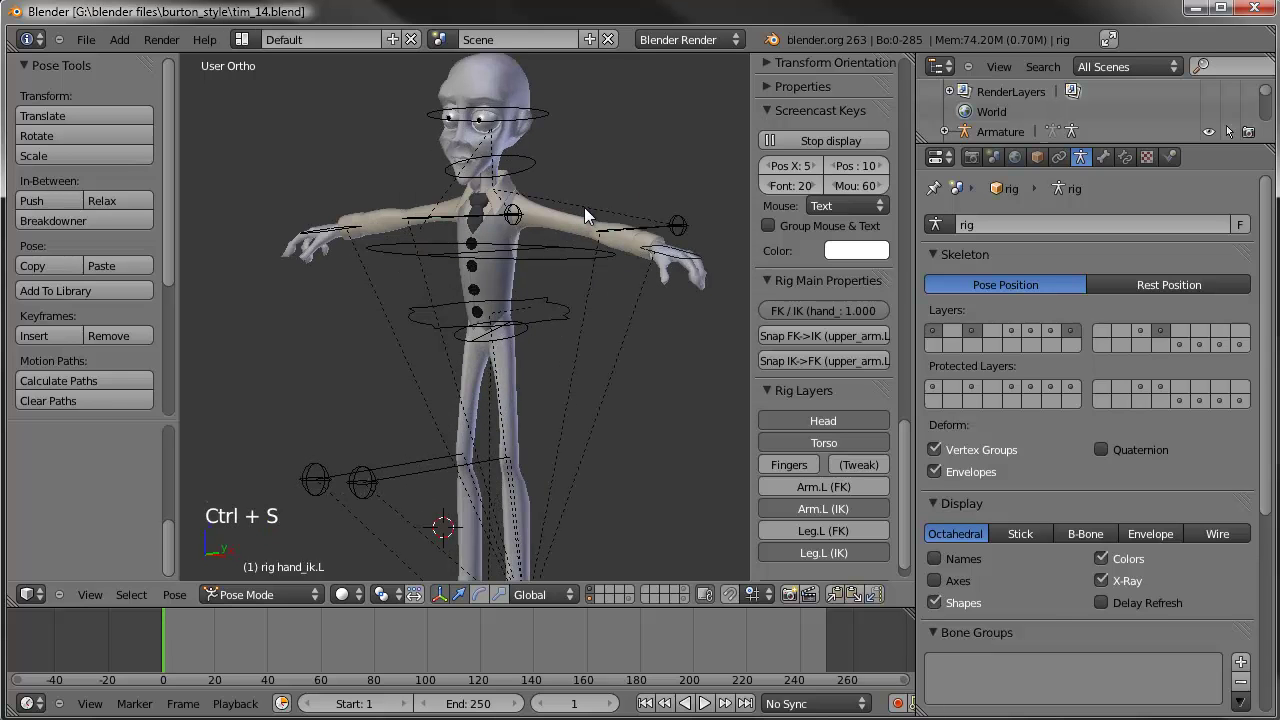